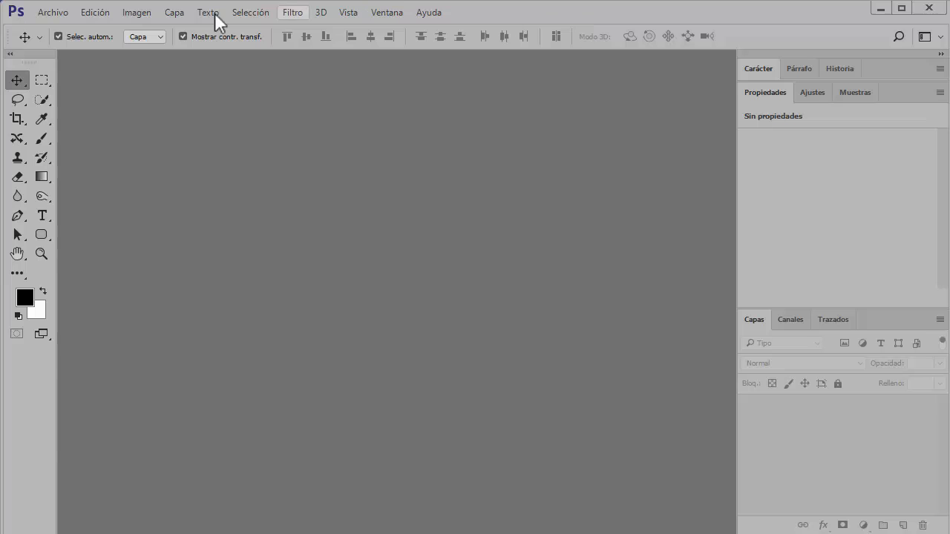
Step: Create a new RGB document 850 px wide and 500 px high at 72 pixels per centimetre with a white background
left_click(54, 13)
left_click(60, 28)
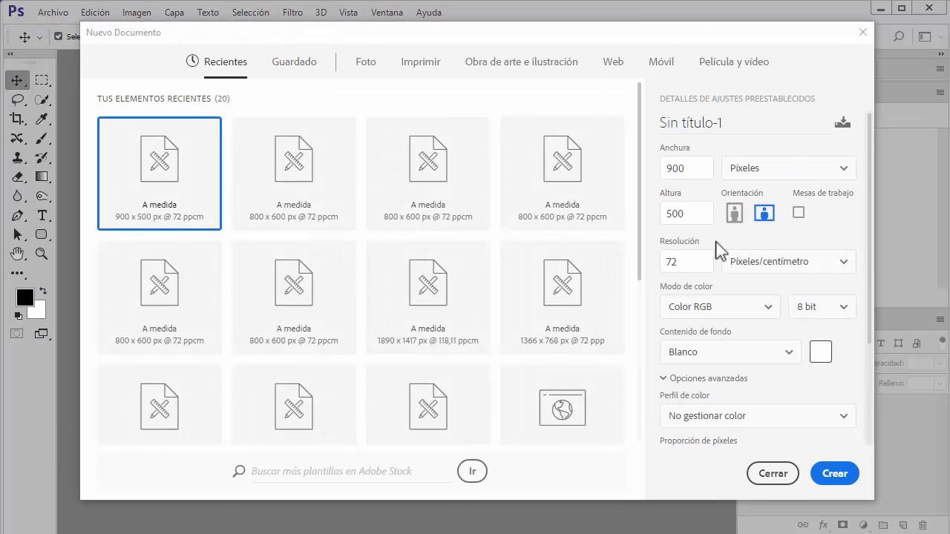
double_click(681, 263)
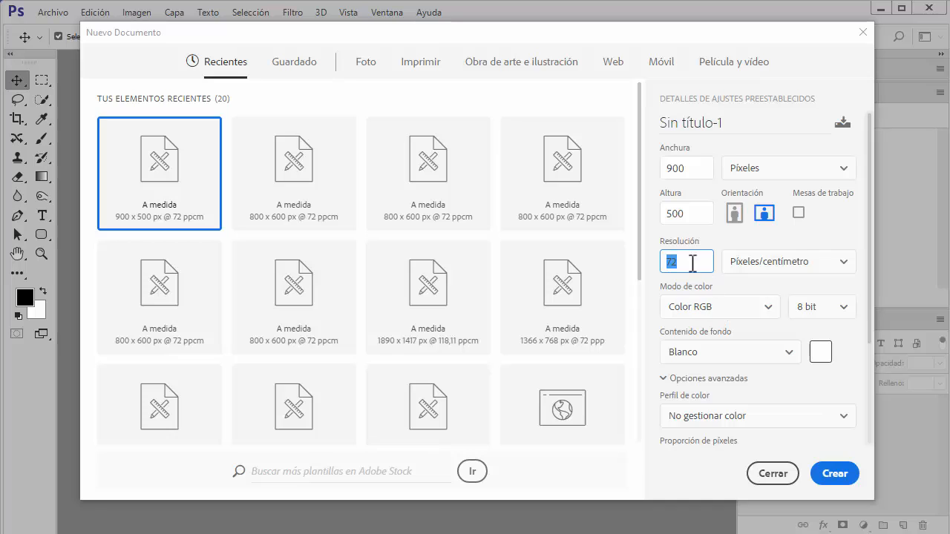
left_click(685, 169)
double_click(686, 168)
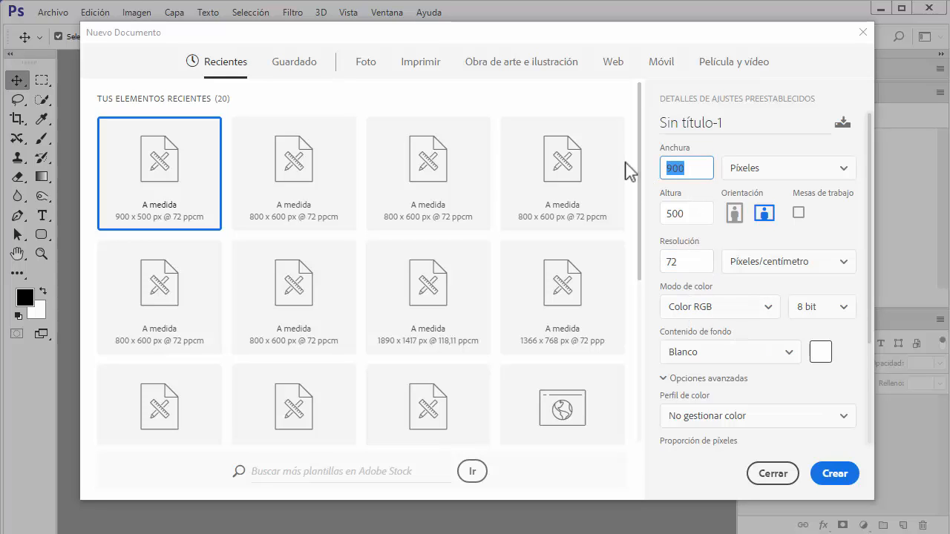
type("850")
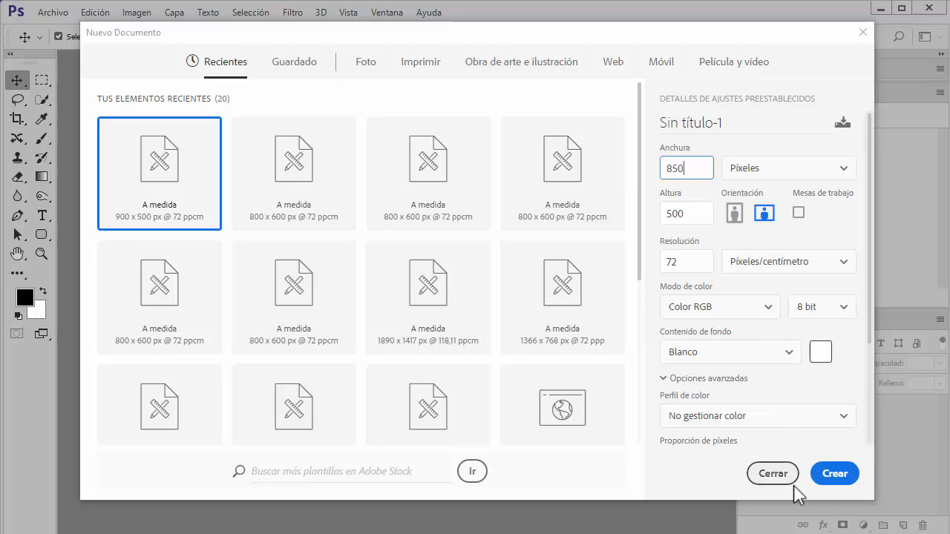
left_click(838, 472)
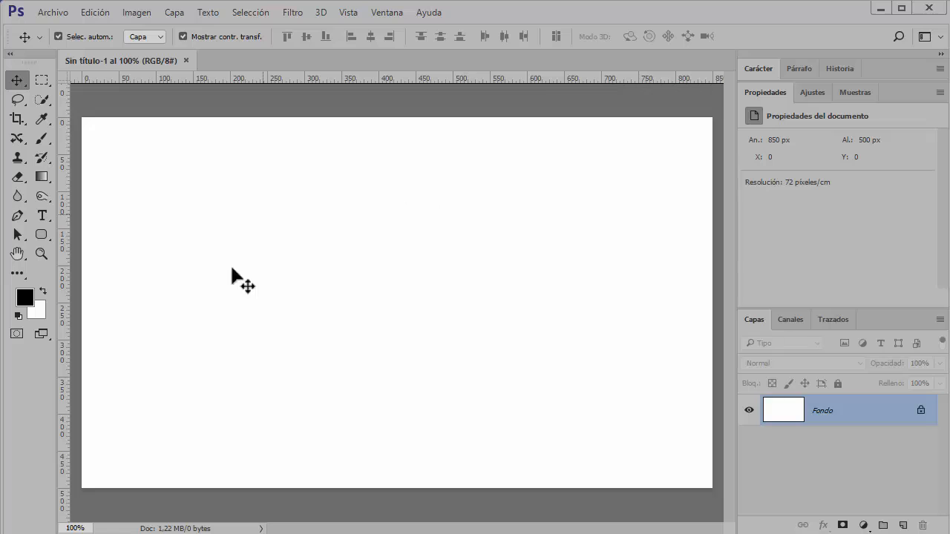
Step: Activate the Horizontal Type tool after viewing the other text tool variants in its group
left_click(42, 213)
right_click(41, 211)
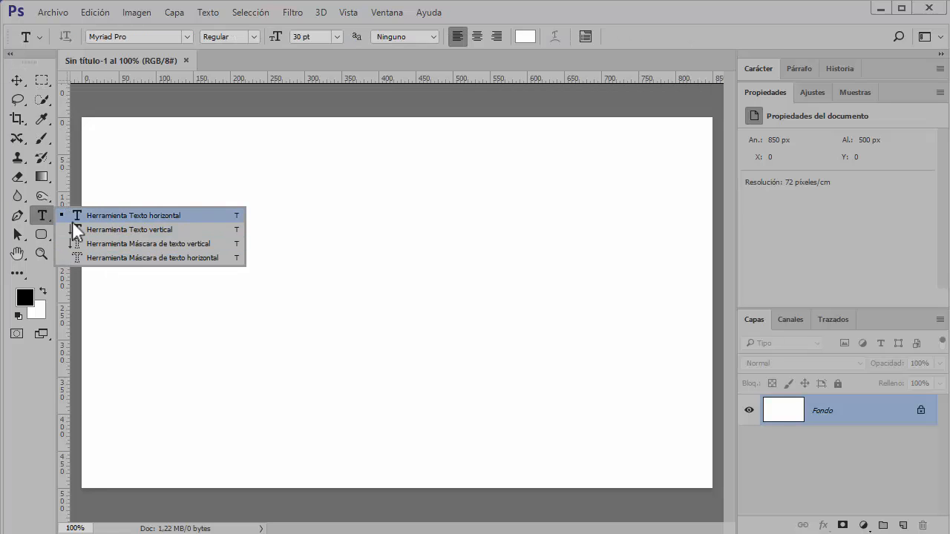
left_click(72, 221)
right_click(41, 216)
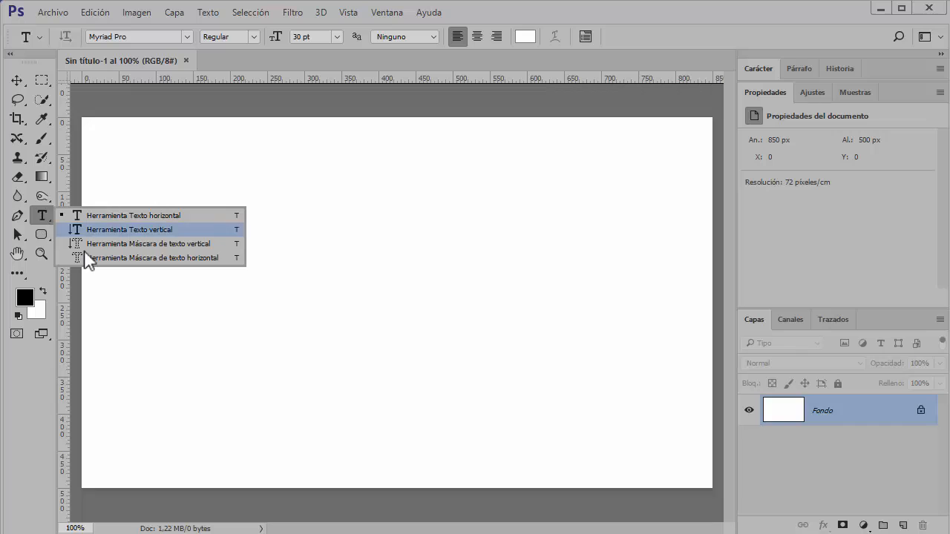
left_click(41, 212)
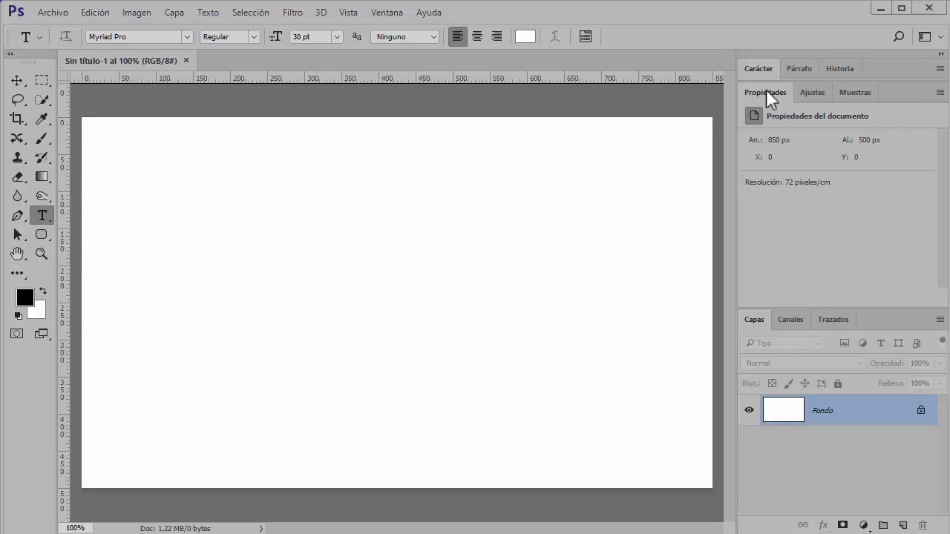
Step: Remove the Propiedades, Muestras, Ajustes and Historia panels from the workspace
left_click_drag(767, 92, 530, 130)
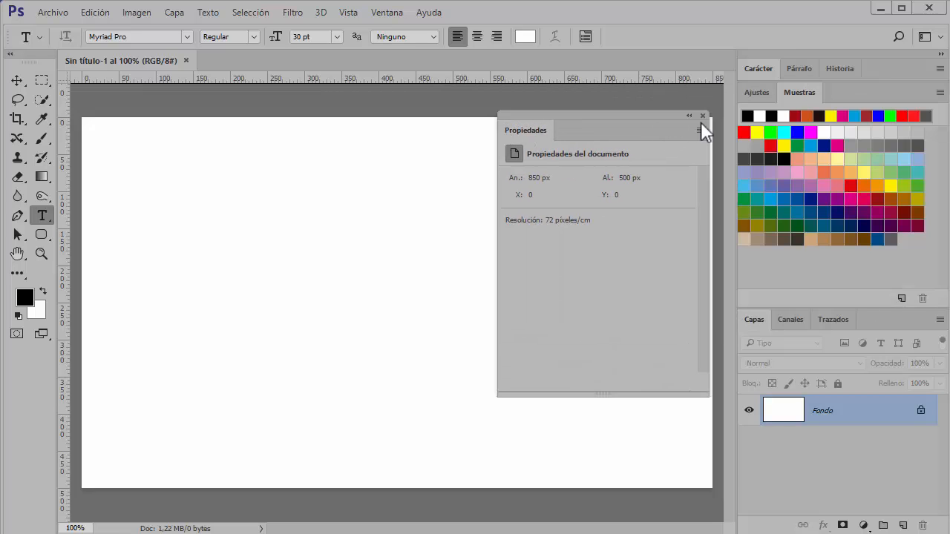
left_click(702, 116)
left_click_drag(799, 92, 508, 113)
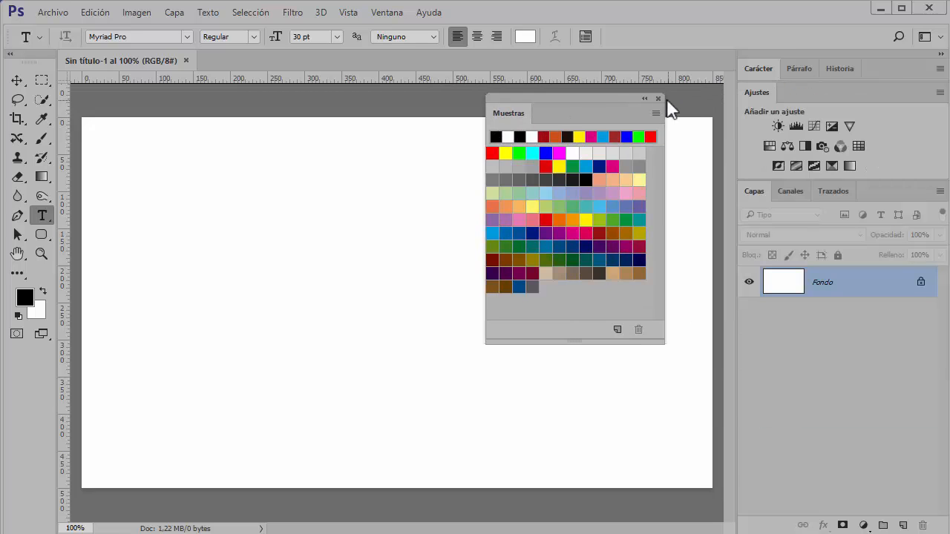
left_click(657, 98)
left_click_drag(761, 91, 497, 115)
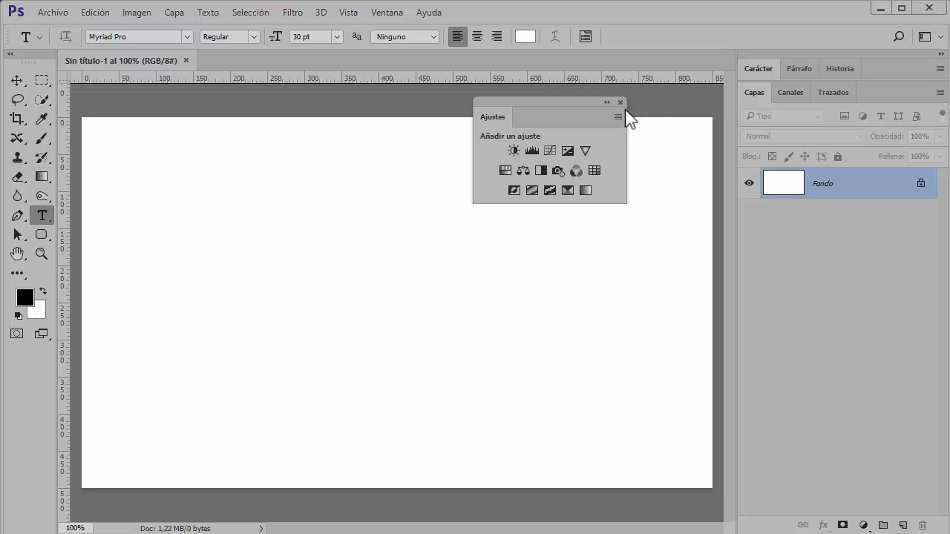
left_click(620, 103)
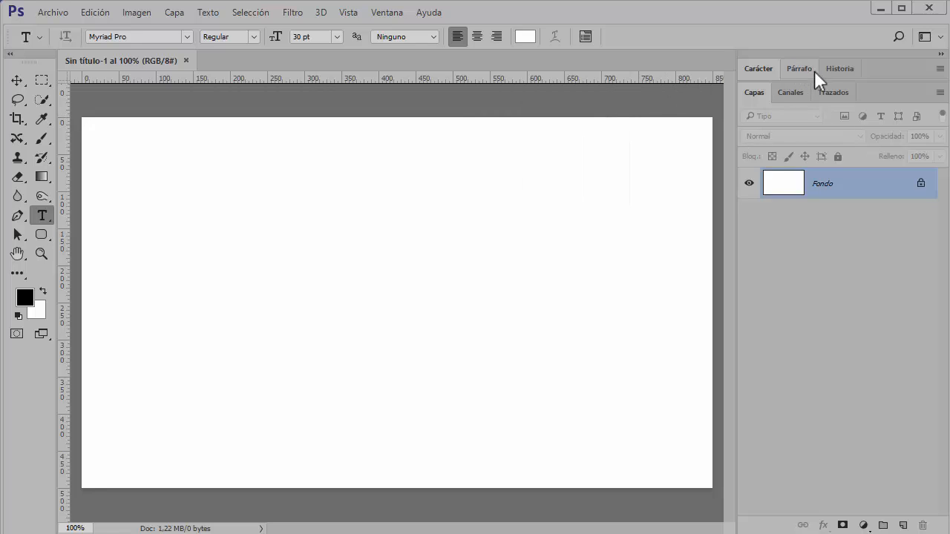
left_click(843, 68)
left_click_drag(853, 66, 411, 159)
left_click(553, 147)
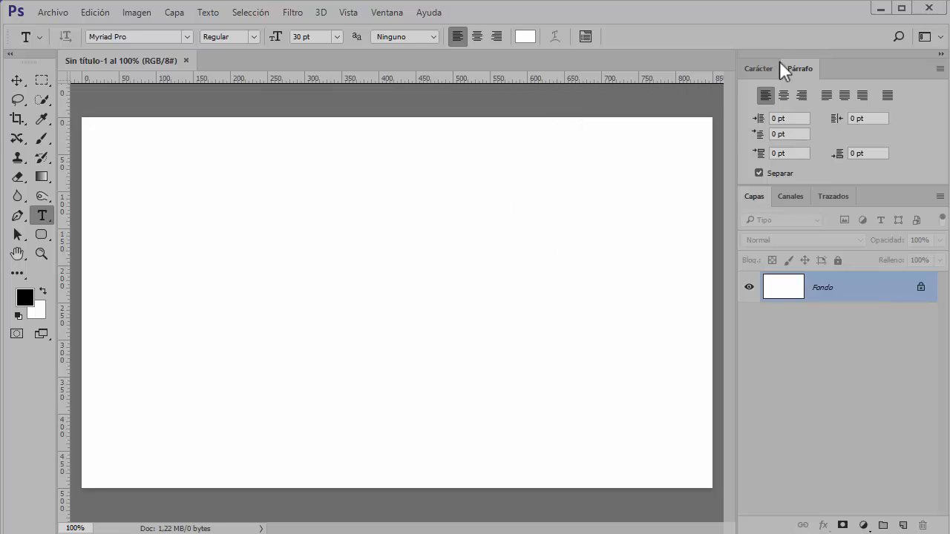
Step: Examine the Carácter and Párrafo text settings and the list of available workspaces
left_click(760, 68)
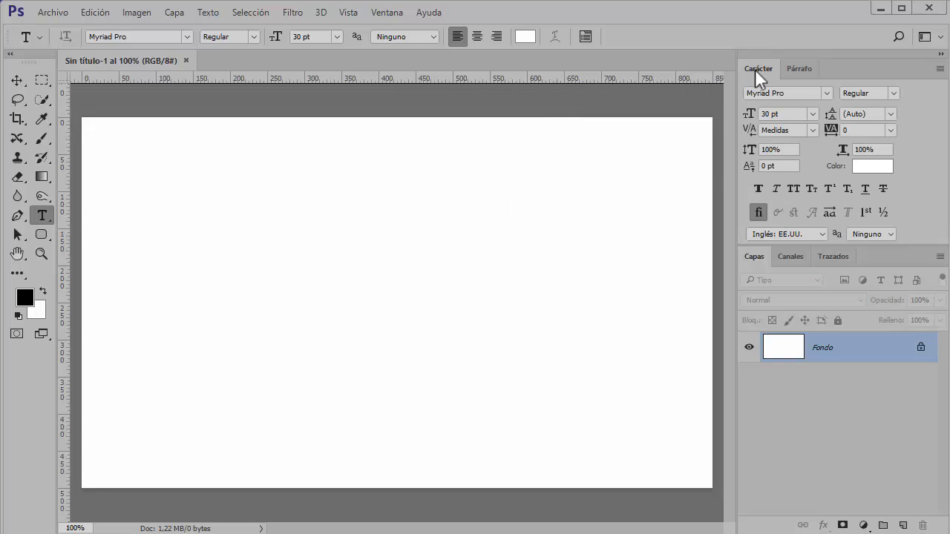
left_click(804, 70)
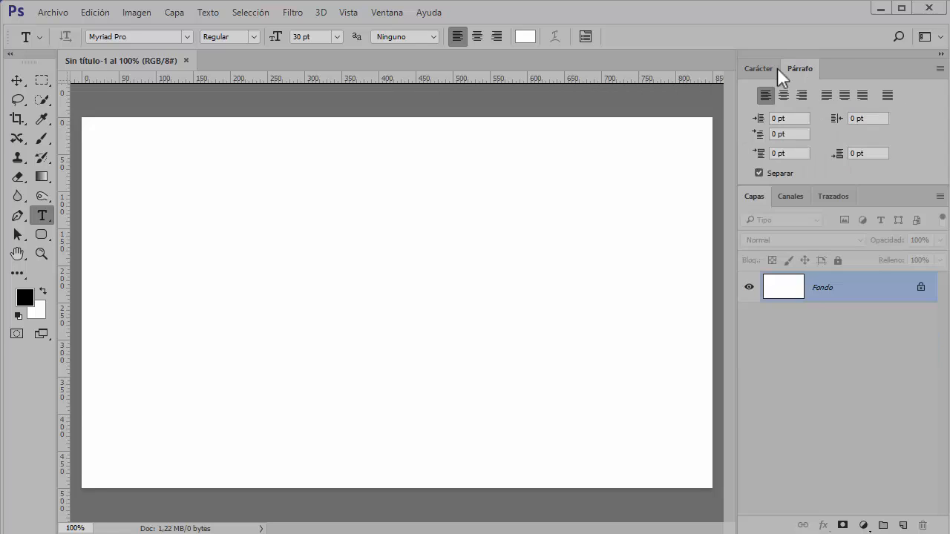
left_click(767, 69)
left_click(793, 69)
left_click(936, 37)
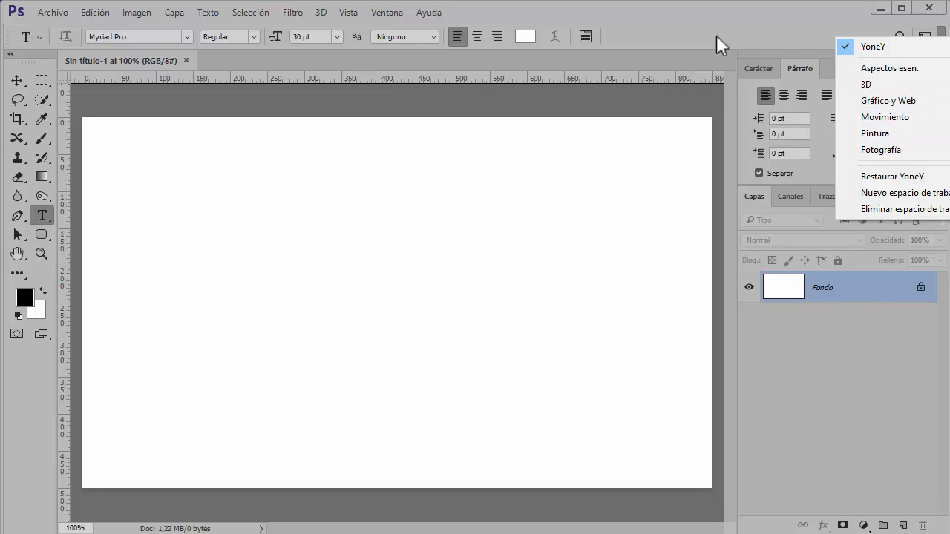
left_click(699, 14)
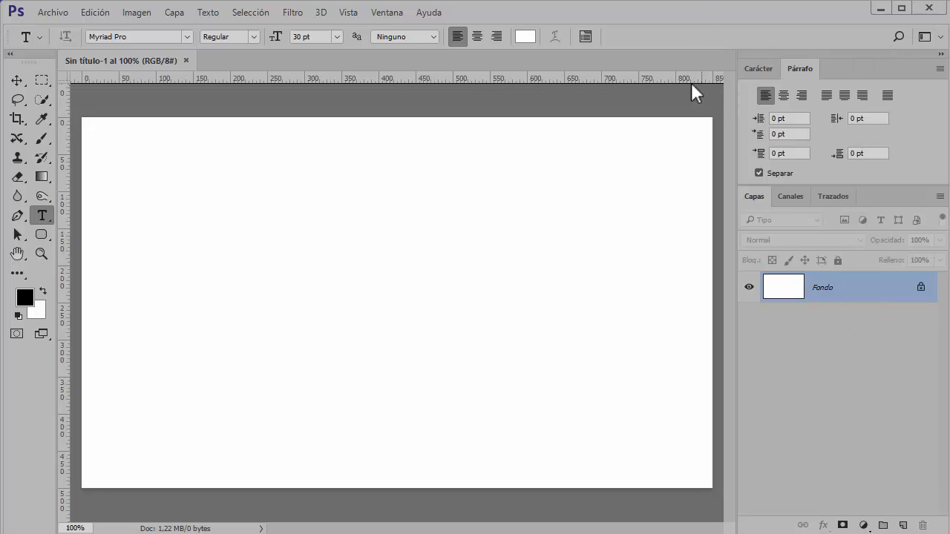
left_click(760, 71)
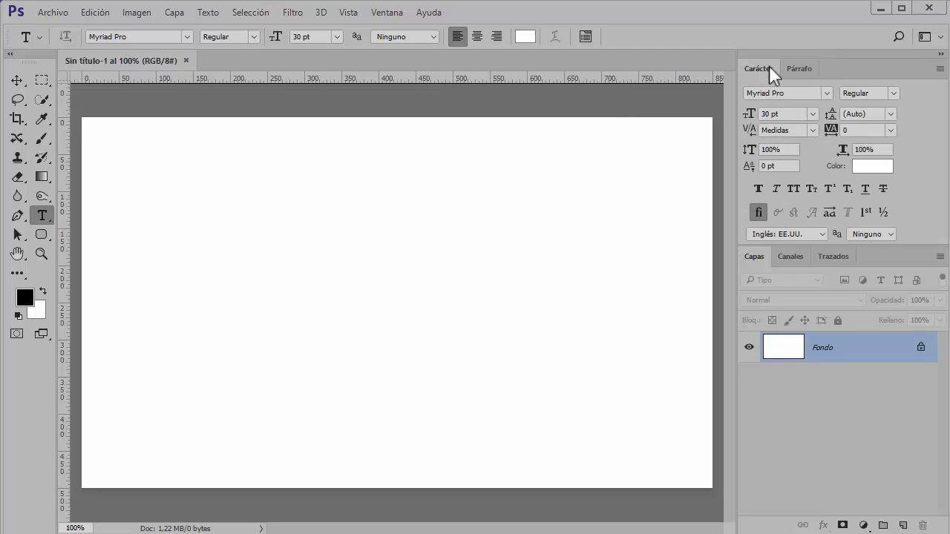
Step: Reopen the Propiedades panel, dock it between the Carácter and Capas groups, and collapse it
left_click(377, 11)
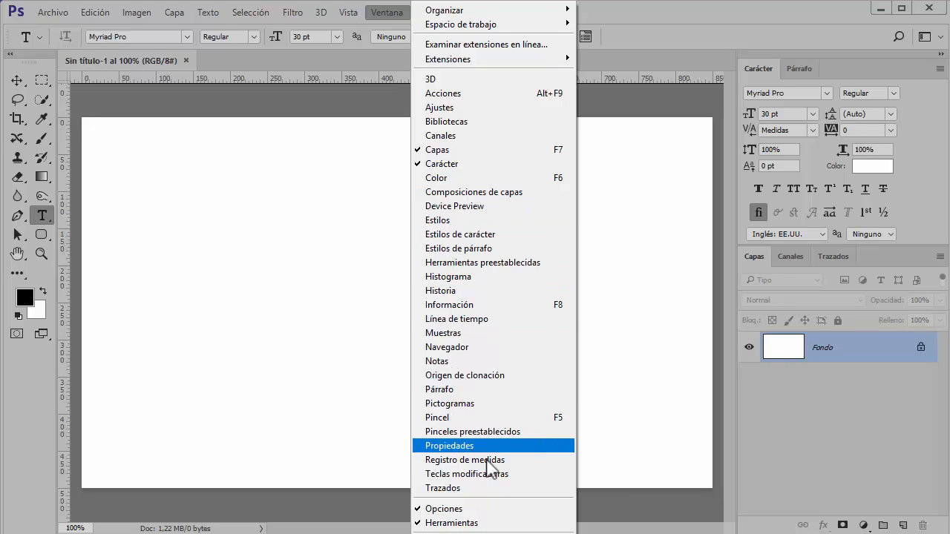
left_click(466, 448)
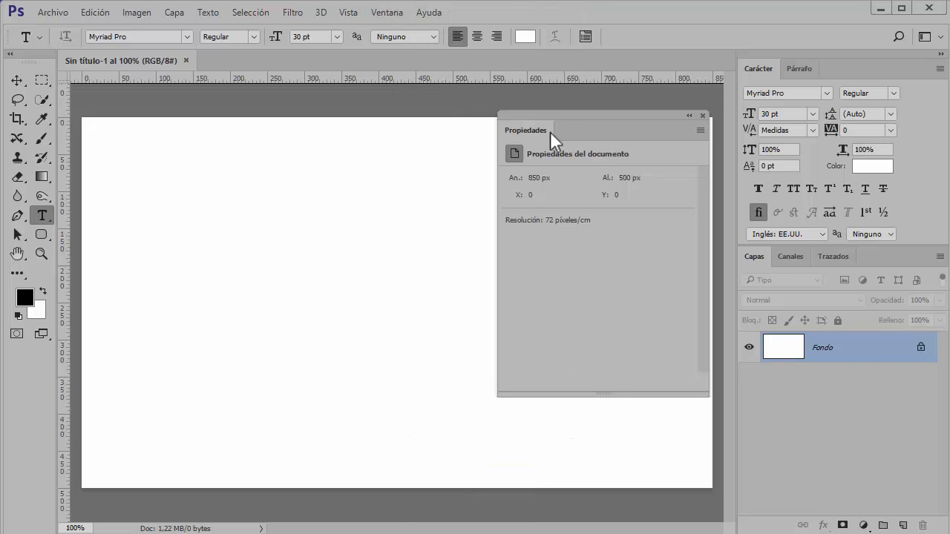
left_click_drag(531, 127, 506, 144)
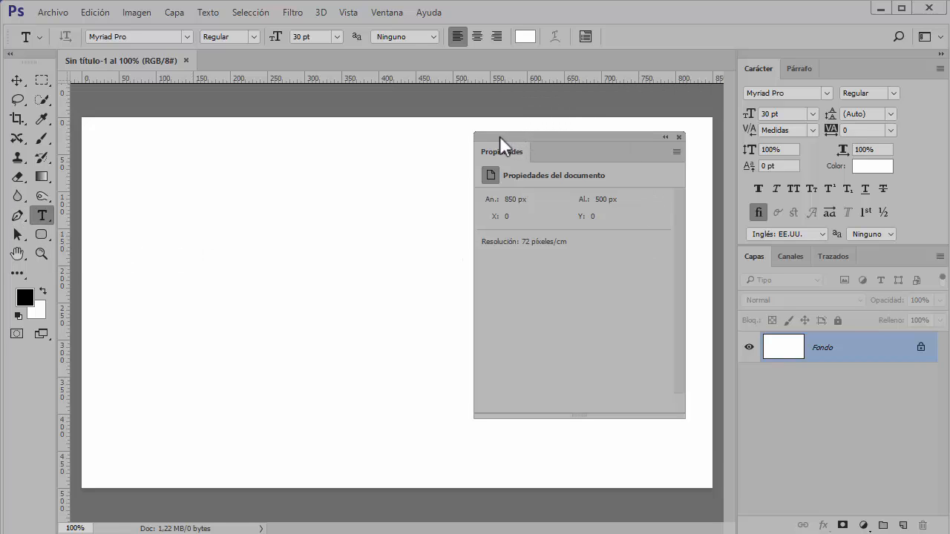
left_click_drag(499, 136, 769, 252)
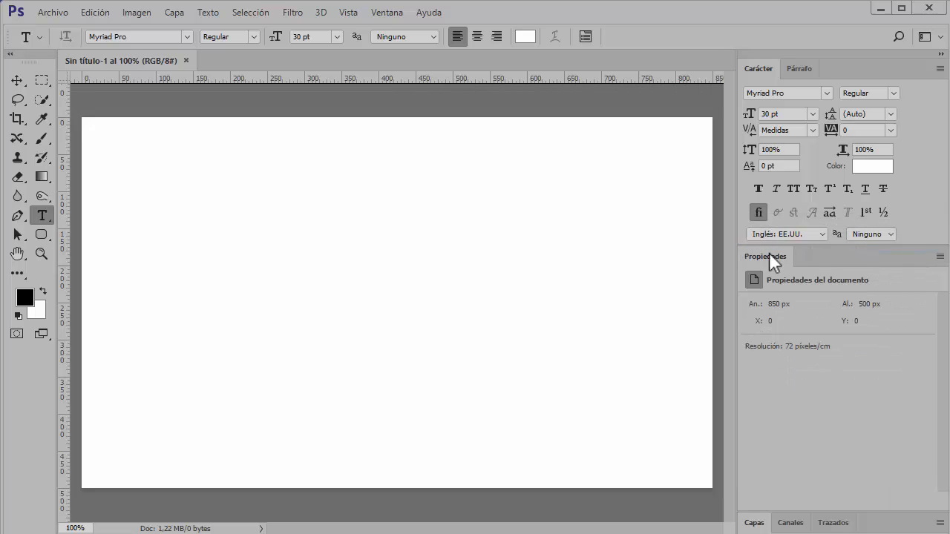
double_click(773, 256)
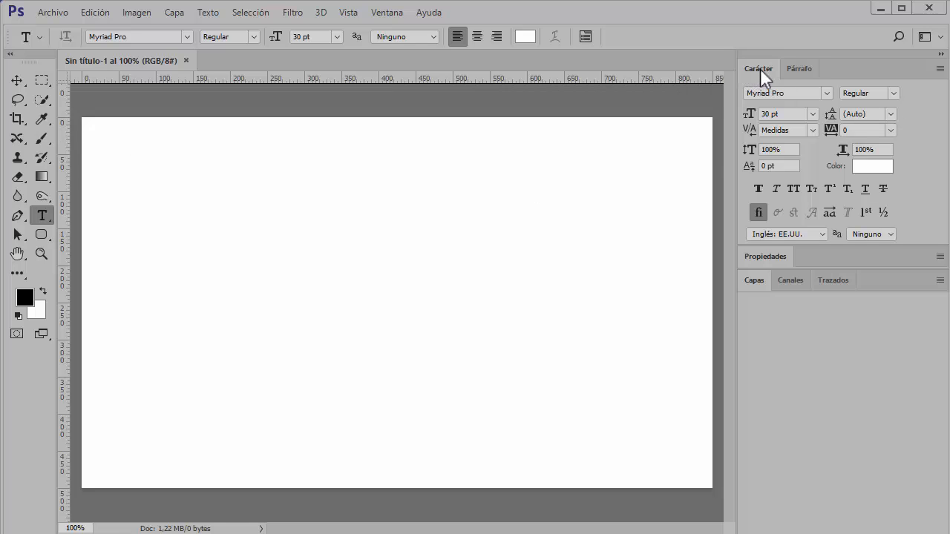
Step: Review the Párrafo, Propiedades and Carácter panels in turn, ending with the Párrafo settings shown
left_click(800, 68)
left_click(765, 196)
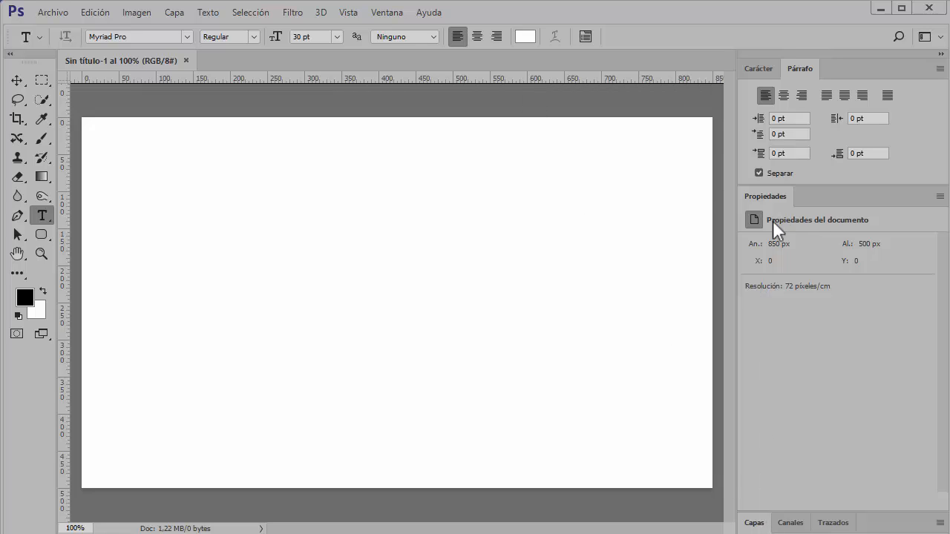
left_click(766, 196)
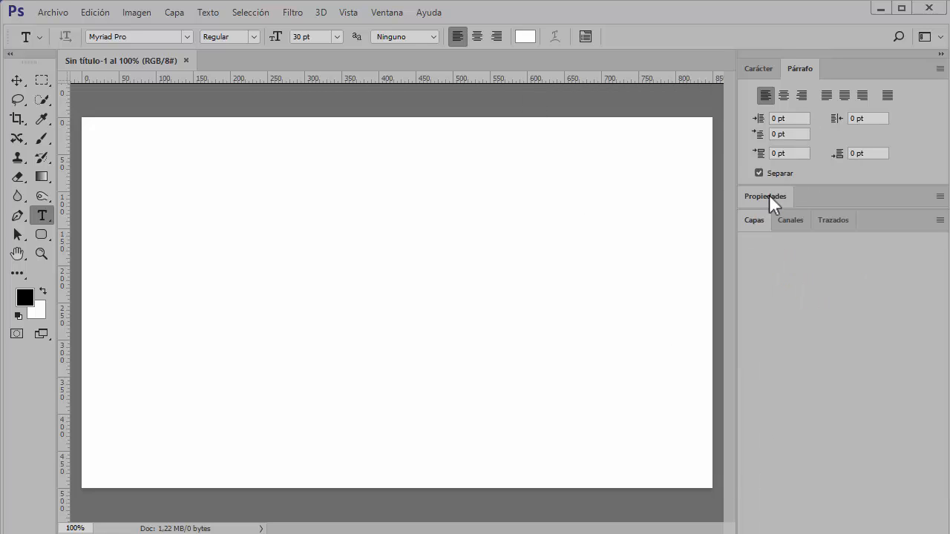
left_click(380, 11)
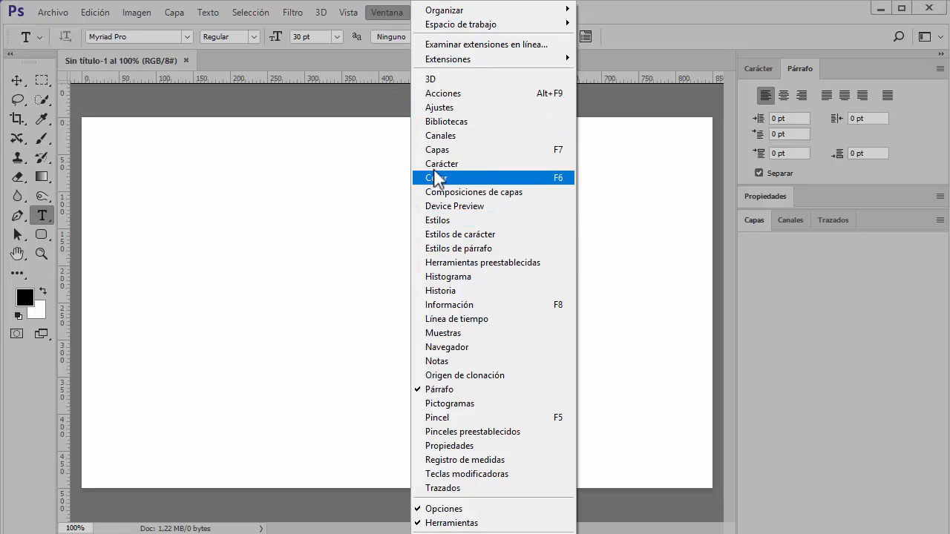
left_click(452, 165)
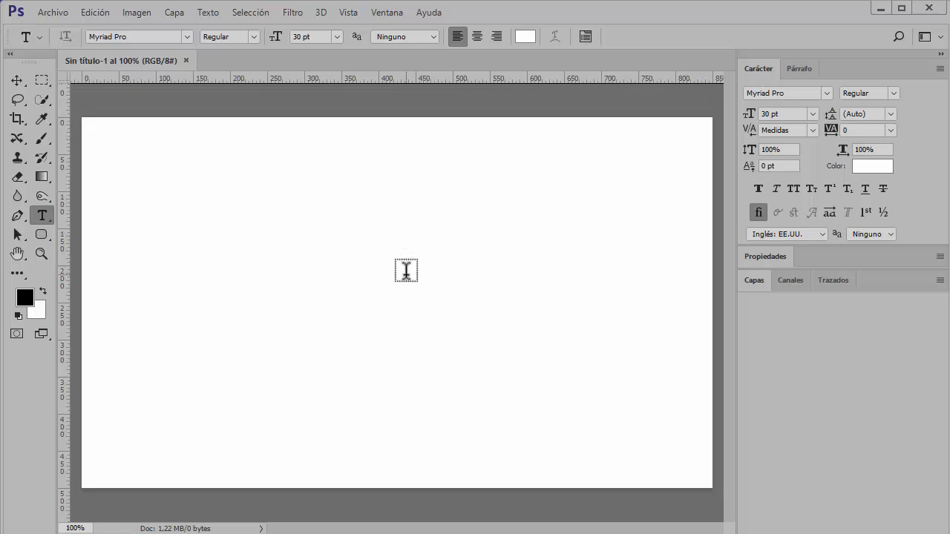
left_click(794, 69)
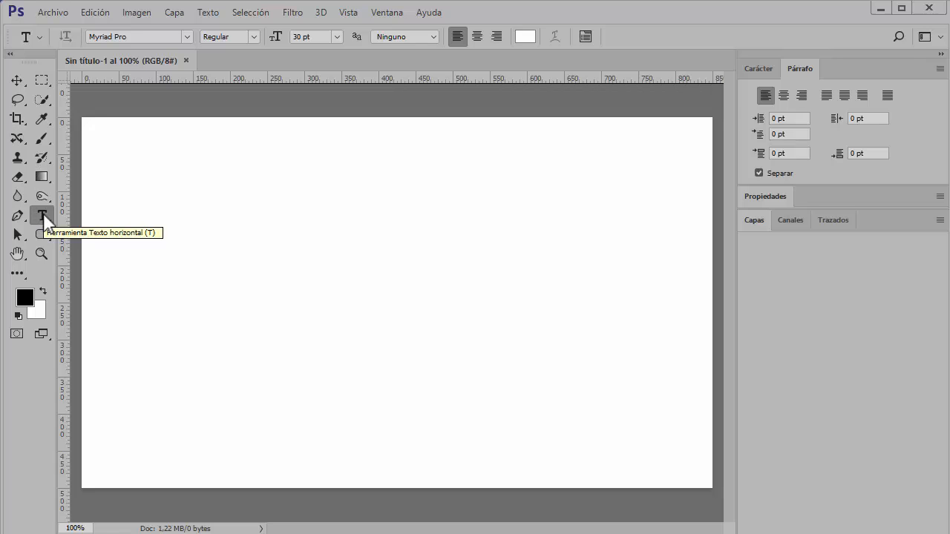
Step: View how the tool options differ for the Move, Crop and Rectangular Marquee tools
left_click(17, 82)
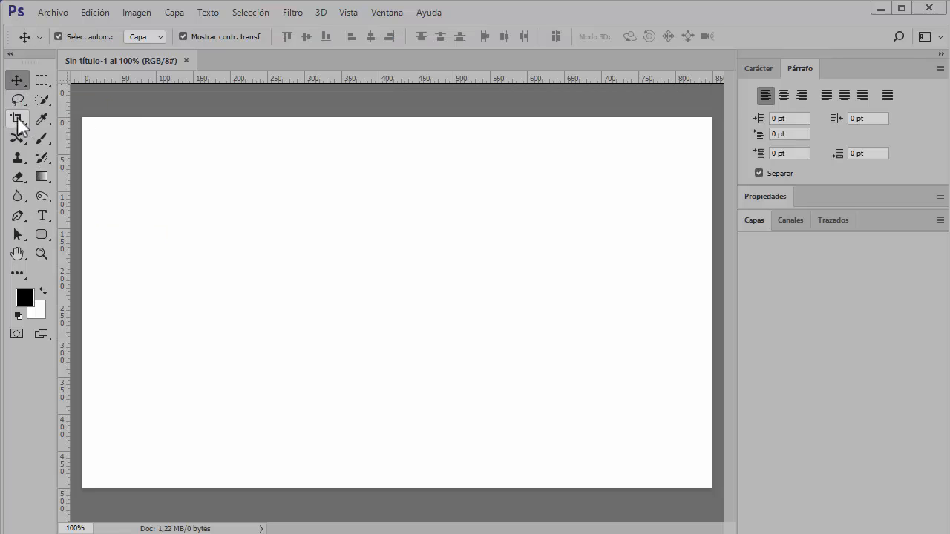
left_click(17, 119)
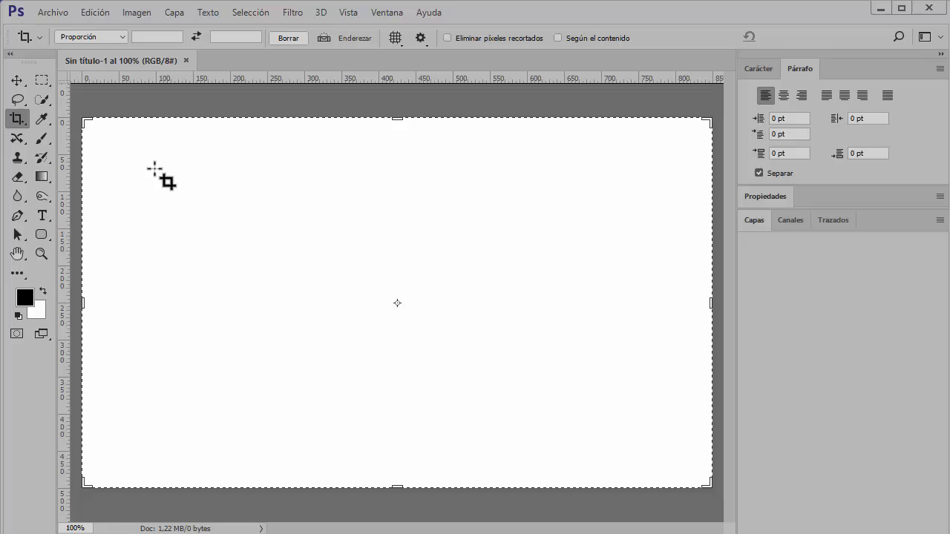
left_click(42, 79)
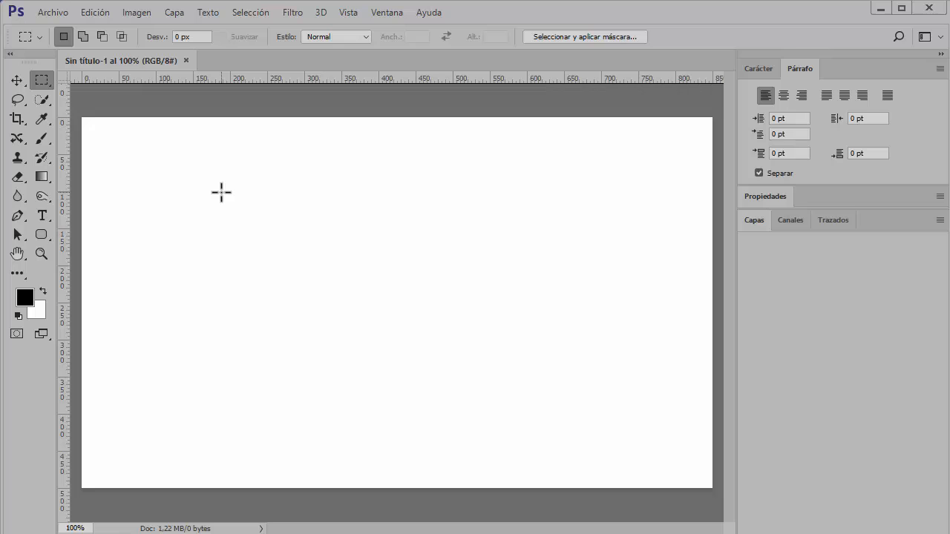
Step: Draw a paragraph text frame about 470 px wide in the canvas's upper half with the Type tool and enter PHOTOSHOP
key("t")
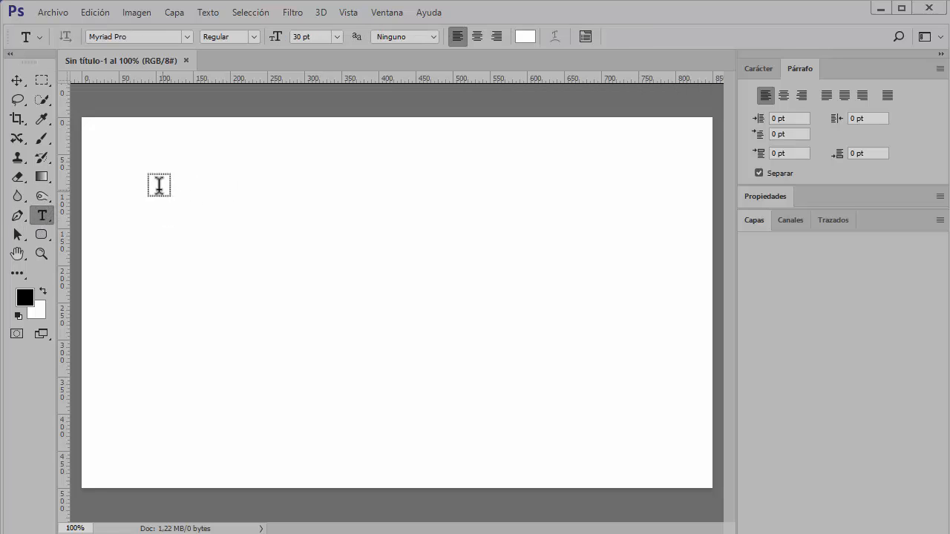
left_click_drag(158, 189, 507, 261)
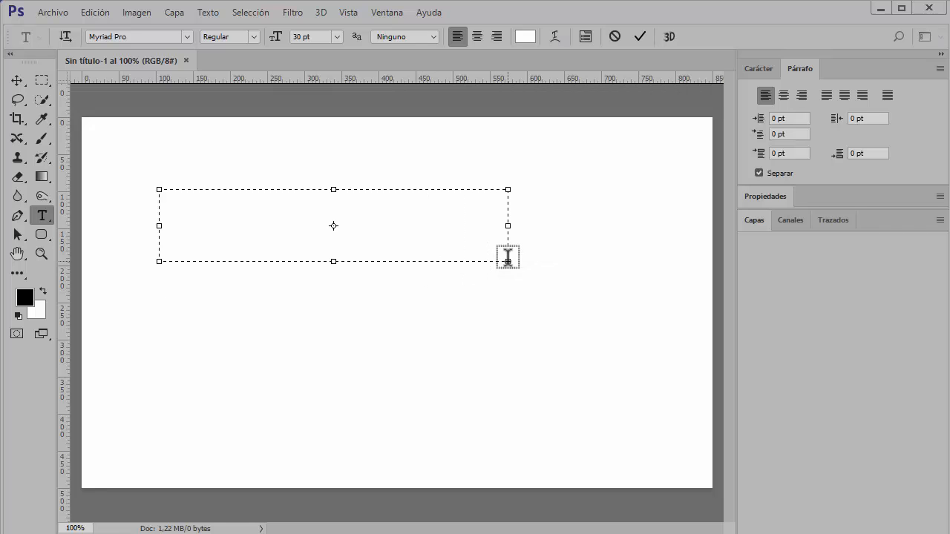
type("PHOTOSHOP")
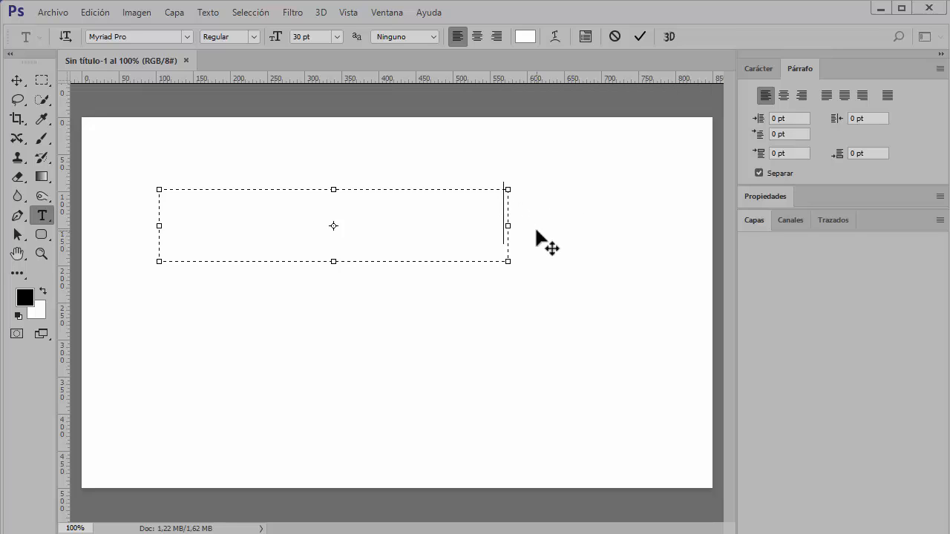
key("shift+Left")
key("shift+Left")
key("shift+Left")
key("shift+Left")
key("shift+Left")
key("shift+Left")
key("shift+Left")
key("shift+Left")
key("shift+Left")
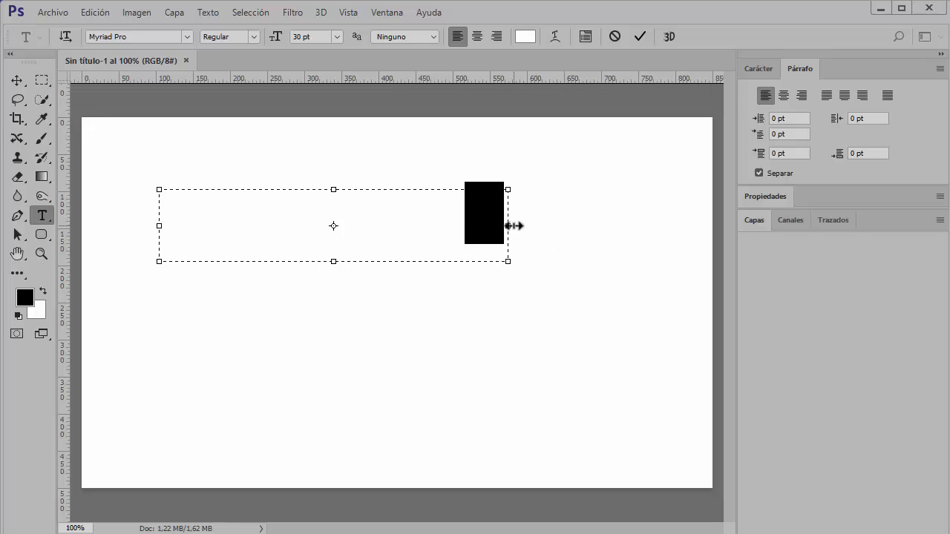
key("BackSpace")
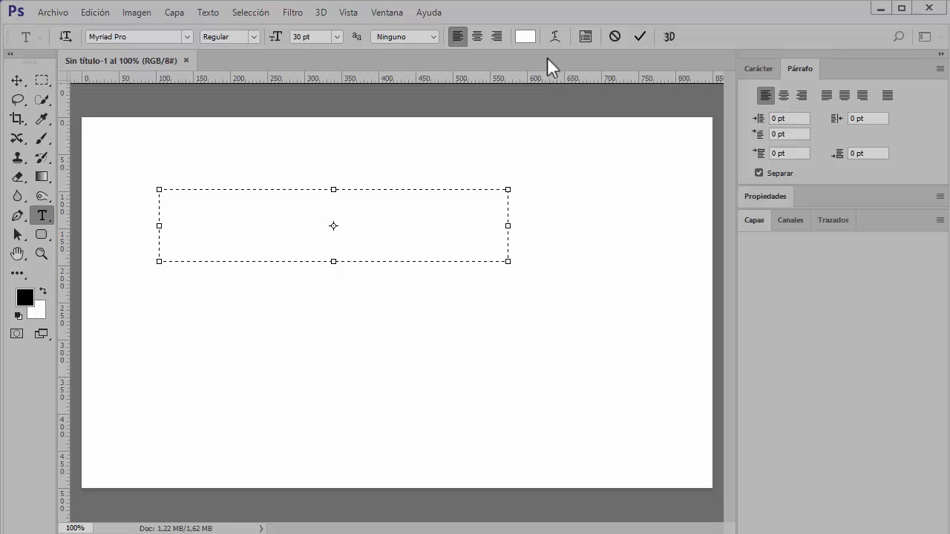
Step: Set the colour of all the text in the frame to a crimson red
key("ctrl+a")
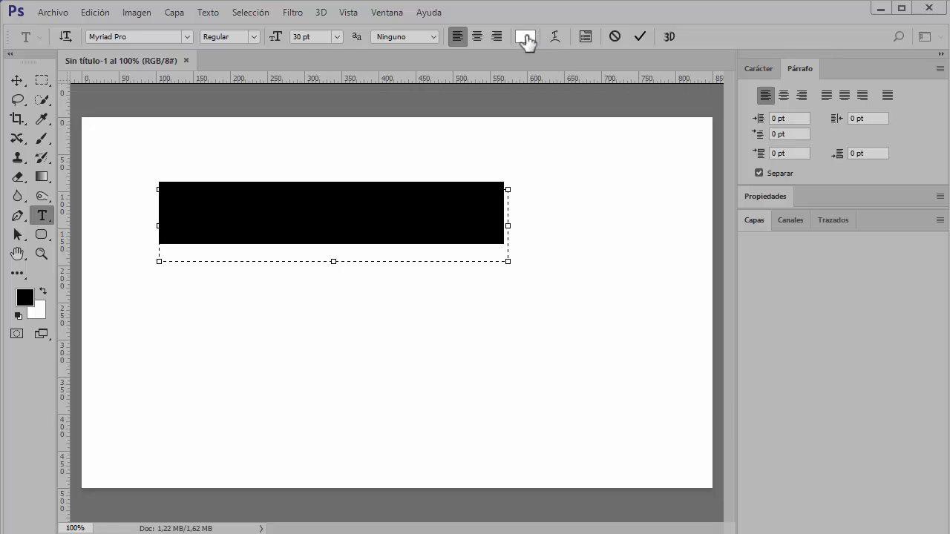
left_click(525, 37)
left_click_drag(556, 246, 666, 198)
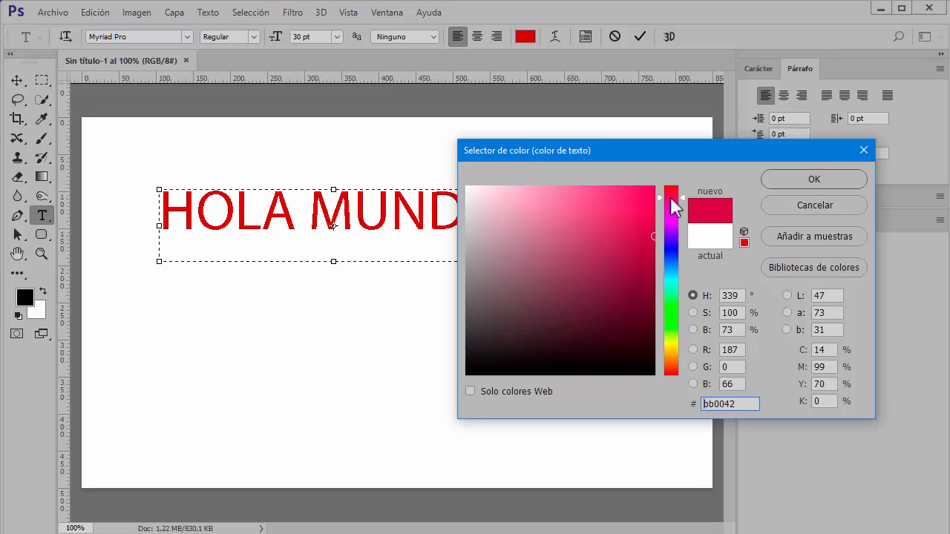
left_click(776, 187)
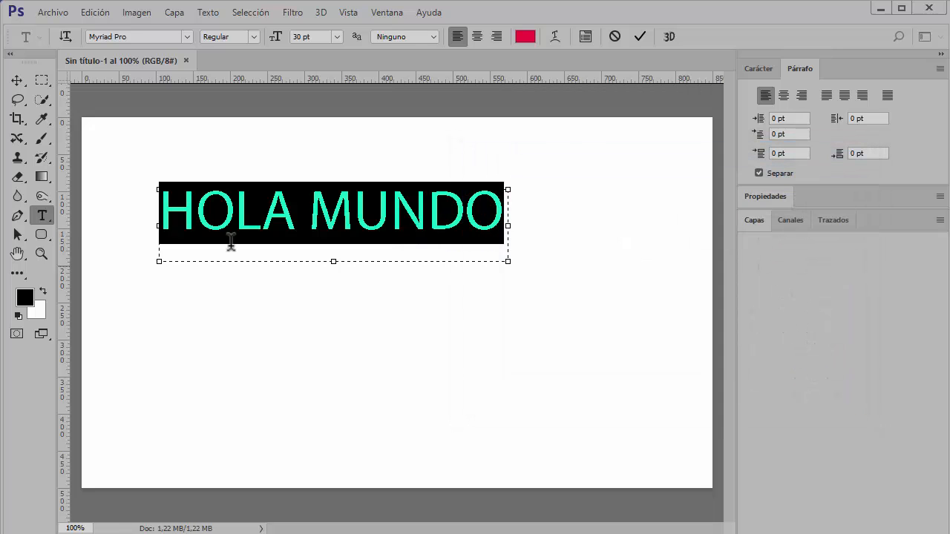
Step: Commit the HOLA MUNDO paragraph text and delete its layer with the Move tool active
left_click(18, 80)
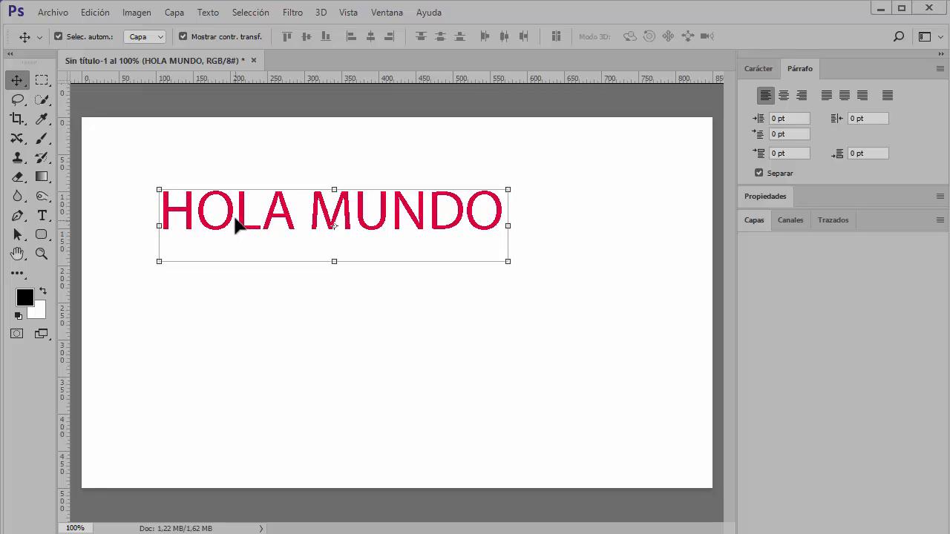
left_click(288, 225)
key("t")
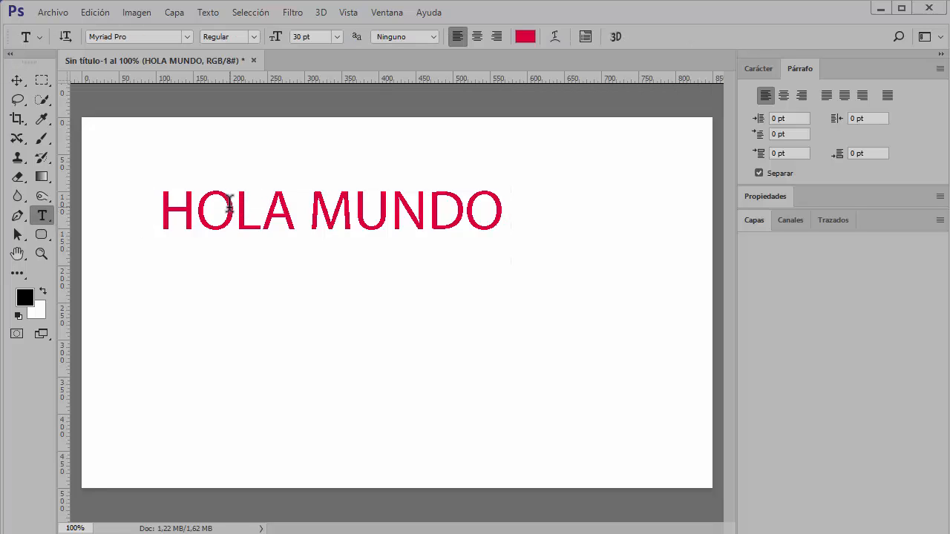
left_click(260, 204)
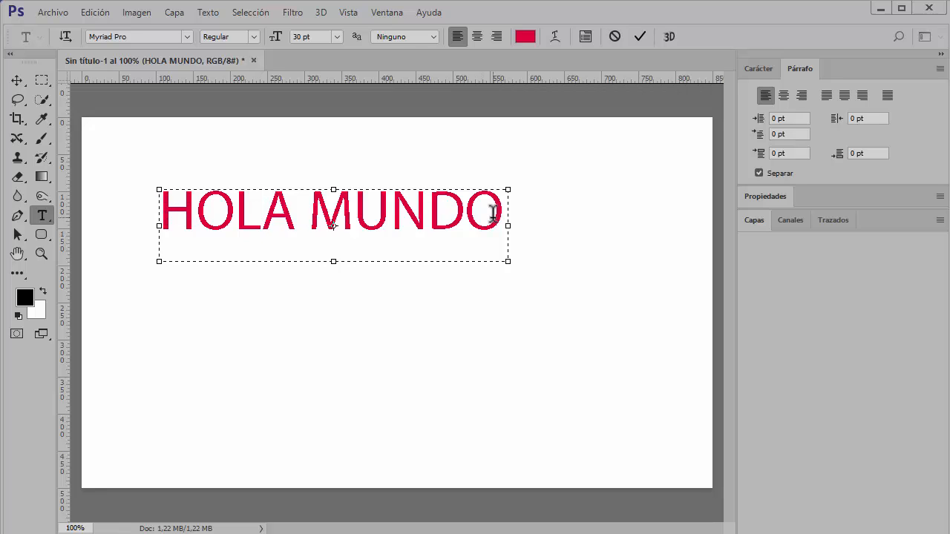
left_click(18, 81)
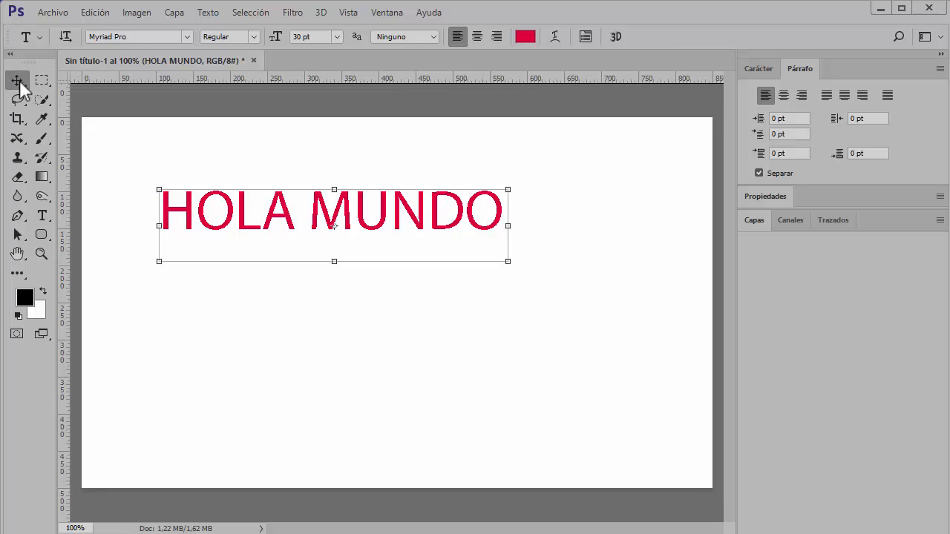
key("Delete")
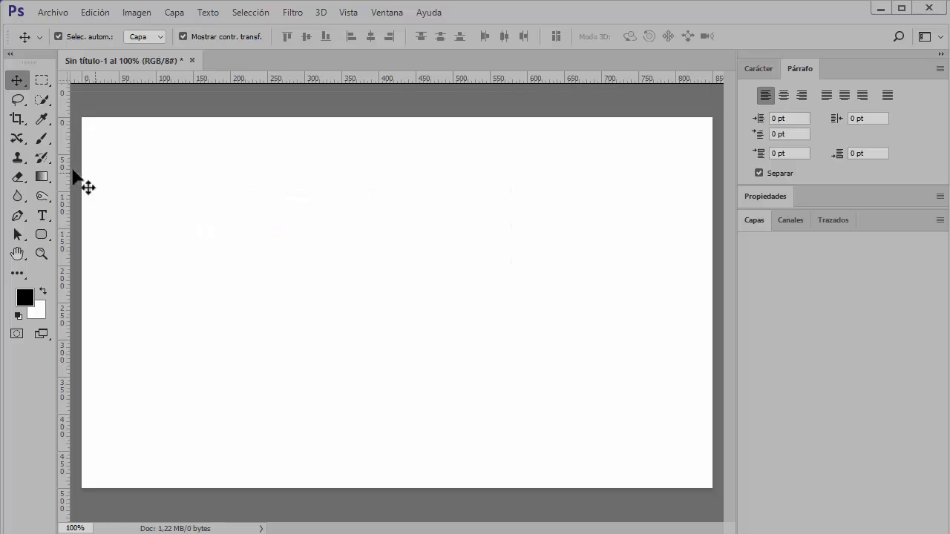
Step: Create a paragraph text frame about 480 by 90 px near the canvas's upper edge and enter "Hola a todos, espero que esto sirva"
left_click(41, 214)
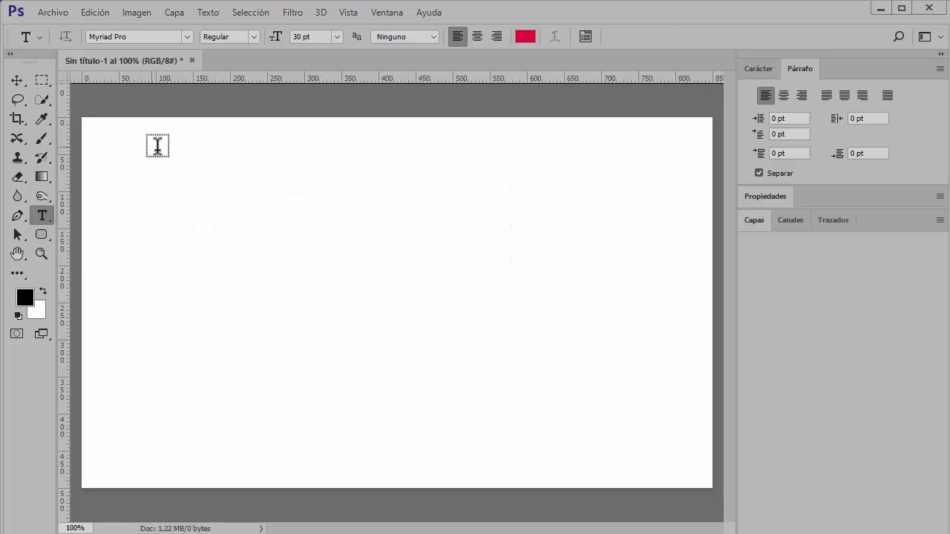
left_click_drag(141, 147, 227, 173)
left_click_drag(446, 214, 498, 214)
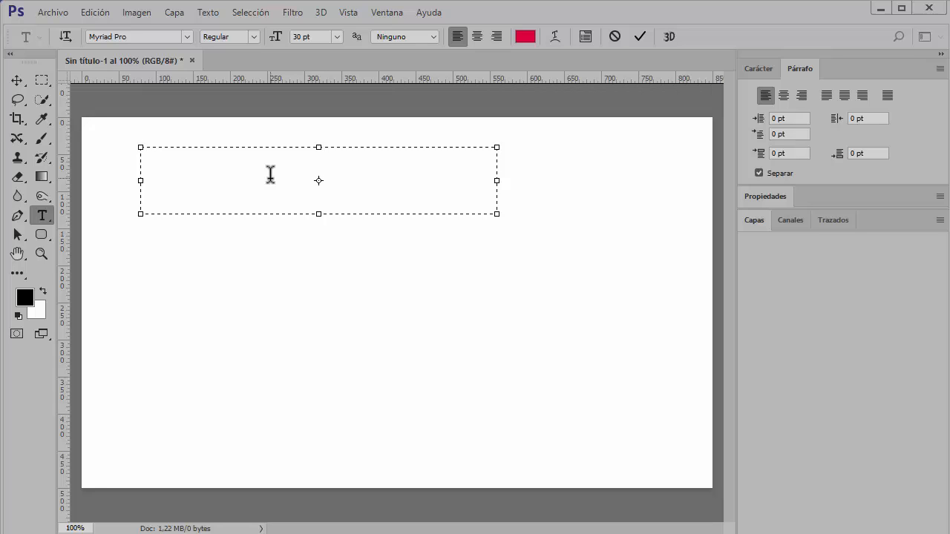
type("Hola a ")
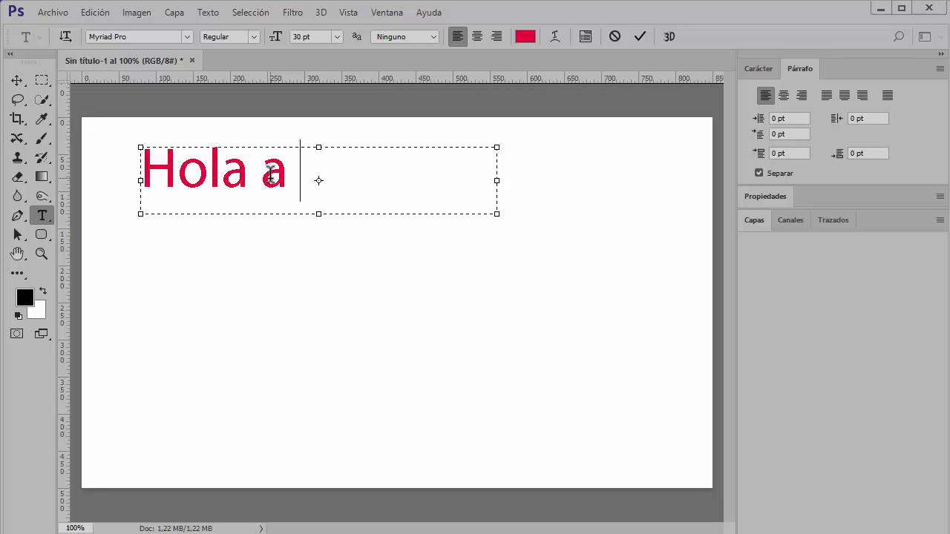
type("todos,")
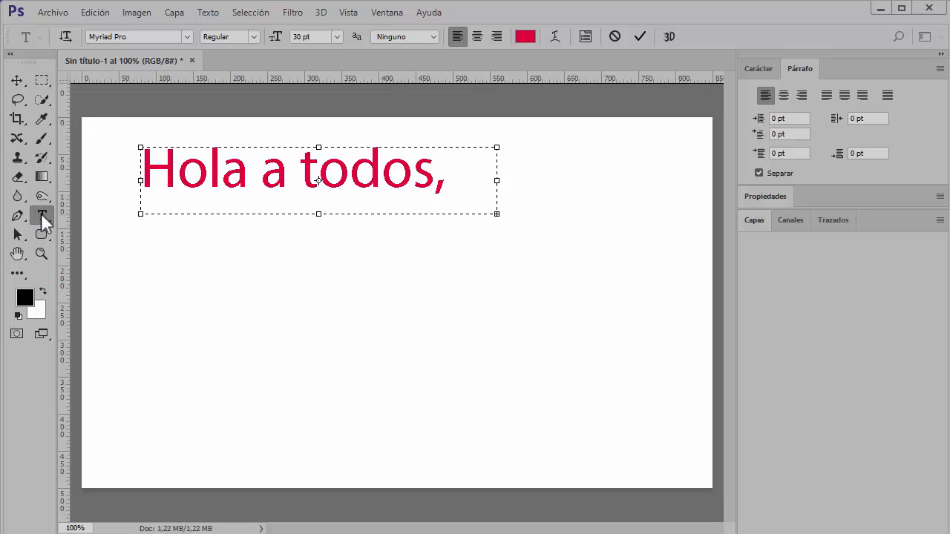
Step: Try larger and smaller sizes for the text frame, ending at about 740 by 430 px so that the whole sentence fits
left_click_drag(497, 214, 670, 302)
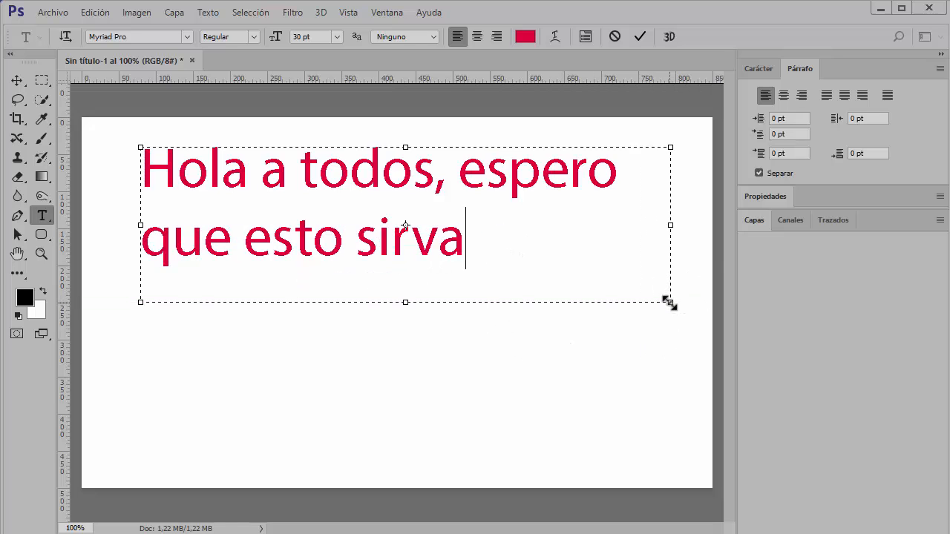
left_click_drag(670, 303, 358, 176)
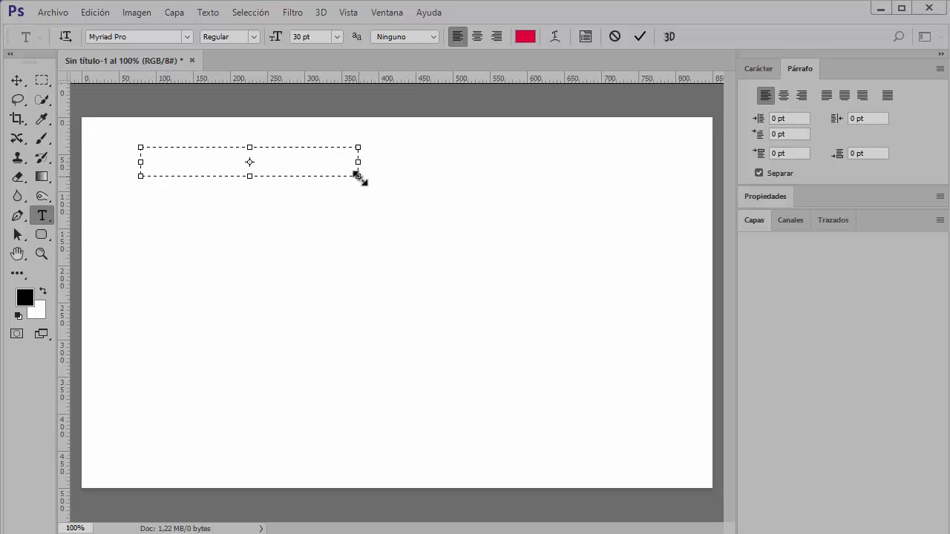
left_click_drag(358, 175, 688, 466)
type("Hola a todos, espero que esto sirva")
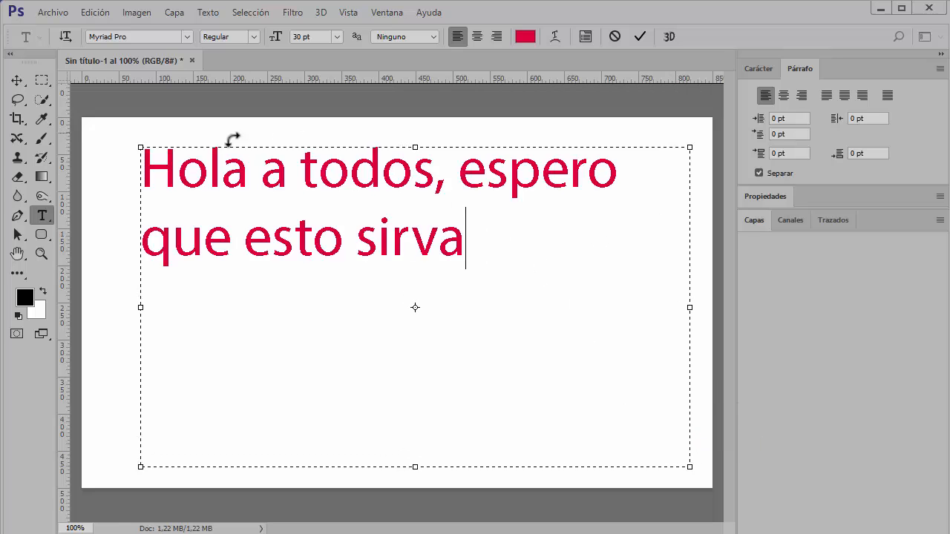
Step: Expand the Capas panel, then set the entire paragraph text to 24 pt and commit it
left_click(759, 227)
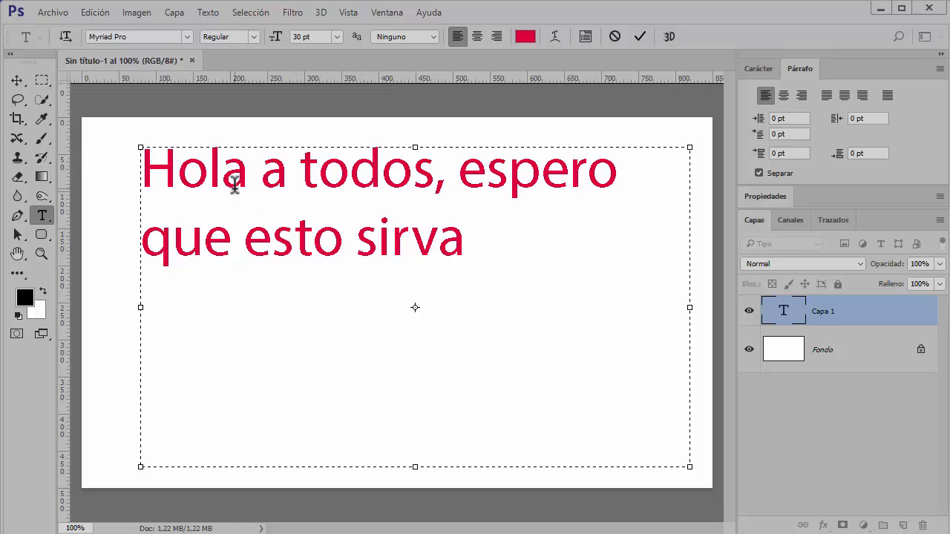
key("ctrl+a")
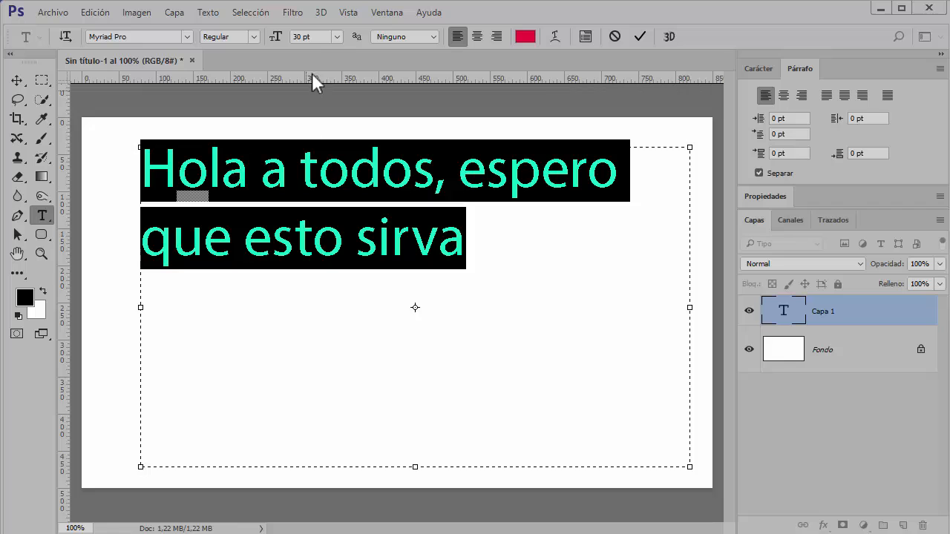
left_click(336, 37)
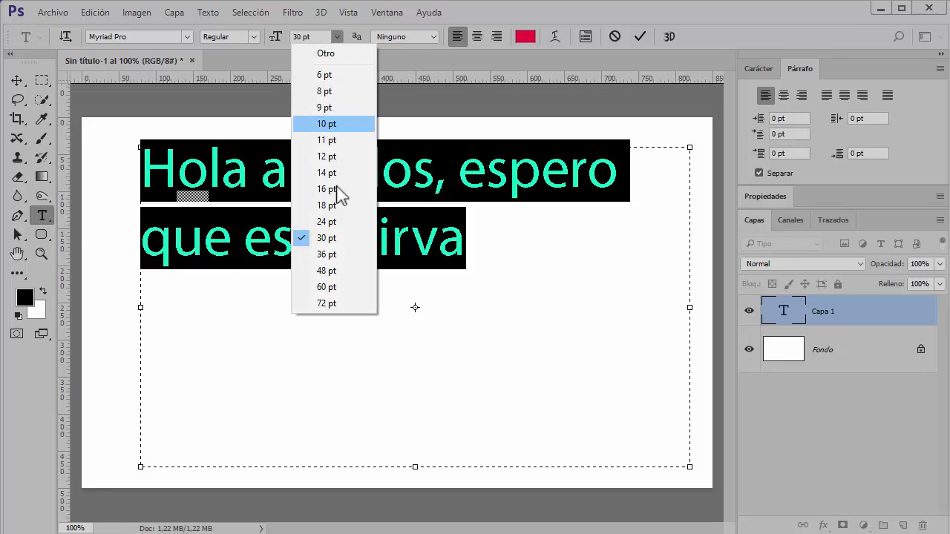
left_click(327, 221)
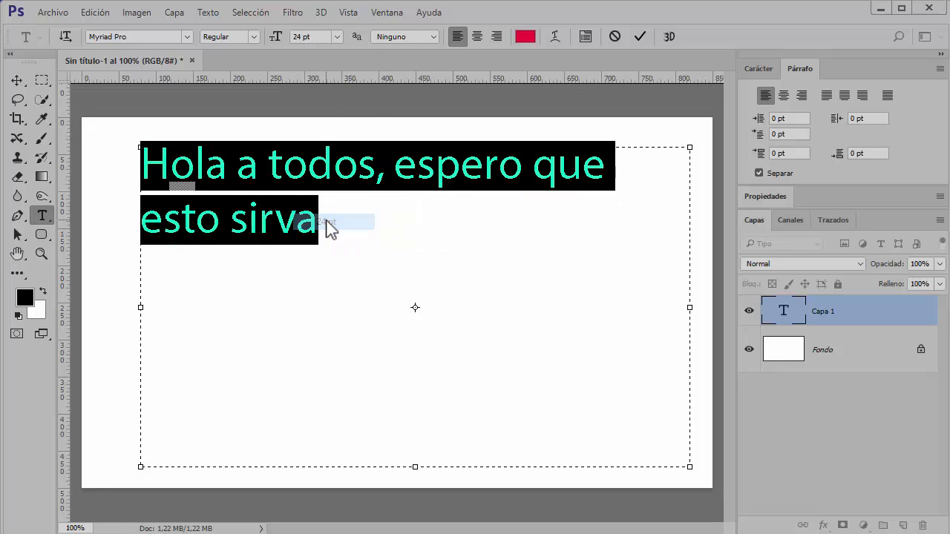
left_click(638, 37)
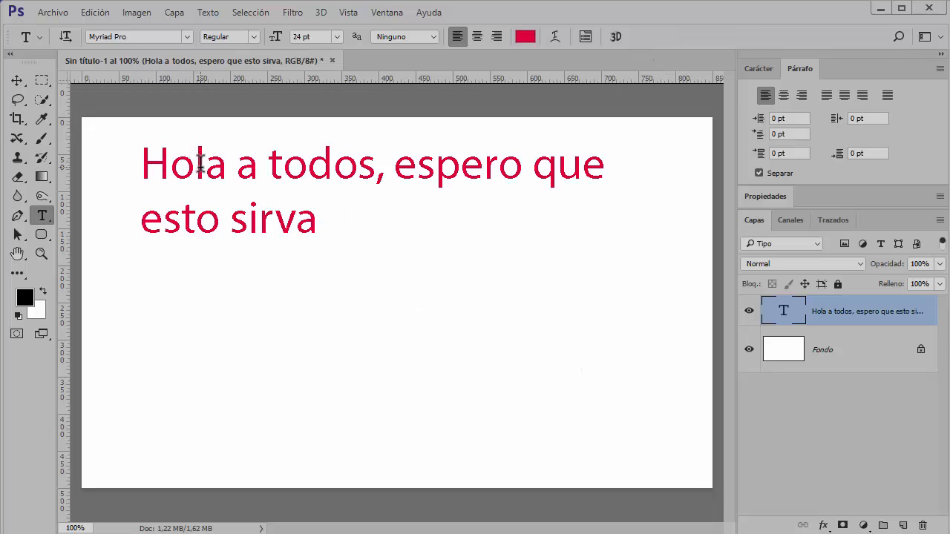
Step: Reopen the paragraph text and resize its frame to about 315 by 370 px in the canvas's right half, committing the edit
left_click(182, 164)
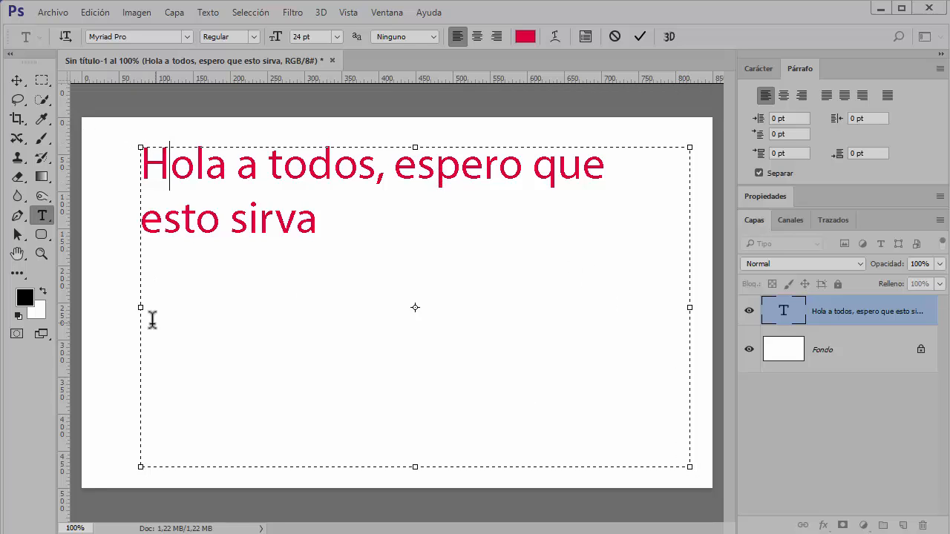
left_click_drag(141, 467, 396, 312)
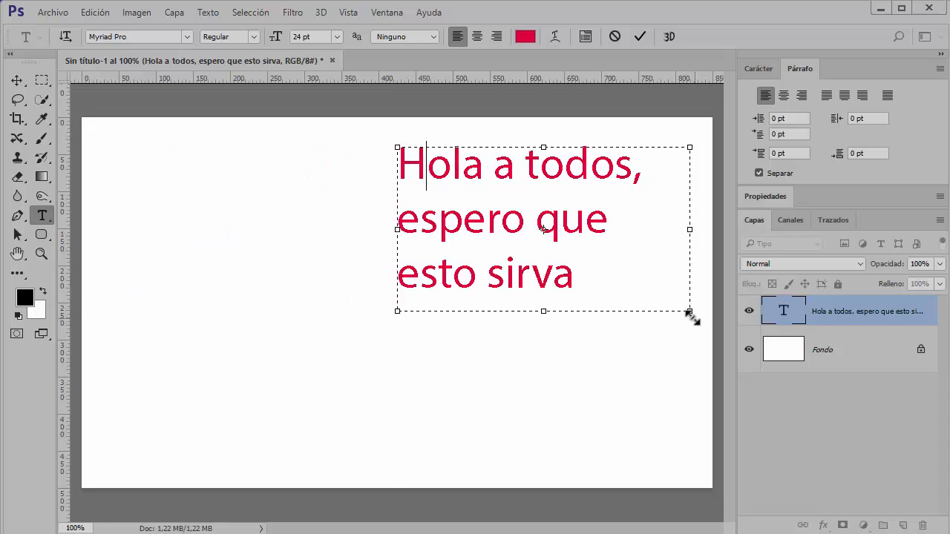
left_click_drag(684, 313, 632, 421)
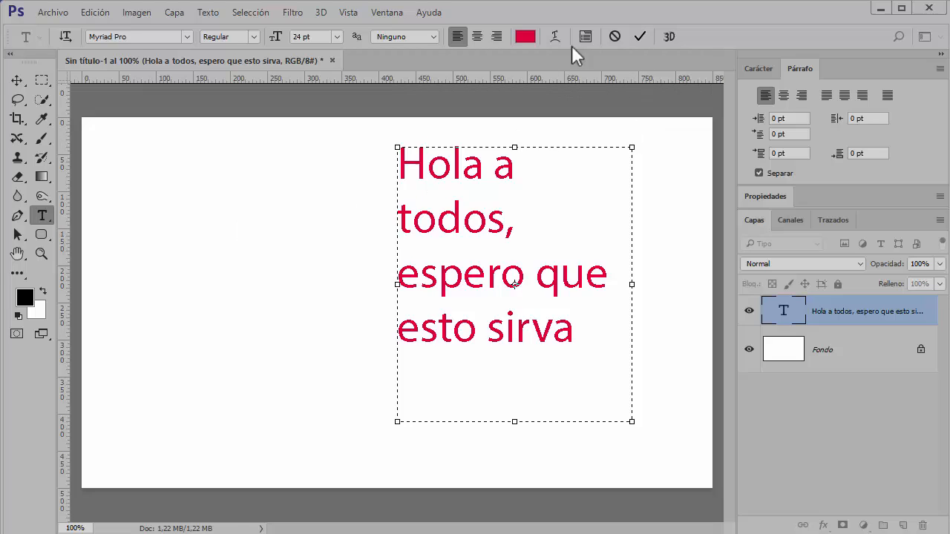
left_click(638, 36)
Step: Move the paragraph text to the canvas's lower-right area and hide its layer
left_click(16, 82)
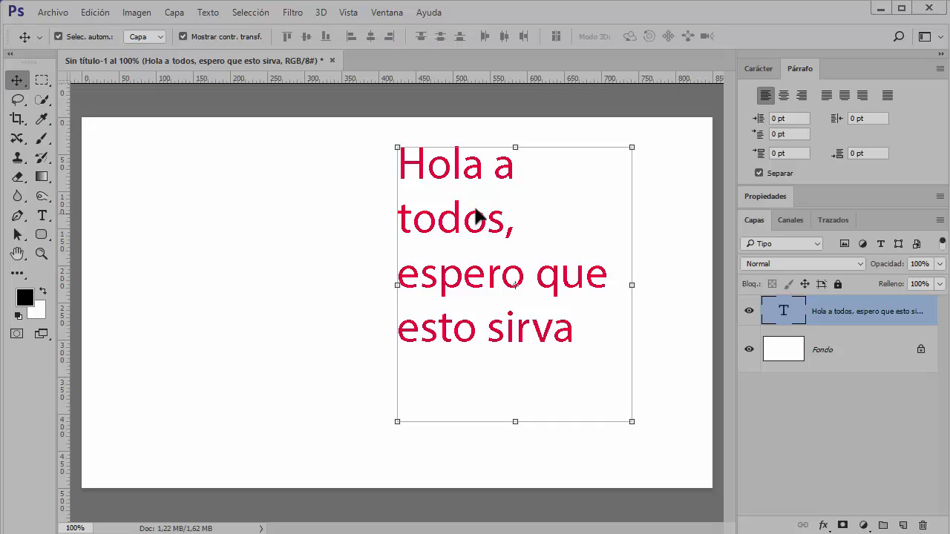
left_click_drag(466, 176, 547, 285)
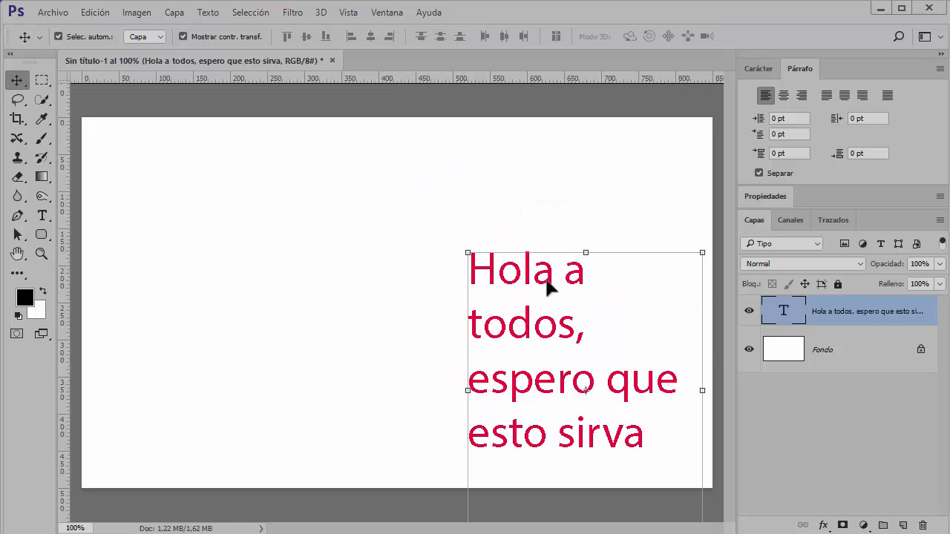
left_click(748, 311)
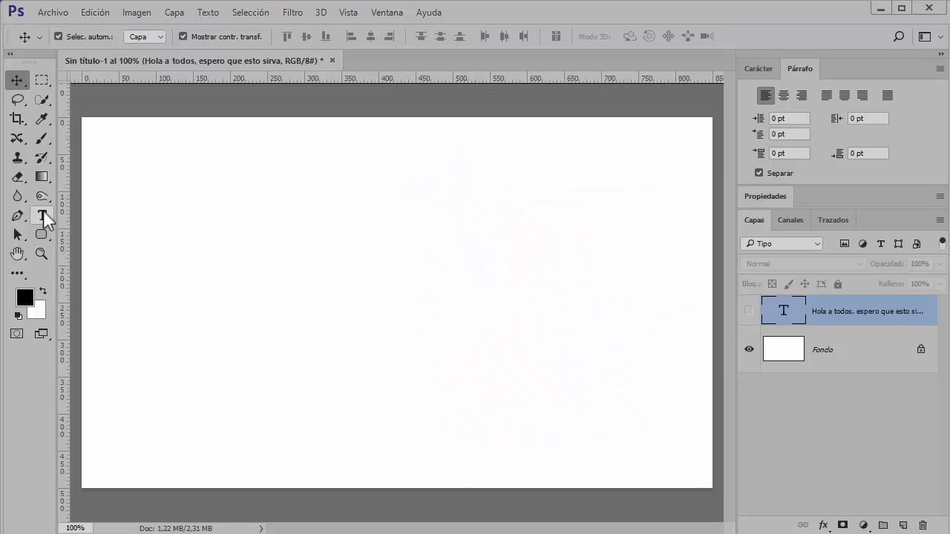
Step: Add the point text "Hola, esto es un texto" near the canvas's upper-left corner and commit it
left_click(43, 211)
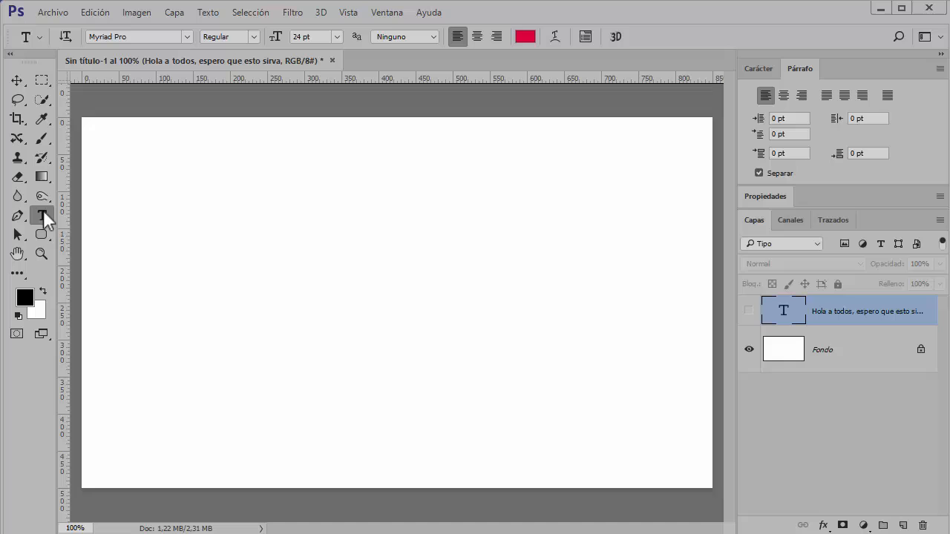
left_click(129, 165)
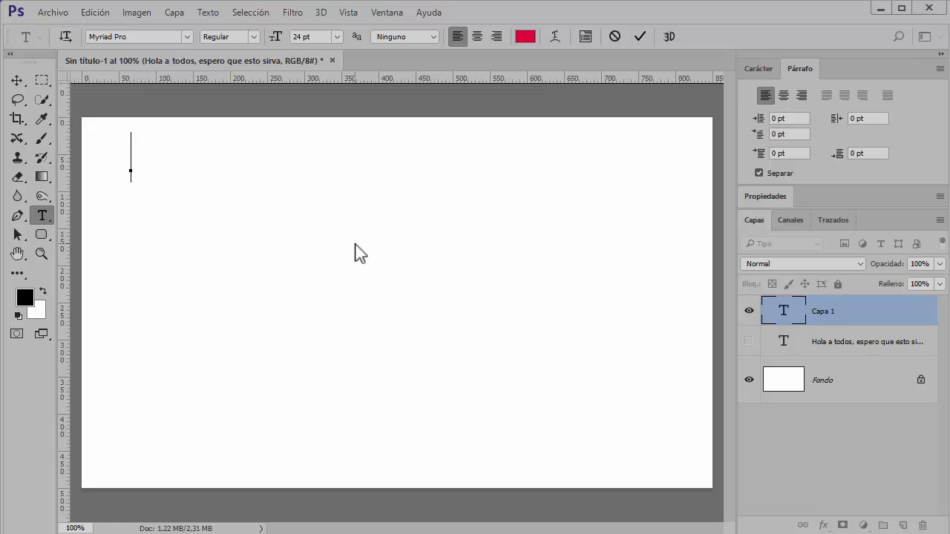
type("Hola, esto e ")
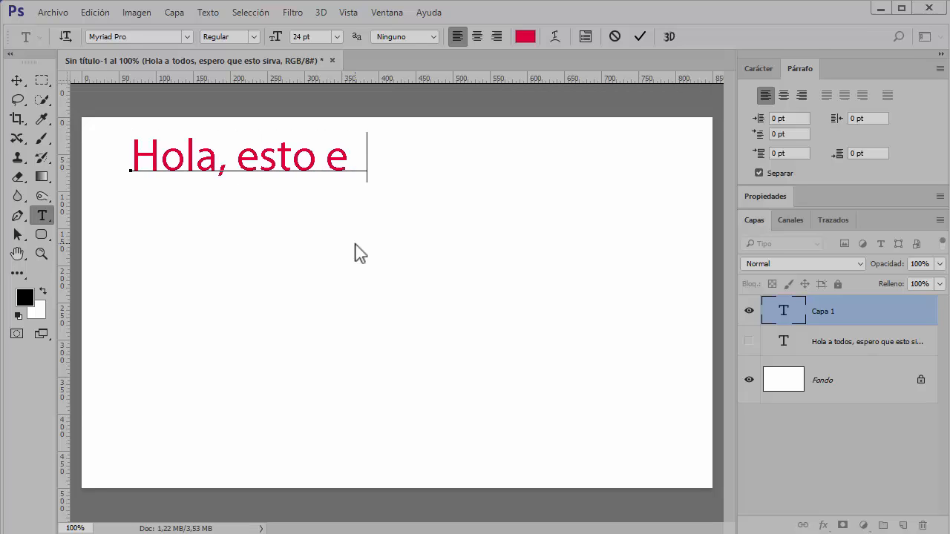
type("s un texto")
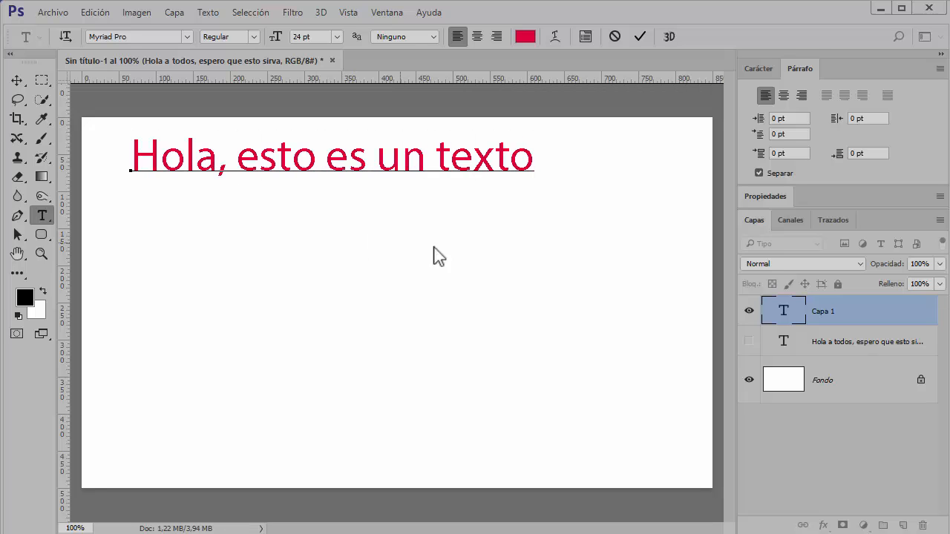
left_click(640, 34)
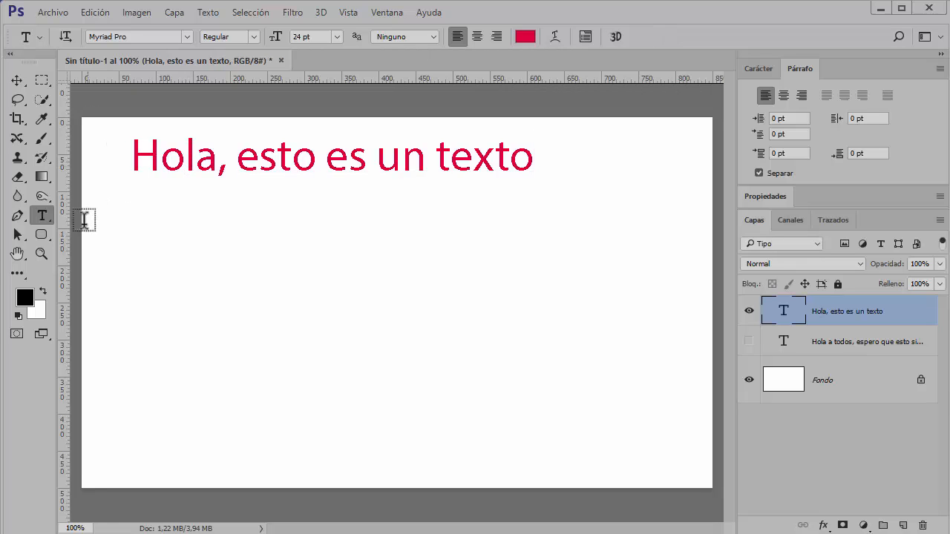
Step: Extend the point text with "que", then "puede ingresar en esta parte" on a second line, and commit it
left_click(190, 160)
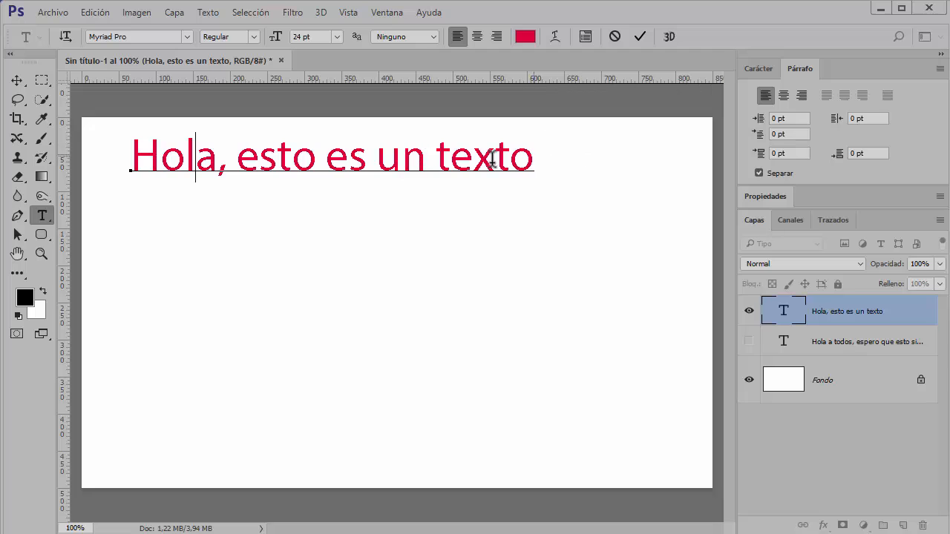
left_click(533, 158)
type("que pued")
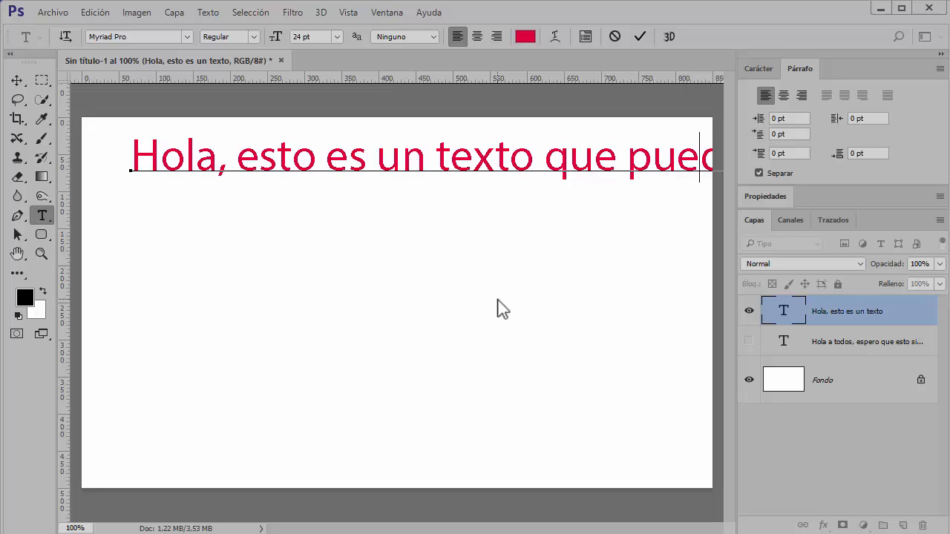
key("BackSpace")
key("BackSpace")
key("BackSpace")
key("BackSpace")
key("BackSpace")
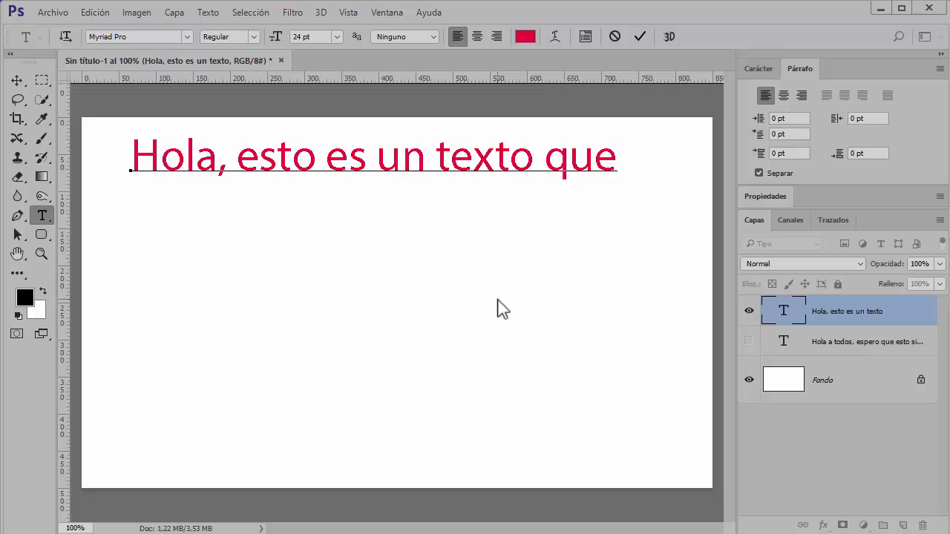
type("puede ing")
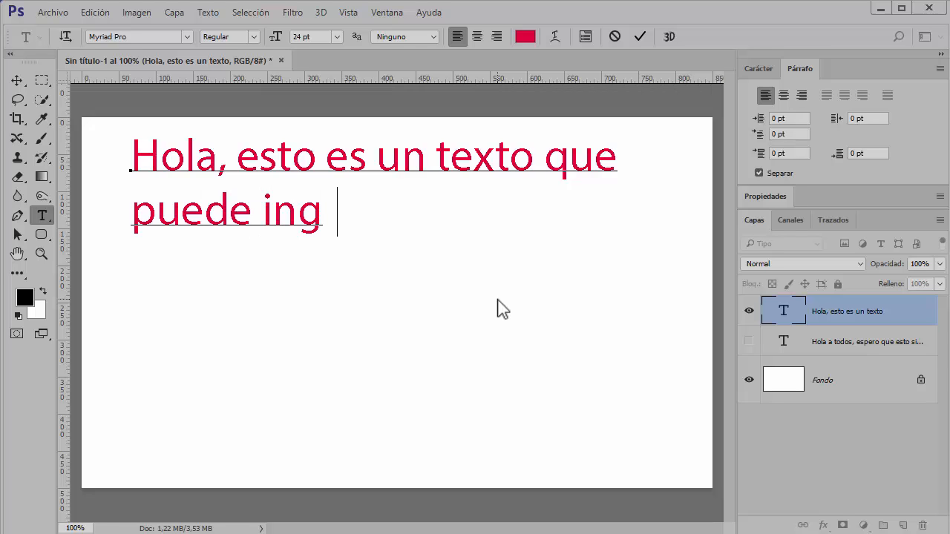
type("resar en esta parte")
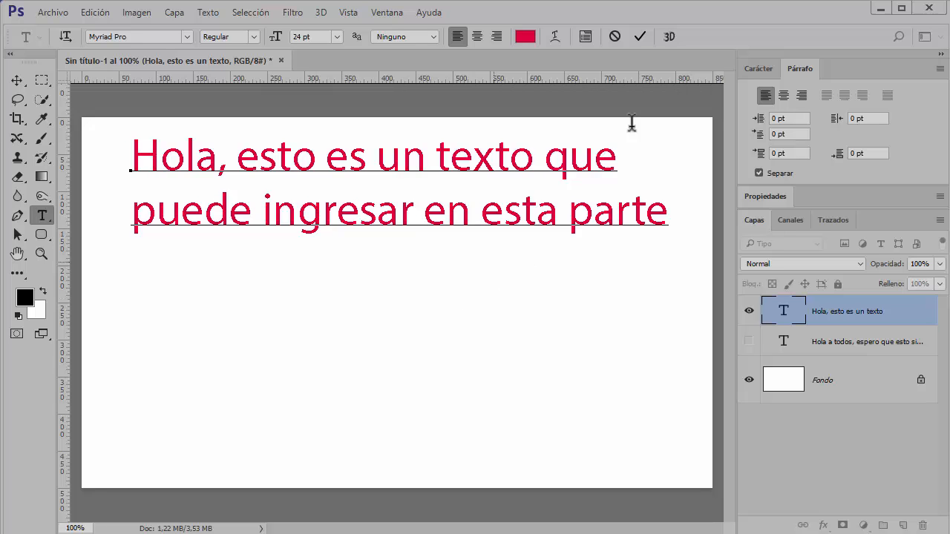
left_click(640, 36)
Step: Move the two-line point text about 27 px down on the canvas
left_click(17, 79)
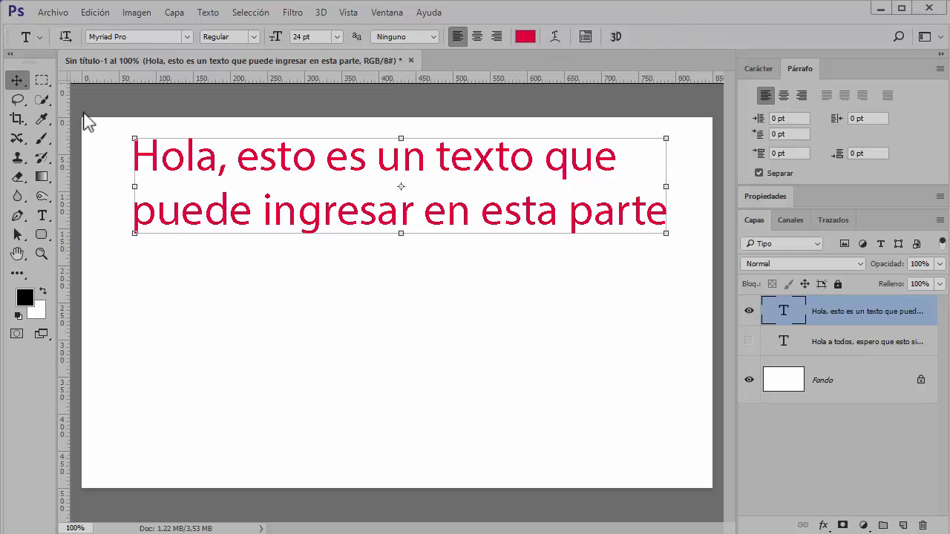
left_click_drag(277, 165, 268, 194)
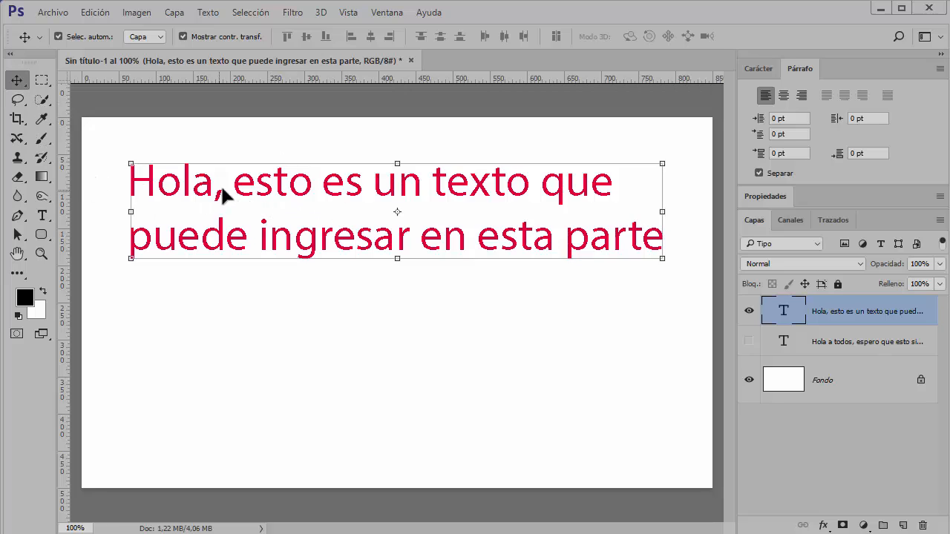
mouse_move(253, 187)
left_mouse_down()
mouse_move(245, 177)
mouse_move(257, 195)
mouse_move(250, 187)
left_mouse_up()
Step: Stretch the point text vertically to about 265% with its transform box, commit it and reopen the text for editing
left_click_drag(399, 258, 397, 431)
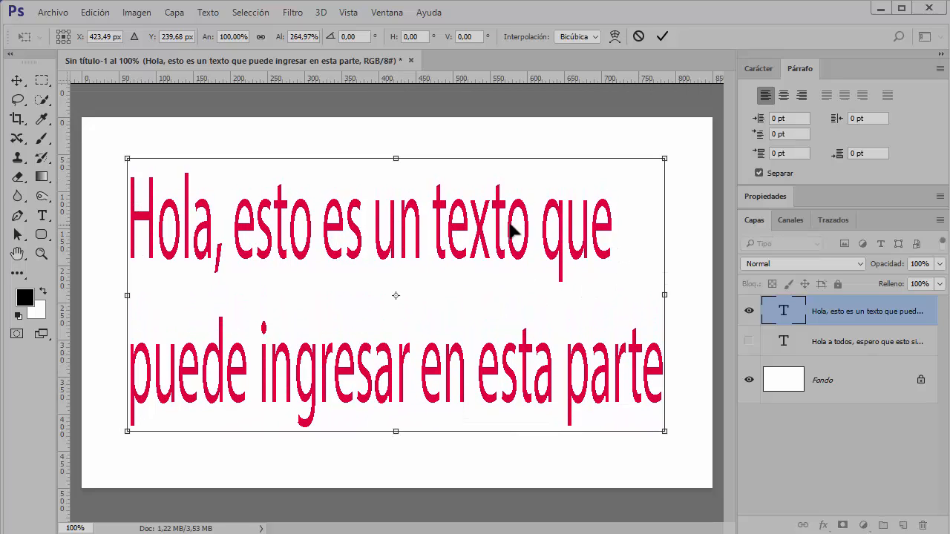
left_click(663, 36)
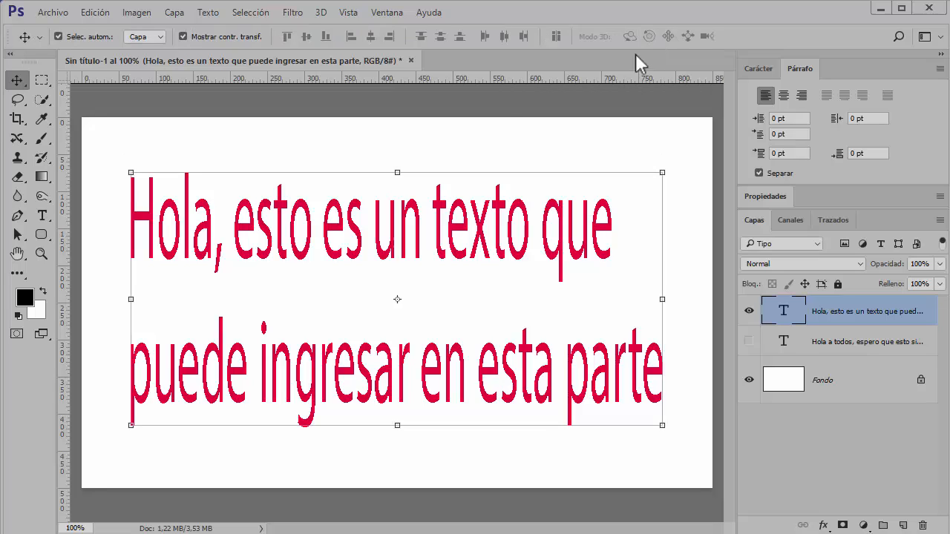
left_click(41, 215)
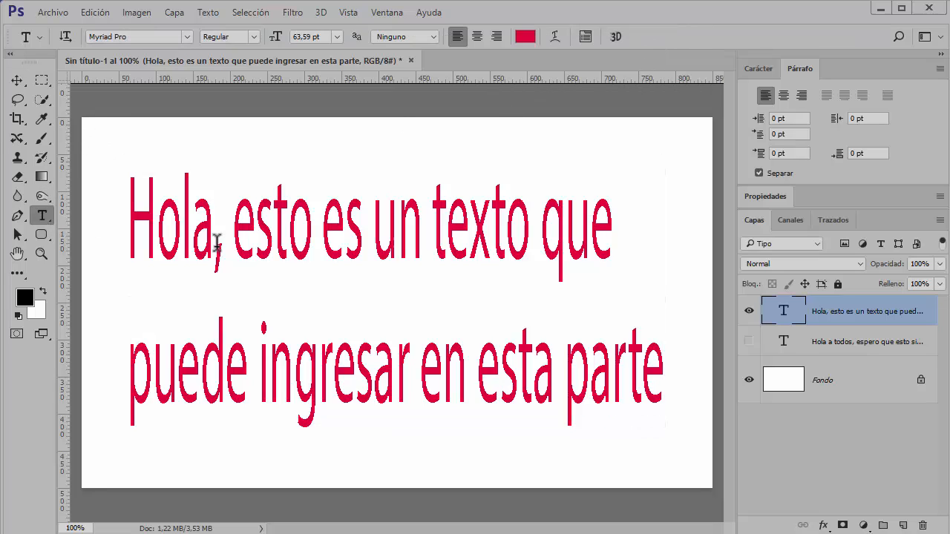
left_click(264, 230)
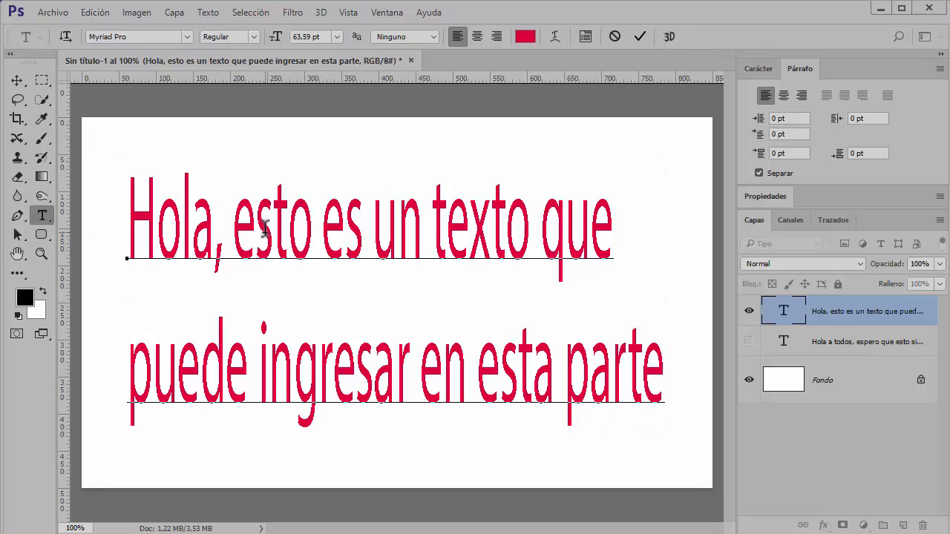
Step: Show the Carácter settings of the stretched point text, then undo the vertical stretch
left_click(769, 68)
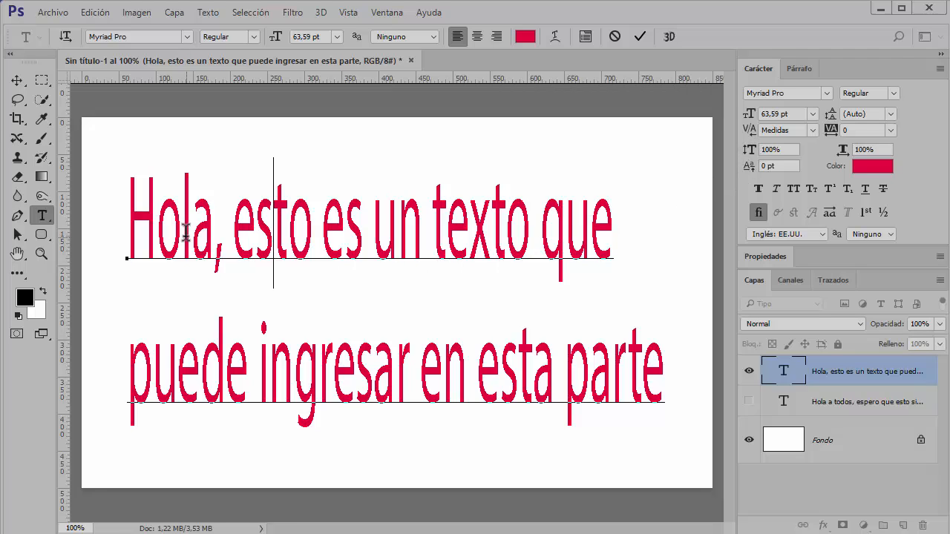
key("BackSpace")
type("t")
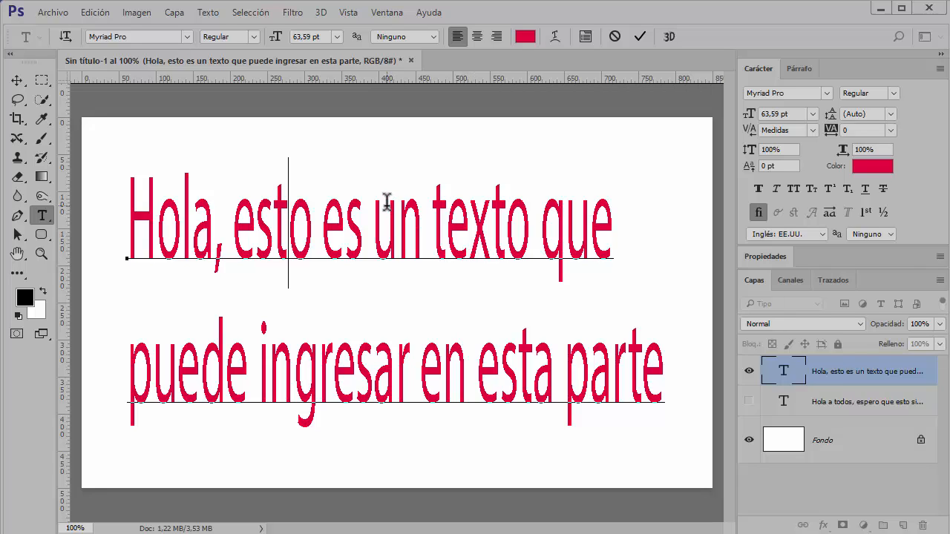
left_click(16, 80)
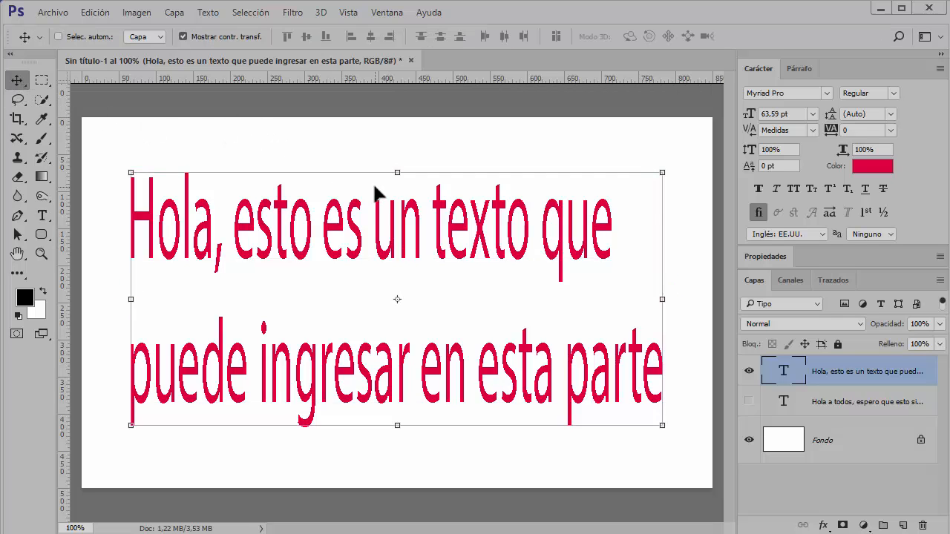
key("ctrl+z")
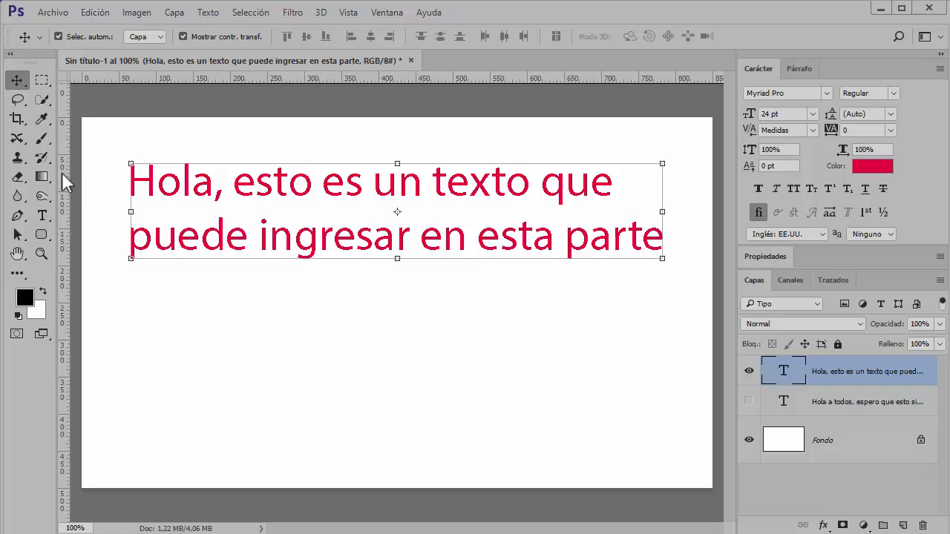
Step: Reopen the point text, select all of its characters and leave editing without changing it
left_click(41, 215)
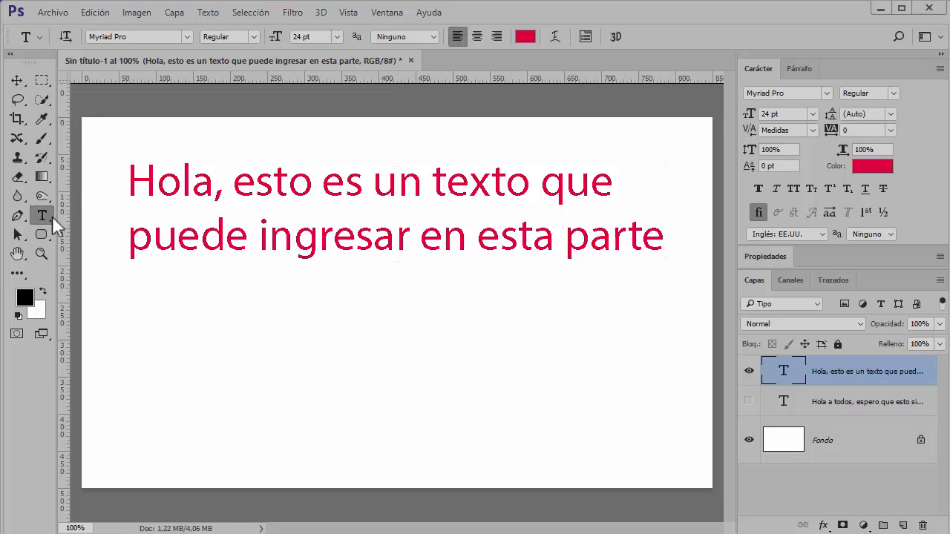
left_click(199, 178)
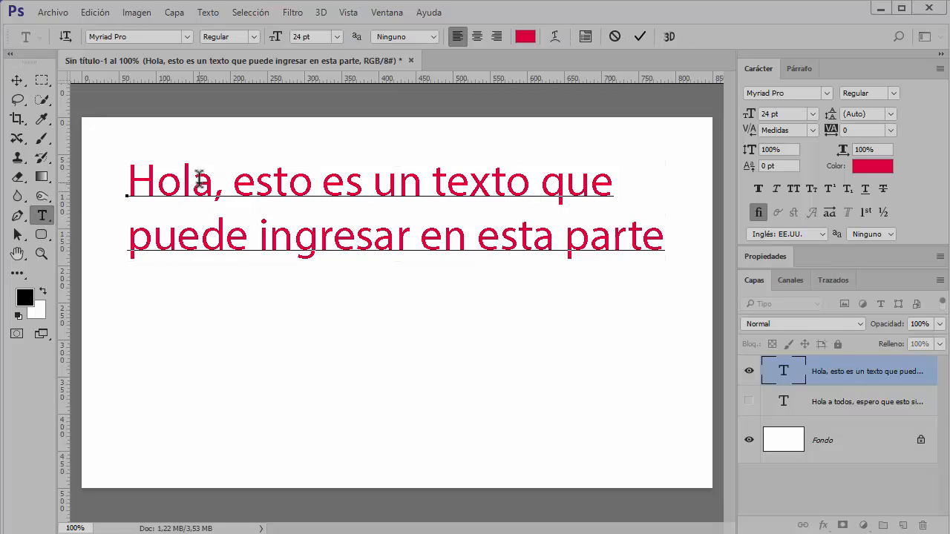
left_click_drag(665, 238, 132, 182)
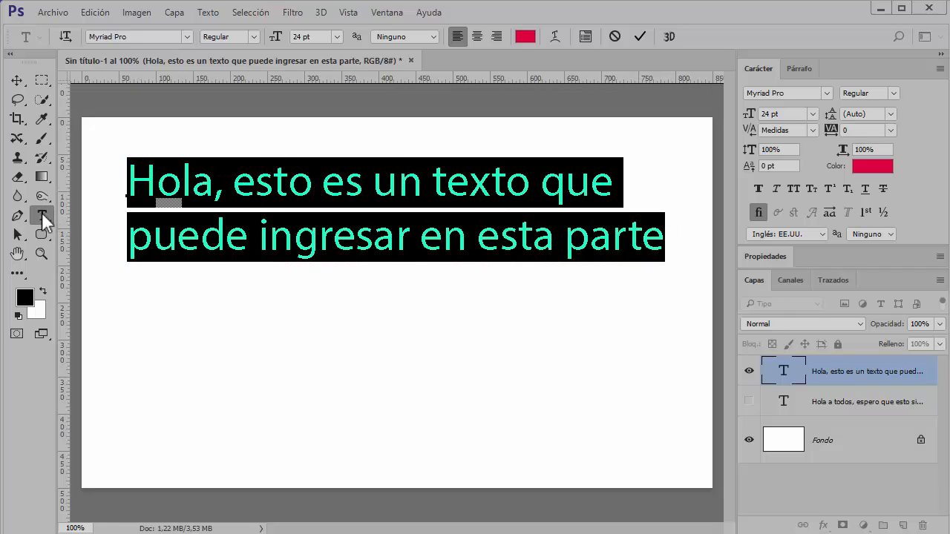
left_click(17, 81)
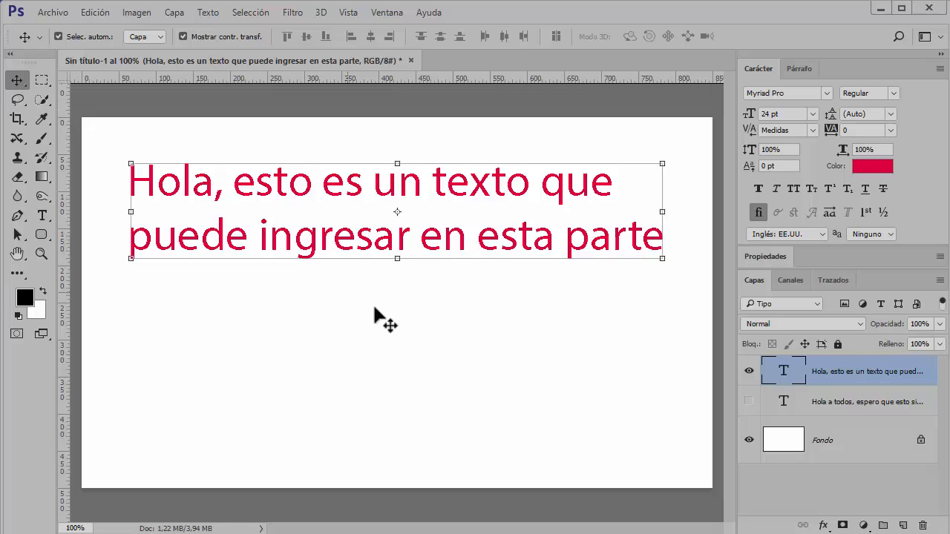
Step: Show the hidden paragraph text layer and move the text about 300 px left, below the point text
left_click(751, 401)
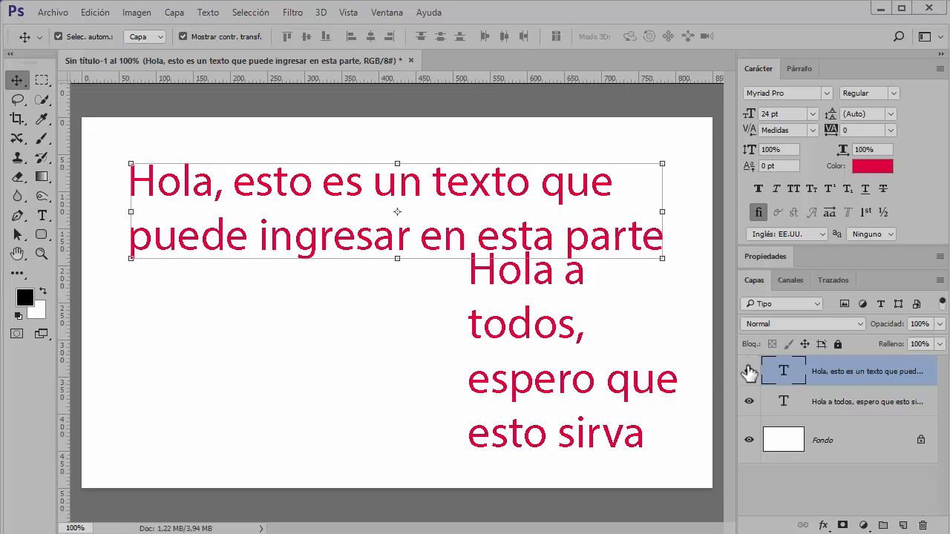
left_click_drag(537, 322, 262, 327)
Step: Try scaling the paragraph text with the transform box to about 205% width and 78% height, and cancel the transform
left_click_drag(432, 258, 674, 312)
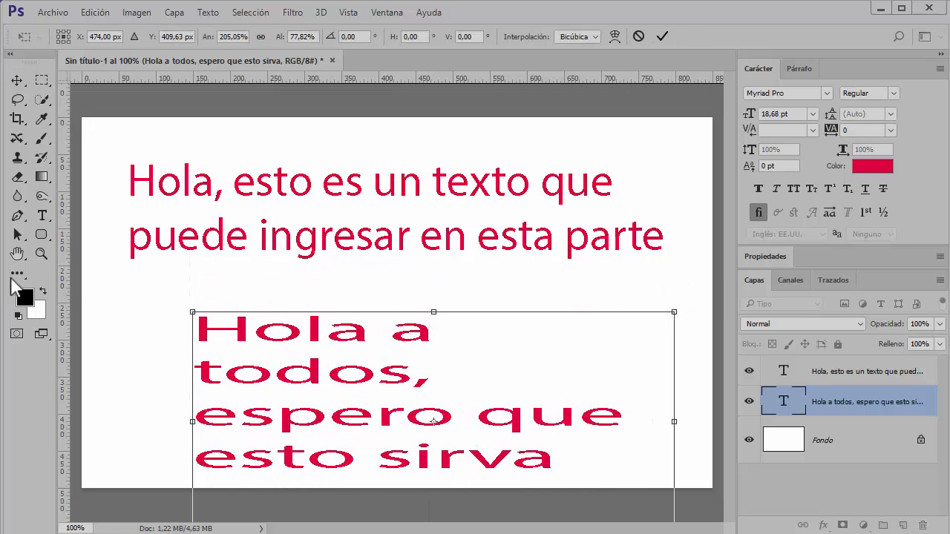
key("Escape")
Step: Resize the paragraph text's frame to about 545 by 165 px from within text editing, and move it up below the point text
left_click(41, 215)
left_click(229, 327)
left_click_drag(431, 268, 698, 378)
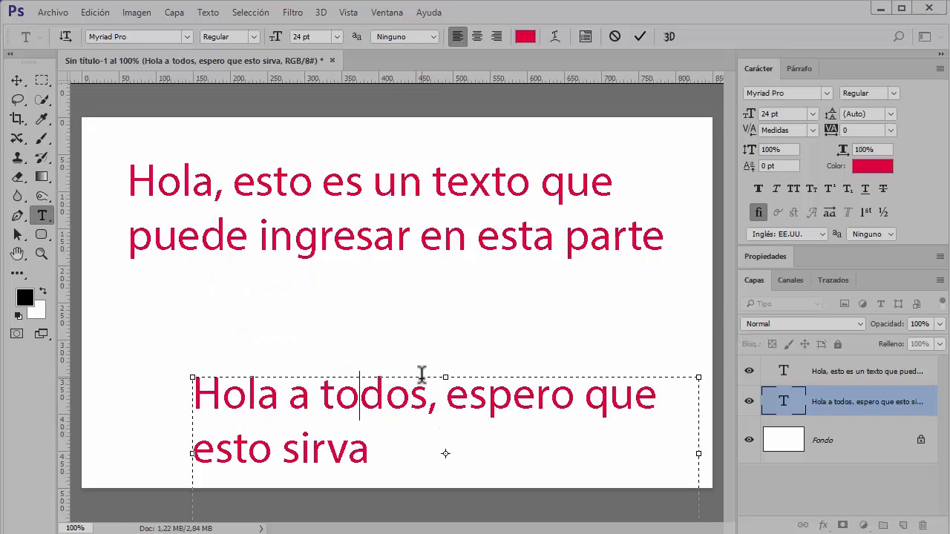
left_click(16, 81)
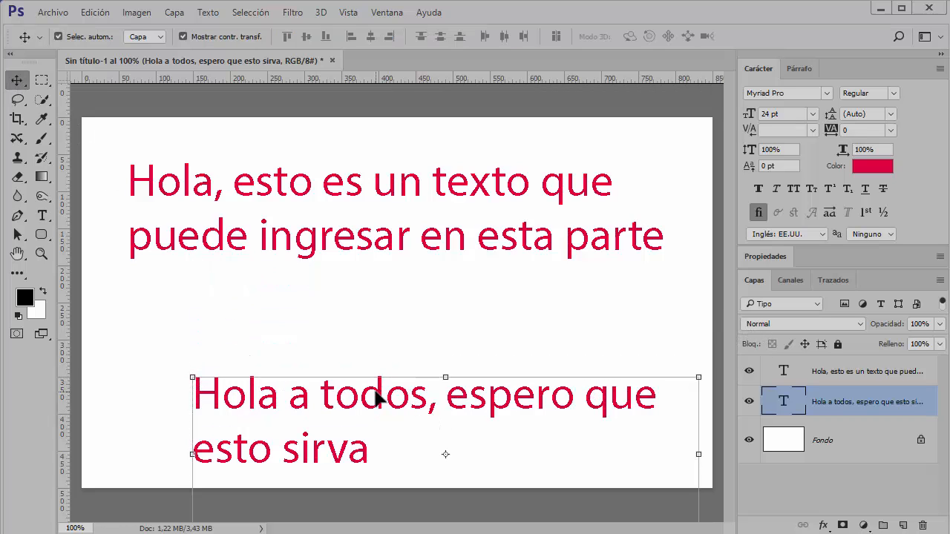
left_click_drag(378, 398, 327, 312)
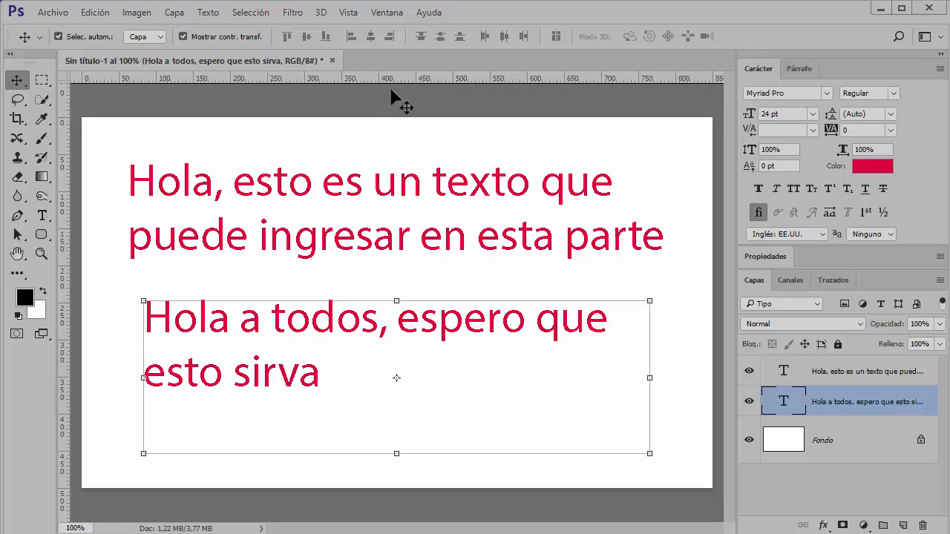
Step: Recolour the entire paragraph text dark blue-violet (#2d177e) and commit the edit
left_click(42, 216)
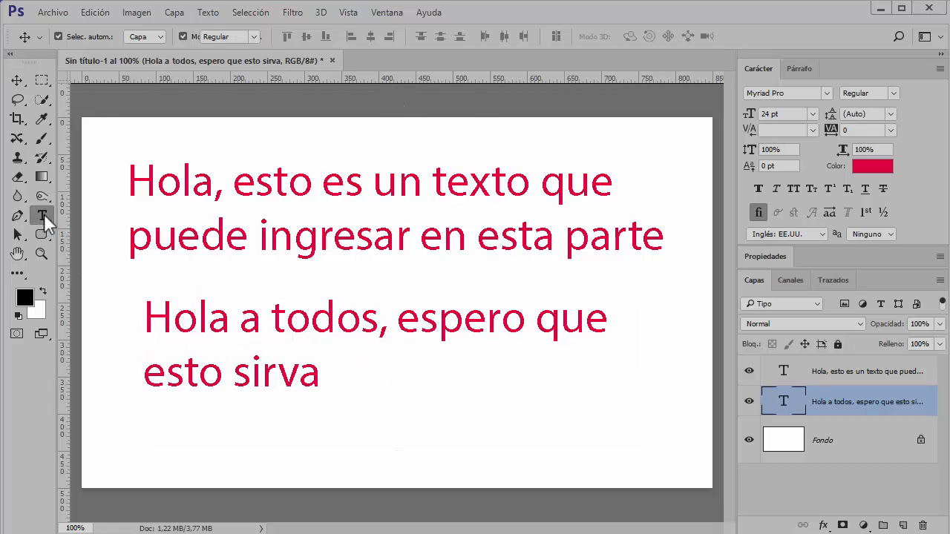
left_click(226, 334)
key("ctrl+a")
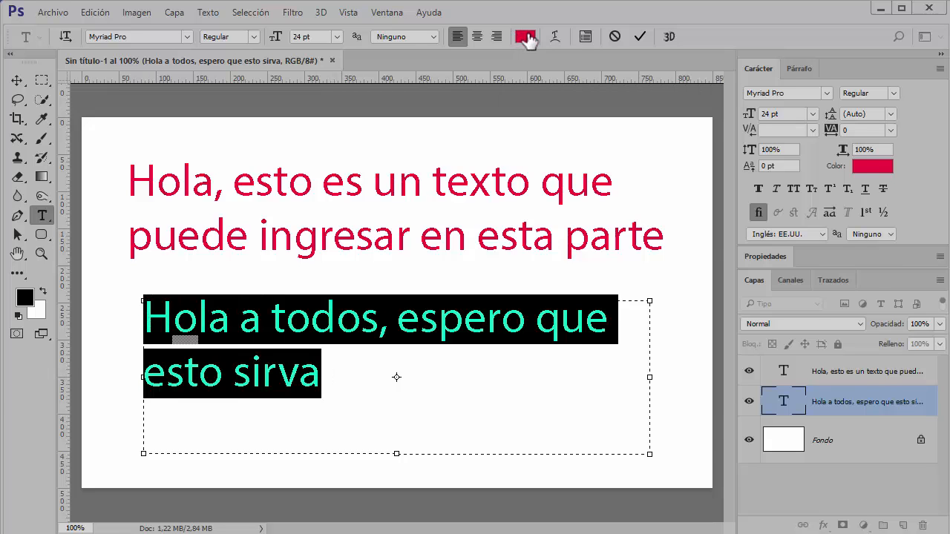
left_click(525, 37)
mouse_move(498, 248)
left_mouse_down()
mouse_move(631, 248)
mouse_move(643, 285)
left_mouse_up()
left_click(674, 262)
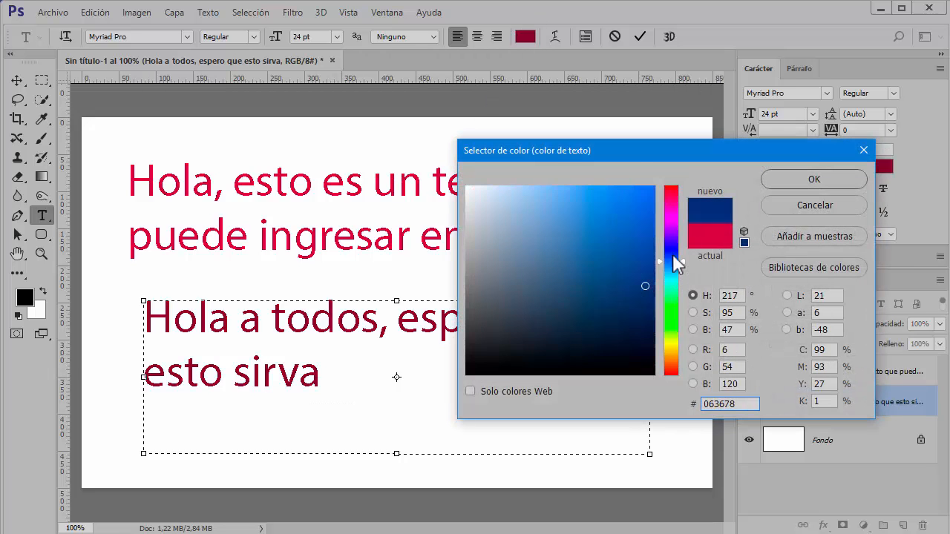
mouse_move(674, 257)
left_mouse_down()
mouse_move(673, 243)
mouse_move(621, 281)
left_mouse_up()
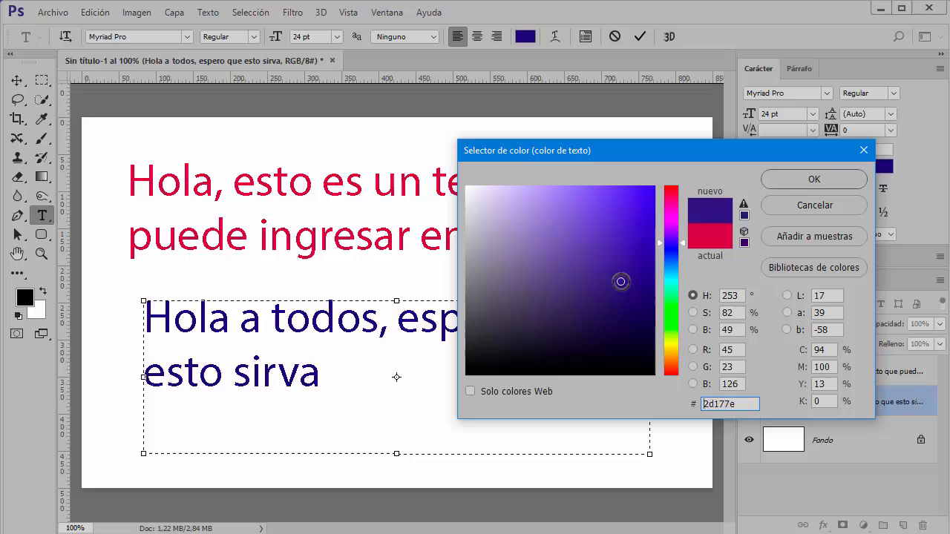
left_click(813, 180)
left_click(640, 36)
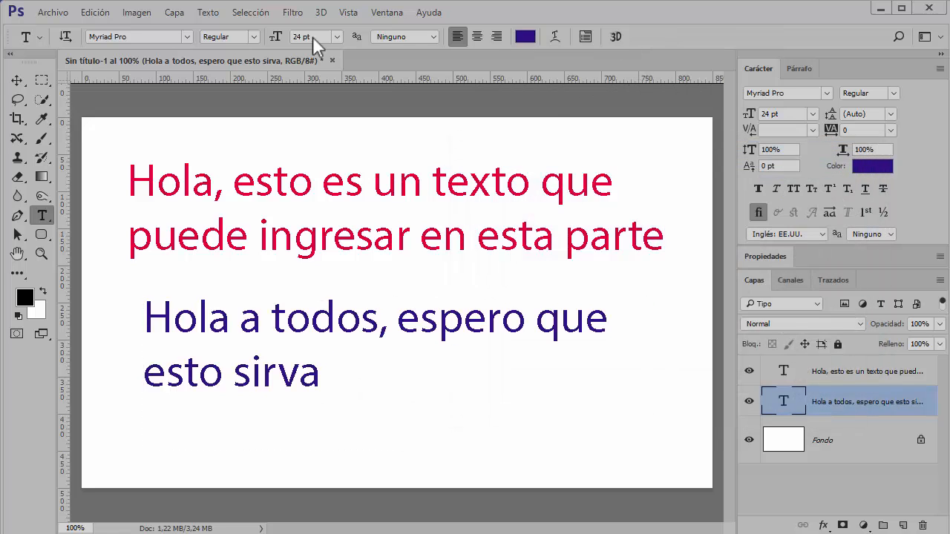
Step: Select the point text to view its transform box, then move the paragraph text about 20 px up towards it
left_click(16, 80)
left_click(260, 193)
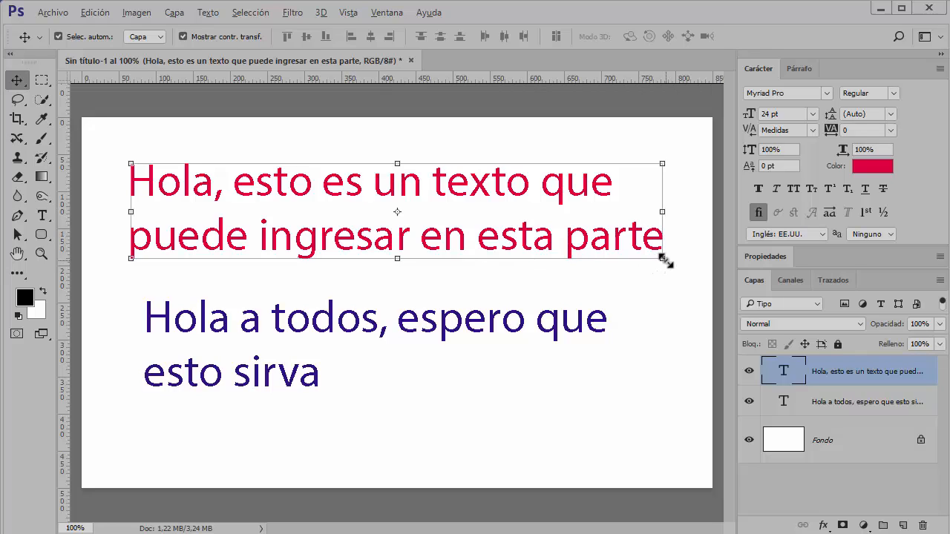
key("alt")
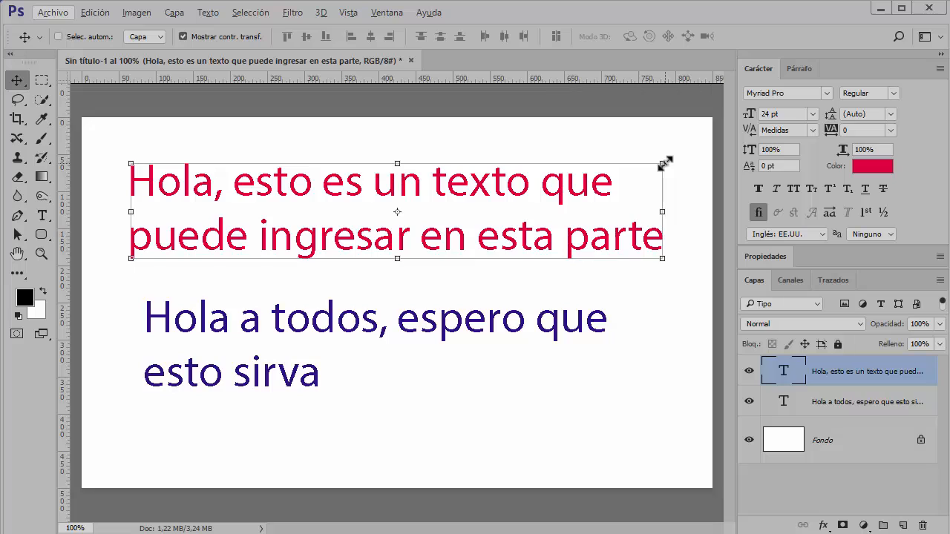
key("ctrl")
left_click(381, 322)
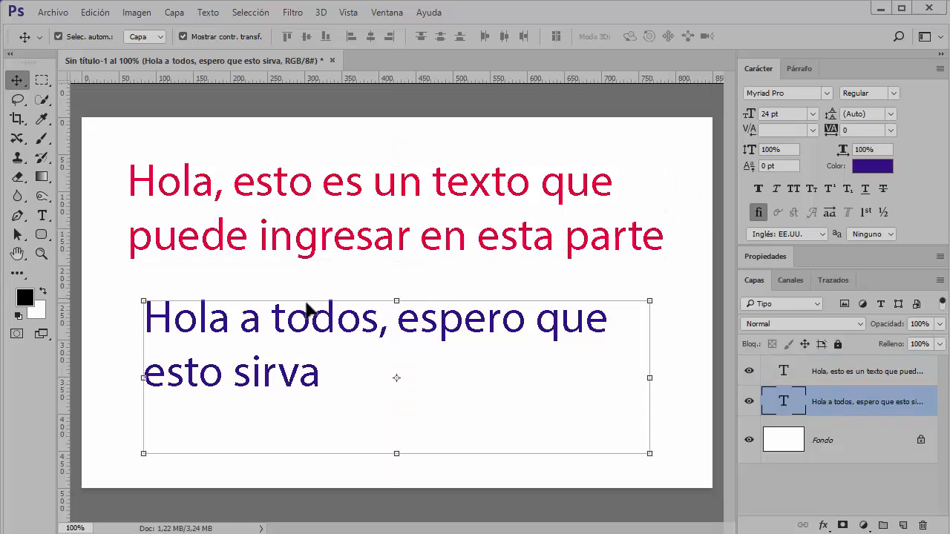
left_click_drag(256, 334, 256, 316)
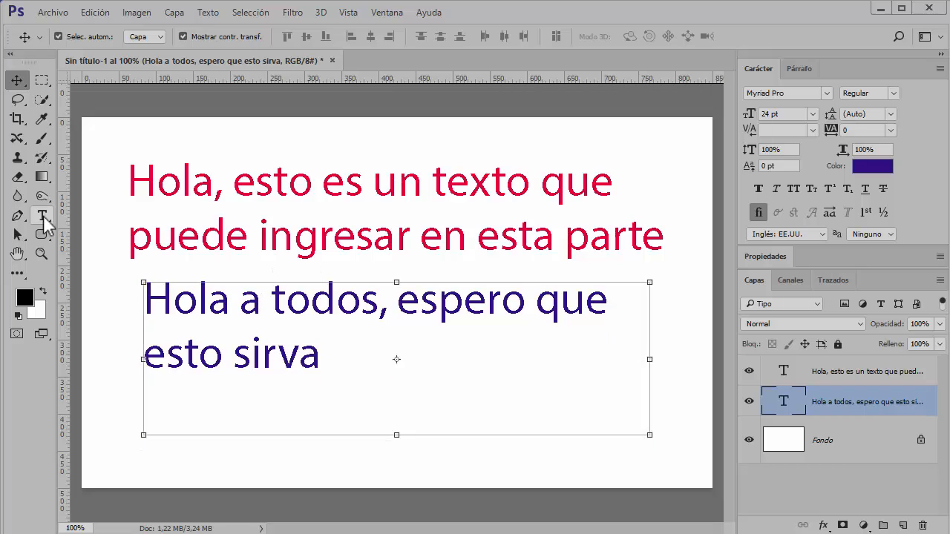
Step: Open the paragraph text for editing to examine its frame, commit it, and open the point text for comparison
left_click(42, 215)
left_click(270, 301)
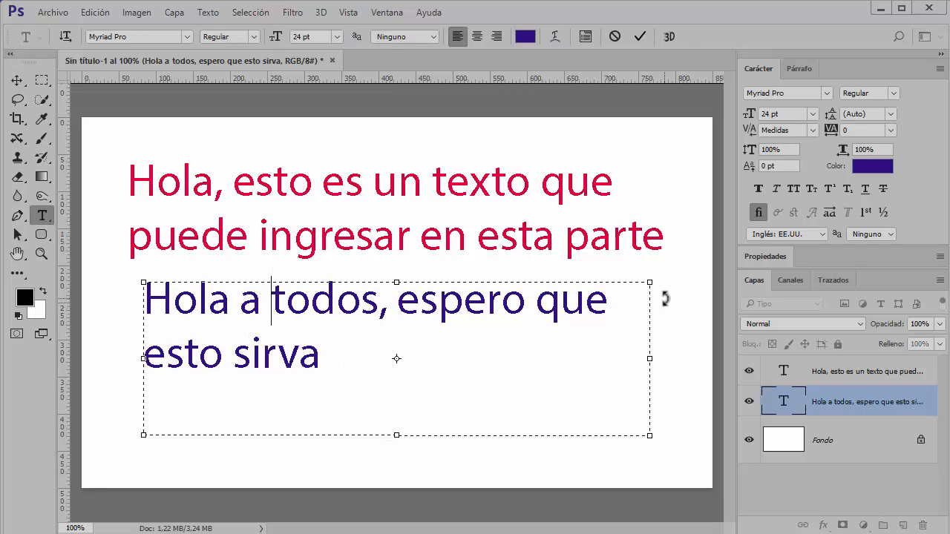
left_click(640, 39)
left_click(371, 215)
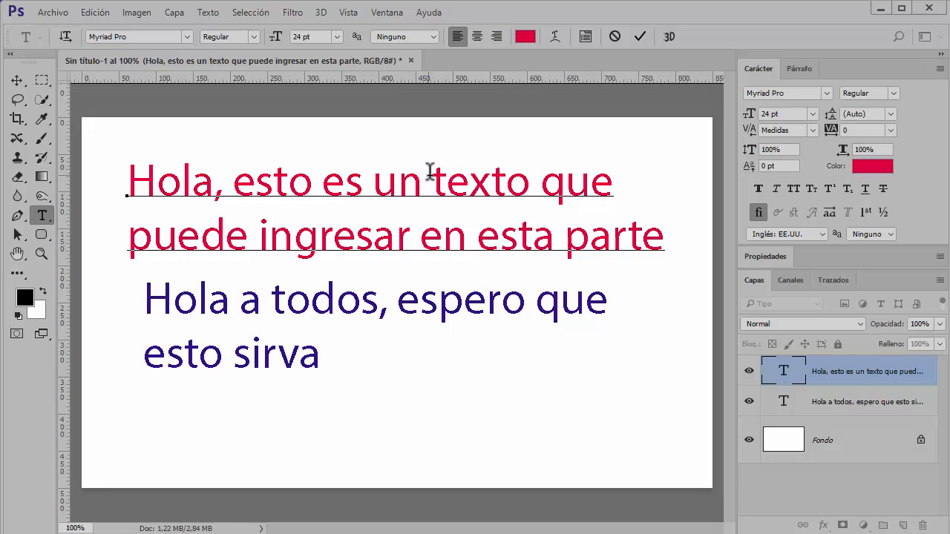
Step: Commit the open edit, then try a new point text reading "hola" near the canvas's lower-right corner and discard it
key("ctrl+Return")
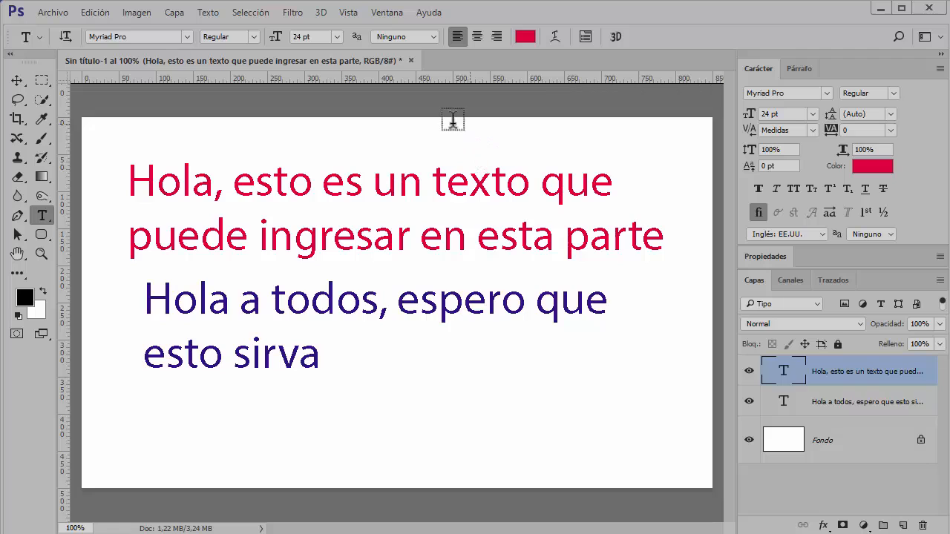
left_click(835, 401)
left_click(839, 375)
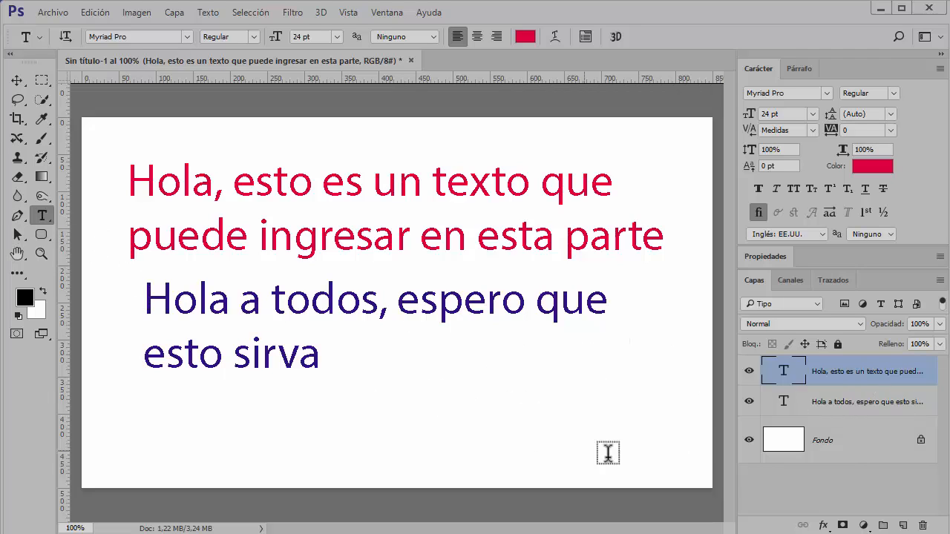
left_click(552, 442)
type("hola")
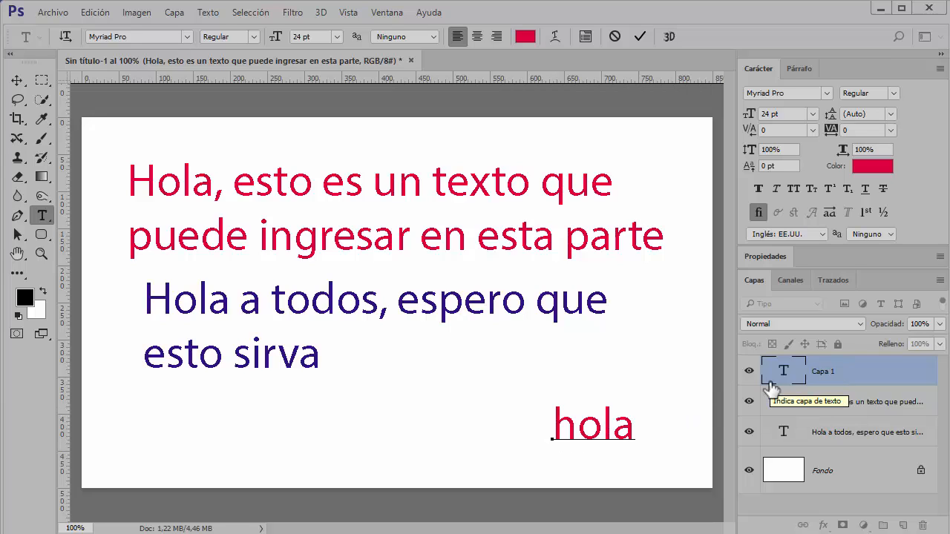
key("Escape")
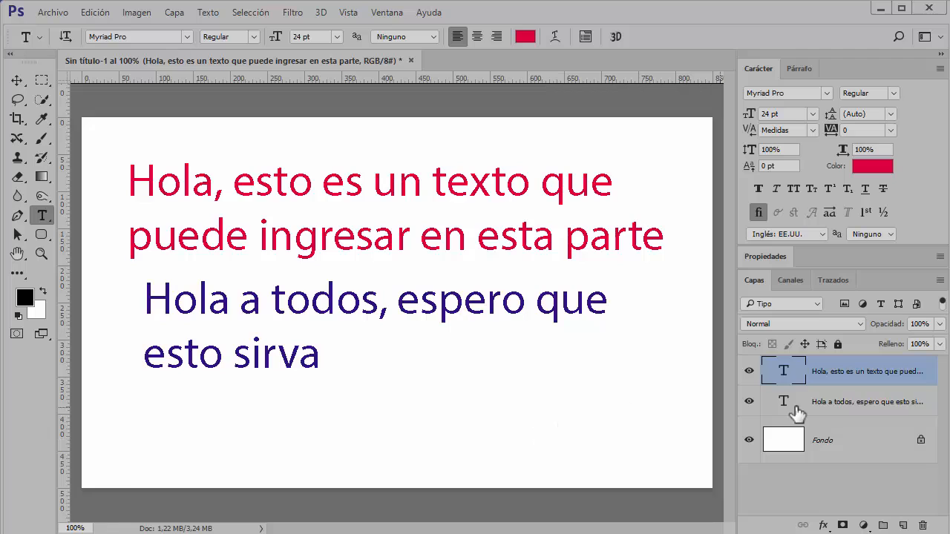
Step: Join the two lines of the red point text by replacing the line break after "que" with a space, and commit
left_click(311, 178)
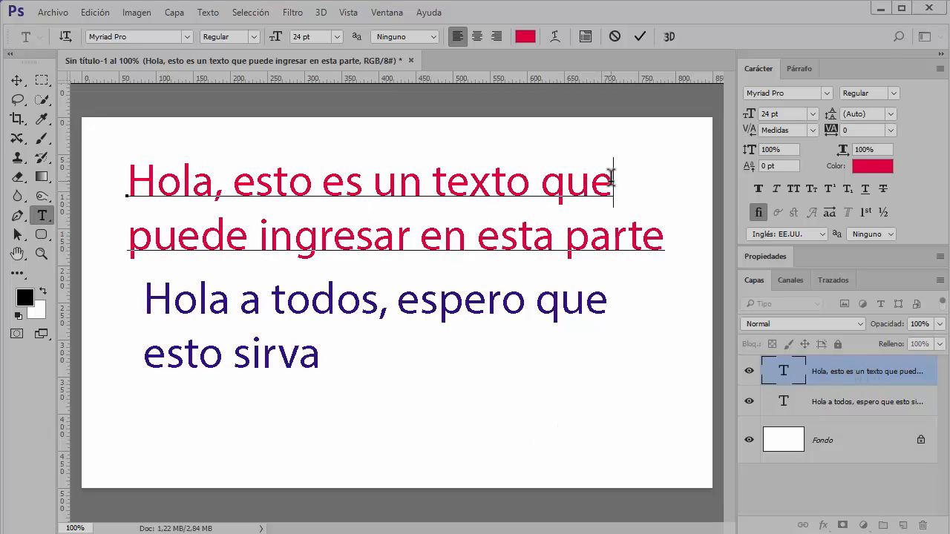
key("Delete")
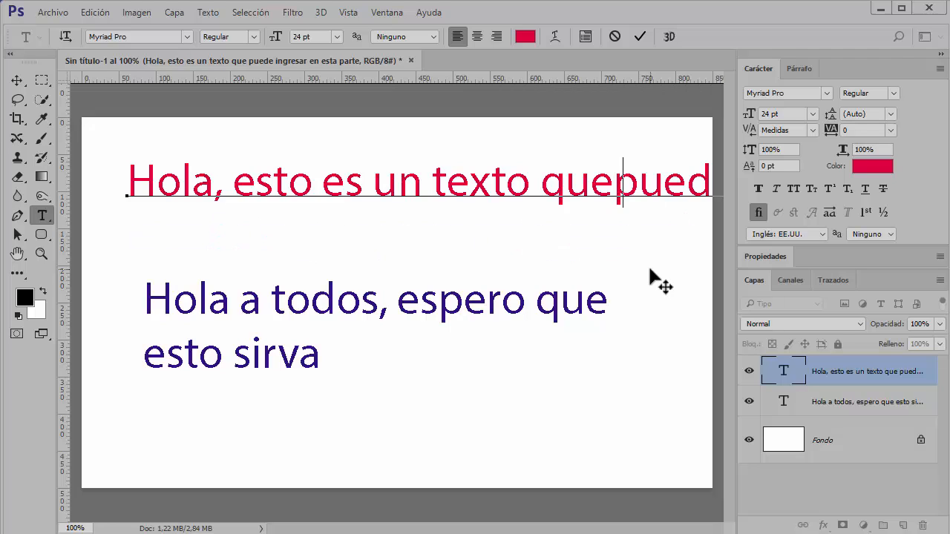
left_click(637, 37)
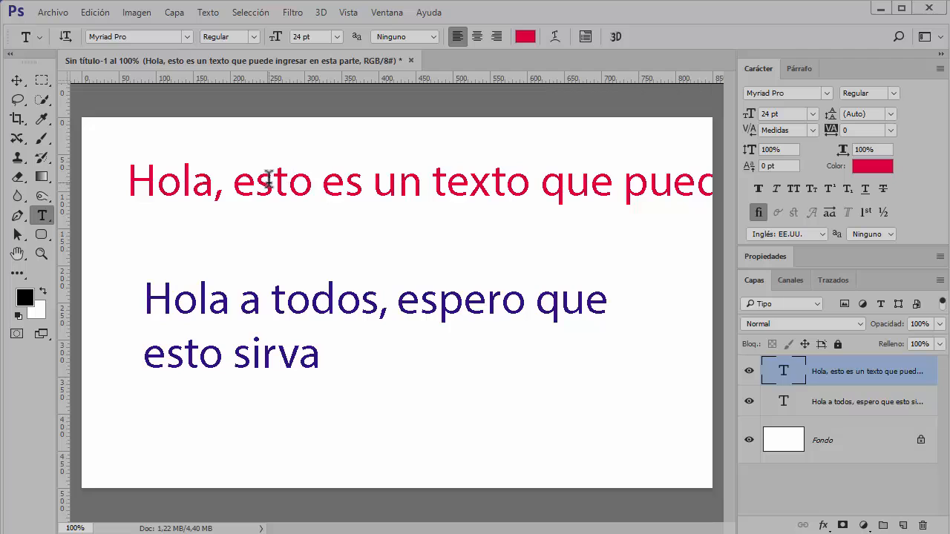
Step: Open the blue paragraph text and the red point text in turn to compare the text frame with the baseline
left_click(258, 310)
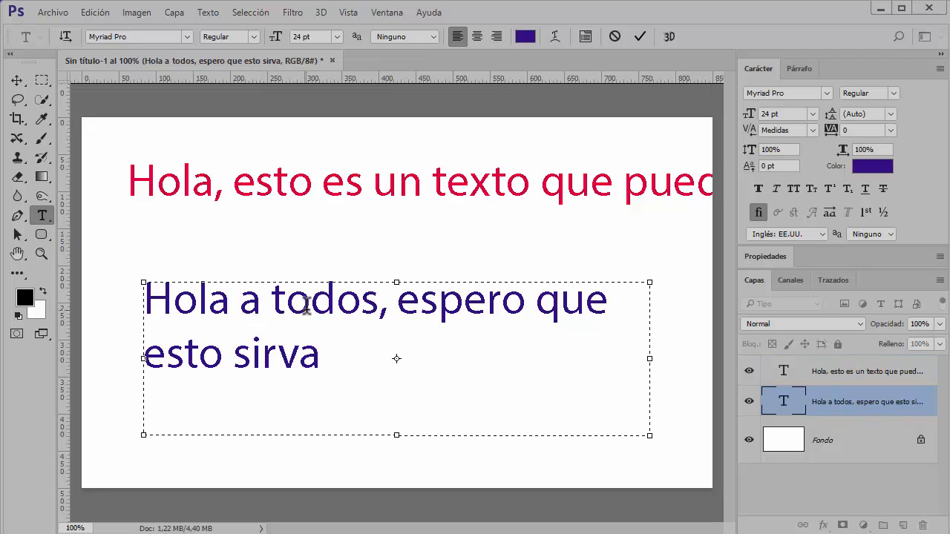
left_click(320, 185)
left_click(292, 184)
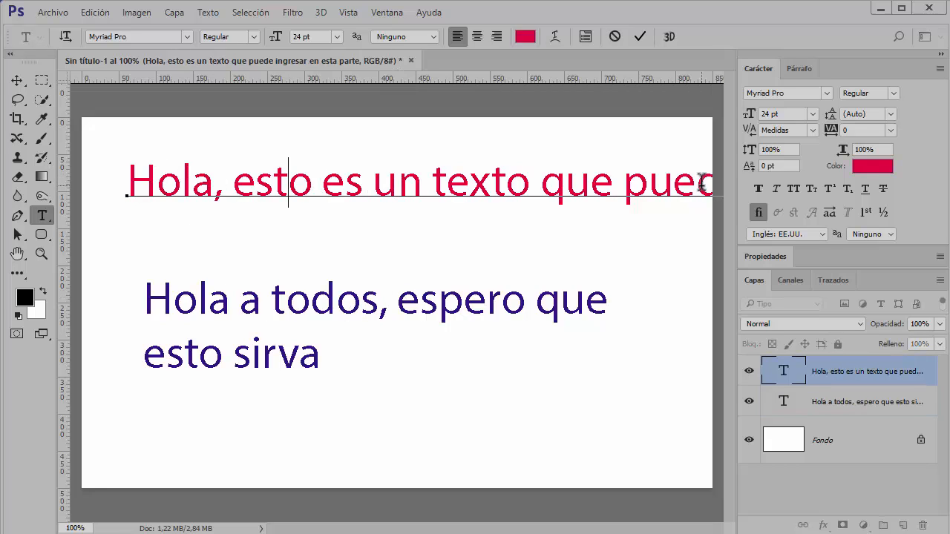
left_click(276, 304)
left_click(250, 303)
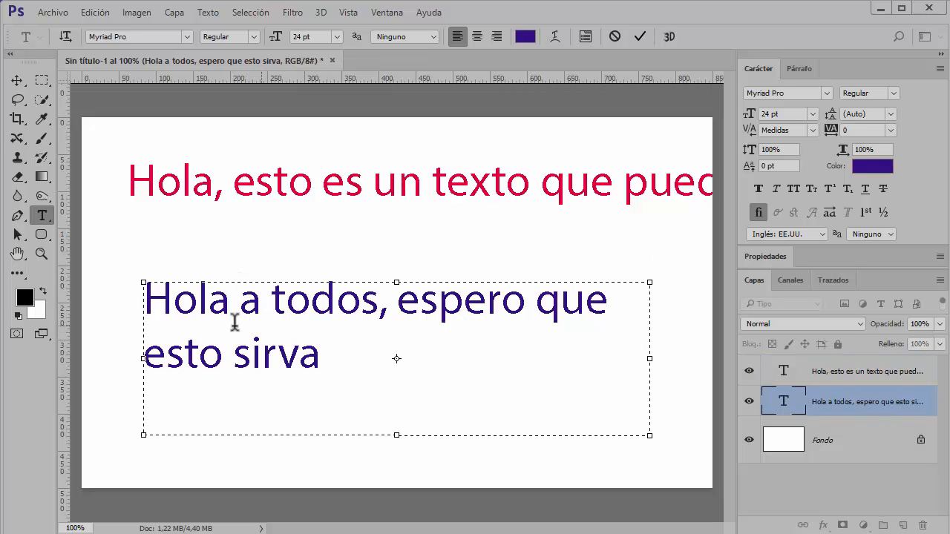
left_click(826, 372)
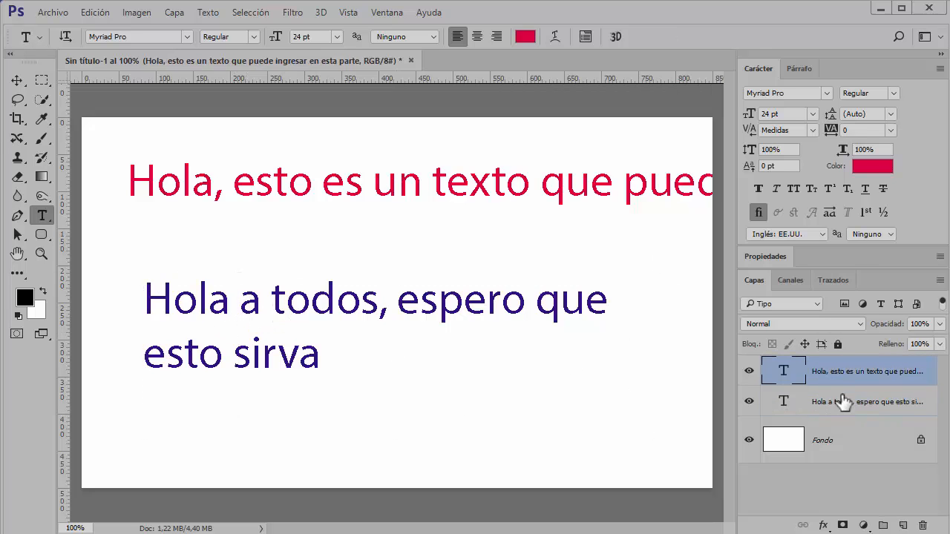
Step: Convert the blue paragraph text "Hola a todos, espero que esto sirva" into point text
left_click(853, 404)
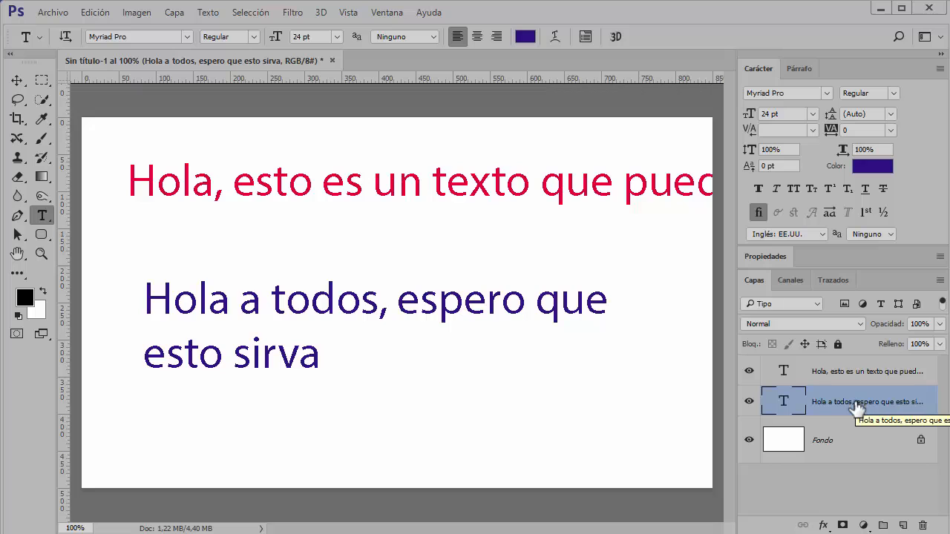
left_click(209, 13)
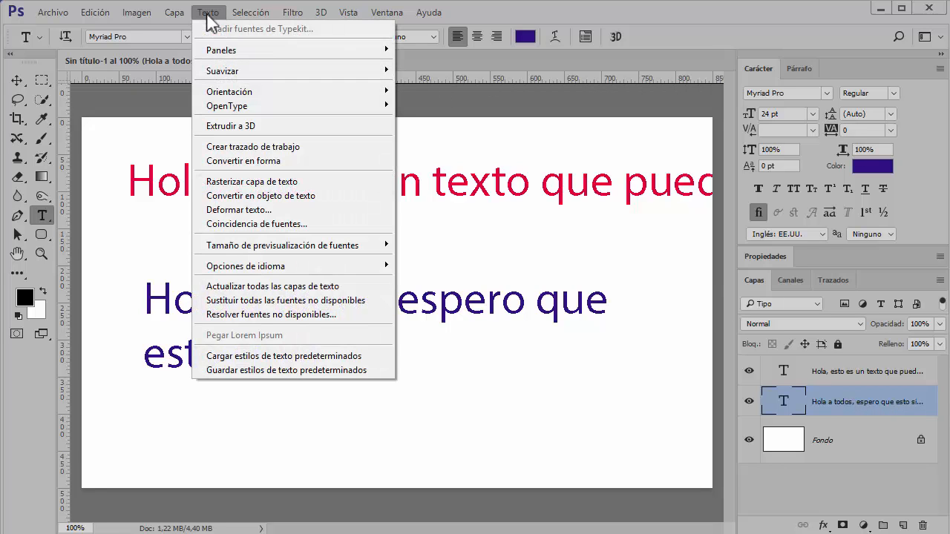
left_click(284, 198)
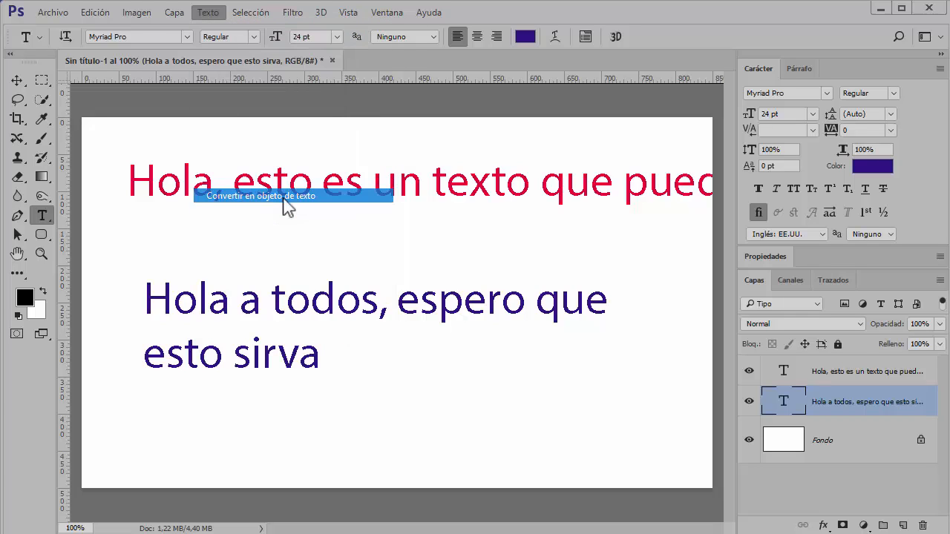
Step: Remove the line break after "que" in the blue text so it runs on one line, and commit the edit
left_click(272, 308)
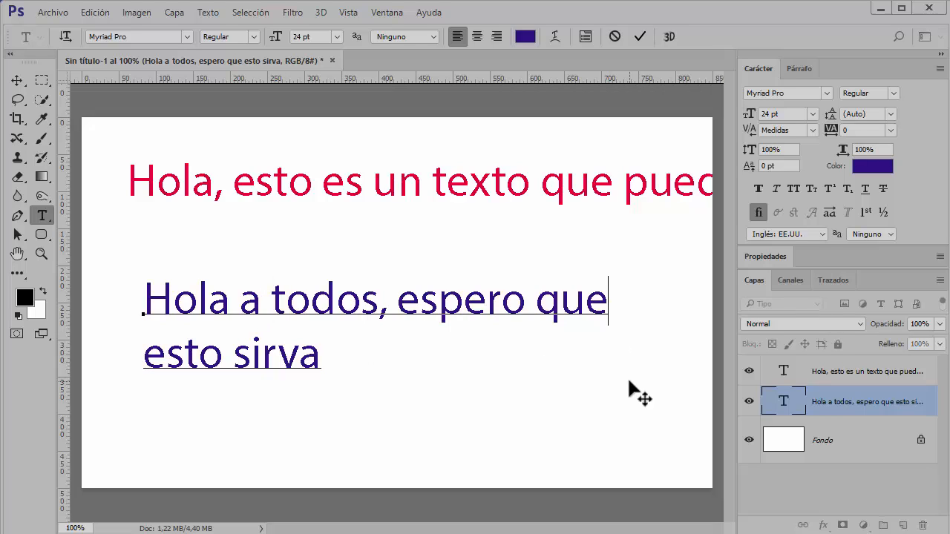
key("BackSpace")
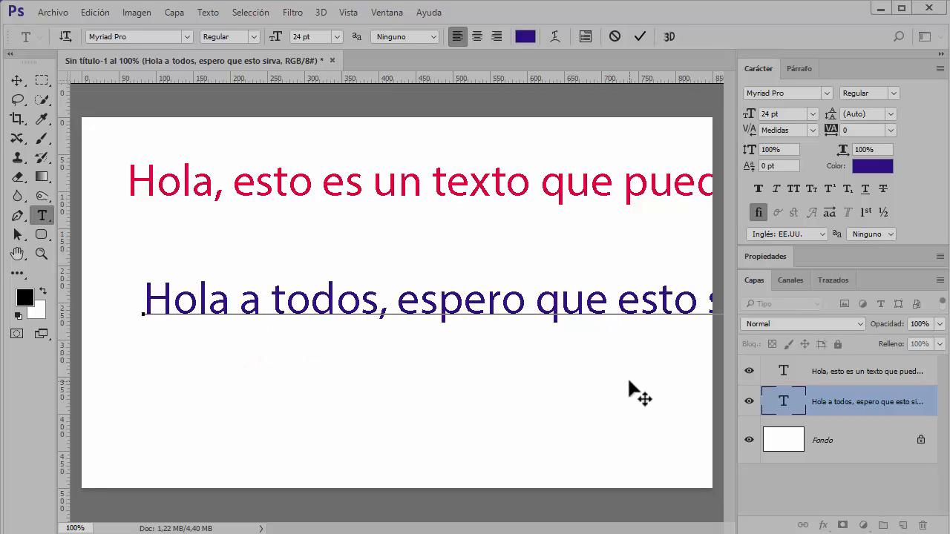
left_click(639, 41)
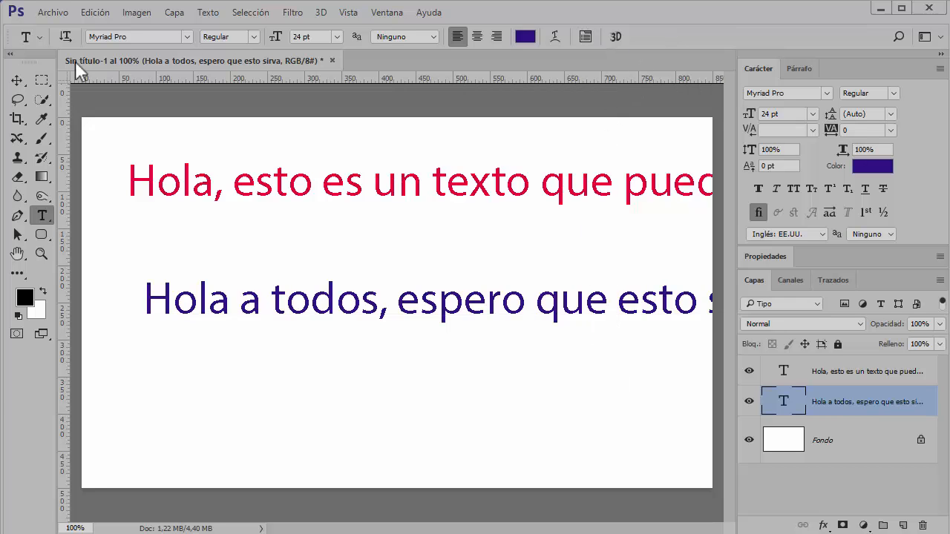
Step: Move the blue text down near the canvas's lower edge and shift the red text about 35 px left to line up with it
left_click(17, 80)
left_click_drag(296, 303, 264, 422)
left_click(314, 186)
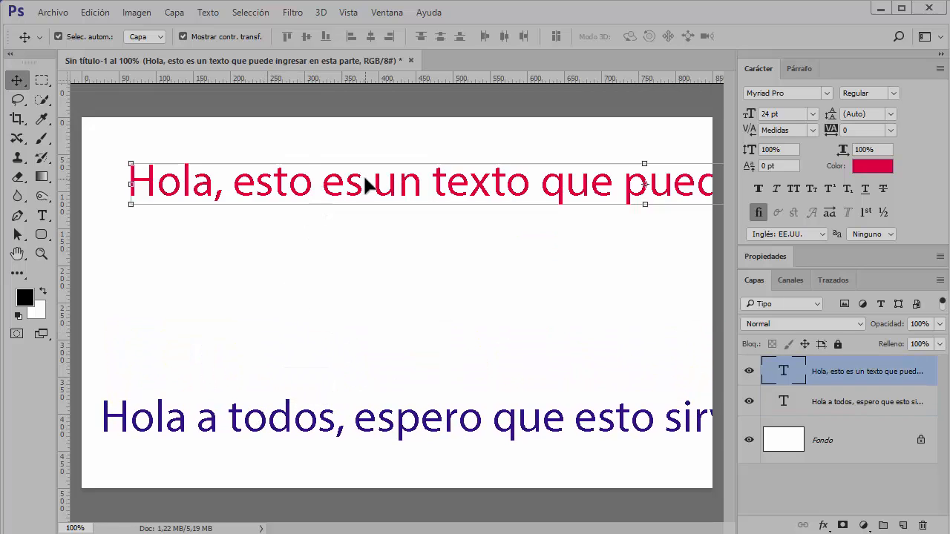
left_click_drag(364, 191, 340, 190)
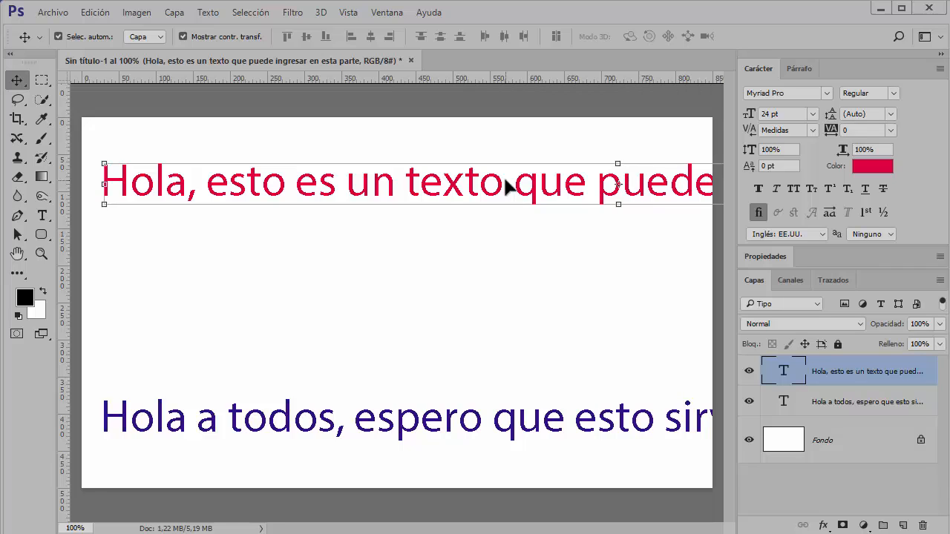
Step: Convert the red point text "Hola, esto es un texto que puede ingresar en esta parte" into paragraph text
key("ctrl+minus")
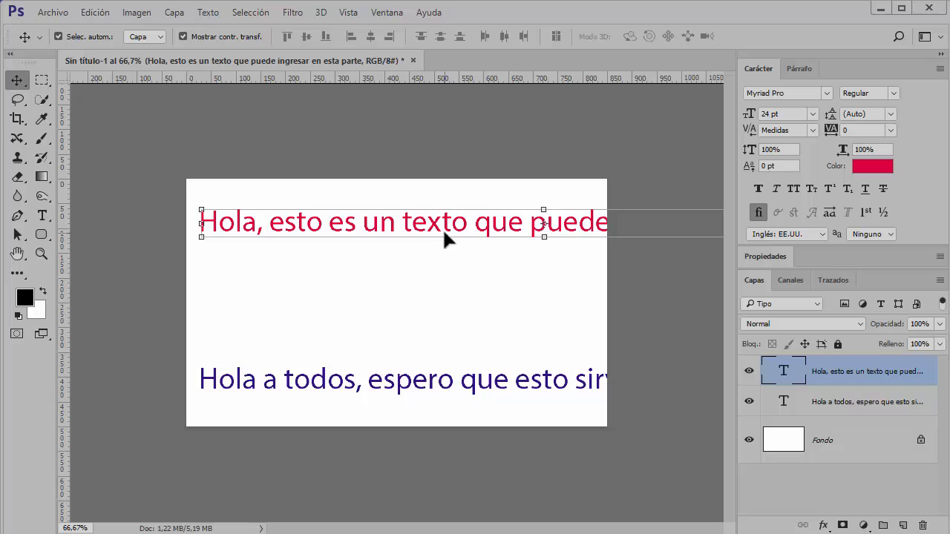
left_click(210, 13)
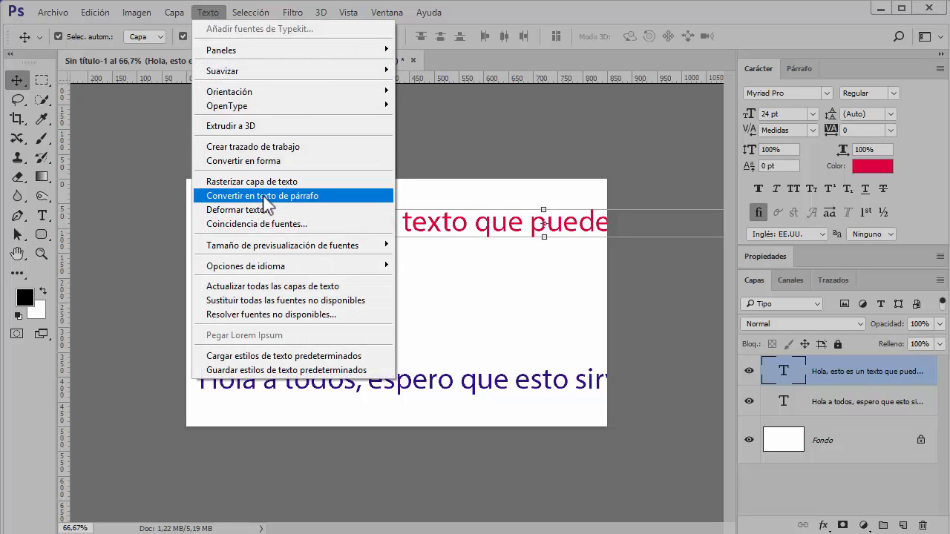
left_click(264, 197)
Step: Narrow the red paragraph text's frame to about 680 px wide so it fits inside the canvas, and commit
left_click(46, 216)
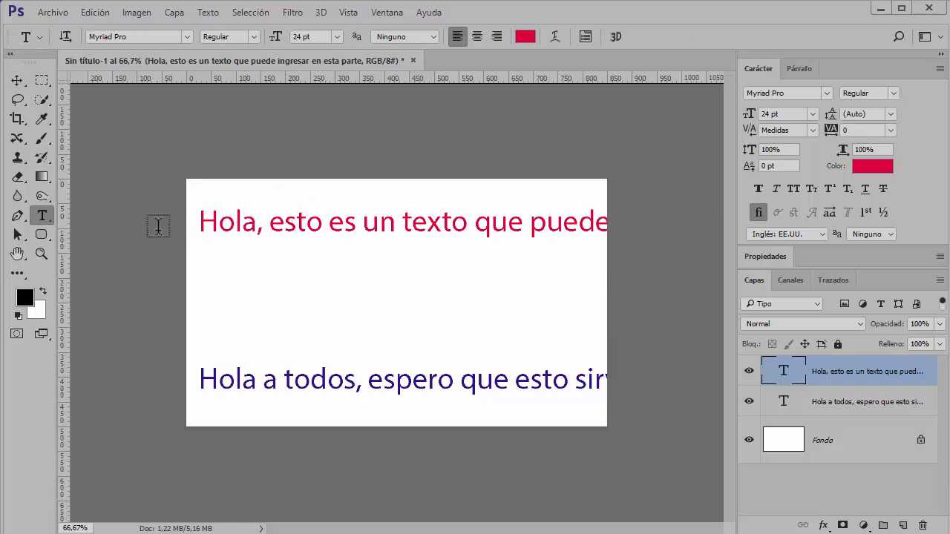
left_click(245, 214)
left_click_drag(197, 226, 235, 225)
left_click(18, 80)
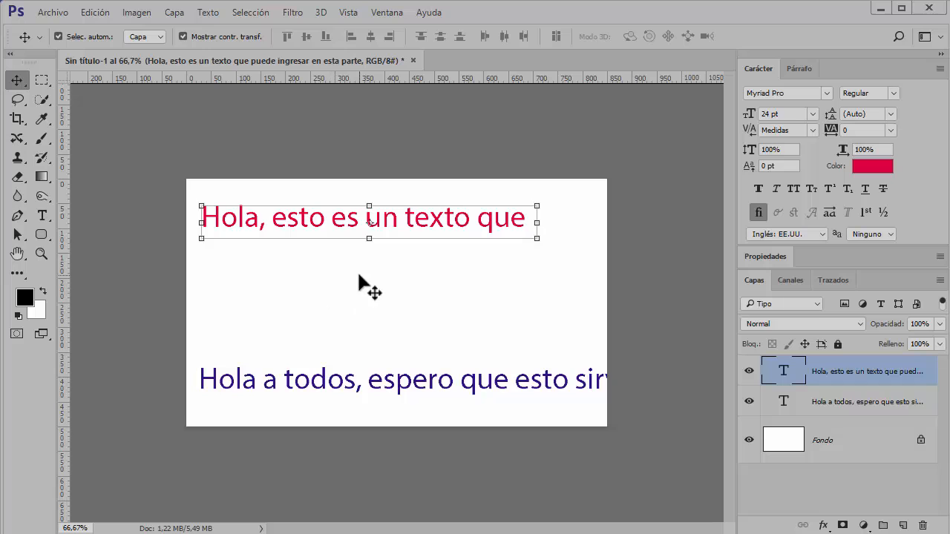
Step: Extend the red text's frame downward to about 250 px tall, then move the text about 80 px right and 10 px down
left_click(41, 214)
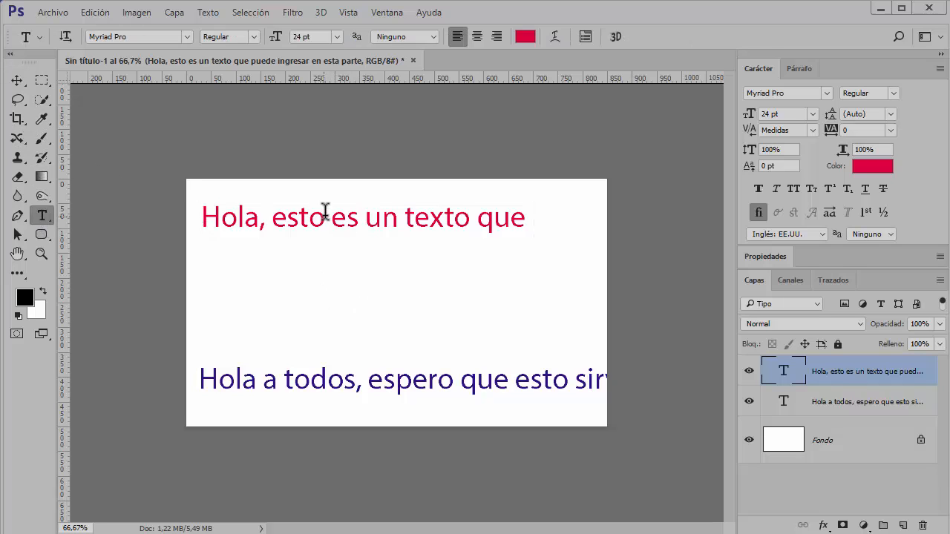
left_click_drag(368, 239, 369, 329)
left_click(639, 37)
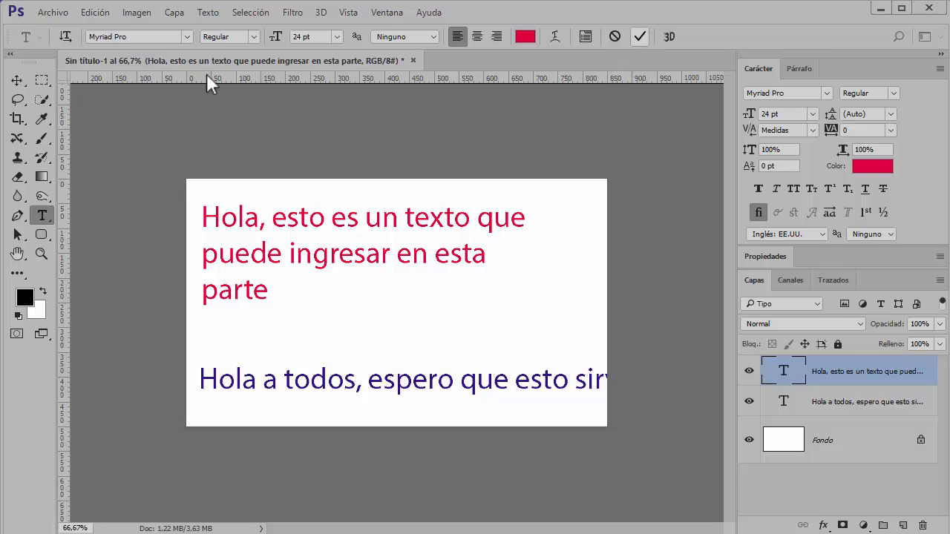
left_click(16, 80)
left_click_drag(309, 215, 347, 220)
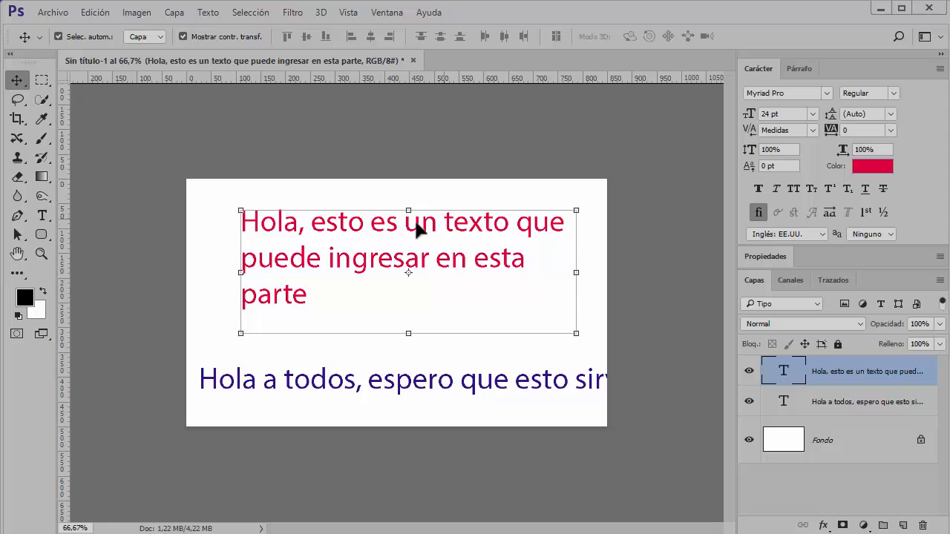
left_click(626, 318)
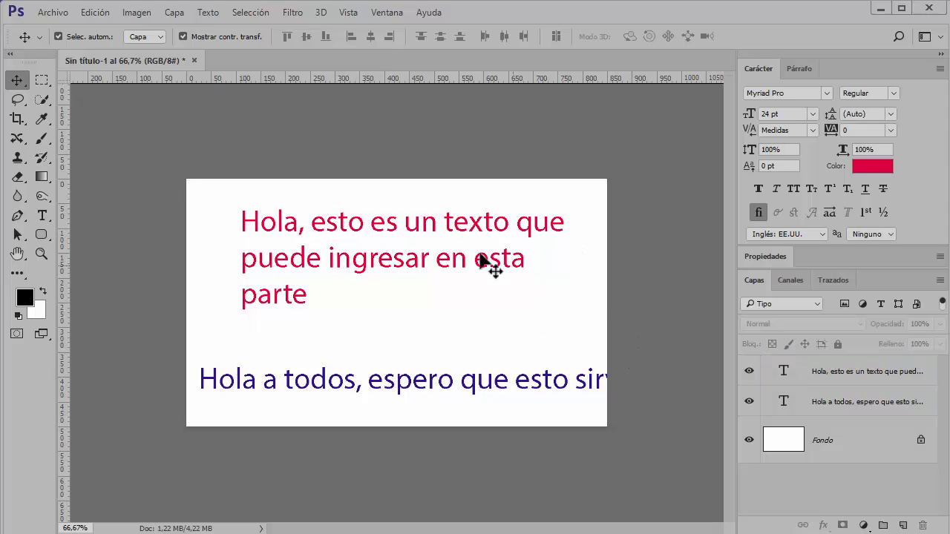
Step: Select the red and blue text layers in turn to compare their transform boxes
left_click(865, 382)
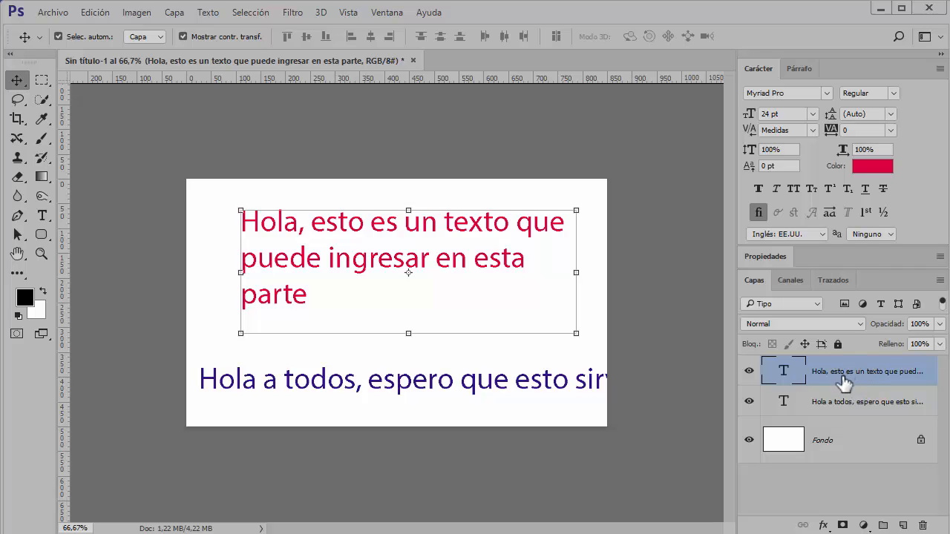
left_click(850, 408)
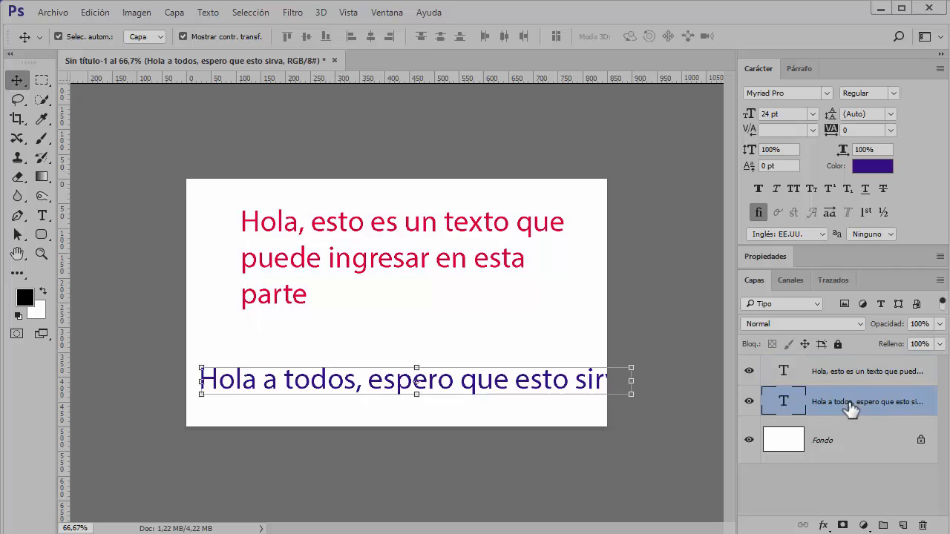
left_click(866, 377)
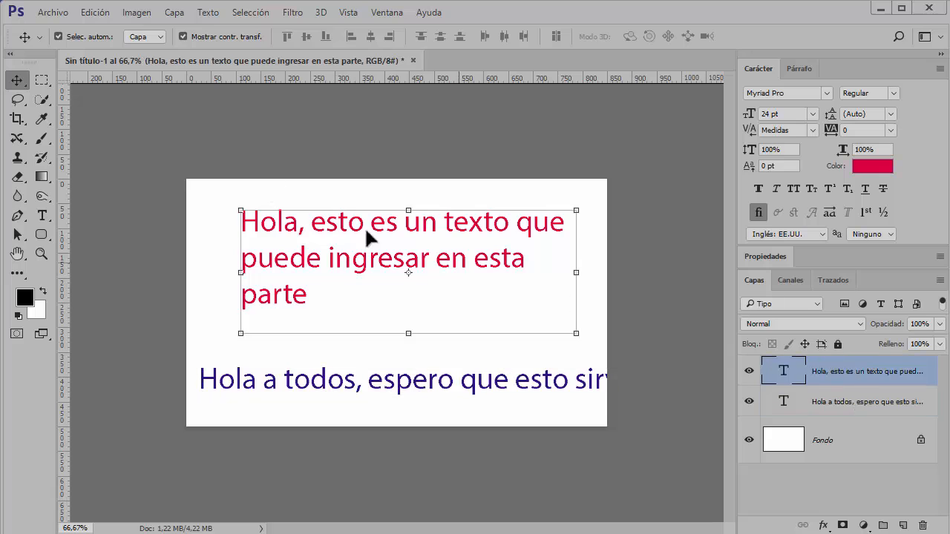
Step: Open the red paragraph text for editing and select all of its characters
left_click(41, 216)
left_click(260, 227)
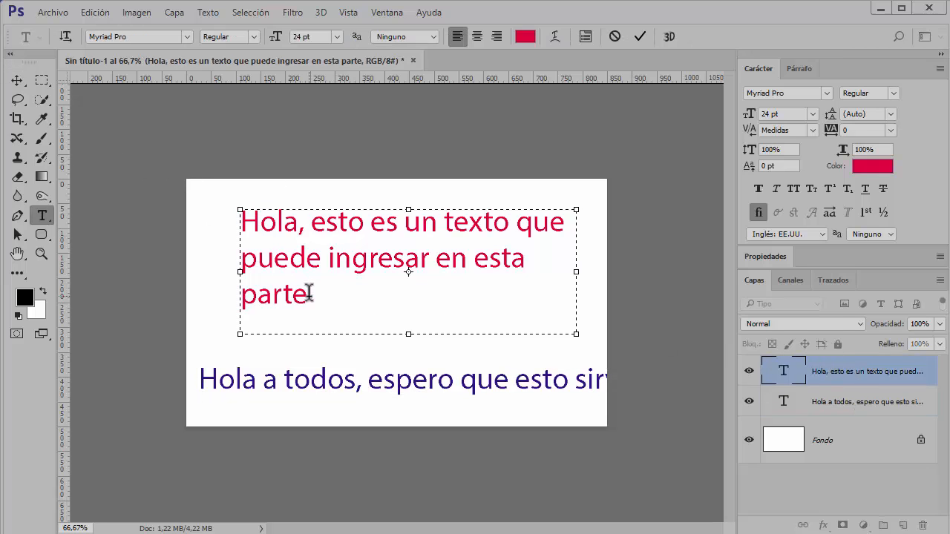
left_click_drag(307, 294, 240, 217)
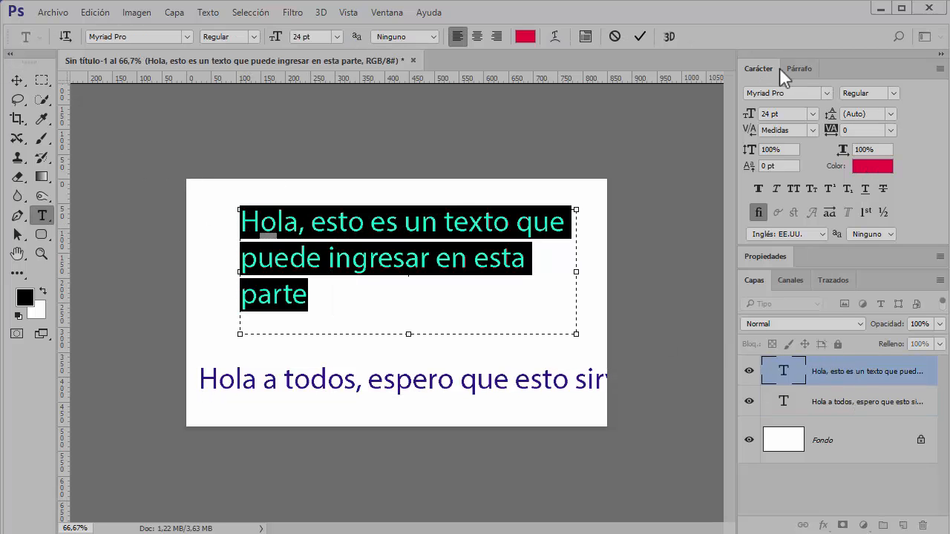
Step: Display the paragraph settings, then bring back the character settings for the selected text
left_click(800, 69)
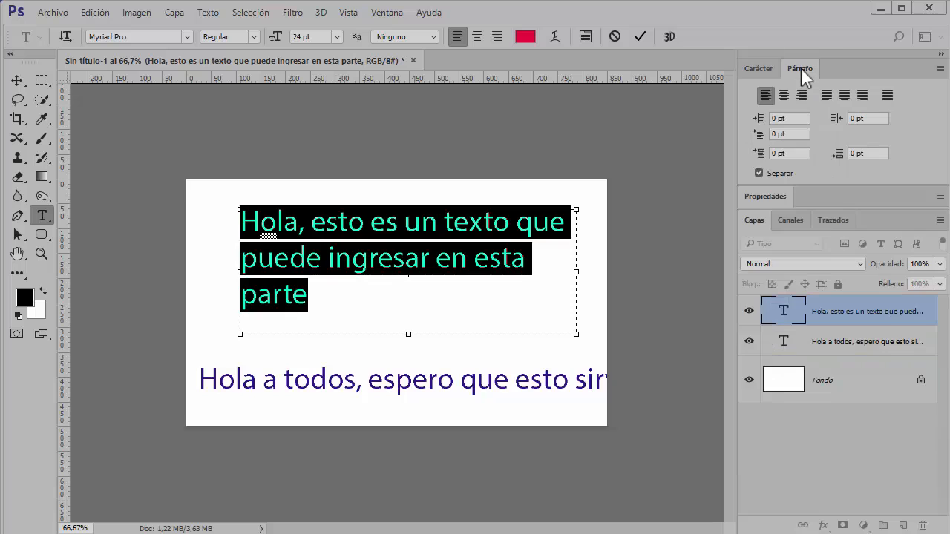
left_click(393, 12)
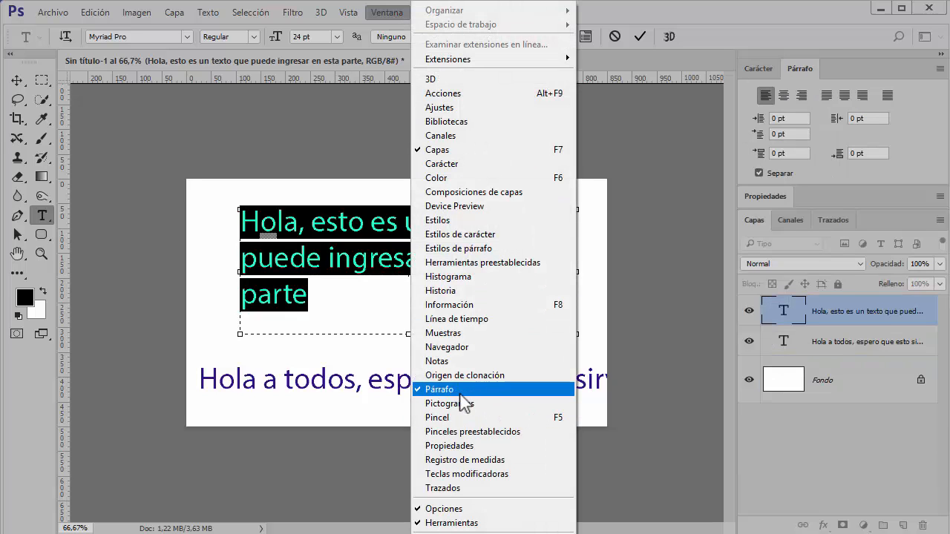
left_click(452, 164)
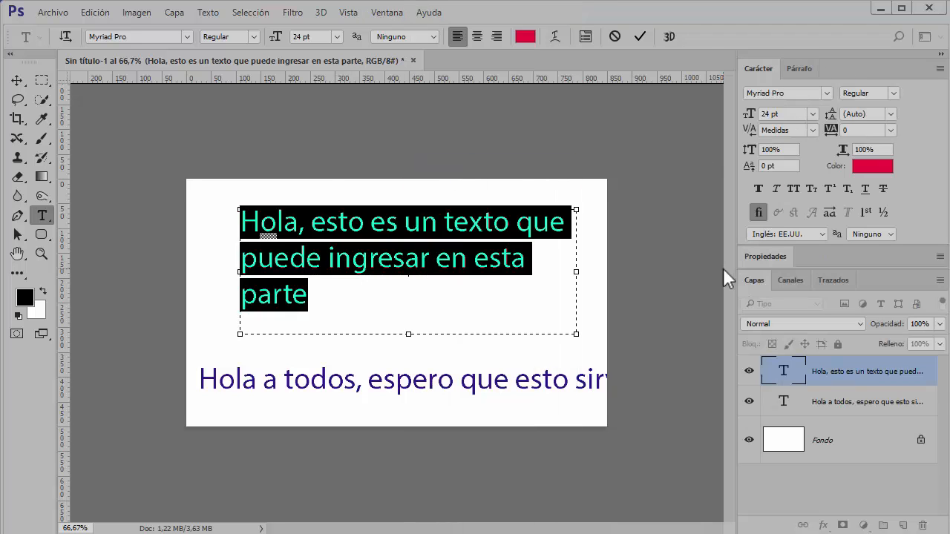
Step: Leave text editing, then reopen the red paragraph text and select all of its characters
left_click(17, 80)
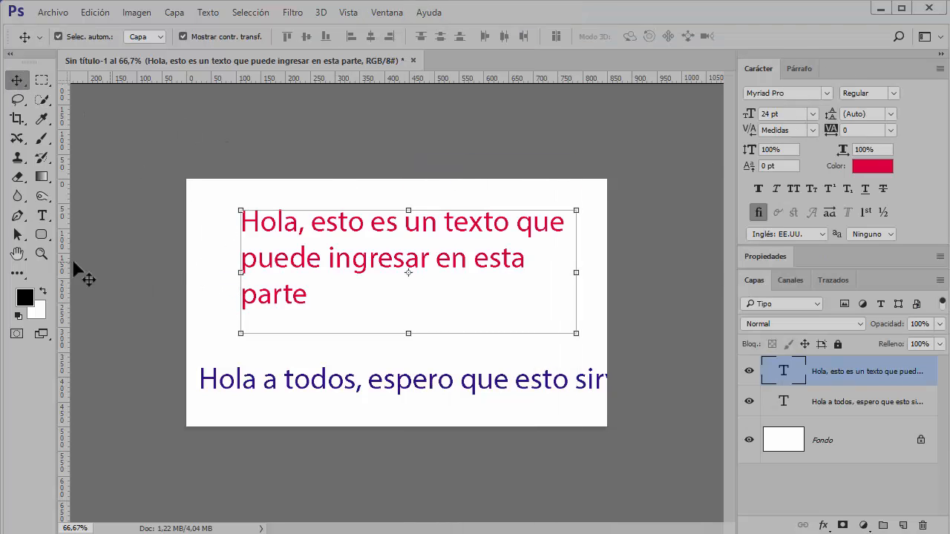
left_click(42, 215)
left_click(313, 252)
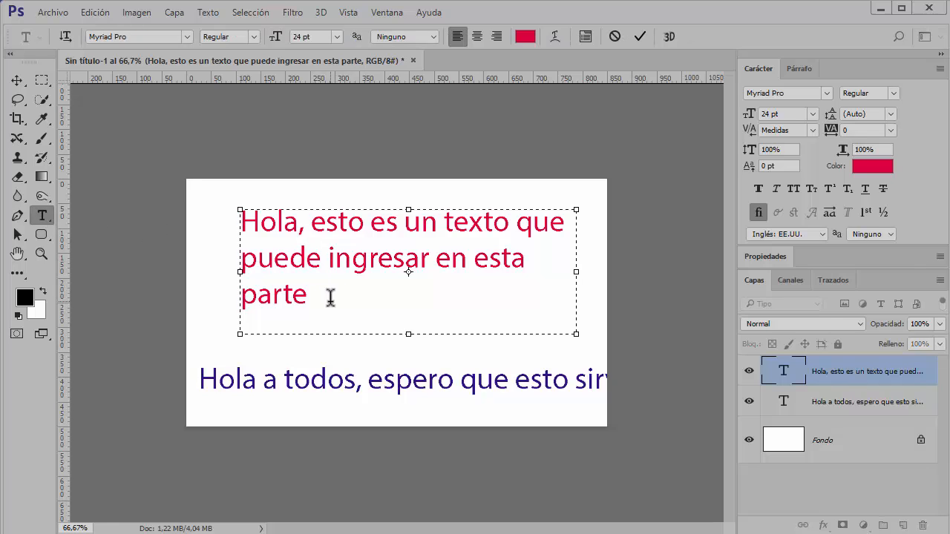
left_click_drag(320, 294, 245, 215)
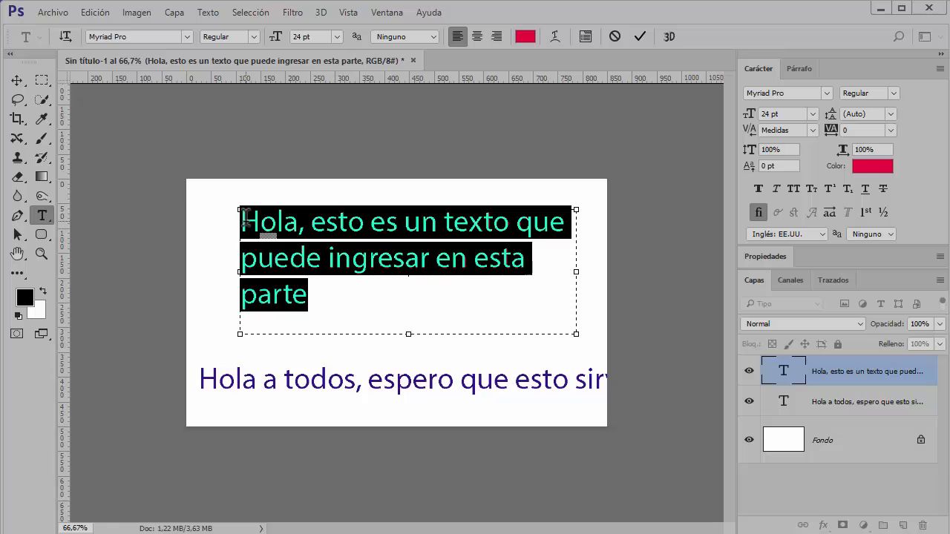
Step: Switch to the blue text layer and back to the red one, then select all characters of the red paragraph text
left_click(861, 406)
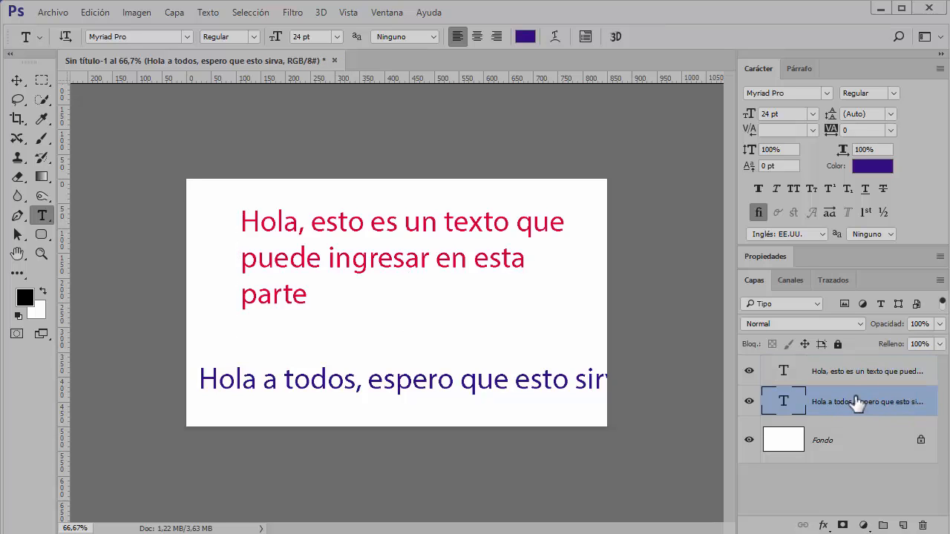
left_click(863, 380)
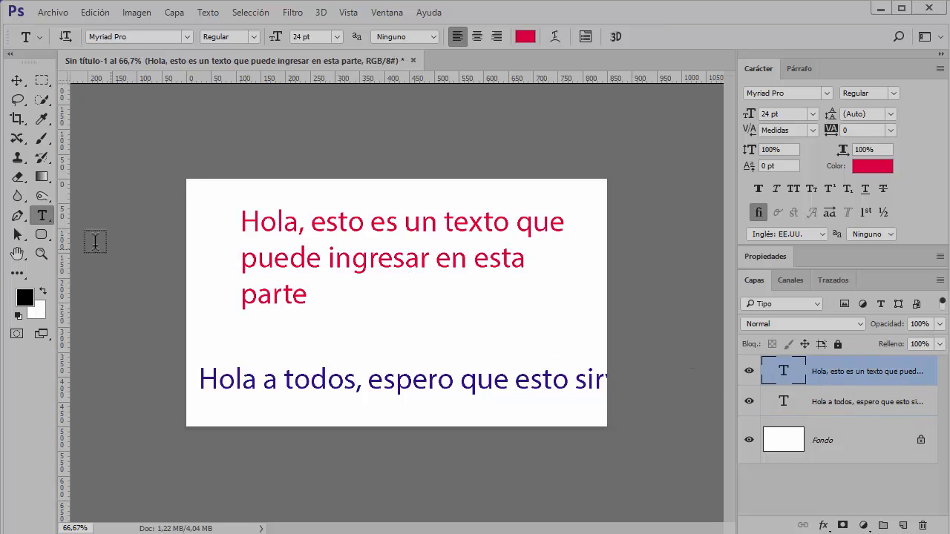
left_click(256, 221)
left_click_drag(329, 303, 236, 218)
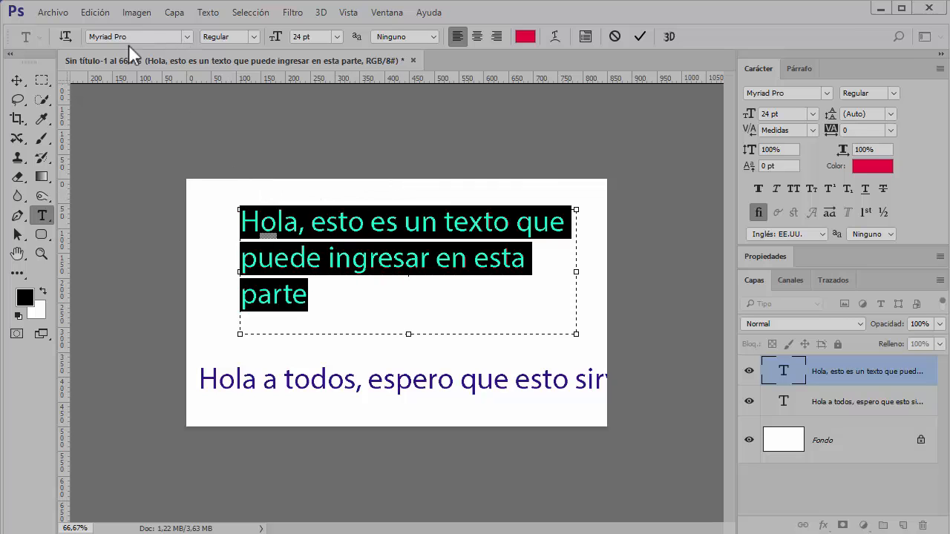
Step: Browse the available fonts from the beginning of the list and mark Century Gothic and Apex New as favorites
left_click(186, 38)
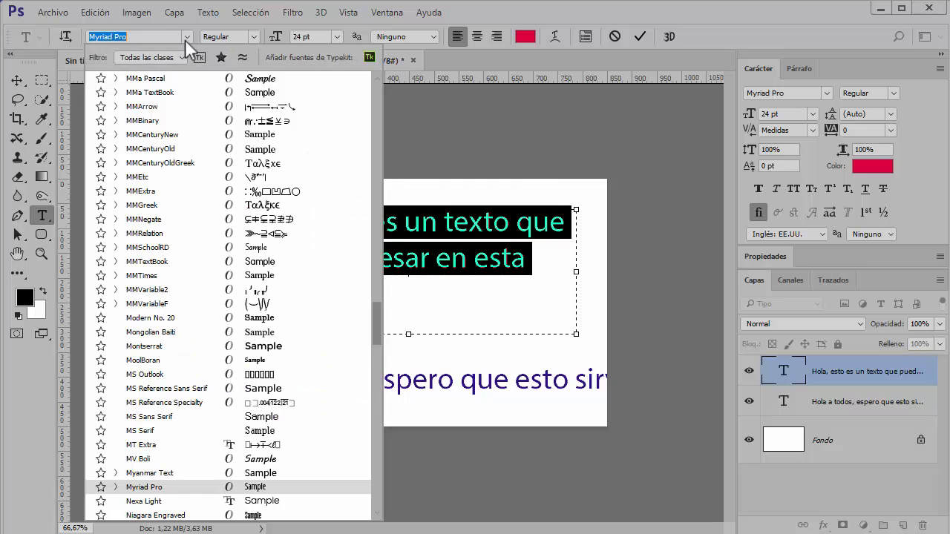
scroll(185, 185, "up", 3)
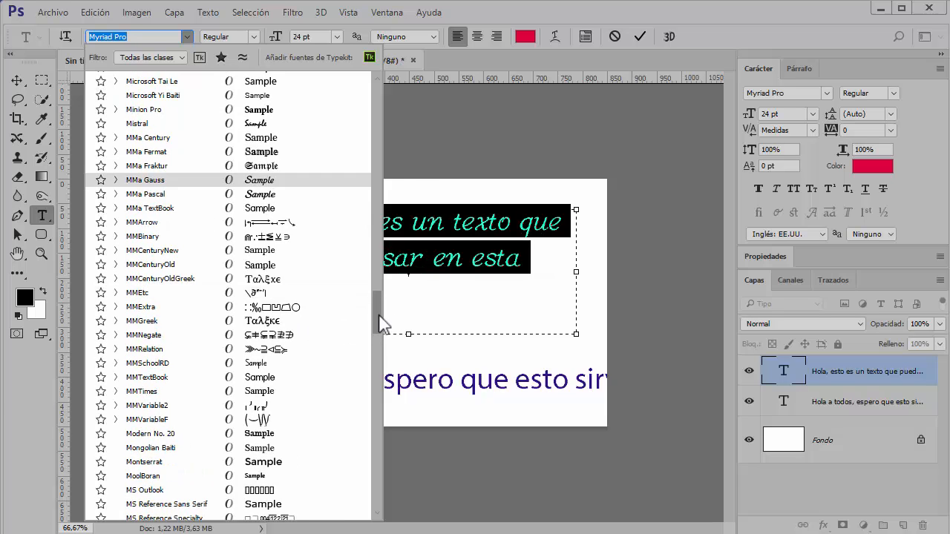
left_click_drag(377, 322, 379, 92)
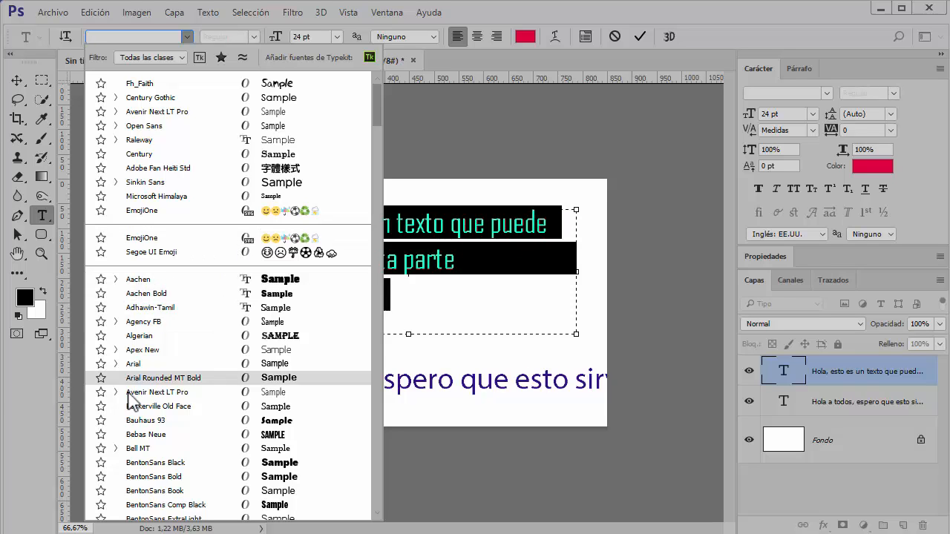
scroll(155, 301, "down", 1)
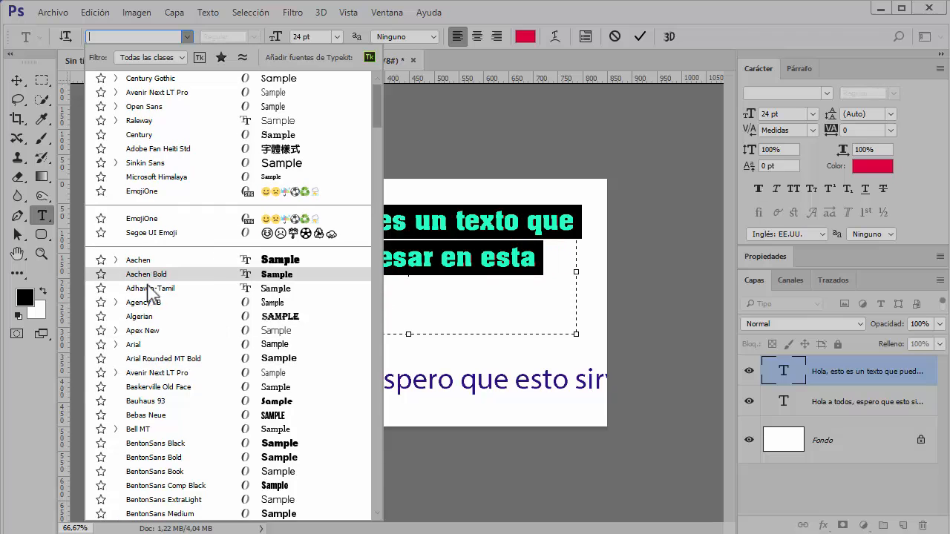
scroll(141, 312, "up", 1)
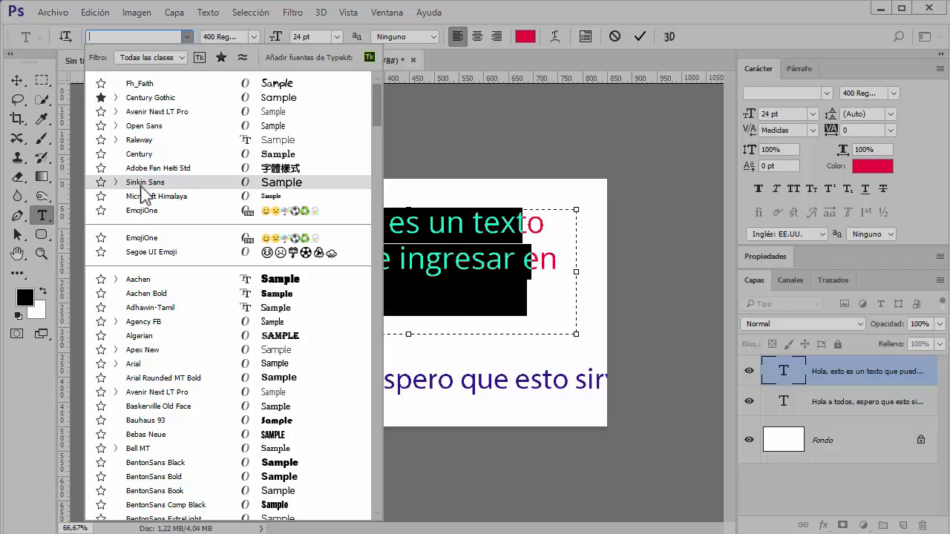
left_click(100, 354)
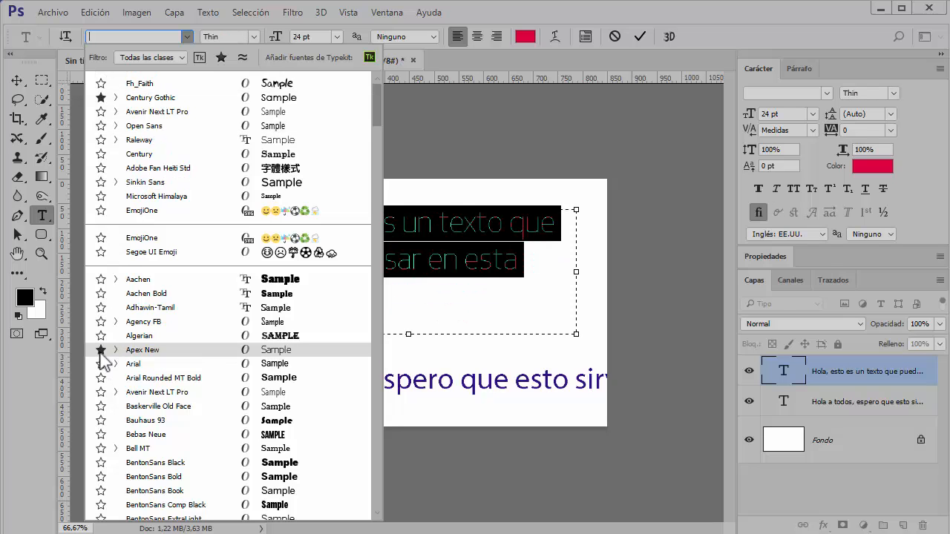
Step: Find Monotype Corsiva among the available fonts and mark it as a favorite
scroll(136, 362, "down", 4)
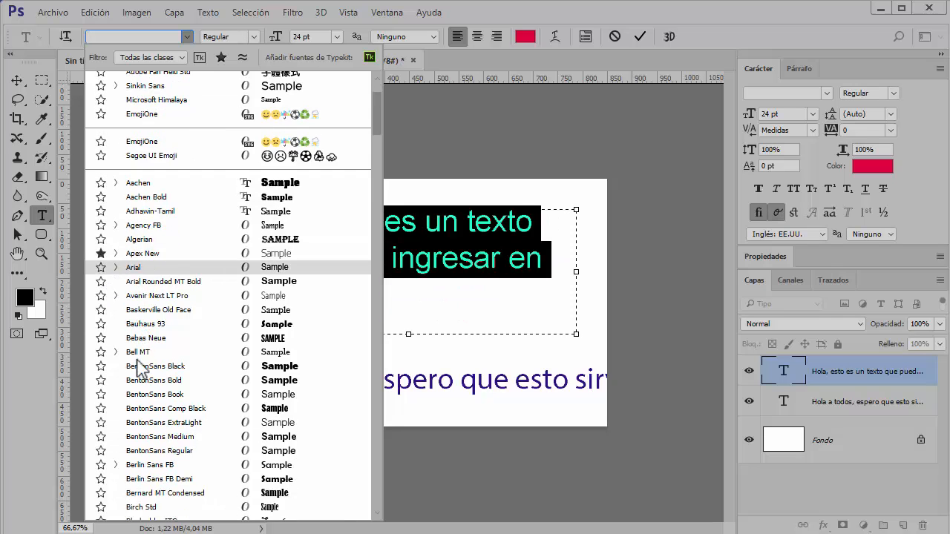
scroll(136, 364, "down", 4)
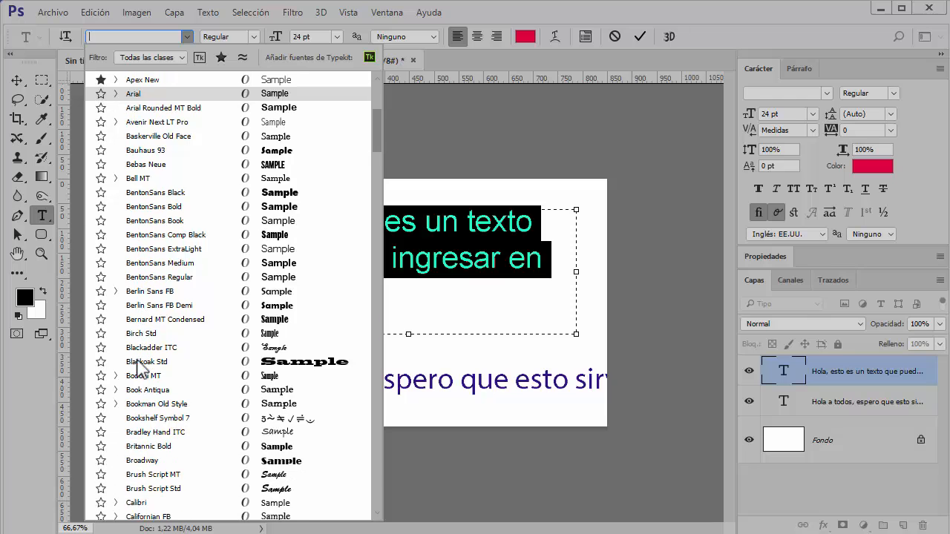
scroll(136, 363, "down", 1)
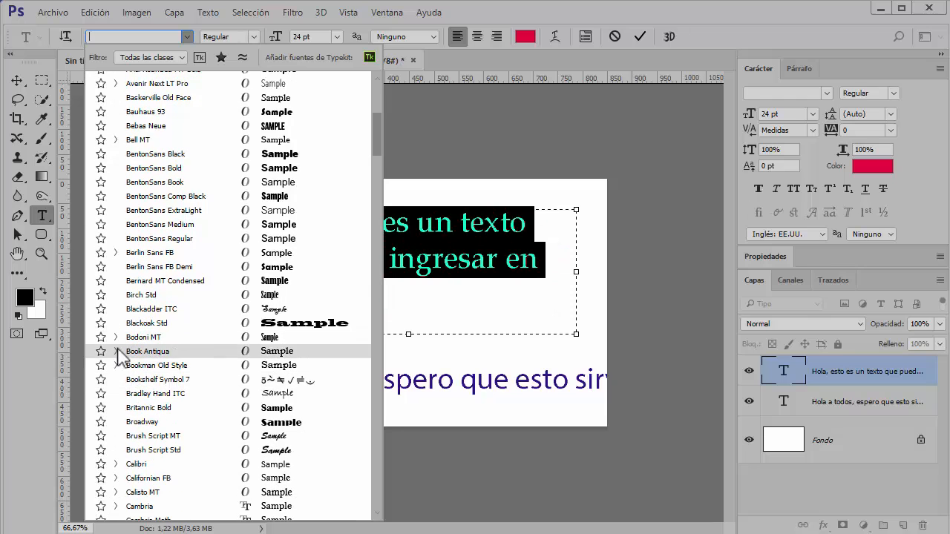
scroll(151, 356, "down", 1)
scroll(151, 356, "down", 4)
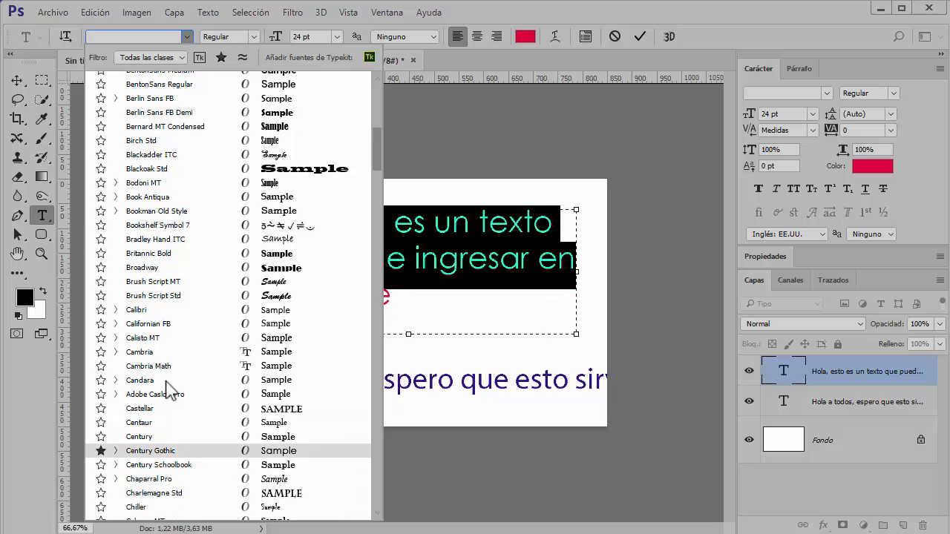
scroll(170, 388, "down", 3)
scroll(163, 382, "down", 7)
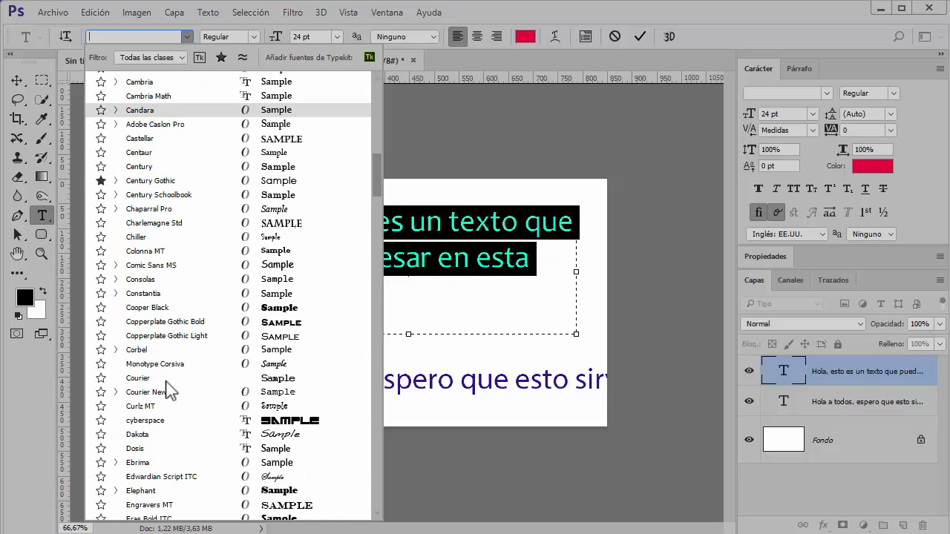
left_click(102, 368)
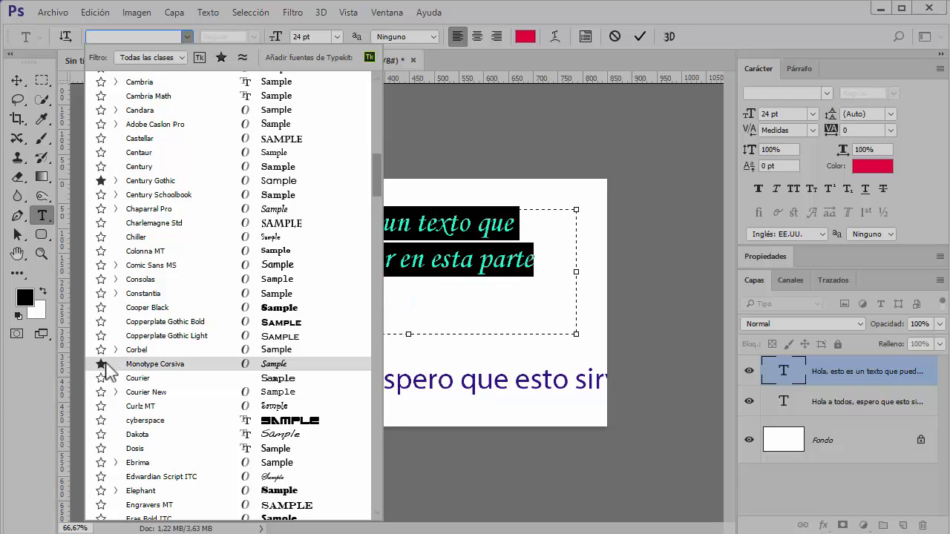
Step: Mark Garamond as a favorite font, then return to Century Gothic at the start of the font list
scroll(195, 334, "down", 3)
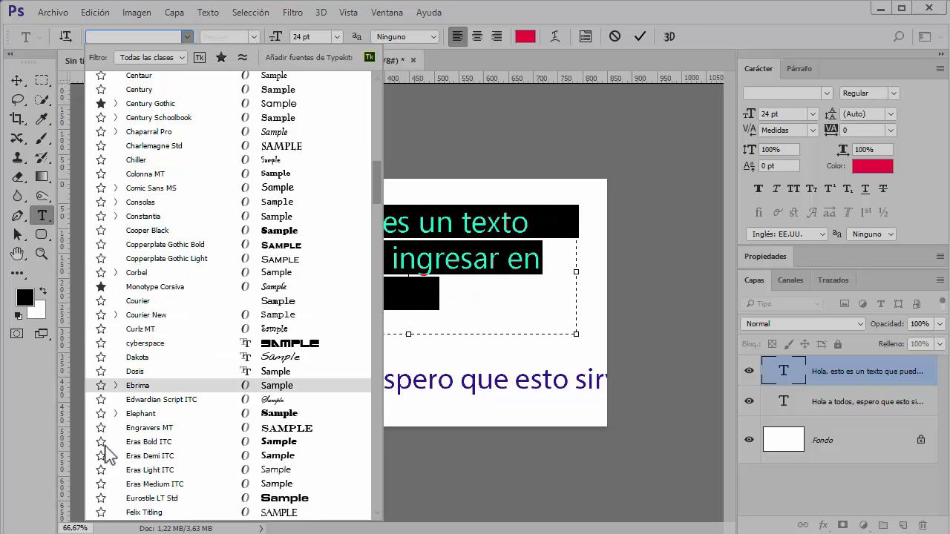
scroll(111, 438, "down", 6)
scroll(138, 379, "down", 4)
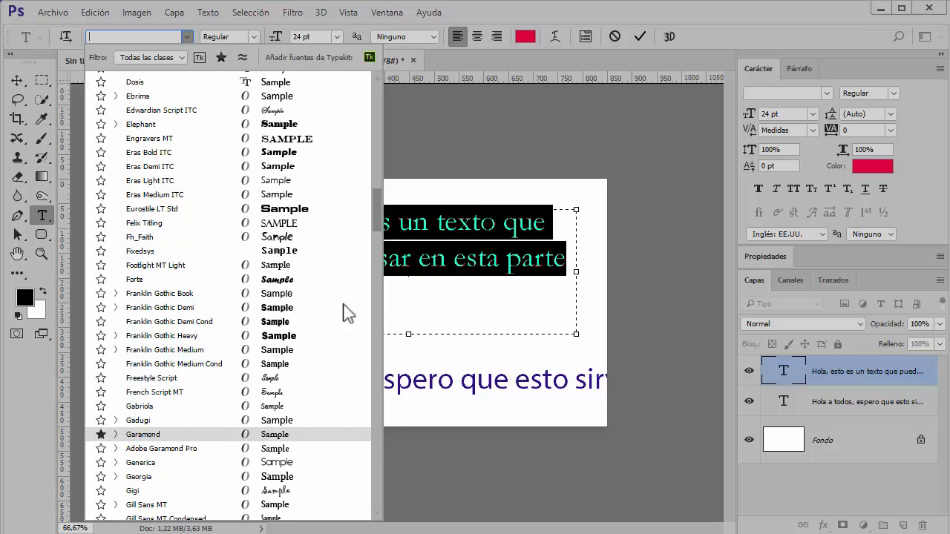
left_click_drag(374, 202, 380, 85)
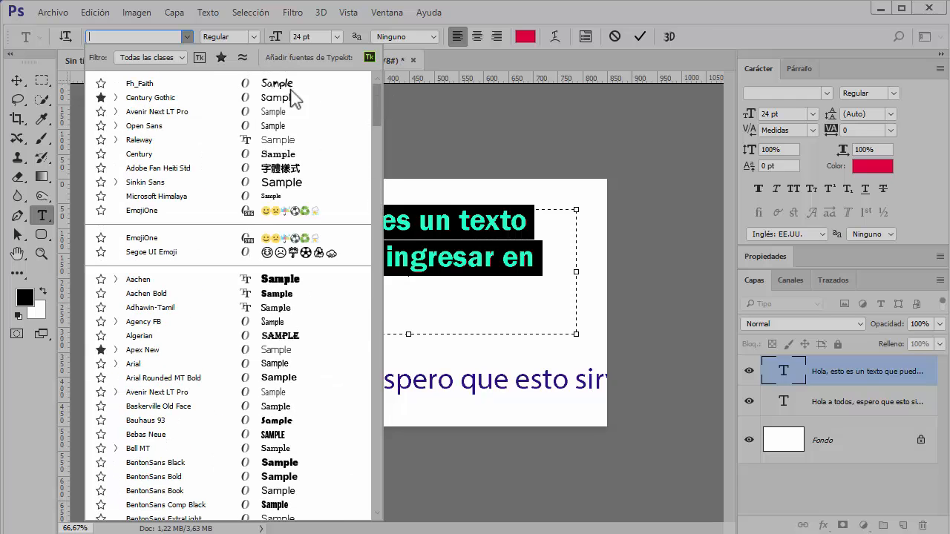
left_click(101, 98)
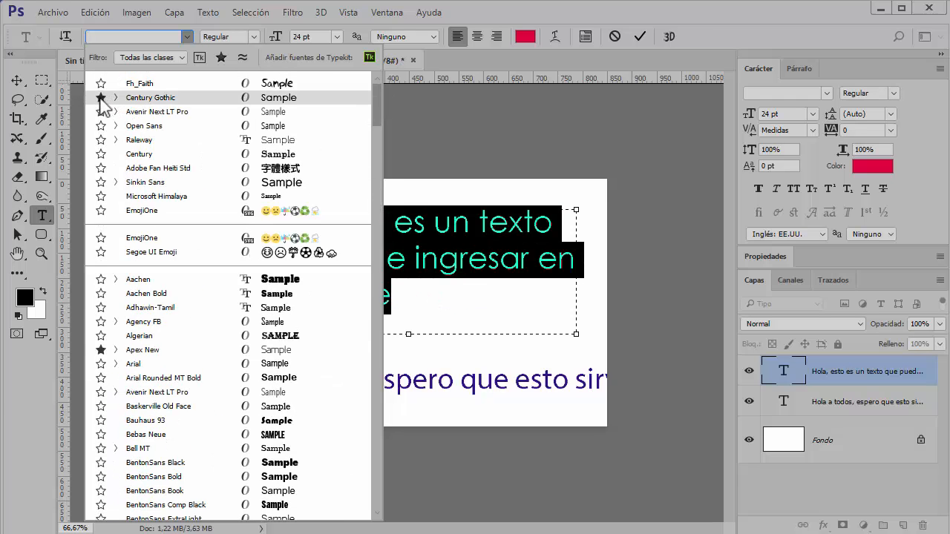
Step: Filter the available fonts by favorites, add the Typekit filter, then clear both filters
left_click(186, 37)
left_click(185, 36)
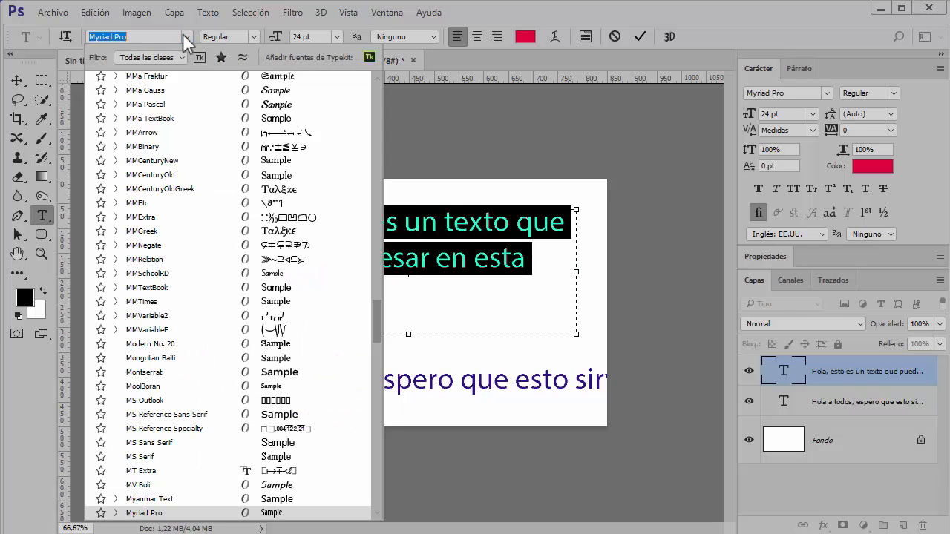
left_click(221, 57)
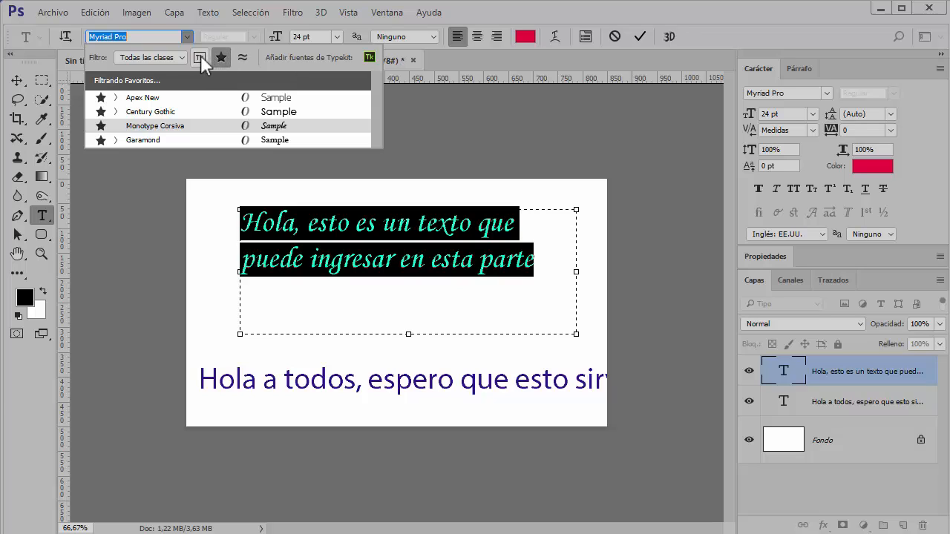
left_click(199, 57)
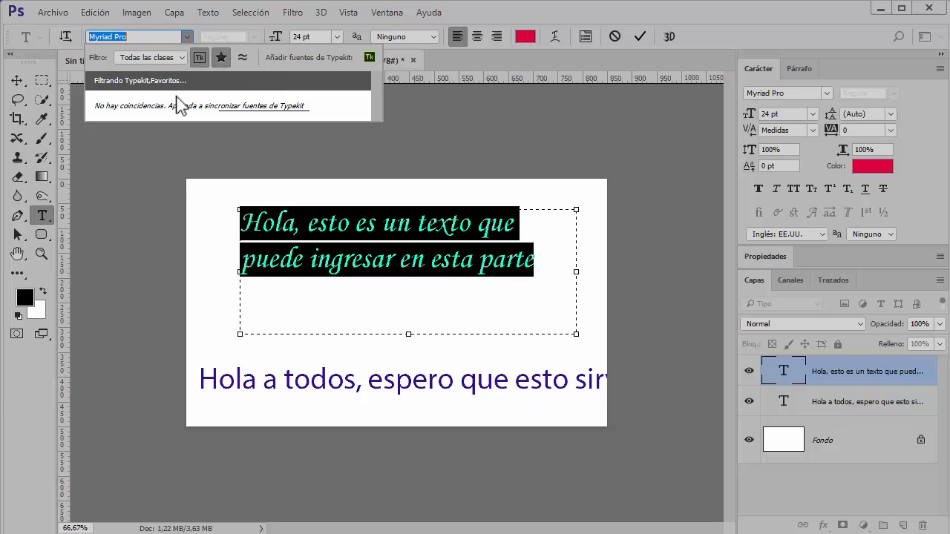
left_click(219, 57)
left_click(200, 57)
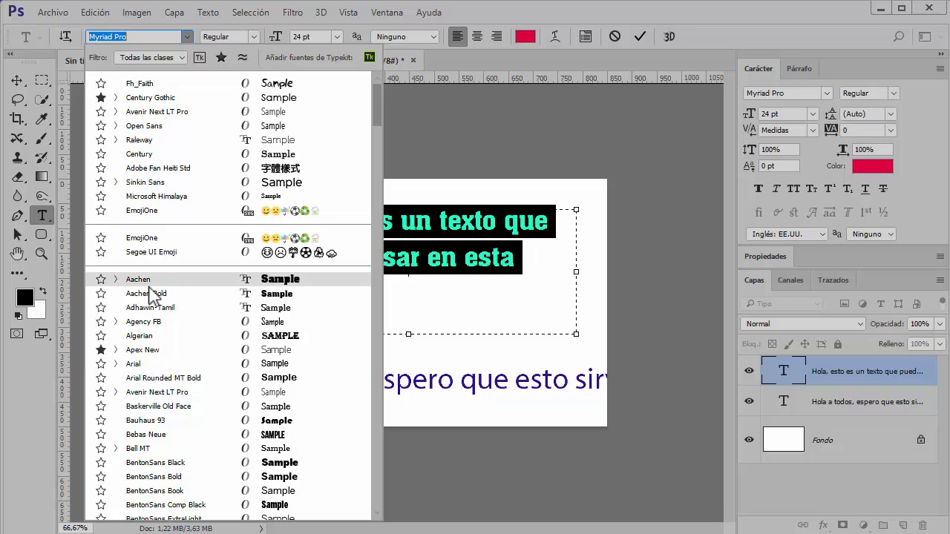
Step: Set the selected red paragraph text in the Apex New font with the Light style
left_click(151, 352)
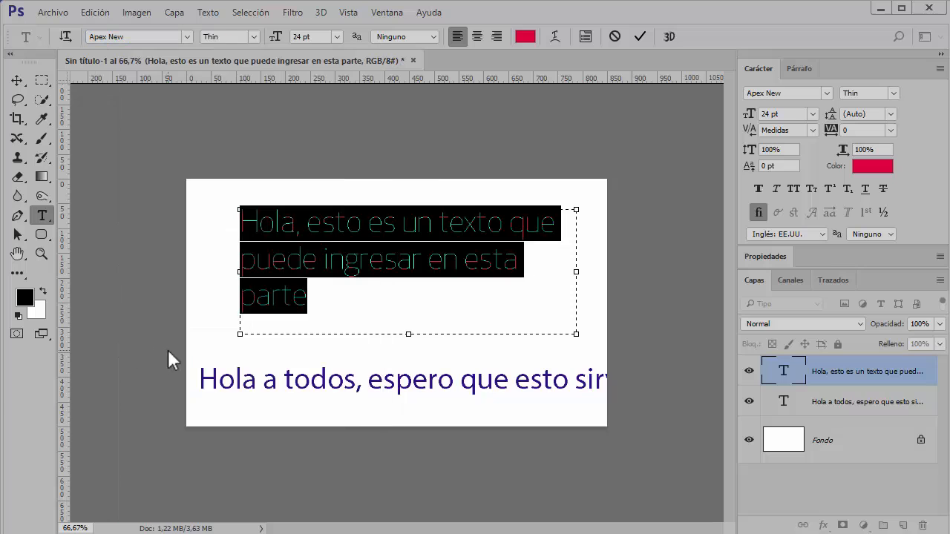
left_click(253, 33)
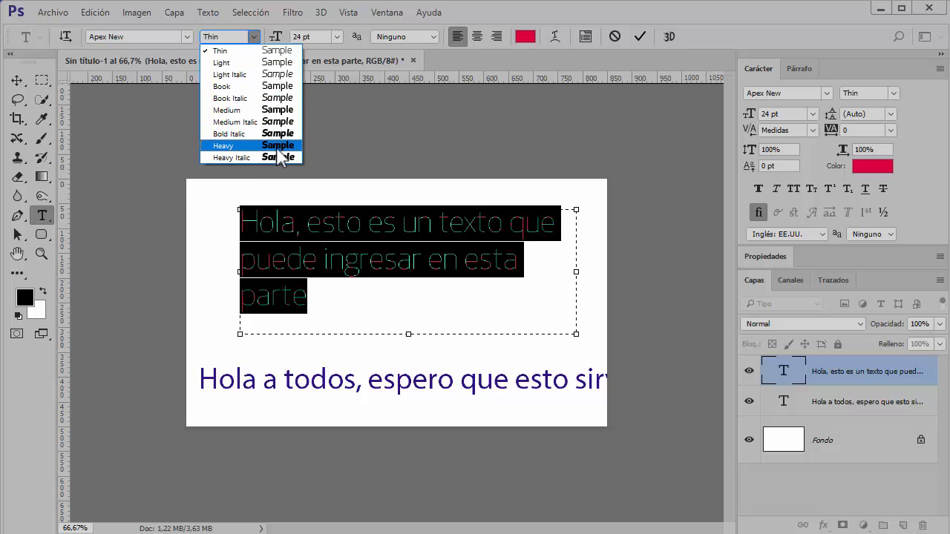
left_click(284, 65)
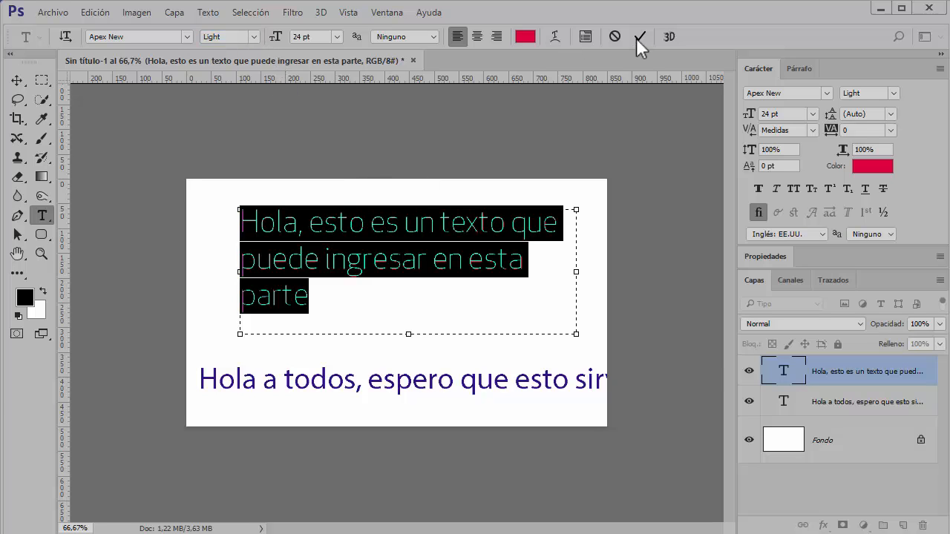
Step: Review the Apex New styles without changing the style, then set the red text's font size to 23 pt
key("ctrl+plus")
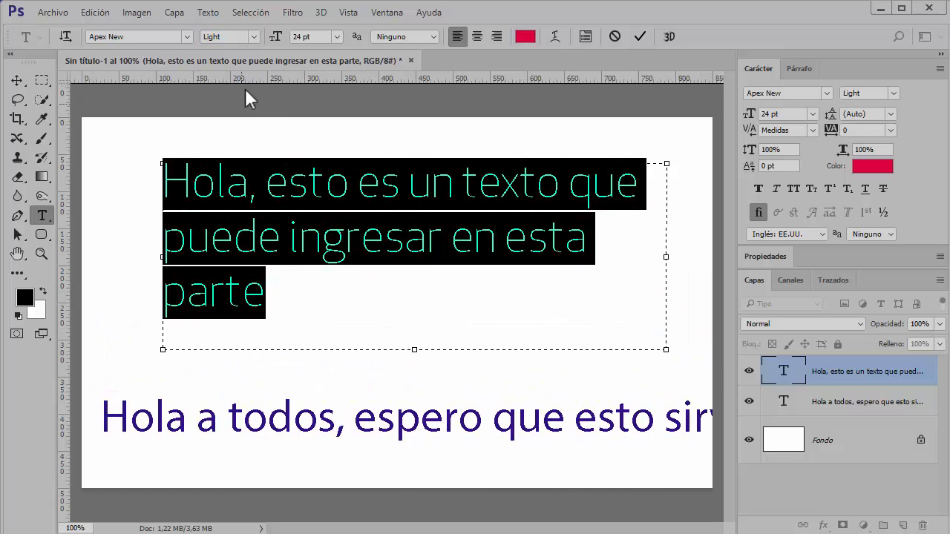
left_click(254, 36)
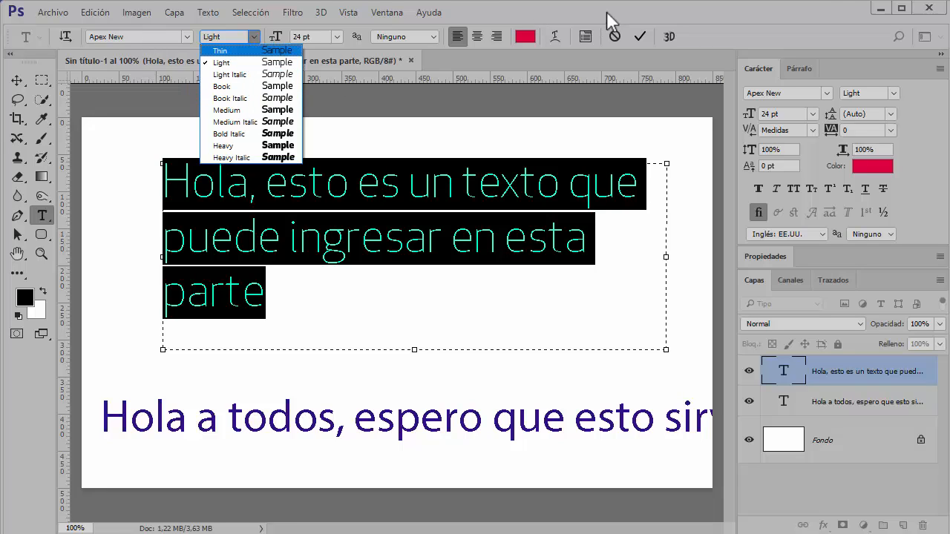
left_click(417, 90)
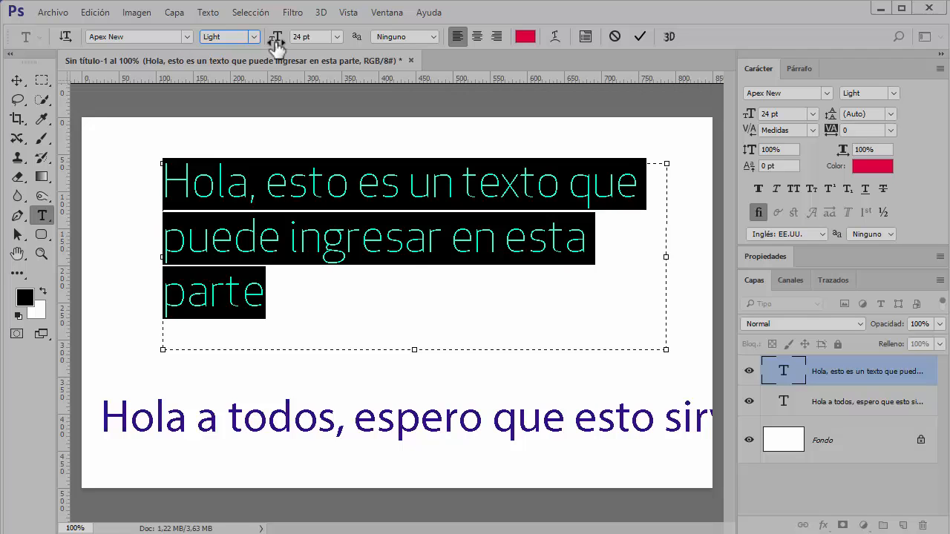
left_click_drag(277, 45, 273, 44)
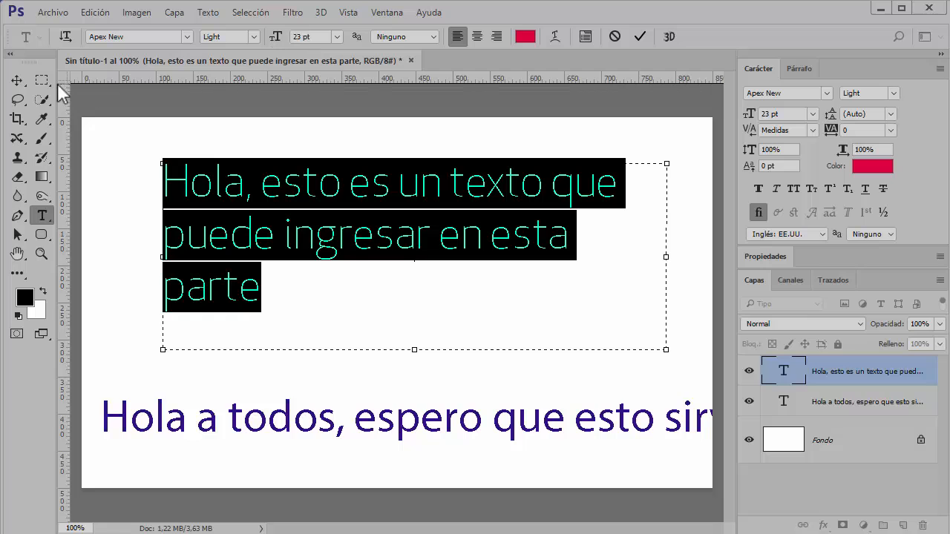
Step: Delete the blue point text layer, then select the red paragraph text layer with the Move tool
left_click(18, 81)
left_click(326, 434)
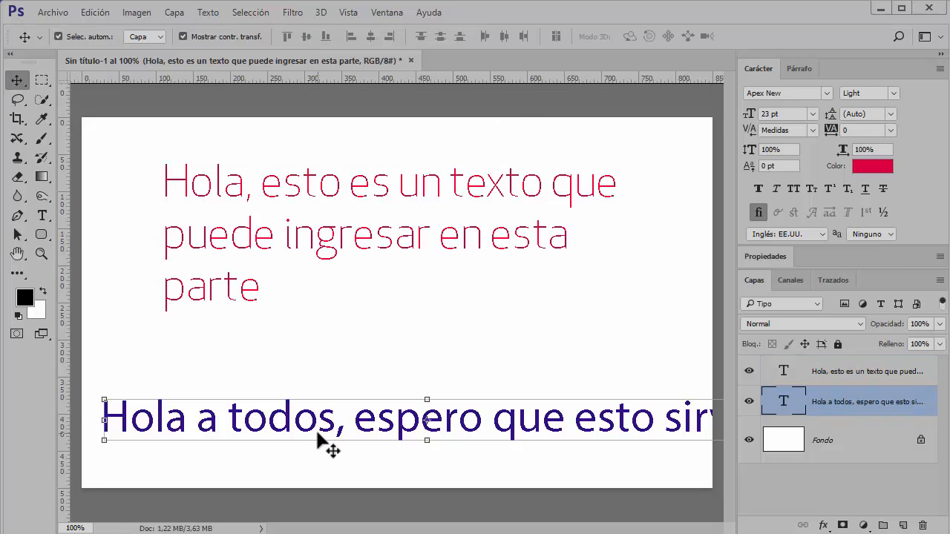
key("Delete")
left_click(318, 248)
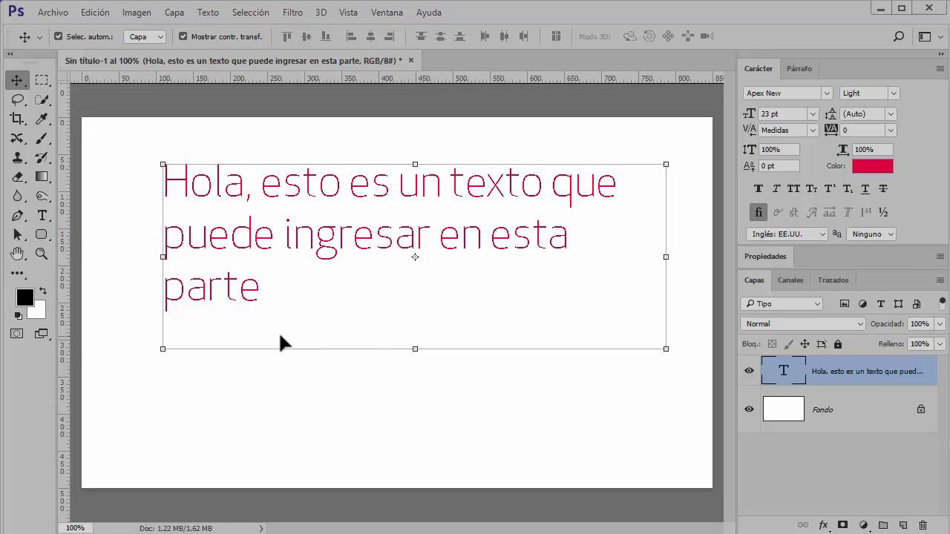
Step: Extend the red paragraph's text box downward to a height of about 409 px
left_click(42, 215)
left_click(334, 223)
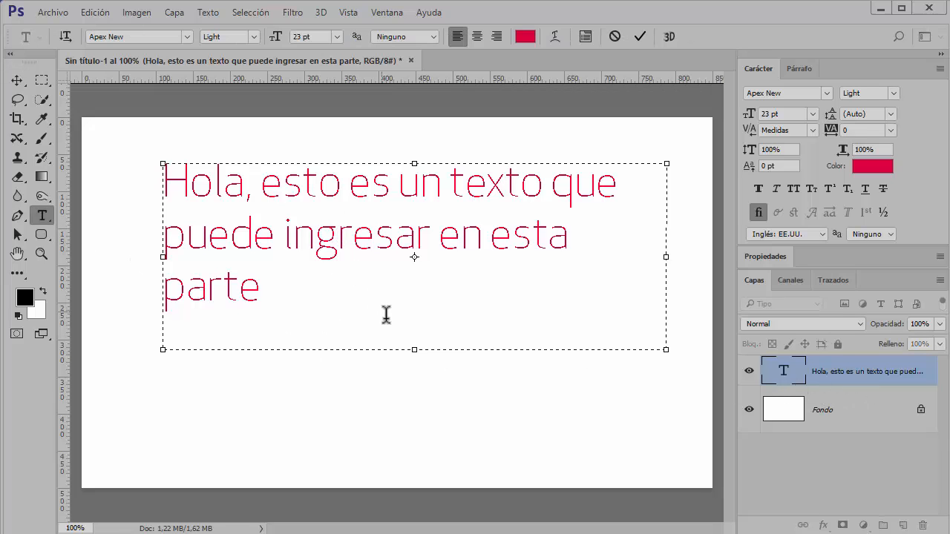
left_click_drag(414, 349, 407, 467)
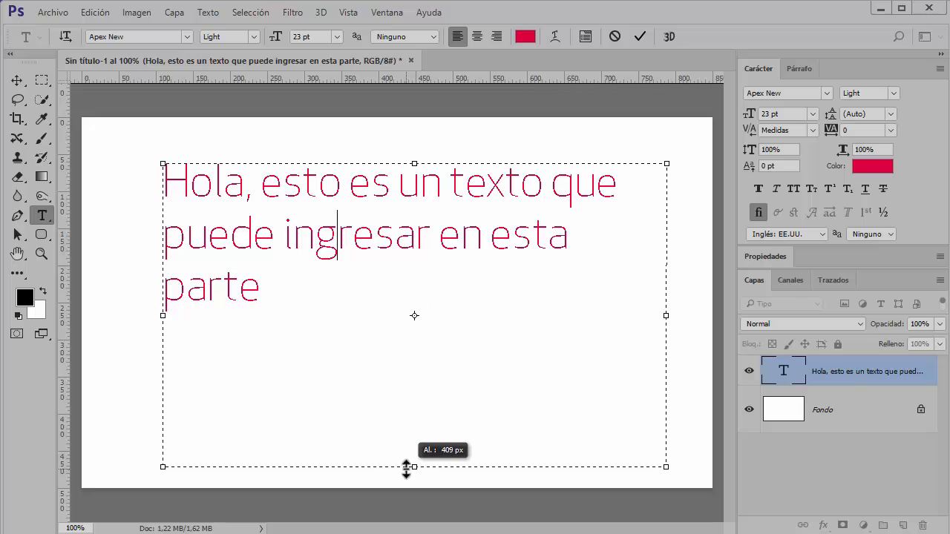
left_click(17, 81)
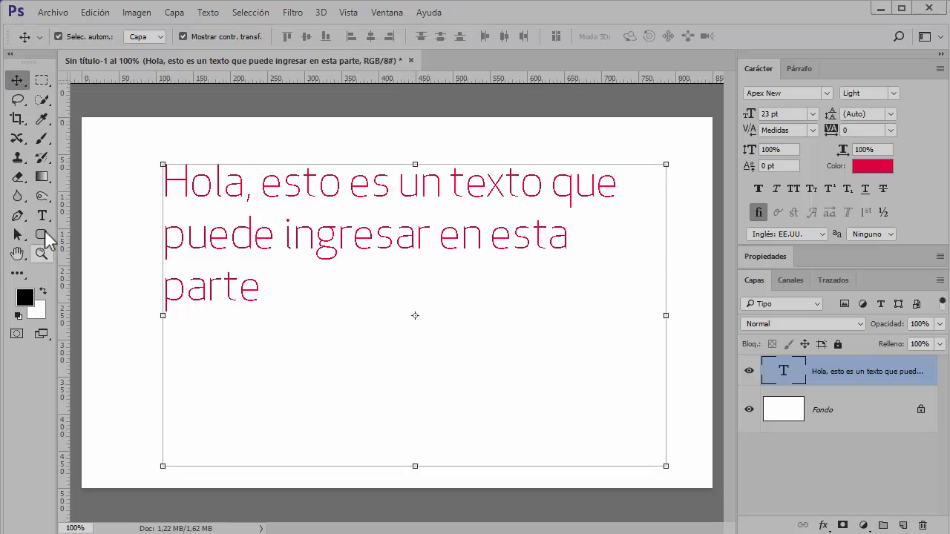
Step: Set all the red paragraph text to 22 pt with the anti-aliasing method Ninguno
left_click(42, 215)
left_click(227, 191)
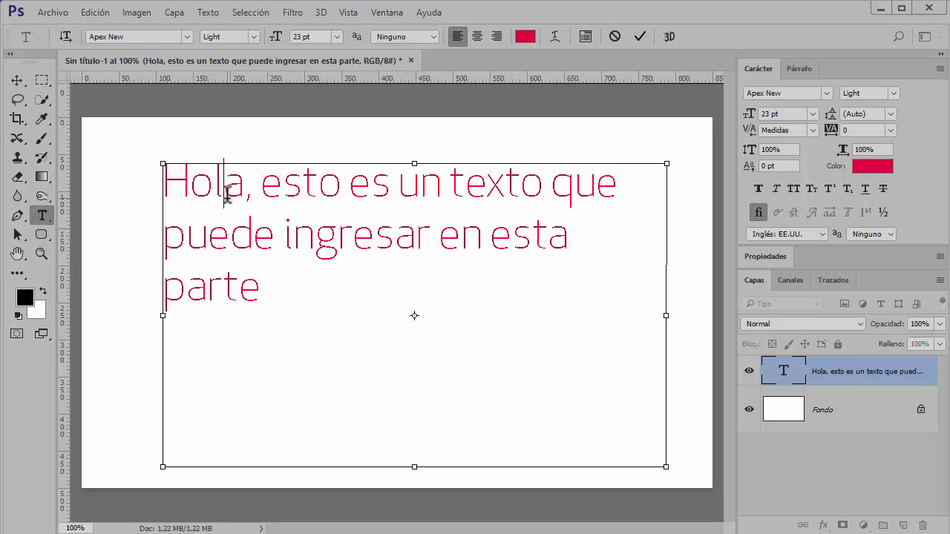
key("ctrl+a")
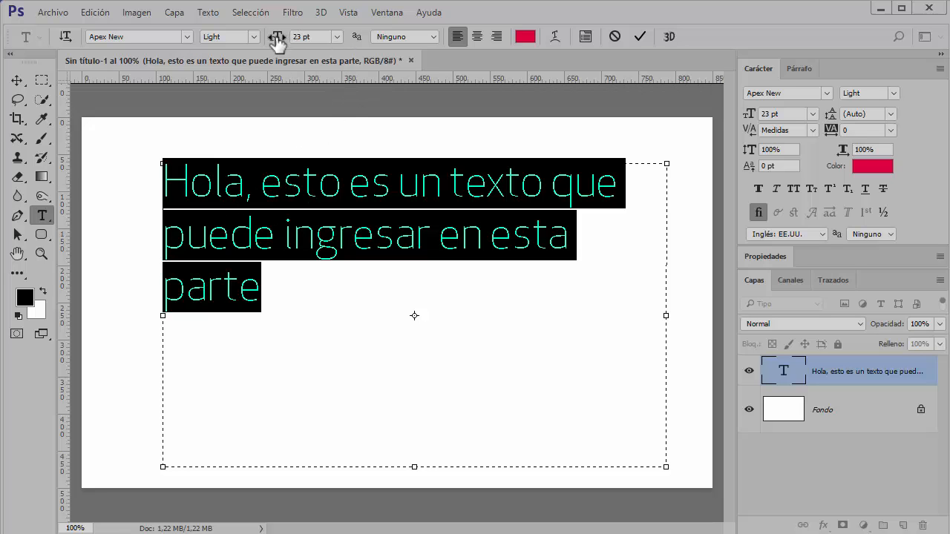
mouse_move(275, 40)
left_mouse_down()
mouse_move(285, 43)
mouse_move(275, 37)
left_mouse_up()
left_click(431, 38)
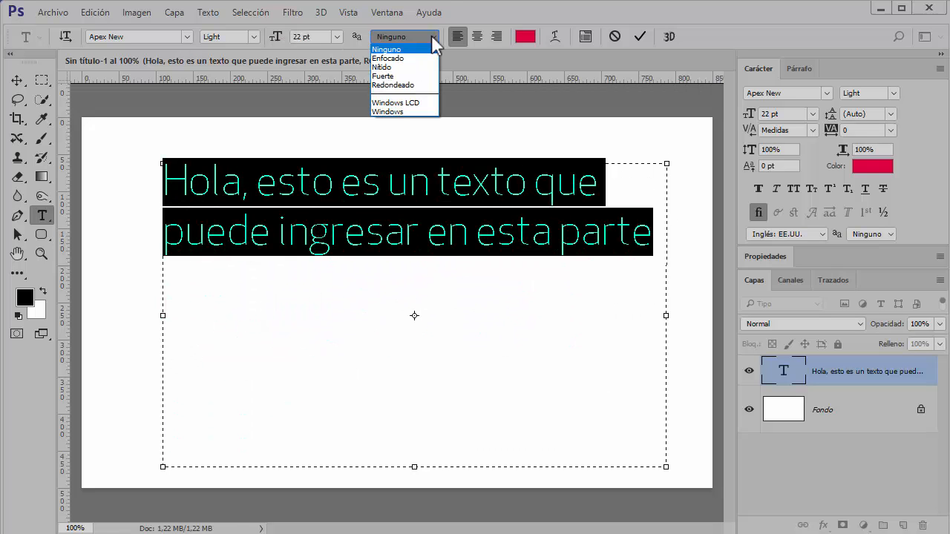
left_click(392, 50)
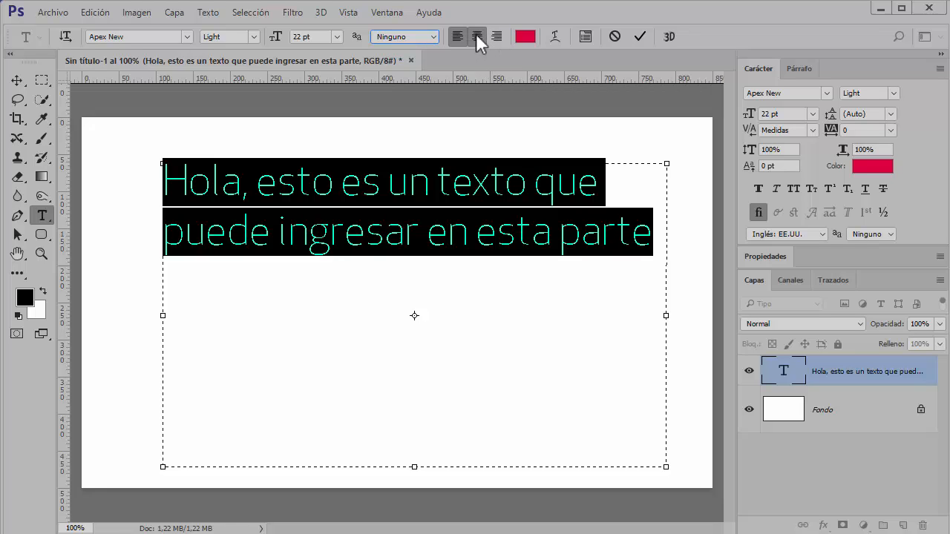
Step: Try centre and right alignment on the selected paragraph, then return it to left alignment
left_click(477, 36)
left_click(495, 35)
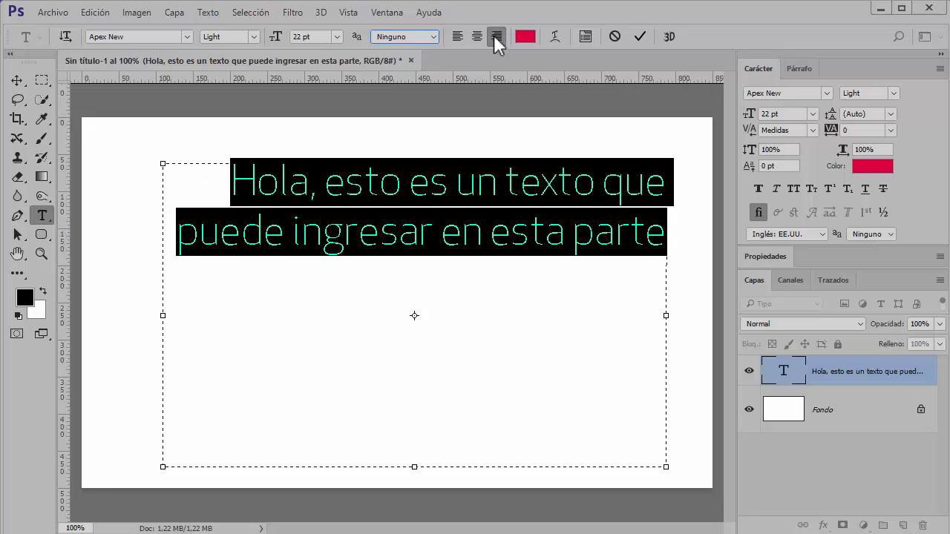
left_click(457, 35)
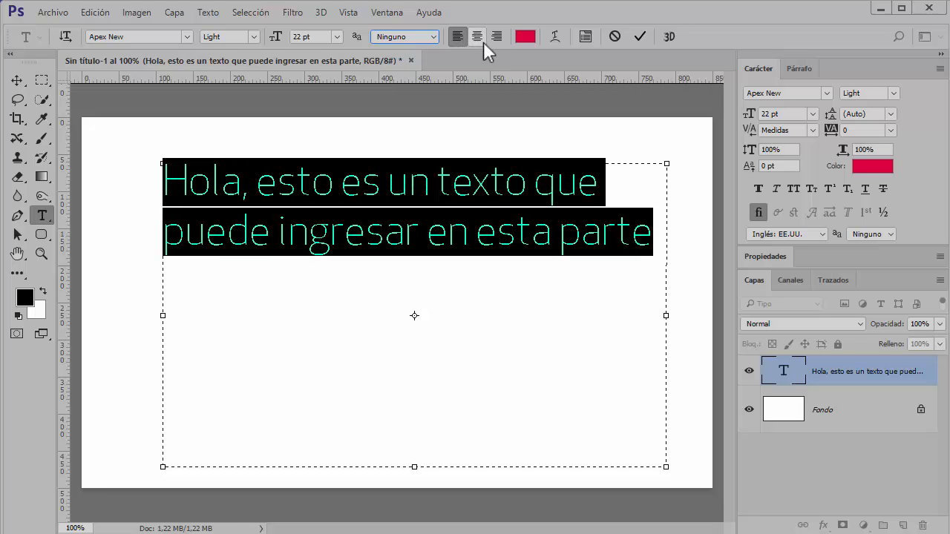
Step: Change the selected text's color to the dark blue #1c2fa7
left_click(525, 36)
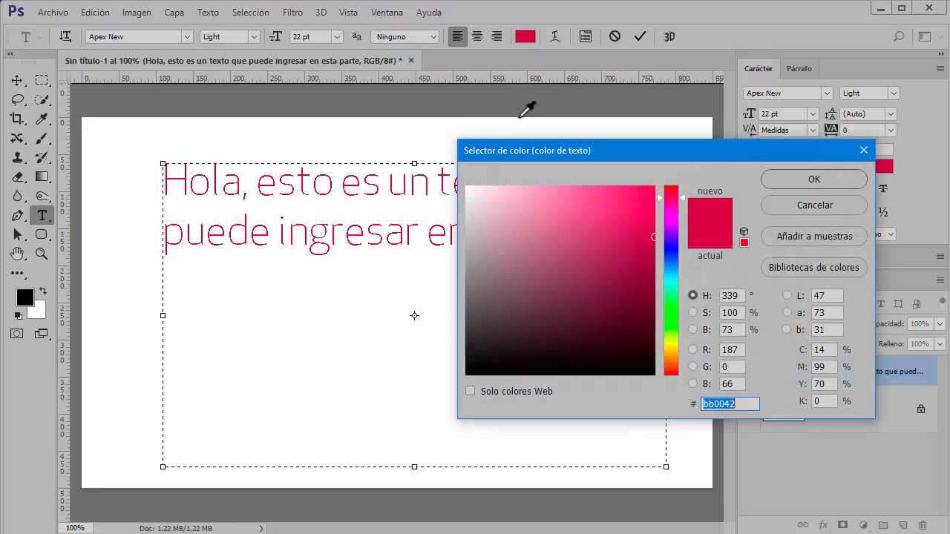
mouse_move(653, 237)
left_mouse_down()
mouse_move(652, 227)
mouse_move(657, 323)
mouse_move(576, 353)
left_mouse_up()
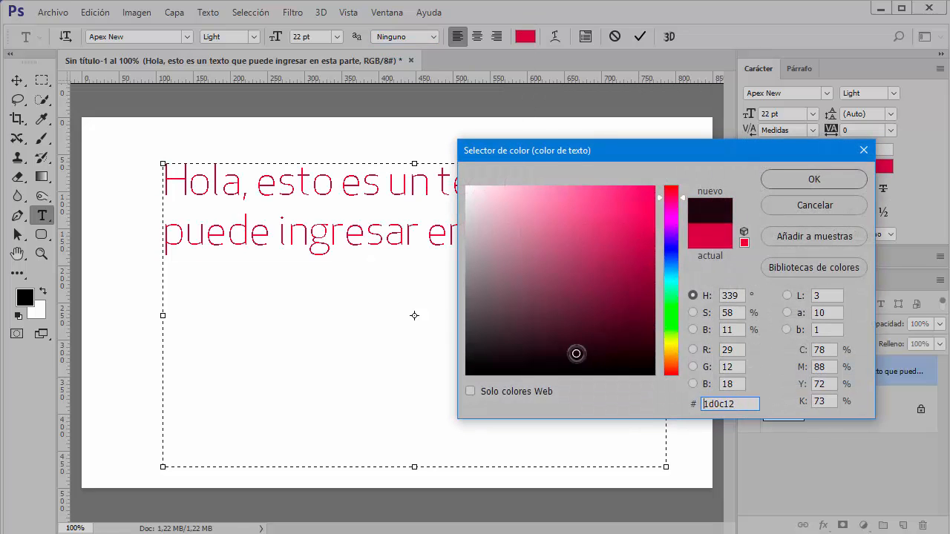
left_click_drag(673, 285, 671, 253)
left_click_drag(615, 233, 624, 251)
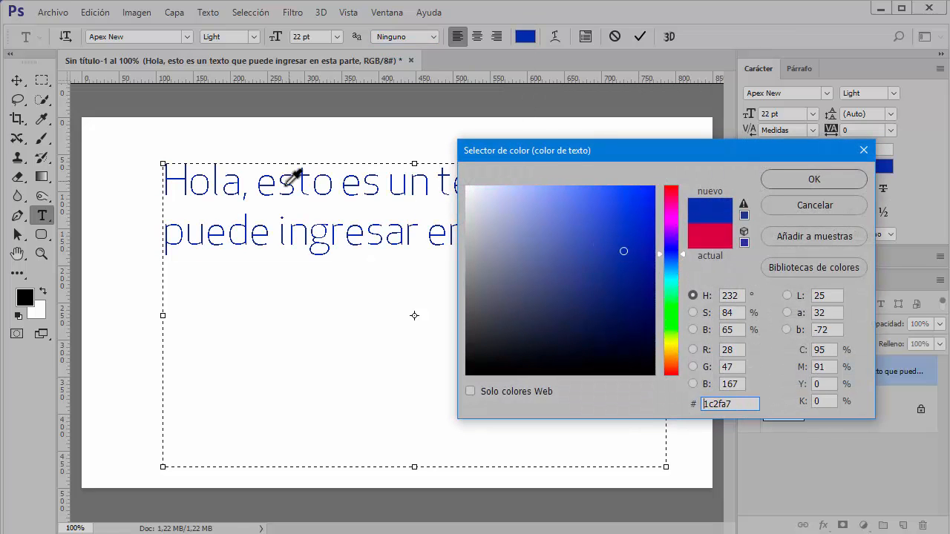
left_click(814, 181)
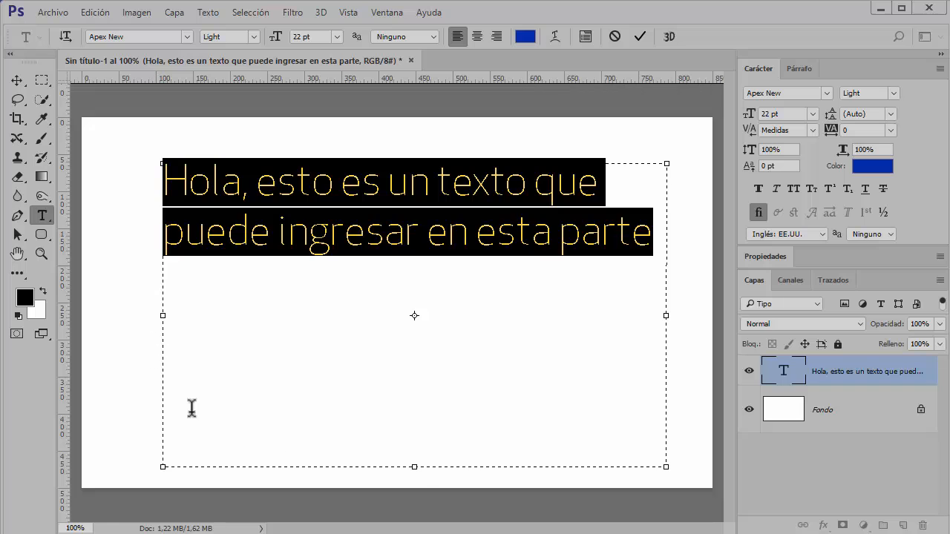
Step: Warp the blue paragraph with the horizontal Arco style at a +50% bend and commit the text
left_click(557, 34)
left_click(563, 148)
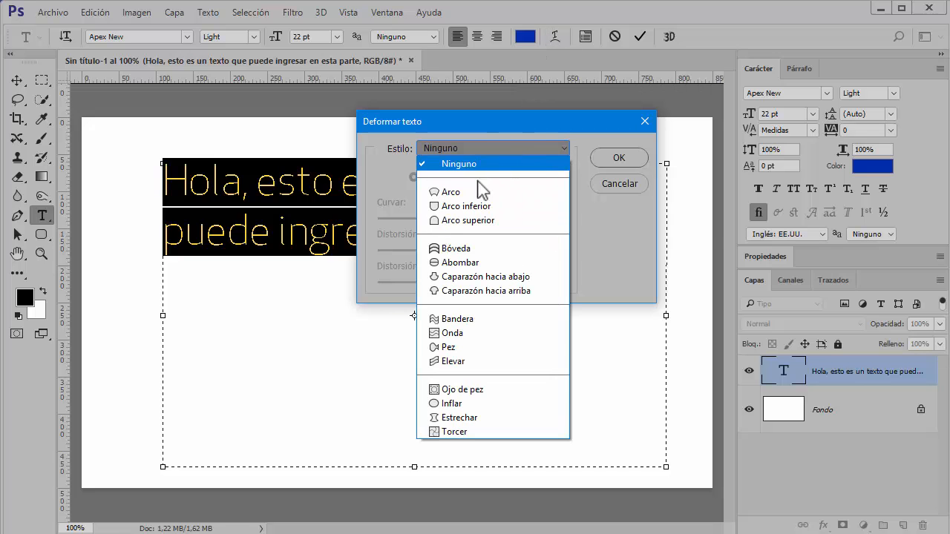
left_click(479, 188)
left_click(608, 155)
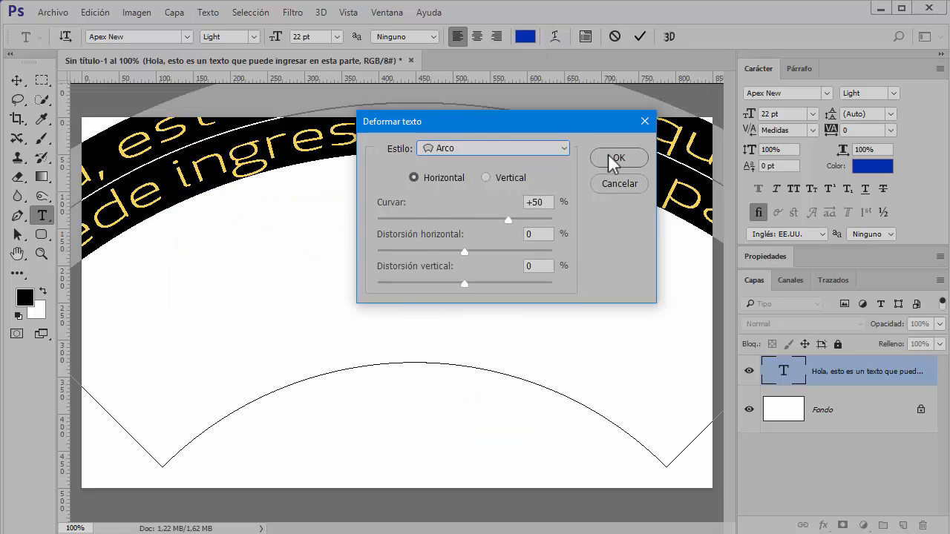
left_click(639, 37)
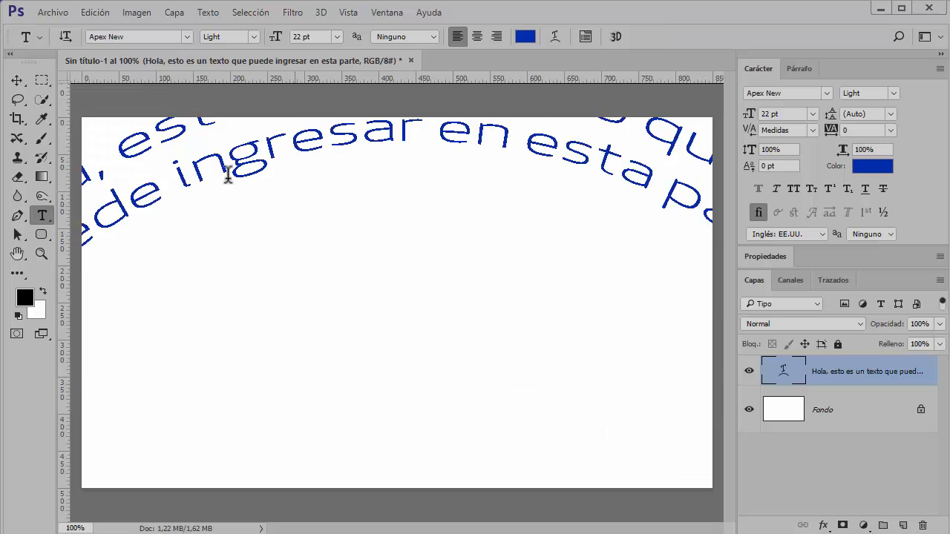
Step: Scale the arched text down proportionally to about 66.30% and reposition it so it fits inside the canvas
left_click(180, 175)
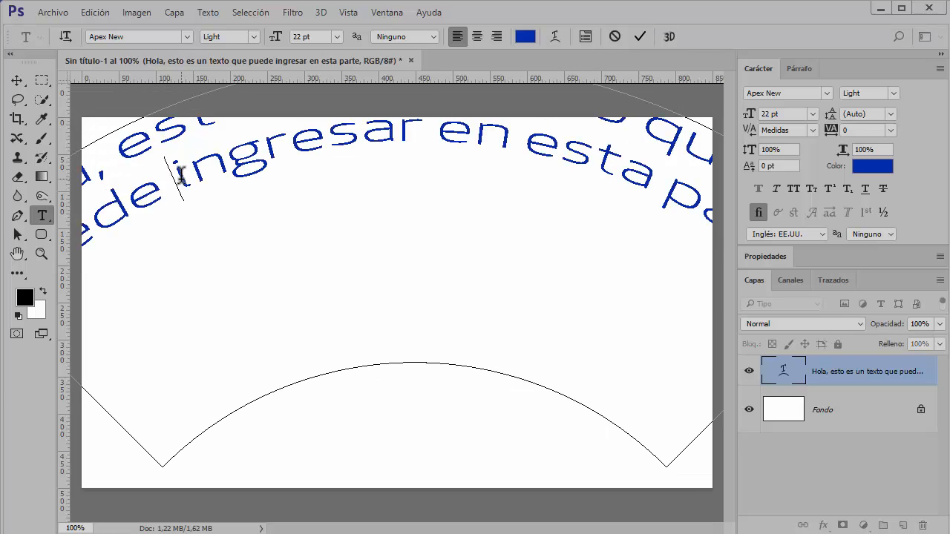
key("ctrl+minus")
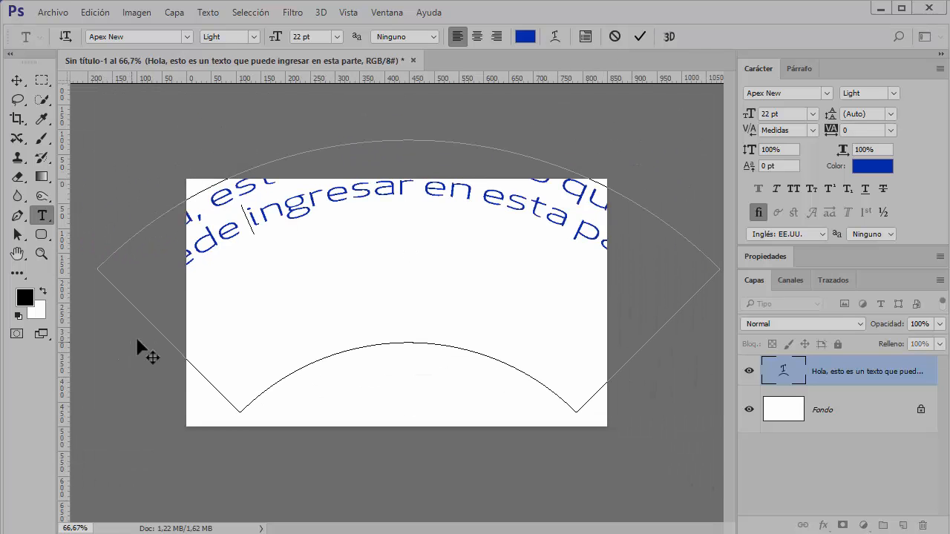
left_click(17, 80)
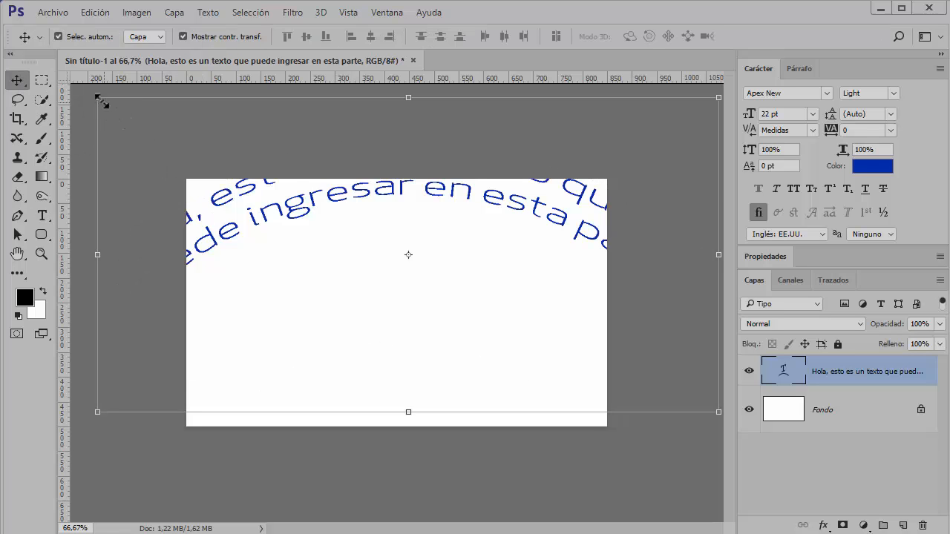
left_click_drag(97, 98, 208, 233)
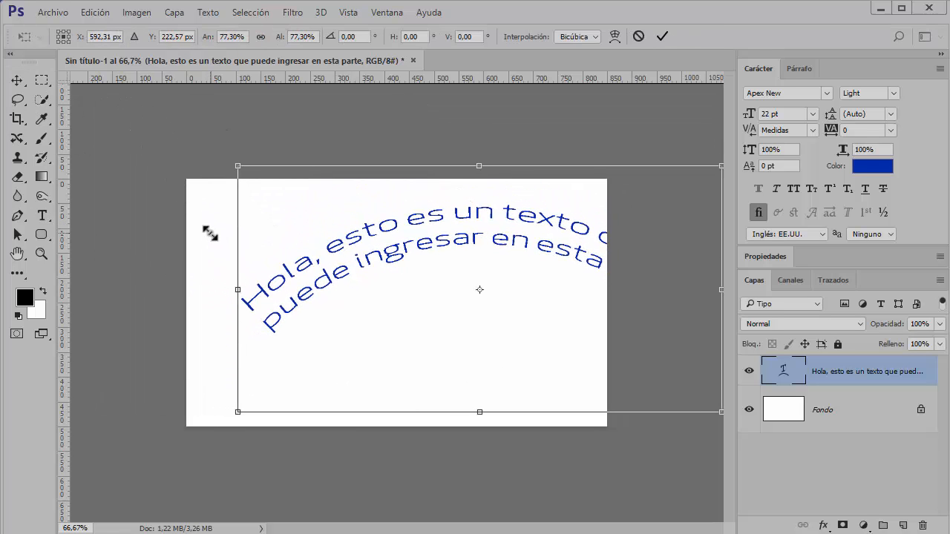
left_click_drag(414, 225, 307, 236)
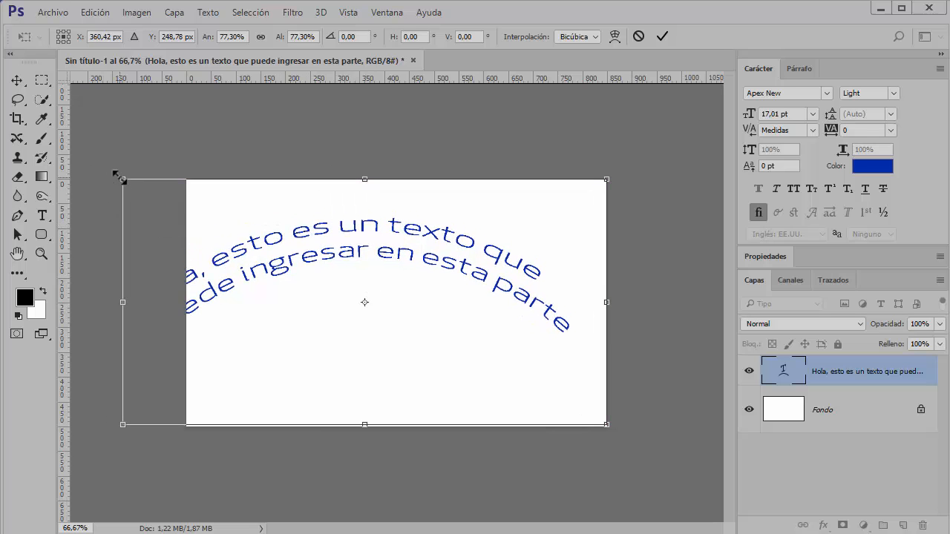
left_click_drag(121, 178, 190, 215)
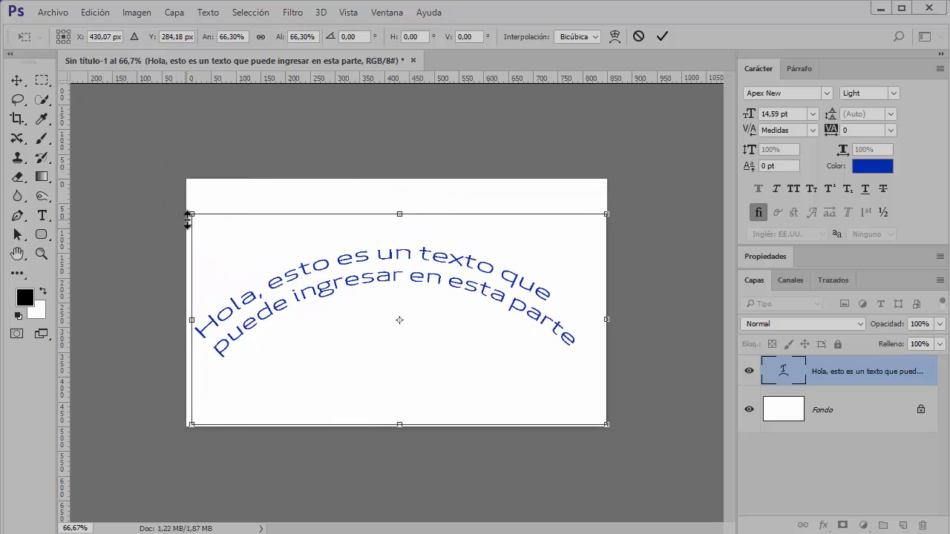
left_click(660, 37)
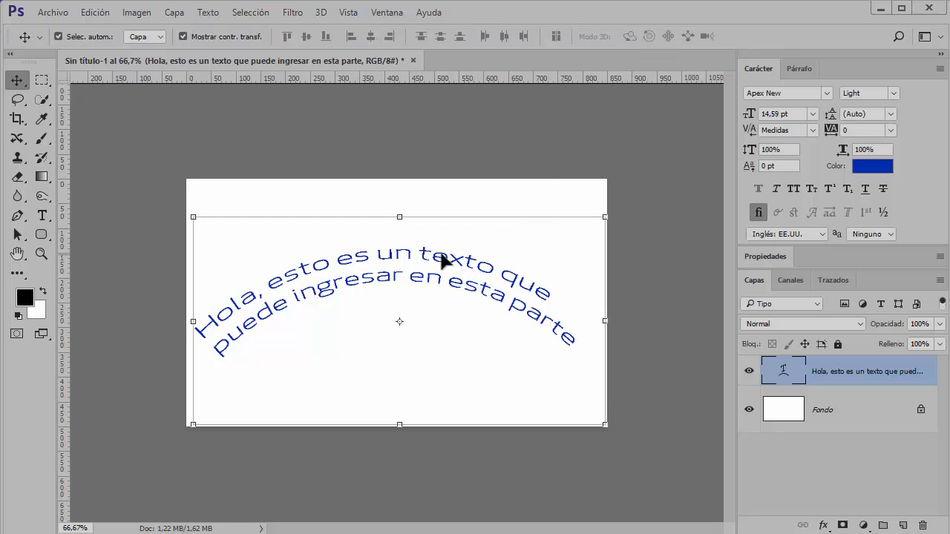
left_click_drag(446, 258, 441, 238)
Step: Replace all the arched text with Lorem Ipsum placeholder text and commit the edit
left_click(42, 215)
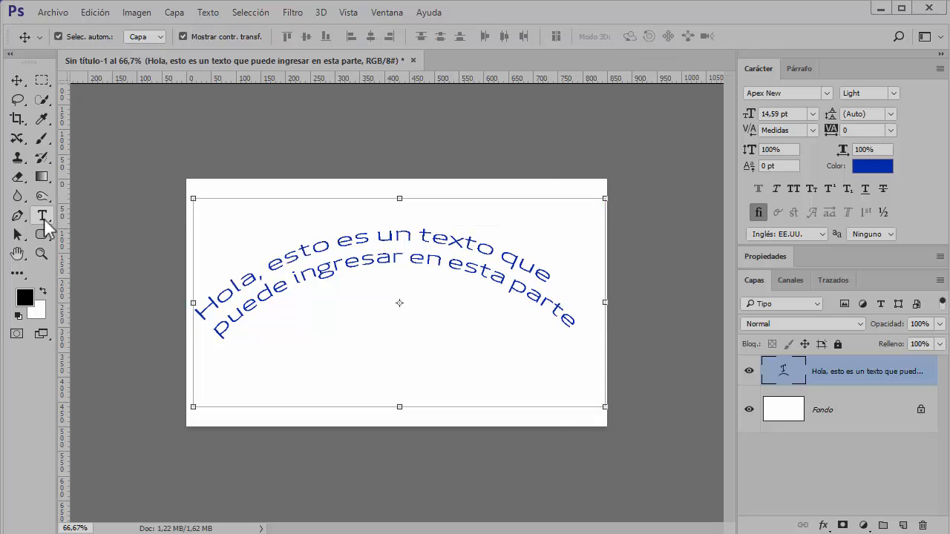
left_click(419, 318)
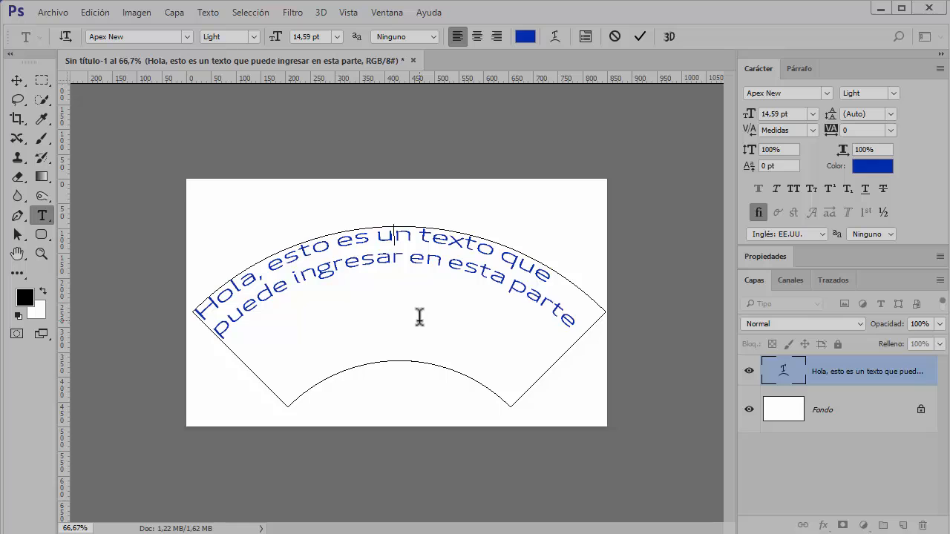
key("ctrl+a")
key("BackSpace")
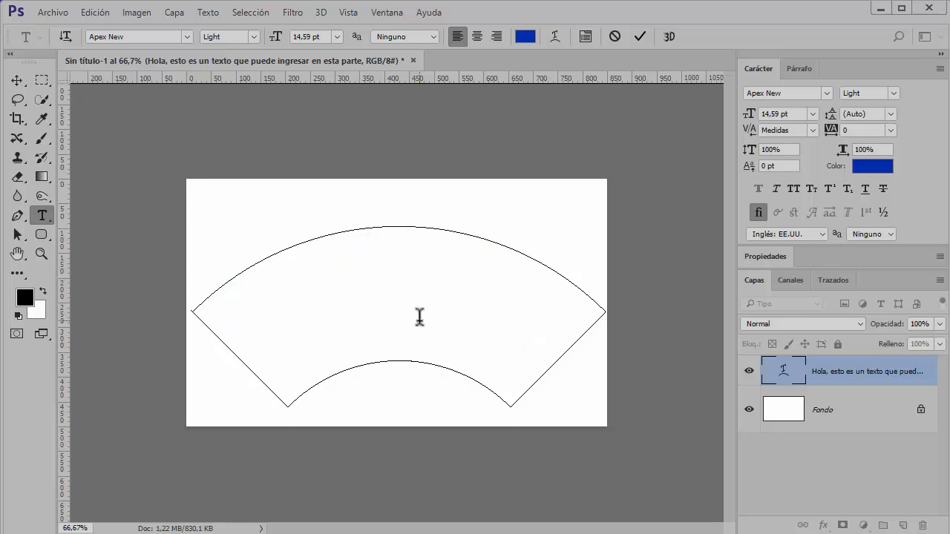
left_click(204, 13)
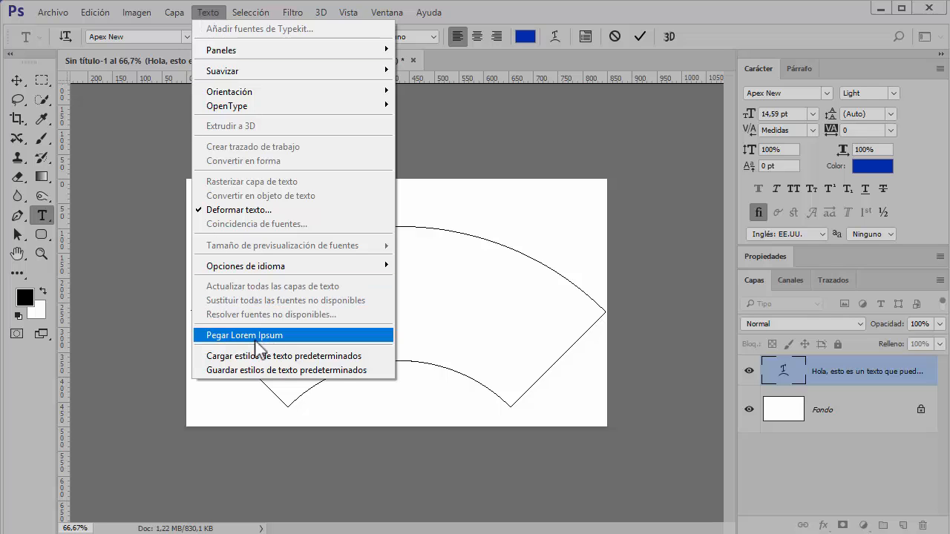
left_click(260, 338)
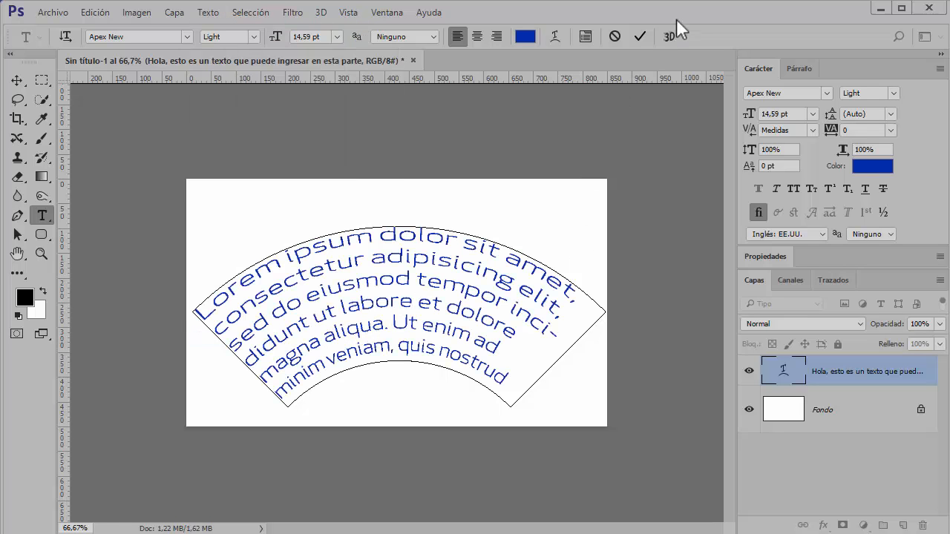
left_click(639, 37)
left_click(18, 80)
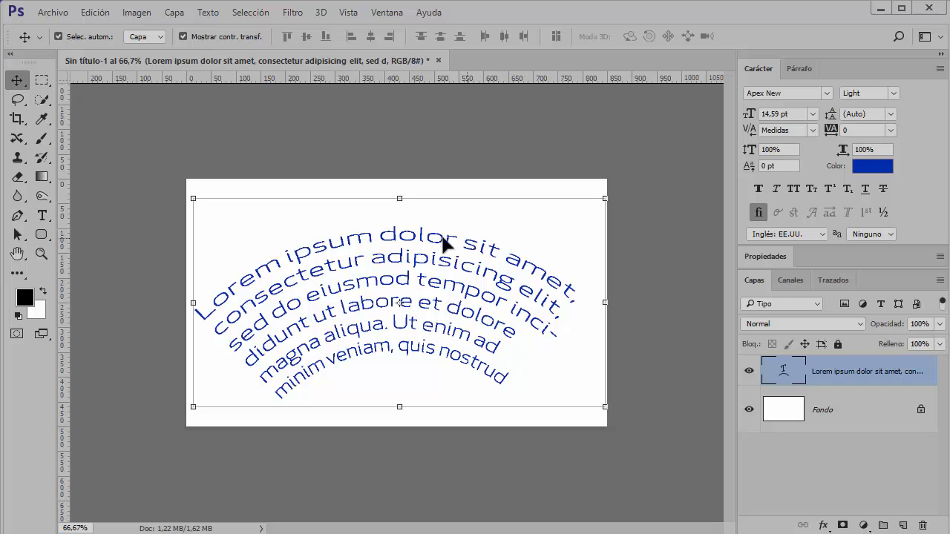
Step: Select all the arched Lorem Ipsum text and change its warp style to Arco inferior, moving the warp dialog clear of the text
left_click(42, 215)
left_click(303, 289)
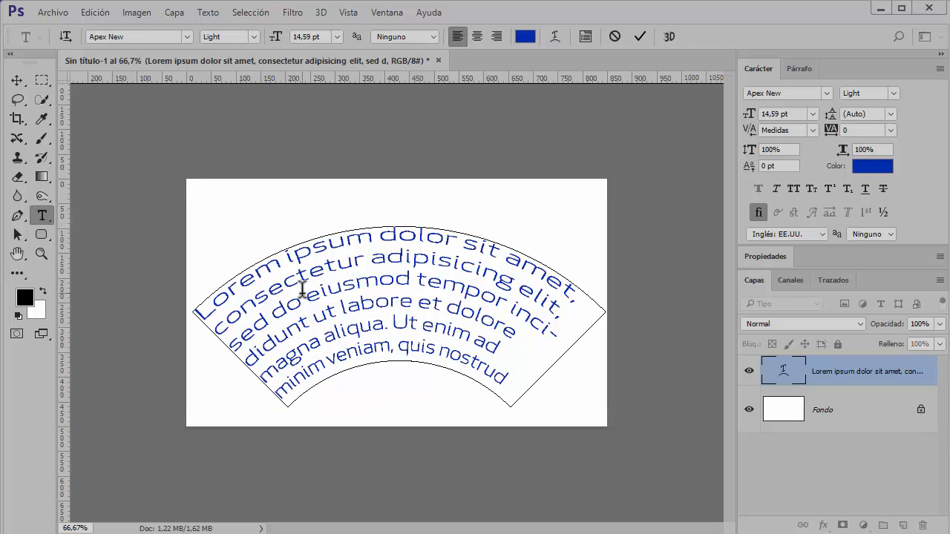
key("ctrl+a")
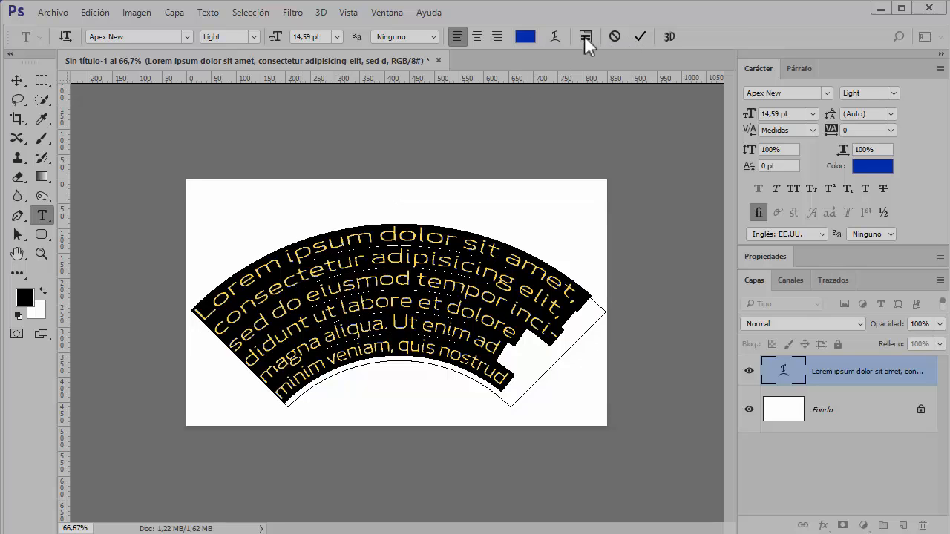
left_click(554, 36)
left_click(526, 147)
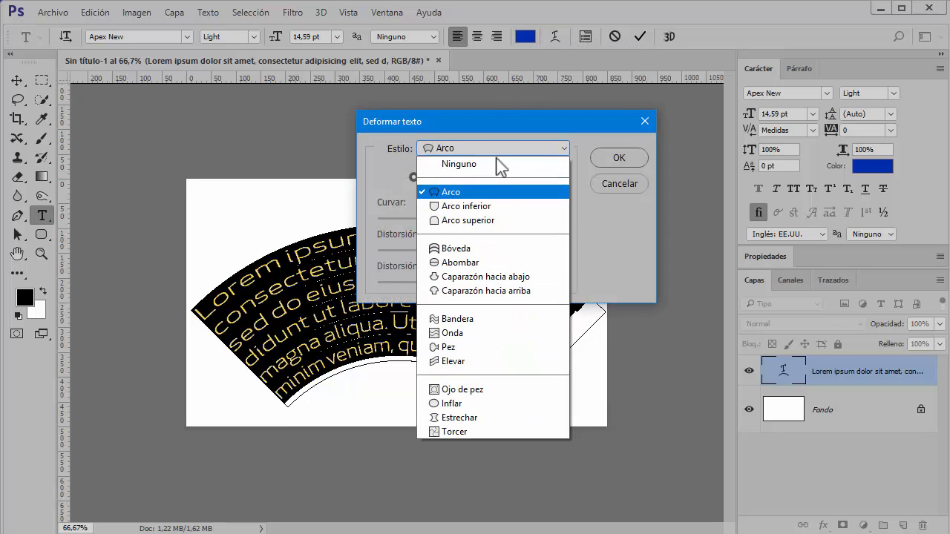
left_click(475, 205)
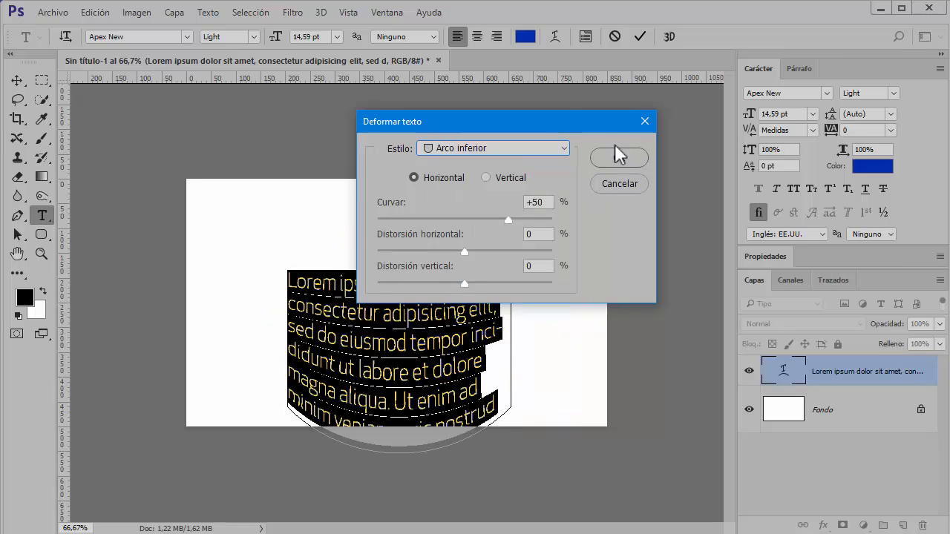
left_click_drag(558, 121, 741, 81)
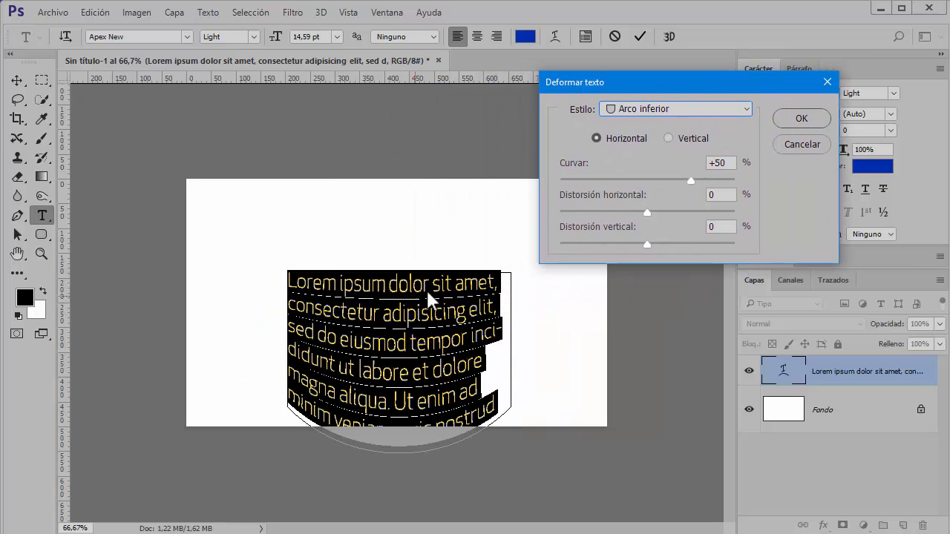
Step: Preview the Arco superior and Bandera warp styles on the selected text and apply the Pez style with horizontal +50% bend
left_click(707, 109)
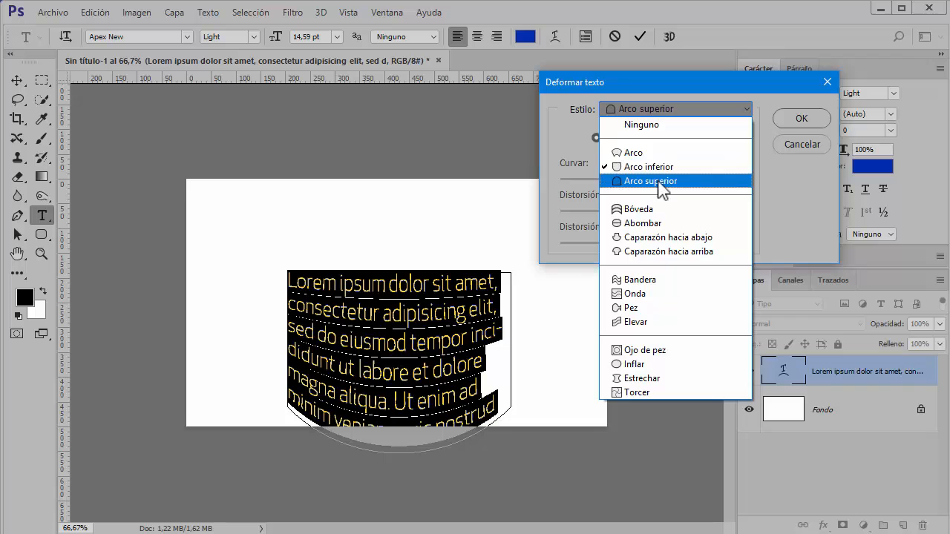
left_click(663, 187)
left_click(721, 111)
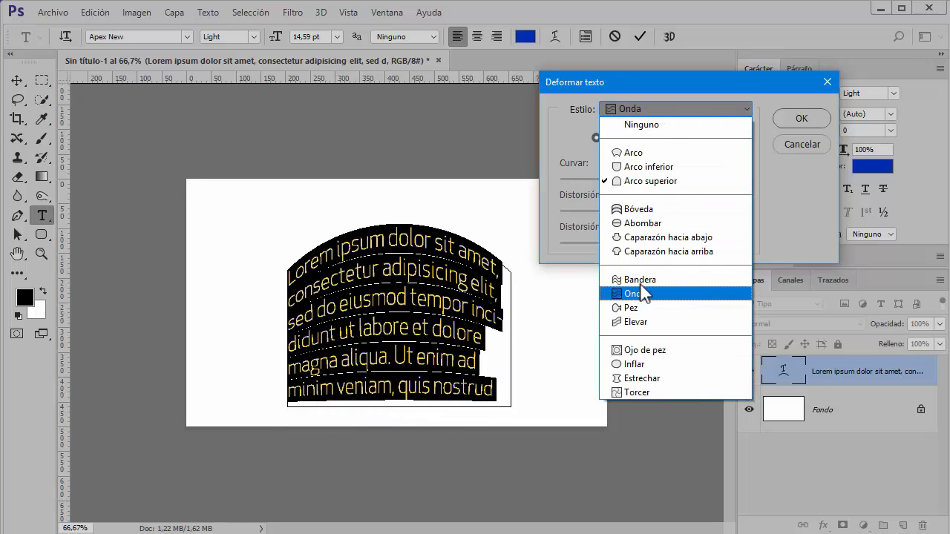
left_click(641, 279)
left_click(722, 110)
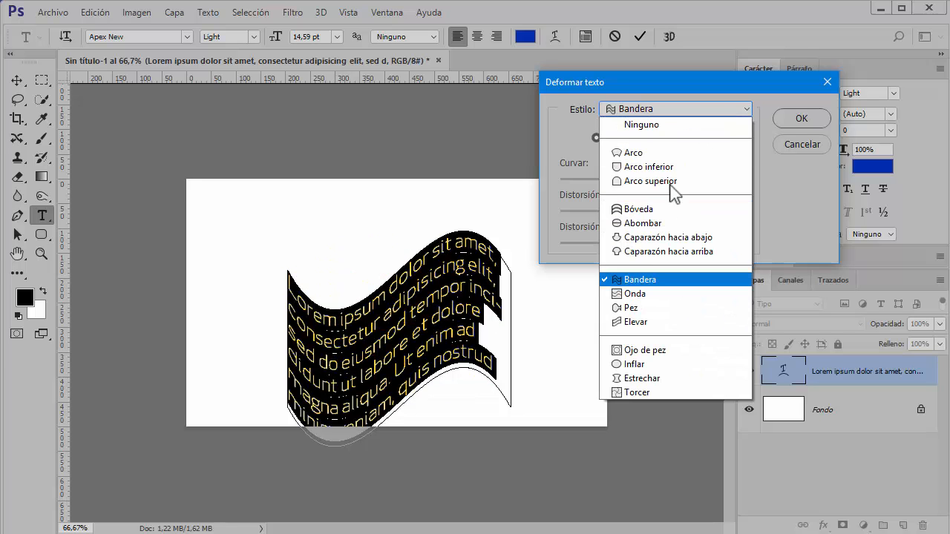
left_click(648, 305)
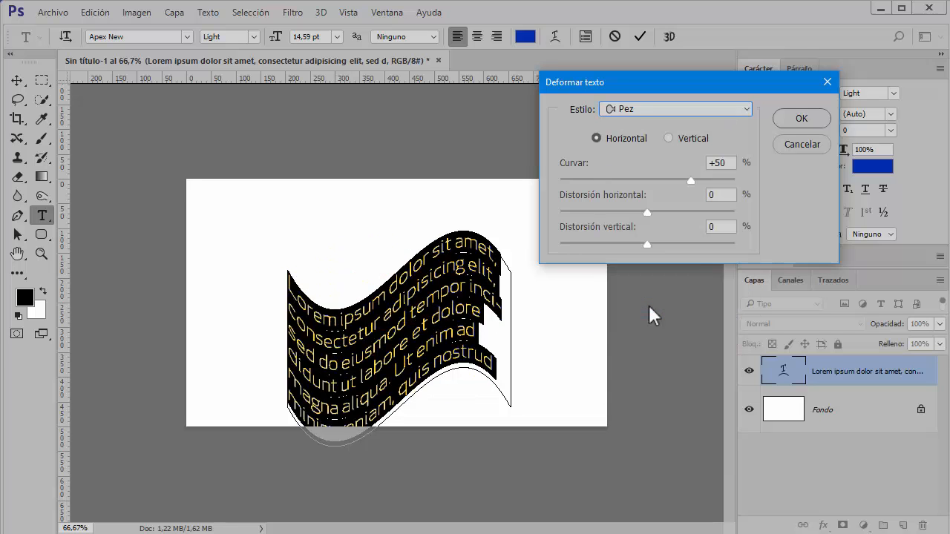
left_click(794, 120)
Step: Shift the fish-warped text upward on the canvas and delete its layer
left_click(17, 80)
left_click_drag(371, 280, 371, 222)
key("Delete")
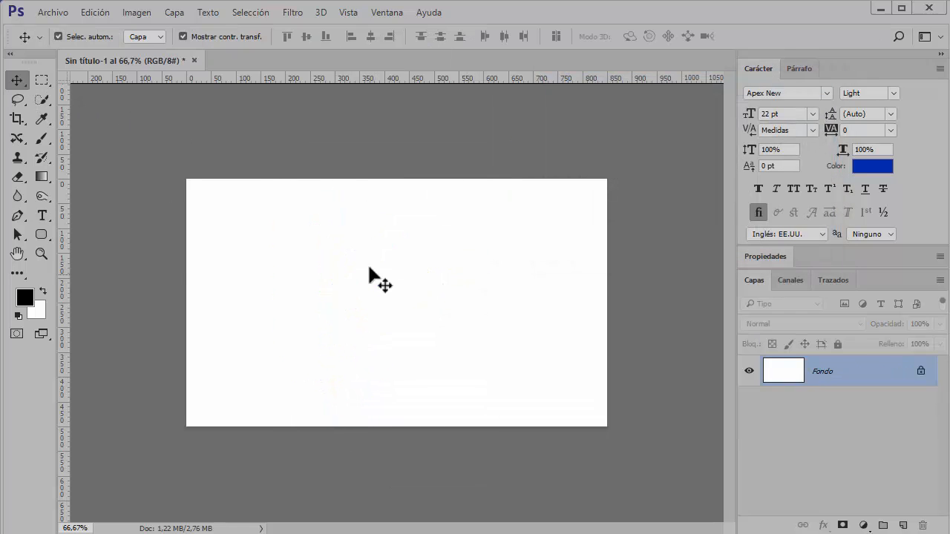
Step: Draw a paragraph text box over most of the blank canvas and fill it with Lorem Ipsum placeholder text
left_click(43, 214)
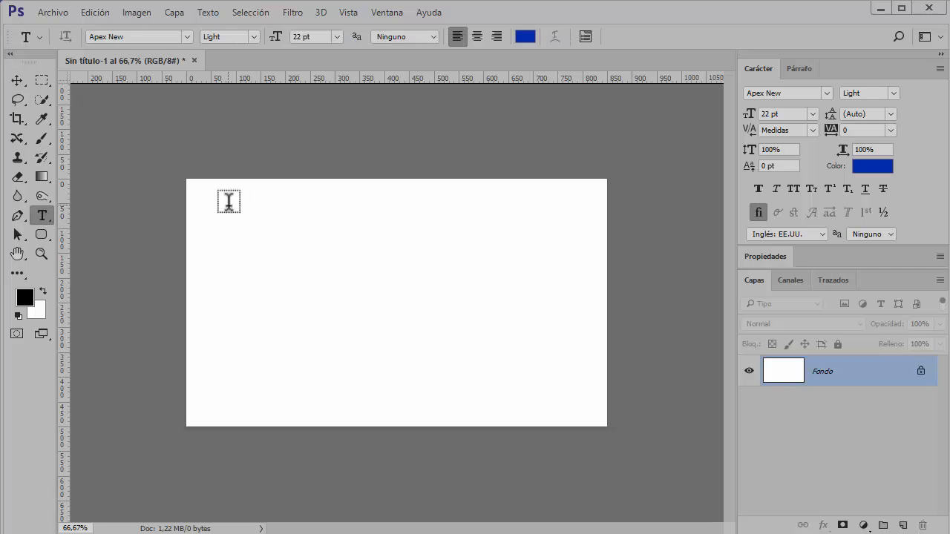
left_click_drag(228, 205, 578, 405)
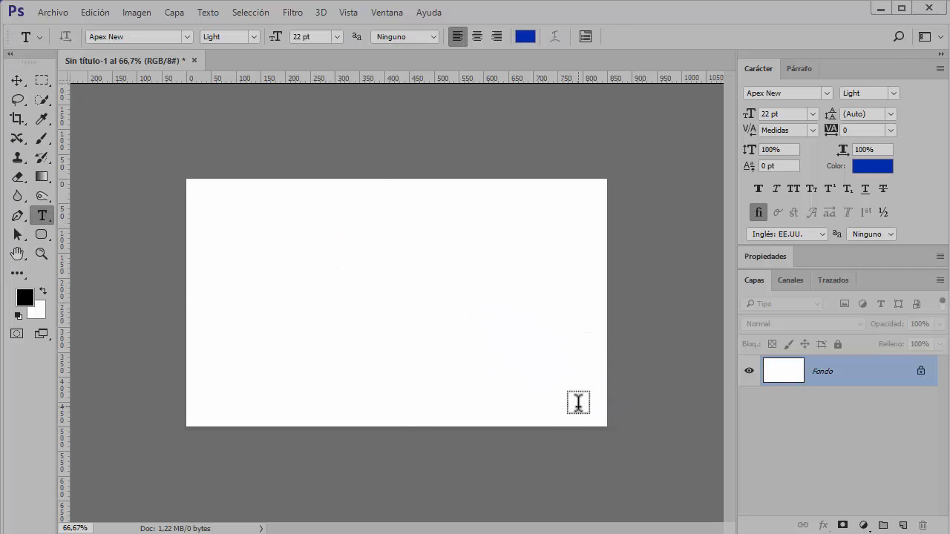
left_click(210, 12)
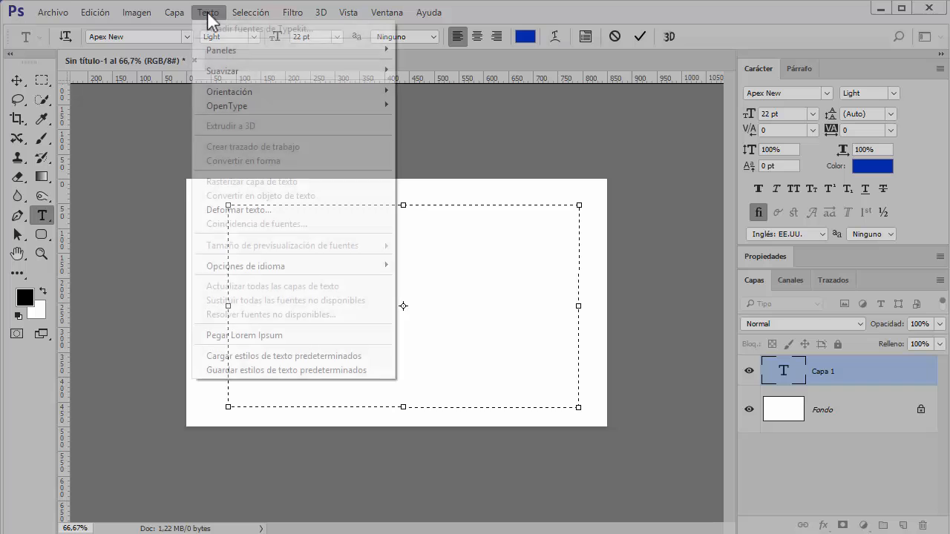
left_click(276, 334)
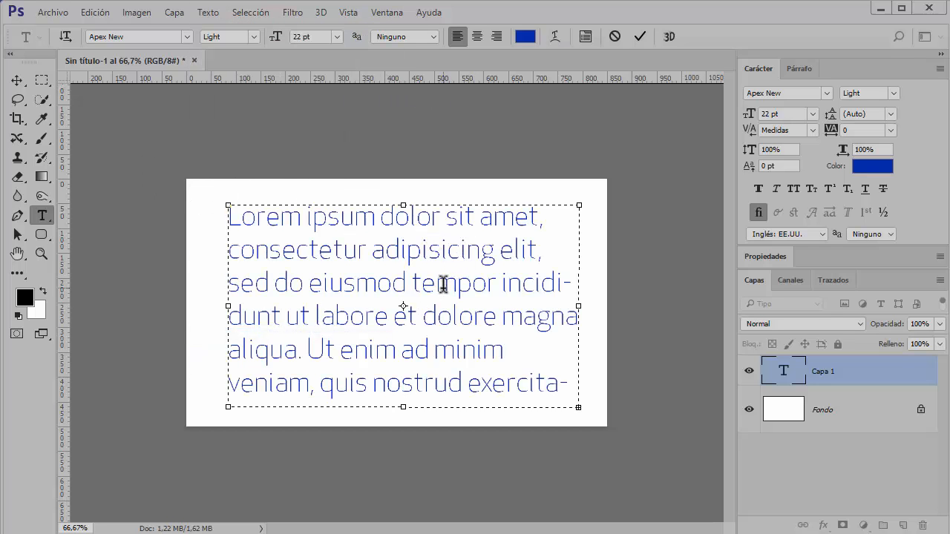
key("ctrl+a")
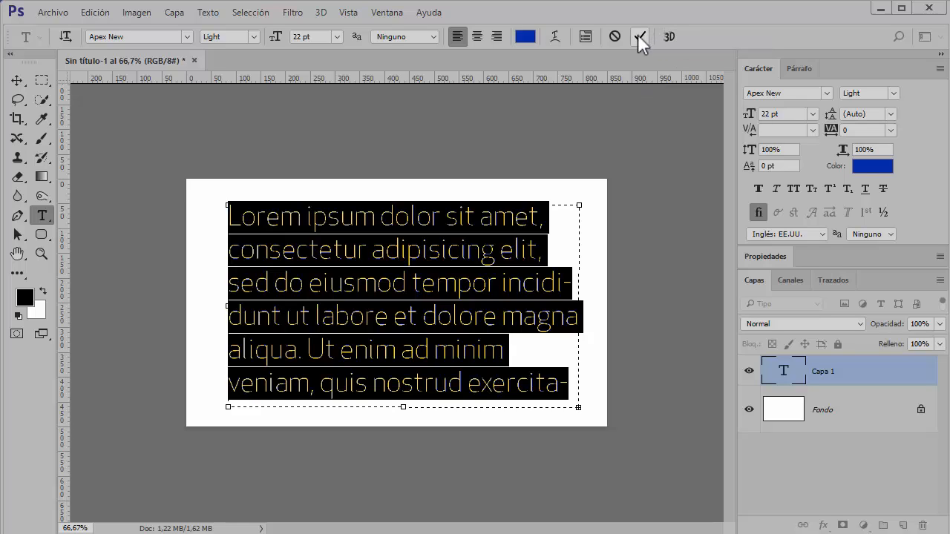
left_click(432, 248)
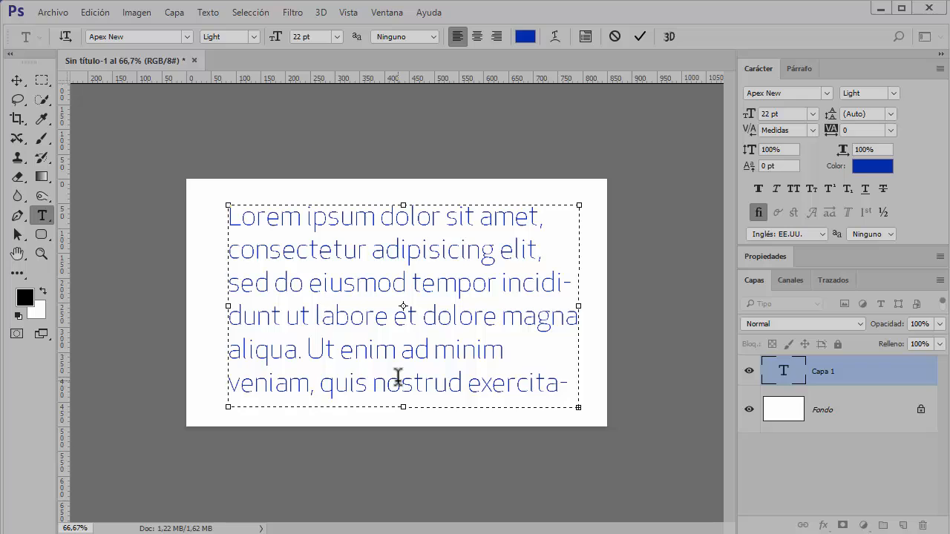
Step: End the placeholder text with a period after "veniam", delete the rest of the text, and cancel the text edit
type(".")
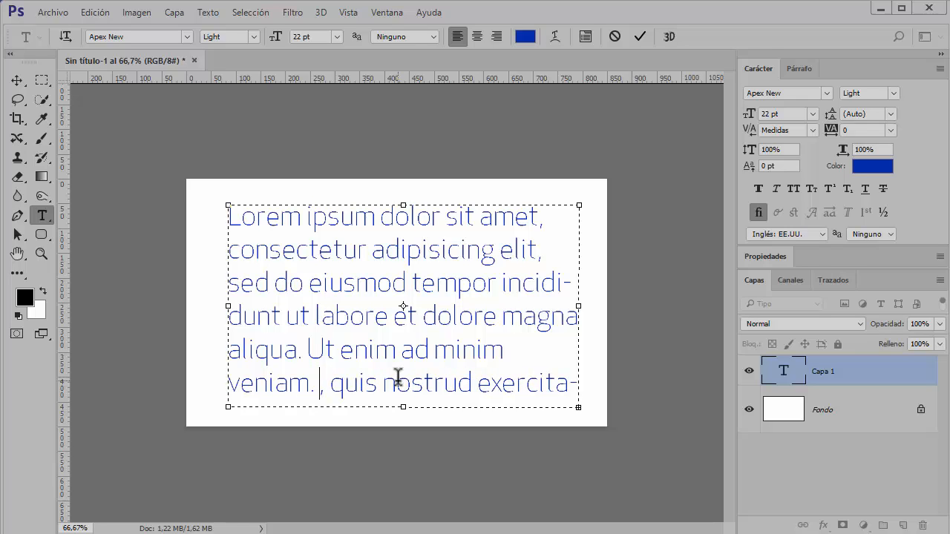
key("shift+End")
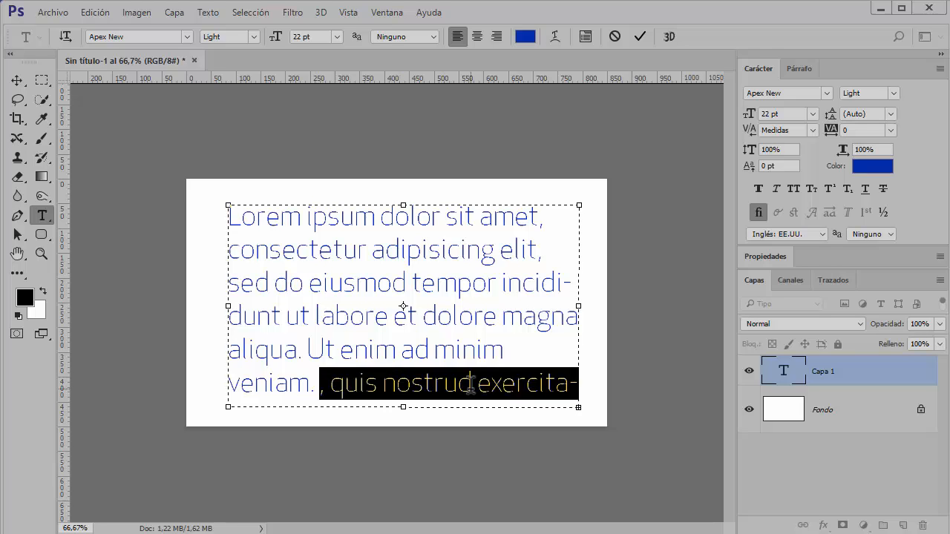
key("Delete")
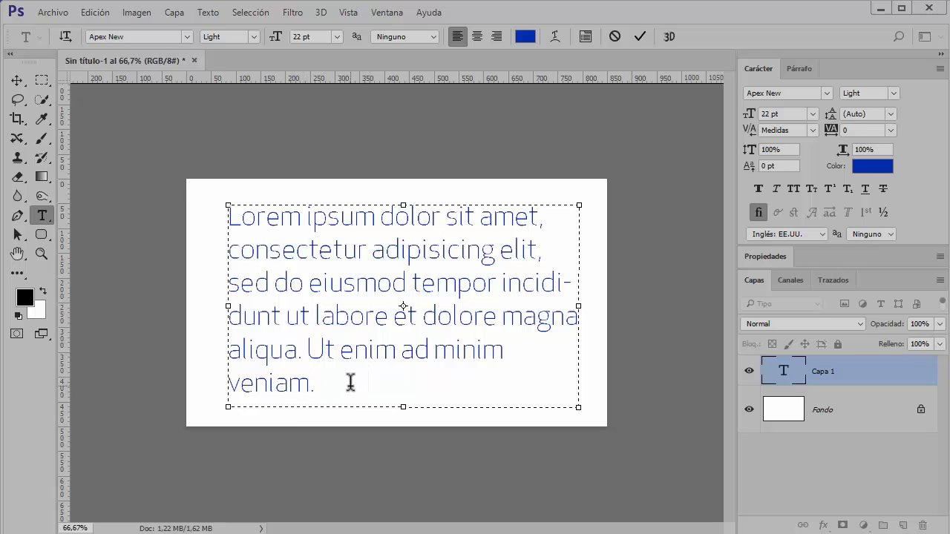
left_click(615, 36)
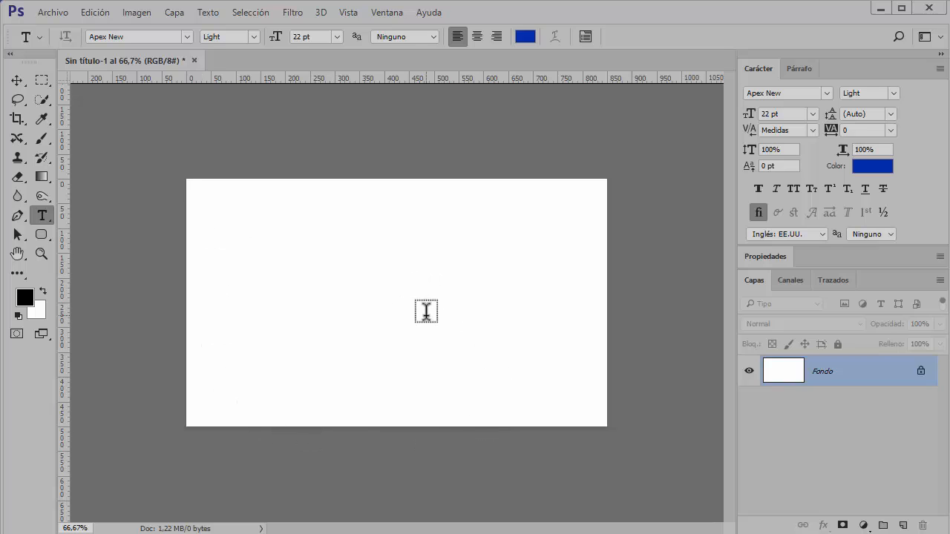
Step: Restore the deleted fish-warped text layer and delete it again
key("ctrl+z")
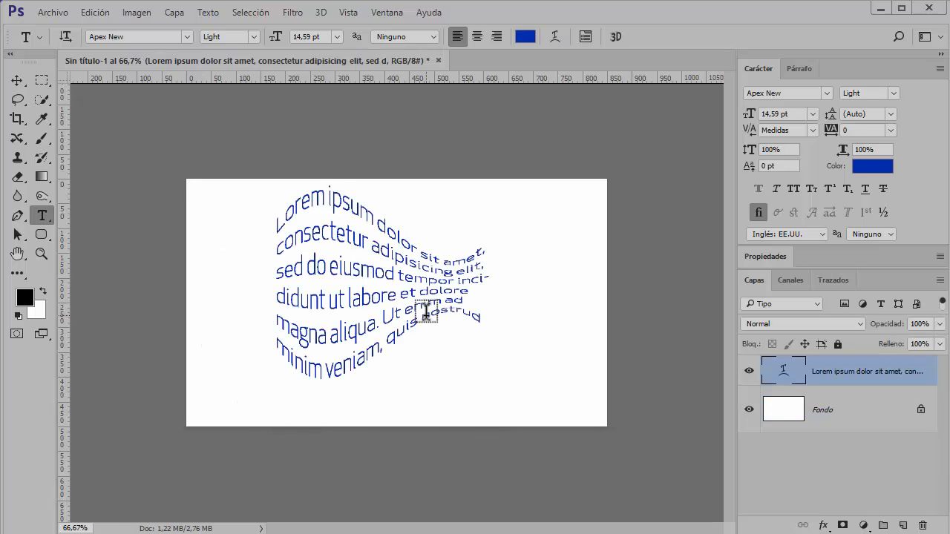
left_click(374, 273)
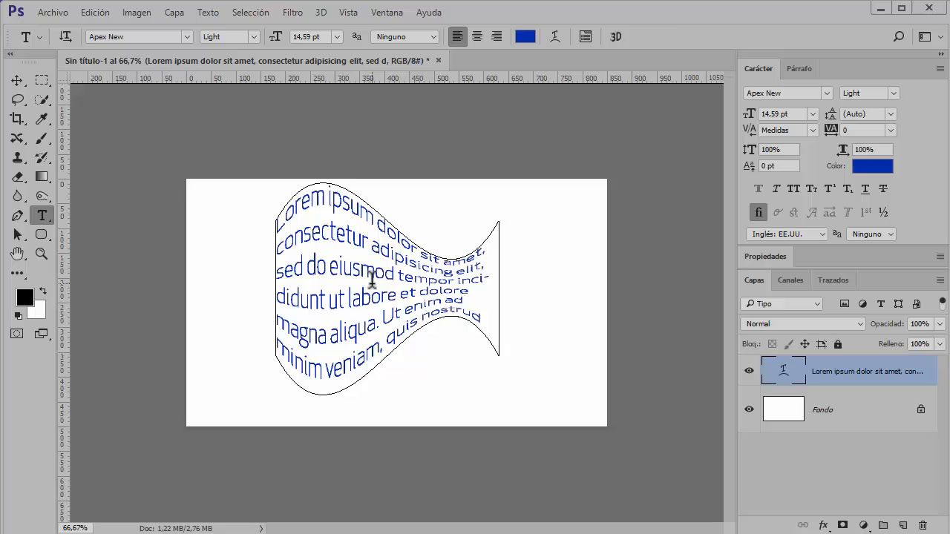
left_click(15, 82)
key("Delete")
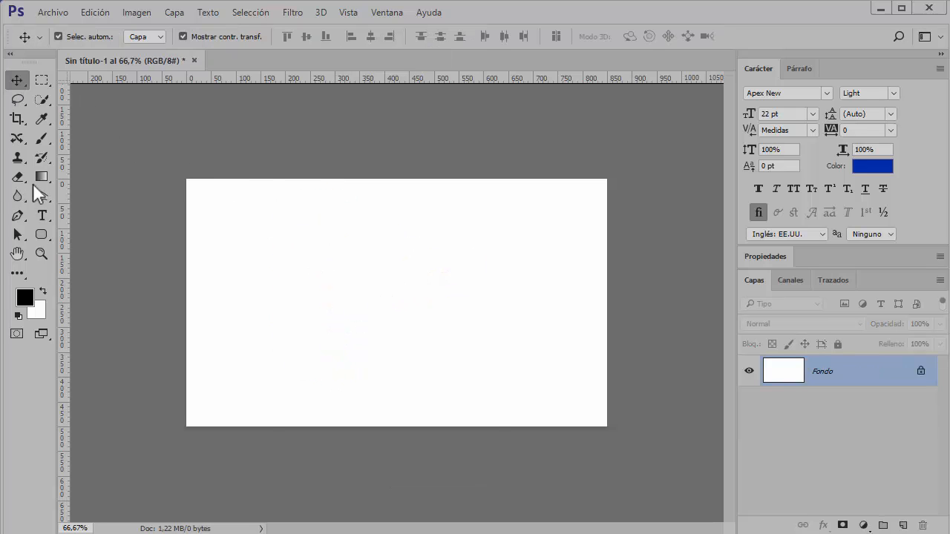
Step: Draw a new paragraph text box covering most of the canvas and paste Lorem Ipsum placeholder text into it
left_click(40, 215)
left_click_drag(216, 196, 580, 411)
left_click(207, 12)
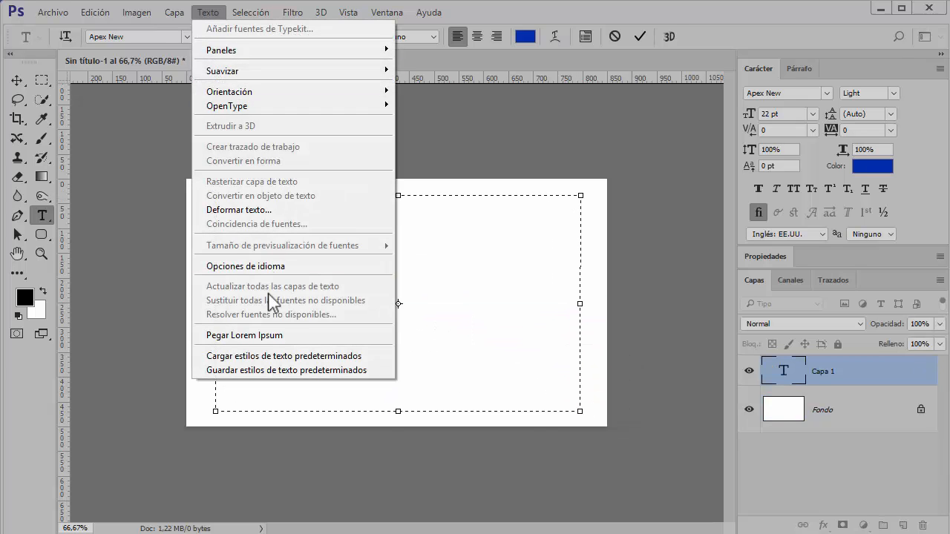
left_click(272, 336)
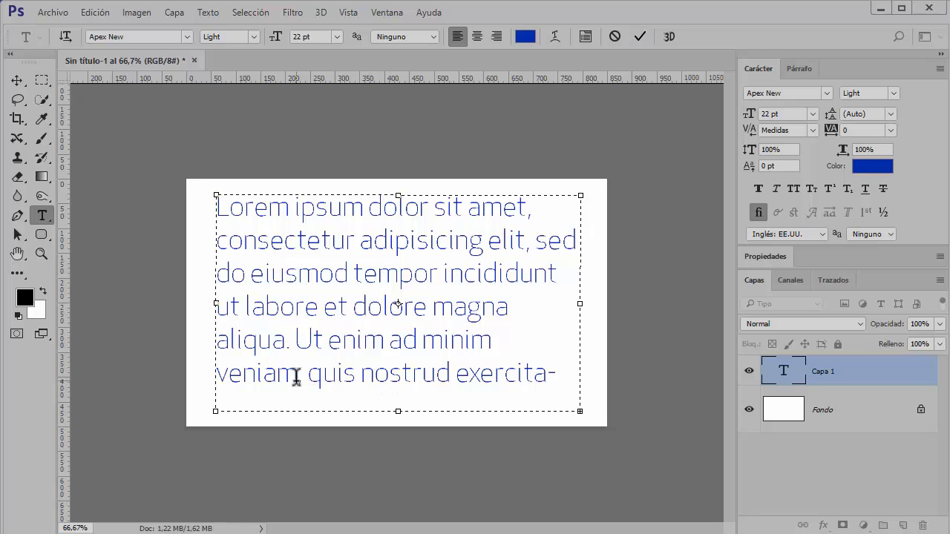
Step: End the paragraph with a period after "veniam", delete the remaining text, and commit the edit
type(".")
key("shift+End")
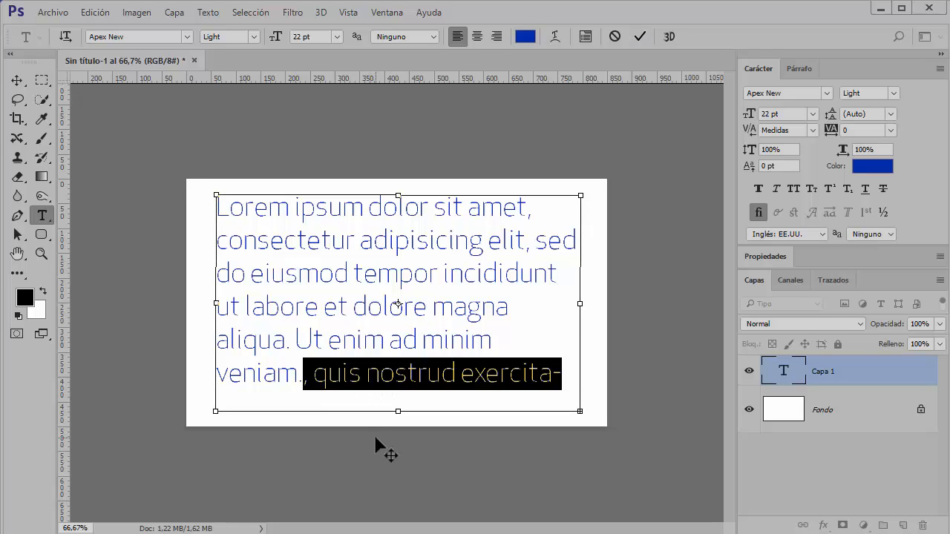
key("Delete")
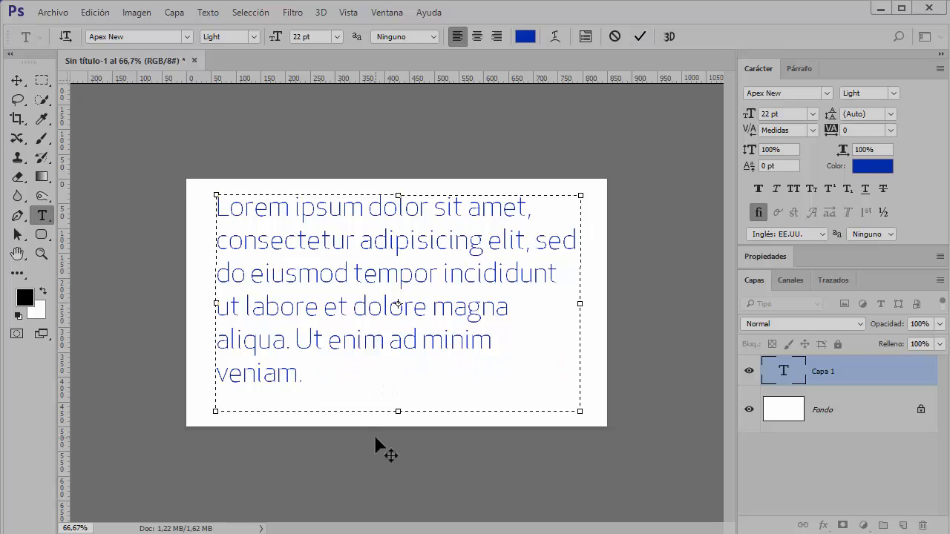
left_click(641, 35)
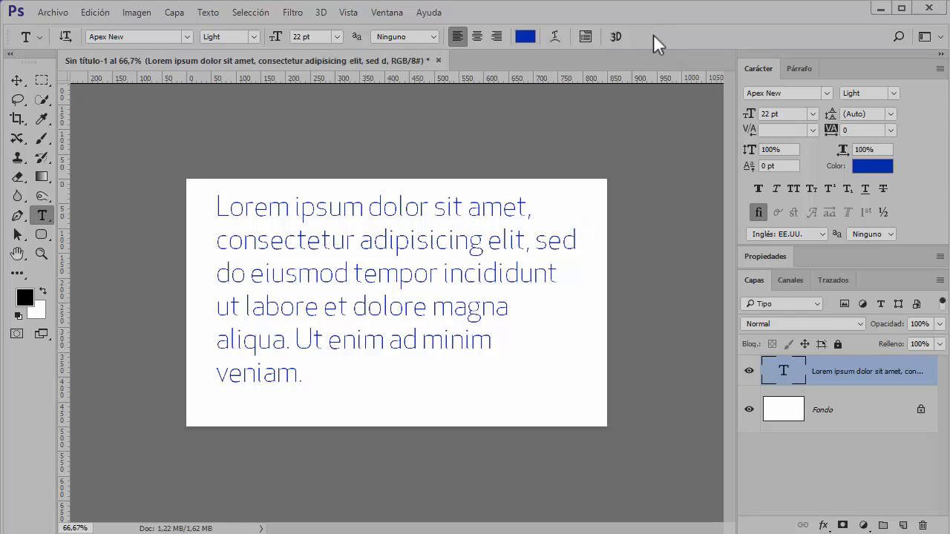
Step: Select the whole Lorem Ipsum paragraph, toggle the text formatting panels off and on, and display the paragraph settings
left_click(298, 276)
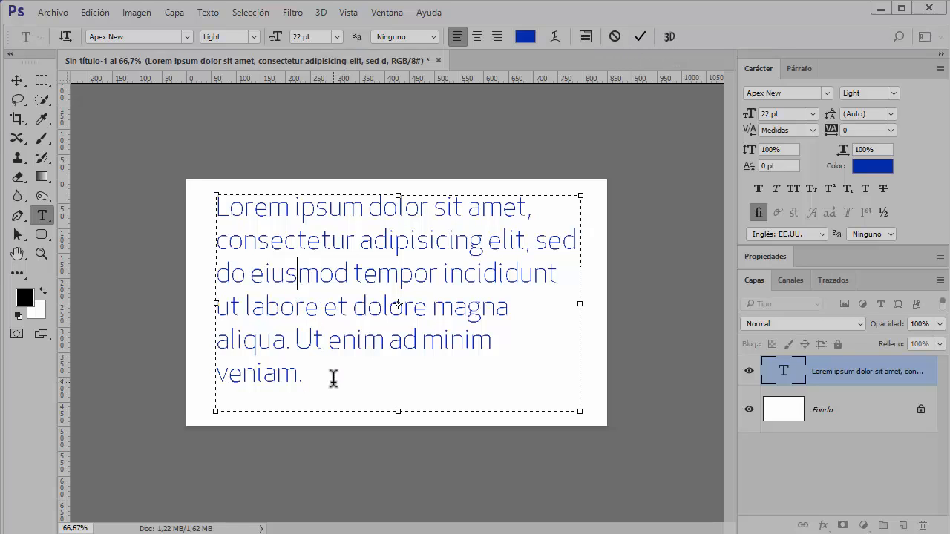
left_click_drag(333, 378, 201, 205)
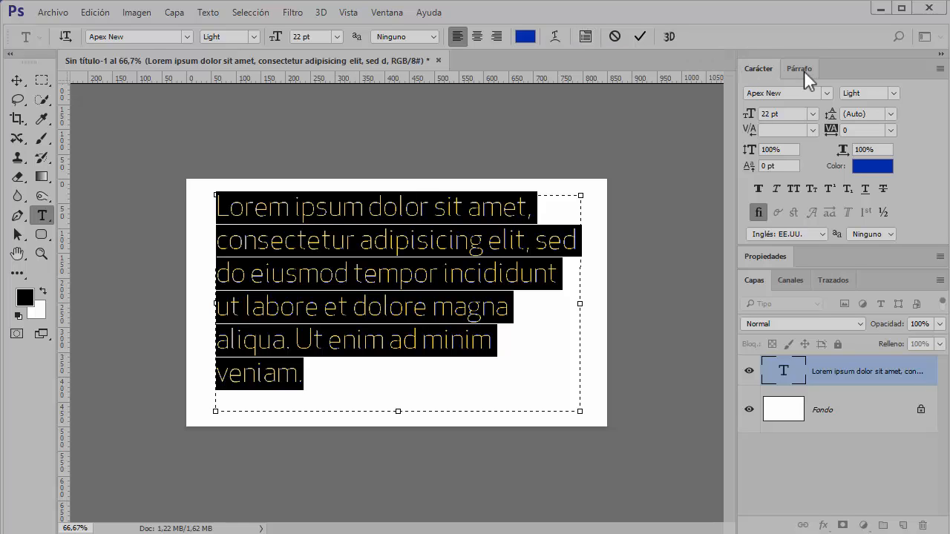
left_click(585, 37)
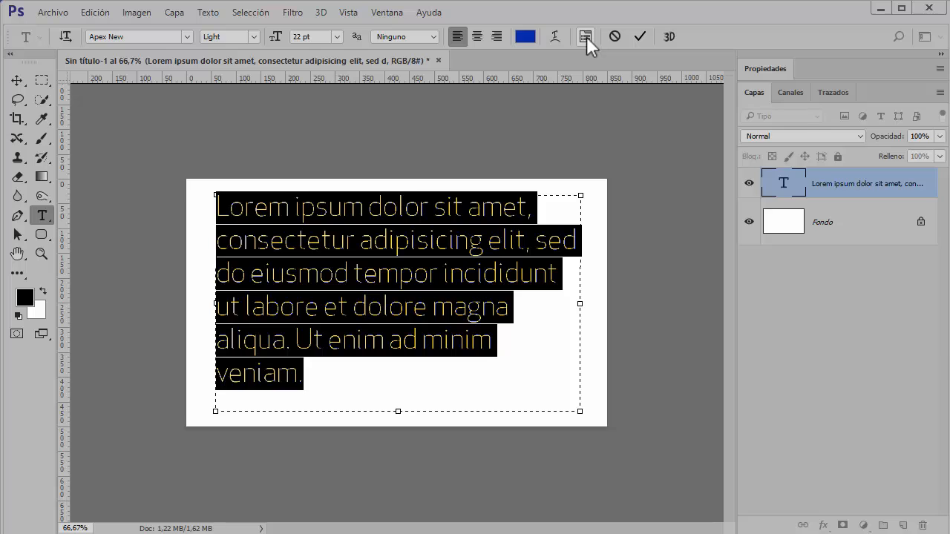
left_click(586, 36)
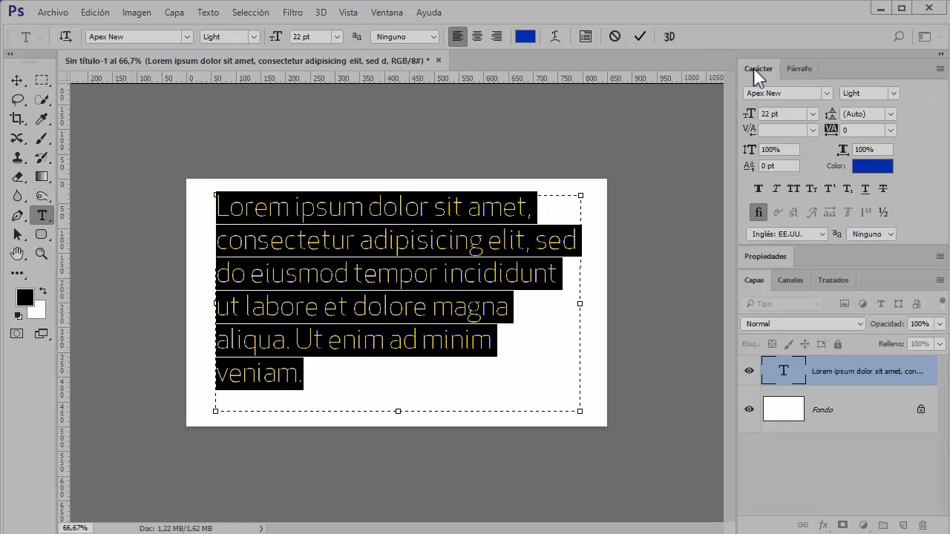
left_click(805, 65)
left_click(587, 37)
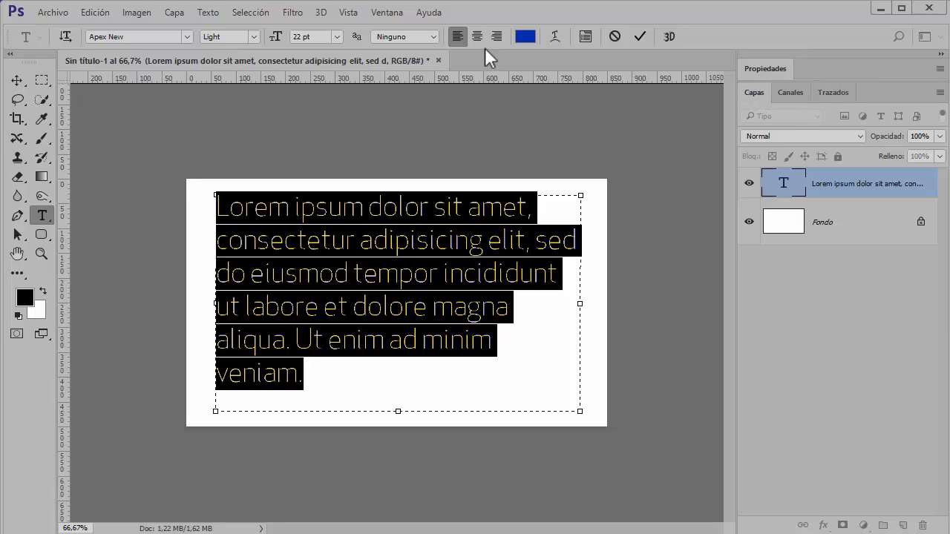
left_click(584, 35)
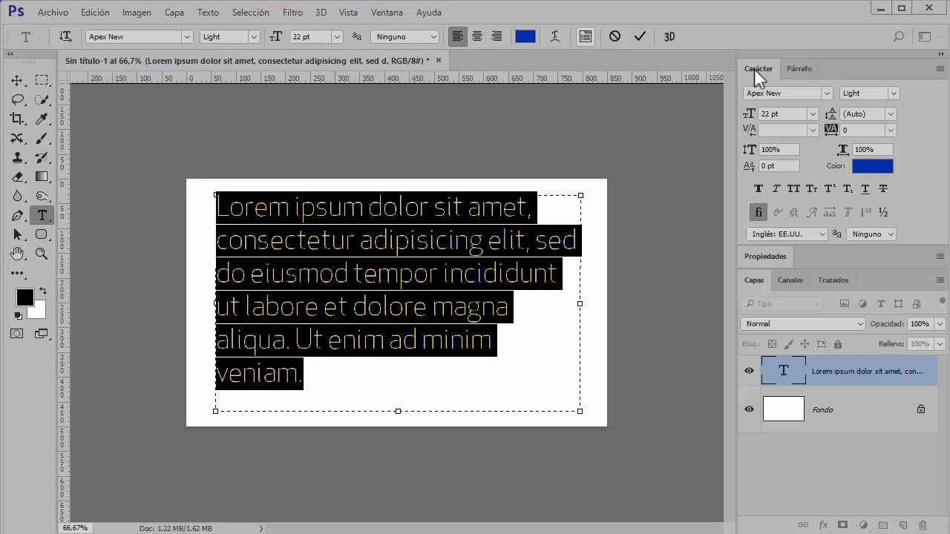
left_click(805, 69)
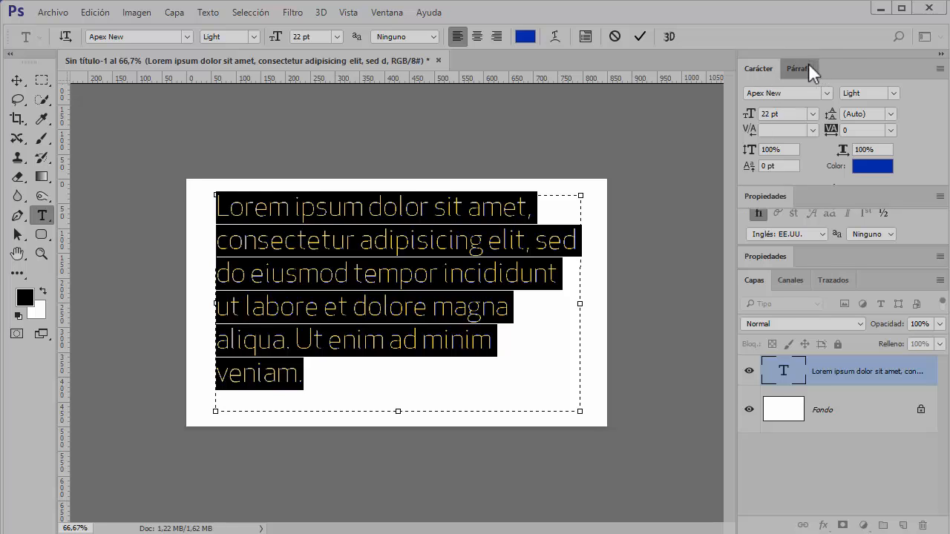
Step: Display the character settings, leave text editing, and move the Lorem Ipsum paragraph slightly up and to the left
left_click(763, 68)
left_click(372, 18)
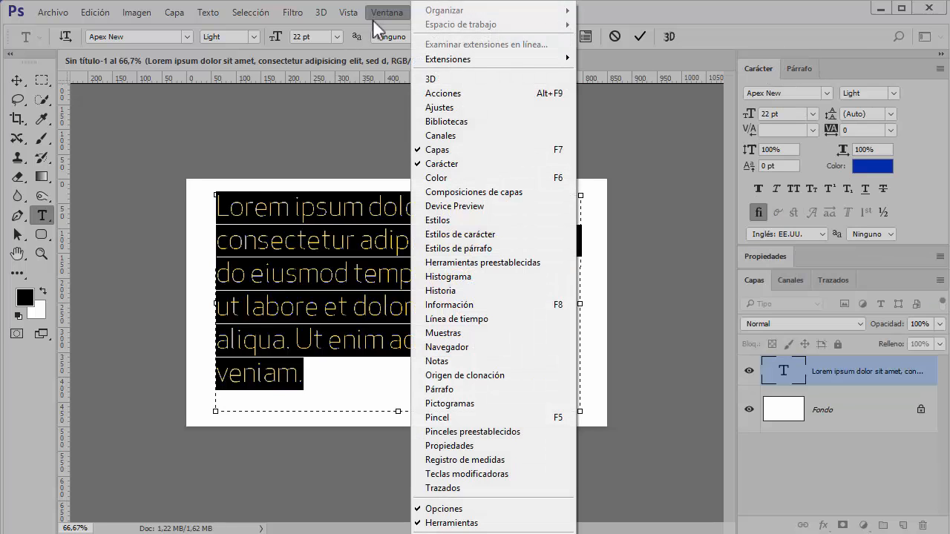
left_click(645, 2)
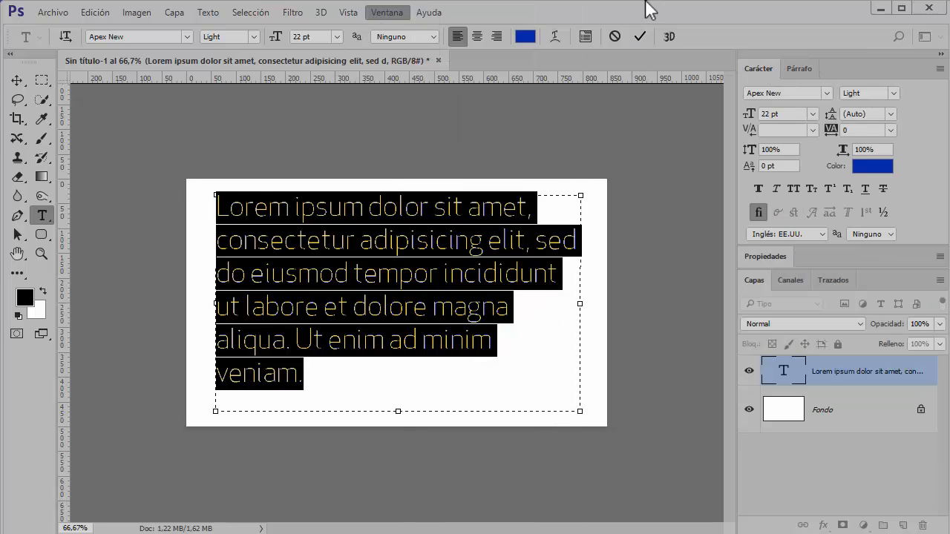
left_click(17, 81)
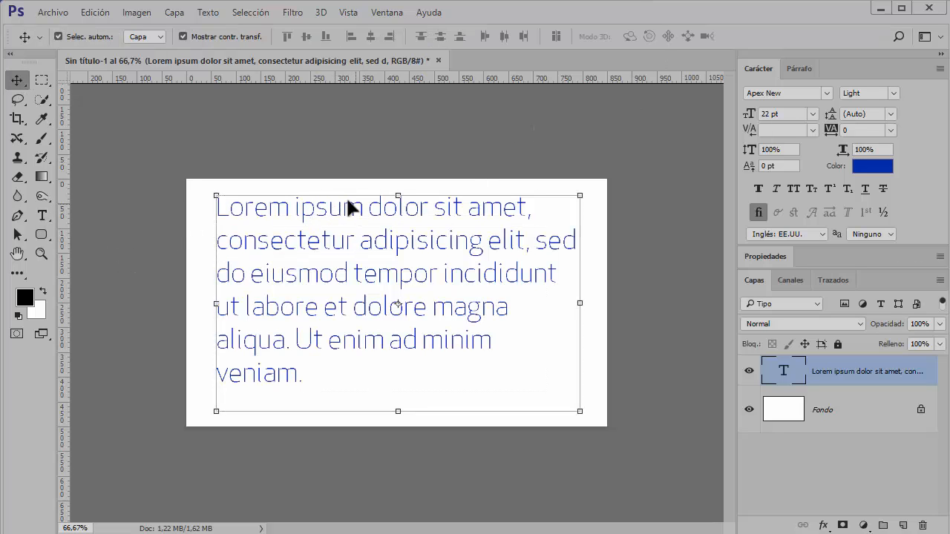
mouse_move(295, 212)
left_mouse_down()
mouse_move(314, 214)
mouse_move(292, 208)
left_mouse_up()
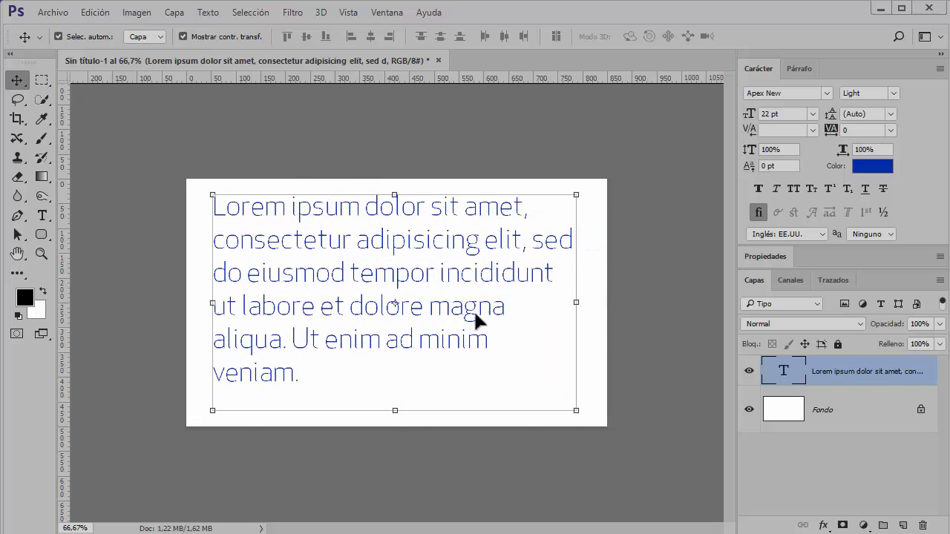
Step: Add a separate text layer reading HOLA and move it to the lower right of the canvas, below the paragraph
left_click(42, 216)
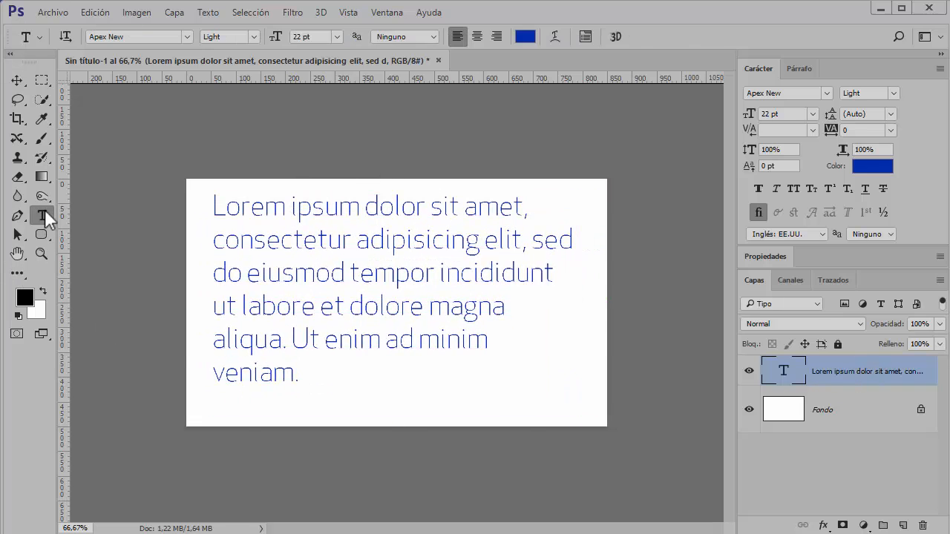
left_click(547, 390)
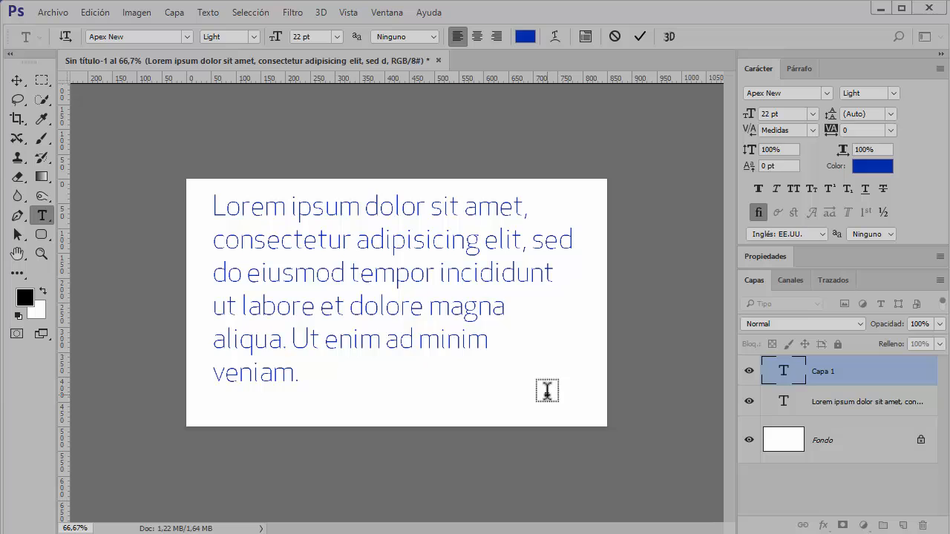
type("10")
type("LA")
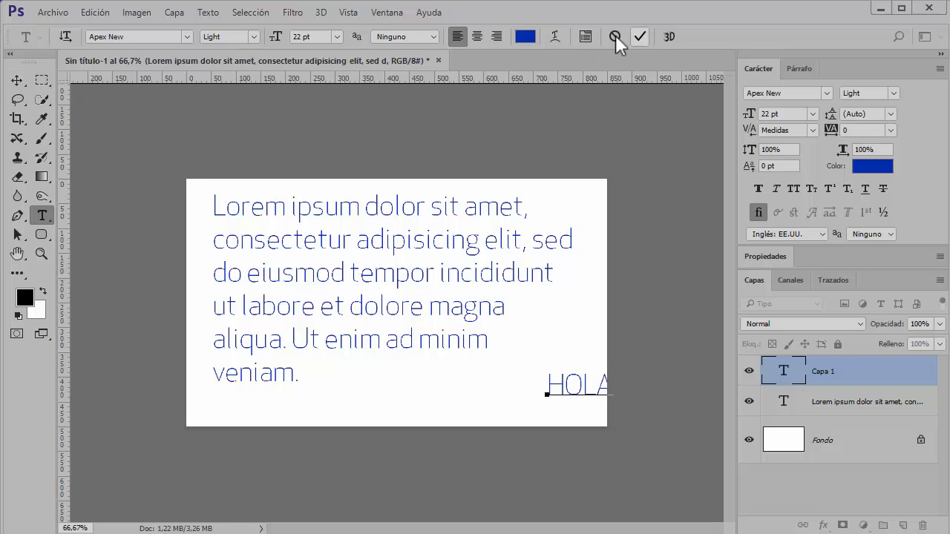
left_click(639, 36)
left_click(17, 81)
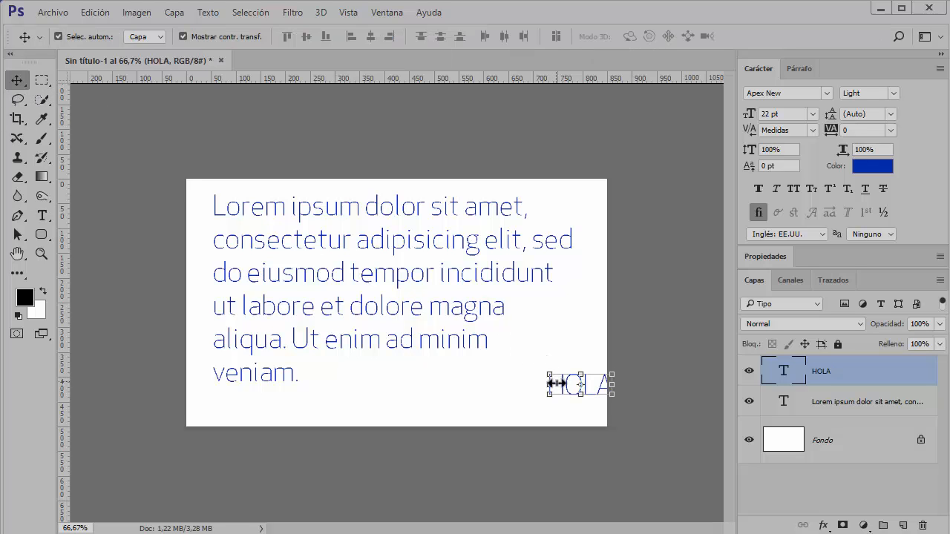
left_click_drag(558, 383, 513, 402)
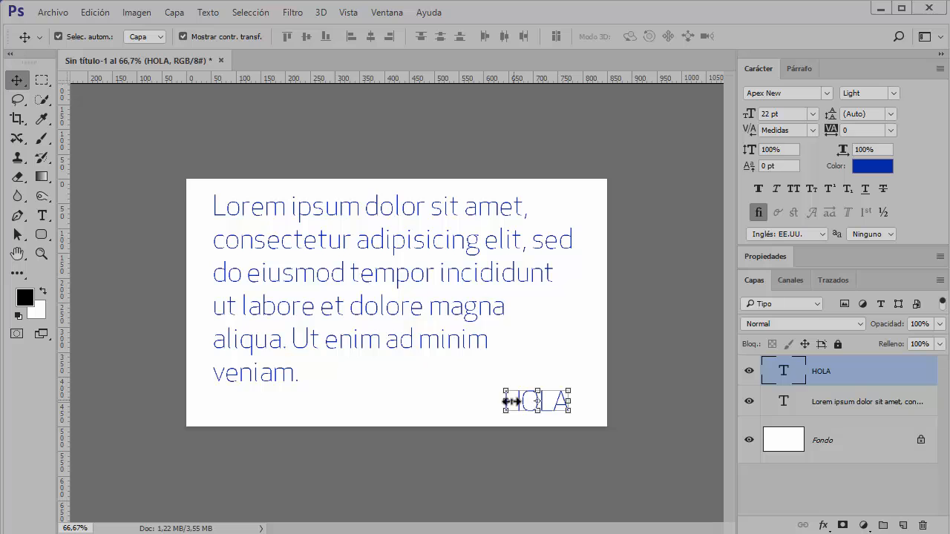
Step: Select the Lorem Ipsum layer, collapse the character settings, show its text layer properties, and set the box width to 600 px
left_click(816, 404)
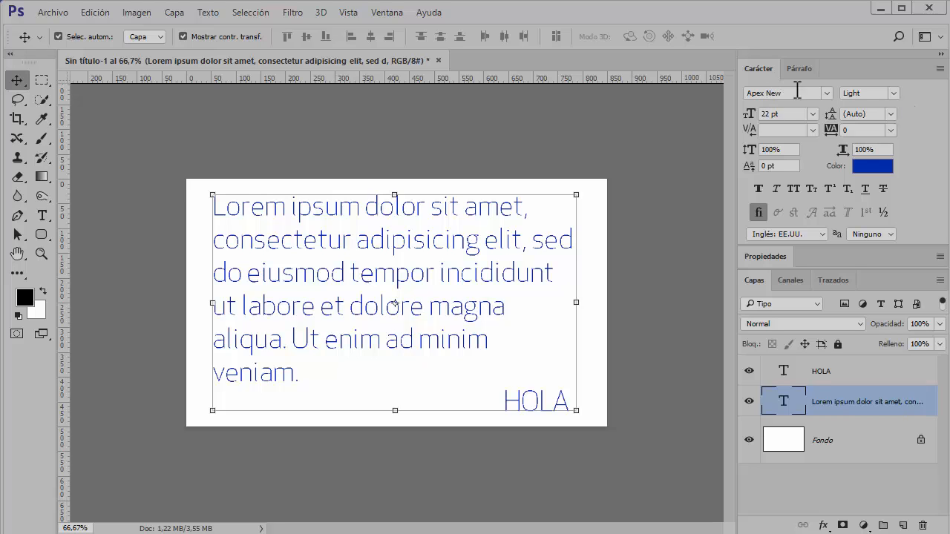
left_click(764, 71)
left_click(764, 97)
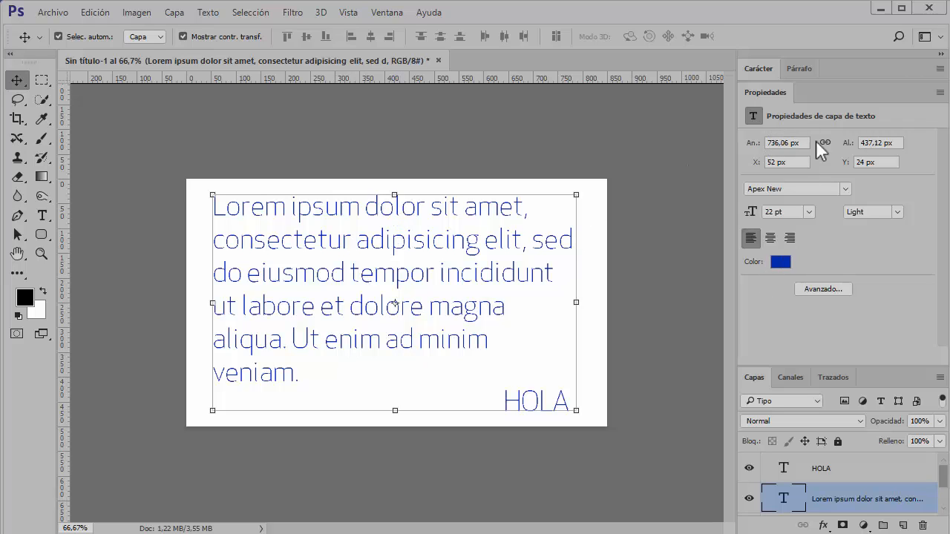
left_click_drag(809, 143, 735, 152)
type("600")
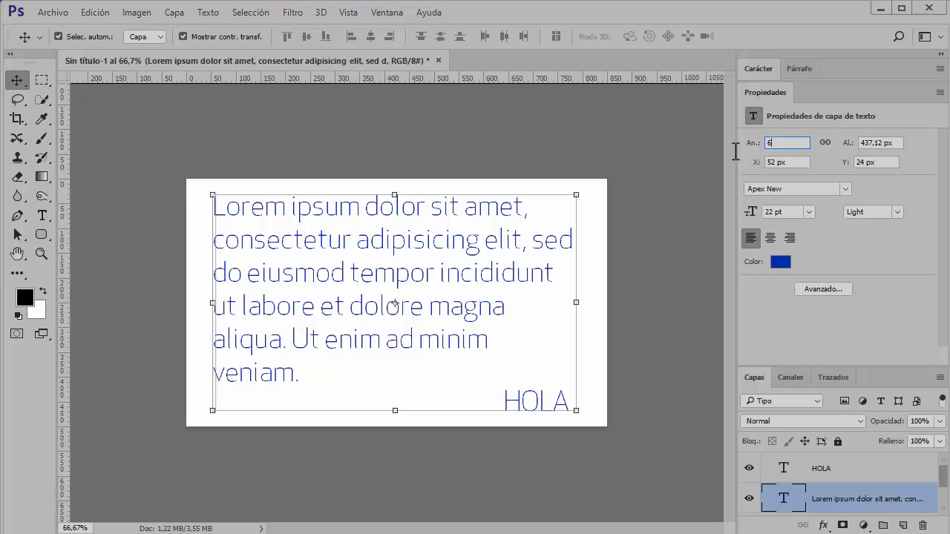
key("Tab")
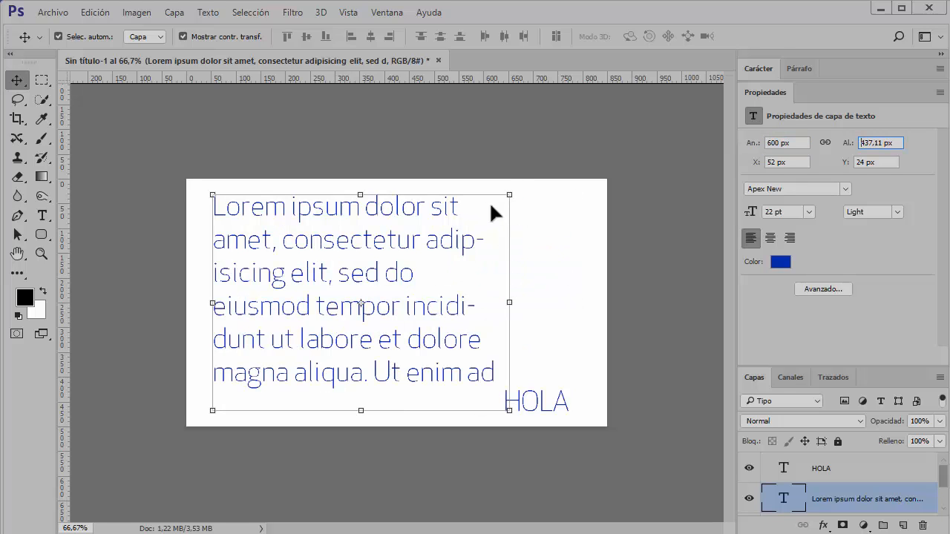
Step: Hide the HOLA text layer and reselect the Lorem Ipsum paragraph
left_click(567, 414)
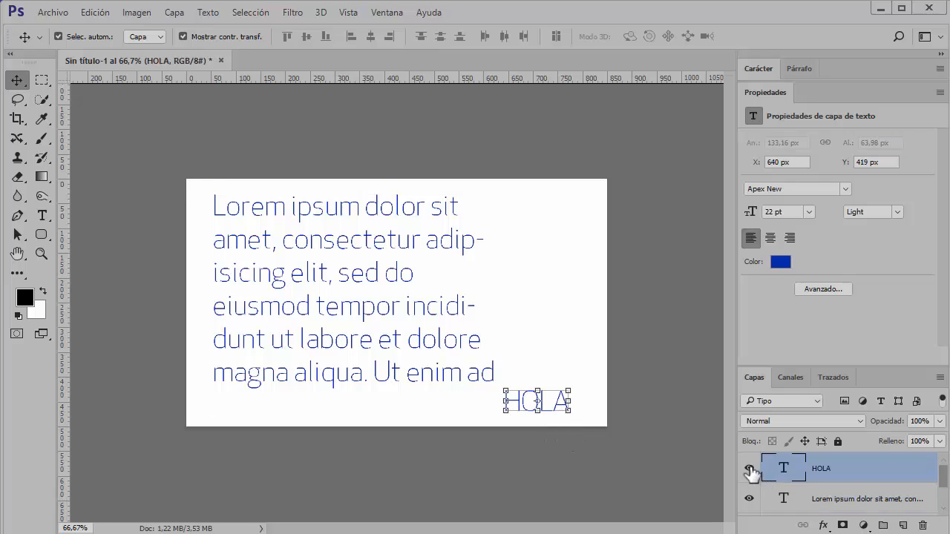
left_click(749, 469)
left_click(381, 254)
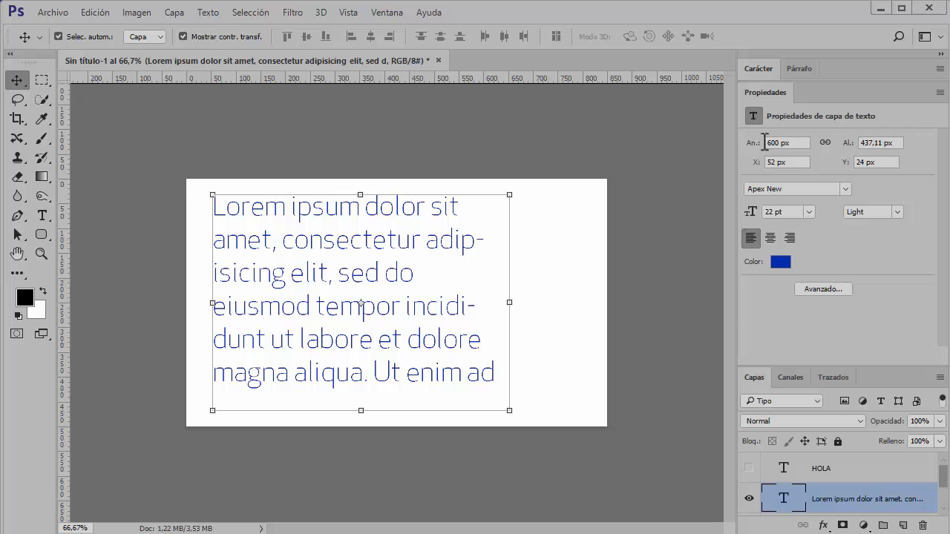
Step: Set the paragraph box height to 300 px and shift its position to X 107 px and Y 102 px
left_click_drag(896, 143, 849, 148)
type("300")
key("Return")
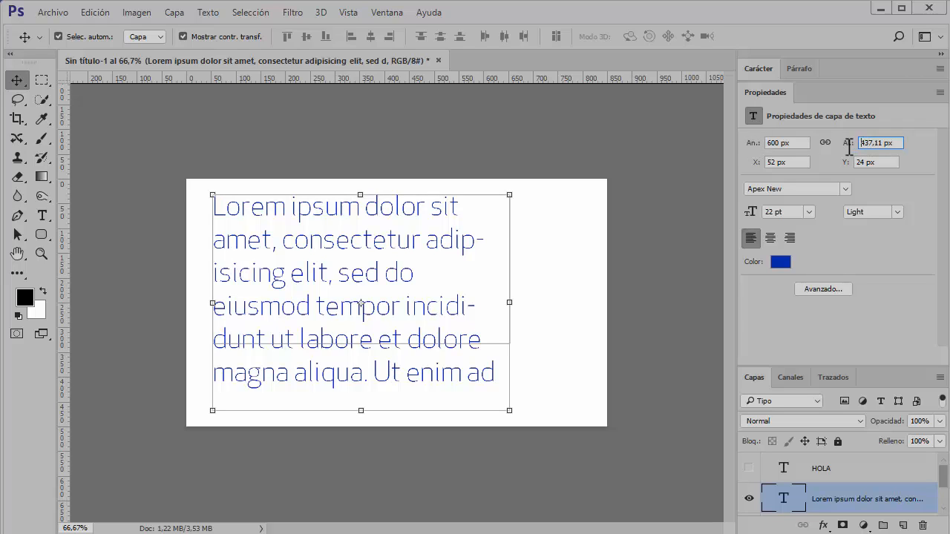
key("Tab")
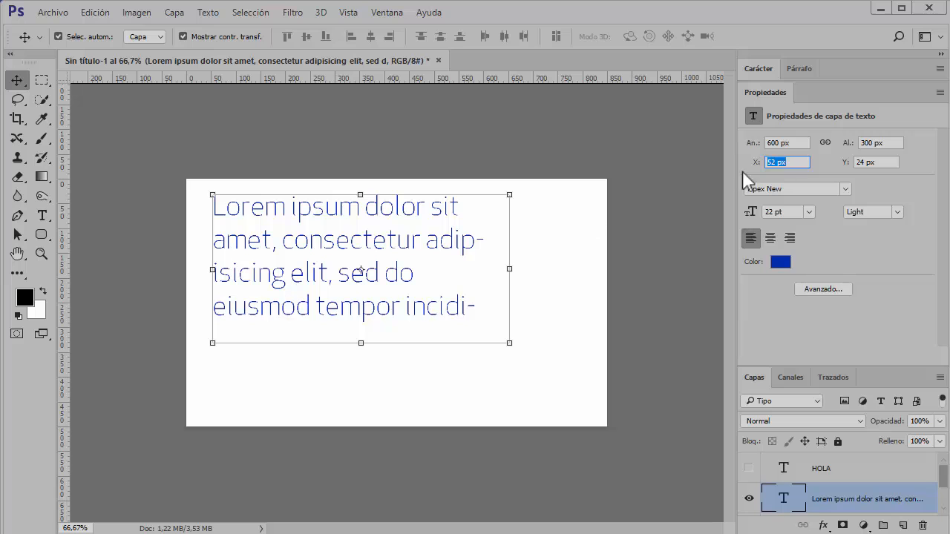
left_click_drag(754, 162, 794, 165)
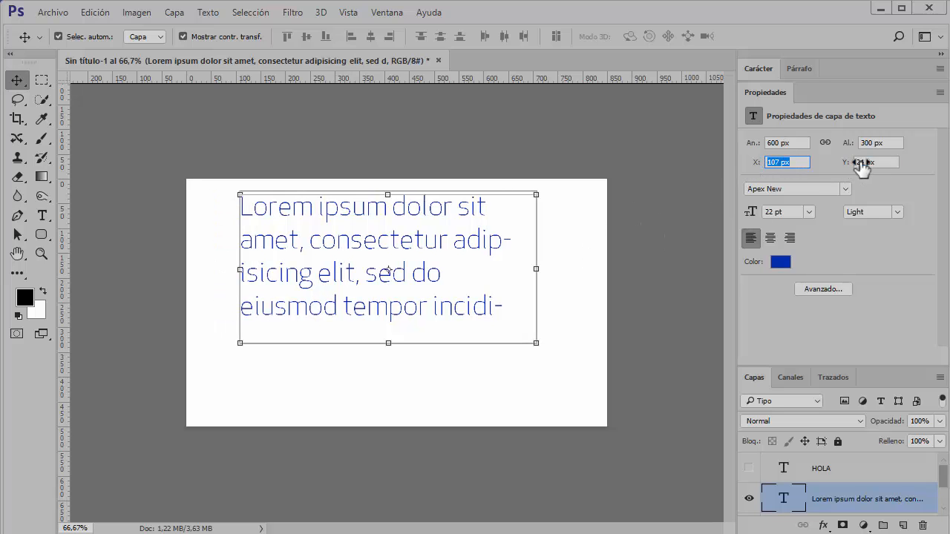
left_click_drag(857, 163, 899, 165)
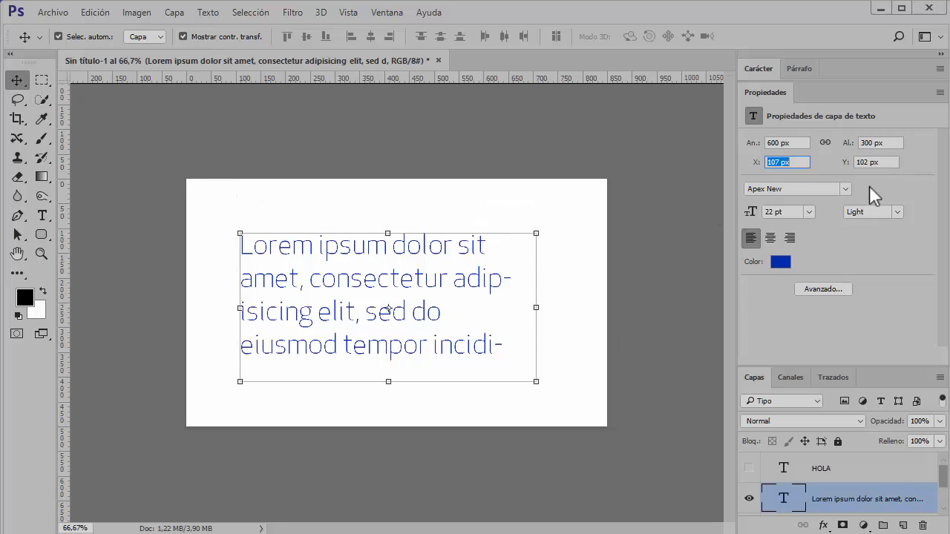
Step: Change the paragraph's font to Aachen Bold and its size to 38 pt
left_click(845, 188)
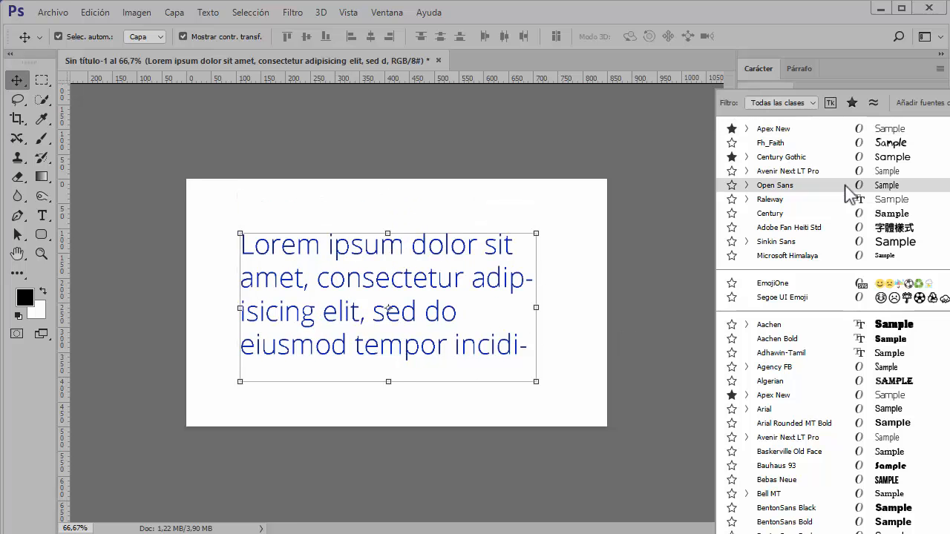
left_click(785, 343)
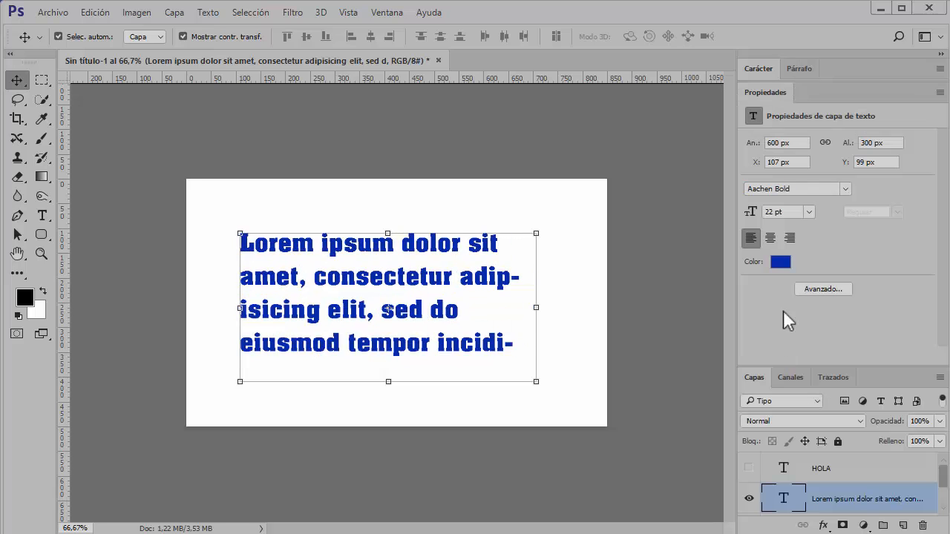
left_click_drag(757, 210, 769, 212)
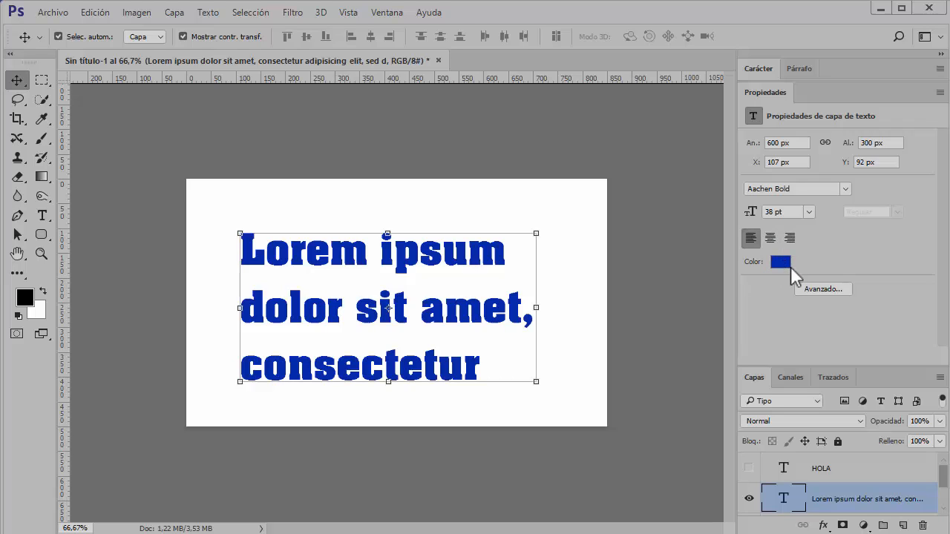
Step: Open the advanced text options, look at the paragraph and character settings, and collapse them again
left_click(824, 289)
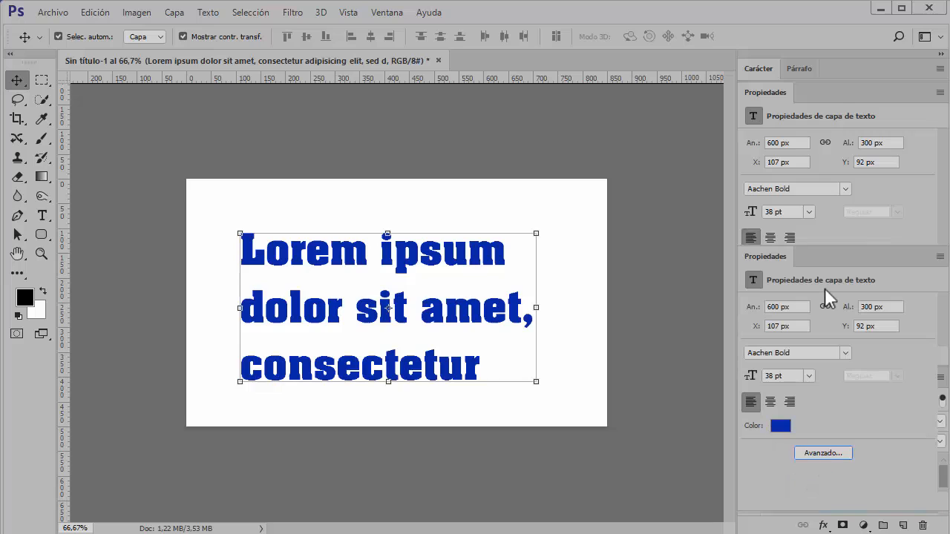
left_click(800, 68)
left_click(757, 68)
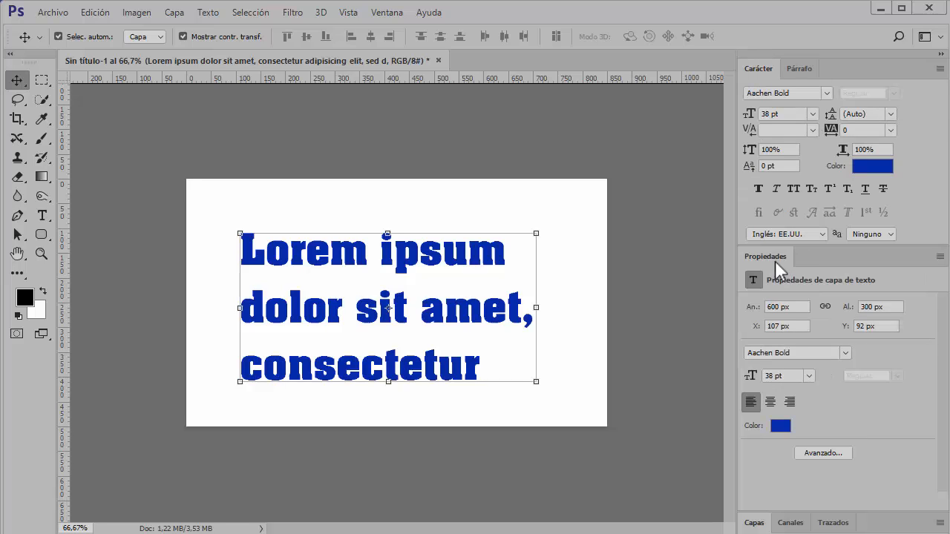
double_click(759, 69)
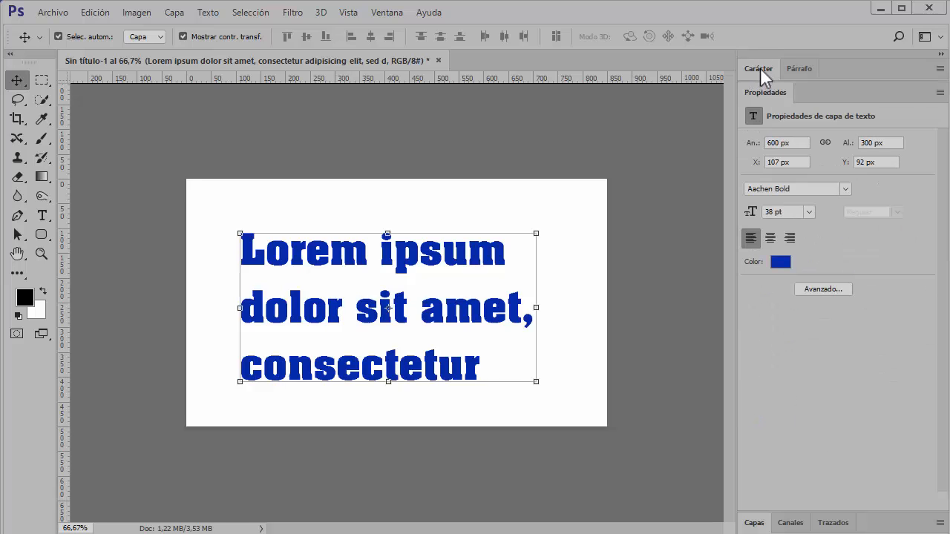
Step: Move the paragraph to X 102 px, Y 52 px, then detach the Character and Paragraph panels from the dock and close both
left_click_drag(412, 253, 409, 234)
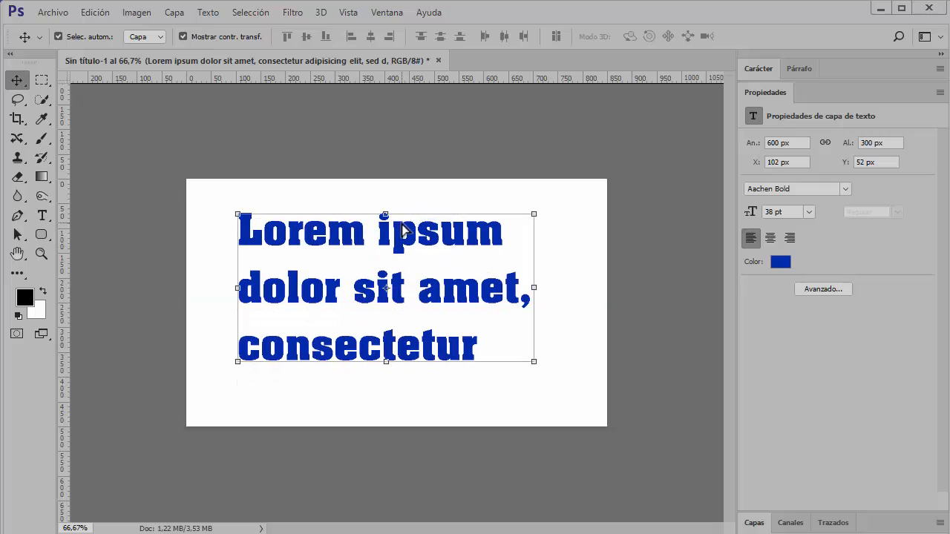
left_click(765, 66)
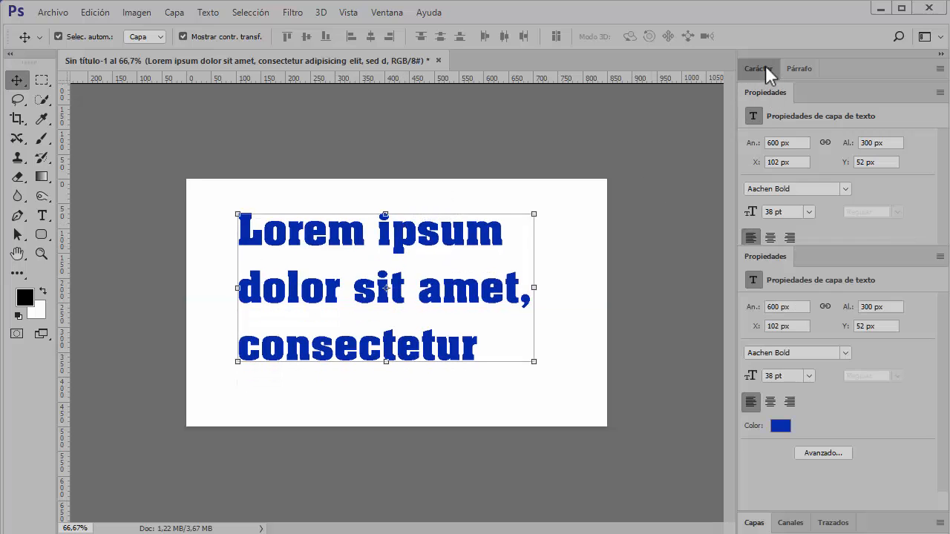
left_click_drag(757, 69, 364, 148)
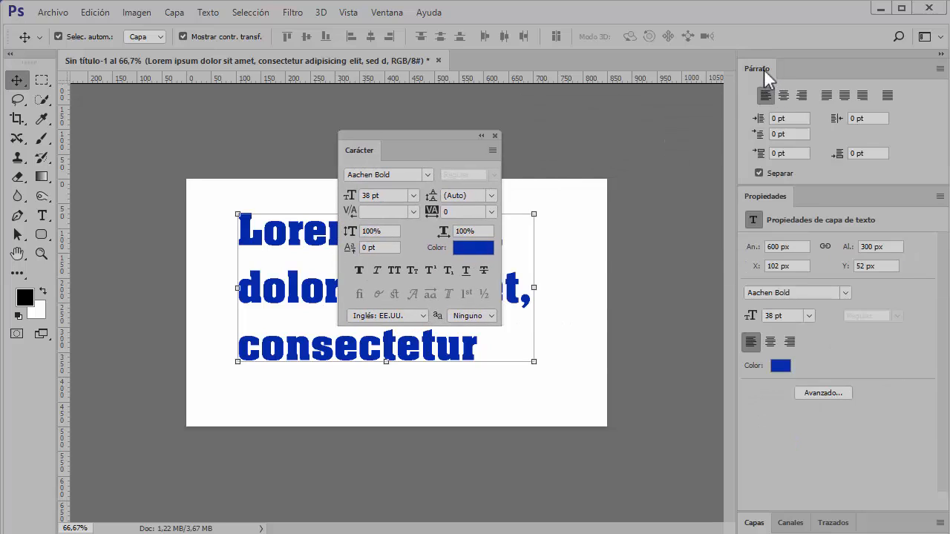
left_click_drag(764, 69, 457, 156)
left_click(577, 137)
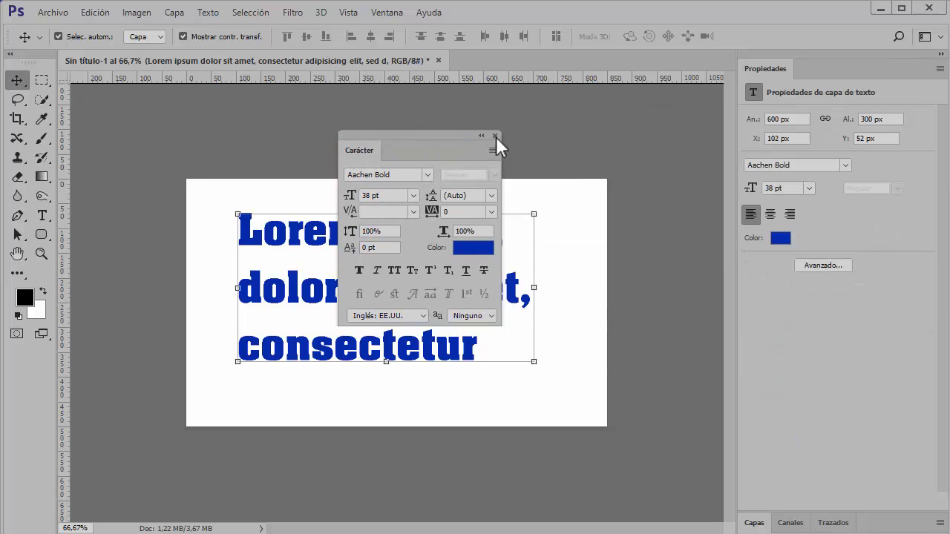
left_click(495, 135)
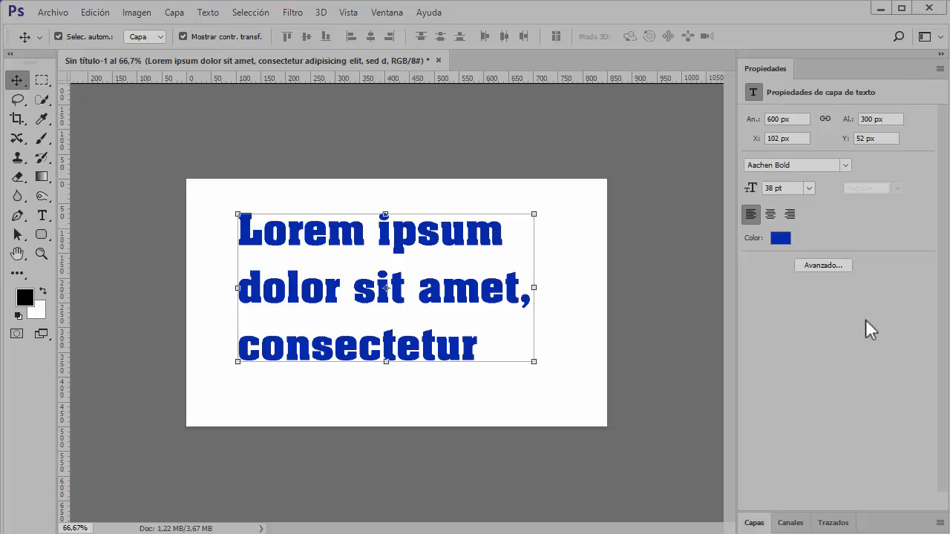
Step: Move the paragraph to about X 85 px, Y 56 px, and set its font to Century at 18 pt
mouse_move(431, 245)
left_mouse_down()
mouse_move(405, 246)
mouse_move(422, 246)
left_mouse_up()
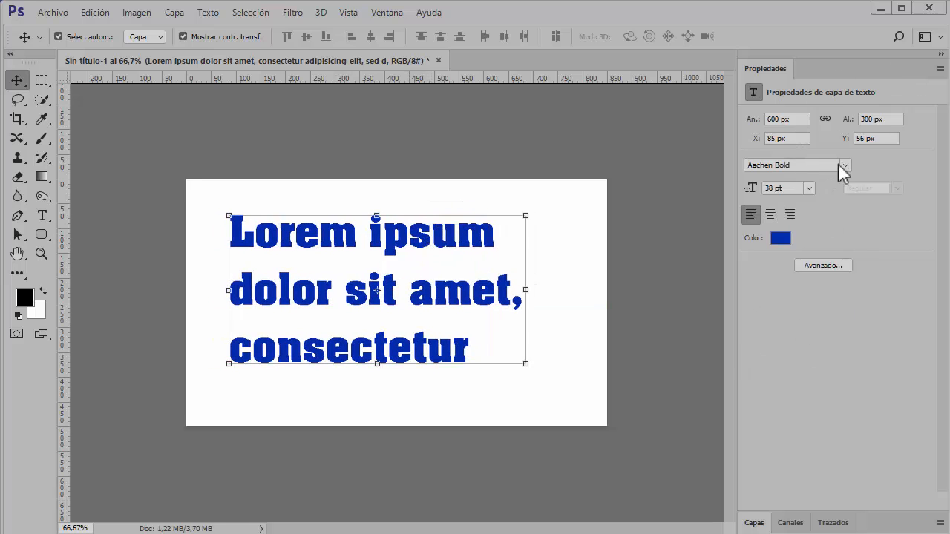
left_click(841, 165)
left_click(785, 202)
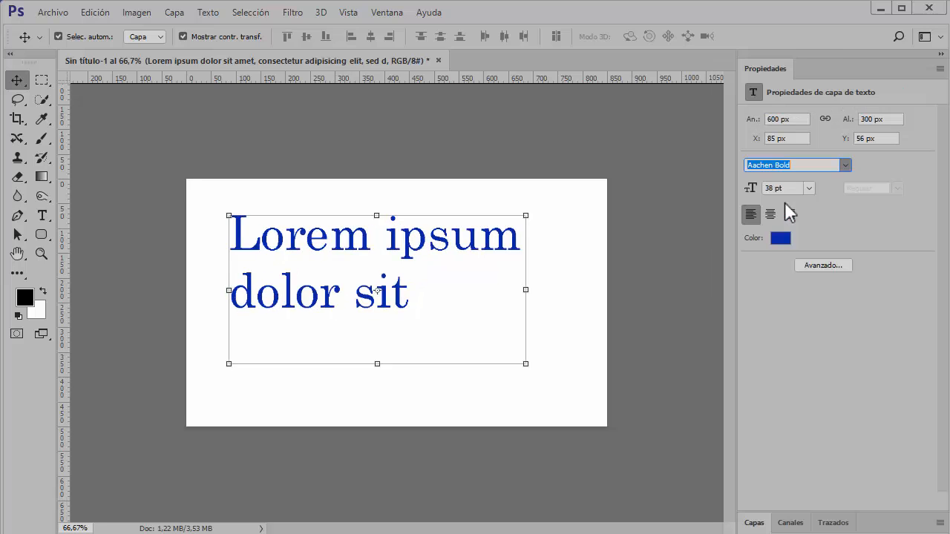
left_click(807, 187)
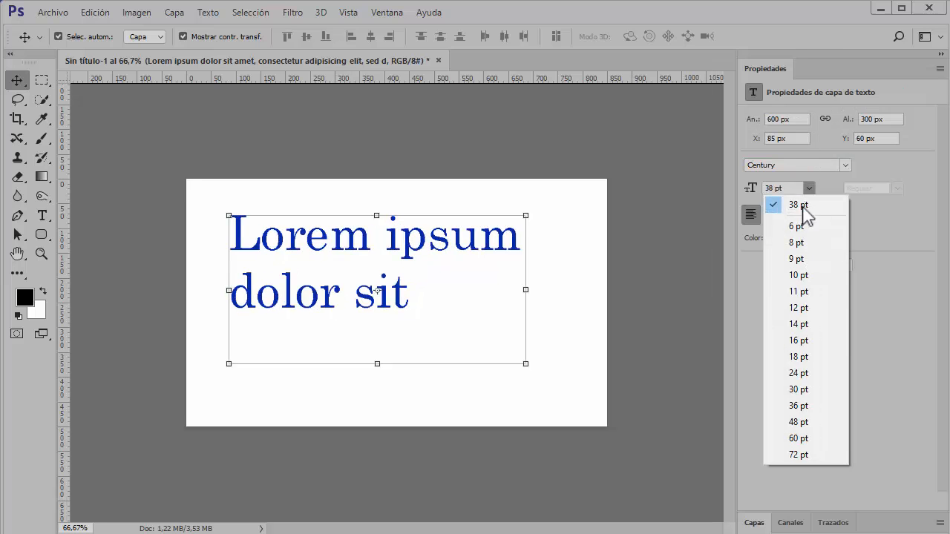
left_click(802, 357)
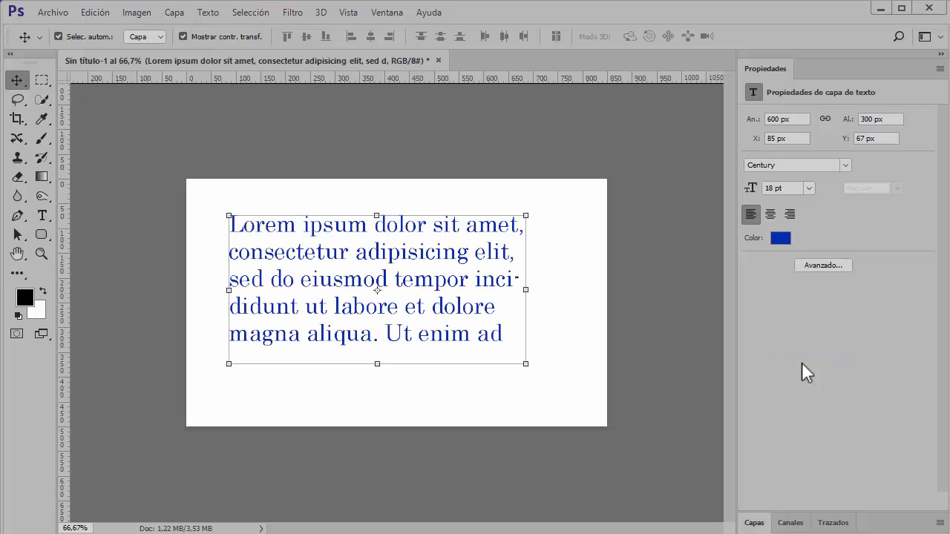
Step: Change the paragraph's font to Century Gothic in the Regular style and center-align its text
left_click(844, 165)
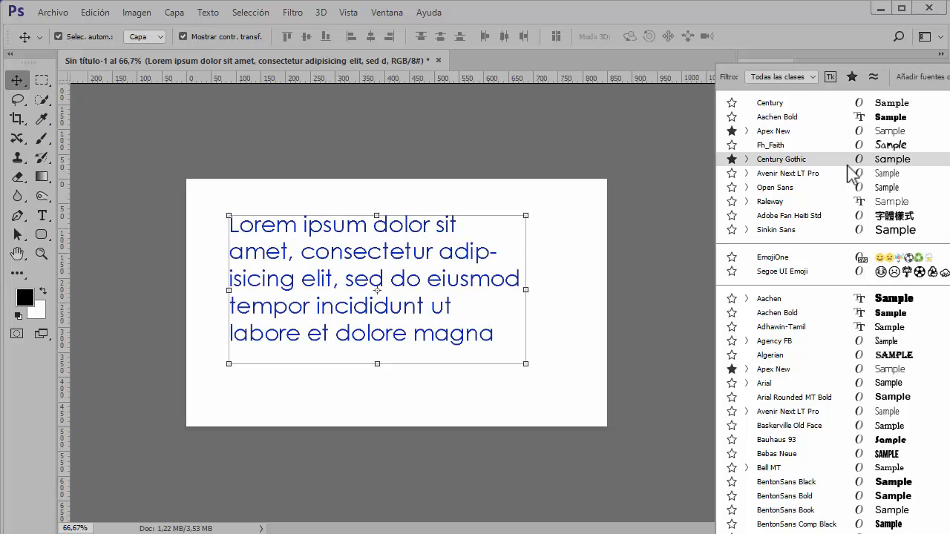
left_click(792, 159)
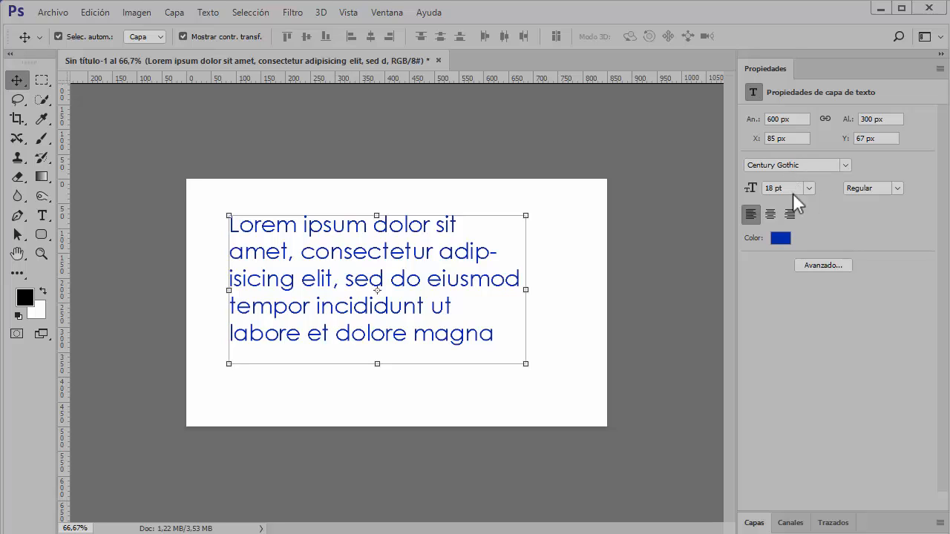
left_click(897, 188)
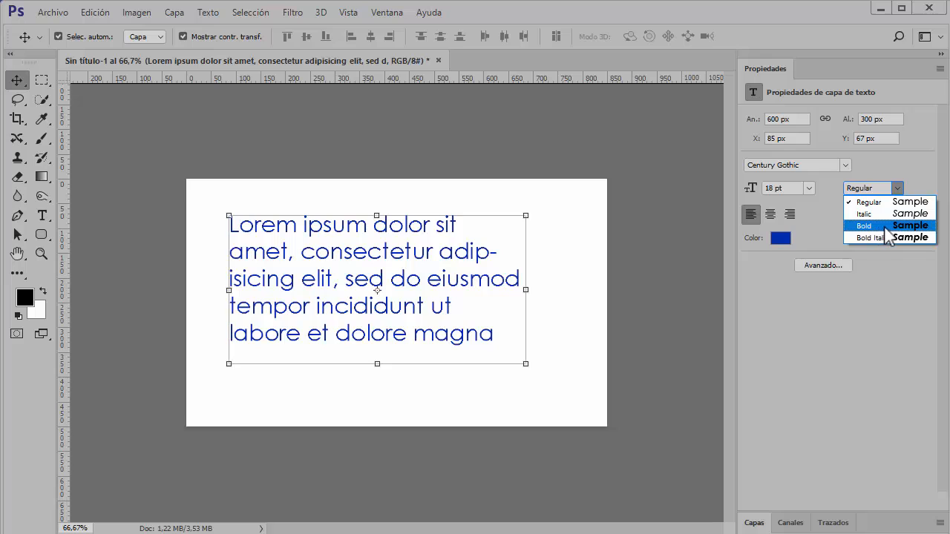
left_click(819, 326)
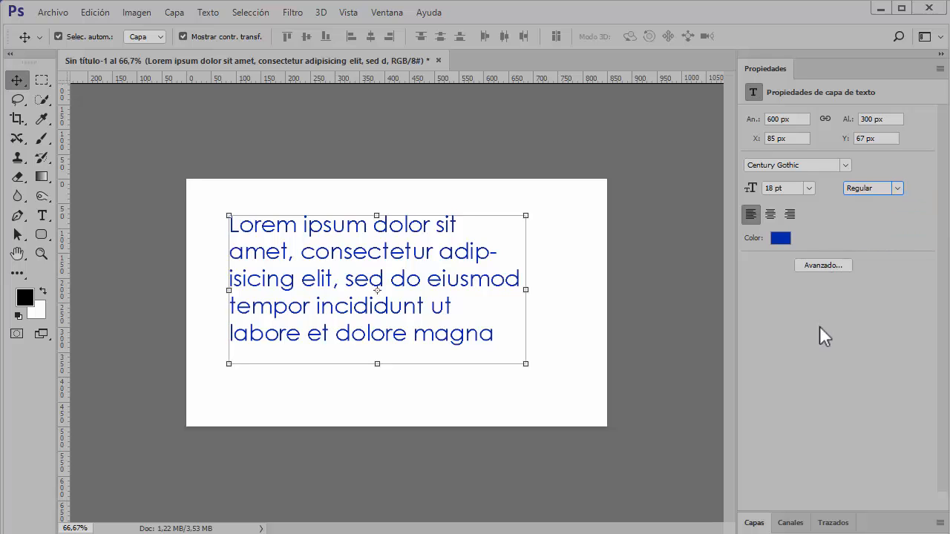
left_click(770, 214)
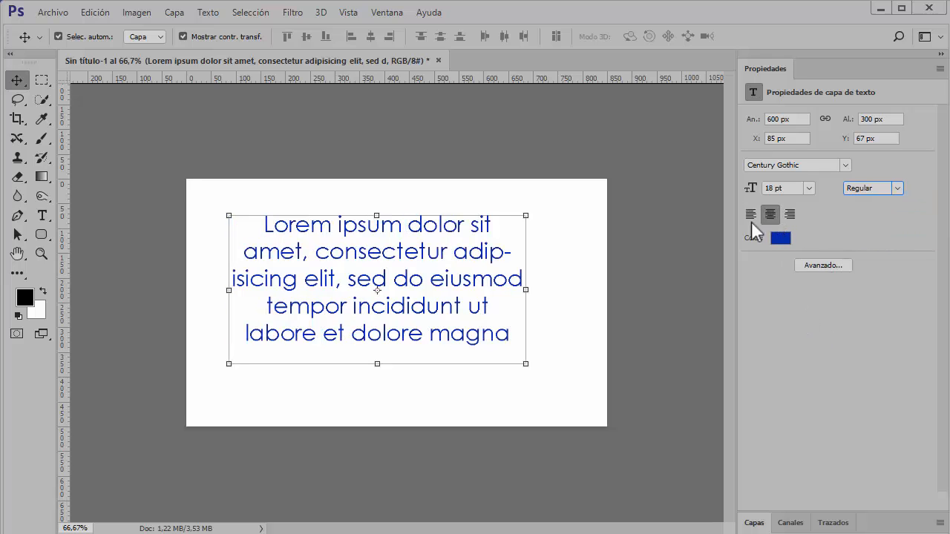
Step: Set the paragraph's text color to teal, about #00897e, and move the paragraph to about X 126 px, Y 100 px
left_click(778, 249)
mouse_move(671, 253)
left_mouse_down()
mouse_move(671, 221)
mouse_move(655, 189)
left_mouse_up()
left_click(674, 284)
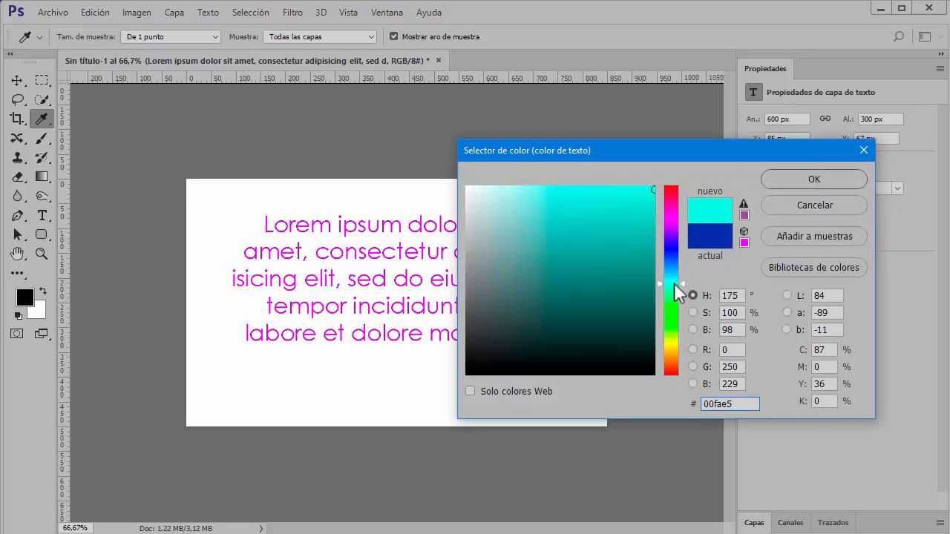
mouse_move(648, 260)
left_mouse_down()
mouse_move(657, 233)
mouse_move(653, 274)
left_mouse_up()
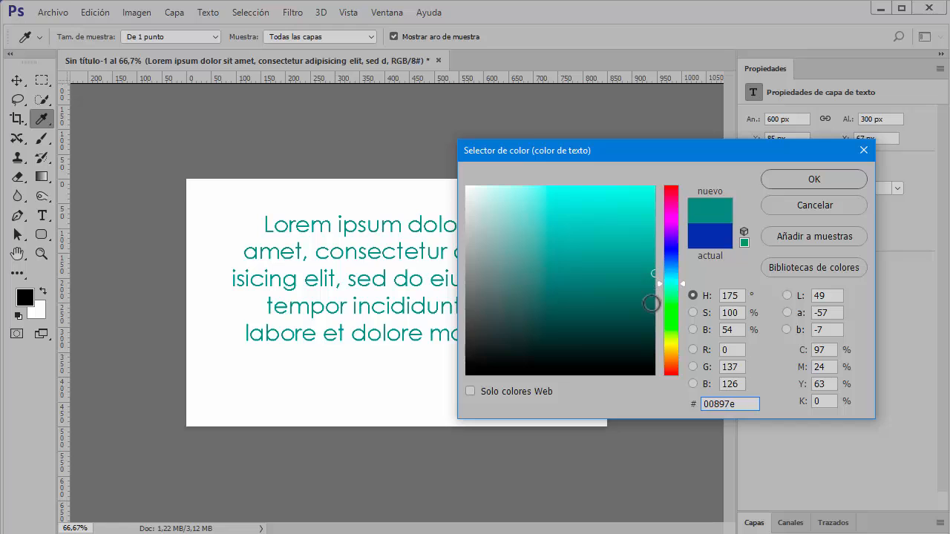
left_click(787, 180)
mouse_move(478, 239)
left_mouse_down()
mouse_move(494, 251)
mouse_move(480, 255)
left_mouse_up()
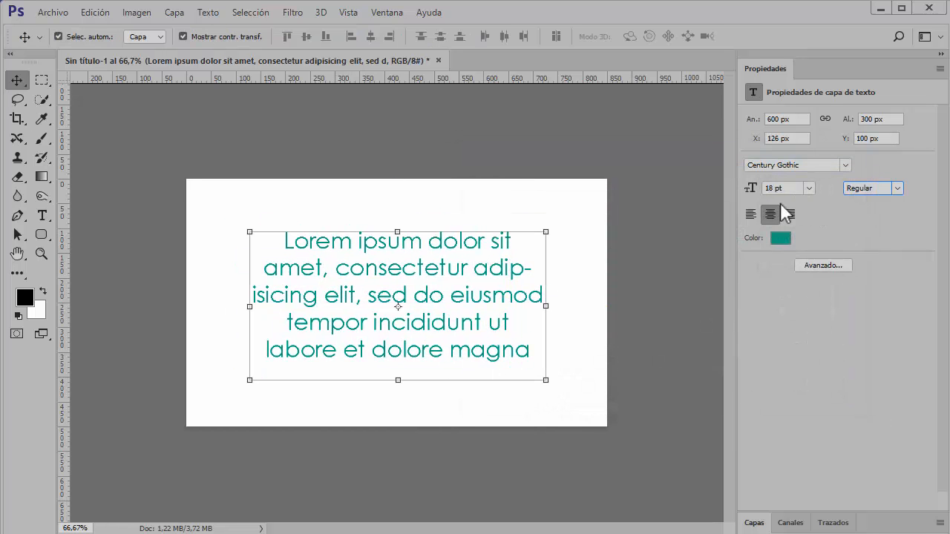
Step: Open the text layer's advanced settings, group the Character and Paragraph panels beside the collapsed side dock, and show Character
mouse_move(447, 254)
left_mouse_down()
mouse_move(443, 234)
mouse_move(446, 251)
left_mouse_up()
left_click(818, 265)
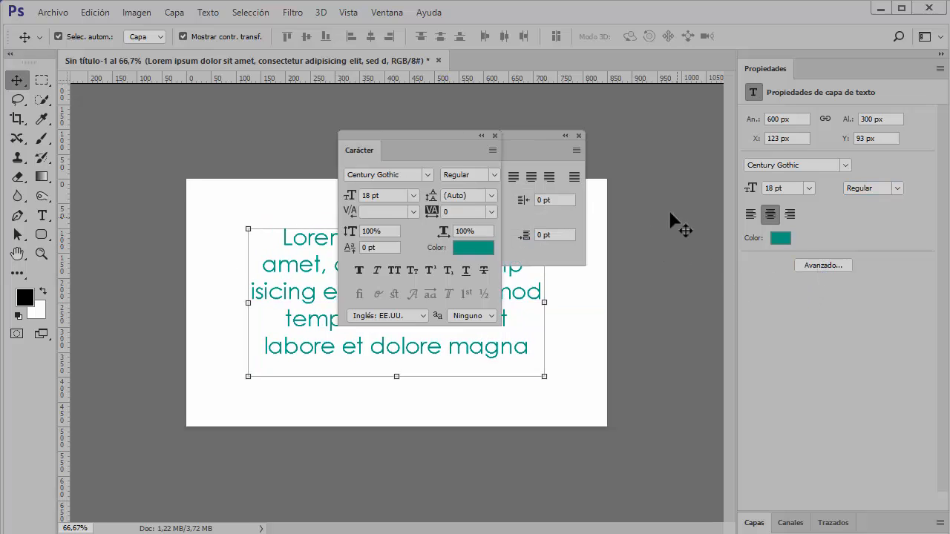
left_click_drag(413, 146, 341, 177)
left_click(446, 150)
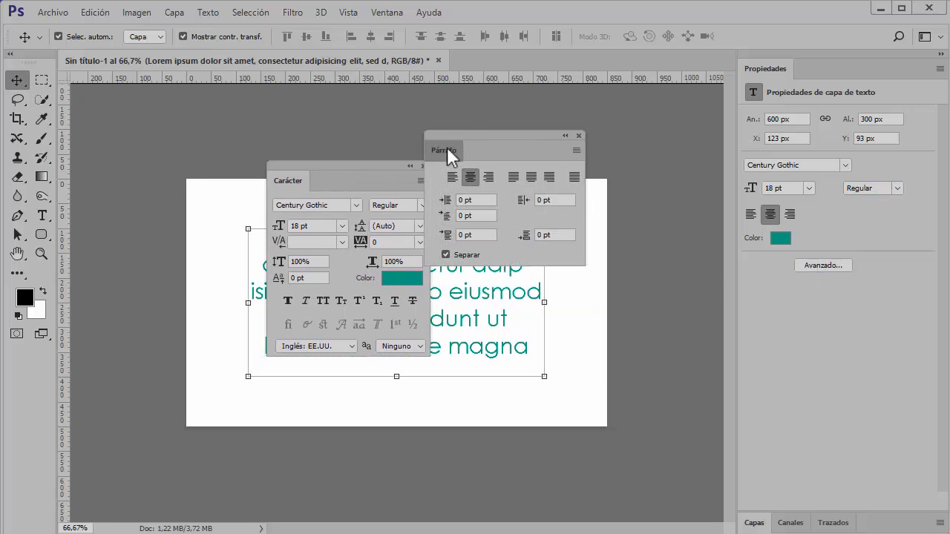
left_click_drag(447, 147, 834, 86)
left_click(941, 56)
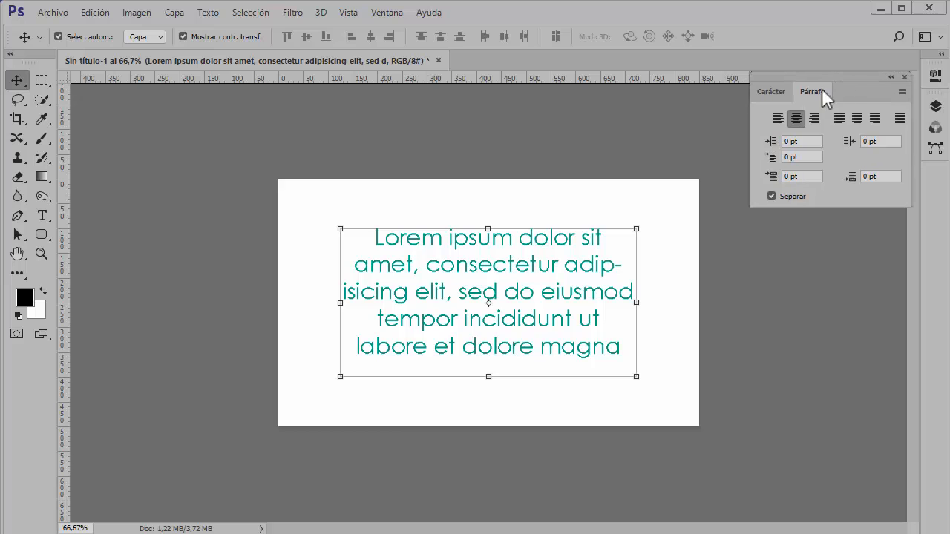
left_click(772, 92)
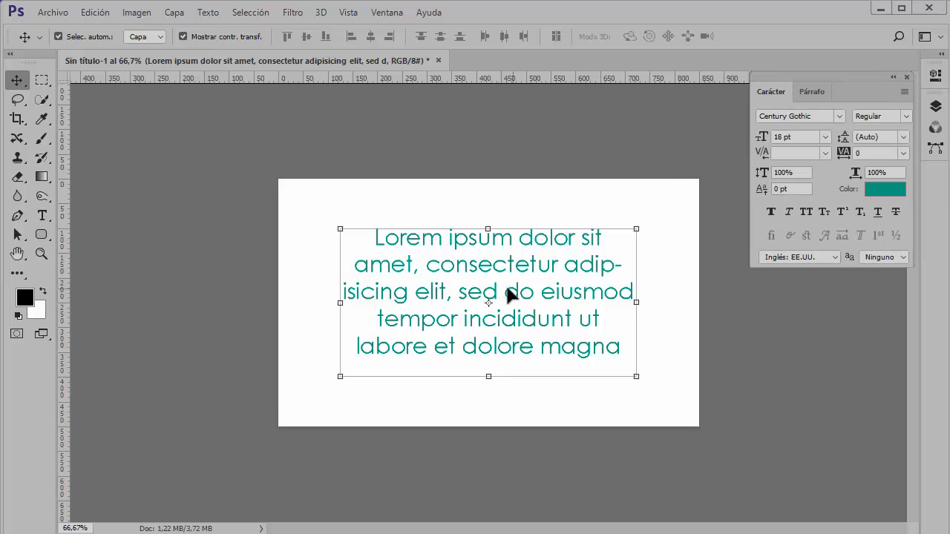
Step: Move the text block up and to the left on the canvas
left_click_drag(412, 234, 381, 211)
key("ctrl+plus")
key("ctrl+plus")
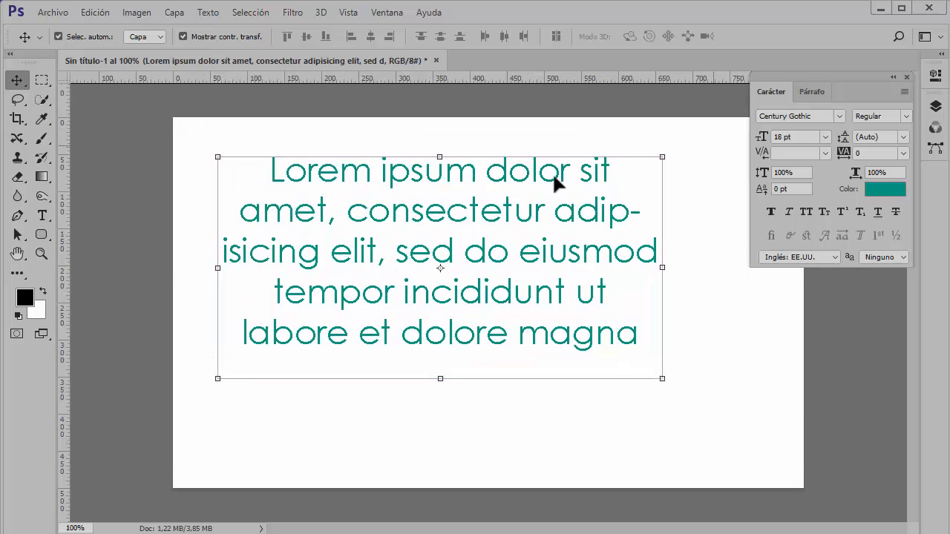
Step: Set the text block's font to Open Sans and check the styles available for it
left_click(839, 116)
left_click(783, 216)
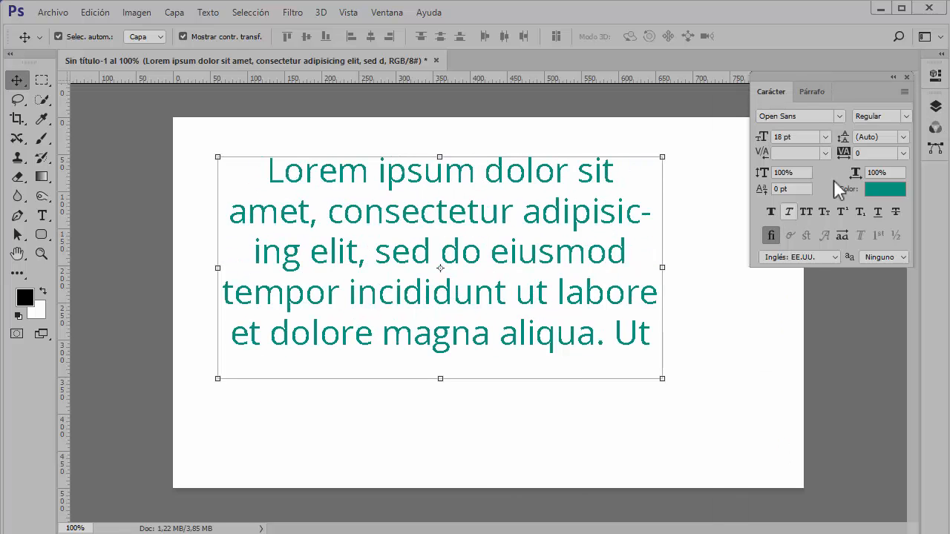
left_click(906, 117)
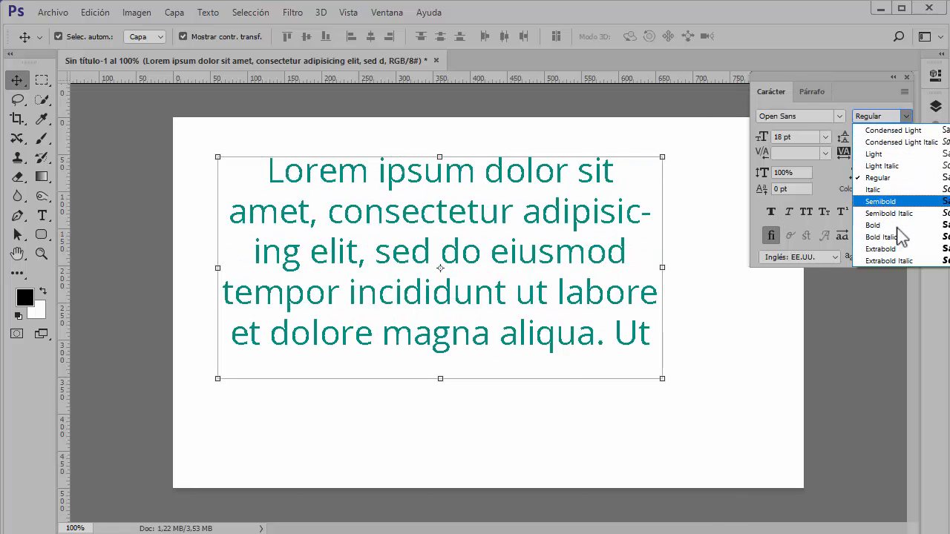
left_click(838, 115)
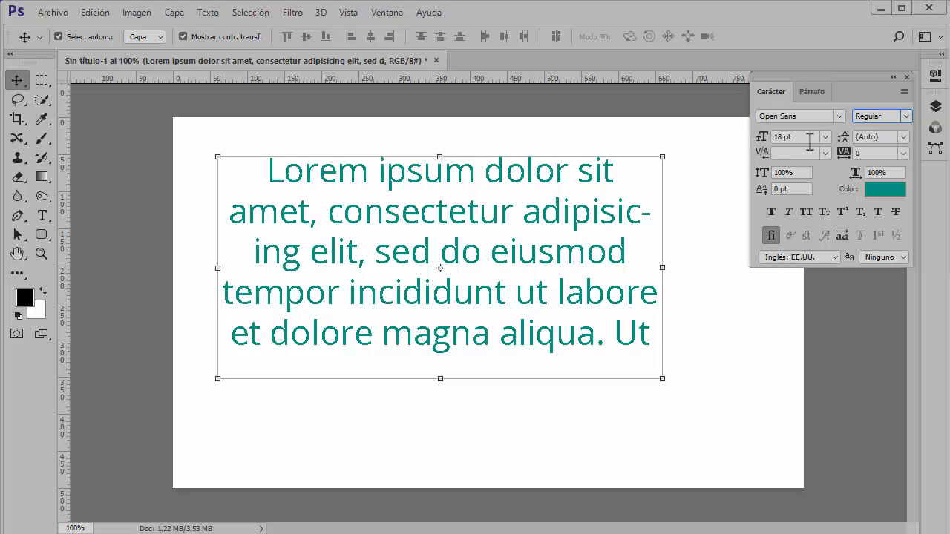
Step: Try line spacings of 16 pt and 52 pt on the text block and return the spacing to Auto
left_click_drag(846, 141, 859, 141)
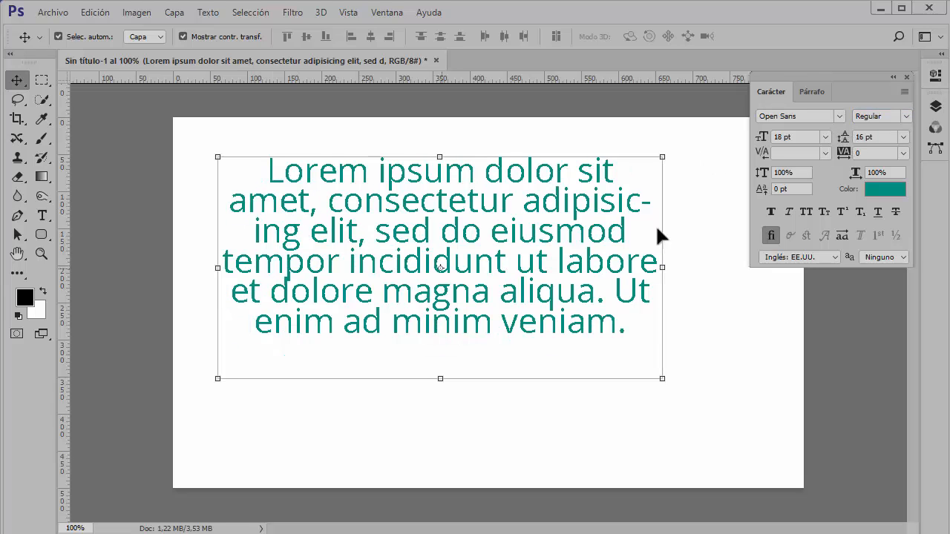
left_click_drag(851, 141, 868, 141)
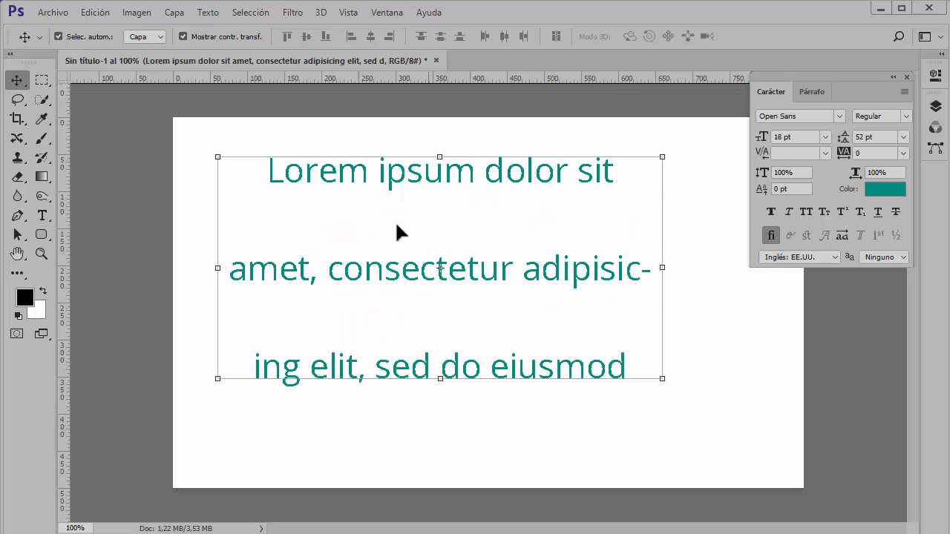
left_click(903, 137)
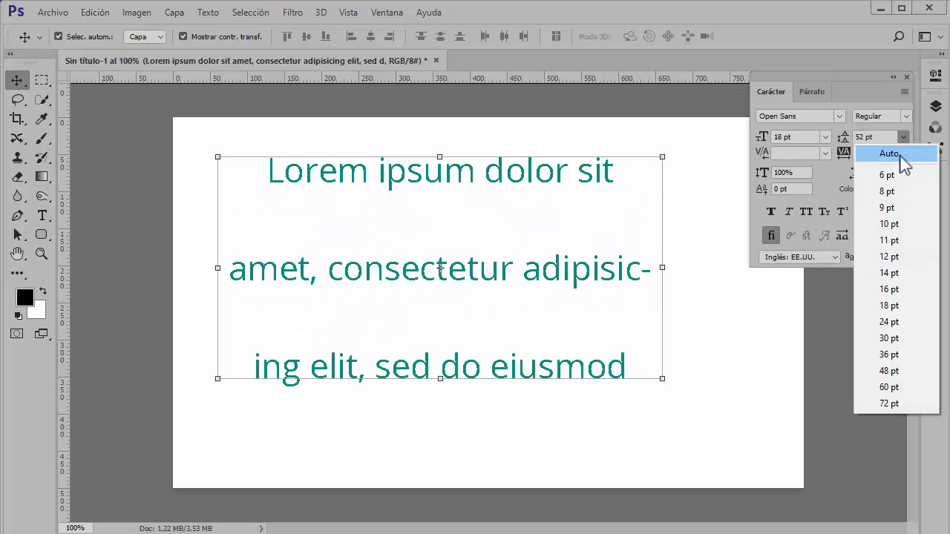
left_click(899, 153)
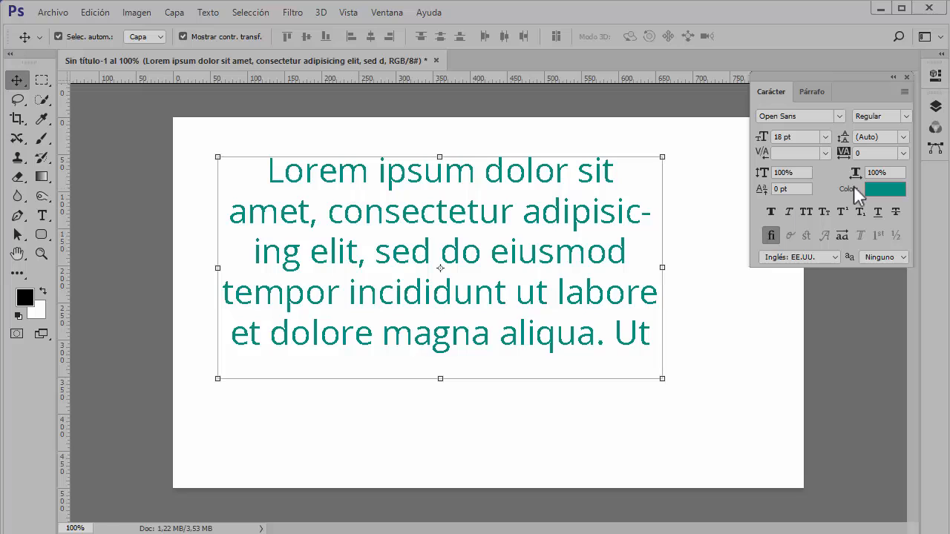
Step: Select the text from Lorem to the last visible line with the Type tool and set its kerning to 0
left_click(825, 153)
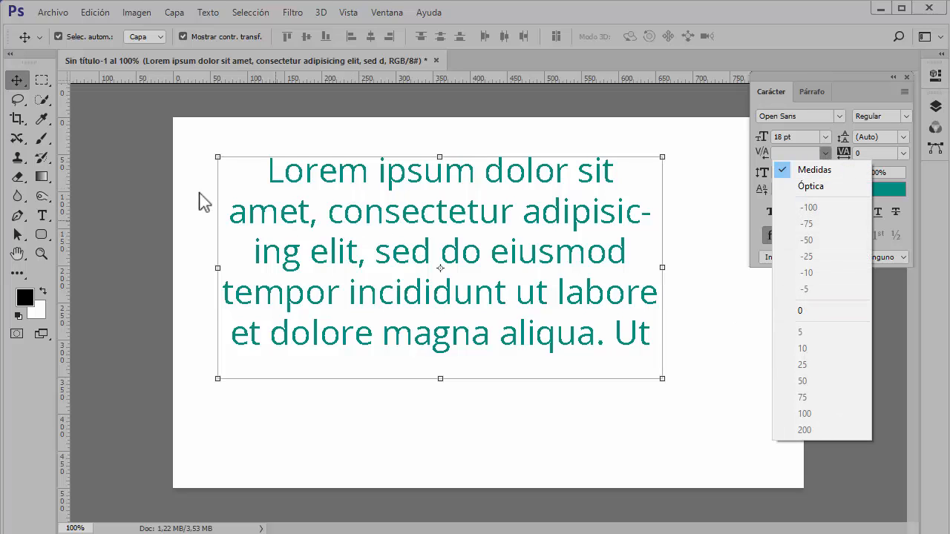
left_click(41, 213)
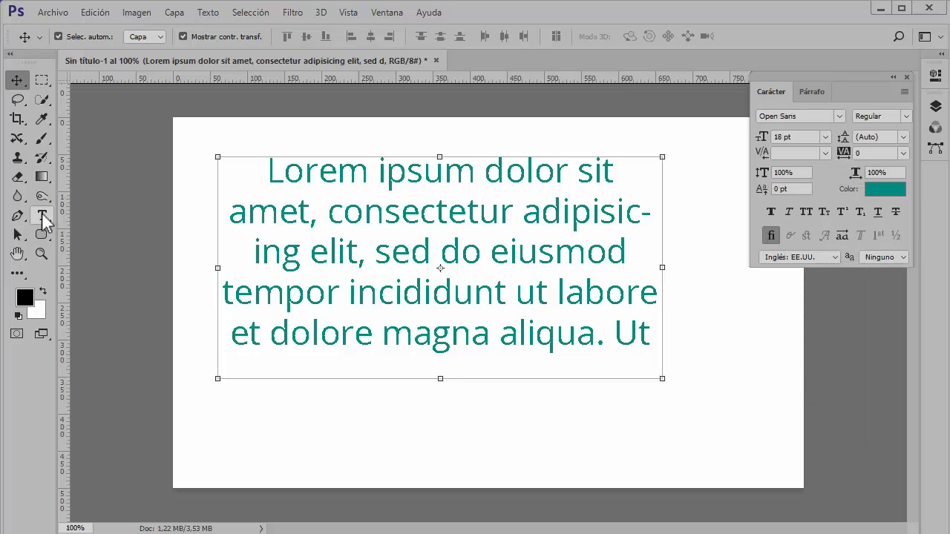
left_click(41, 214)
left_click(342, 213)
left_click_drag(639, 345, 271, 170)
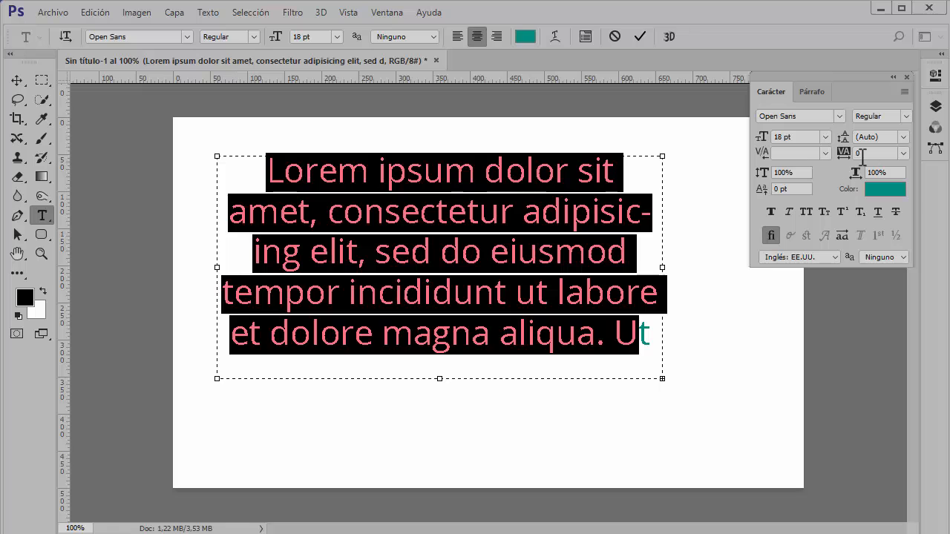
left_click(825, 152)
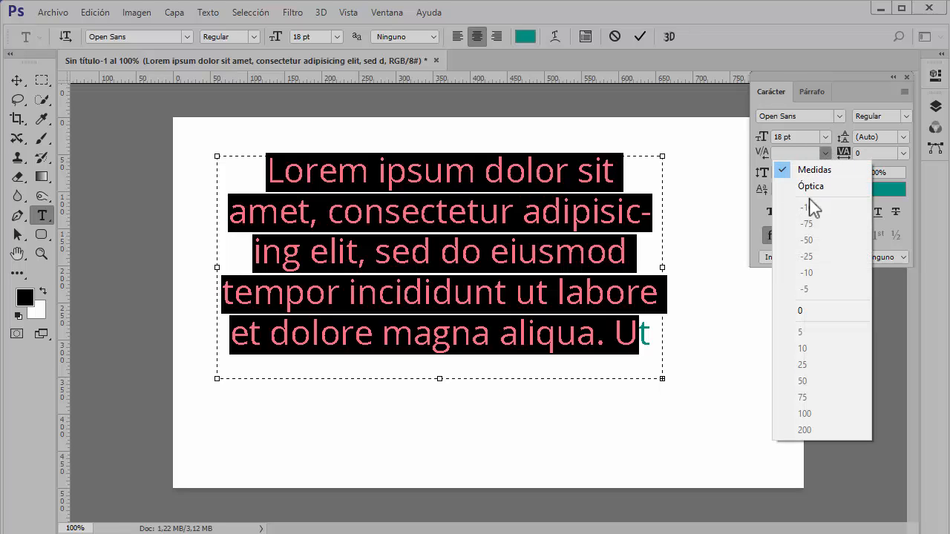
left_click(806, 310)
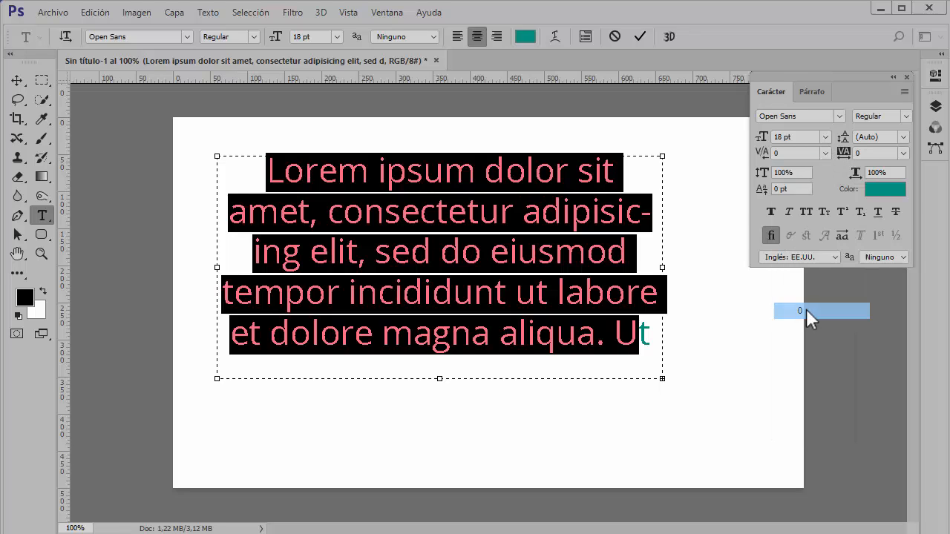
Step: Place the text cursor between the L and o of Lorem and examine the available kerning options
left_click(303, 173)
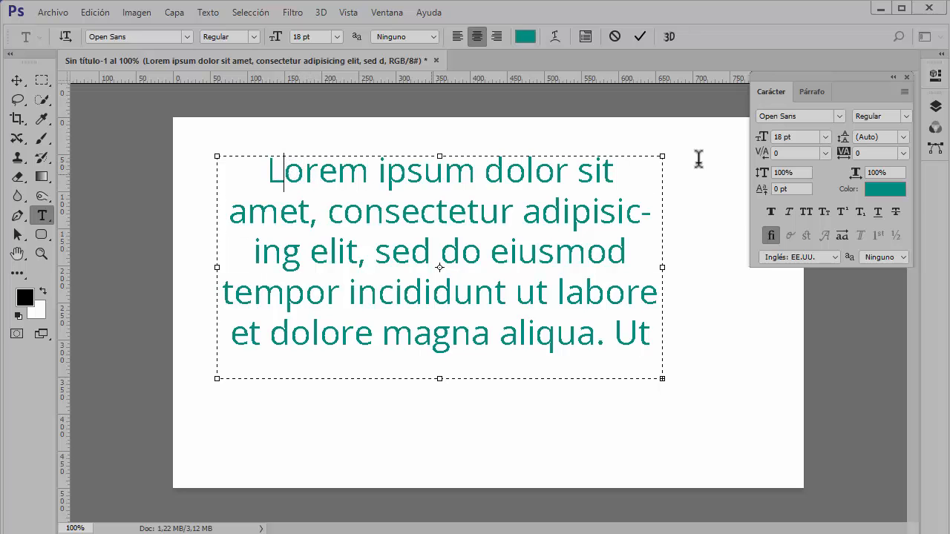
left_click(824, 153)
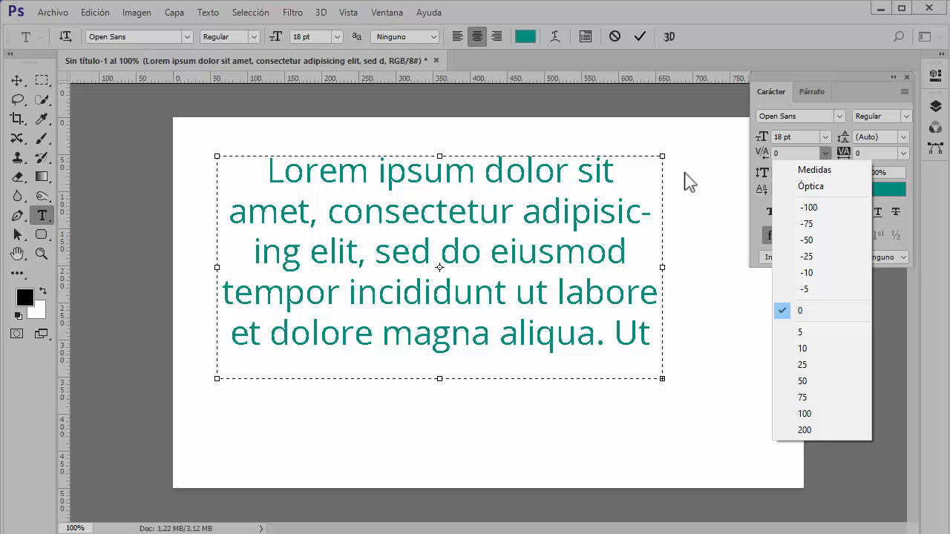
left_click(275, 210)
left_click_drag(285, 167, 273, 167)
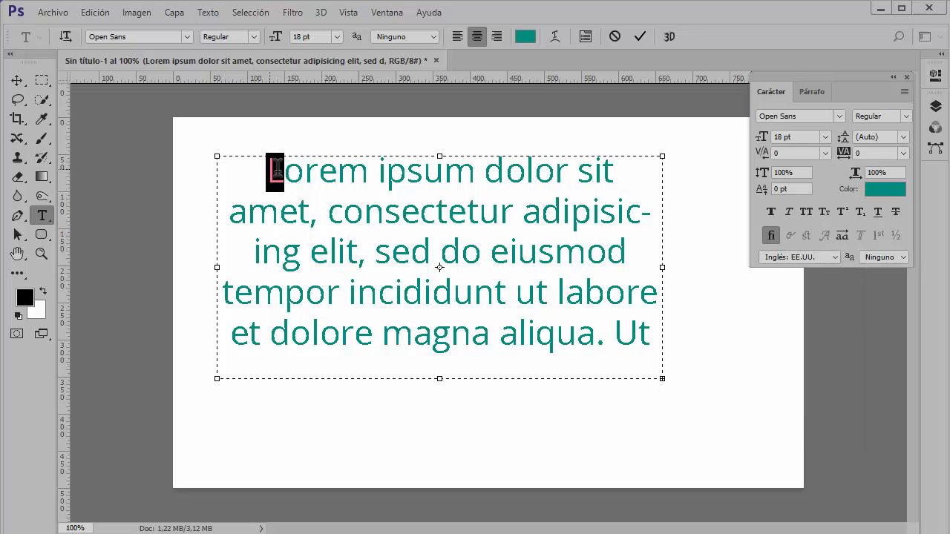
left_click(288, 171)
Step: Select the text from its start through "aliqua." and enlarge it to 41 pt
left_click_drag(605, 345, 597, 346)
left_click_drag(516, 306, 212, 144)
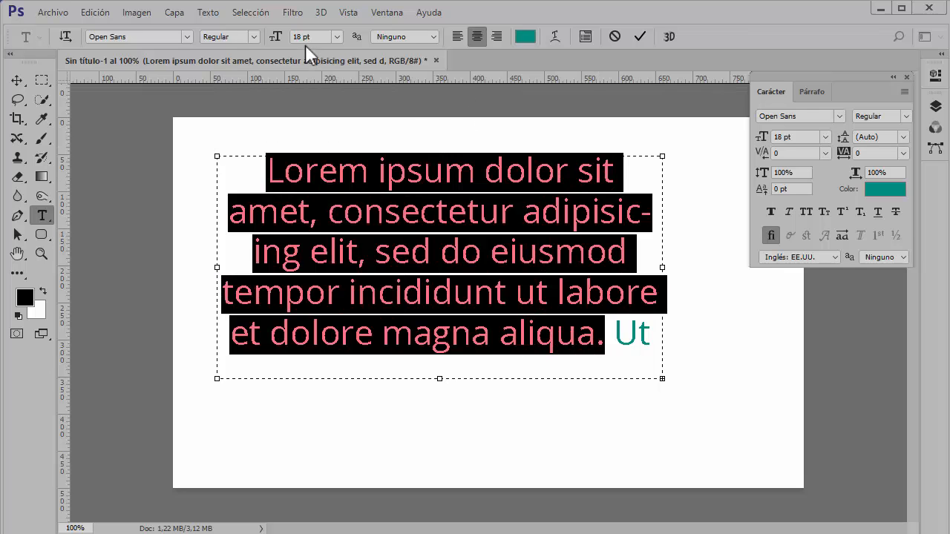
left_click_drag(274, 39, 291, 42)
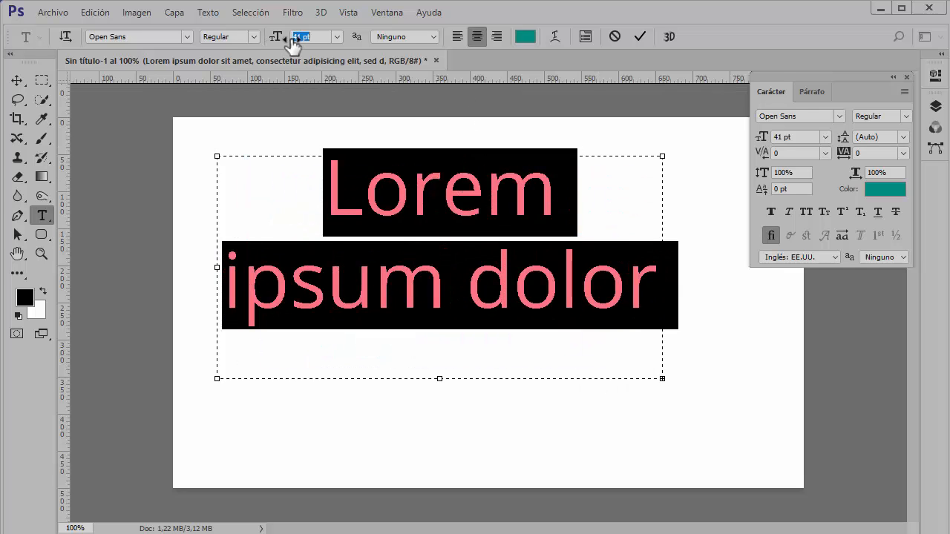
Step: Try adjusting the kerning between the o and r of Lorem, and leave text editing with the Move tool
left_click(375, 221)
left_click(409, 195)
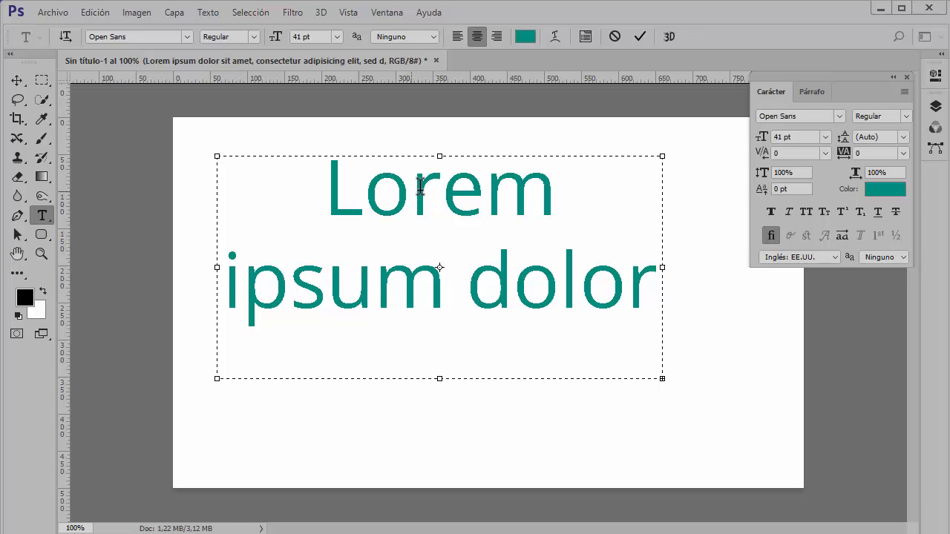
left_click(824, 153)
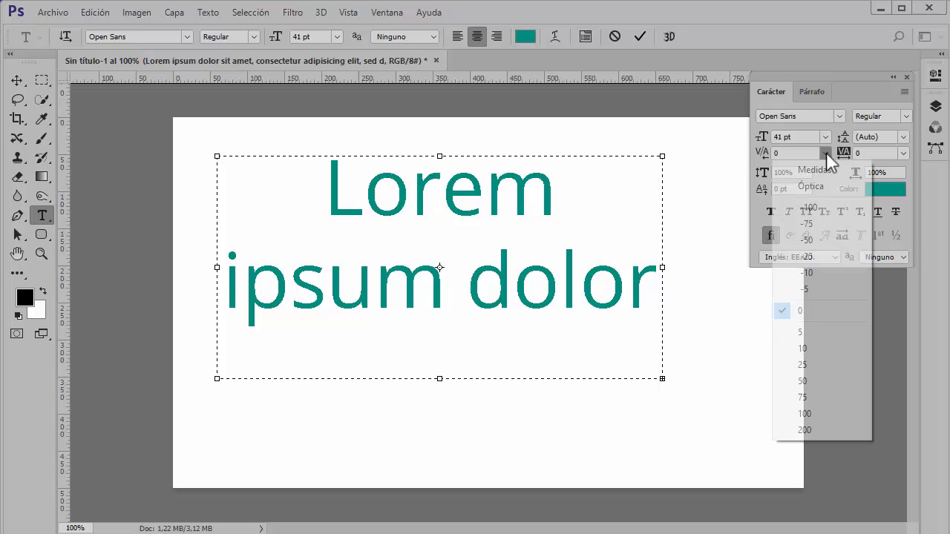
left_click(804, 152)
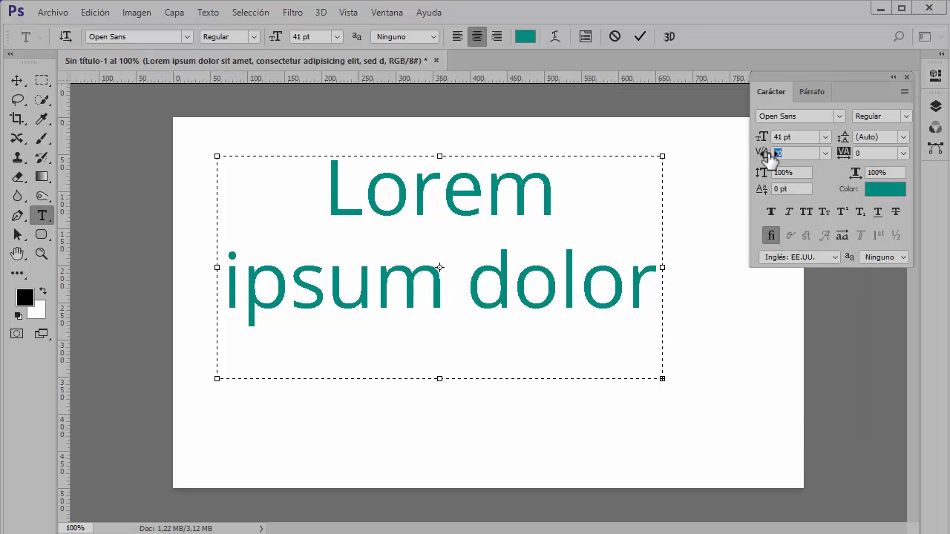
left_click_drag(767, 156, 779, 153)
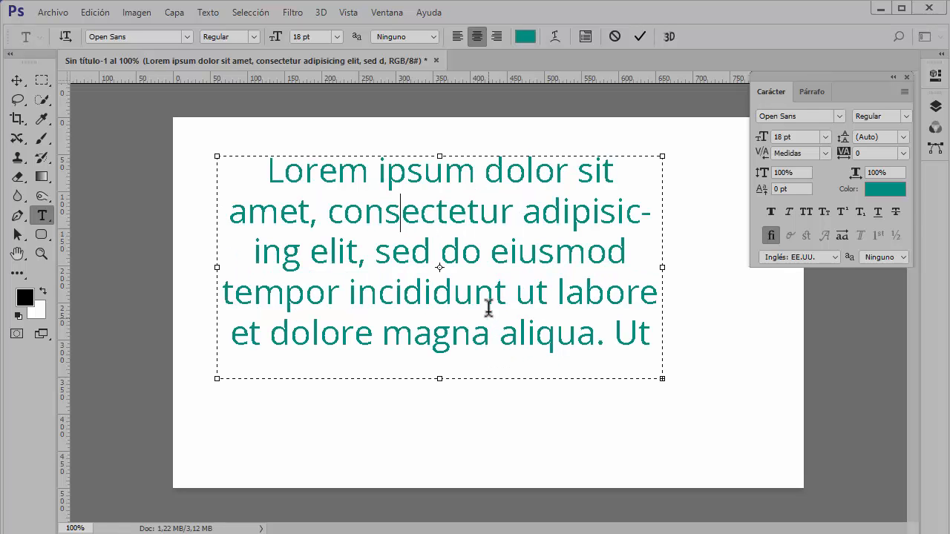
left_click(482, 252)
left_click(17, 80)
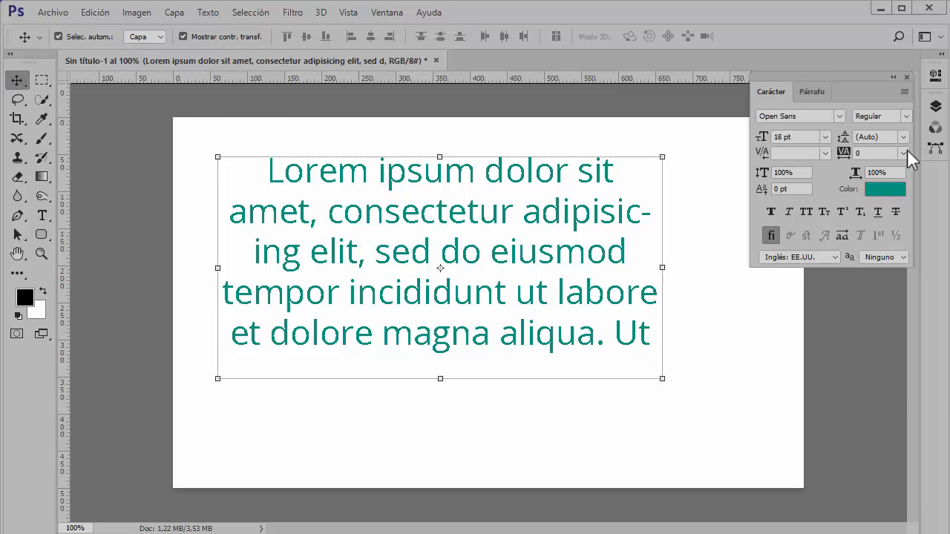
Step: Try tracking values of 75, -75 and -100 on the whole text block and return the tracking to 0
left_click(904, 153)
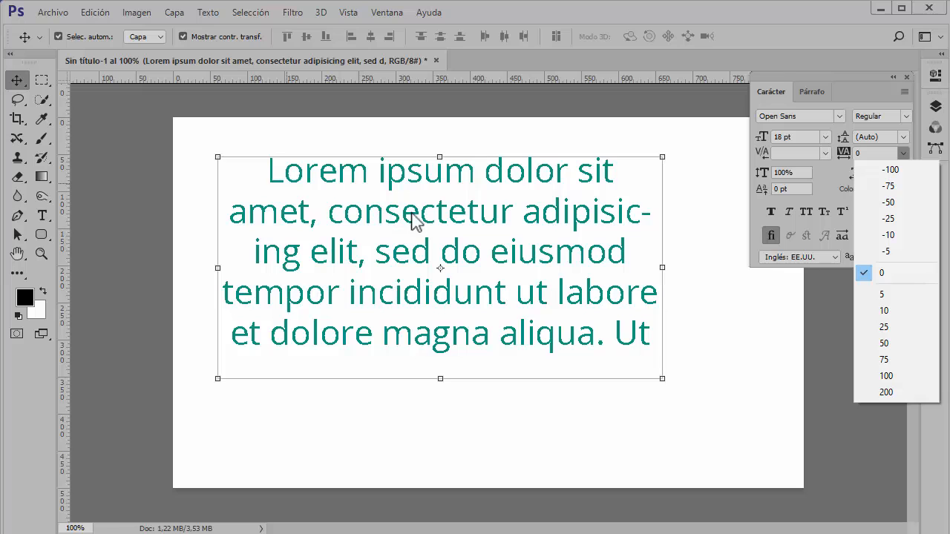
left_click(897, 360)
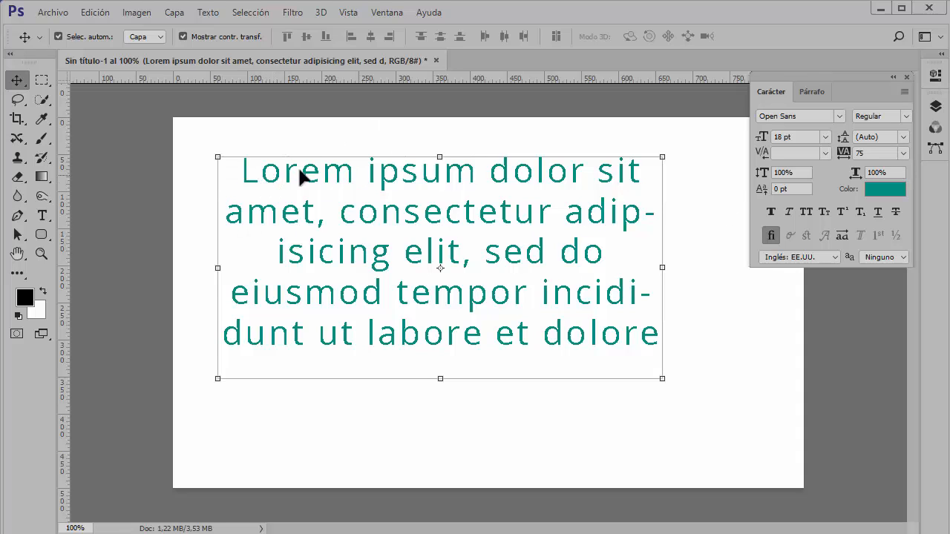
left_click(903, 153)
left_click(905, 186)
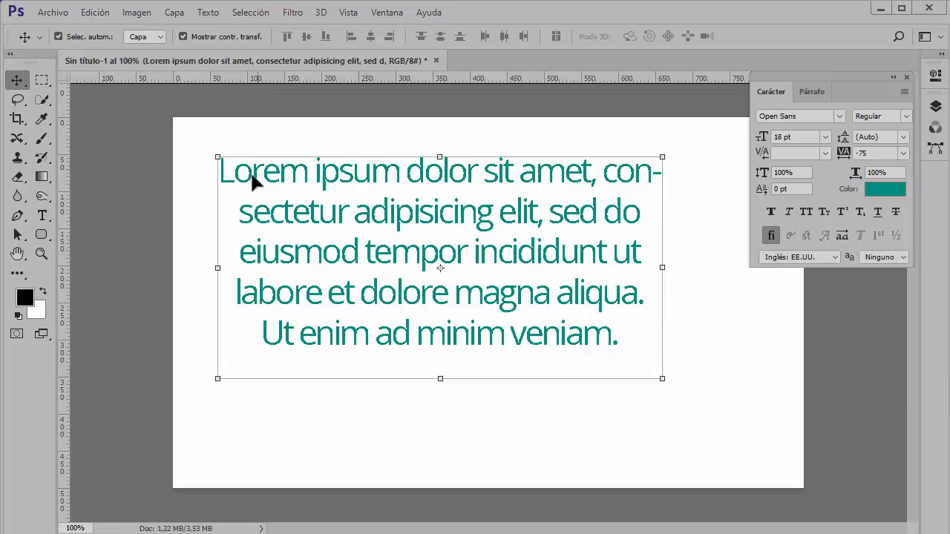
left_click(903, 153)
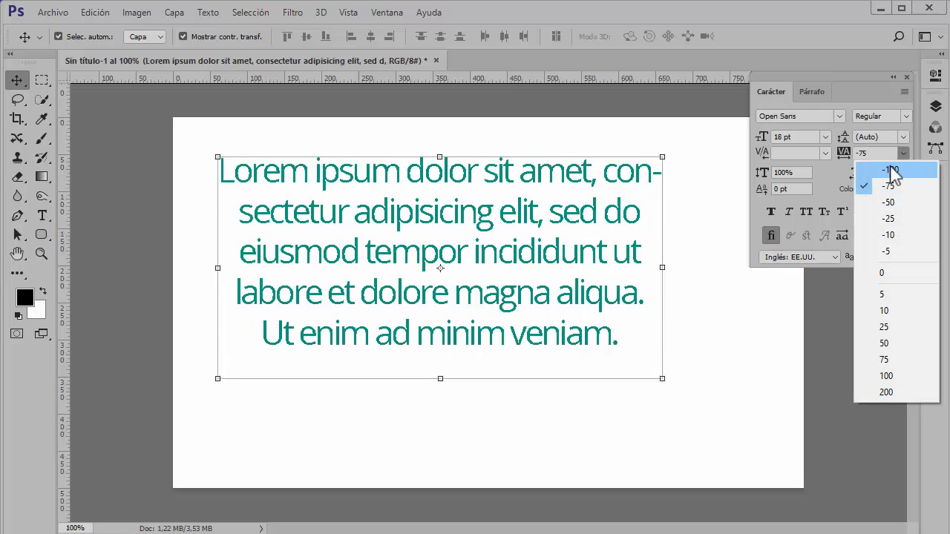
left_click(895, 168)
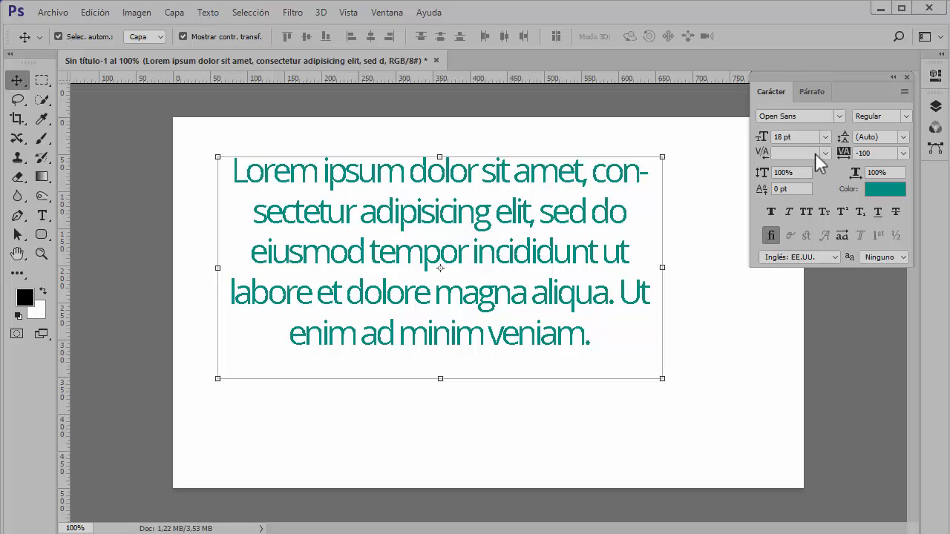
left_click(904, 152)
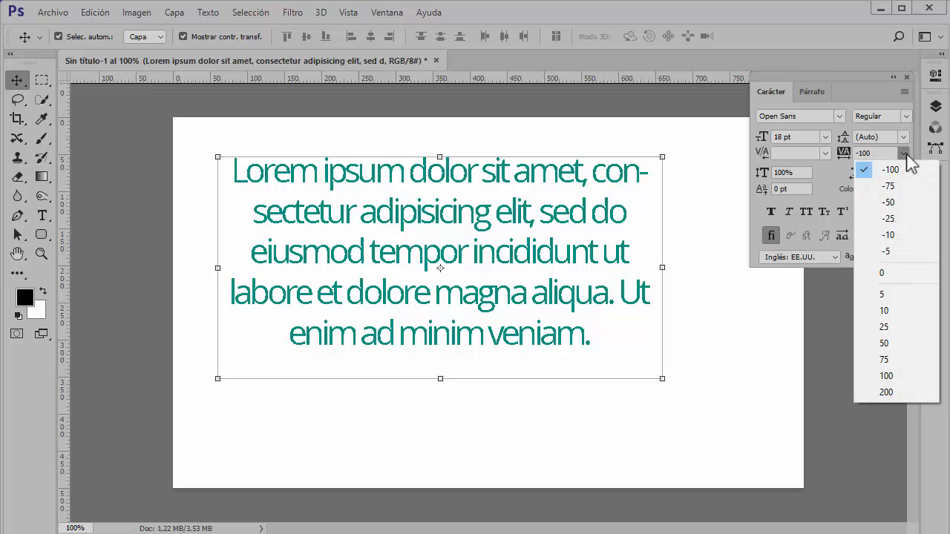
left_click(888, 272)
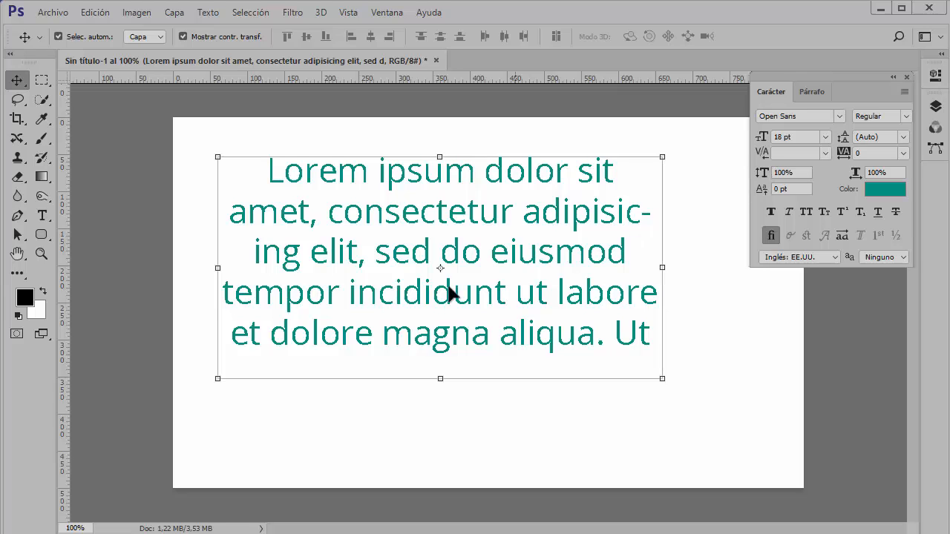
Step: Try a vertical scale of 137% and a wider horizontal scale on the text block, returning each to 100%
left_click_drag(762, 177, 776, 178)
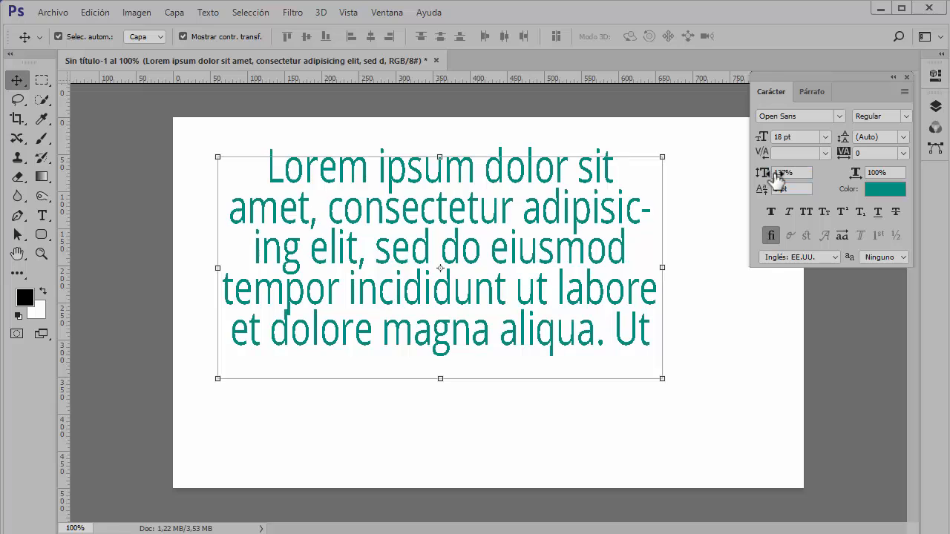
left_click(778, 176)
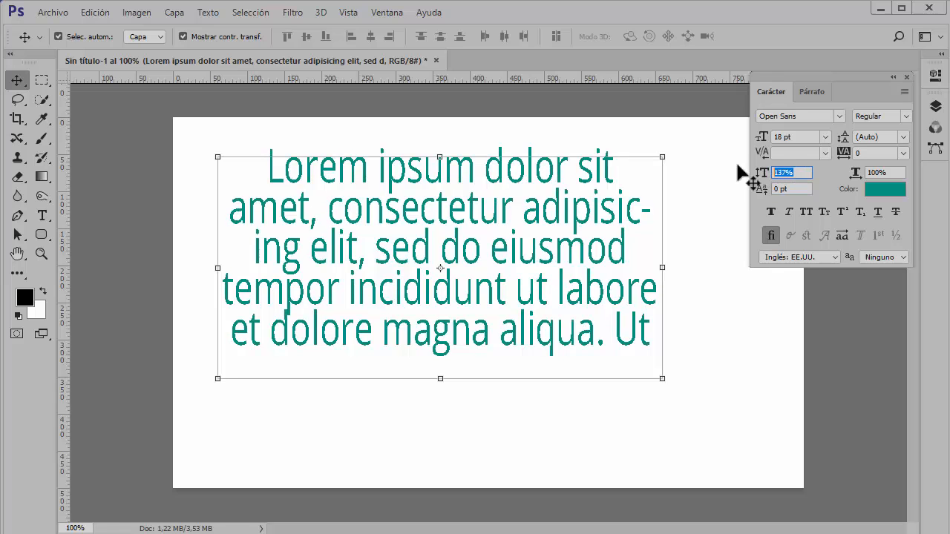
type("100")
key("Return")
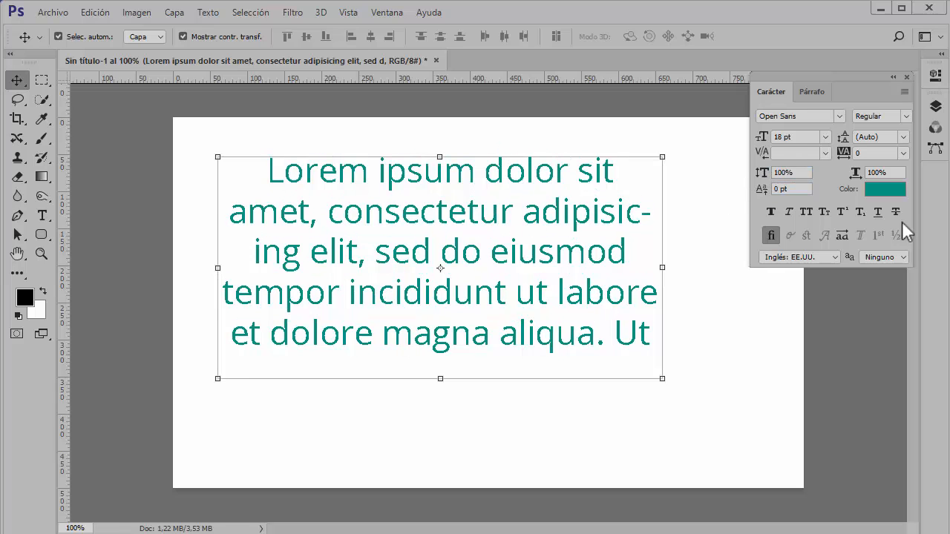
left_click_drag(858, 181, 830, 161)
type("100")
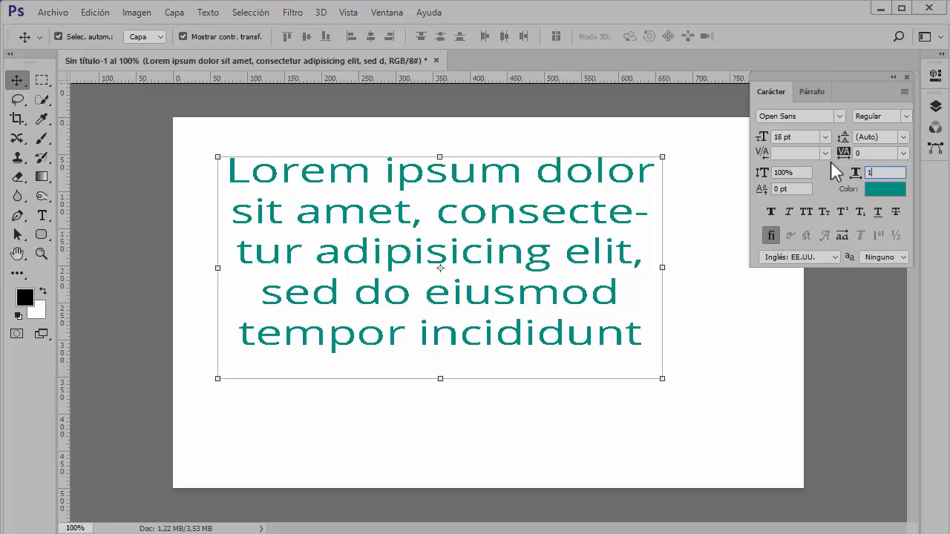
key("Return")
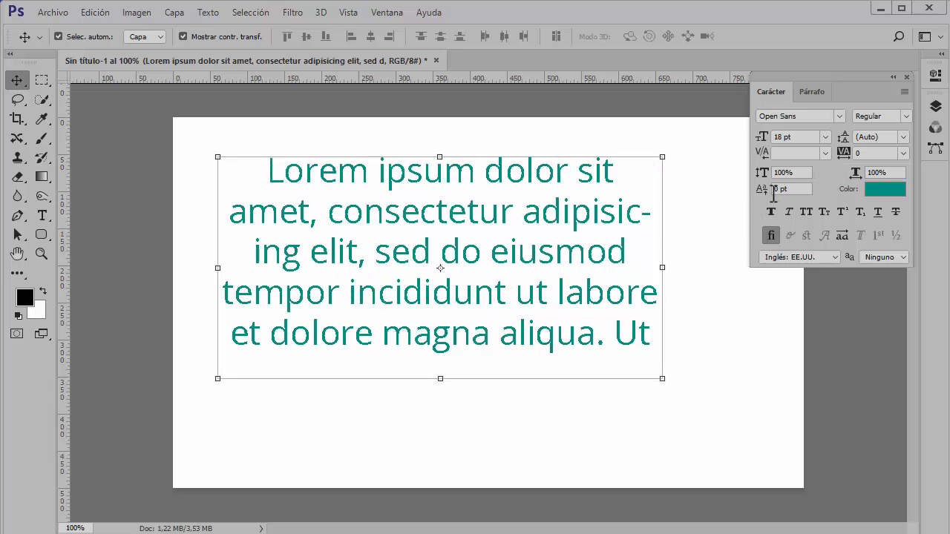
Step: Try a baseline shift of 7 pt on the whole text, and 19 pt and -8 pt on "ipsum dolor", undoing the shifts
left_click_drag(756, 193, 763, 193)
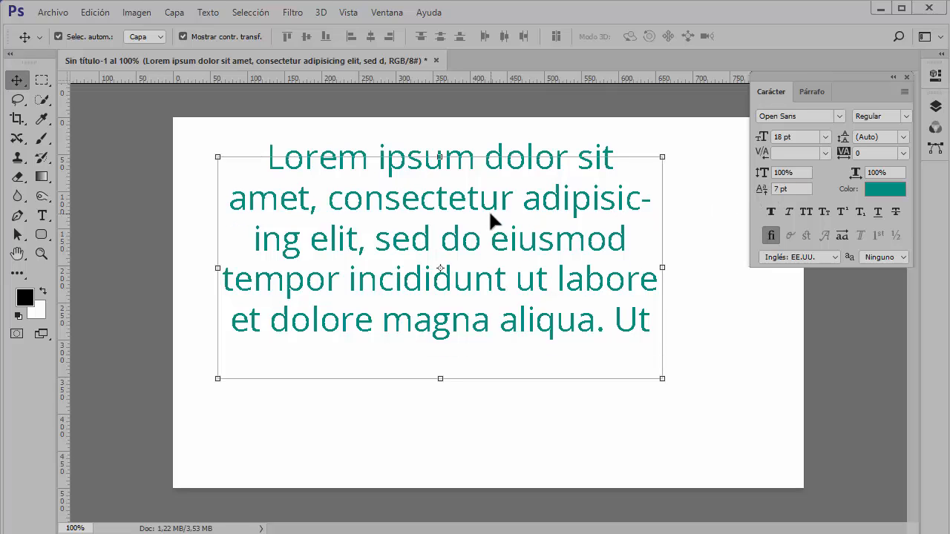
key("ctrl+z")
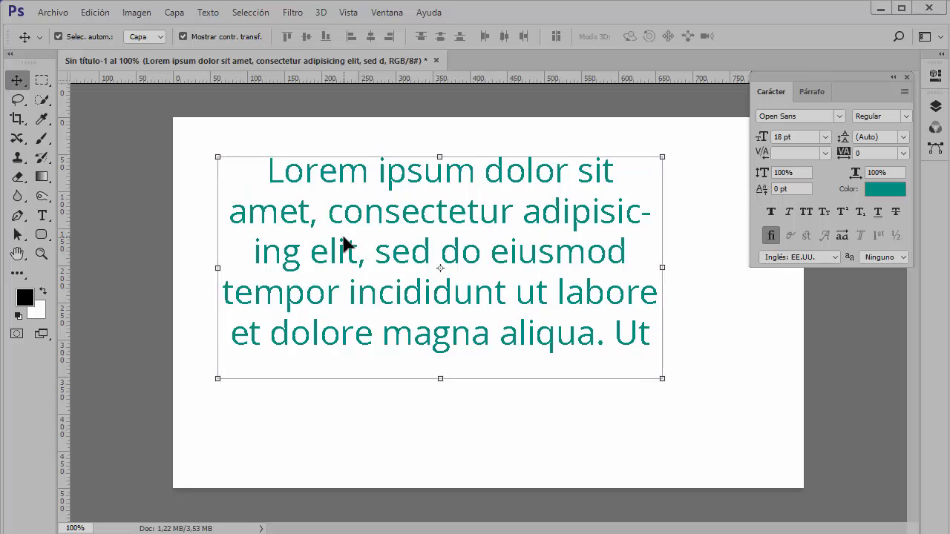
left_click(42, 215)
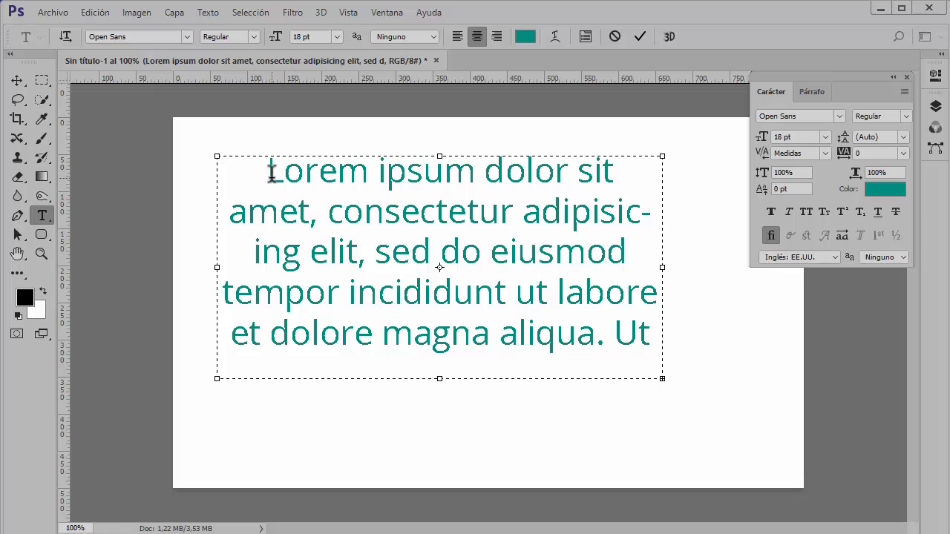
left_click_drag(267, 171, 631, 170)
left_click(524, 326)
left_click_drag(379, 170, 569, 168)
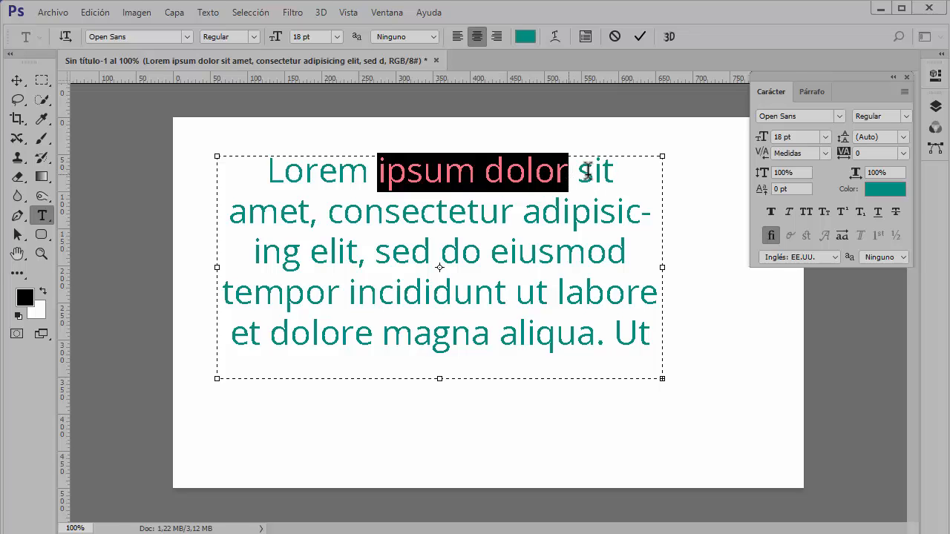
left_click_drag(765, 191, 780, 188)
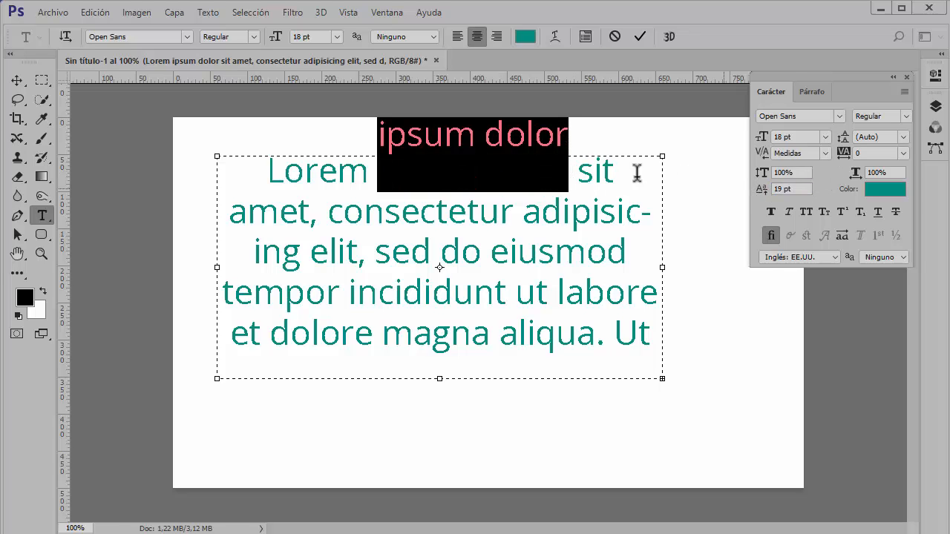
left_click(758, 192)
mouse_move(758, 192)
left_mouse_down()
mouse_move(730, 195)
mouse_move(758, 195)
left_mouse_up()
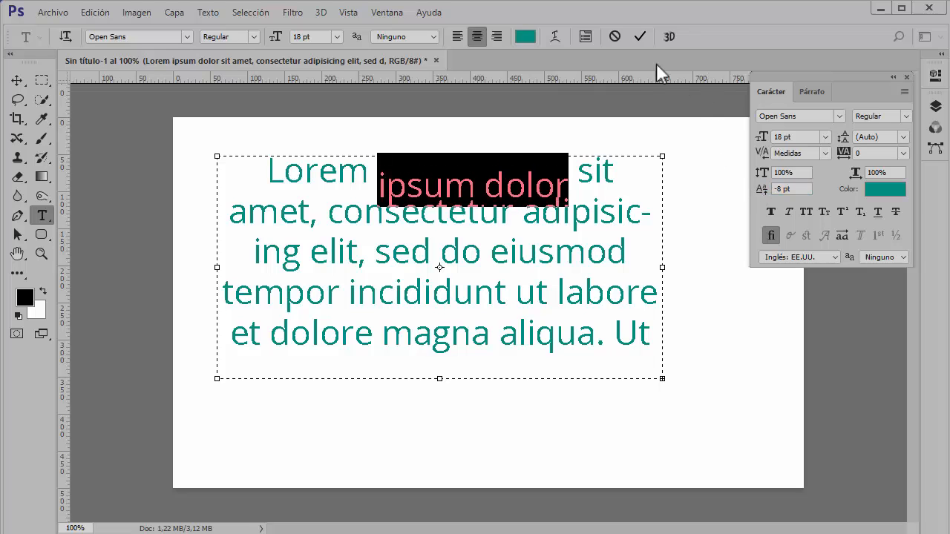
left_click(640, 37)
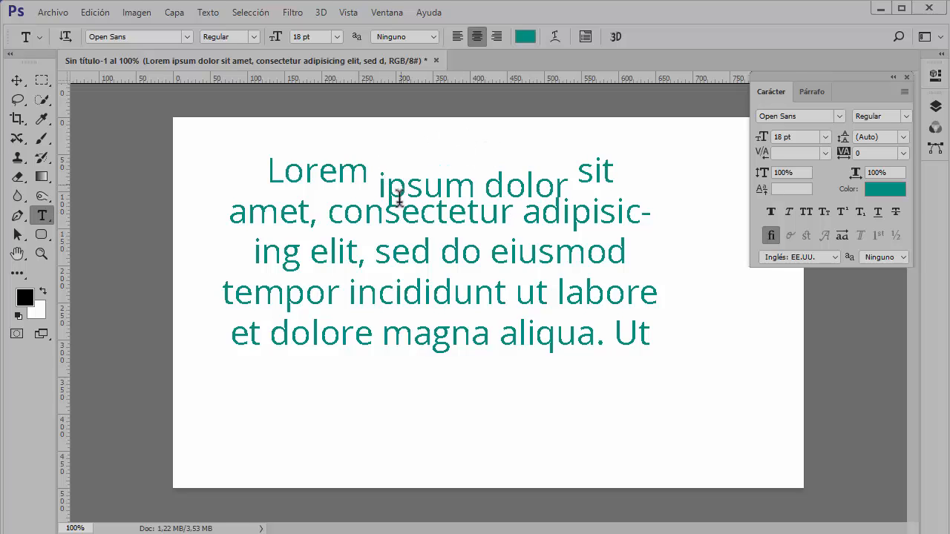
key("ctrl+z")
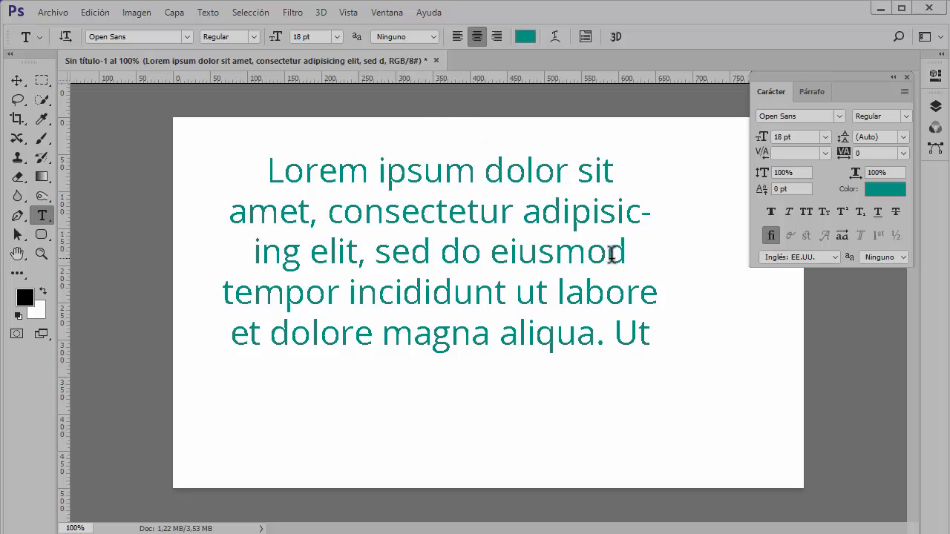
Step: Leave text editing with the Move tool and apply faux bold and faux italic to the whole text layer
left_click(541, 259)
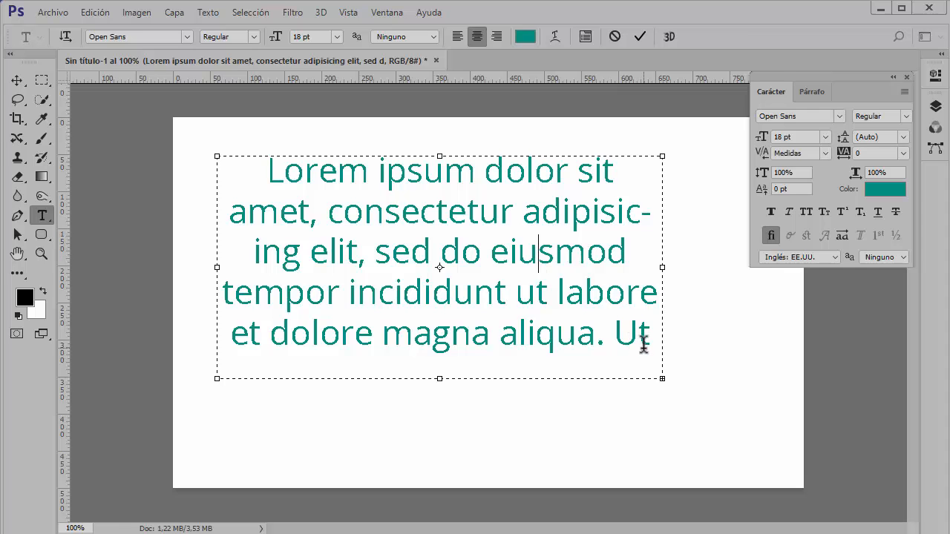
left_click_drag(642, 339, 272, 173)
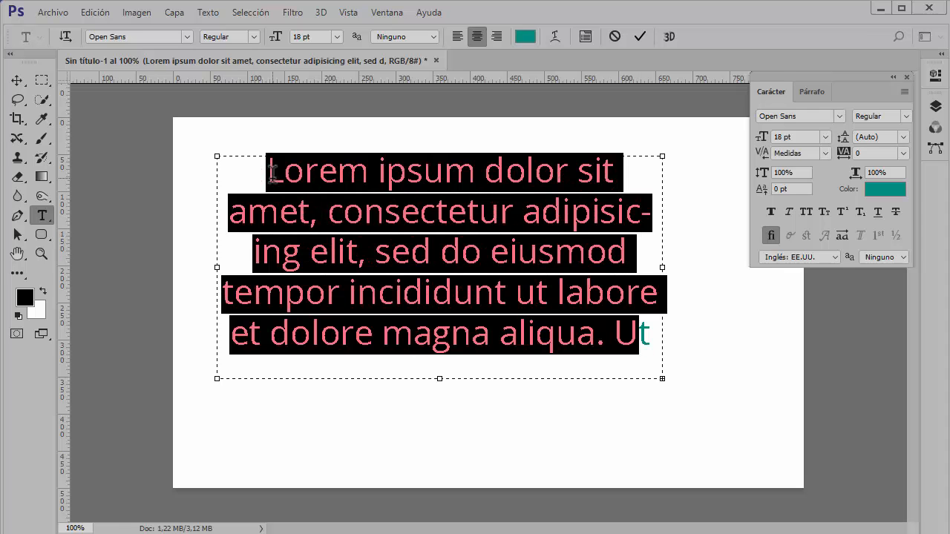
left_click(17, 80)
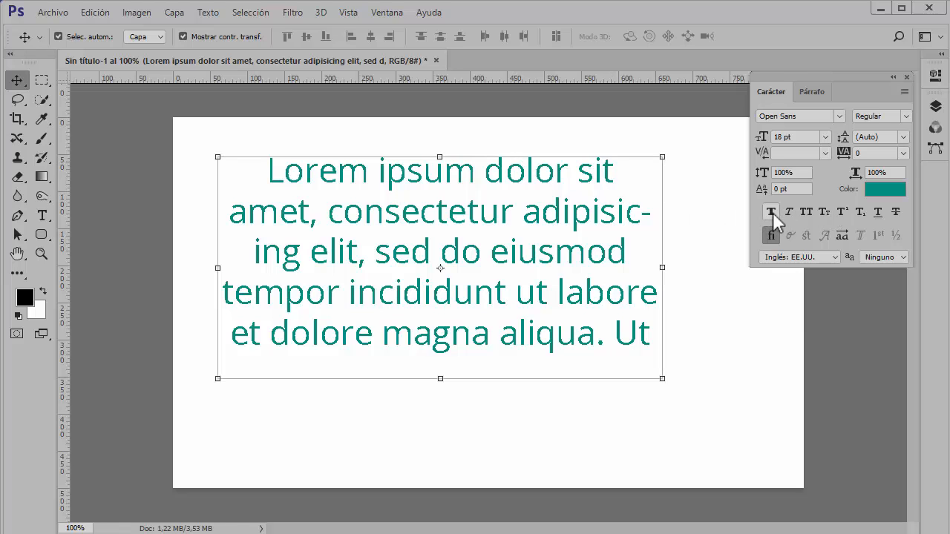
left_click(906, 117)
left_click(905, 117)
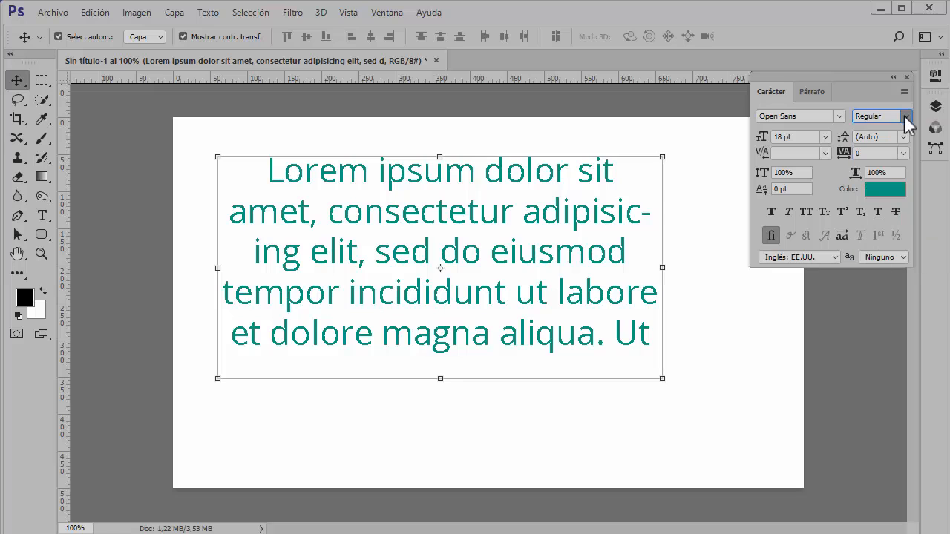
left_click(772, 211)
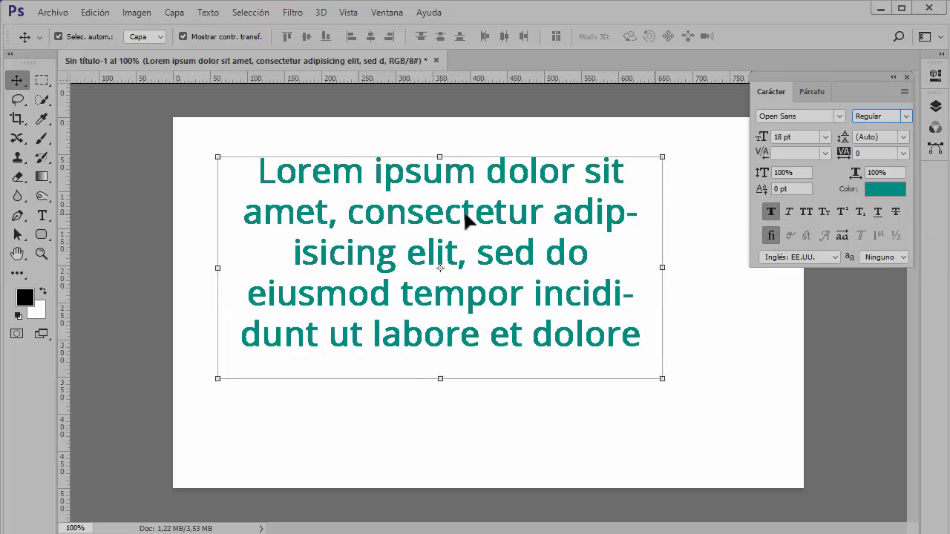
left_click(789, 211)
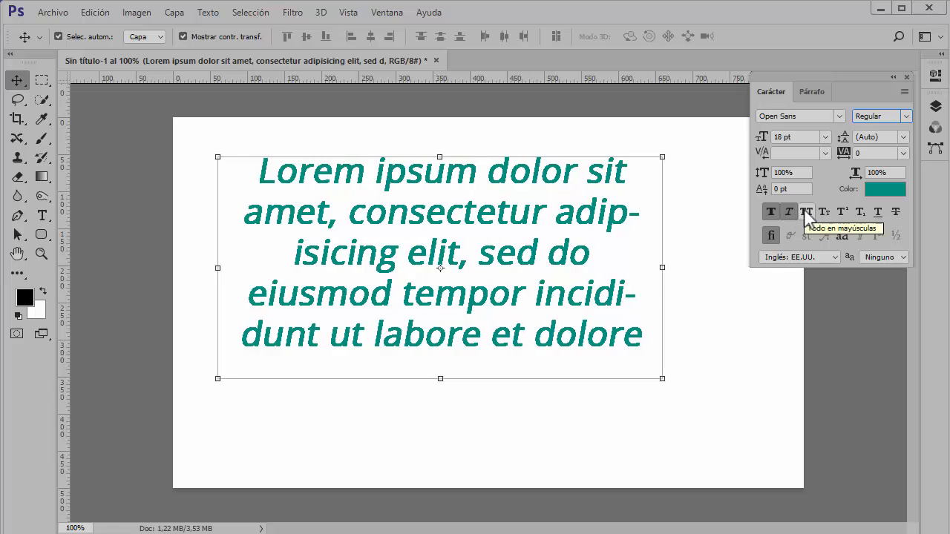
Step: Try the All Caps style on the text block, undo it, reapply it and switch it off
left_click(806, 211)
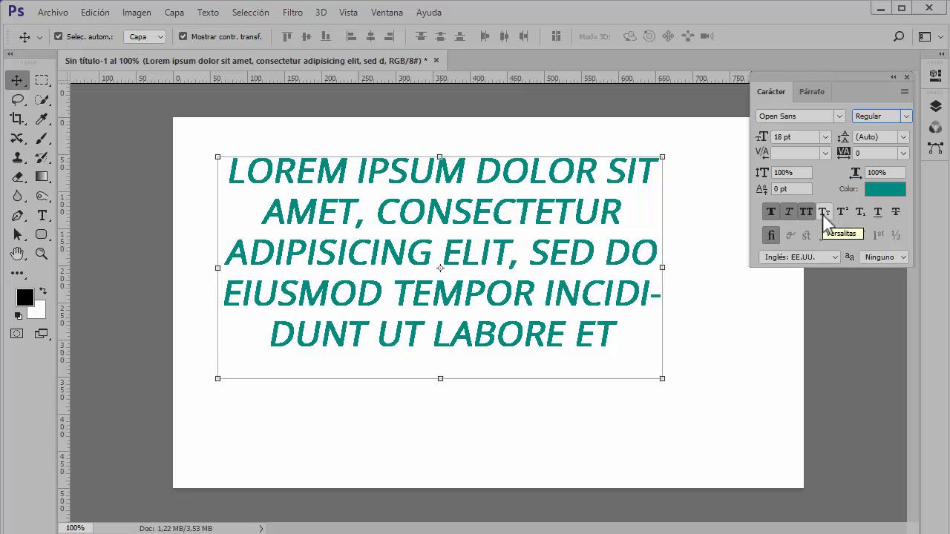
left_click(370, 223)
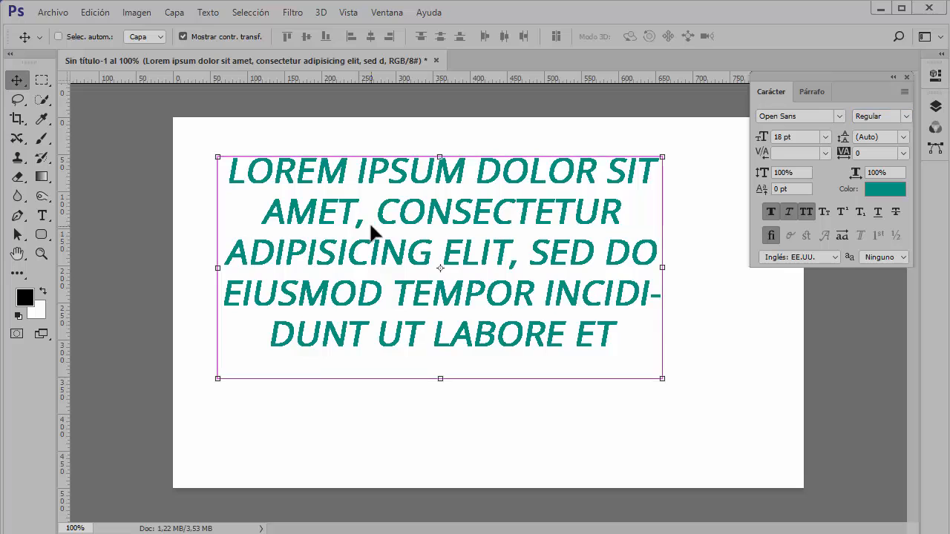
key("ctrl+z")
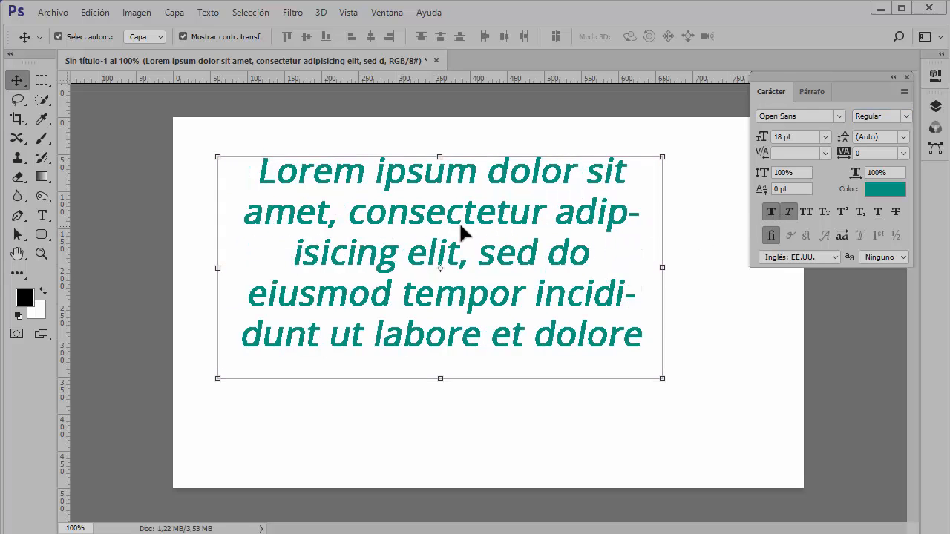
left_click(809, 210)
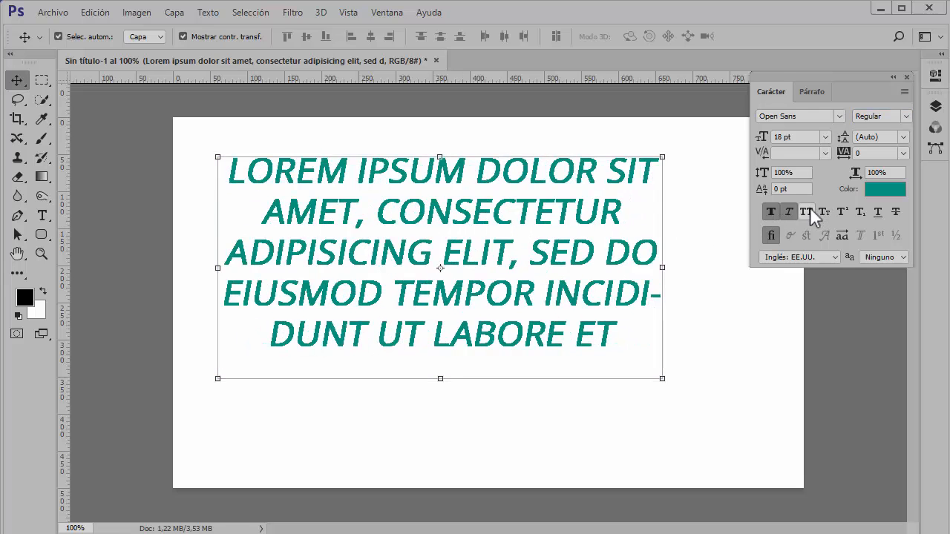
left_click(808, 211)
Step: Try the Small Caps style on the text, then remove it together with faux italic and faux bold
left_click(823, 212)
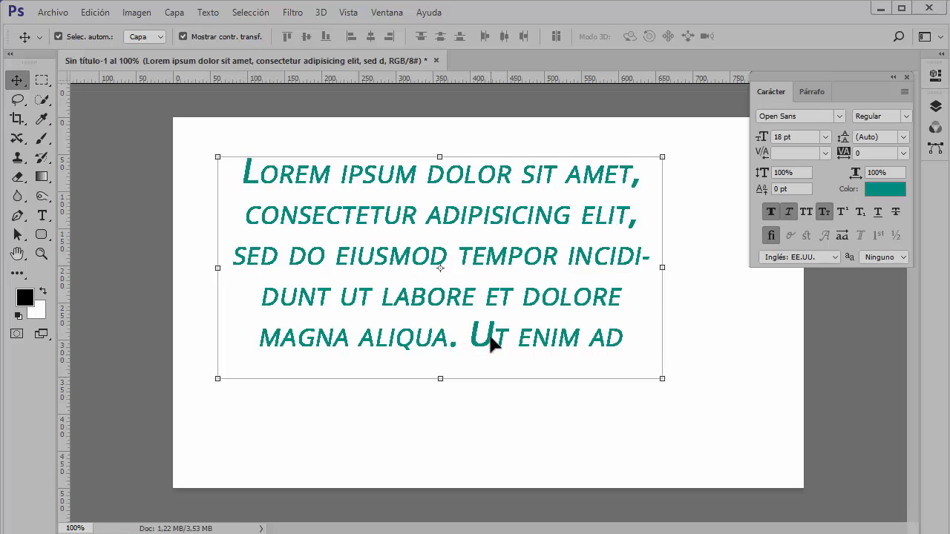
left_click(819, 211)
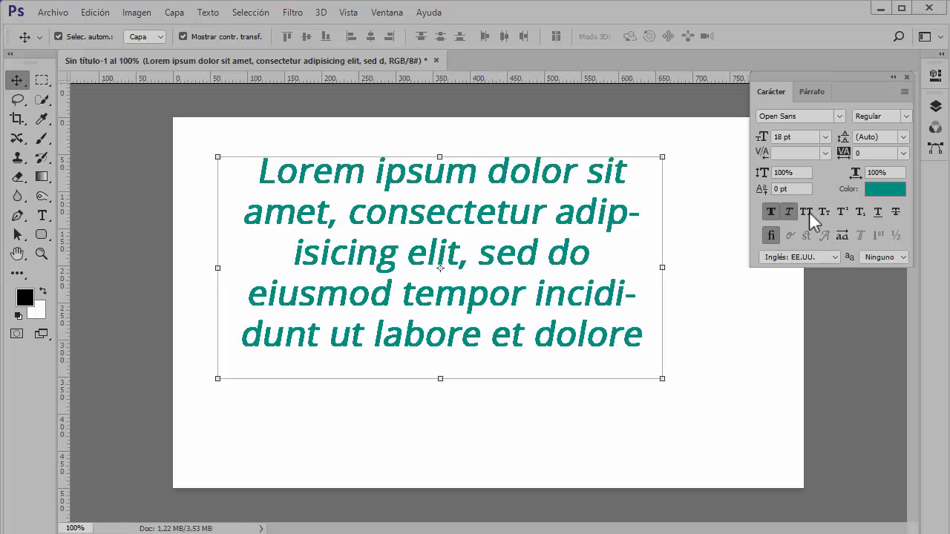
left_click(788, 213)
left_click(771, 211)
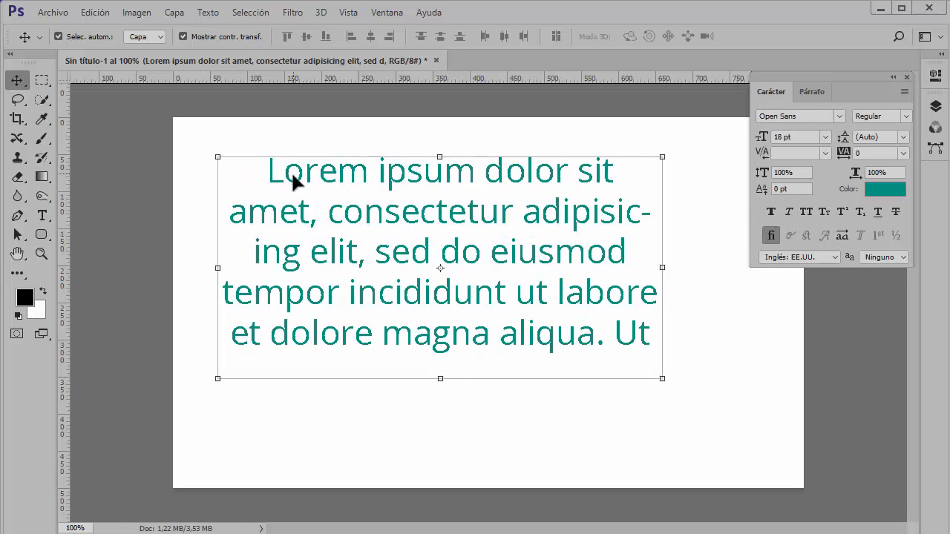
Step: Replace the entire paragraph text, including the hidden overflow, with "256 m2"
left_click(43, 215)
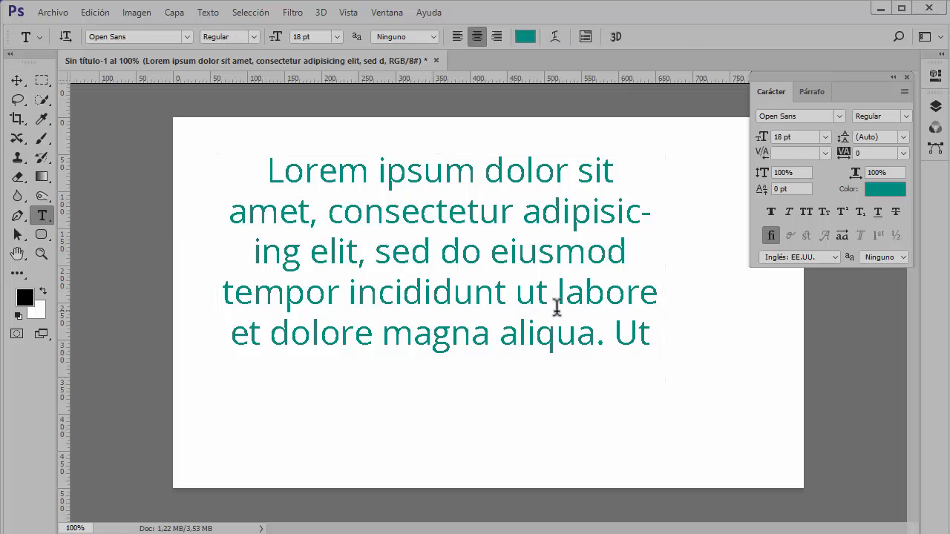
left_click(557, 297)
left_click_drag(643, 336, 242, 175)
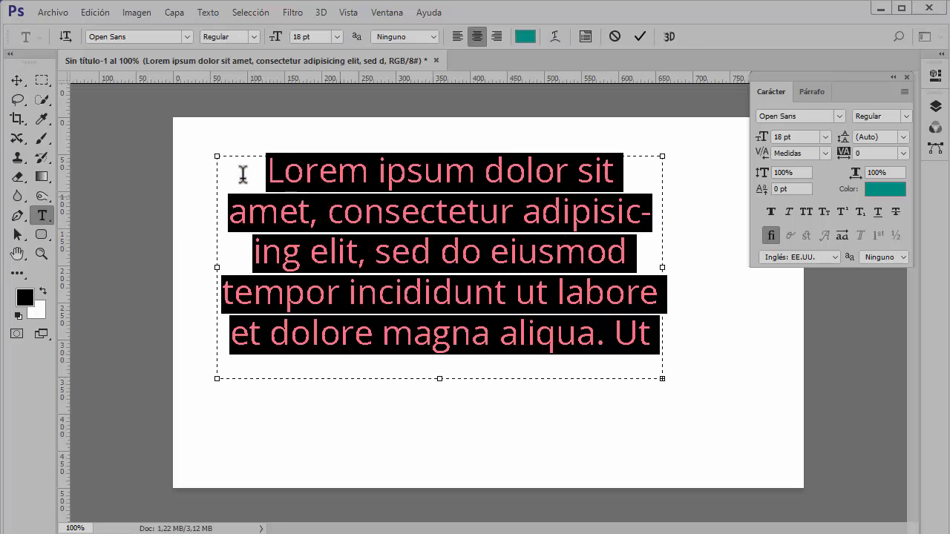
type("256enim ad minim veniam.")
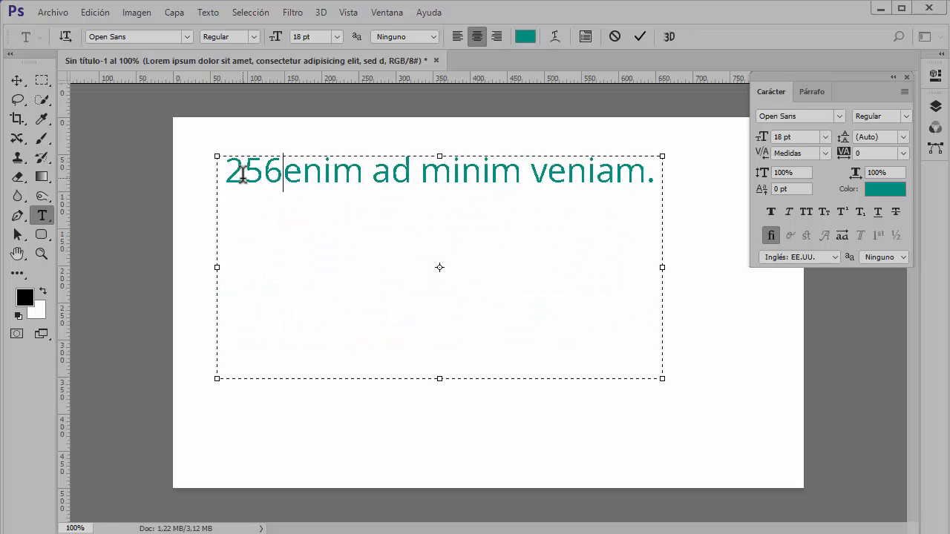
key("shift+End")
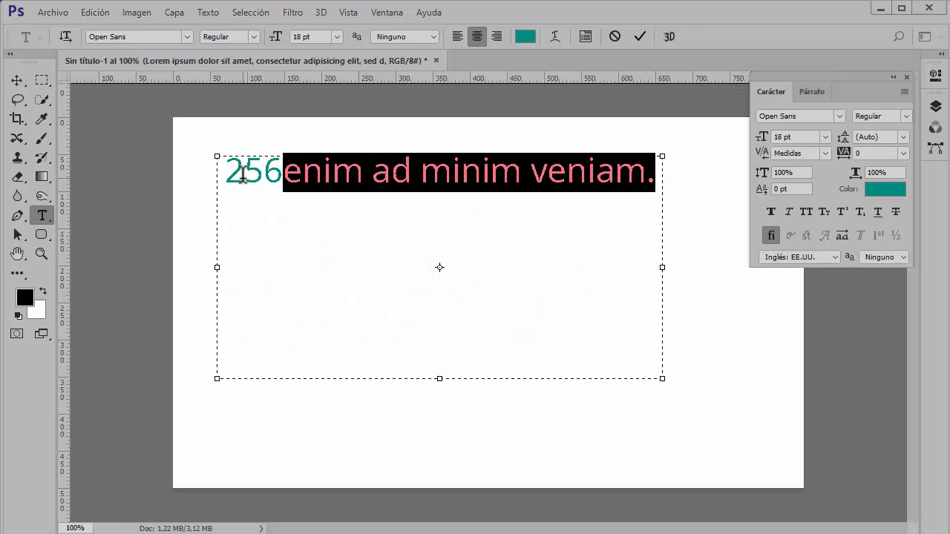
key("Delete")
type("M")
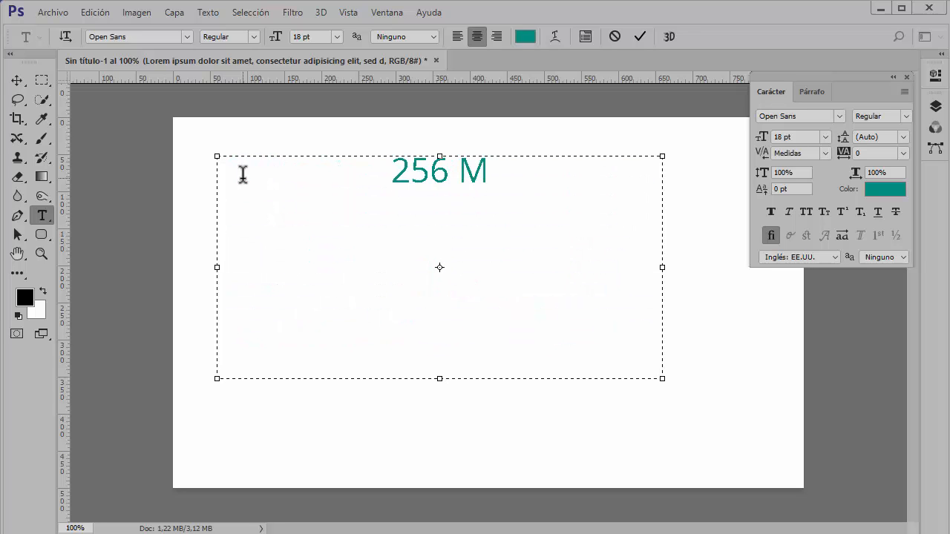
key("BackSpace")
type("m2")
Step: Try superscript and subscript on the 2 of "256 m2", then return it to normal and deselect it
key("shift+Left")
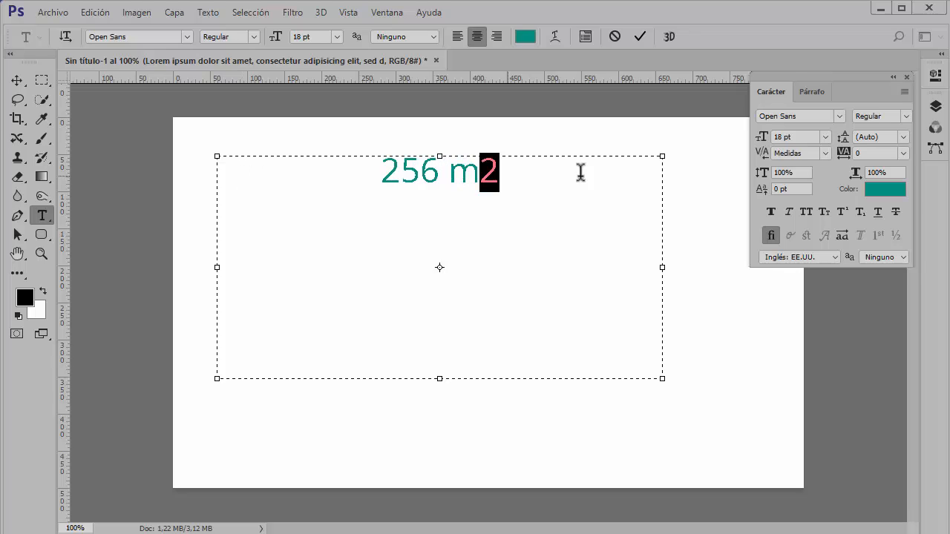
left_click(843, 212)
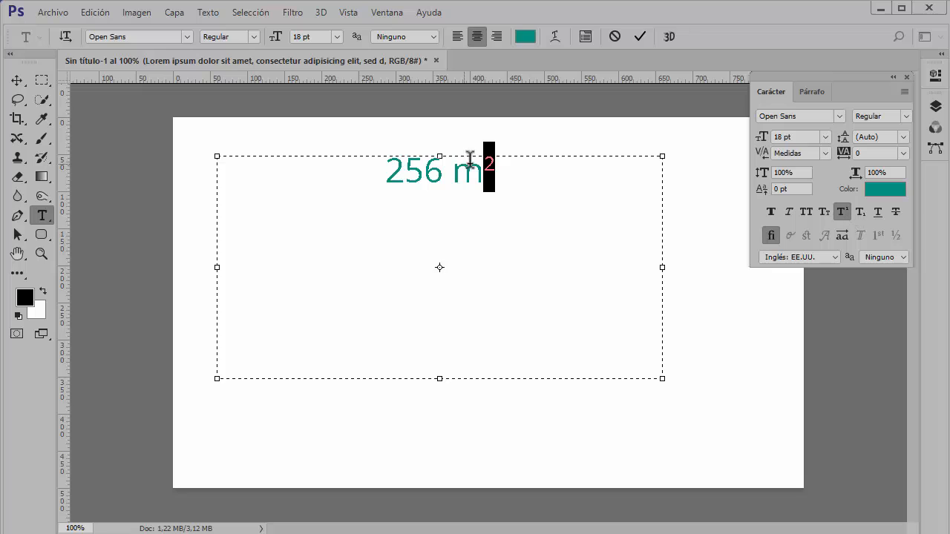
left_click(859, 212)
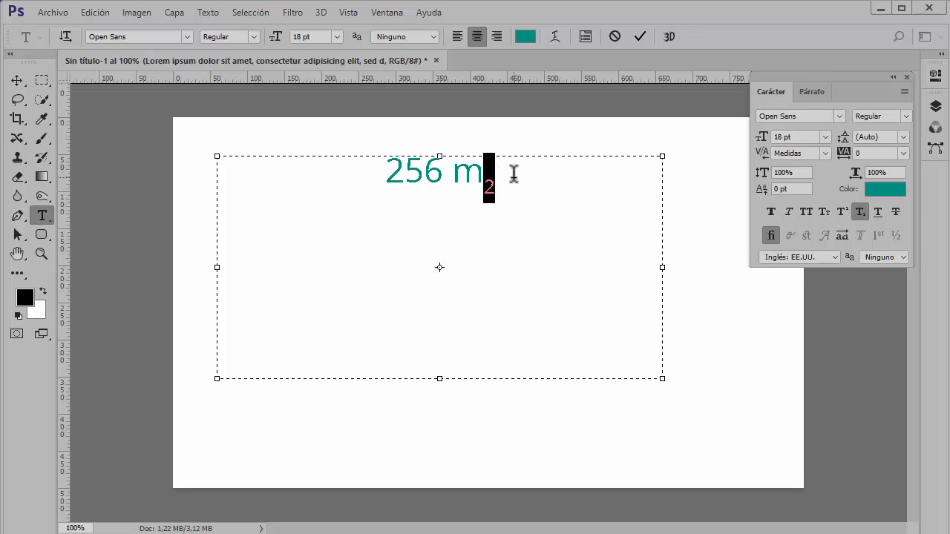
left_click(859, 213)
left_click(552, 173)
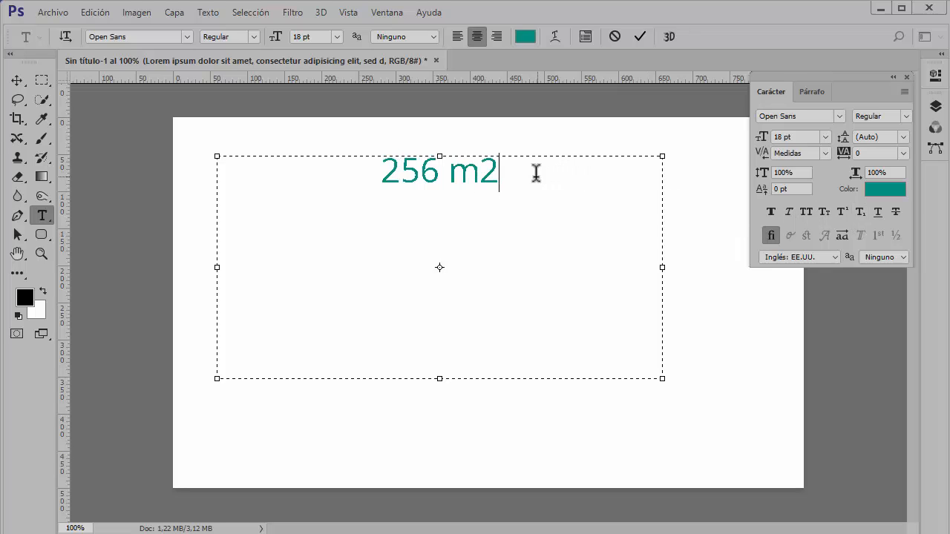
Step: Try underline and strikethrough on the whole "256 m2" text, switch both off and finish editing the text
left_click(381, 169, "shift")
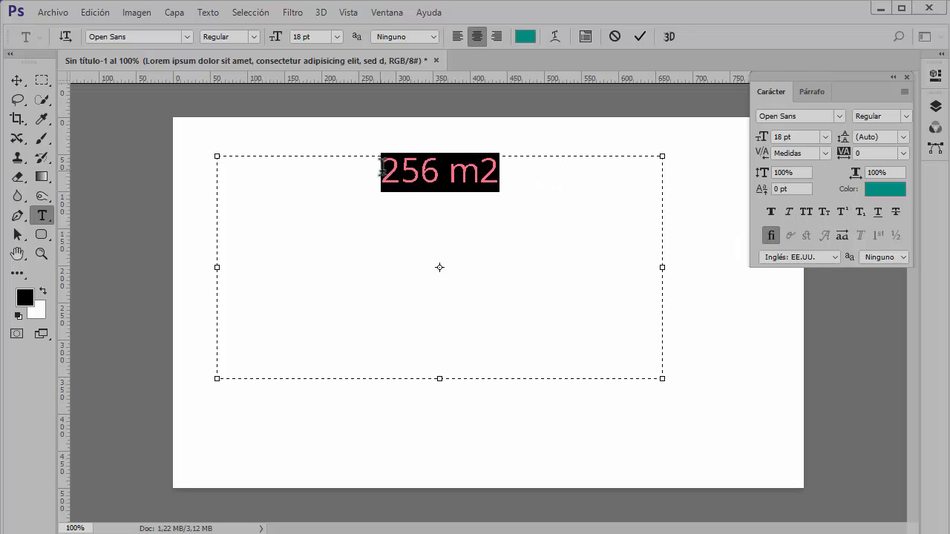
left_click(878, 211)
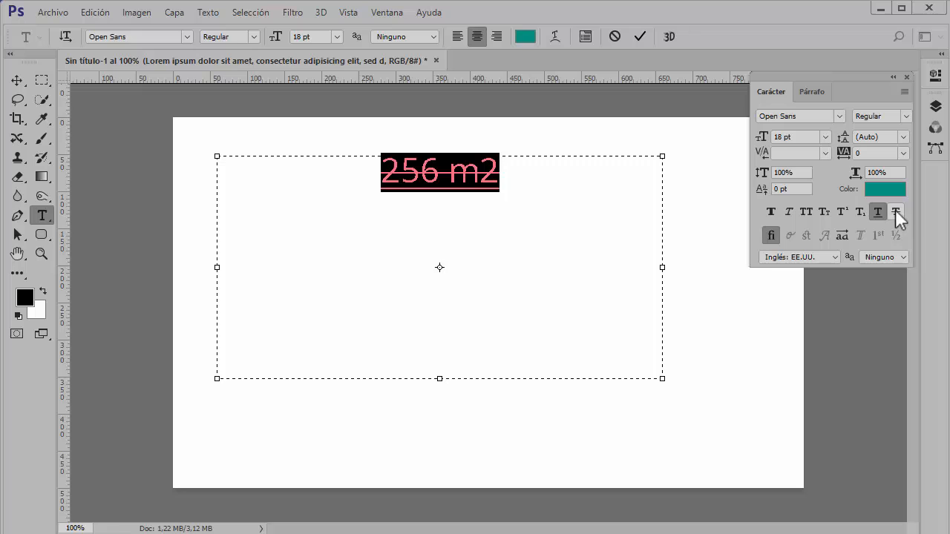
left_click(896, 211)
left_click(877, 212)
left_click(16, 80)
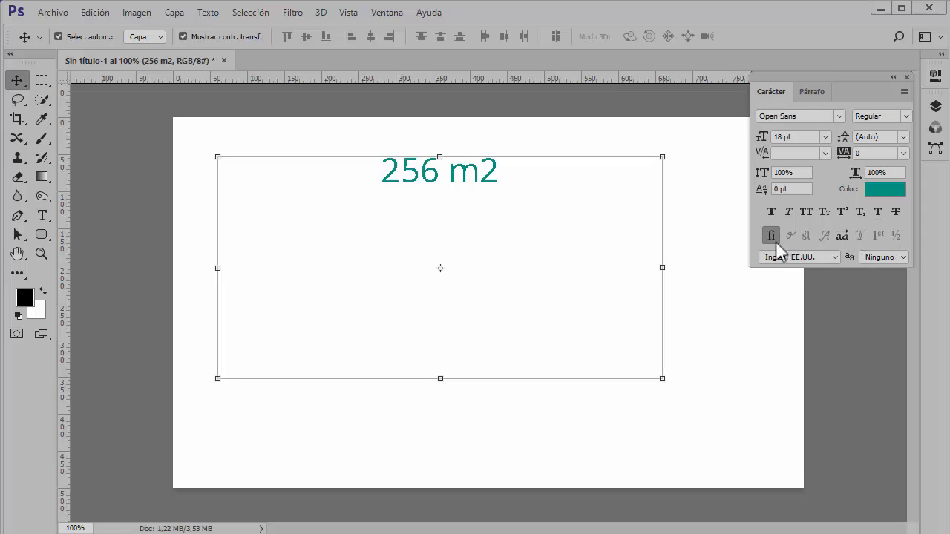
Step: Look through the available text languages and anti-aliasing methods for the text layer without choosing any
left_click(828, 257)
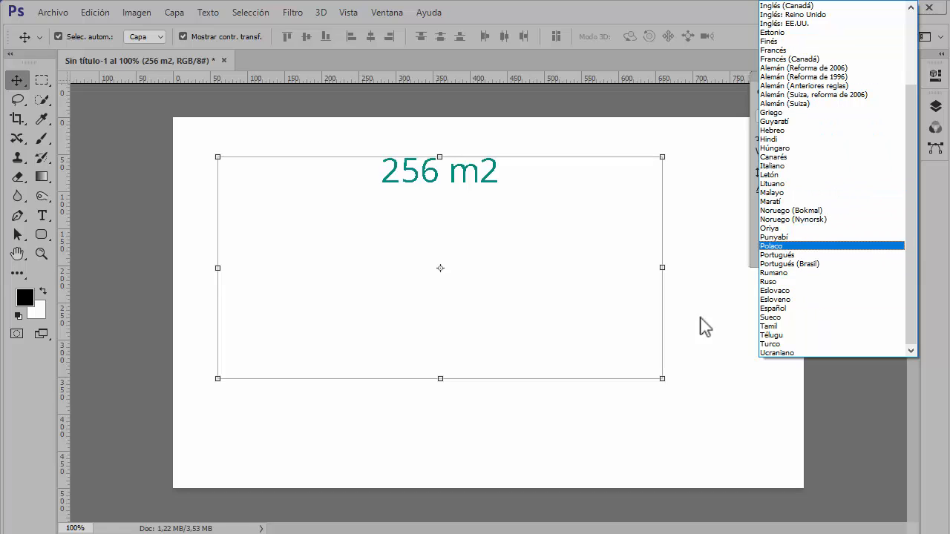
left_click(713, 370)
left_click(898, 258)
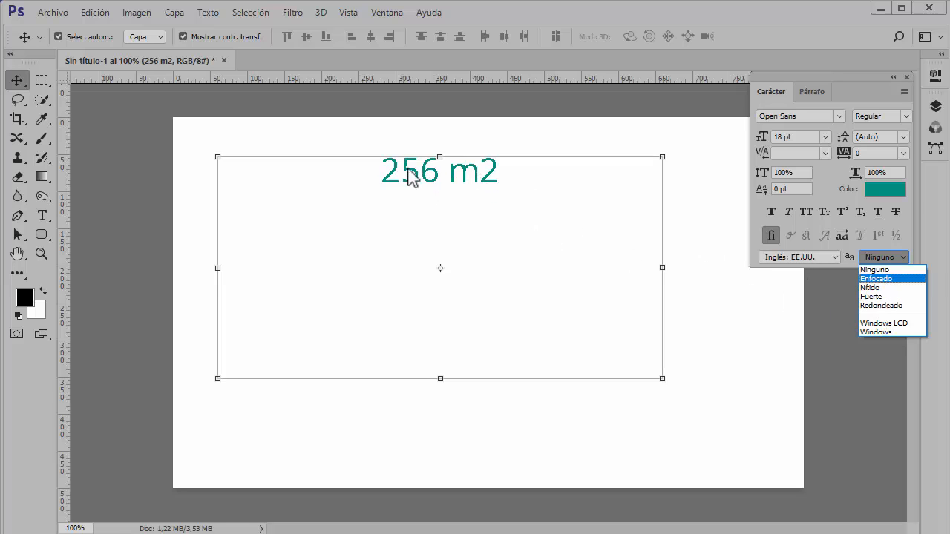
left_click(693, 314)
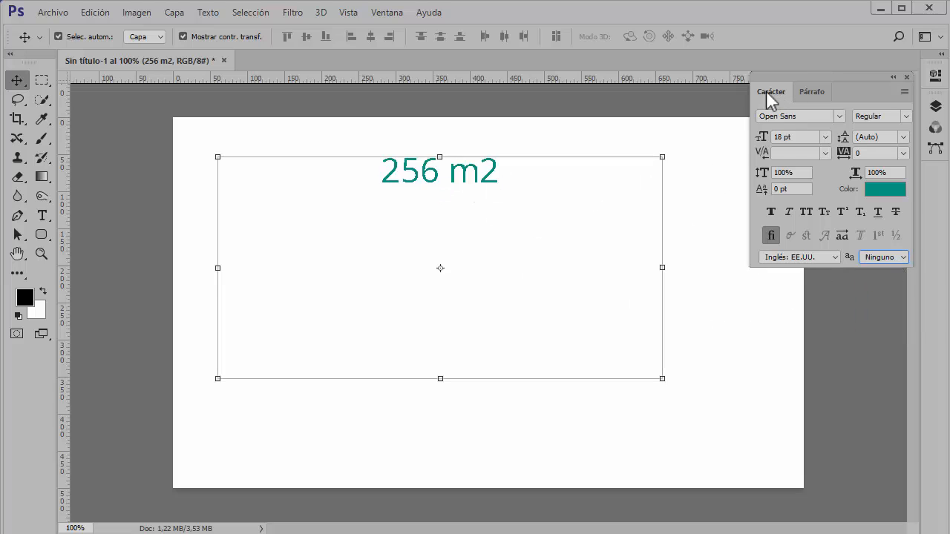
Step: Replace the "256 m2" text in the paragraph frame with Lorem Ipsum placeholder text
left_click(471, 184)
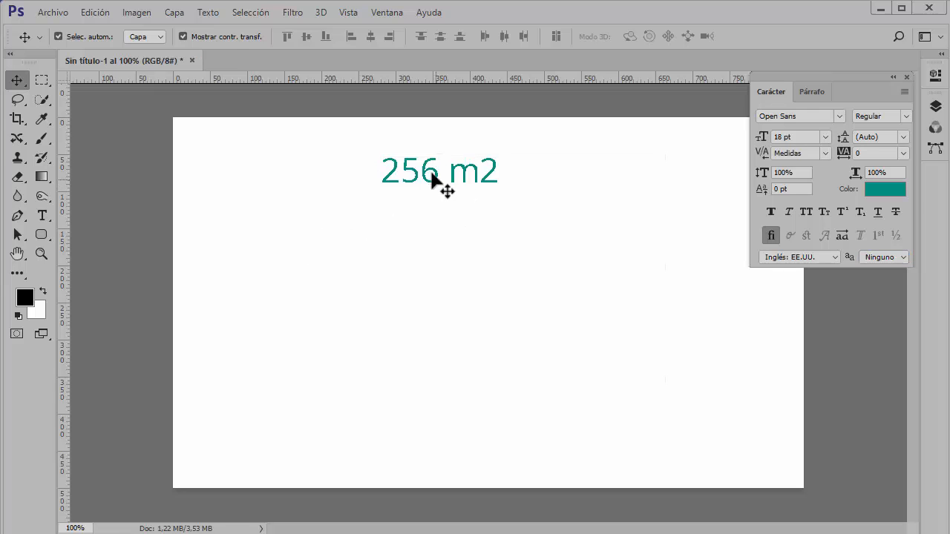
left_click(432, 173)
double_click(483, 174)
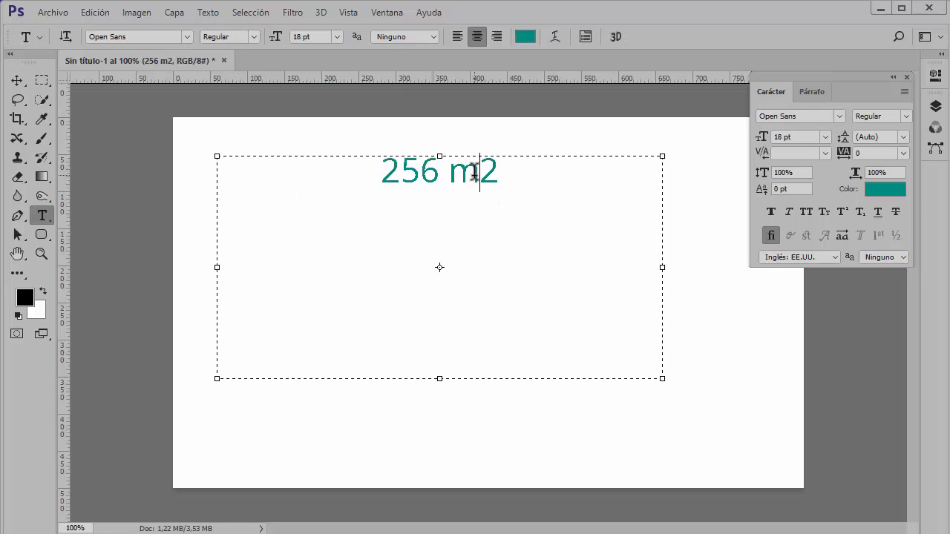
left_click_drag(526, 176, 318, 180)
key("BackSpace")
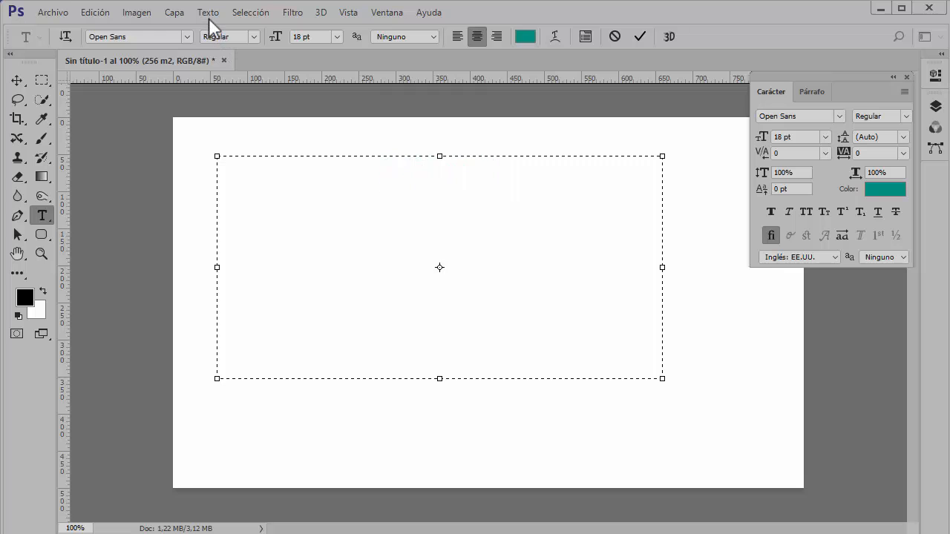
left_click(207, 14)
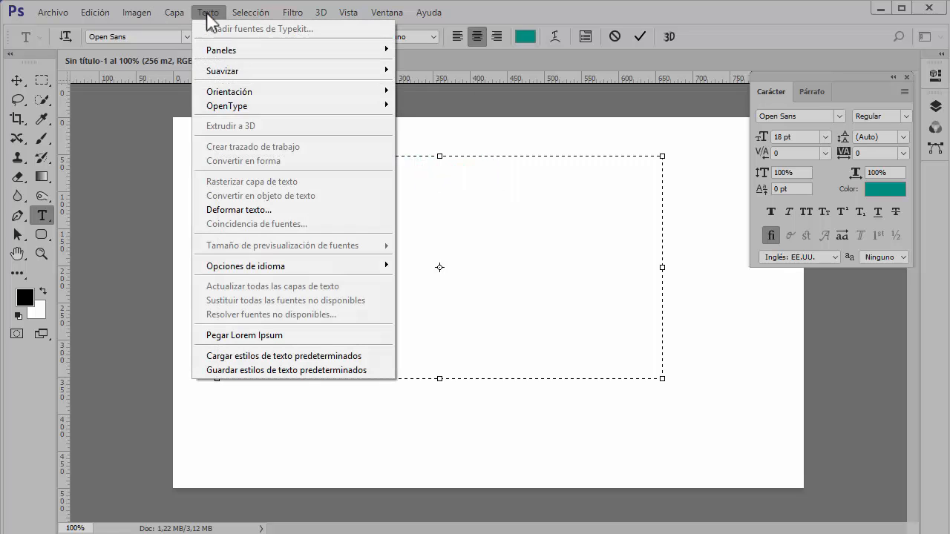
left_click(252, 335)
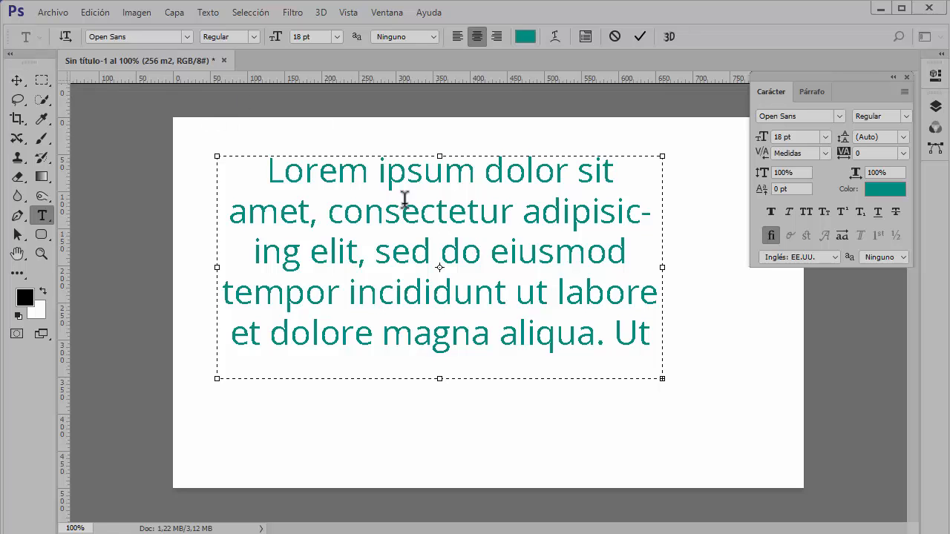
Step: Reduce the font size of the entire placeholder text to 16 pt and again to 14 pt, and commit the edit
key("ctrl+a")
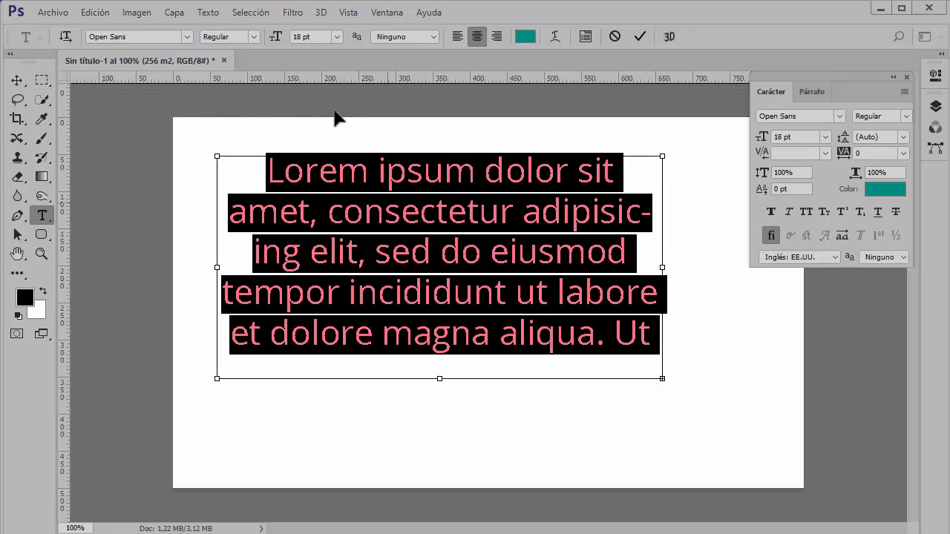
left_click(337, 37)
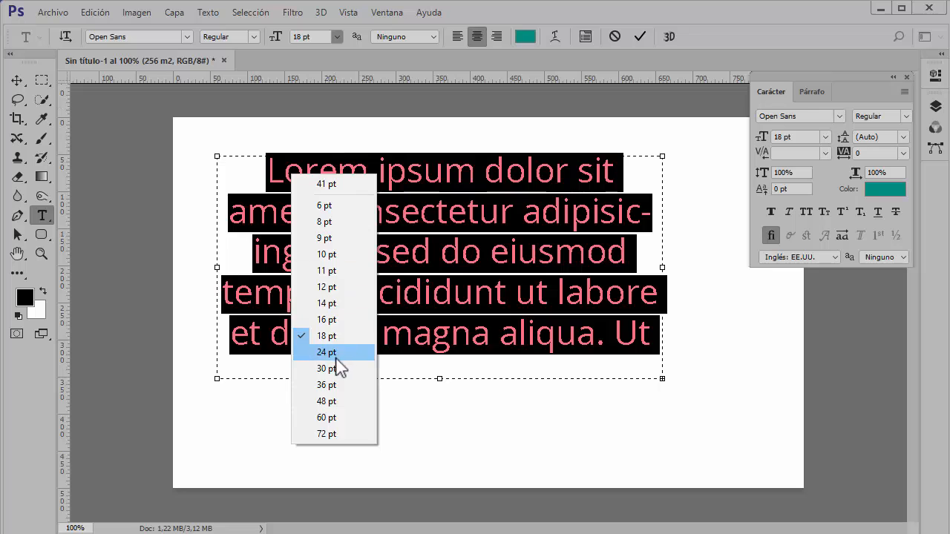
left_click(332, 319)
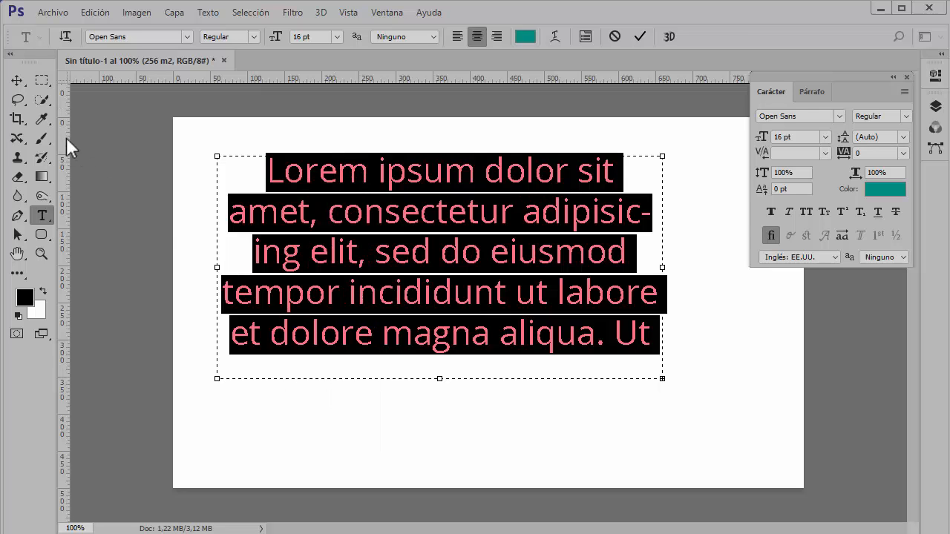
left_click(336, 36)
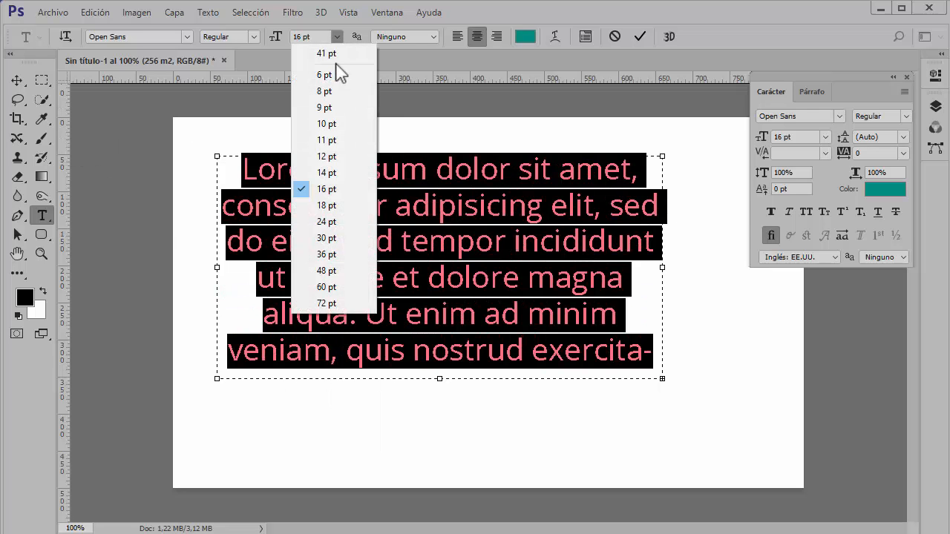
left_click(336, 170)
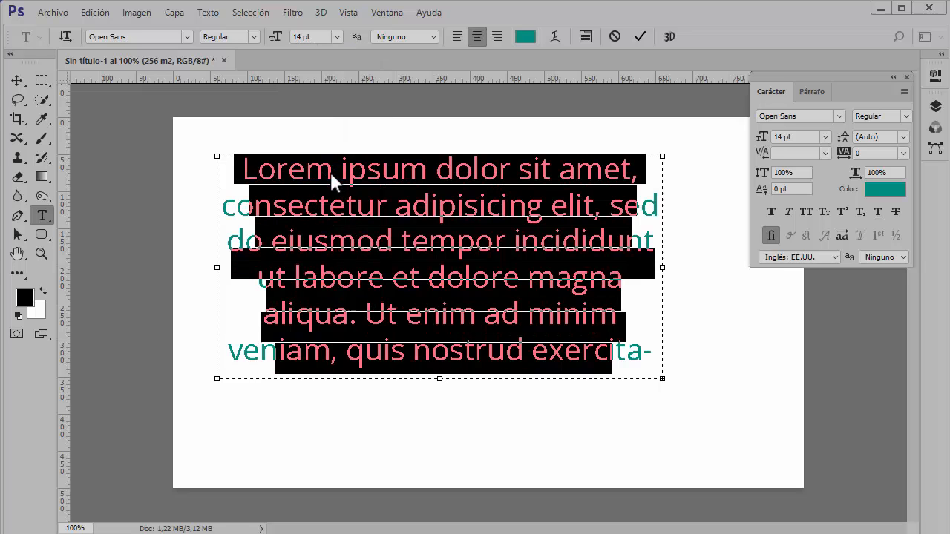
left_click(641, 35)
Step: Enlarge the paragraph text frame by extending its lower edge downward and its right edge outward
left_click(462, 231)
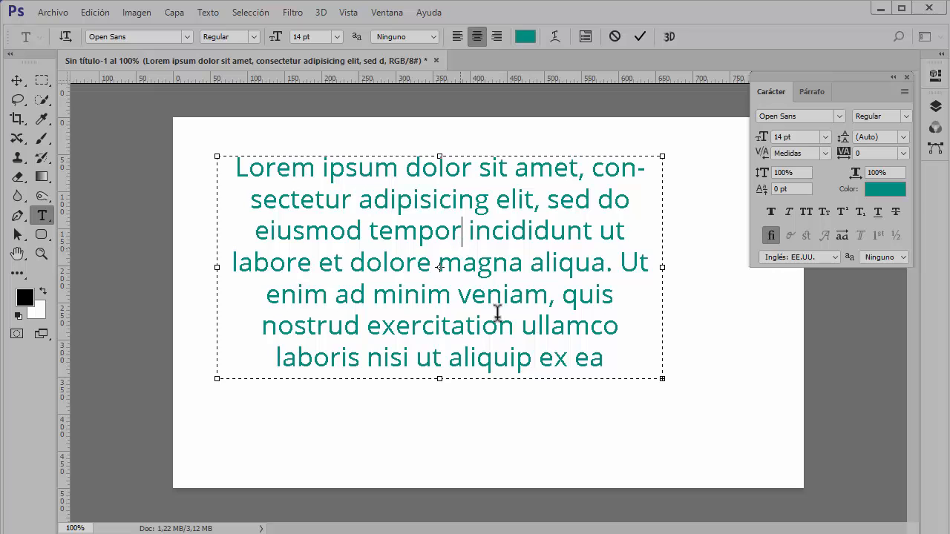
left_click_drag(439, 379, 439, 442)
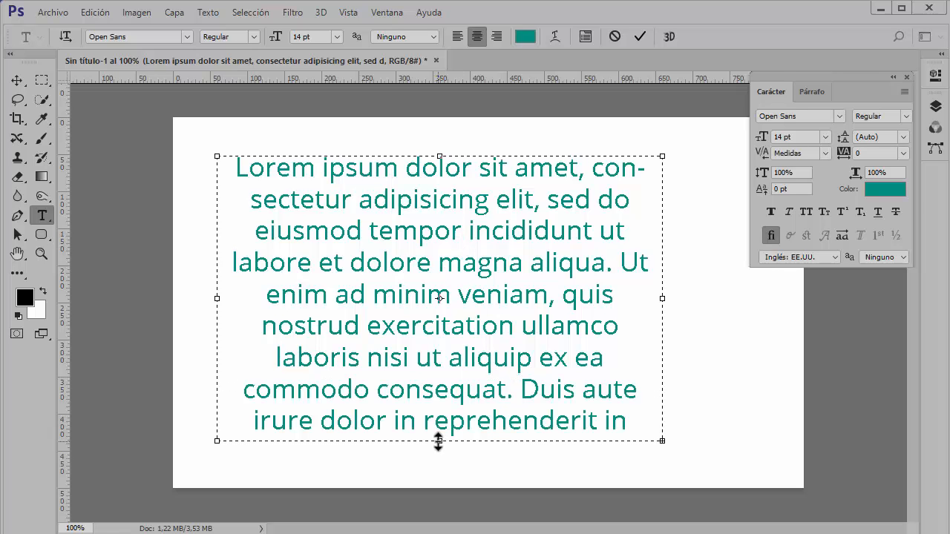
left_click_drag(662, 298, 707, 298)
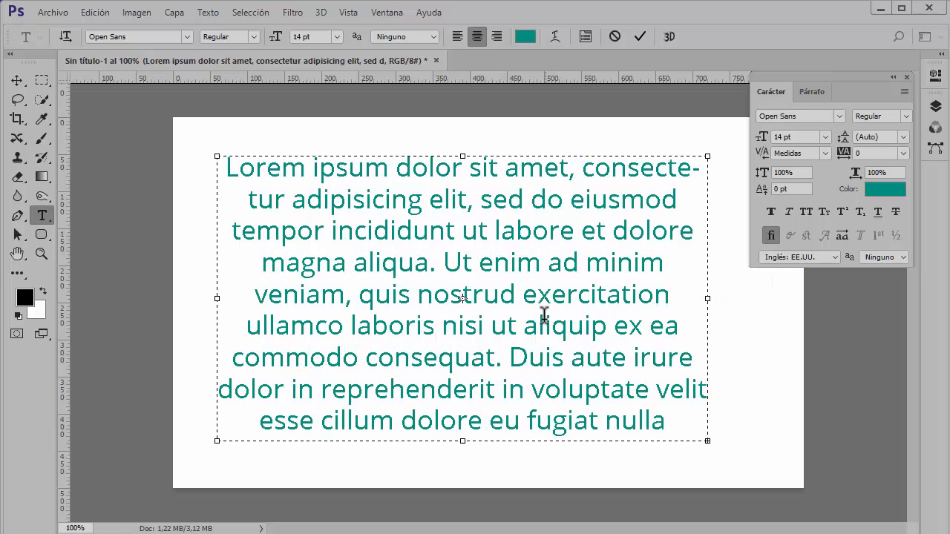
Step: End the sentence with a period after "ullamco" and start a new paragraph with a capitalised "Laboris"
left_click(345, 330)
type(".")
key("Return")
key("Delete")
key("Delete")
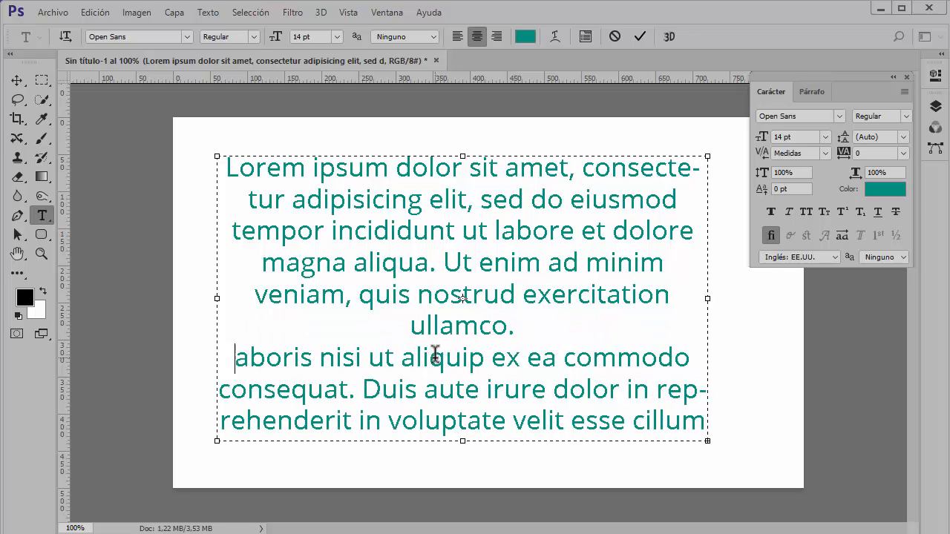
type("L")
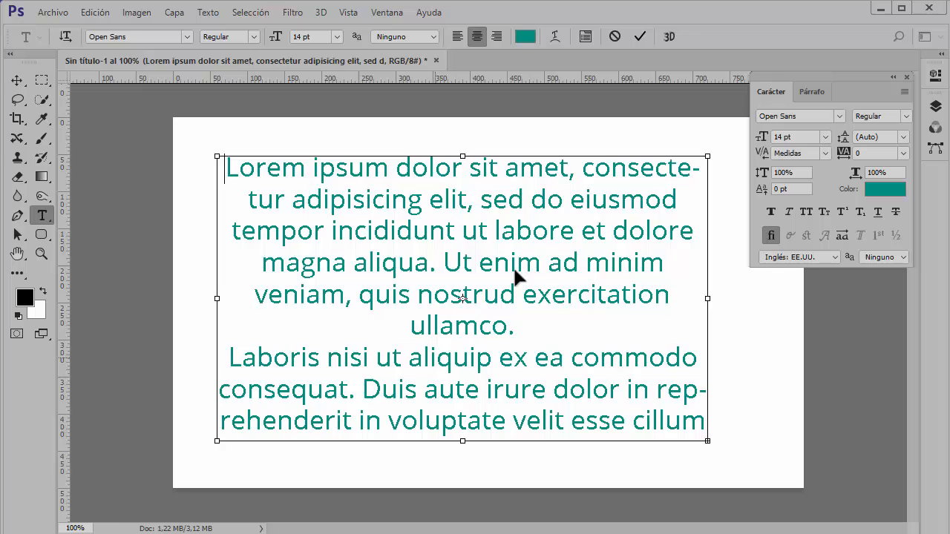
Step: Show the paragraph settings, finish text editing and try left, centre and right alignment on the whole text block
key("ctrl+a")
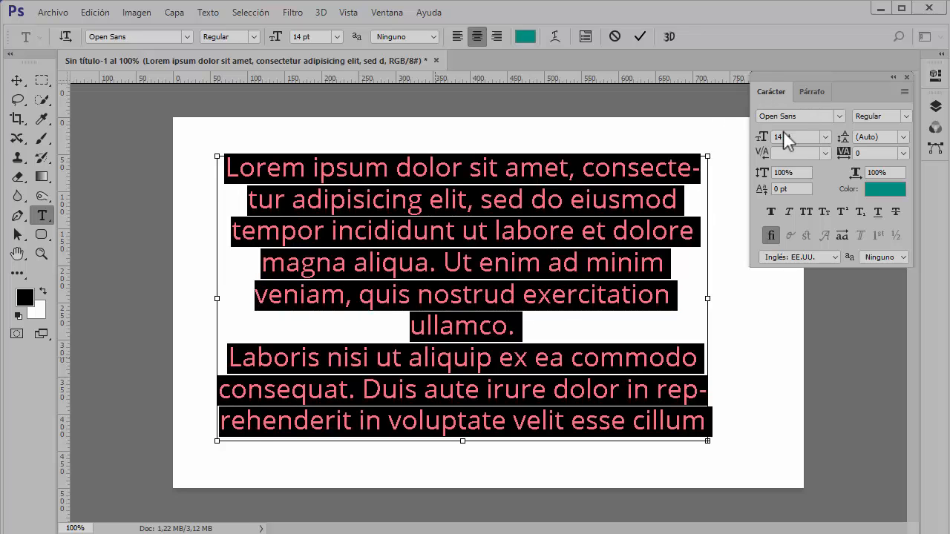
left_click(806, 96)
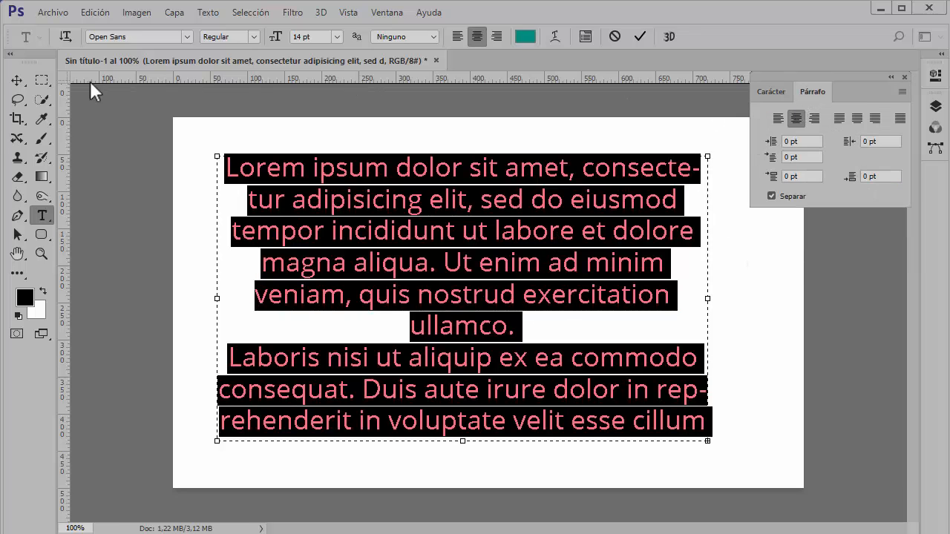
left_click(17, 81)
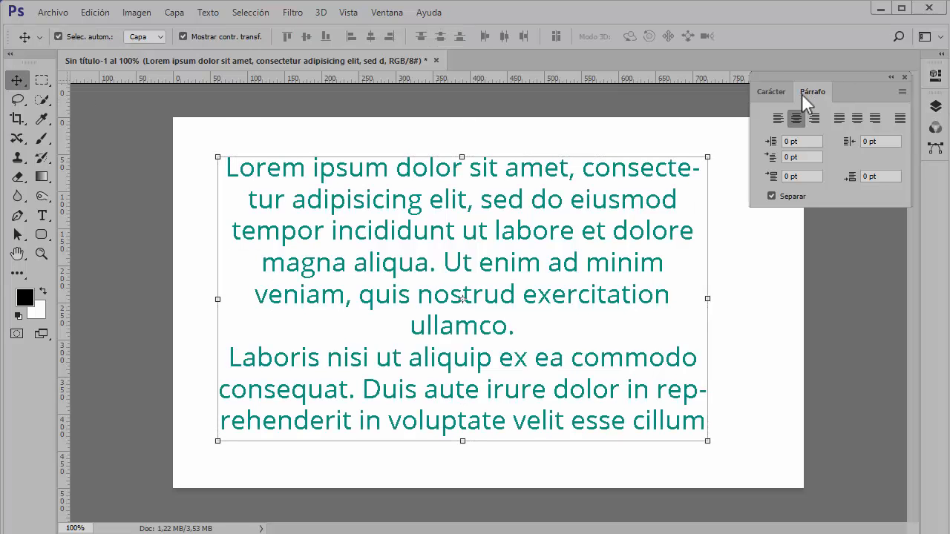
left_click(778, 118)
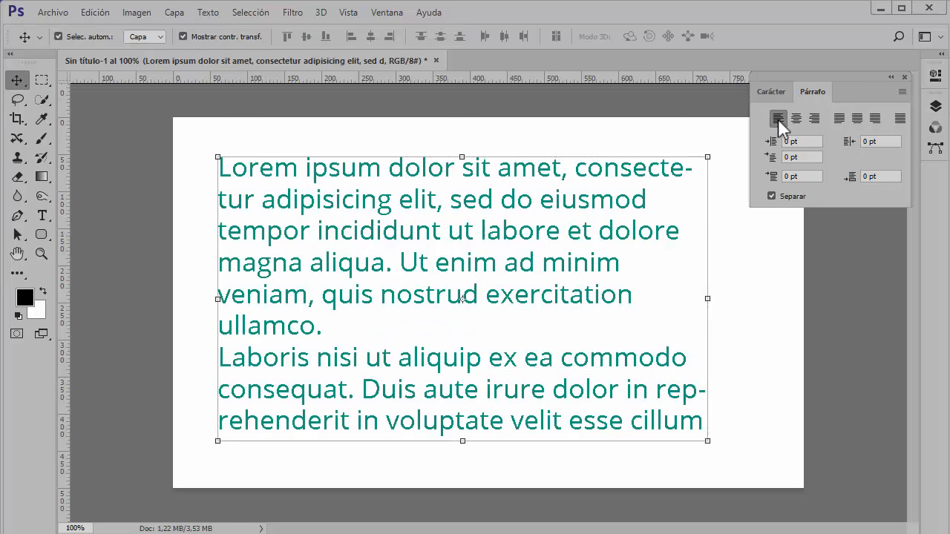
left_click(800, 118)
left_click(814, 119)
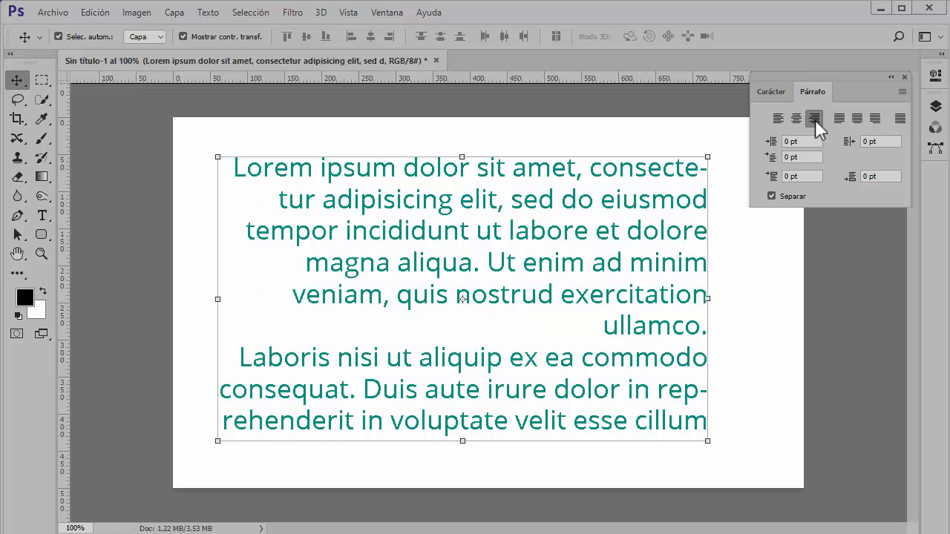
Step: Try justifying the text with the last line left, centred, right and fully justified, then return it to last line left
left_click(839, 119)
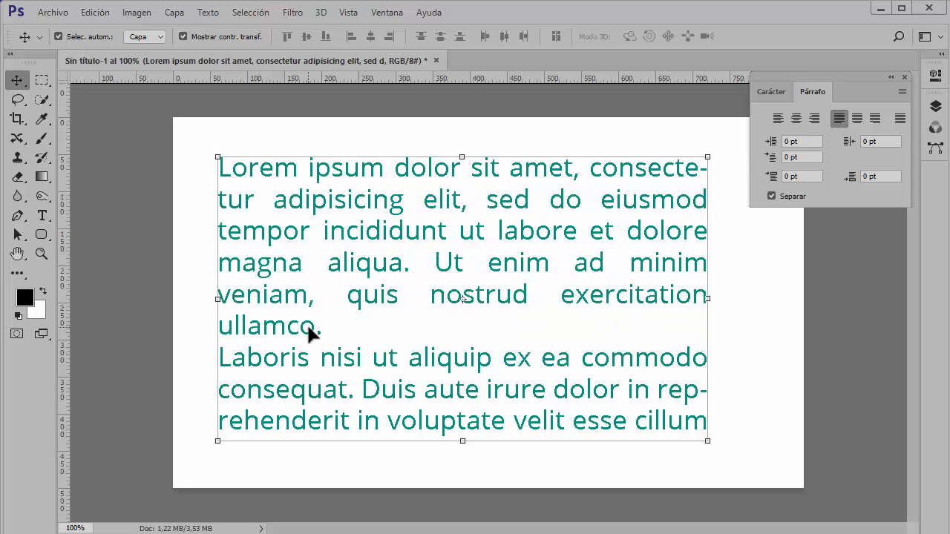
left_click(857, 119)
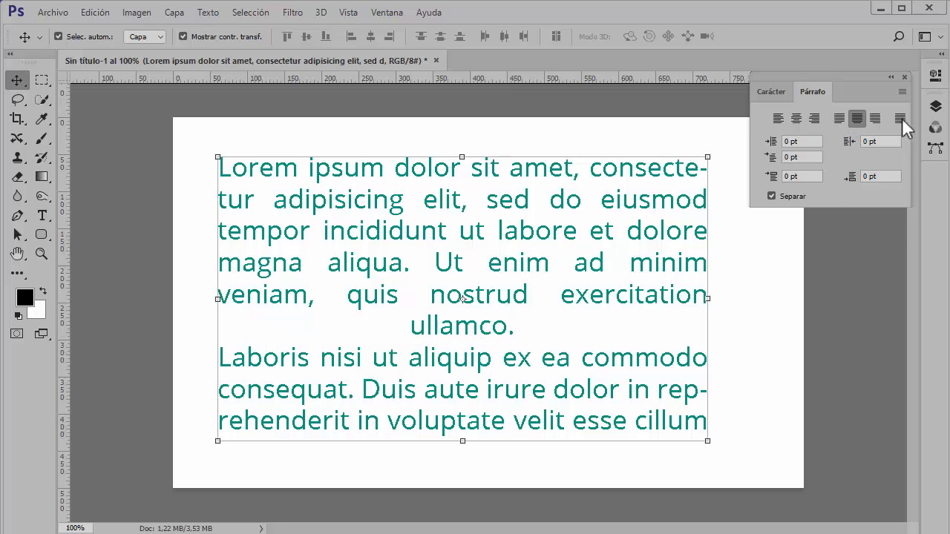
left_click(872, 120)
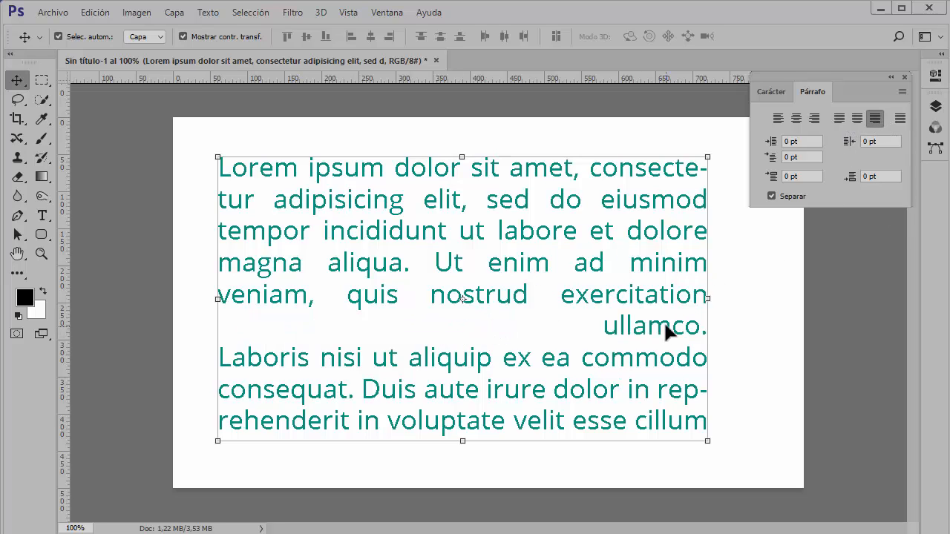
left_click(896, 120)
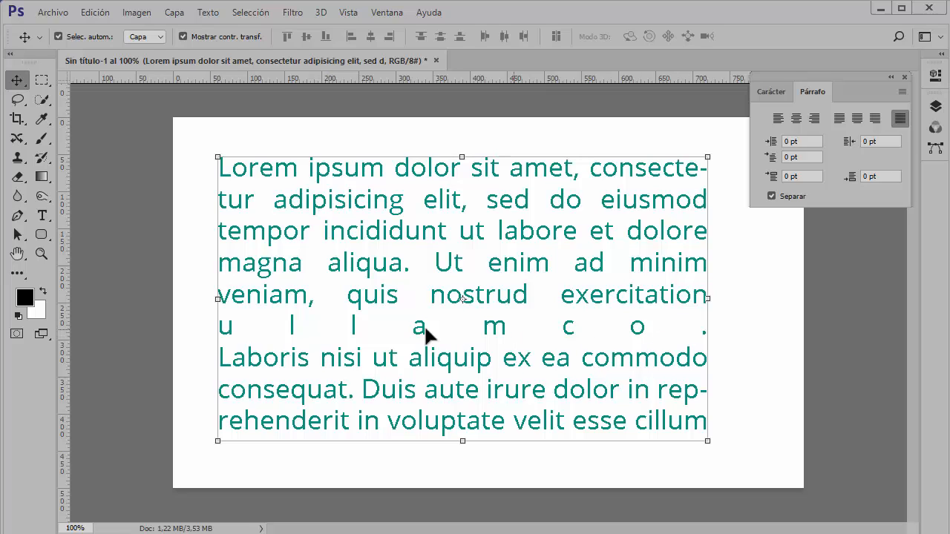
left_click(840, 119)
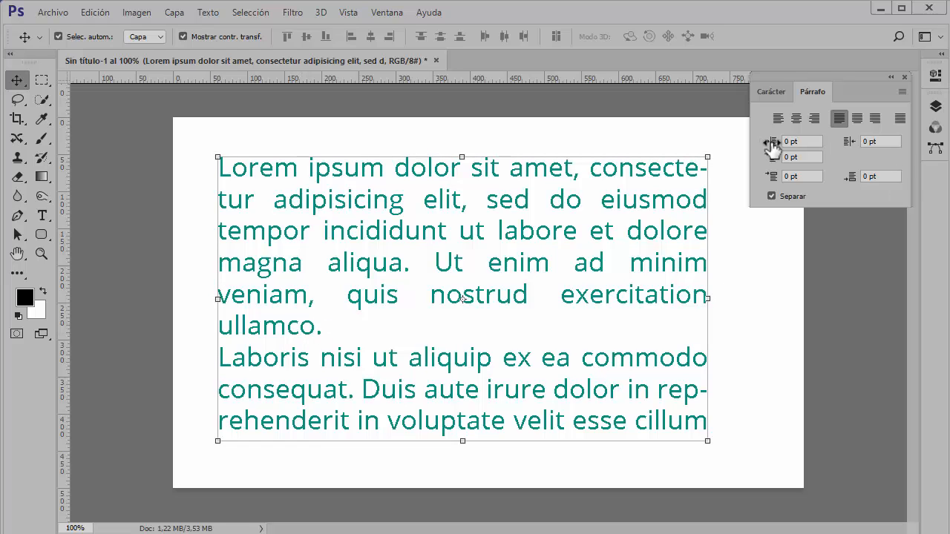
Step: Set the paragraphs' left indent to 3,55 pt, right indent to 4,2 pt and first-line indent to 7,4 pt
left_click_drag(769, 144, 800, 147)
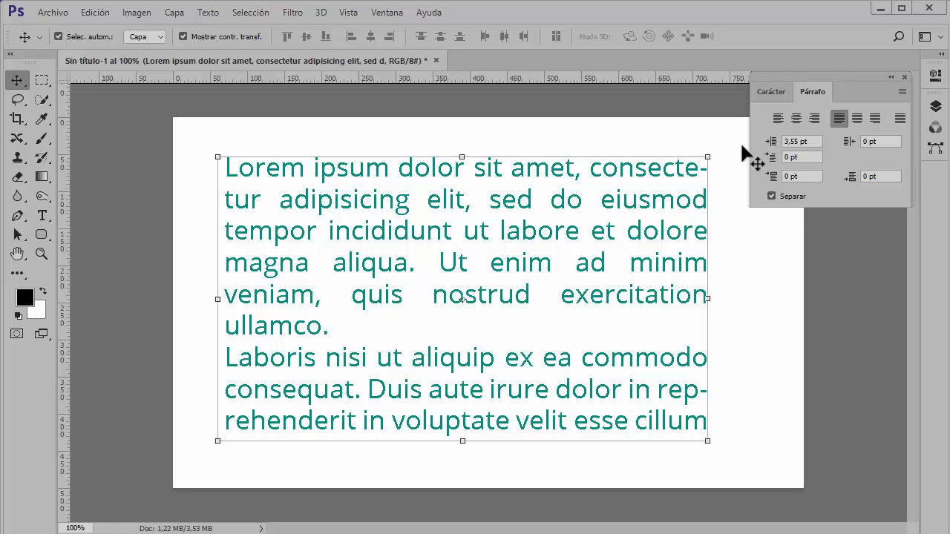
left_click_drag(850, 141, 870, 149)
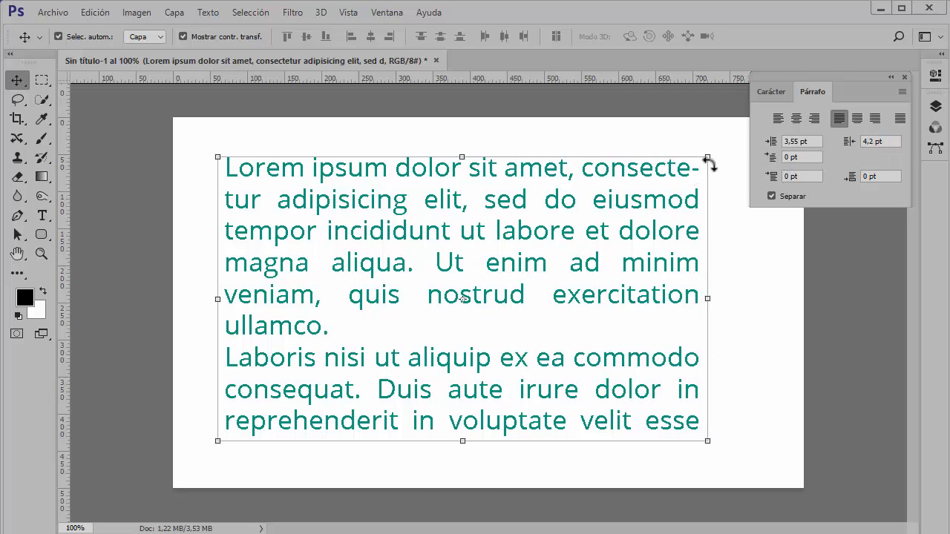
left_click_drag(770, 161, 790, 160)
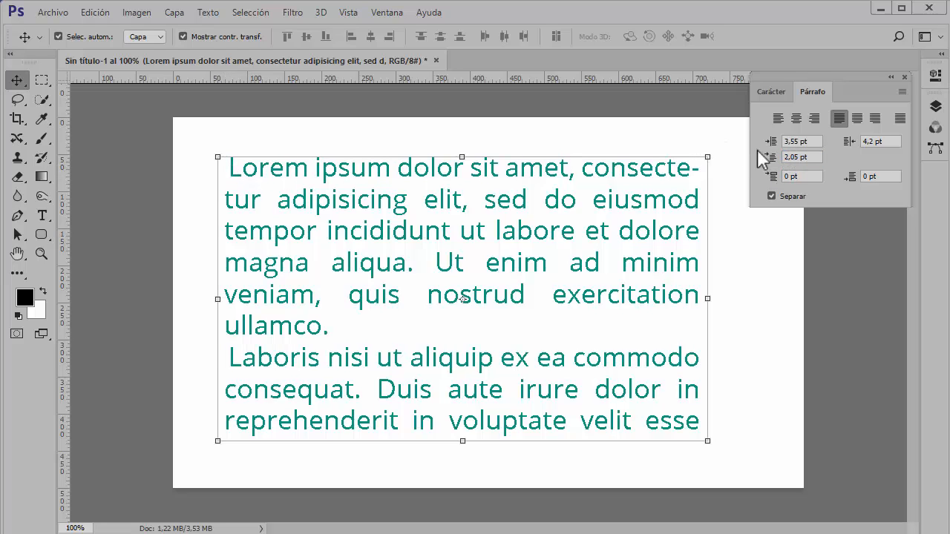
left_click_drag(767, 157, 853, 159)
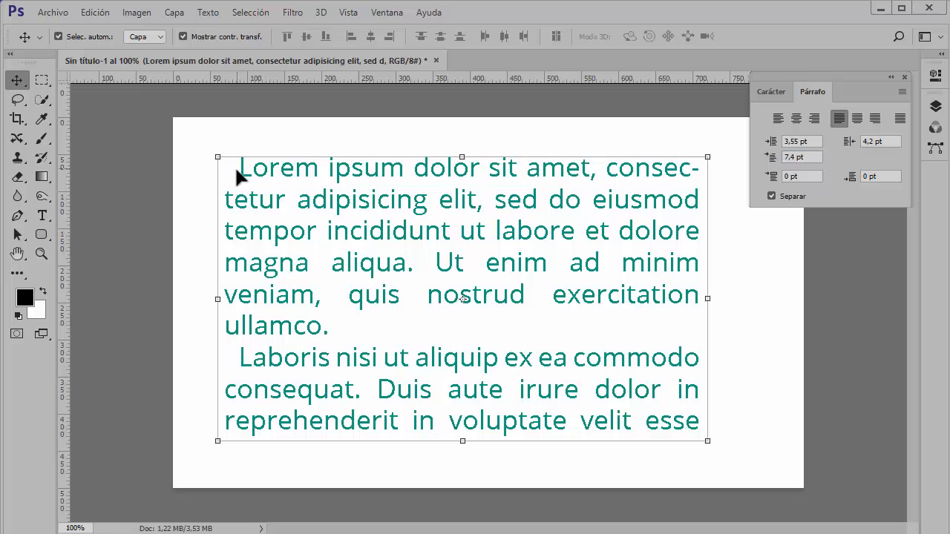
Step: Set the paragraphs' first-line indent to 9,15 pt, the space before to 4,85 pt and the space after to 2,35 pt
left_click_drag(770, 159, 808, 163)
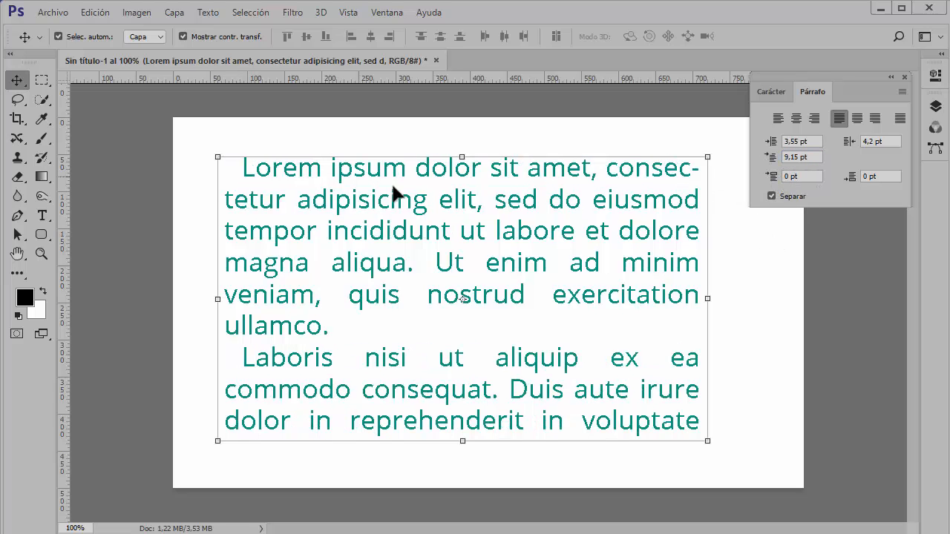
left_click_drag(772, 178, 804, 184)
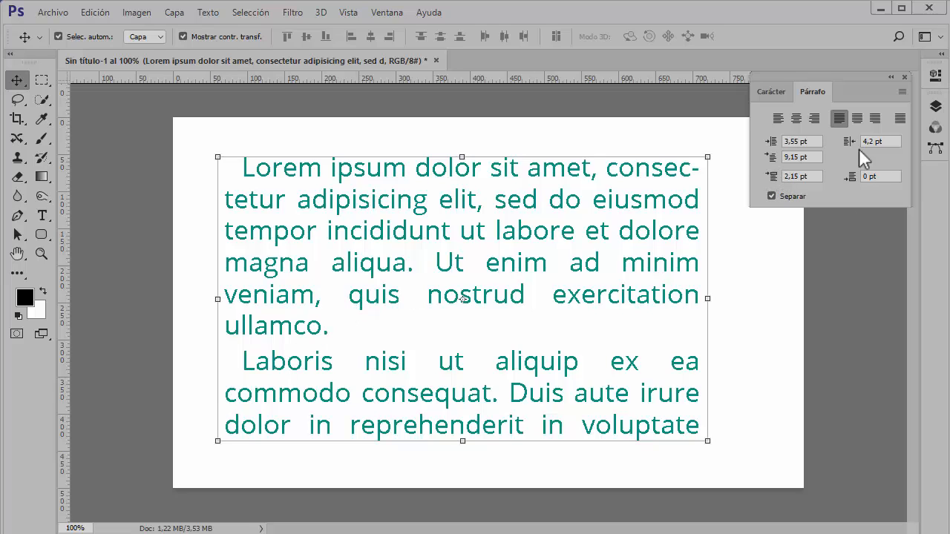
left_click_drag(773, 177, 813, 179)
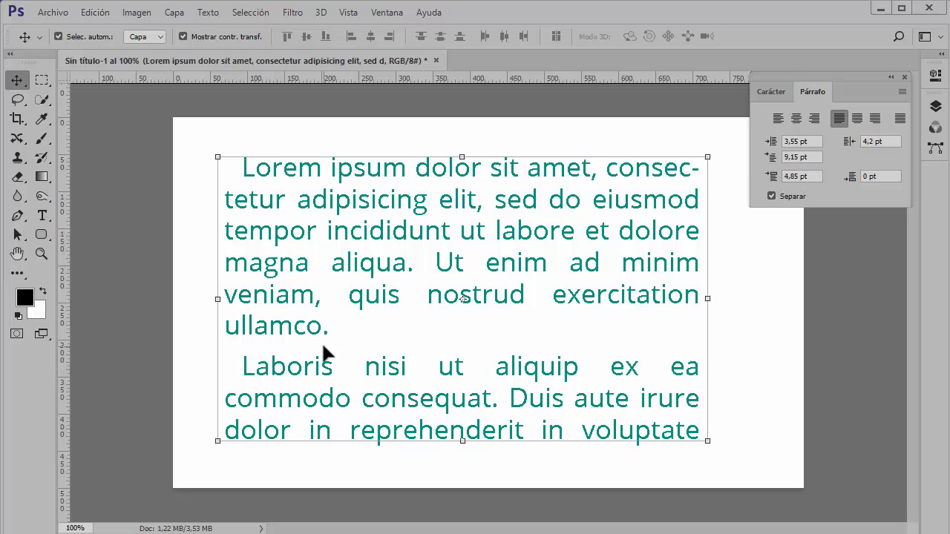
left_click_drag(849, 181, 886, 185)
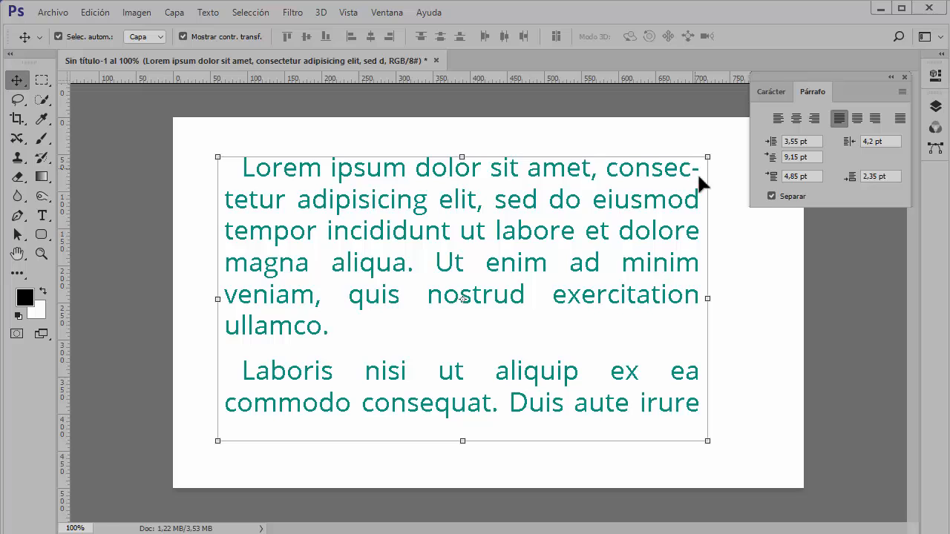
Step: Try the text without hyphenation, turn hyphenation back on and close the floating character and paragraph settings
left_click(772, 196)
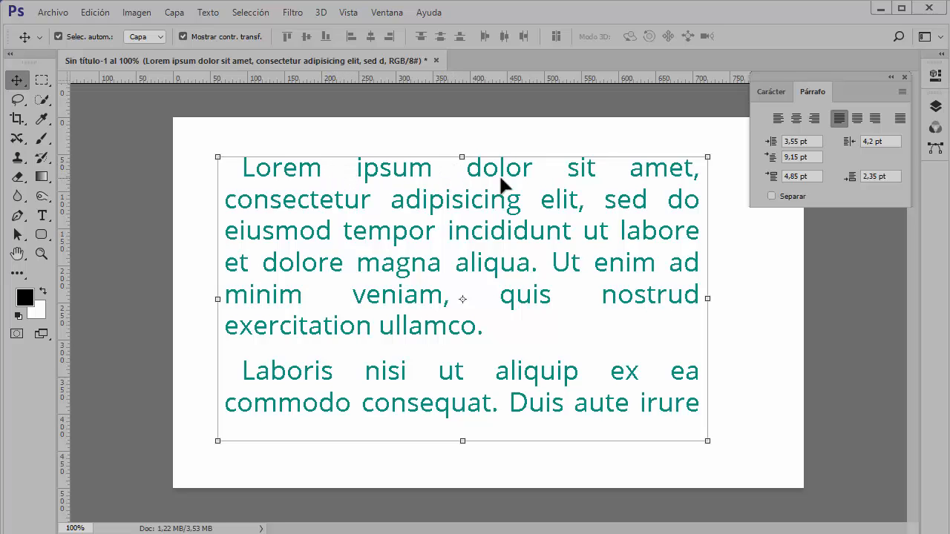
left_click(772, 196)
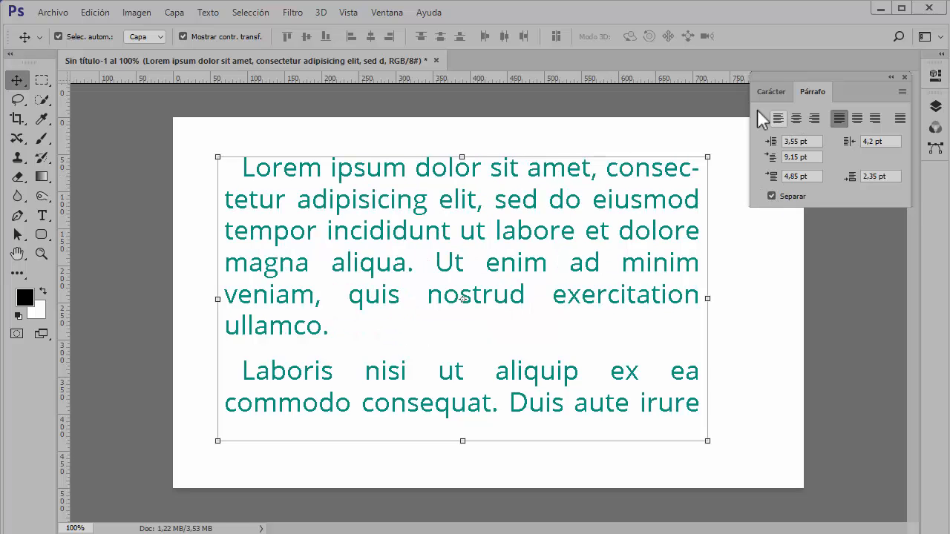
left_click(761, 89)
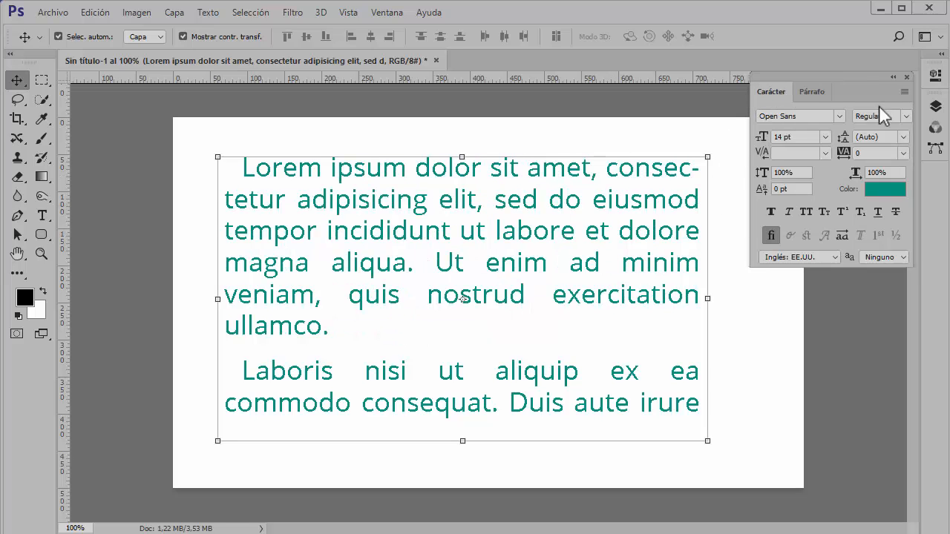
left_click_drag(846, 77, 709, 81)
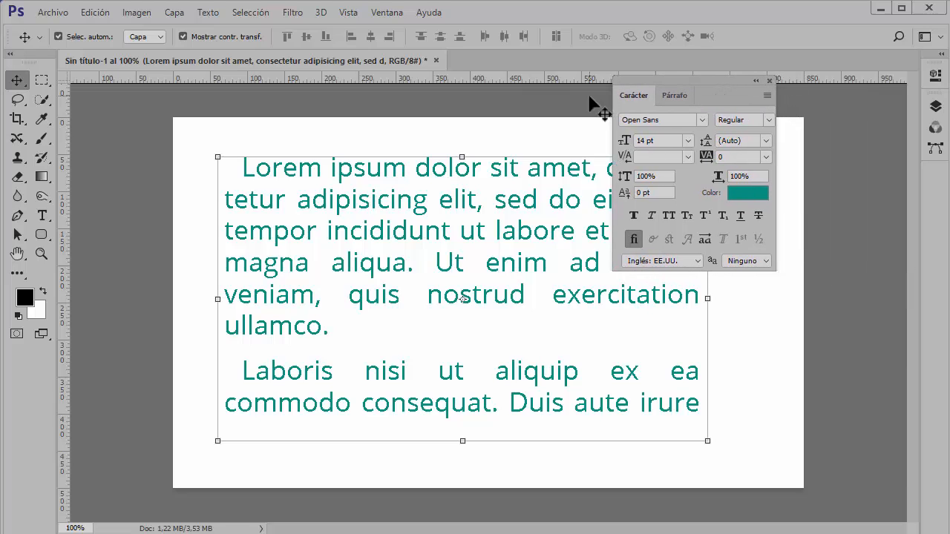
left_click(677, 94)
left_click(767, 80)
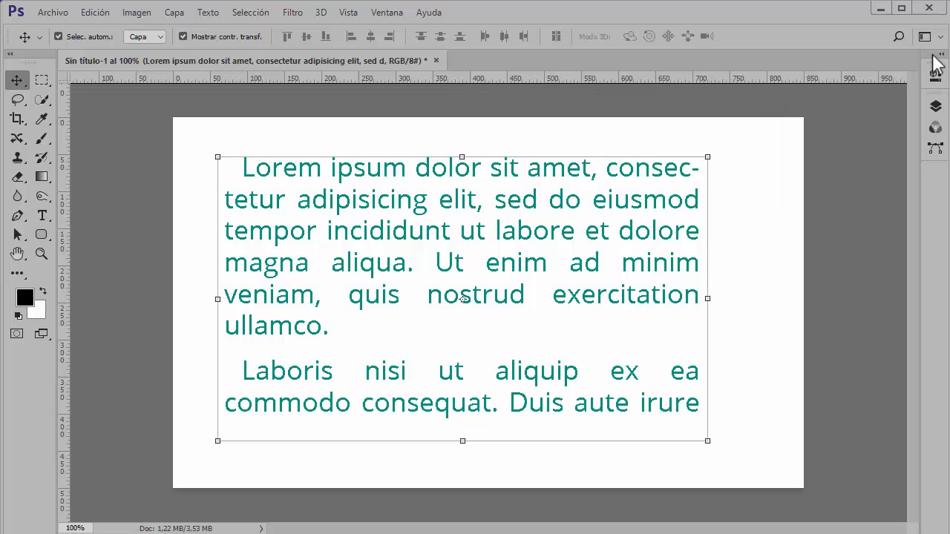
Step: Expand the collapsed side panels and delete the Lorem ipsum text layer
left_click(935, 74)
left_click_drag(447, 173, 475, 167)
key("ctrl+z")
key("Delete")
Step: Show the layer list, draw a paragraph text box nearly filling the canvas and fill it with Lorem Ipsum placeholder text
left_click(45, 219)
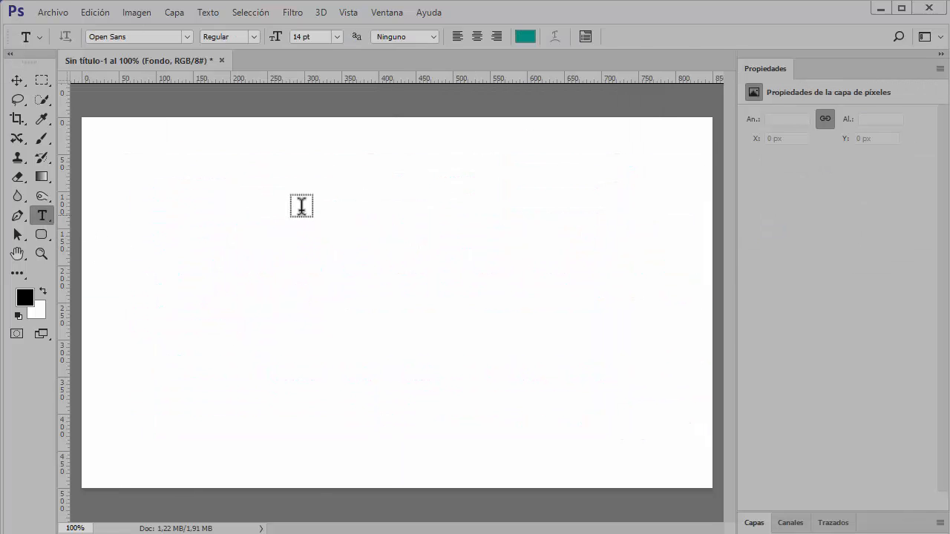
double_click(768, 72)
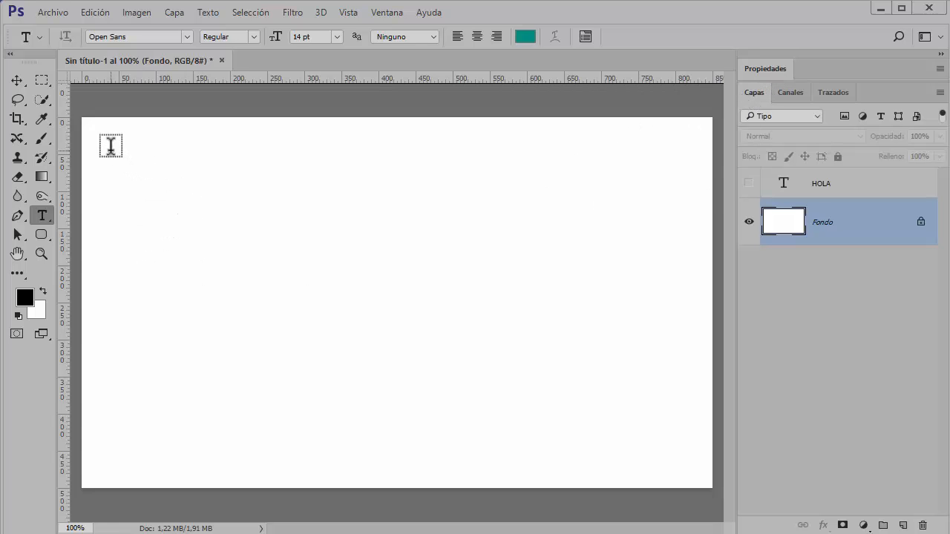
left_click_drag(116, 149, 682, 459)
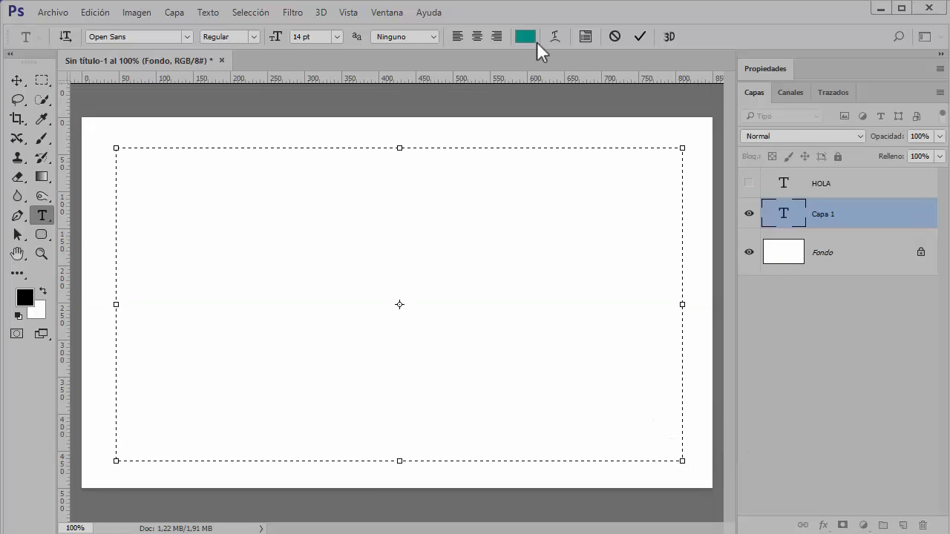
left_click(213, 17)
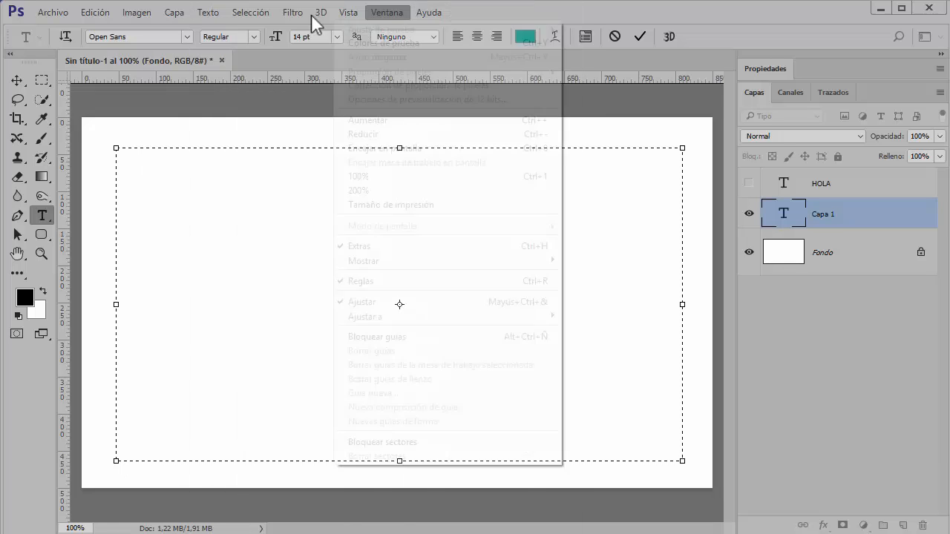
mouse_move(213, 20)
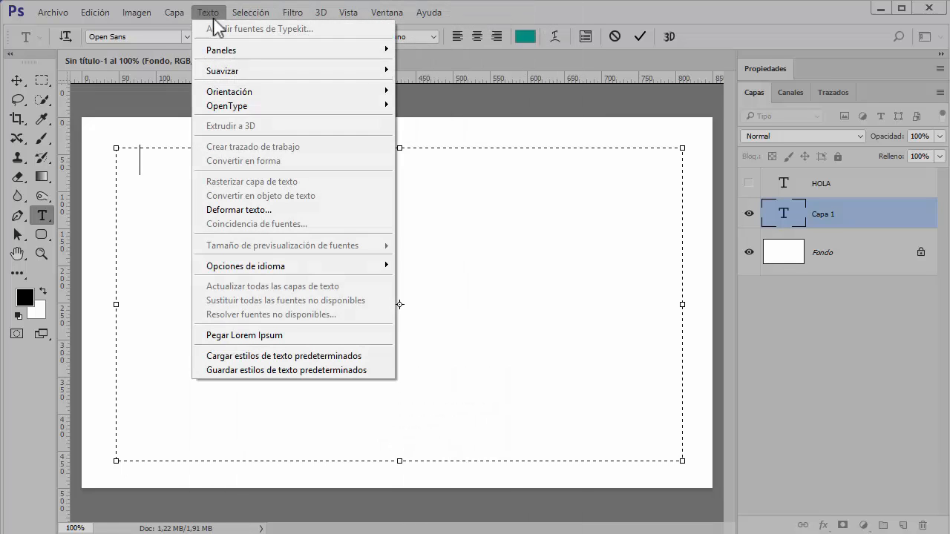
mouse_move(219, 54)
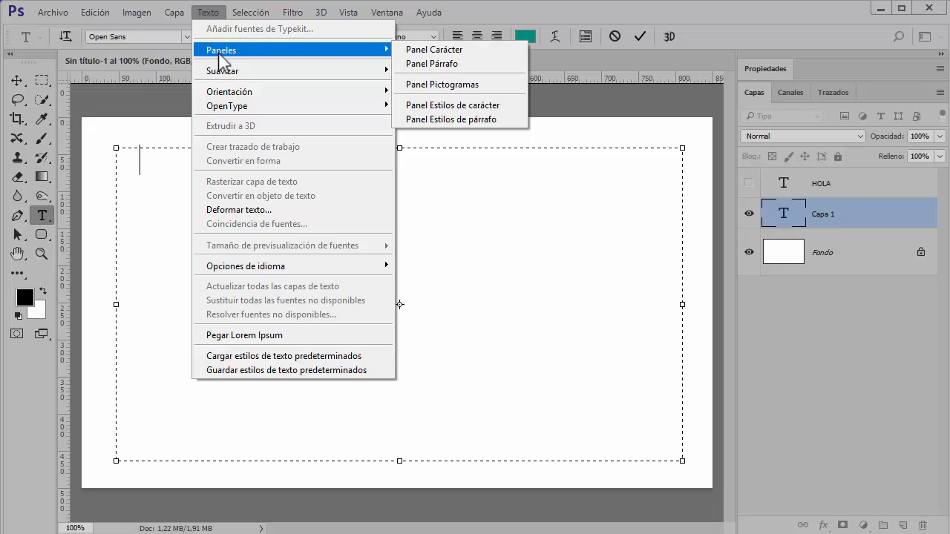
left_click(254, 335)
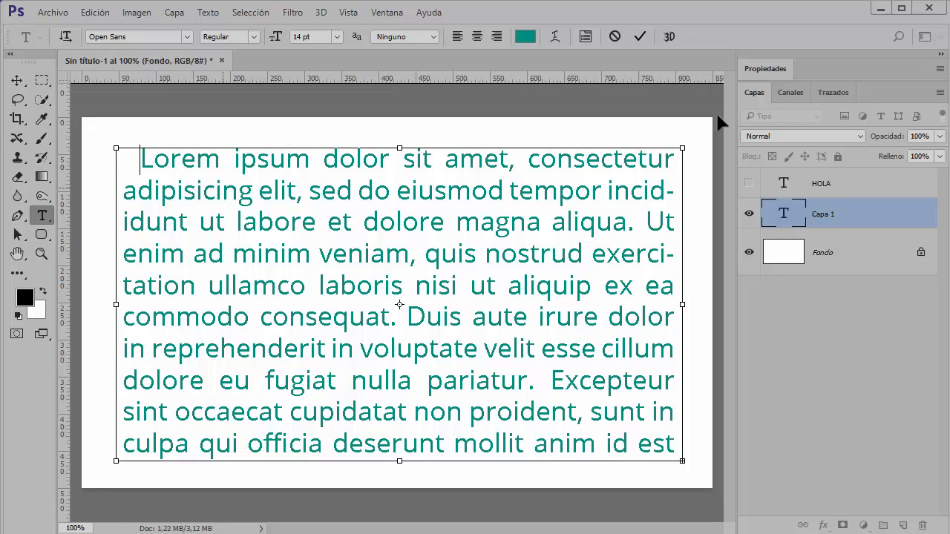
Step: Set the left, right and first-line indents of the whole placeholder text to 0 pt
key("ctrl+a")
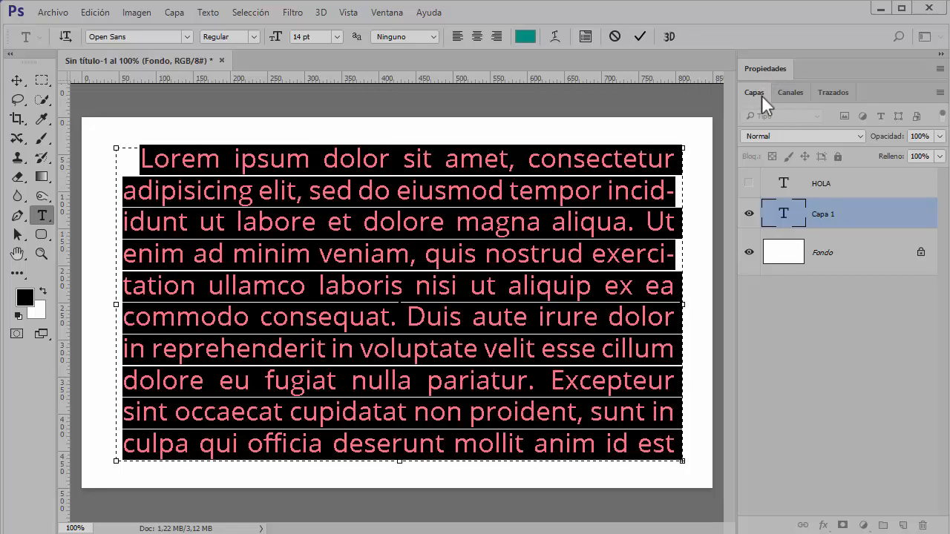
left_click(585, 36)
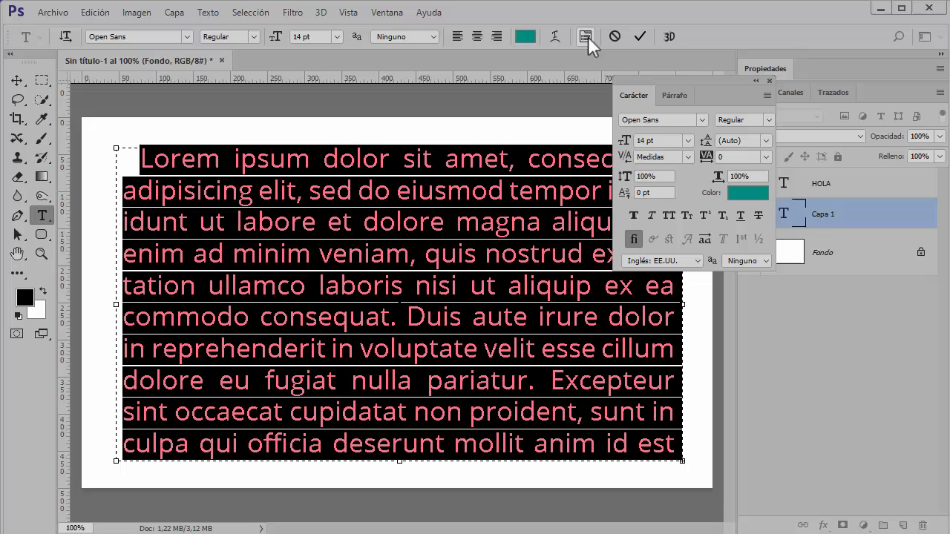
left_click(670, 95)
left_click(677, 145)
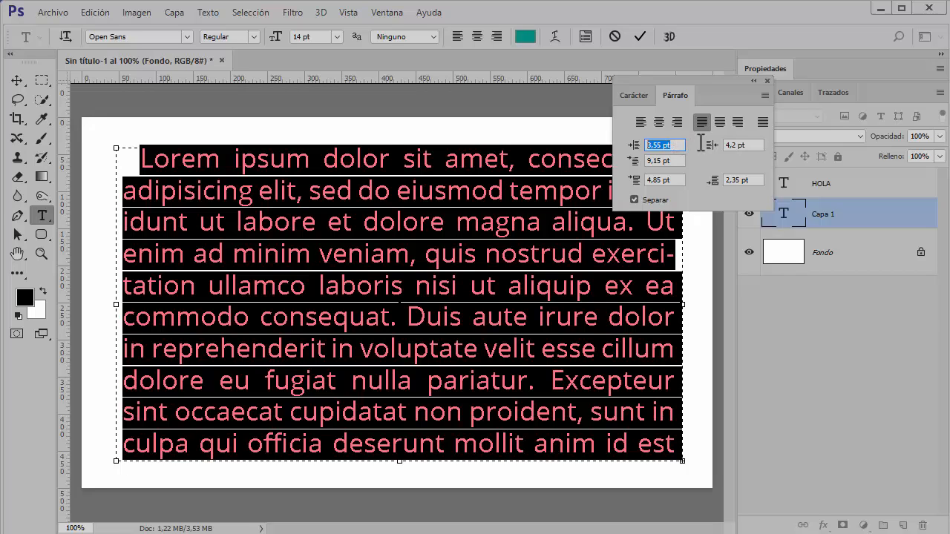
type("0")
key("Tab")
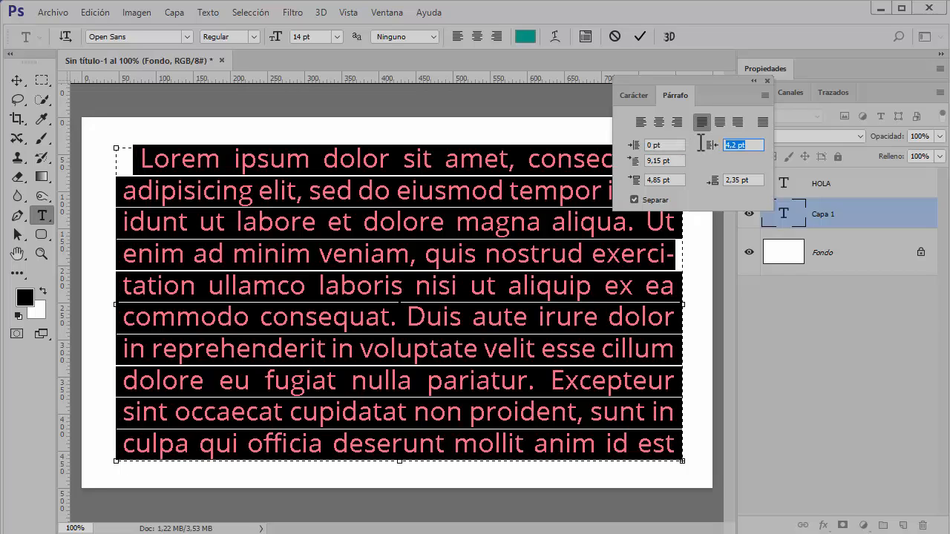
type("0")
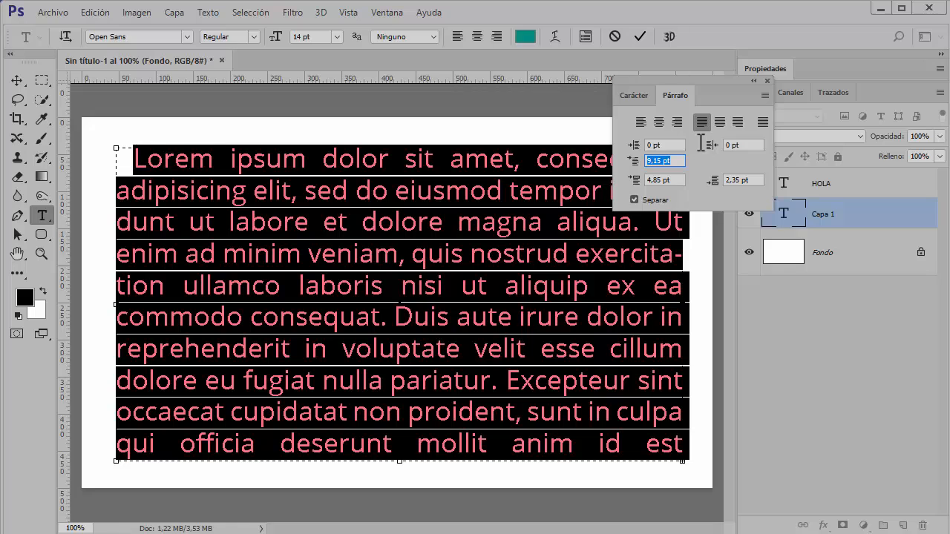
type("0")
key("Tab")
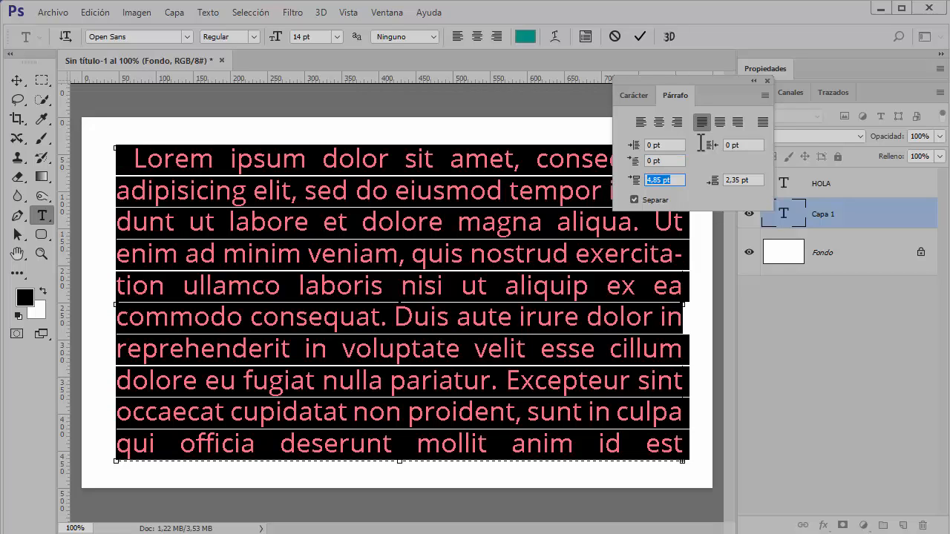
Step: Set the space before and after the paragraph to 0 pt, then finish text editing and close the text settings
type("0")
key("Tab")
type("0")
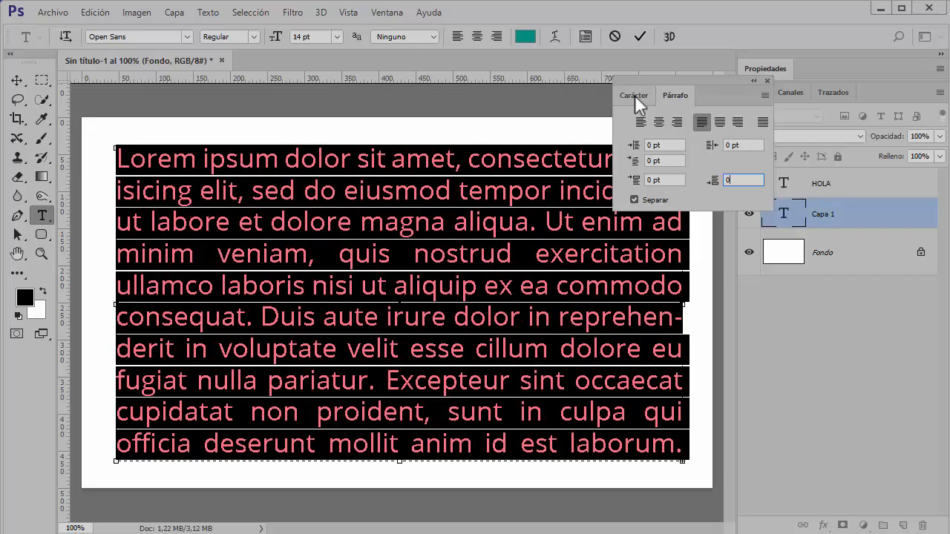
left_click(634, 95)
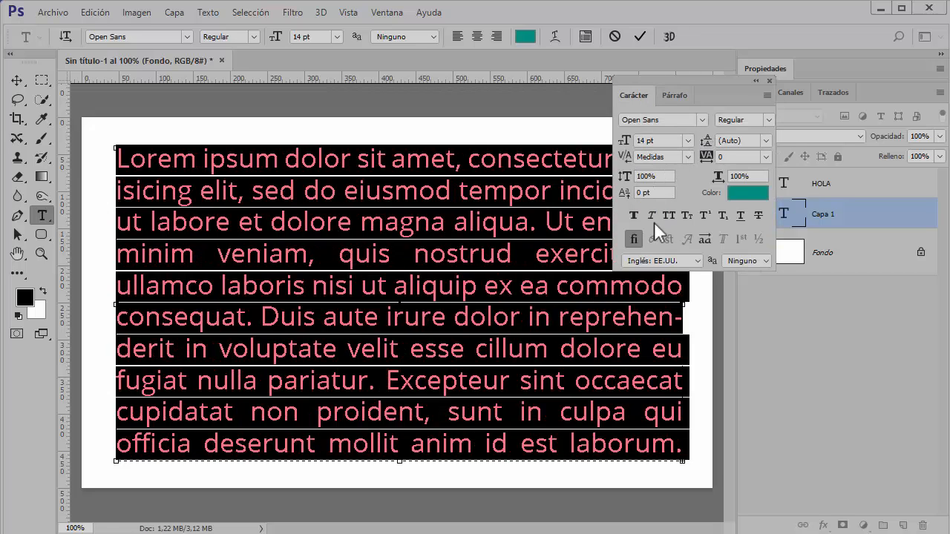
left_click(638, 36)
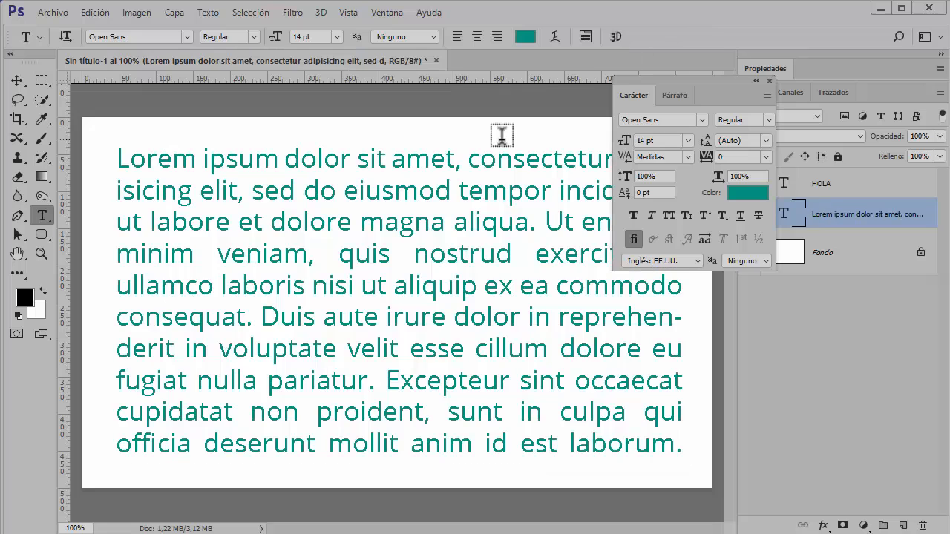
left_click(769, 80)
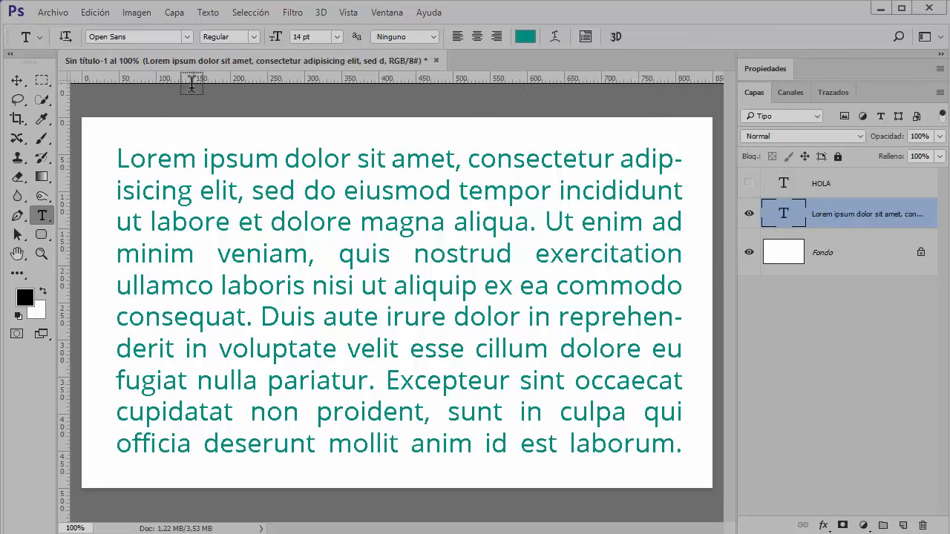
Step: Select all the text in the block and examine the available warp text styles without applying one
left_click(17, 79)
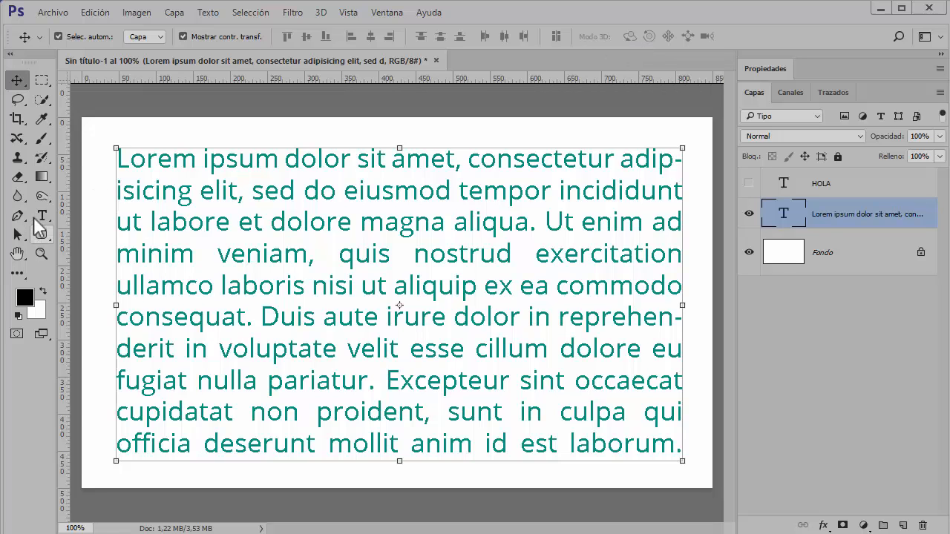
left_click(38, 217)
left_click(204, 221)
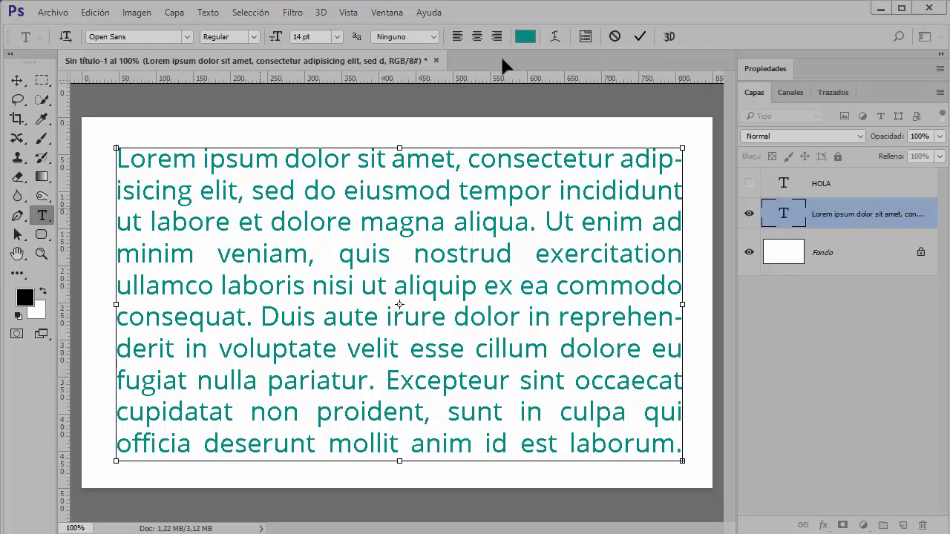
key("ctrl+a")
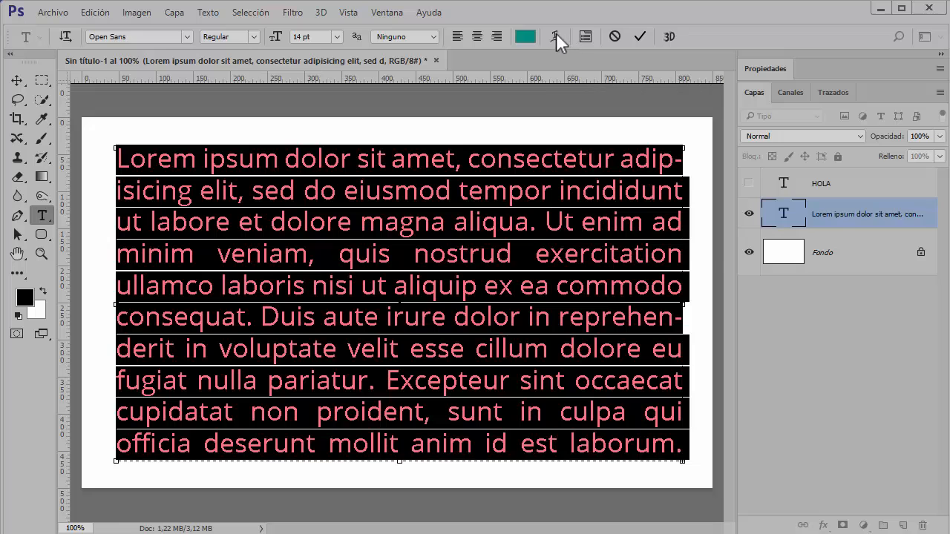
left_click(556, 35)
left_click(689, 112)
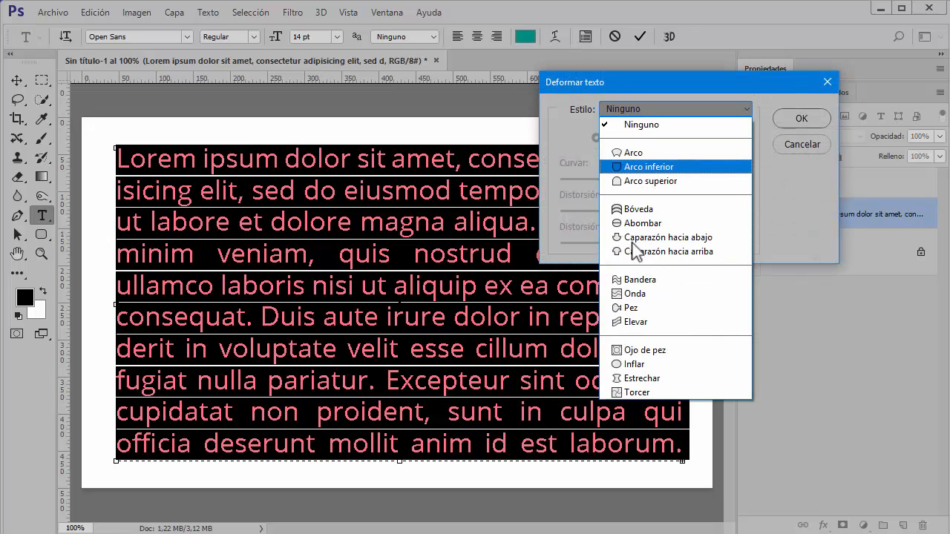
left_click(790, 146)
left_click(789, 144)
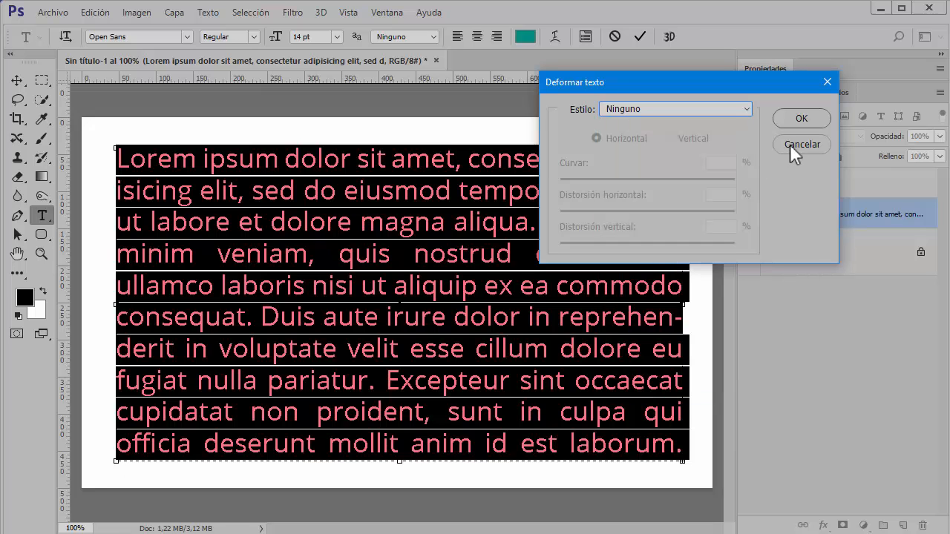
left_click(789, 144)
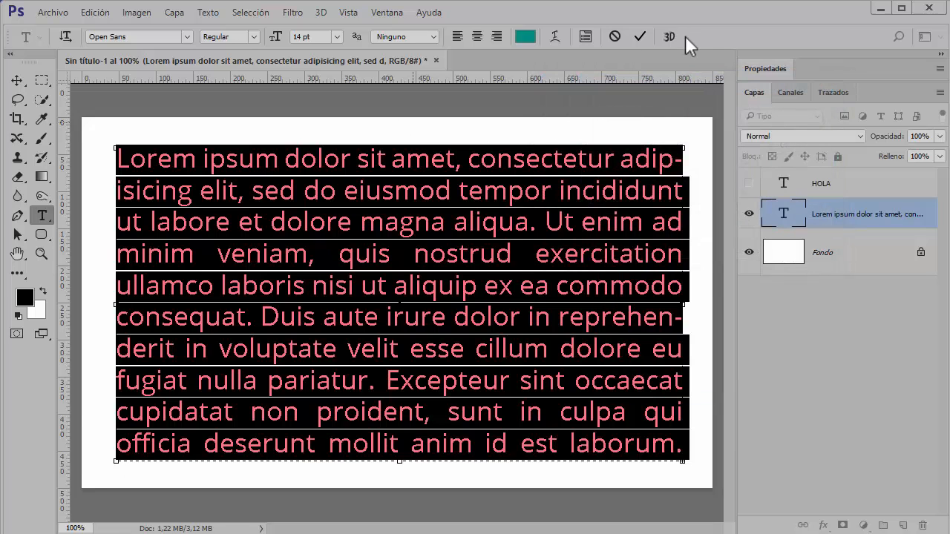
Step: Finish text editing, delete the Lorem ipsum text layer and leave no layer selected
left_click(640, 37)
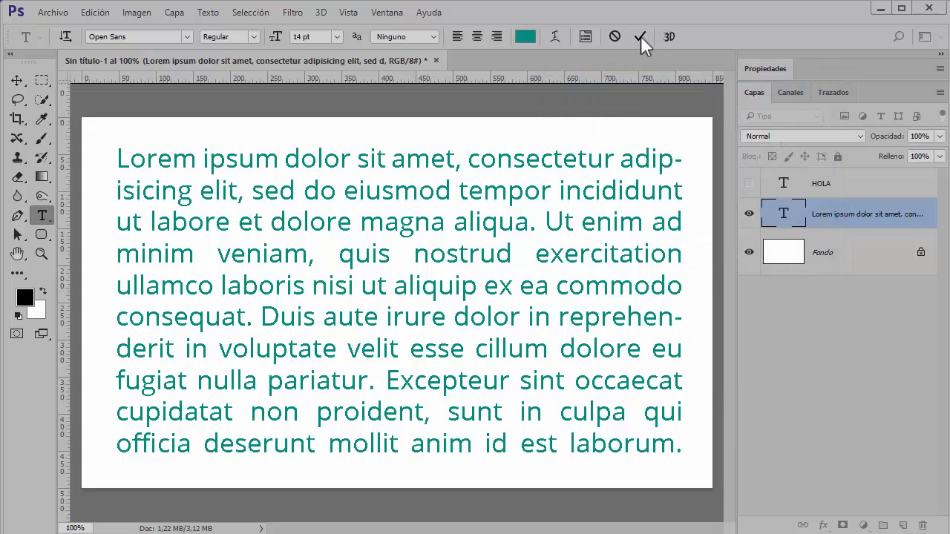
left_click(16, 79)
key("Delete")
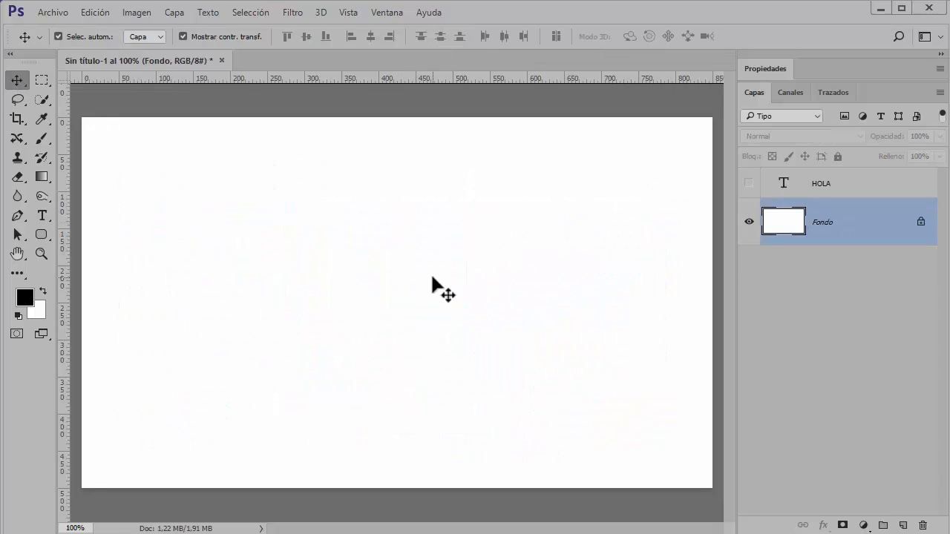
left_click(417, 266)
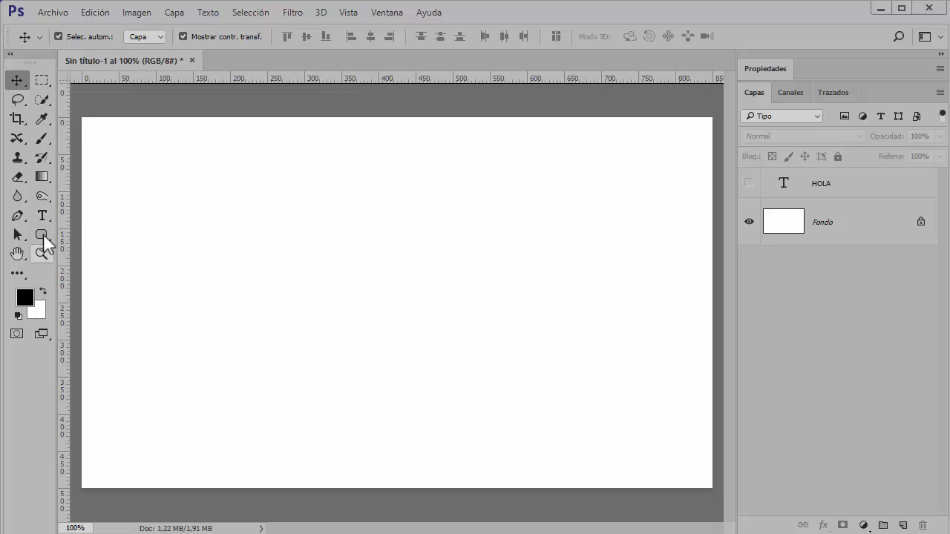
Step: Add vertical text reading "HOLA MUNDO" in a tall text box on the canvas's left half, narrow the box around it and commit
left_click(41, 215)
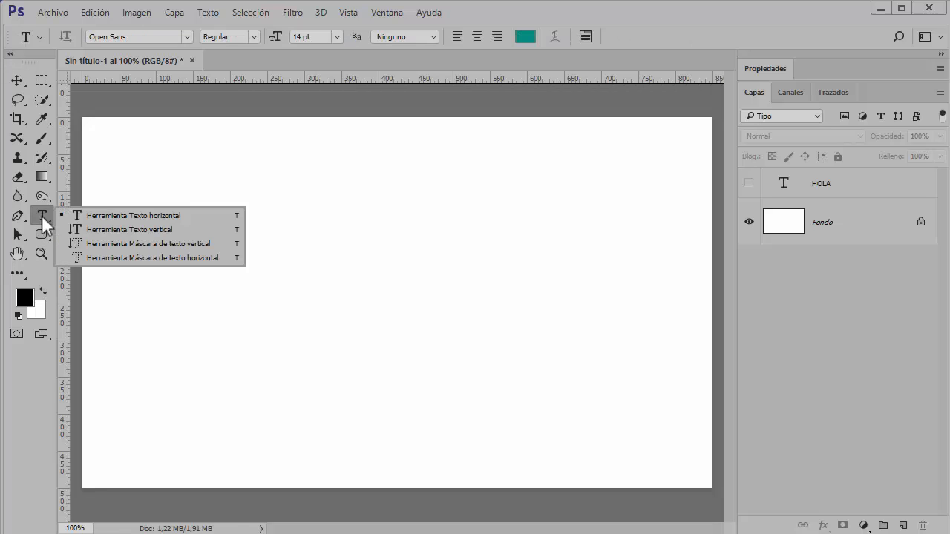
left_click(146, 230)
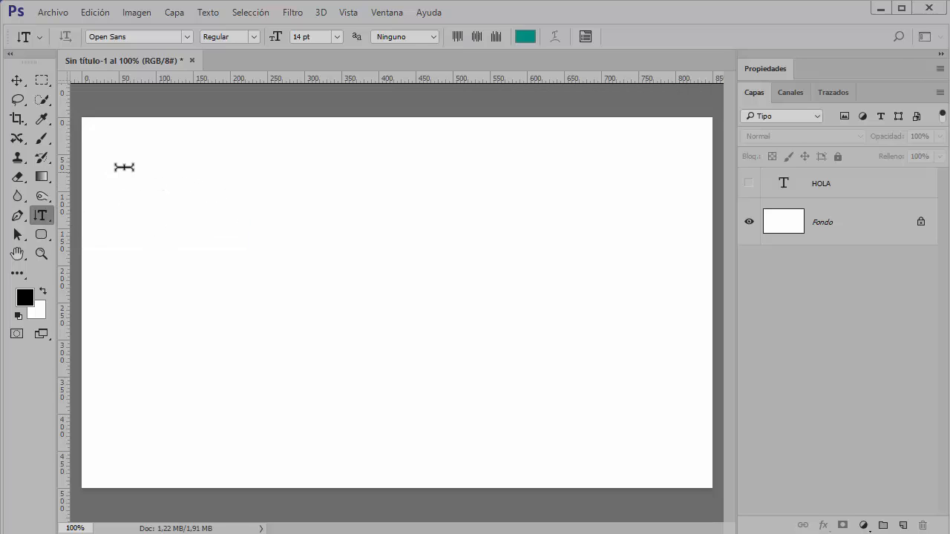
left_click_drag(144, 142, 380, 472)
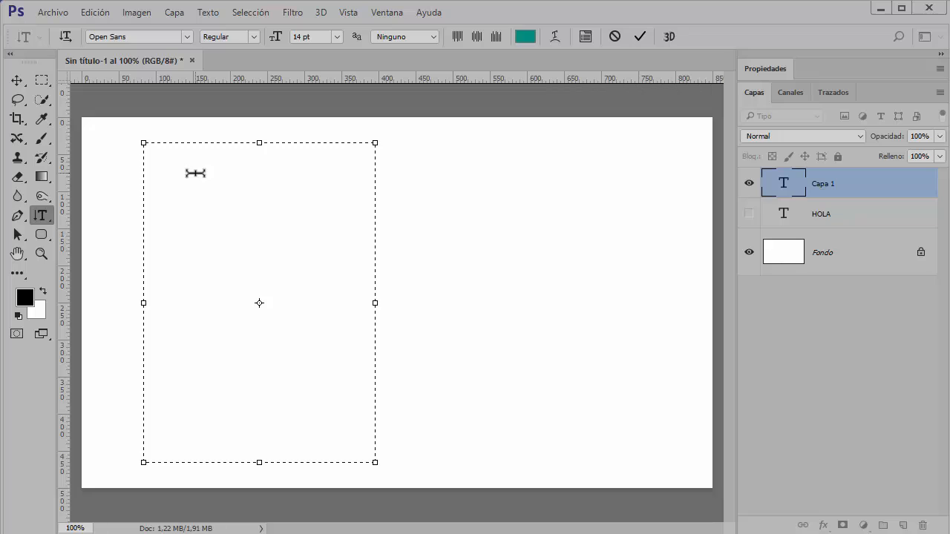
type("HOLA")
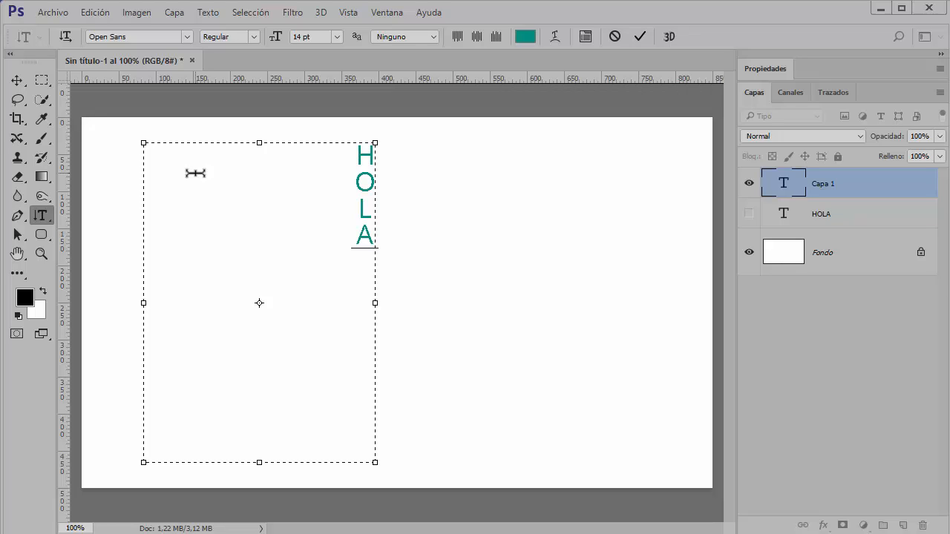
type(" MUNDO")
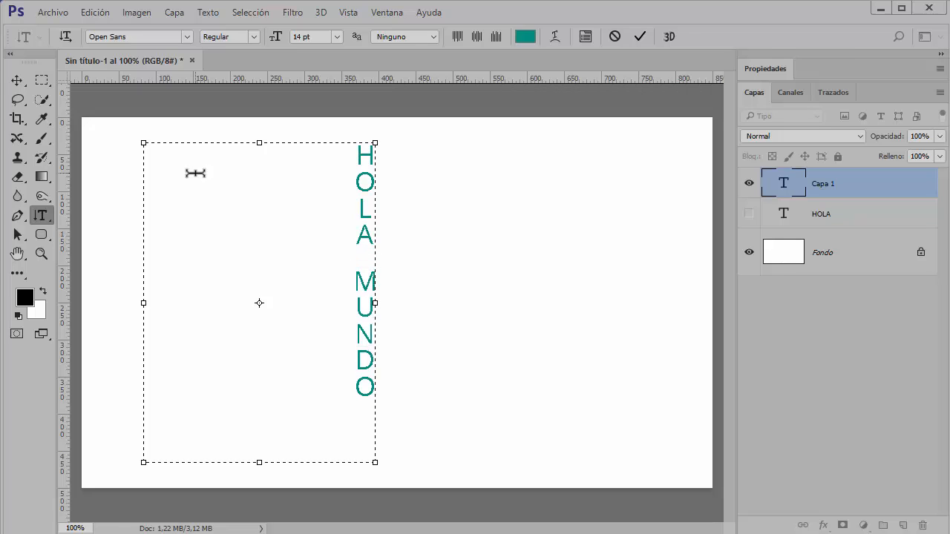
left_click_drag(143, 302, 335, 302)
left_click(639, 37)
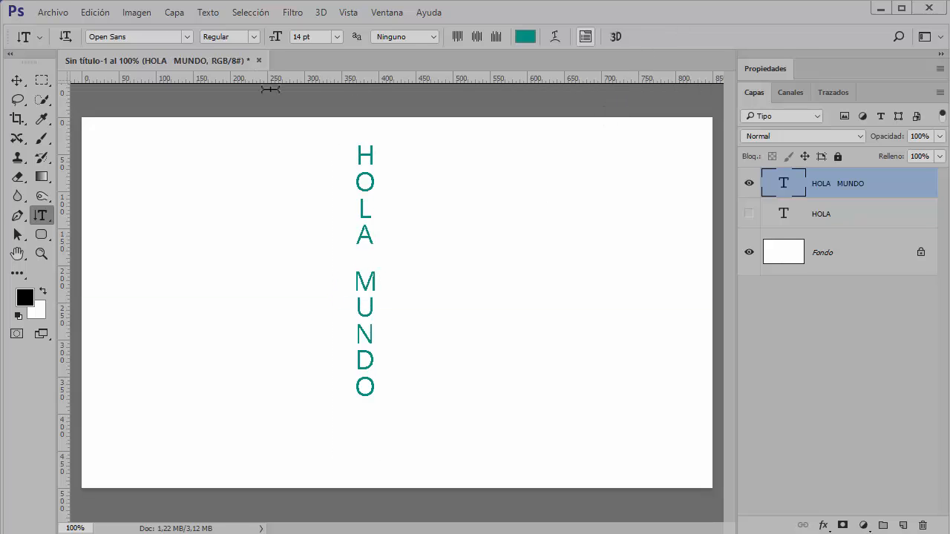
Step: Move the vertical HOLA MUNDO text towards the canvas's left edge and delete its layer
left_click(17, 79)
left_click_drag(365, 199, 173, 200)
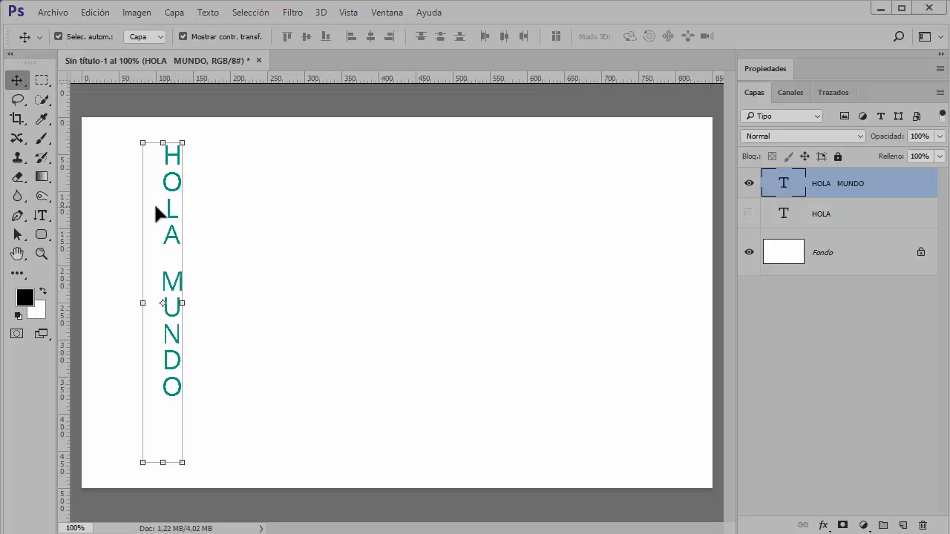
key("Delete")
Step: Create horizontal mask text reading "HOLA MUNDO" in a wide box across the canvas and adjust the gap between the words
left_click(40, 215)
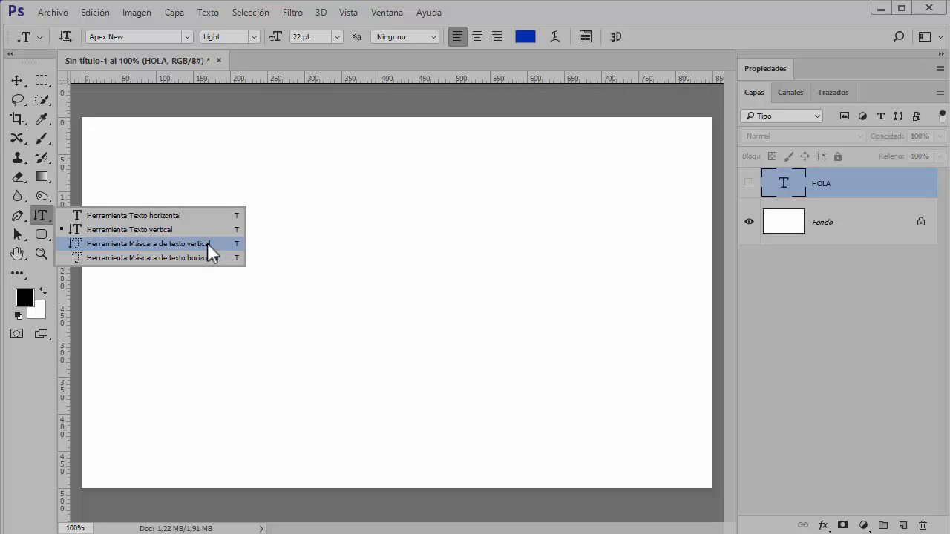
left_click(167, 259)
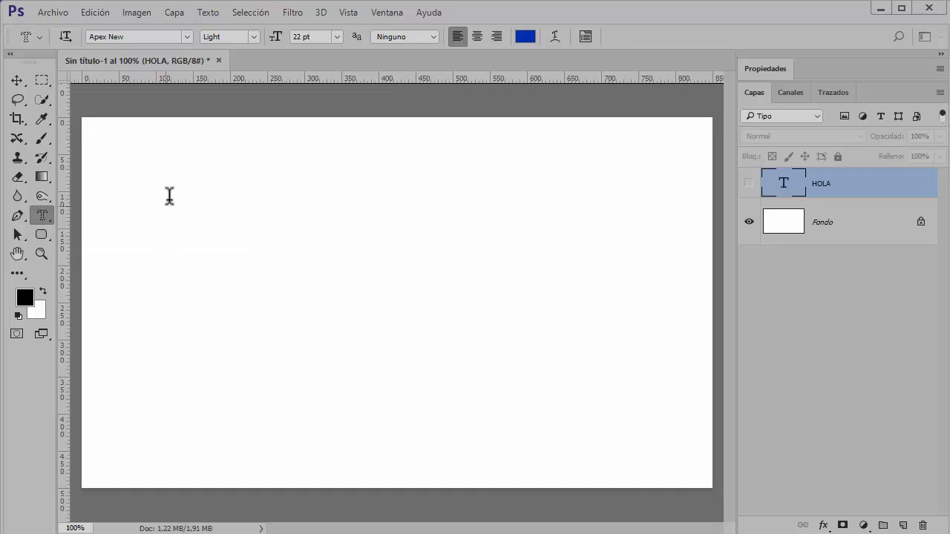
left_click_drag(138, 189, 612, 363)
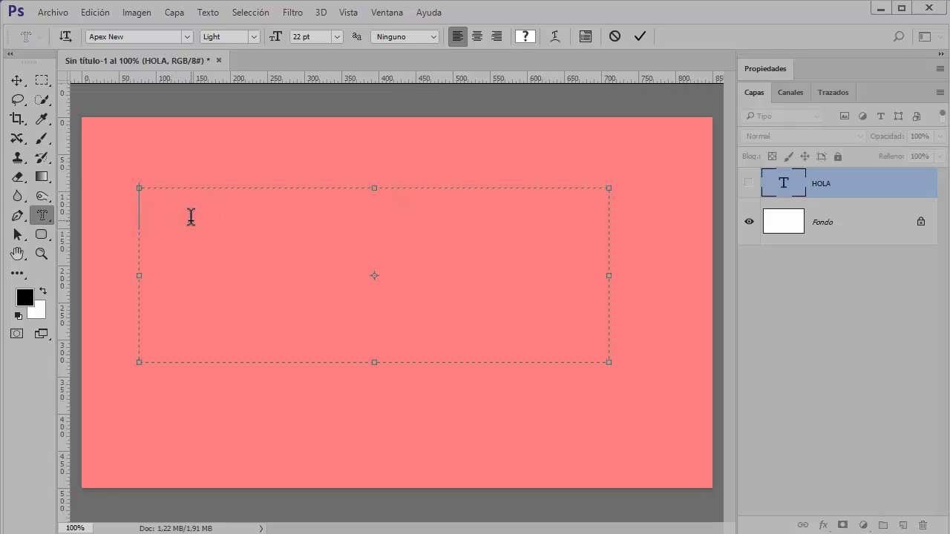
type("HOLA MUNDO")
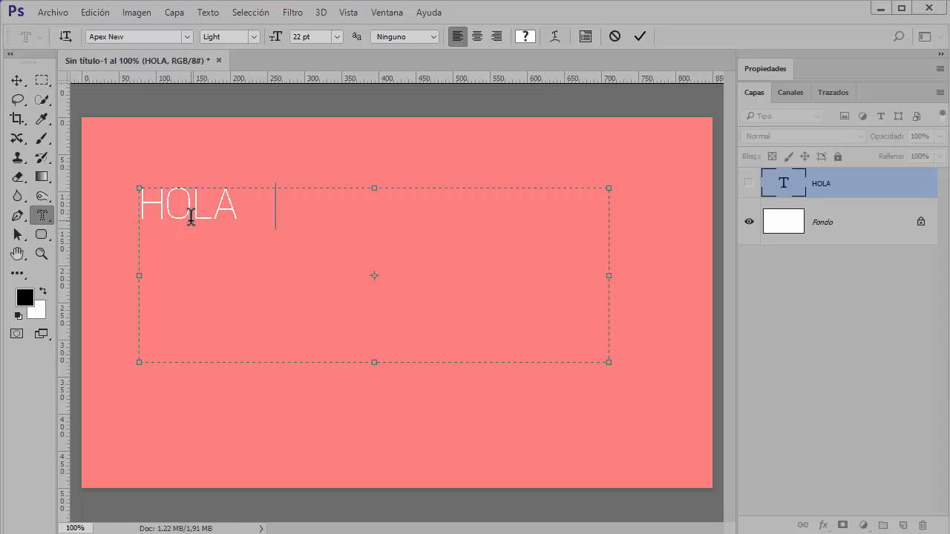
key("Left")
key("Left")
key("Left")
key("Left")
key("Left")
key("Left")
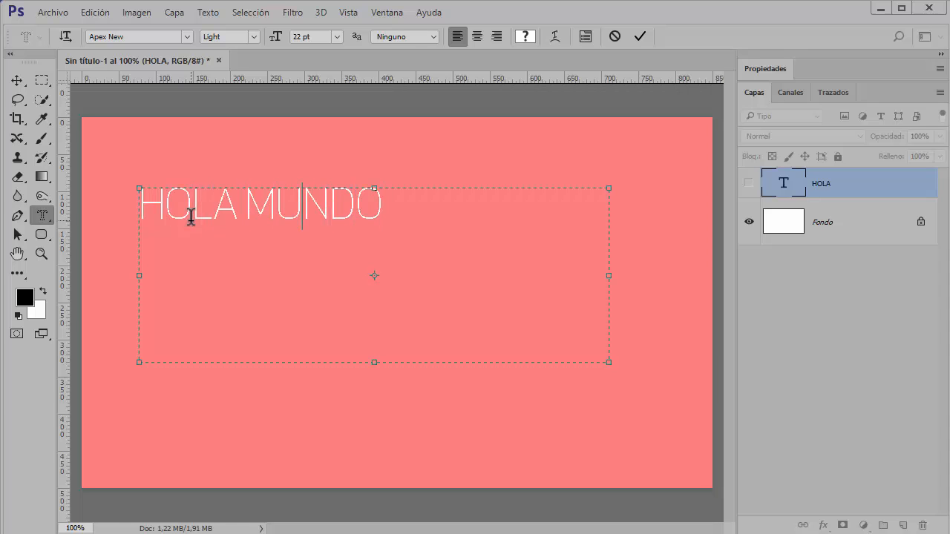
key("Right")
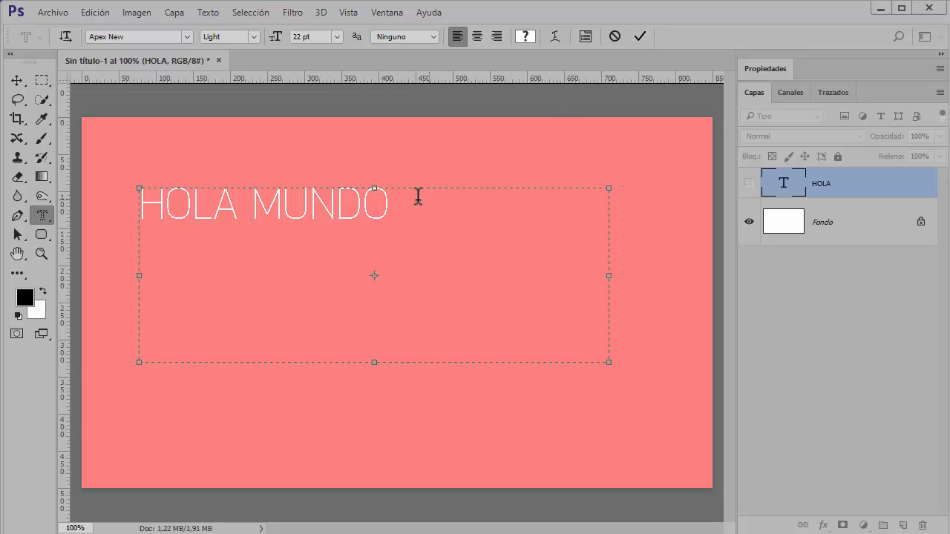
Step: Set all the mask text to Aachen Bold at 41 pt and commit it as a selection
left_click_drag(404, 201, 136, 212)
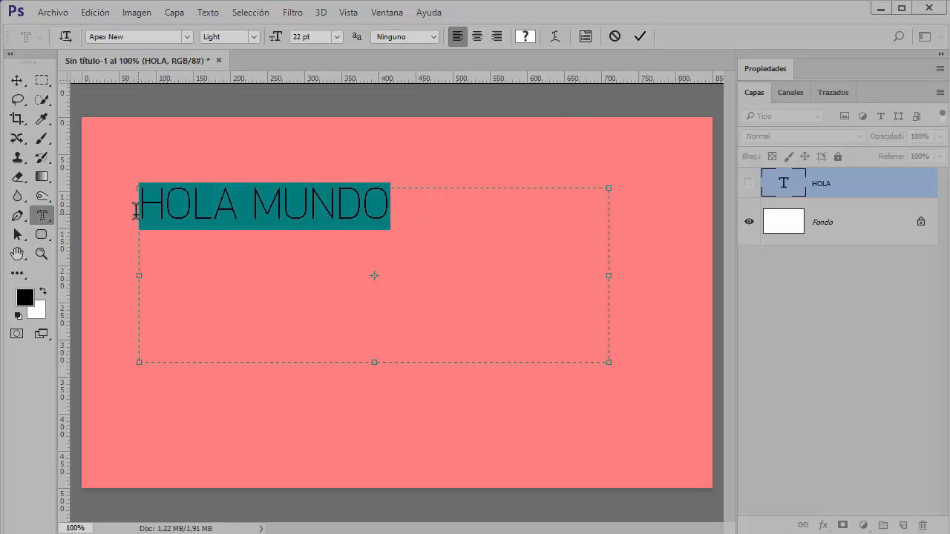
left_click(186, 37)
left_click(159, 125)
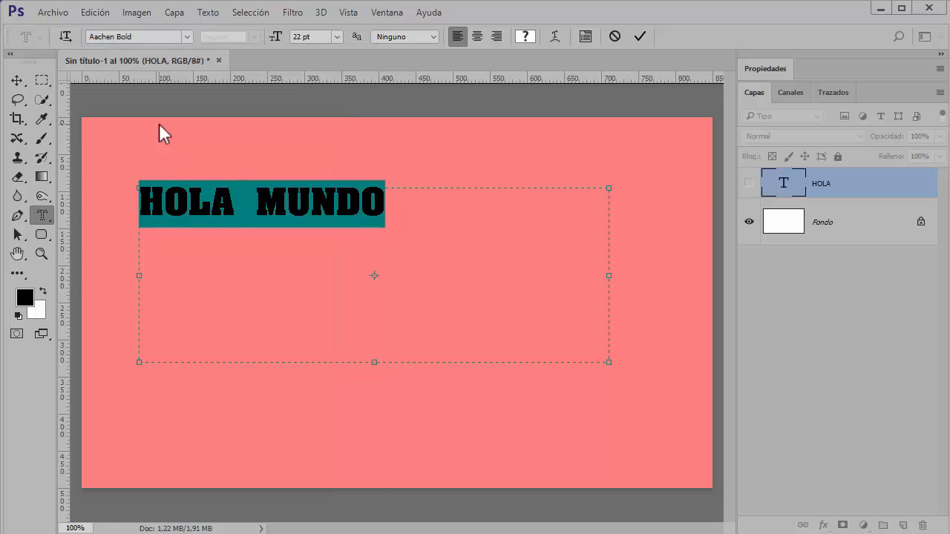
left_click_drag(278, 42, 295, 43)
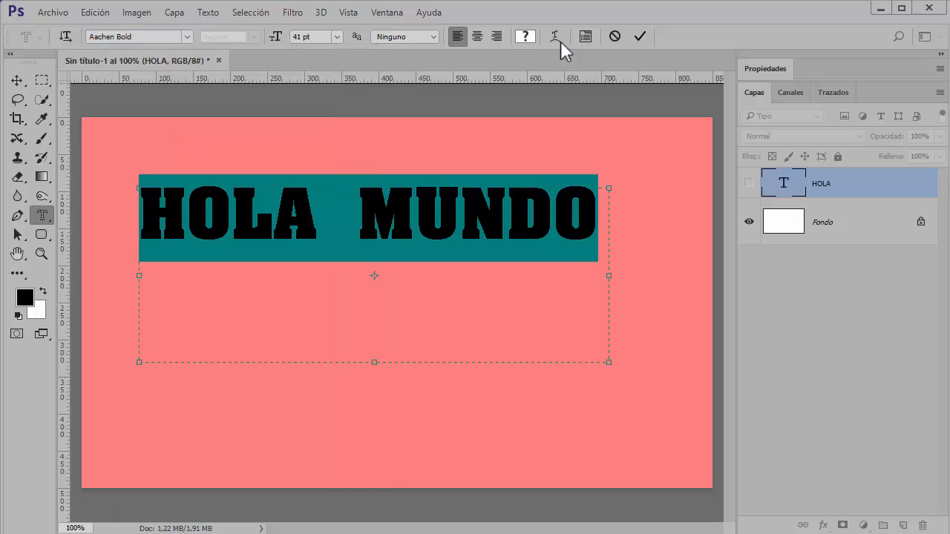
left_click(642, 35)
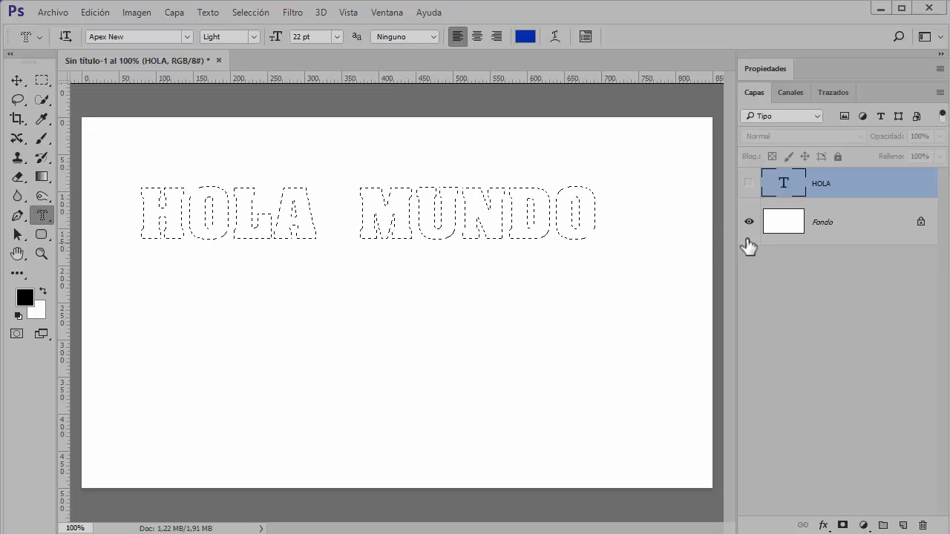
Step: Show and hide the HOLA text layer again, then add a new empty layer above it
left_click(748, 183)
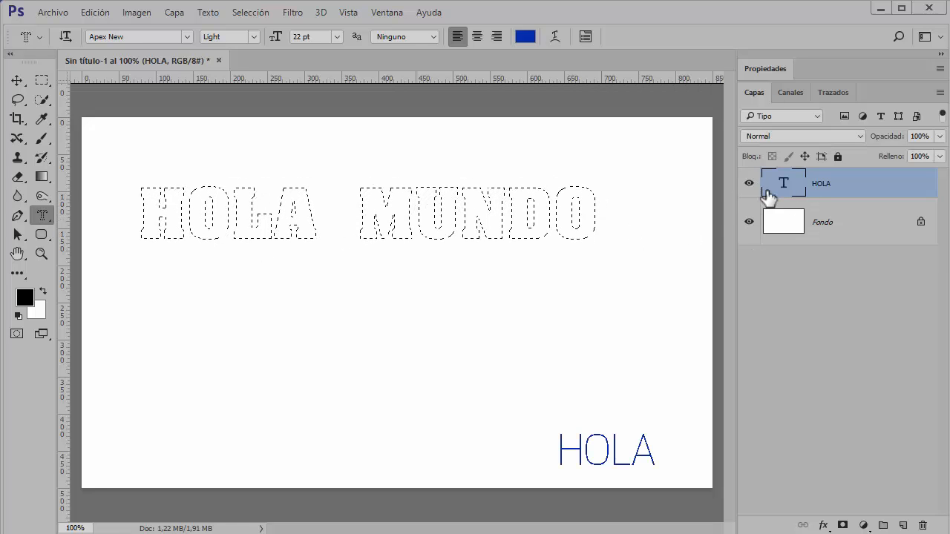
left_click(748, 183)
left_click(904, 525)
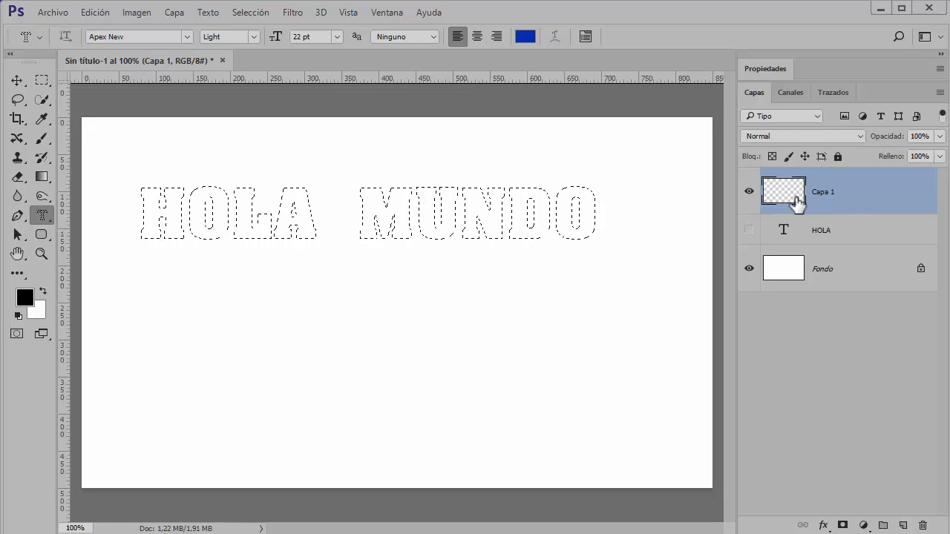
Step: Apply a linear gradient across the HOLA MUNDO selection on the new layer, then undo it
left_click(41, 177)
left_click_drag(197, 186, 600, 233)
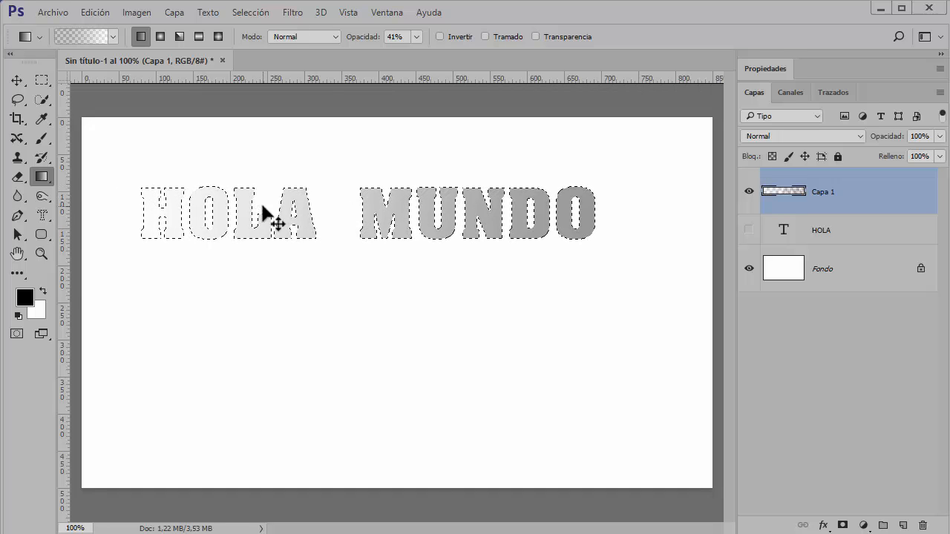
key("ctrl+z")
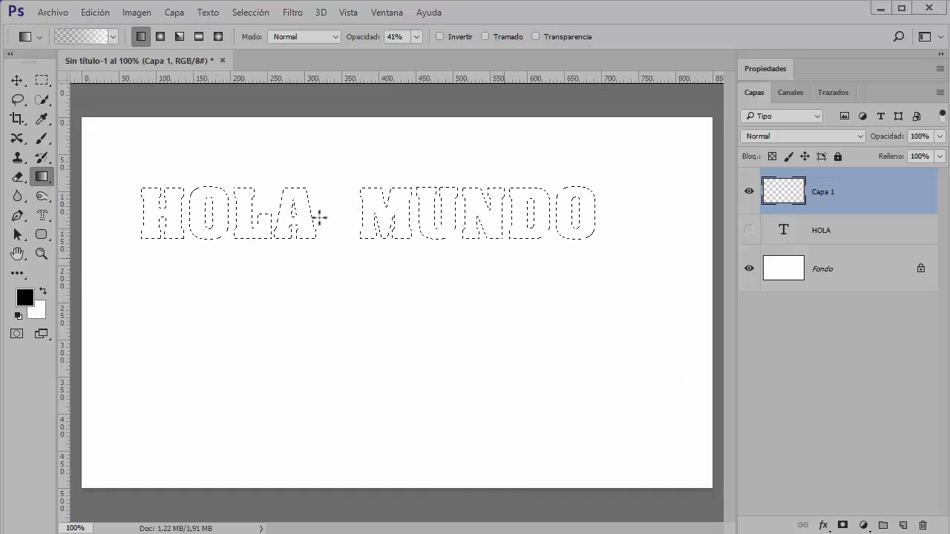
Step: Fill the HOLA MUNDO selection with the black foreground colour using the Paint Bucket, then undo the fill
right_click(41, 179)
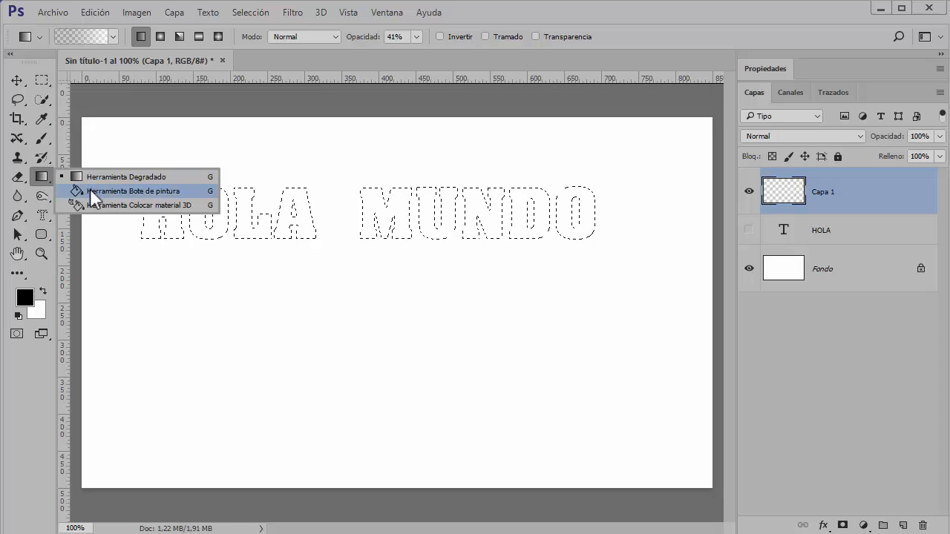
left_click(75, 191)
left_click(148, 203)
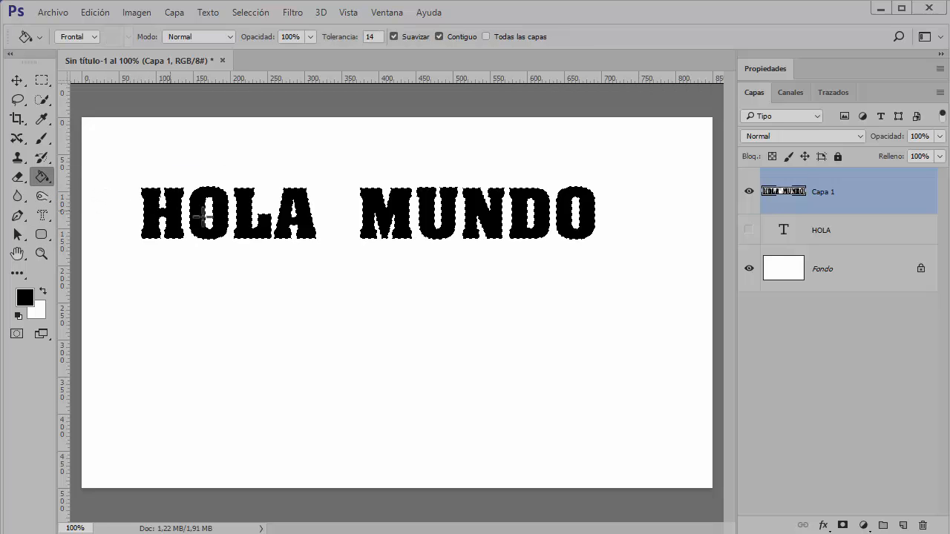
key("ctrl+z")
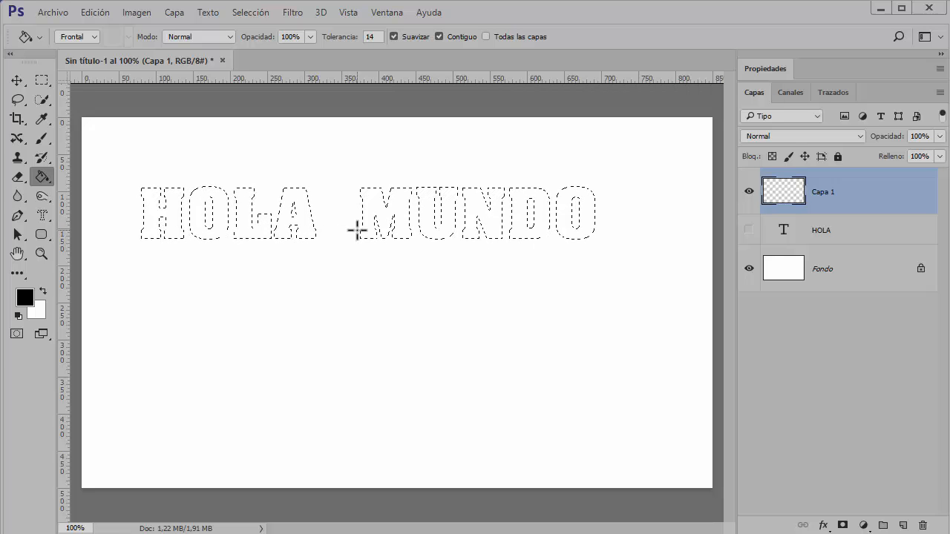
Step: Deselect the HOLA MUNDO outline and set the type tool back to horizontal text
key("ctrl+d")
left_click(46, 210)
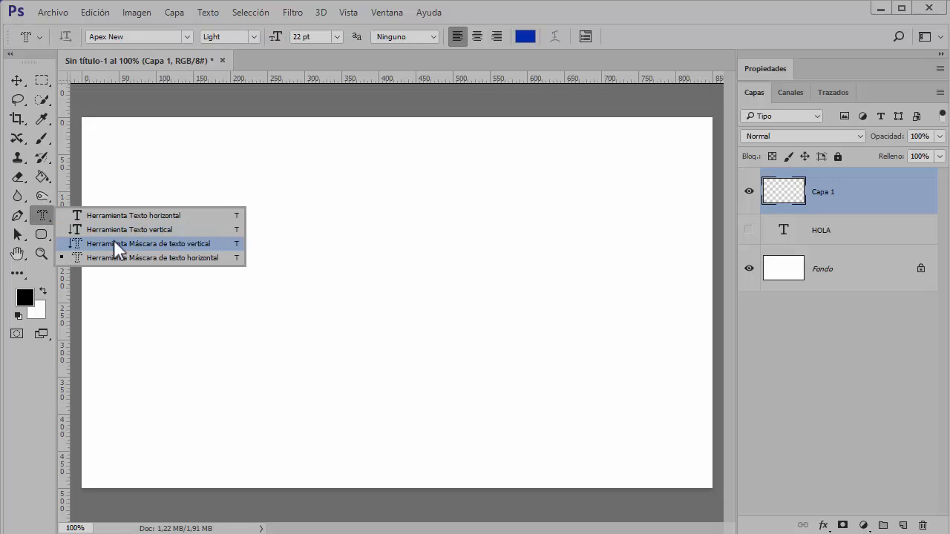
left_click(558, 11)
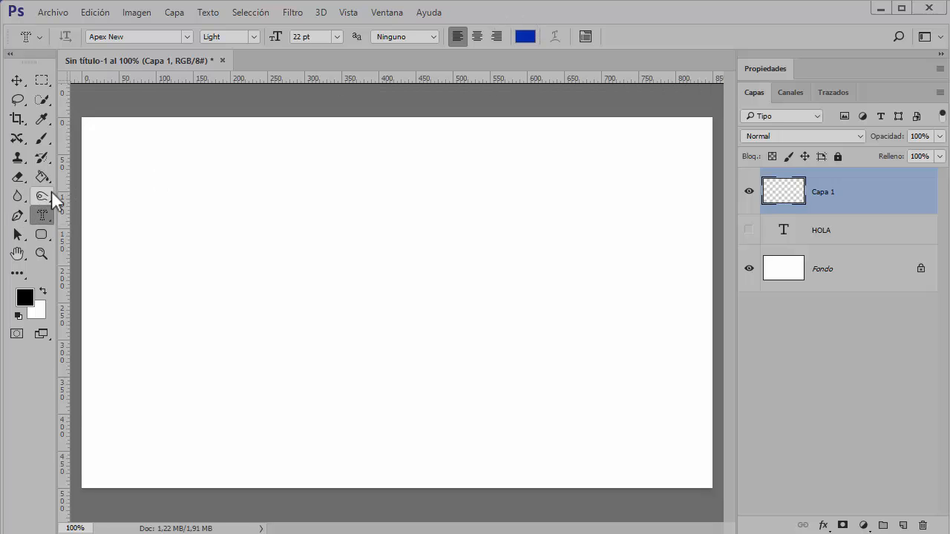
left_click(45, 233)
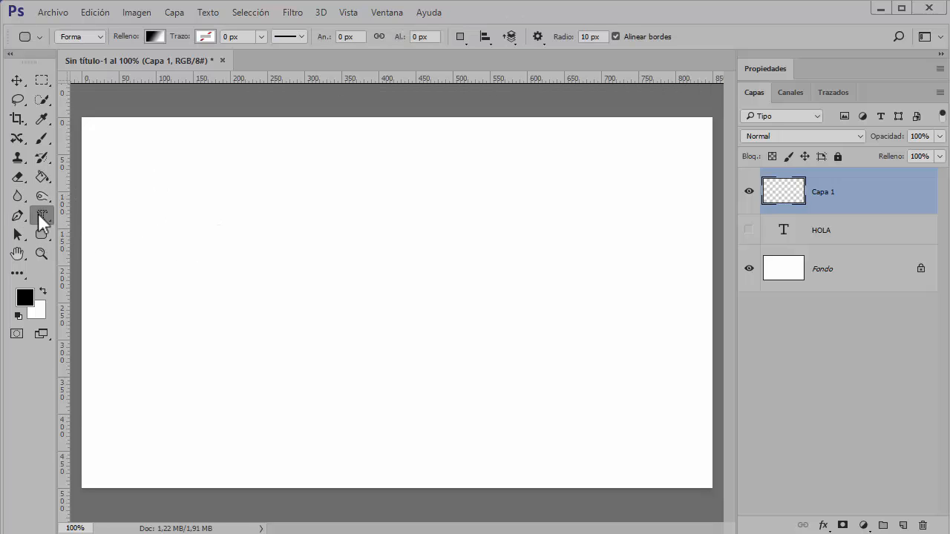
left_click(38, 214)
left_click(85, 216)
Step: Draw a six-sided polygon shape about 237 by 236 px with the existing gradient fill, then undo it
left_click(40, 234)
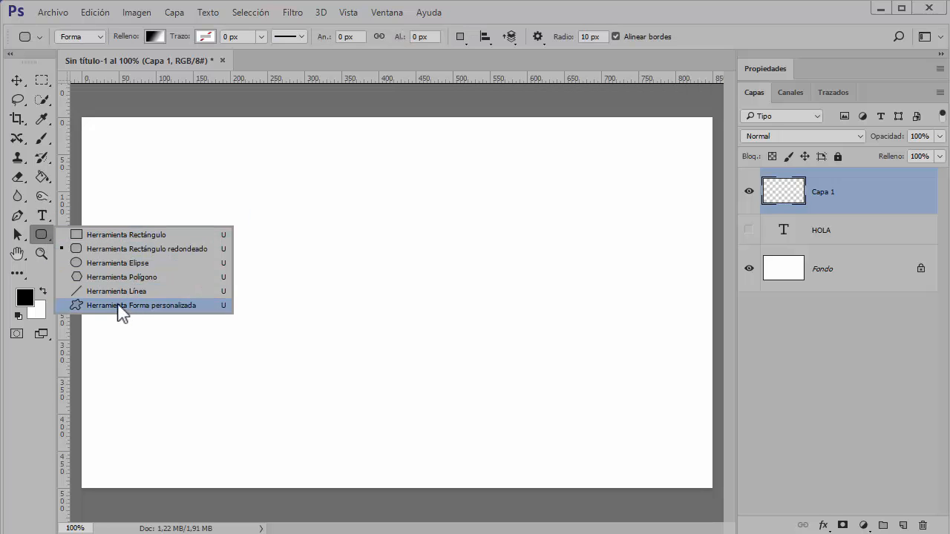
left_click(121, 235)
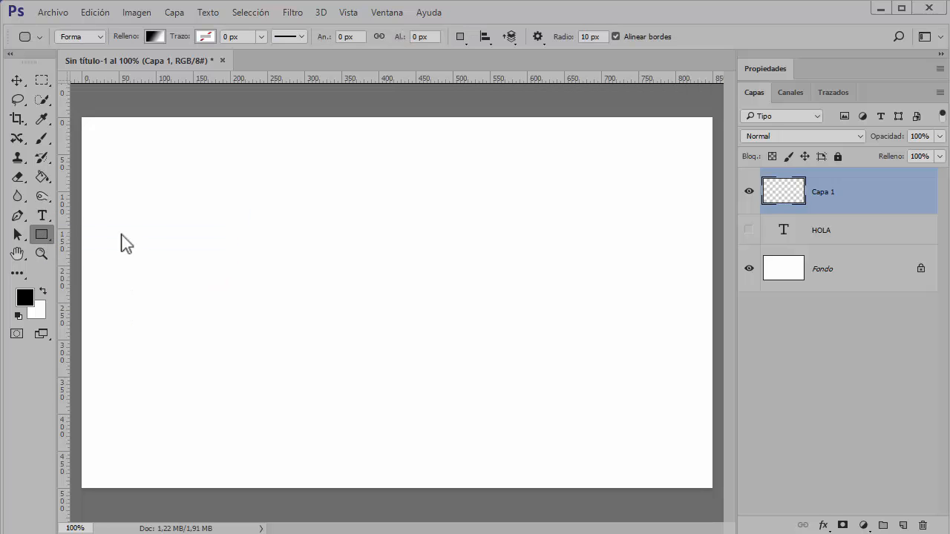
left_click(44, 233)
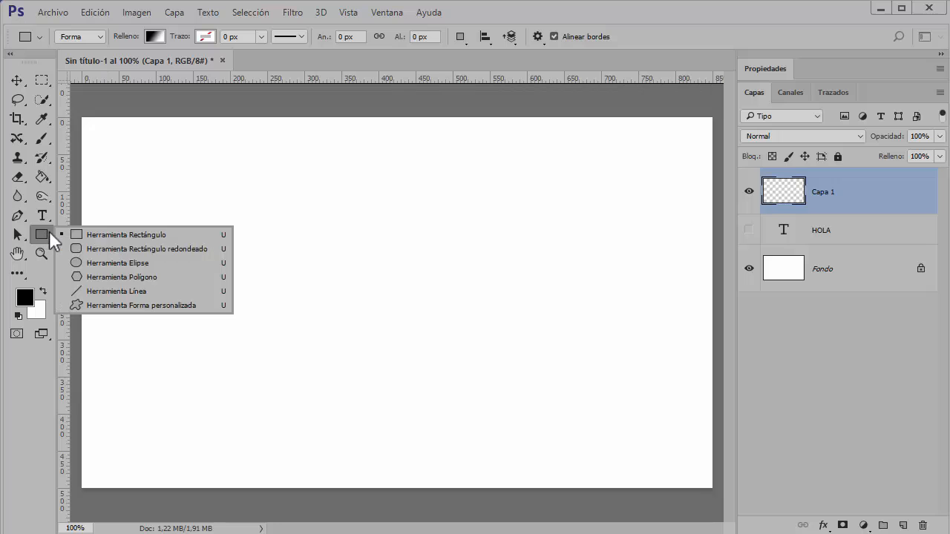
left_click(114, 276)
left_click_drag(327, 259, 391, 325)
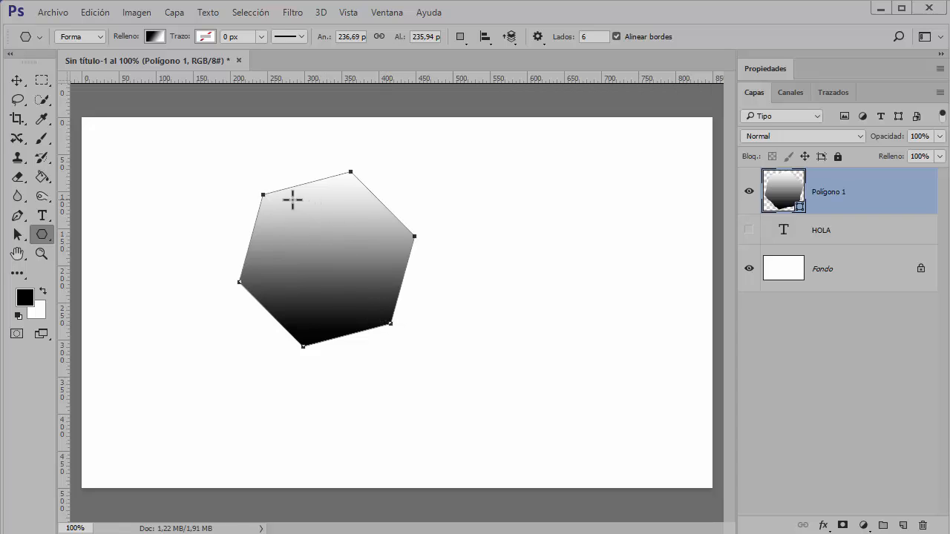
key("ctrl+z")
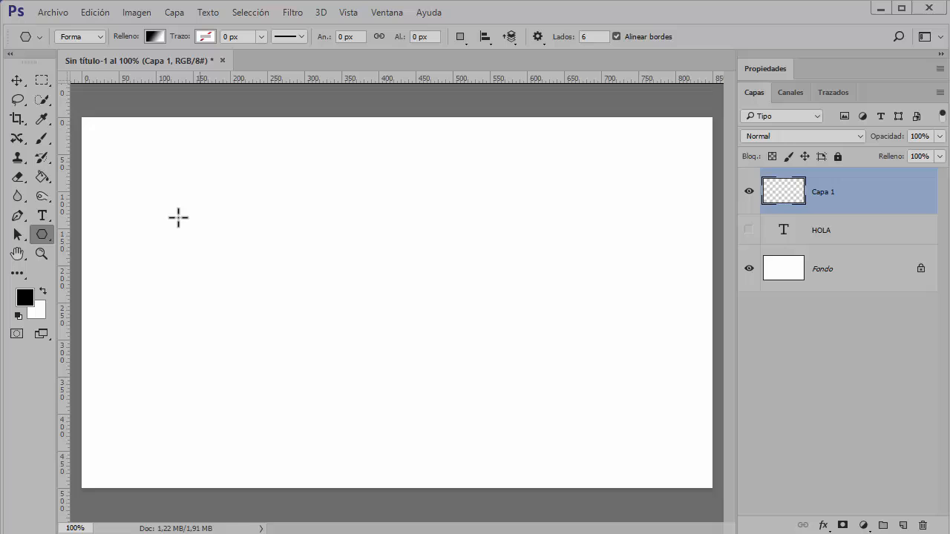
Step: Set the Polygon tool to path mode (Trazado) and draw a six-sided path in the upper-left part of the canvas
left_click(99, 37)
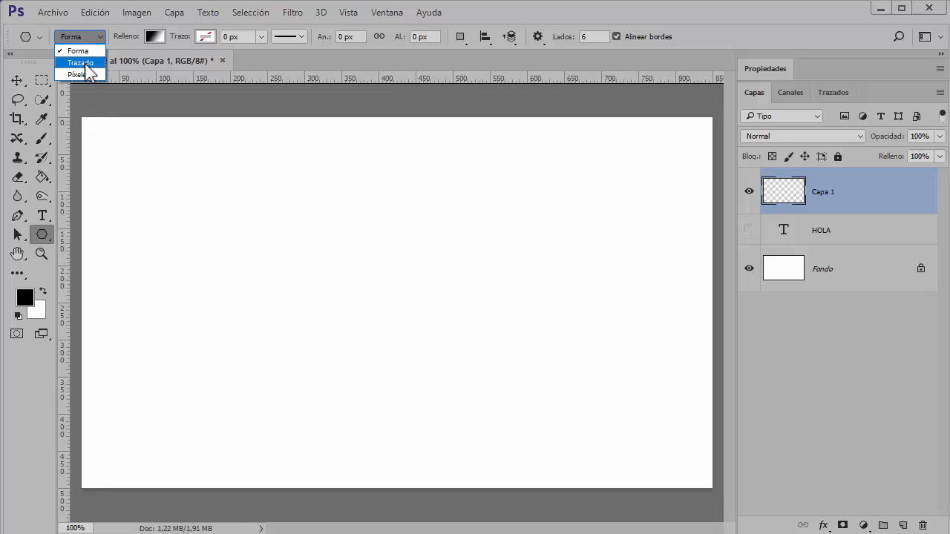
left_click(83, 64)
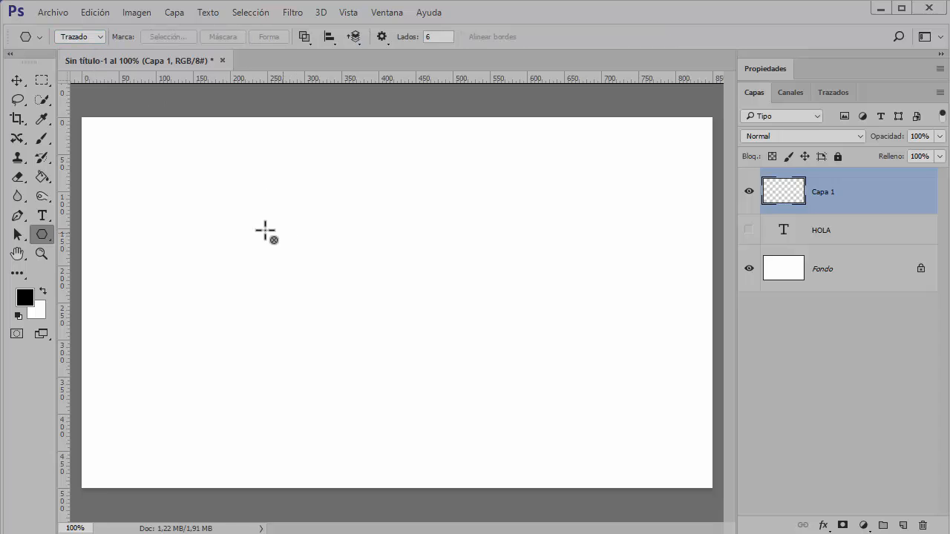
left_click_drag(259, 229, 324, 292)
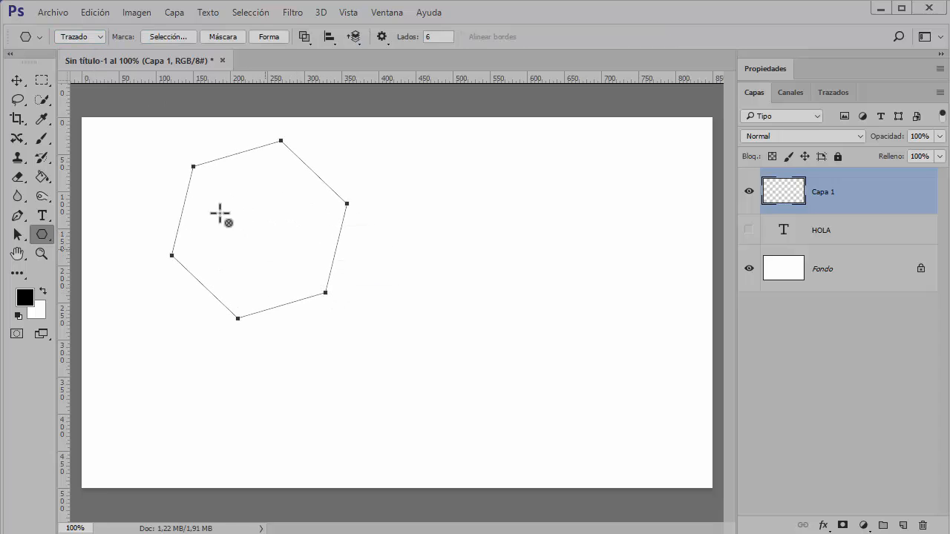
Step: Place Lorem Ipsum placeholder text at 10 pt along the outline of the hexagon path
left_click(47, 214)
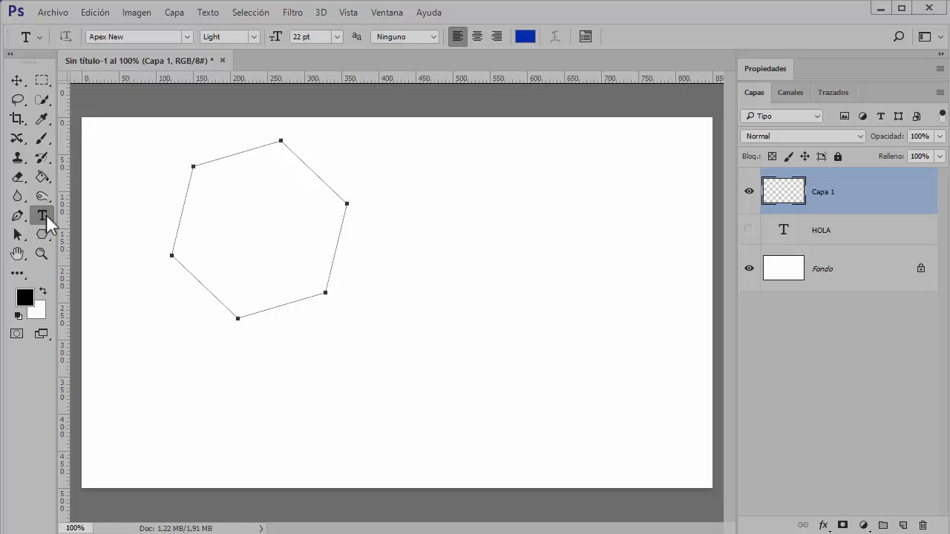
left_click(173, 245)
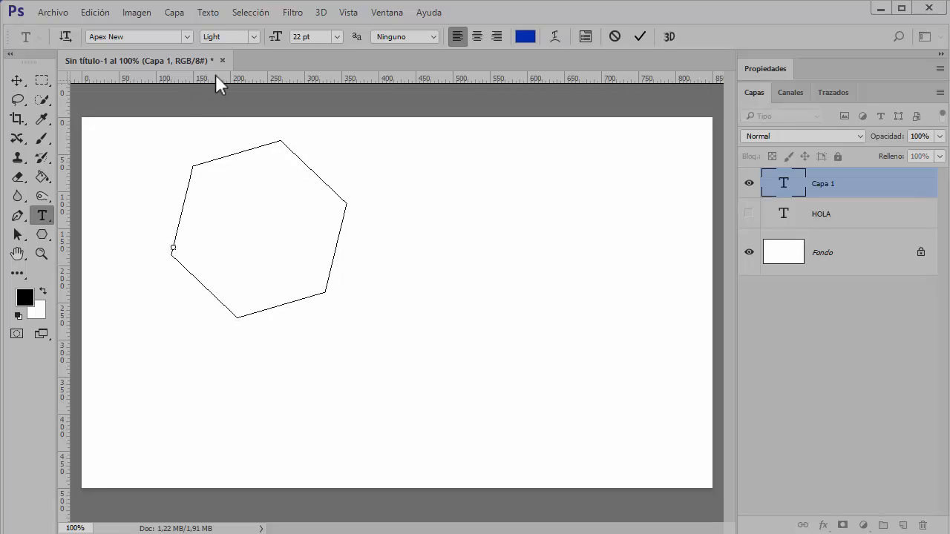
left_click(338, 37)
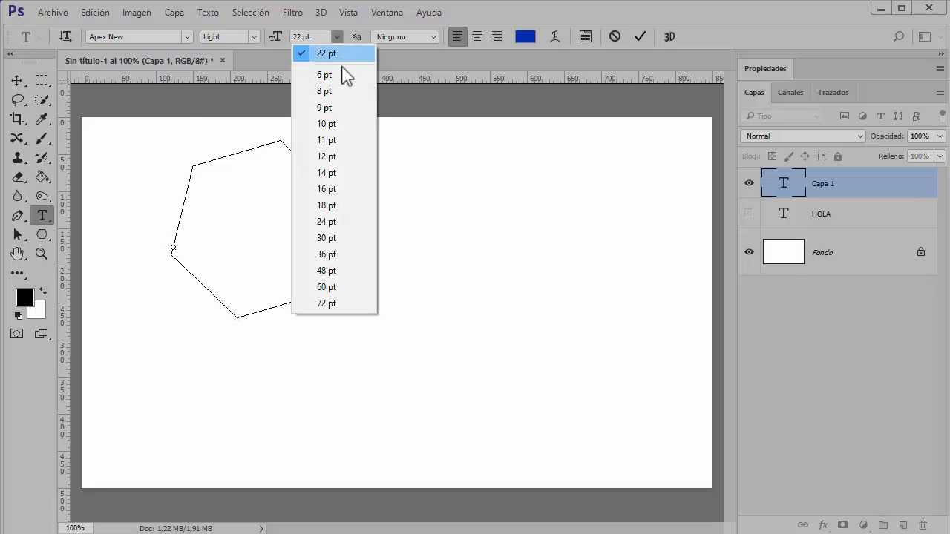
left_click(327, 127)
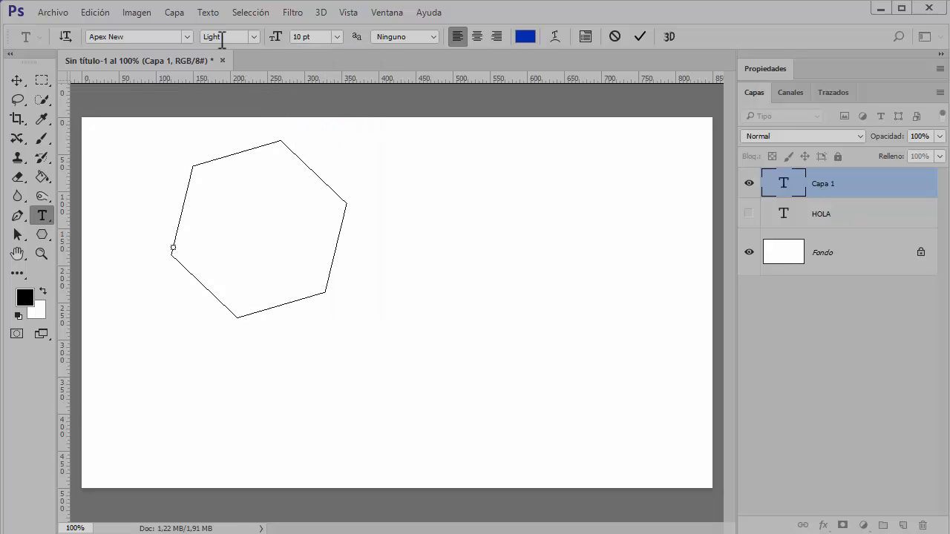
left_click(208, 13)
left_click(270, 335)
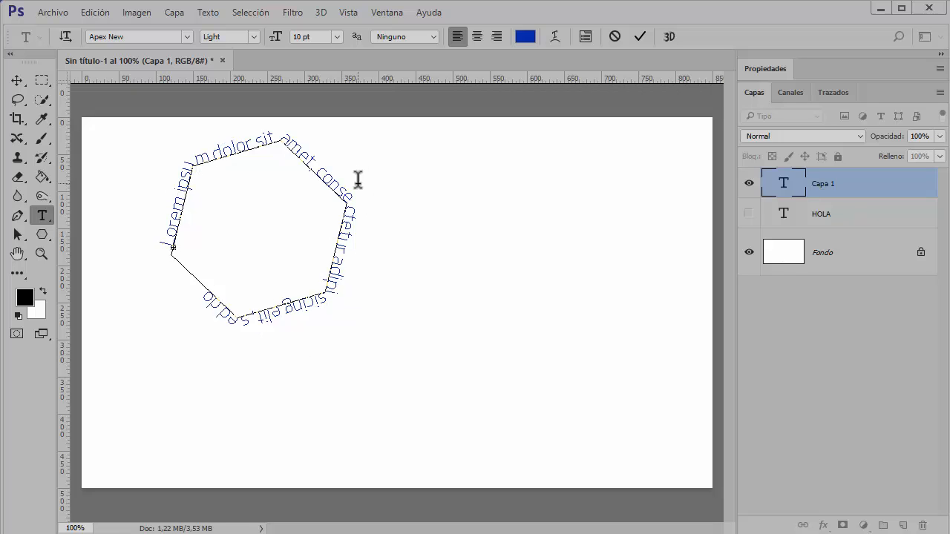
Step: Delete all the text running along the hexagon path and finish text editing
key("ctrl+a")
key("BackSpace")
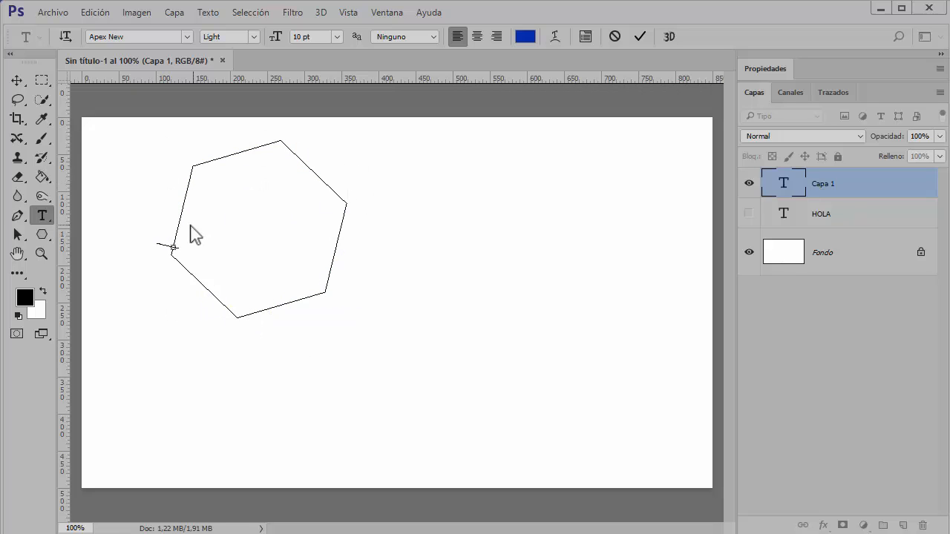
key("ctrl+Return")
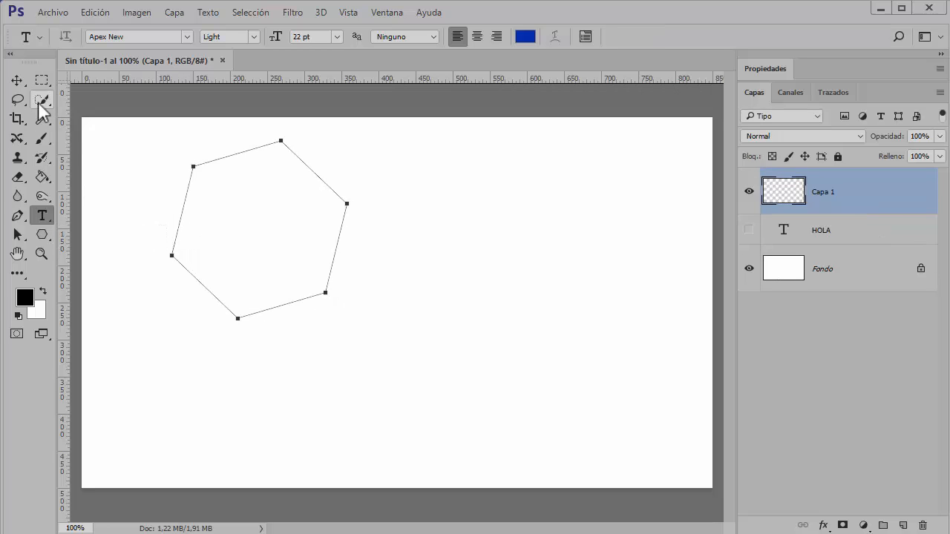
left_click(834, 94)
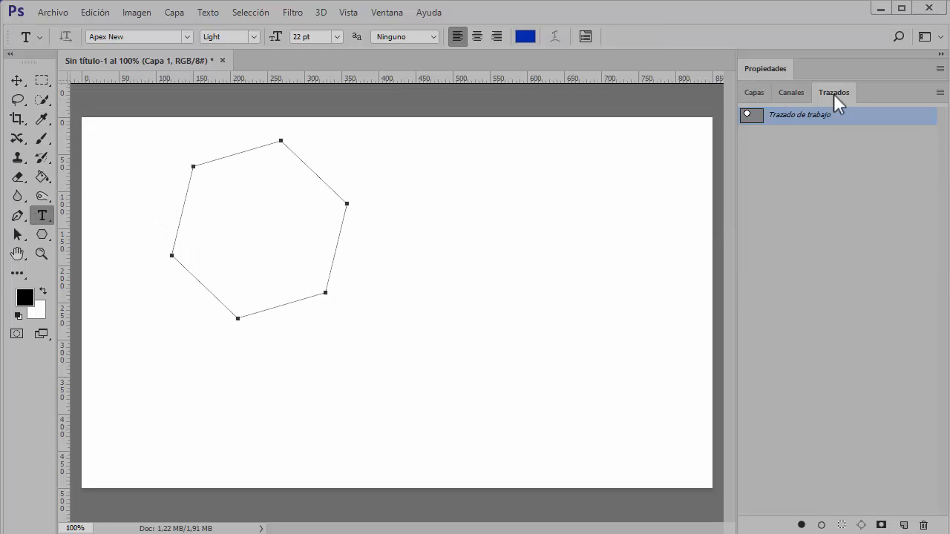
left_click(752, 92)
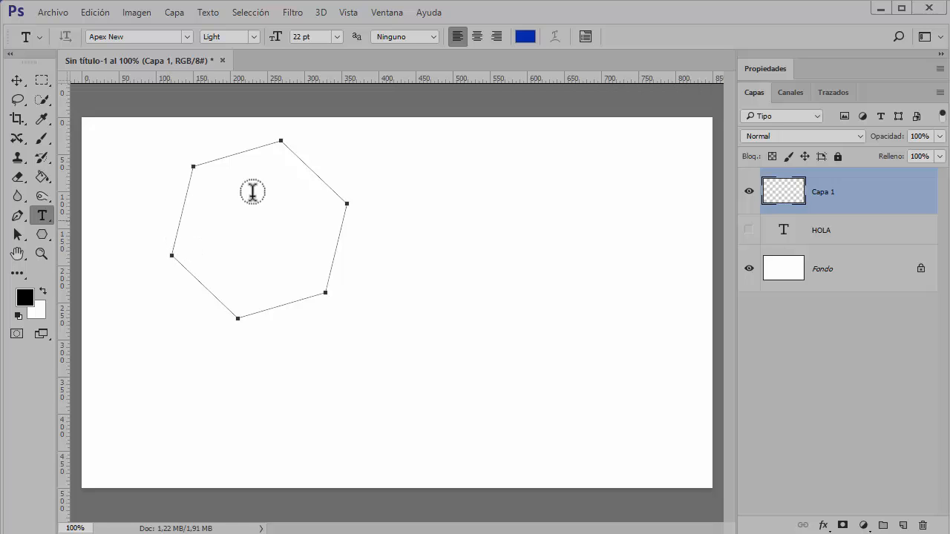
left_click(213, 181)
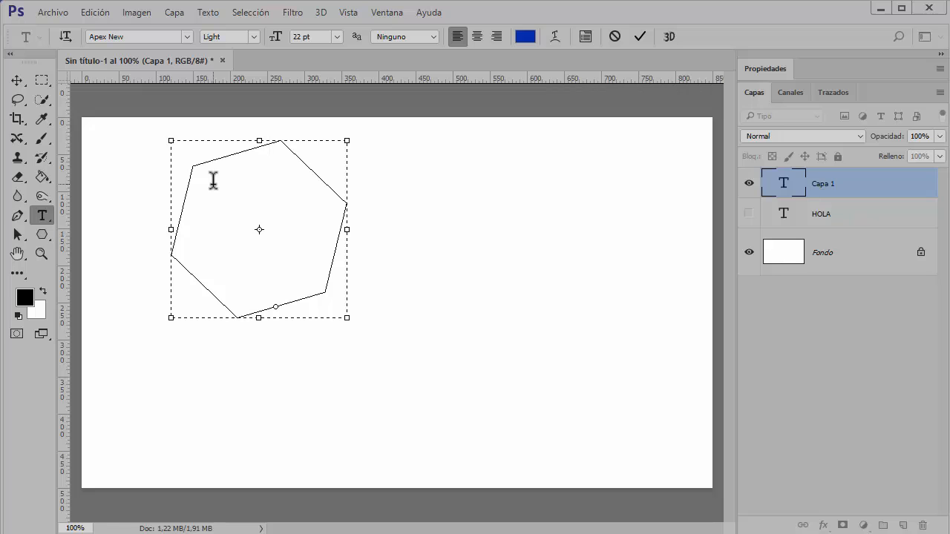
key("Escape")
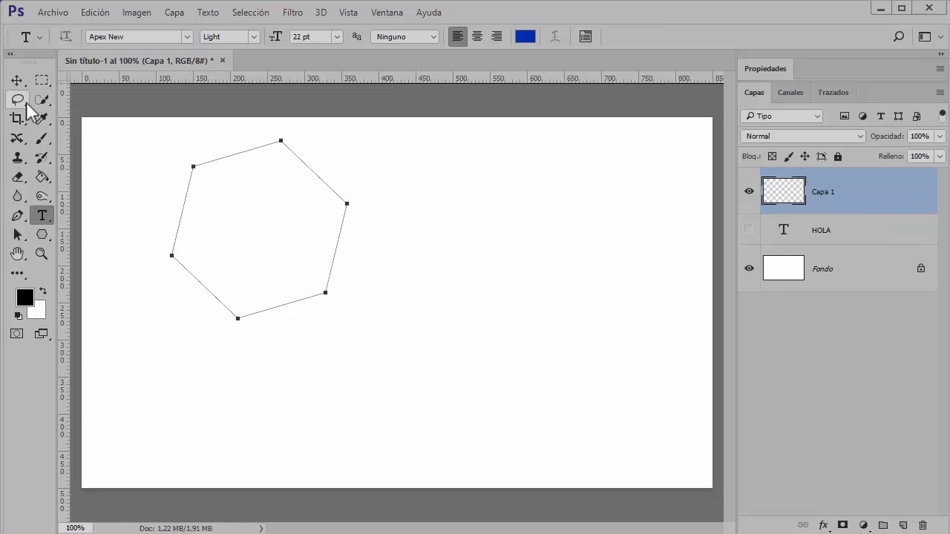
Step: Draw a larger six-sided path extending past the canvas's upper edge, then hide it
left_click(41, 233)
left_click_drag(308, 286, 460, 377)
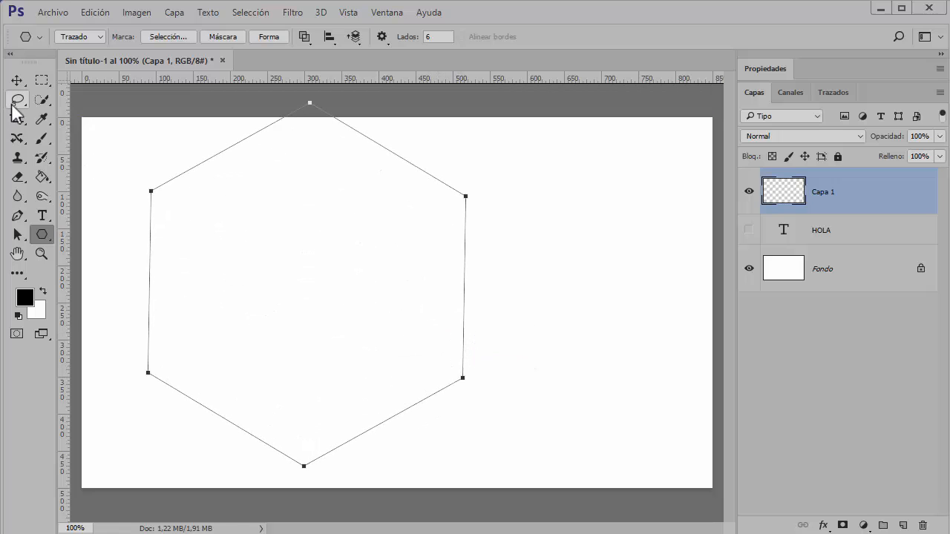
left_click(18, 83)
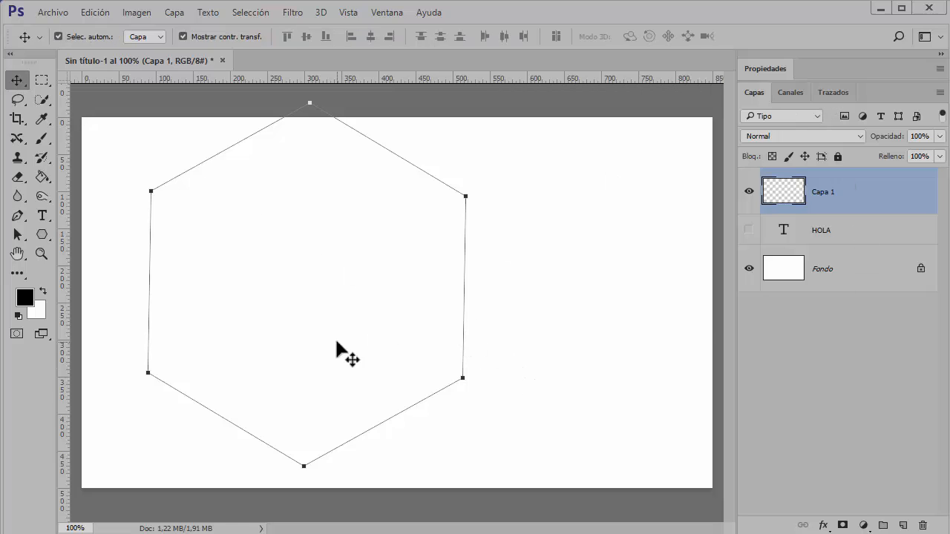
key("ctrl")
key("ctrl+h")
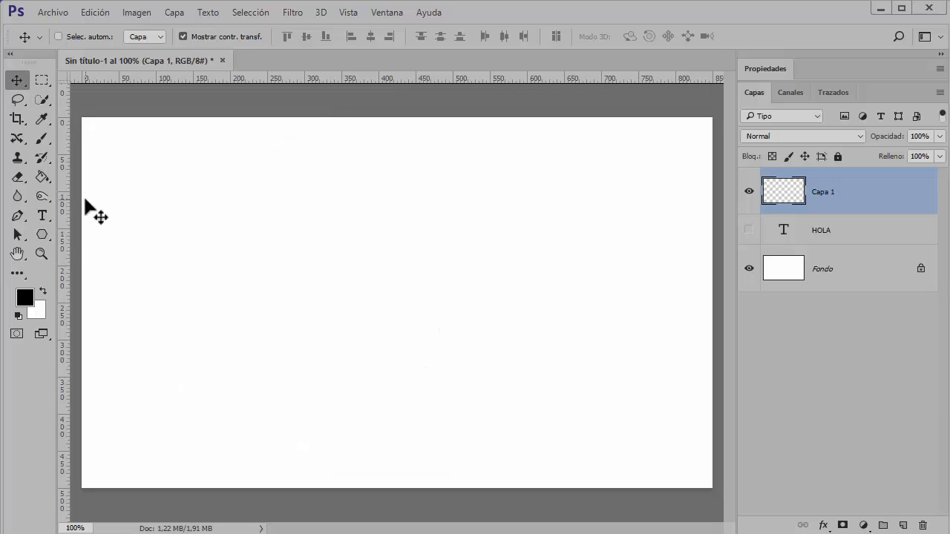
Step: Draw a large six-sided path in the centre of the canvas and fill its interior with Lorem Ipsum placeholder text at 12 pt
left_click(42, 234)
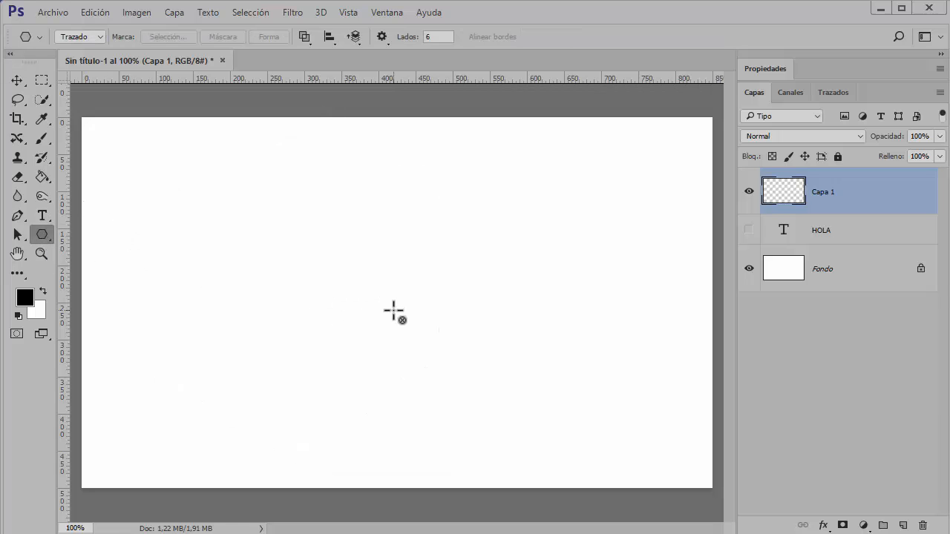
left_click_drag(393, 311, 542, 399)
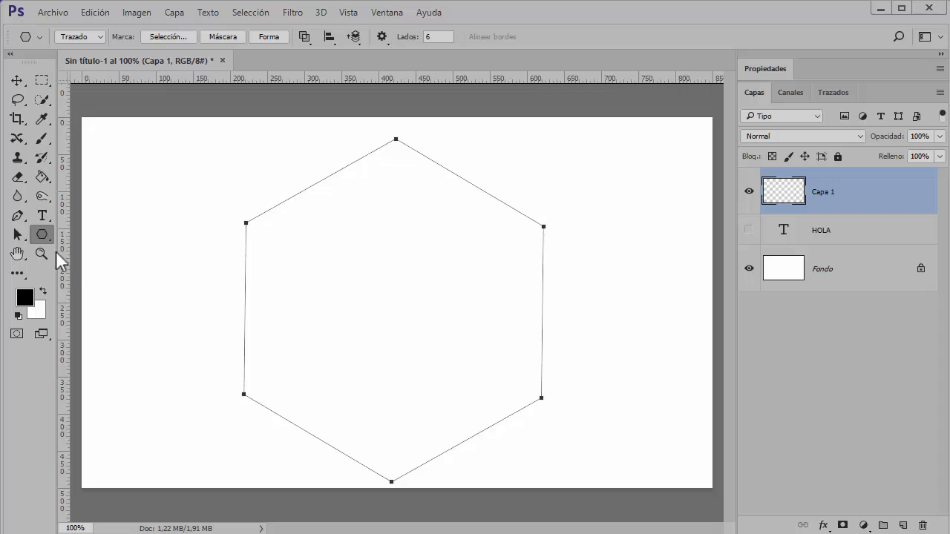
left_click(43, 215)
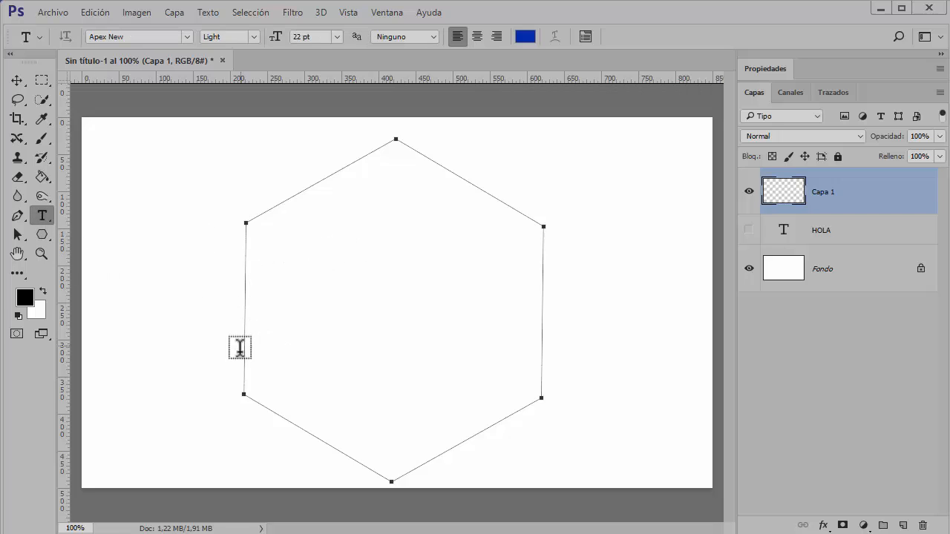
left_click(387, 197)
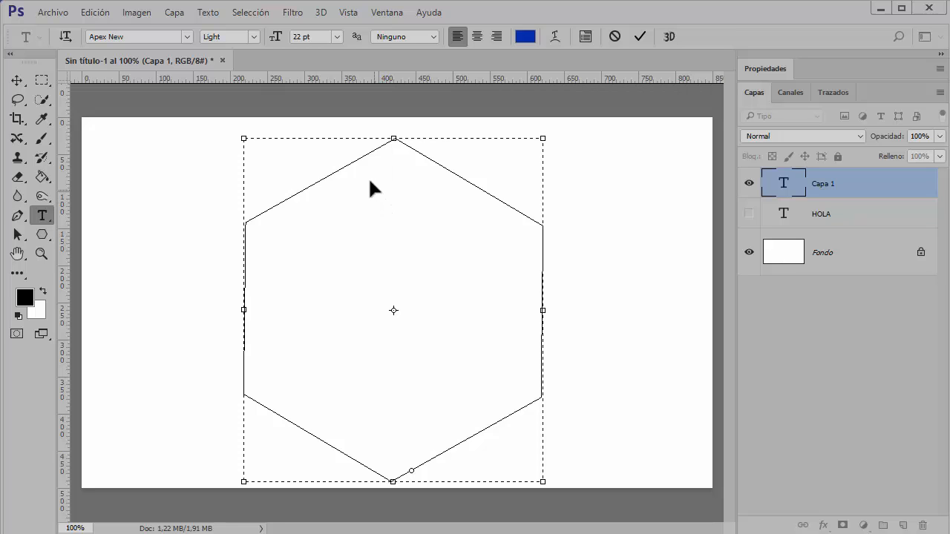
left_click(337, 37)
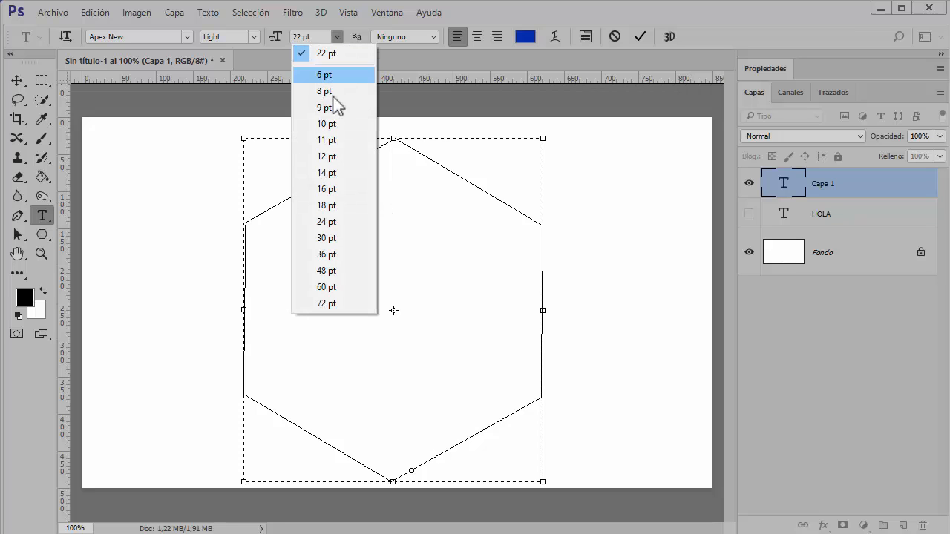
left_click(330, 157)
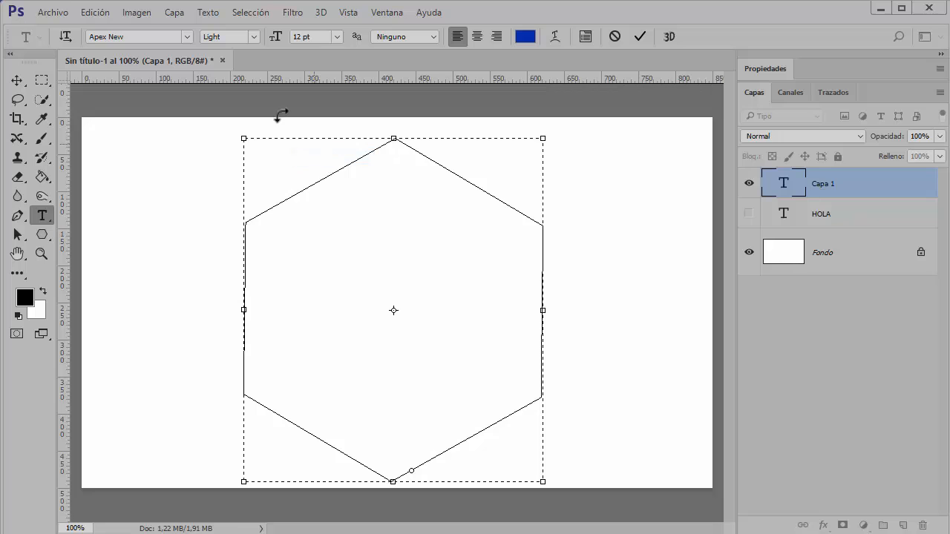
left_click(210, 15)
left_click(244, 335)
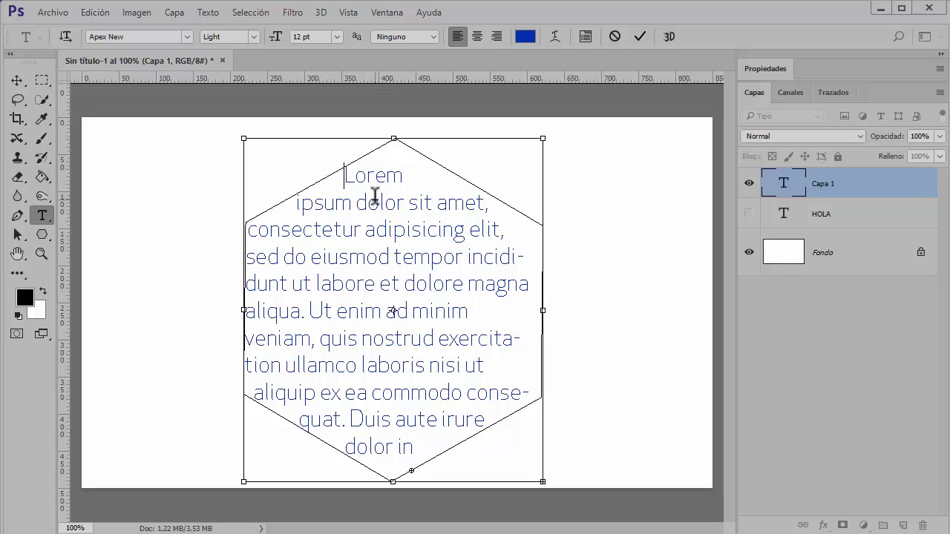
Step: Set all the text inside the hexagon to 10 pt and justify the paragraph with its last line centred
key("ctrl+a")
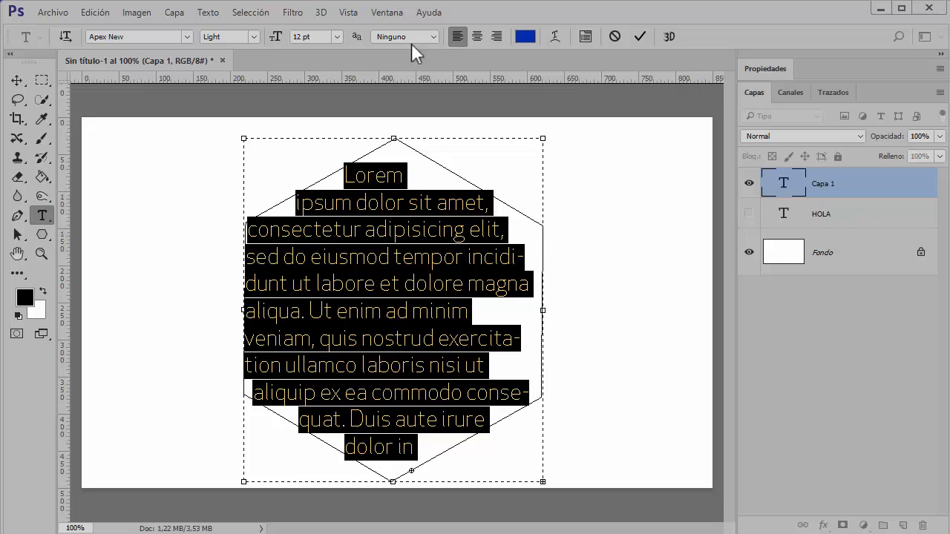
left_click(336, 36)
left_click(333, 123)
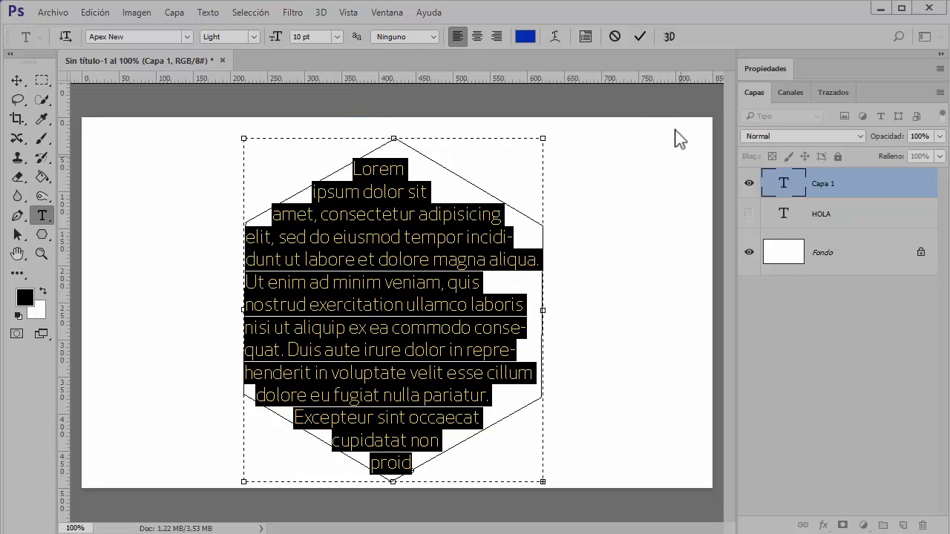
left_click(585, 36)
left_click(676, 95)
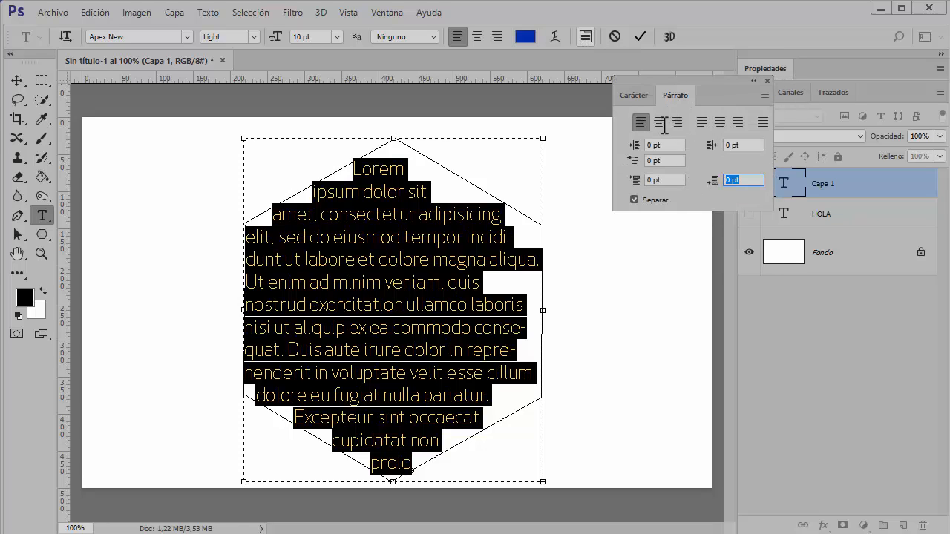
left_click(723, 121)
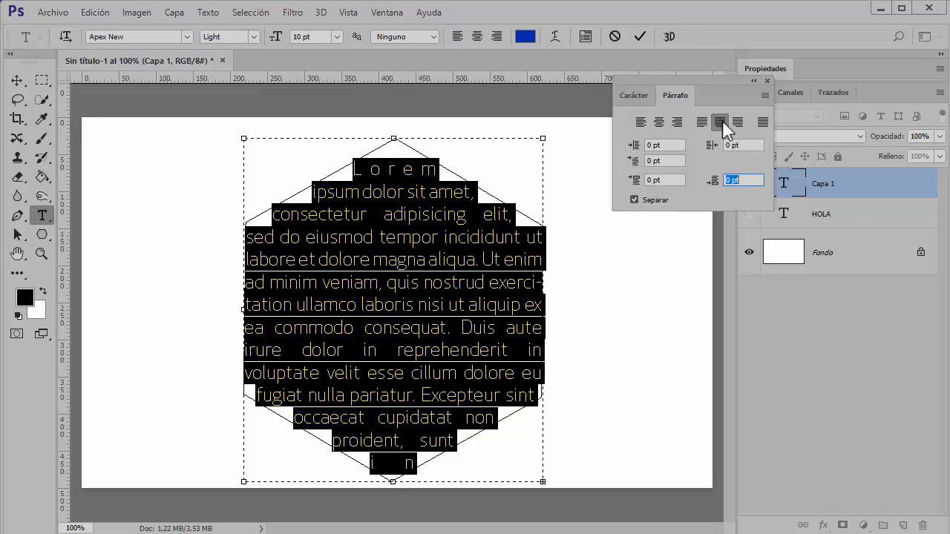
left_click(641, 36)
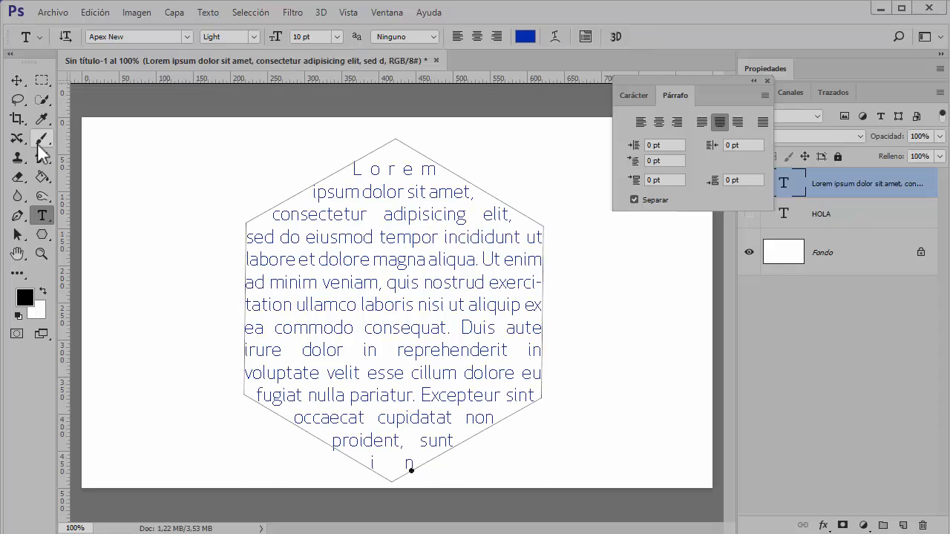
Step: Delete the hexagon-shaped Lorem Ipsum text layer
left_click(16, 82)
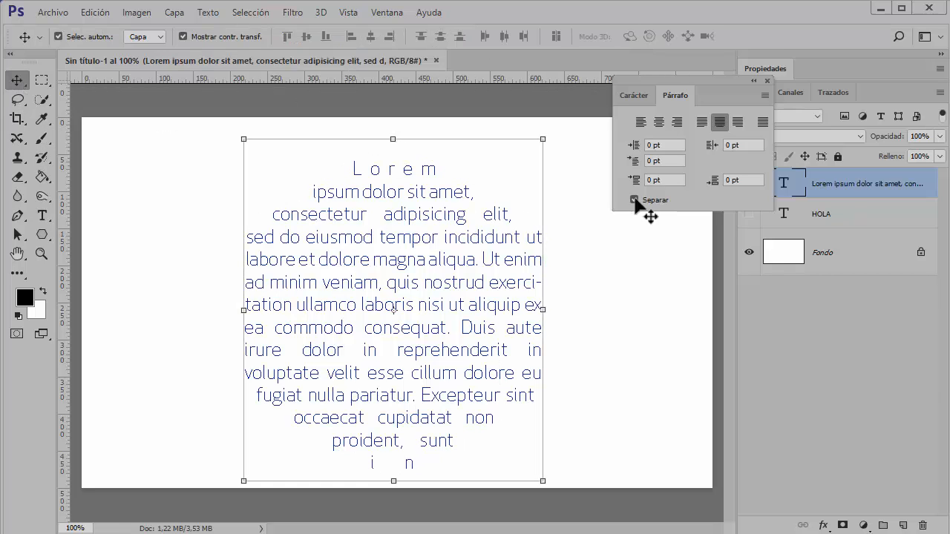
left_click(641, 338)
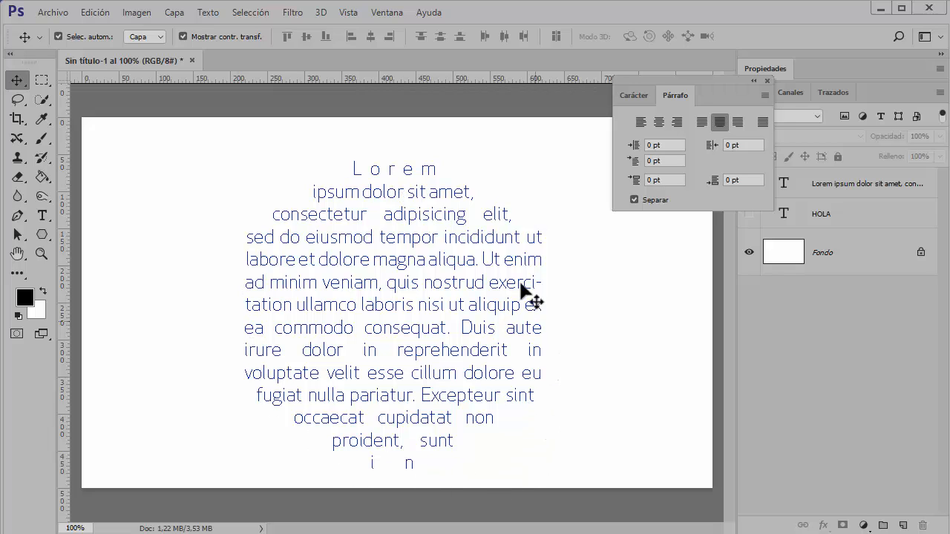
left_click(375, 259)
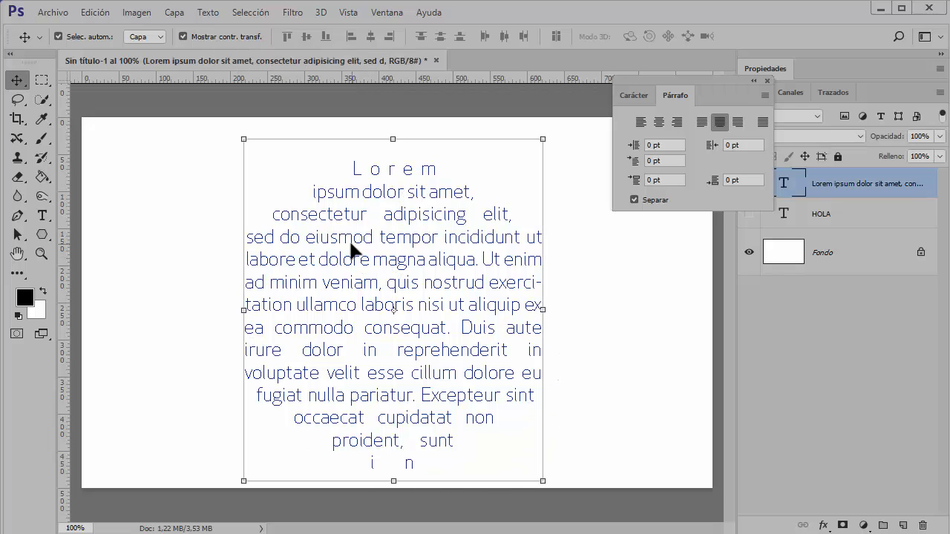
key("Delete")
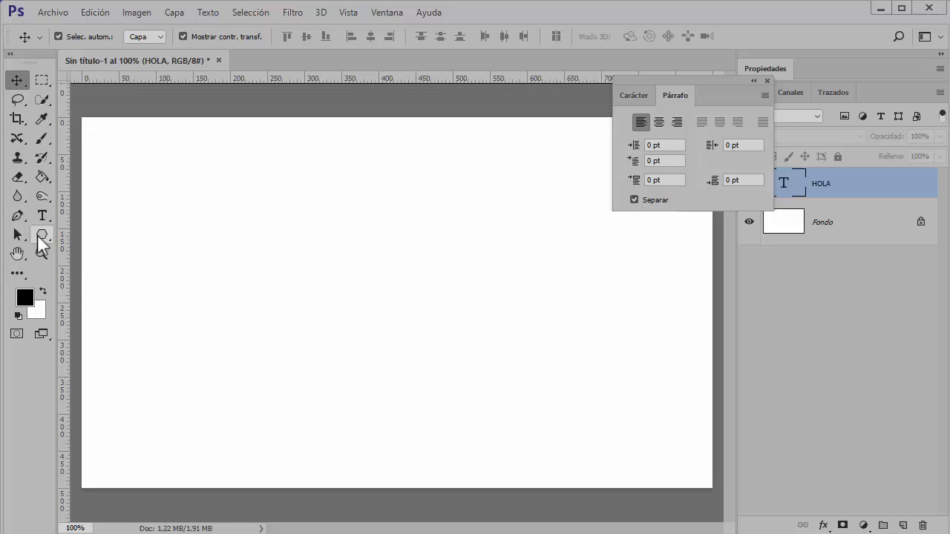
Step: Draw an open wavy path with four anchor points across the canvas using the Pen tool (Pluma) in Trazado mode
left_click(18, 216)
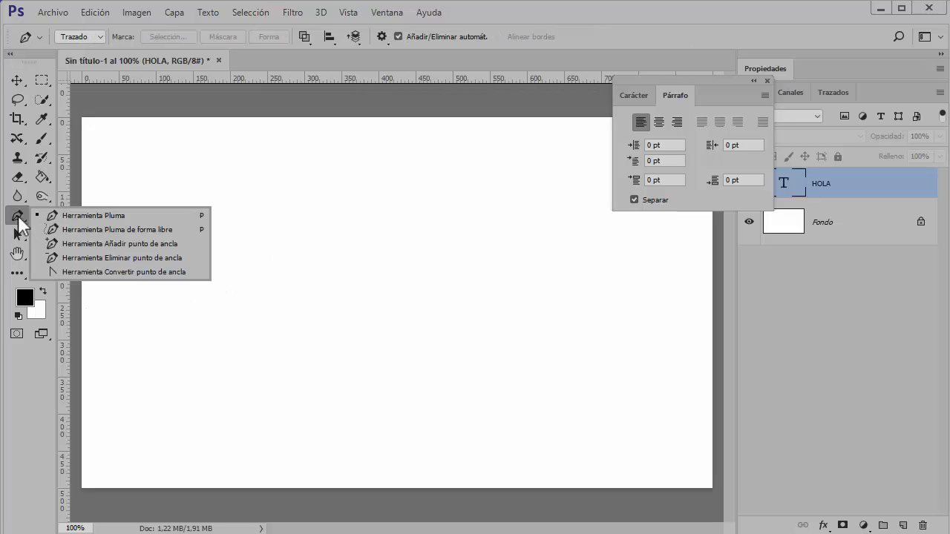
left_click(120, 215)
left_click(100, 37)
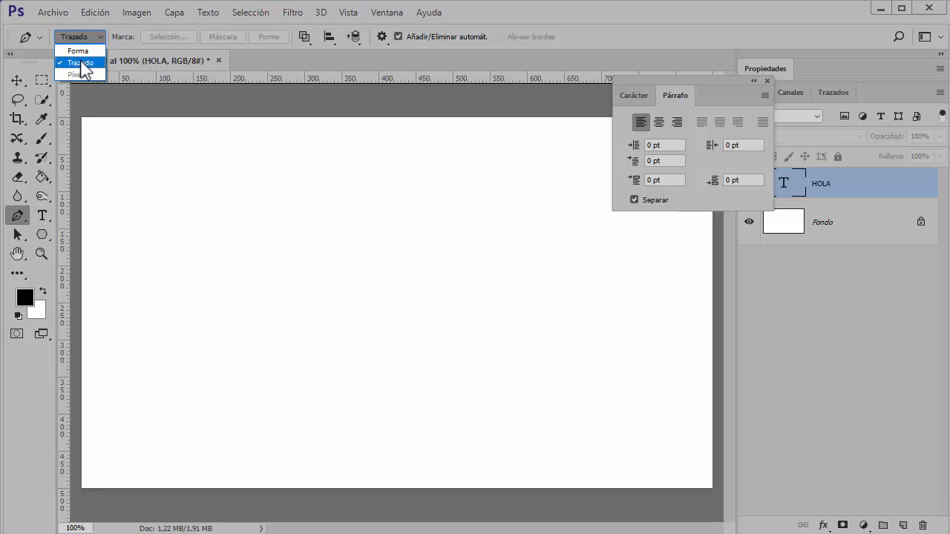
left_click(78, 63)
left_click(130, 275)
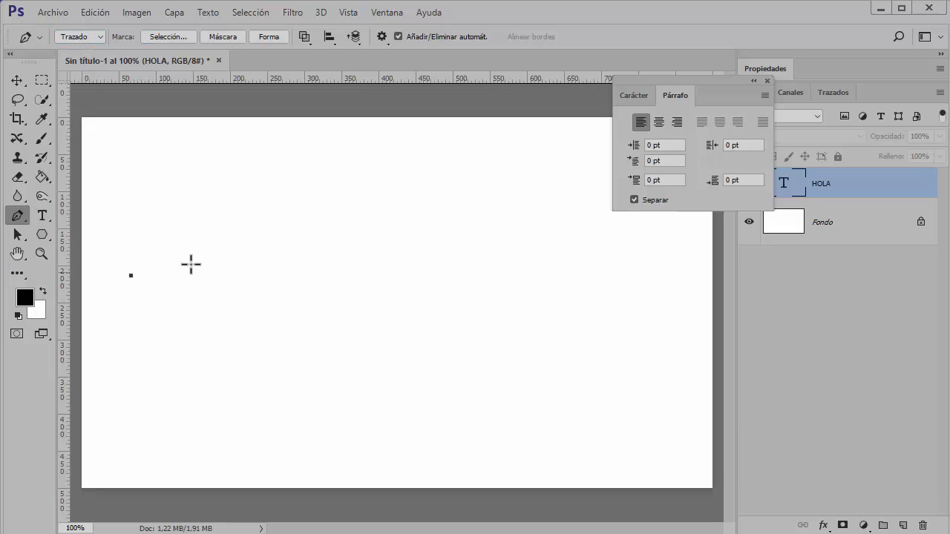
left_click_drag(232, 248, 312, 287)
left_click_drag(380, 245, 421, 200)
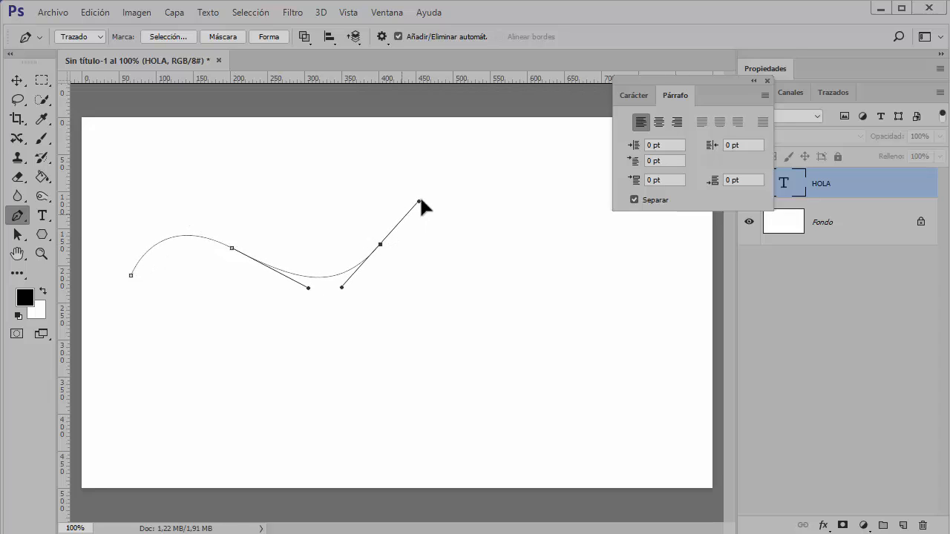
left_click_drag(526, 229, 603, 285)
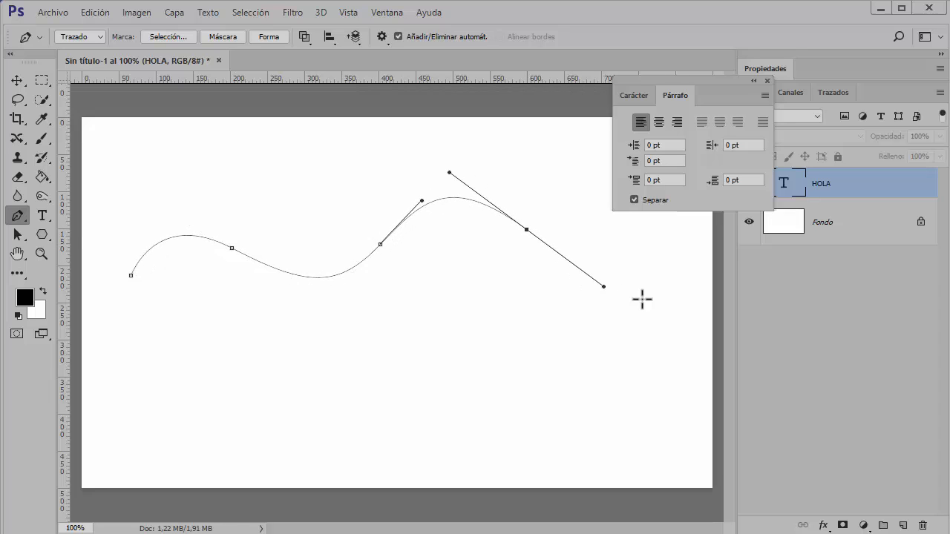
Step: Add a fifth curved anchor point to extend the wavy path, and place Lorem Ipsum text along it at 9 pt
left_click_drag(671, 291, 687, 258)
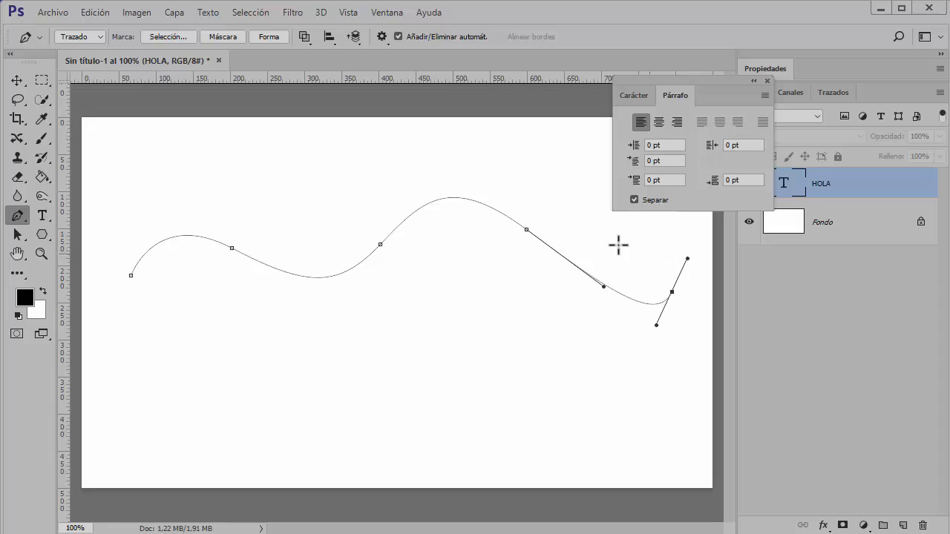
left_click(41, 215)
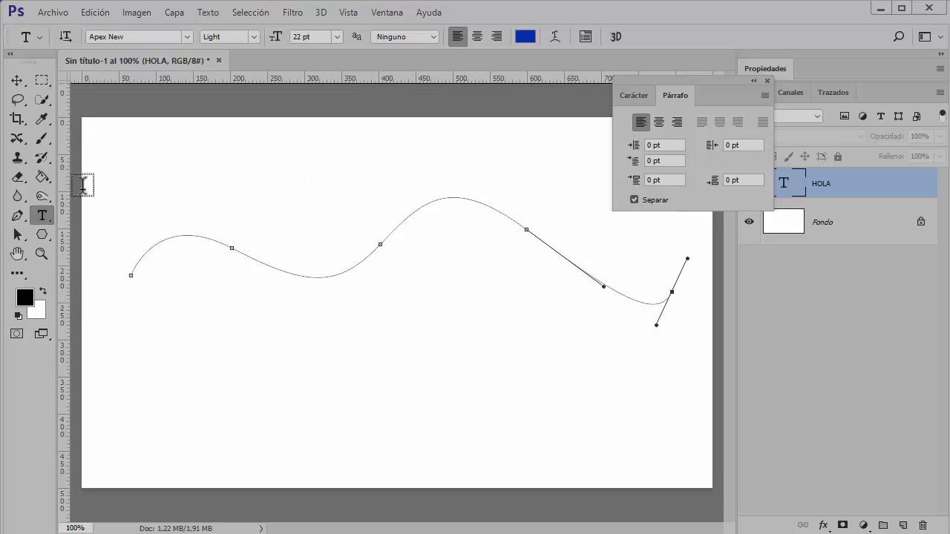
left_click(130, 272)
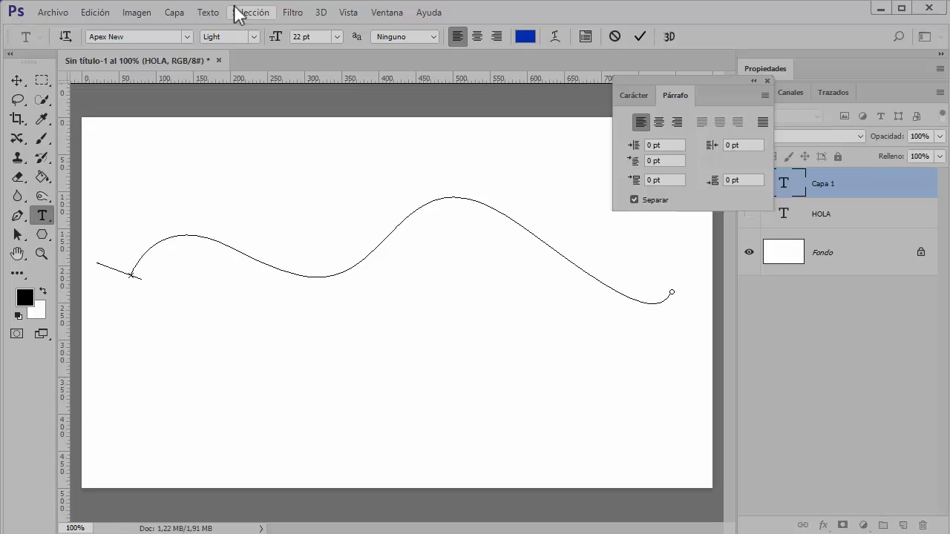
left_click(336, 37)
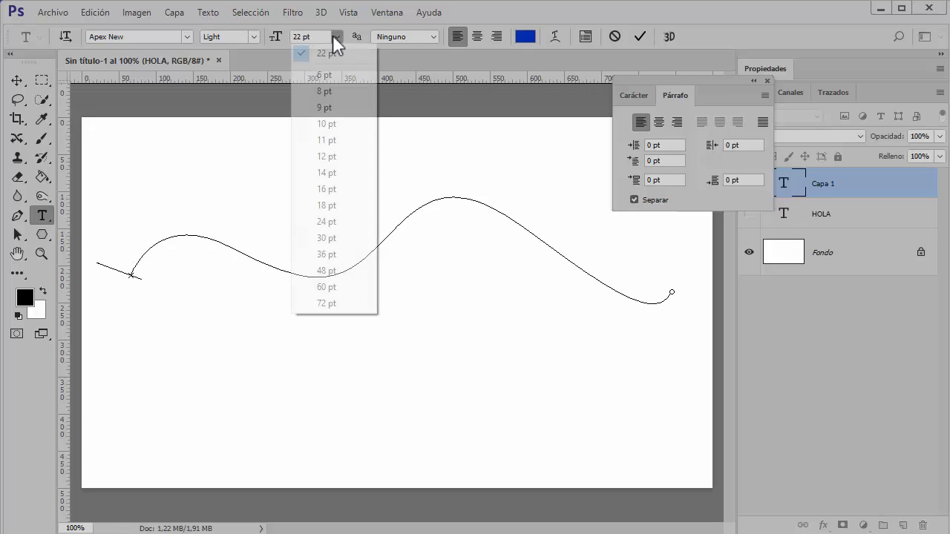
left_click(332, 111)
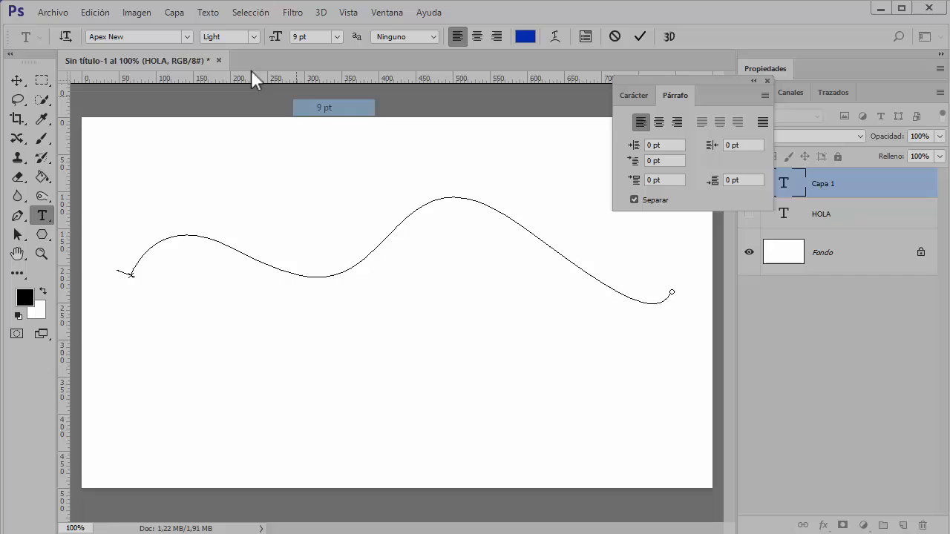
left_click(207, 13)
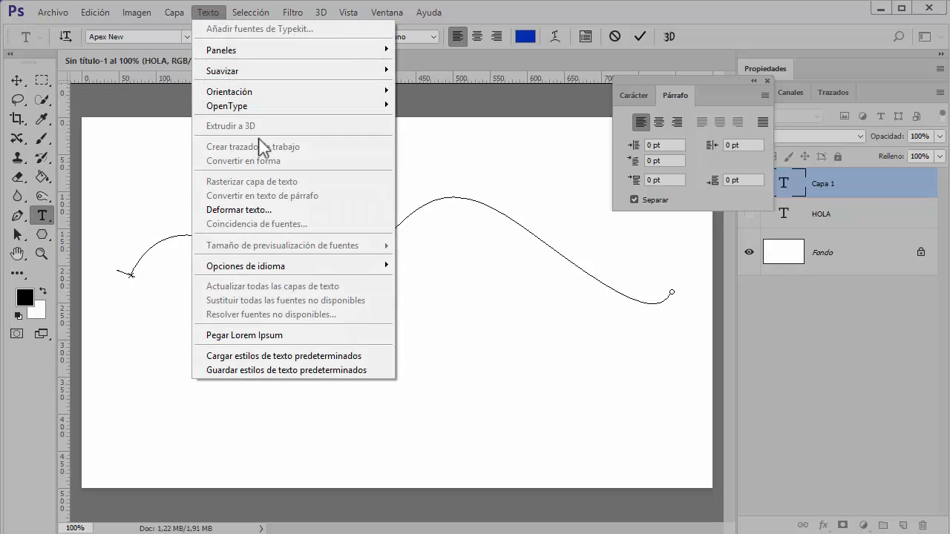
left_click(272, 333)
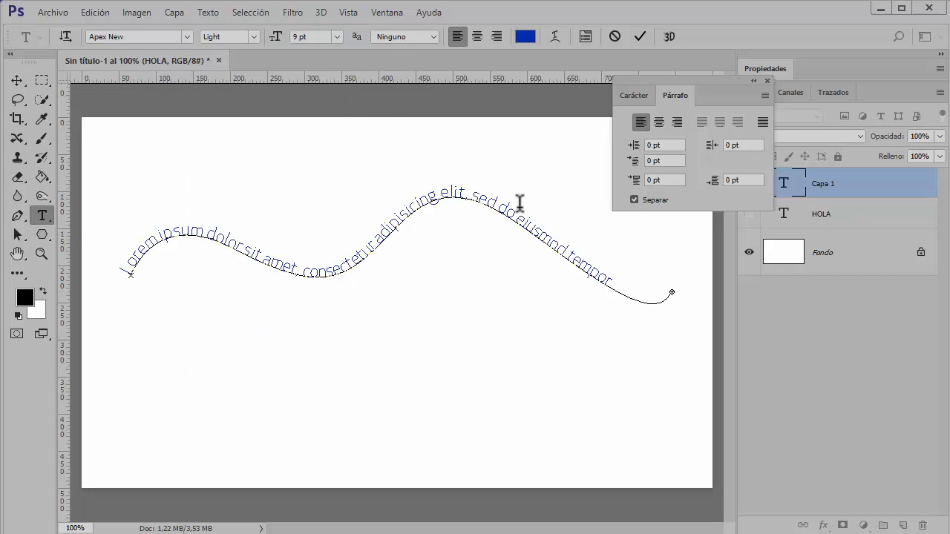
left_click(767, 80)
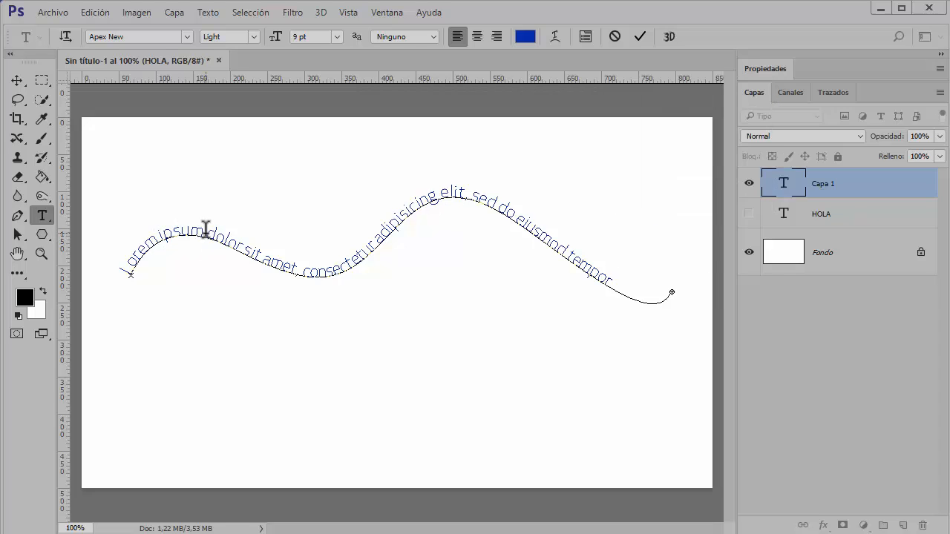
Step: Recolour all the text on the wavy path crimson red and commit the text edit
key("ctrl+a")
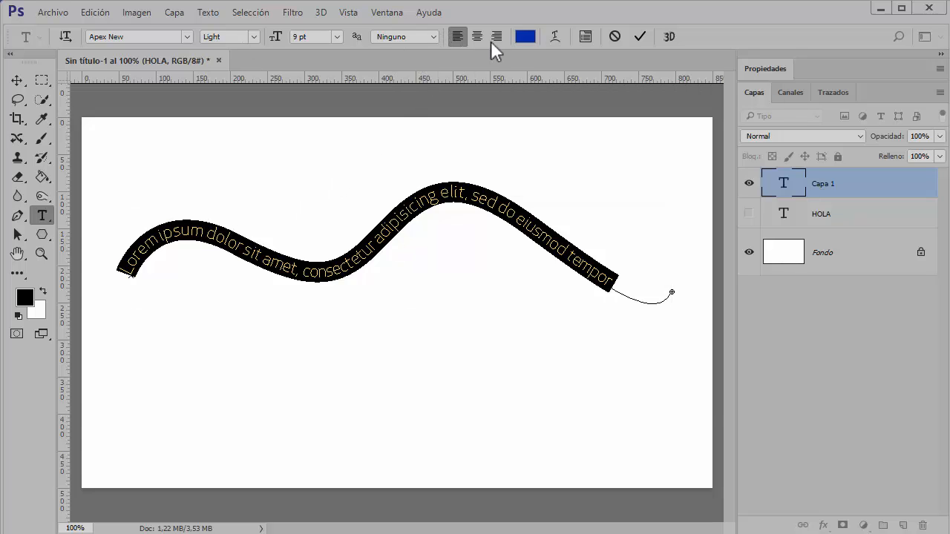
left_click(524, 37)
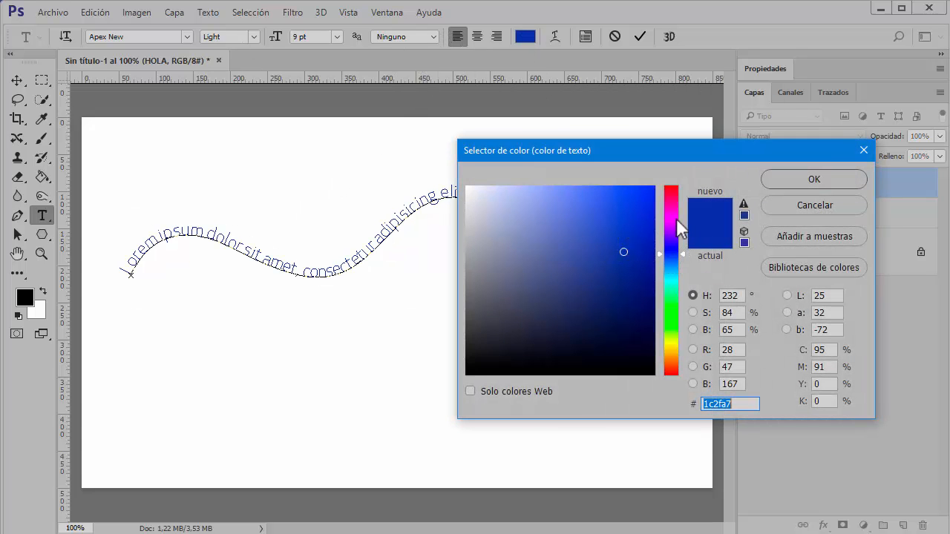
left_click_drag(676, 218, 675, 191)
left_click(806, 181)
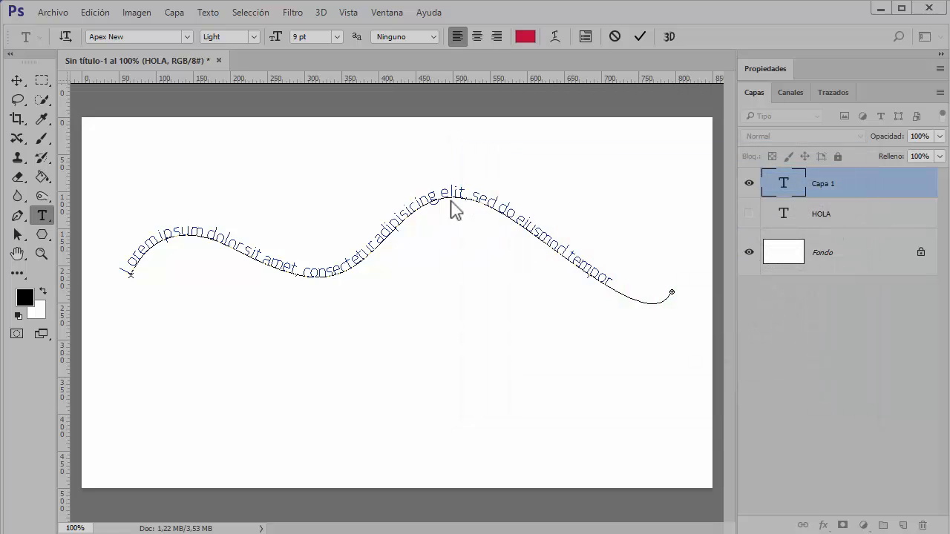
key("ctrl+a")
left_click(639, 37)
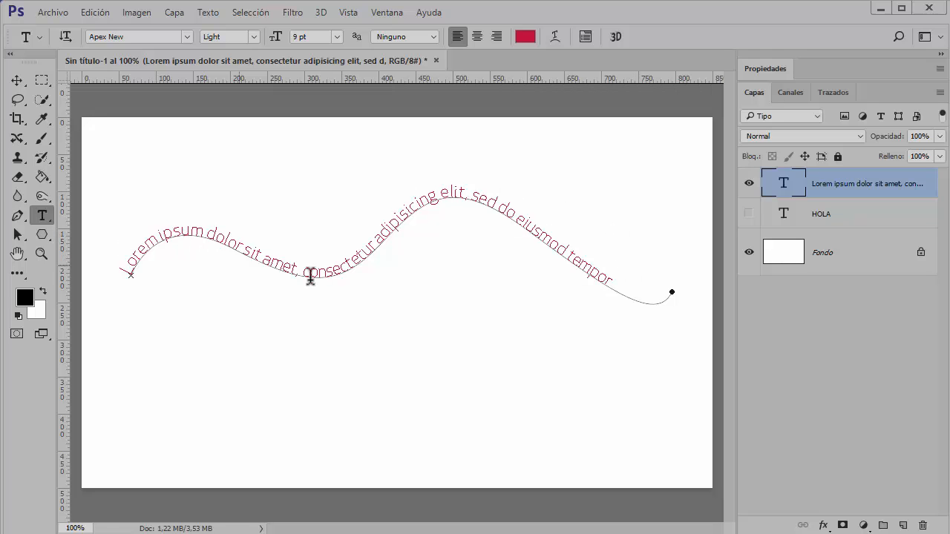
Step: Reshape the text's wavy path by moving its second and fourth anchor points down and swinging their direction handles
left_click(19, 233)
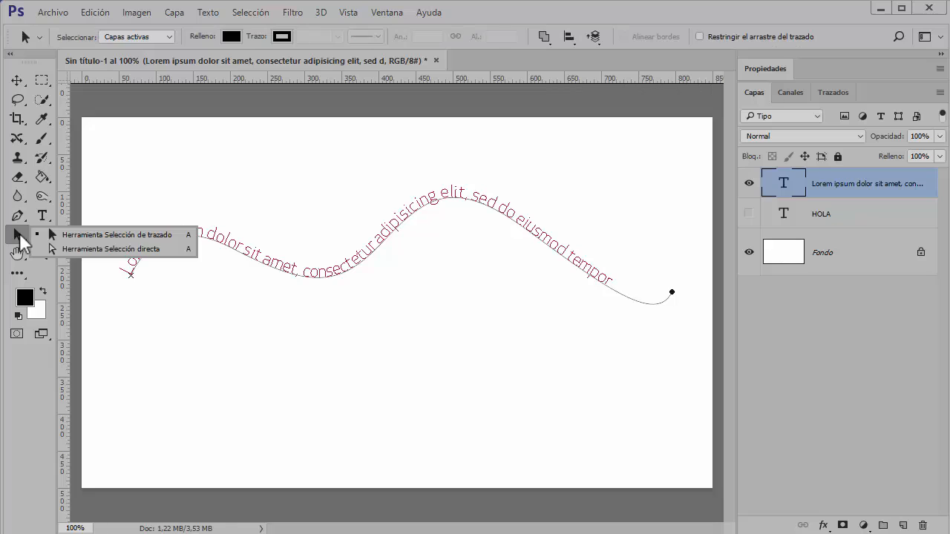
left_click(98, 249)
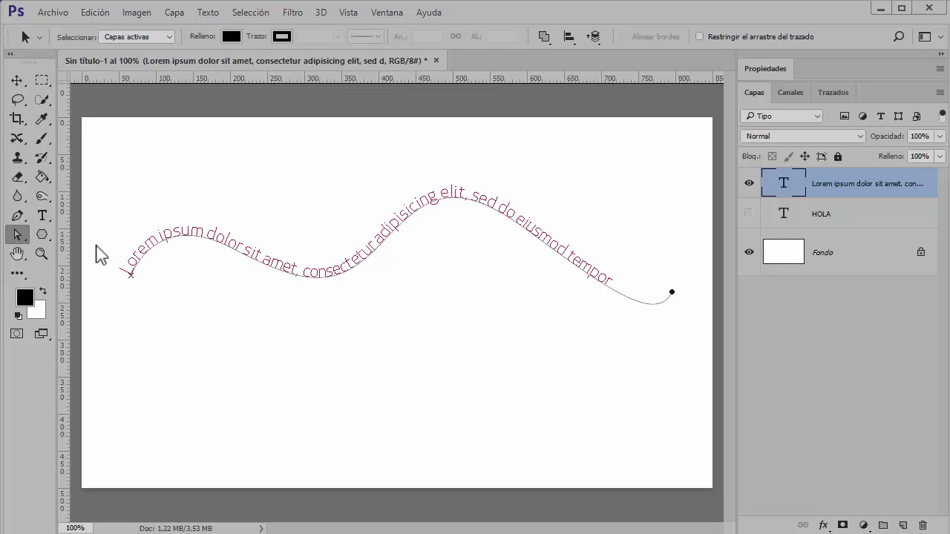
left_click(303, 282)
left_click_drag(309, 292, 346, 180)
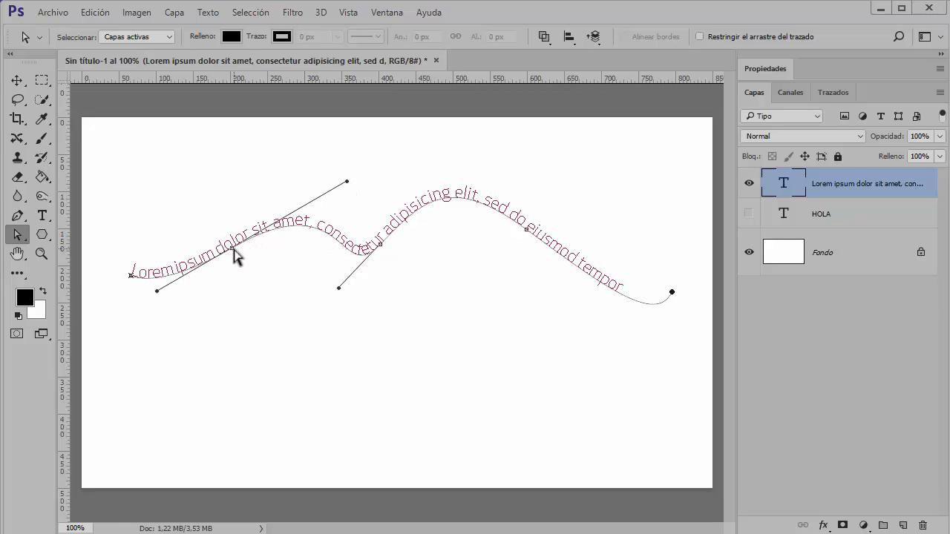
left_click_drag(233, 249, 260, 289)
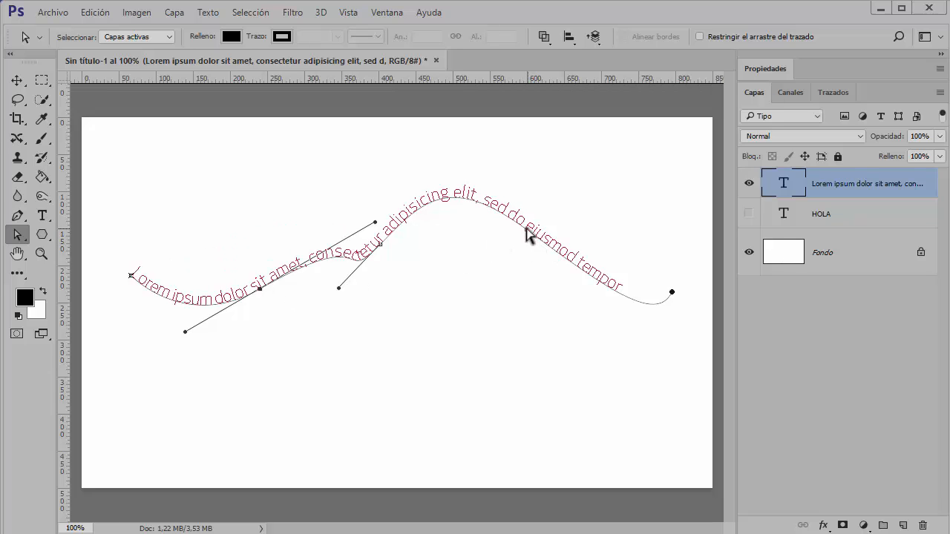
left_click_drag(527, 234, 544, 310)
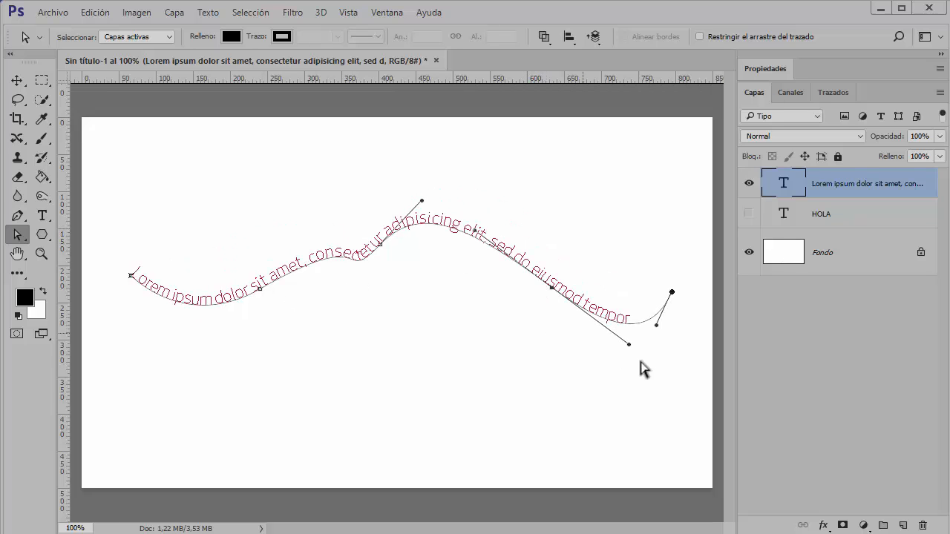
left_click_drag(629, 347, 568, 408)
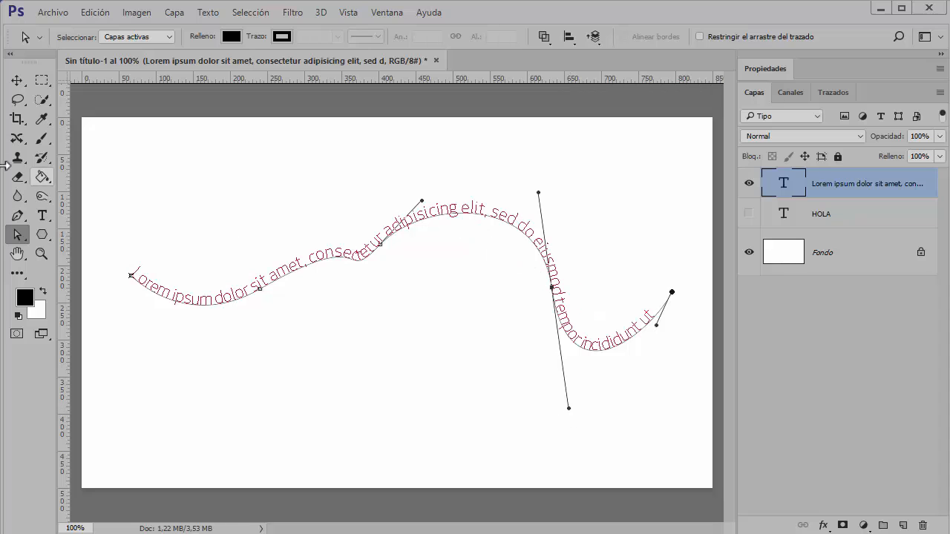
Step: Delete the curved Lorem Ipsum text layer and the hidden HOLA layer, leaving only the background
left_click(17, 80)
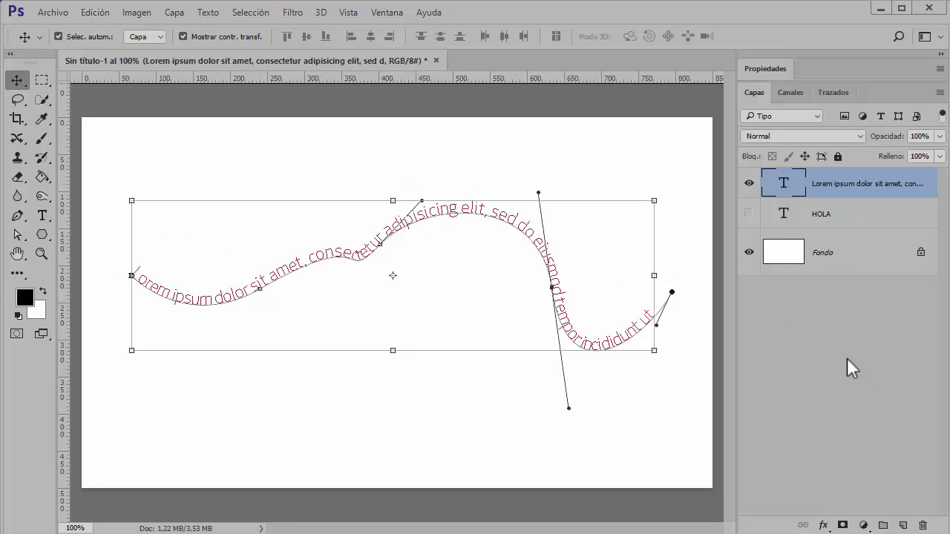
left_click(902, 525)
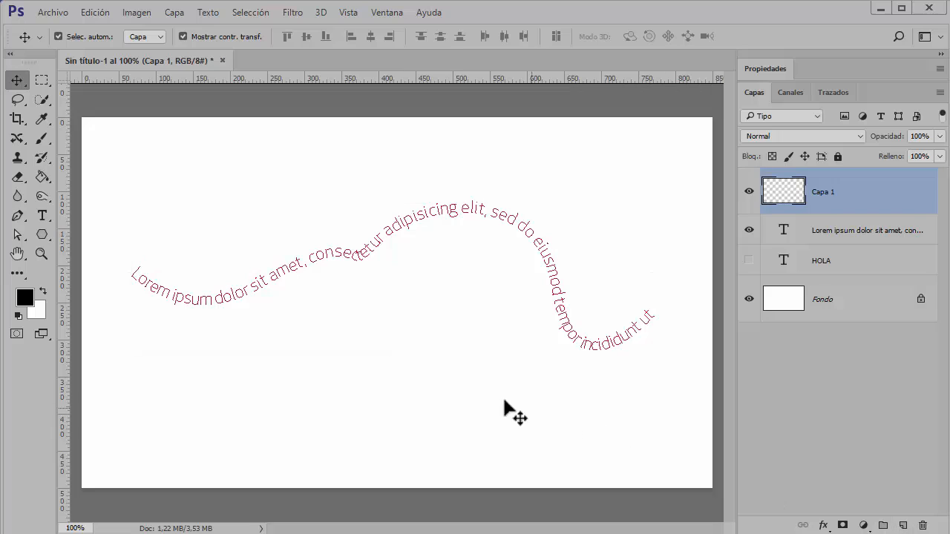
key("ctrl+z")
key("Delete")
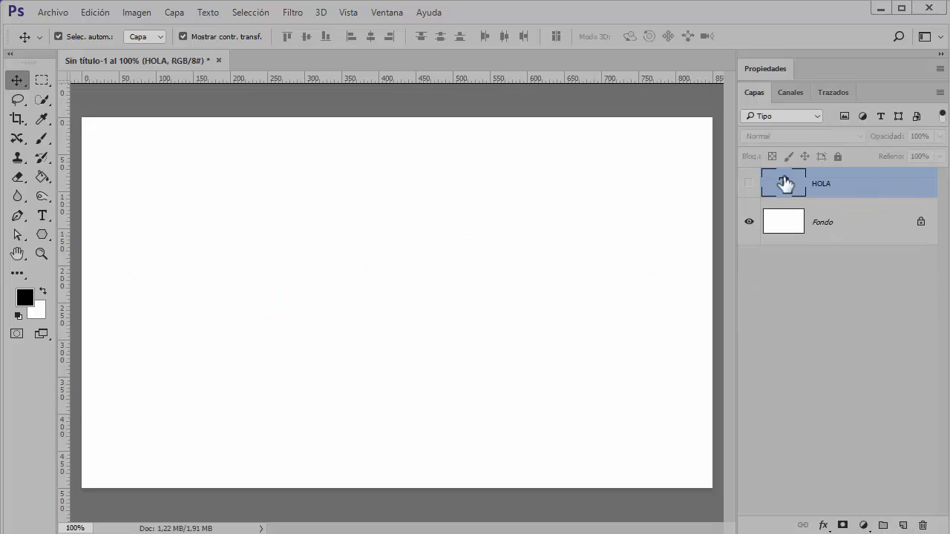
left_click(922, 524)
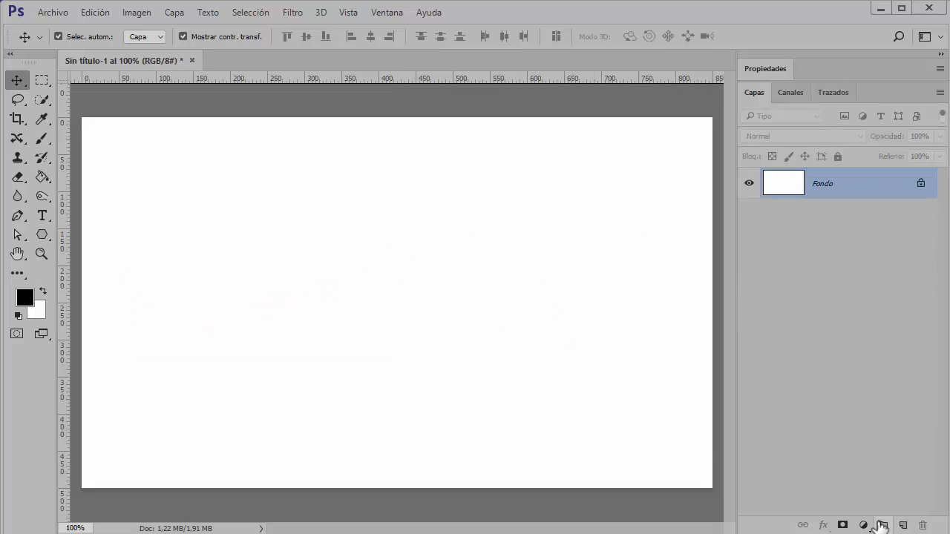
Step: Add two new empty layers above the Fondo background layer
left_click(903, 525)
left_click(902, 524)
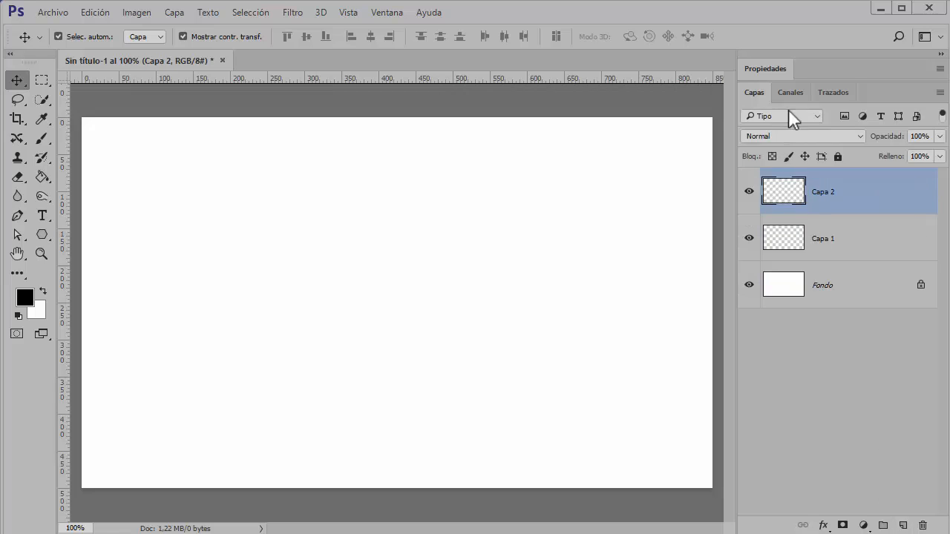
left_click(832, 92)
left_click(752, 91)
left_click(381, 204)
left_click_drag(167, 170, 534, 437)
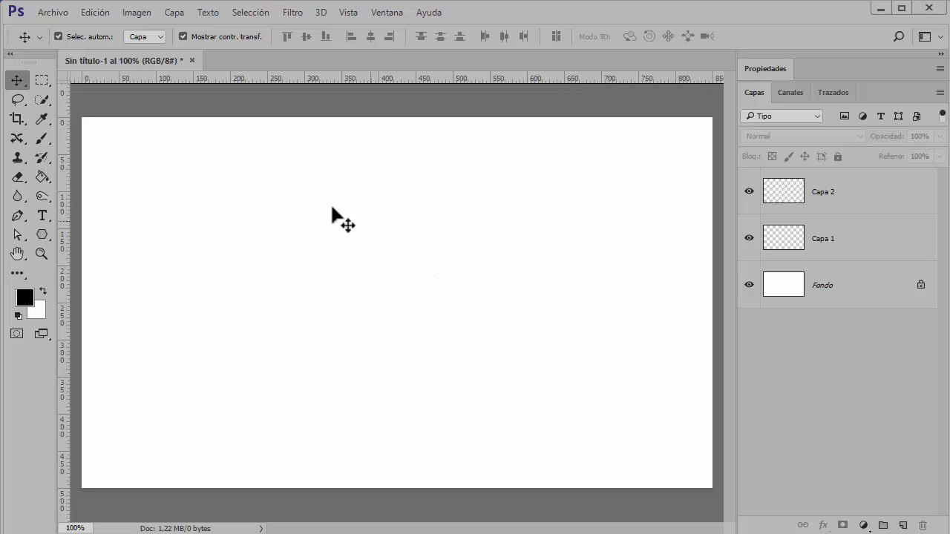
Step: On Capa 1, draw a paragraph text box about 630 by 300 px and enter HOLA MUNDO at 30 pt
left_click(770, 245)
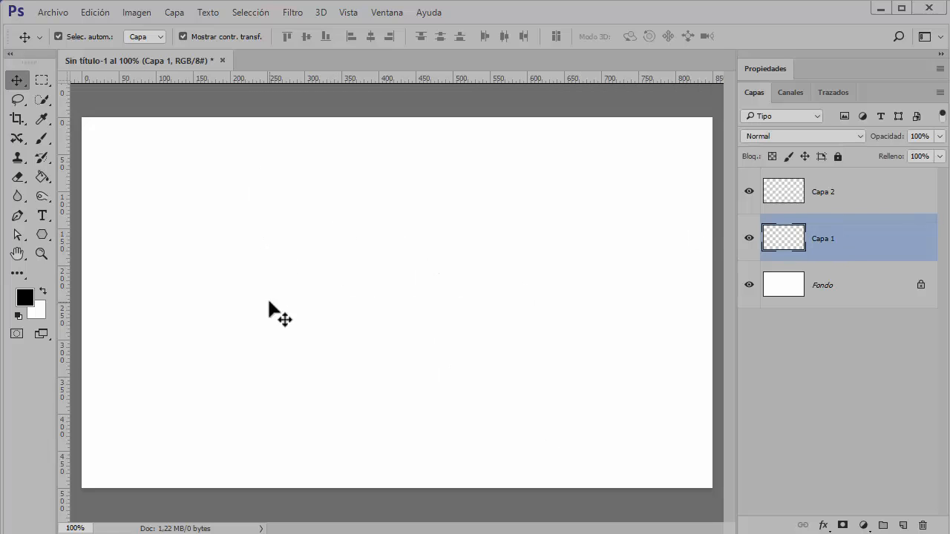
left_click(42, 215)
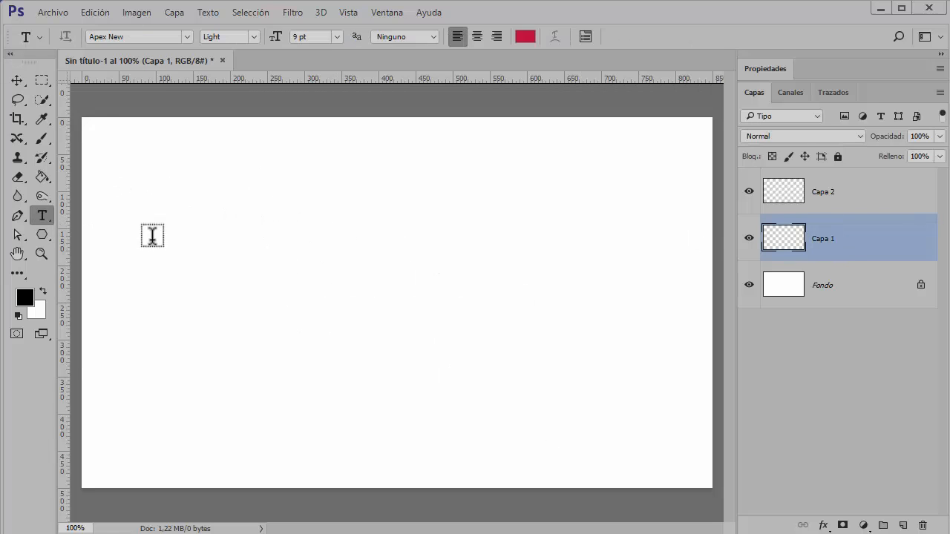
left_click_drag(163, 176, 631, 400)
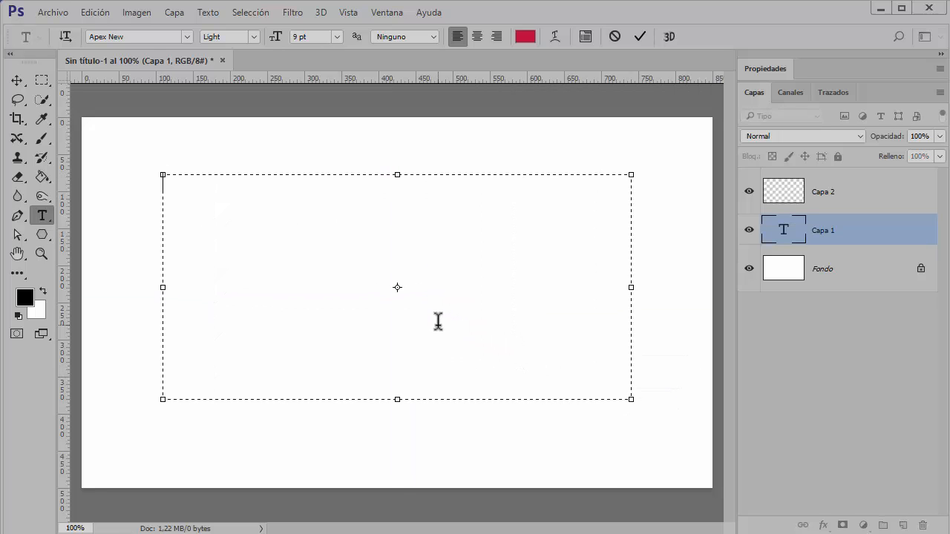
type("HOLA MUNDO")
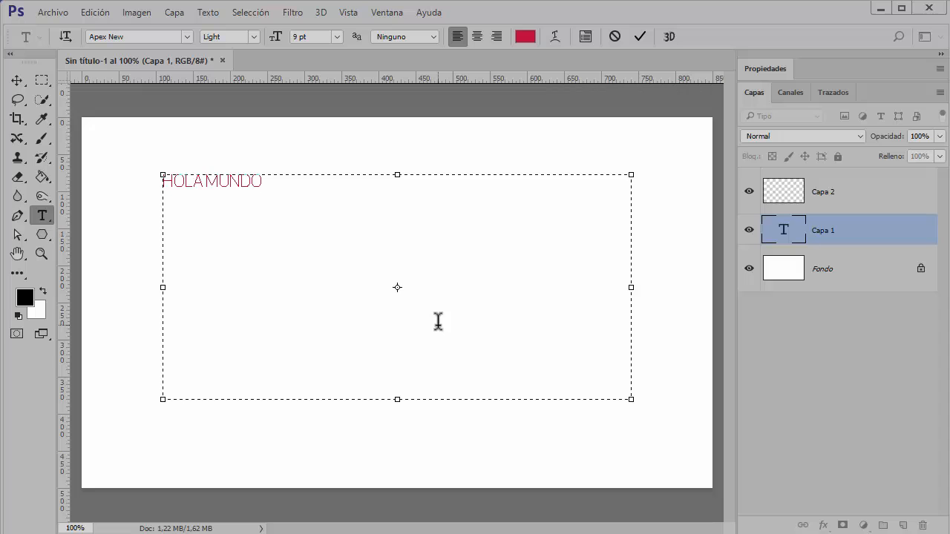
key("ctrl+a")
left_click(338, 36)
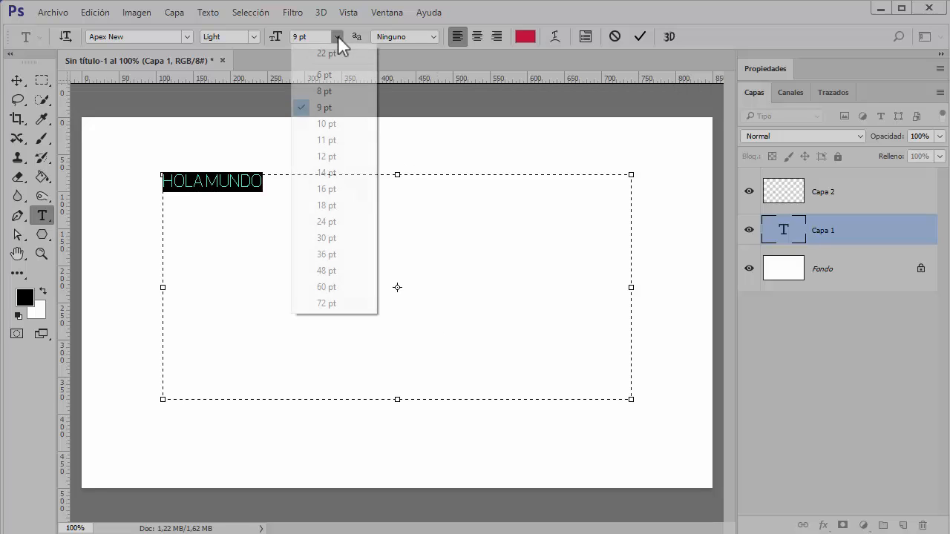
left_click(330, 239)
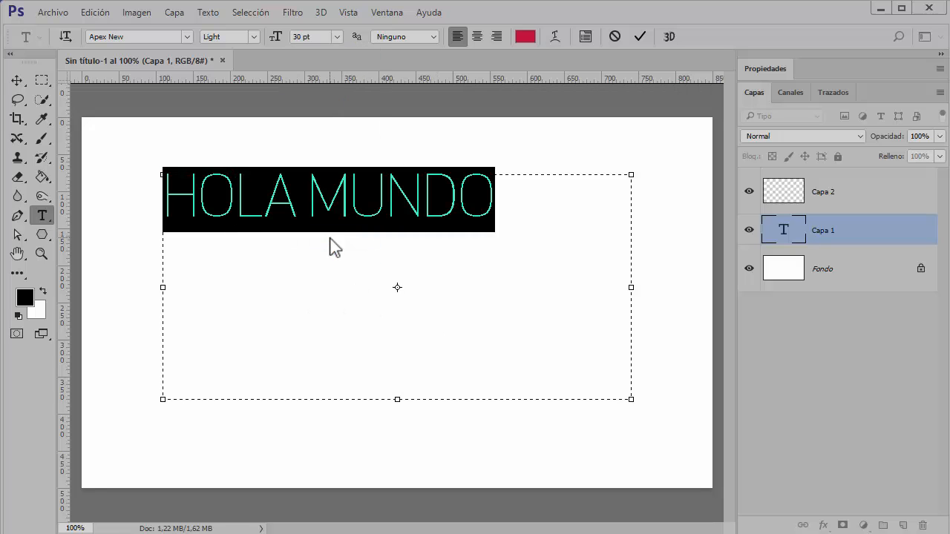
Step: Try selecting different parts of the HOLA MUNDO text, including the single letter O and the whole phrase, without editing it
left_click(298, 199)
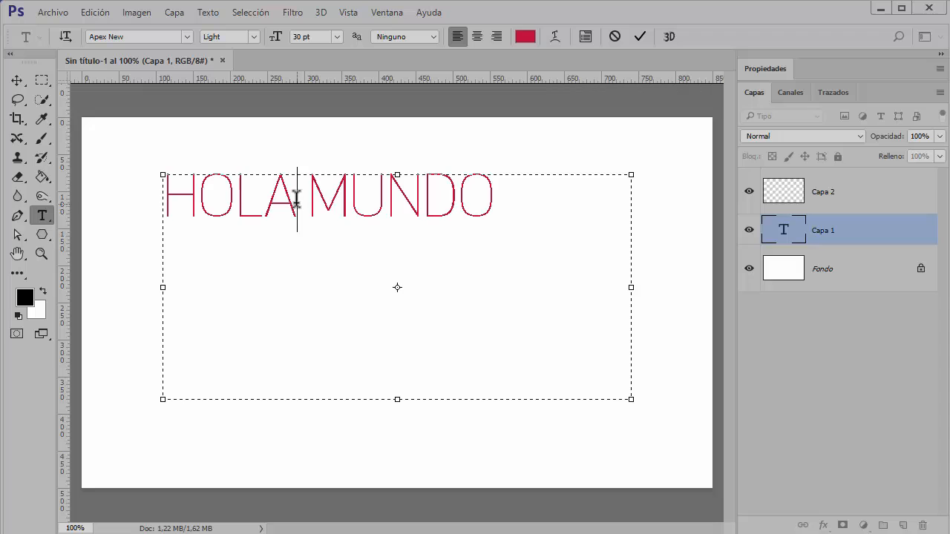
double_click(434, 209)
left_click_drag(202, 205, 152, 206)
left_click(257, 226)
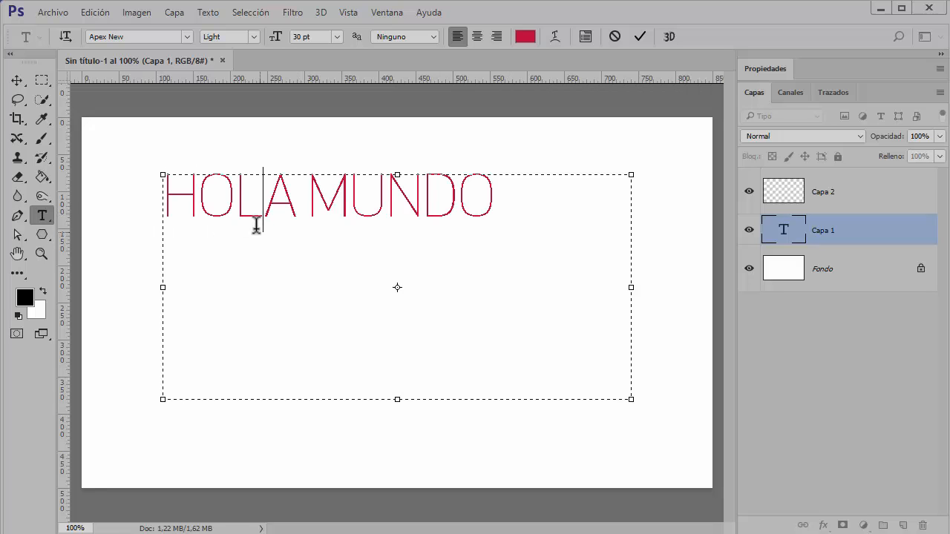
double_click(218, 199)
left_click(225, 210)
left_click_drag(232, 204, 209, 202)
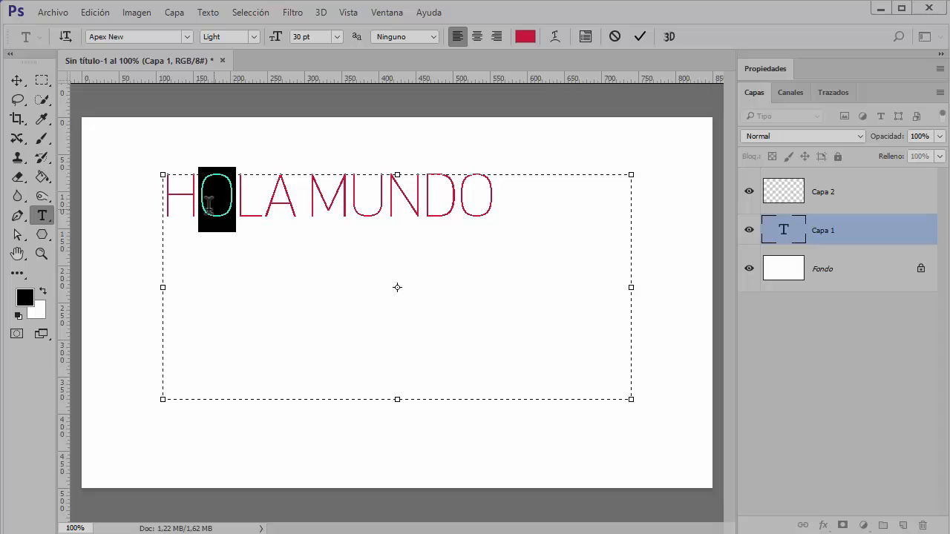
left_click(263, 212)
left_click_drag(504, 208, 173, 206)
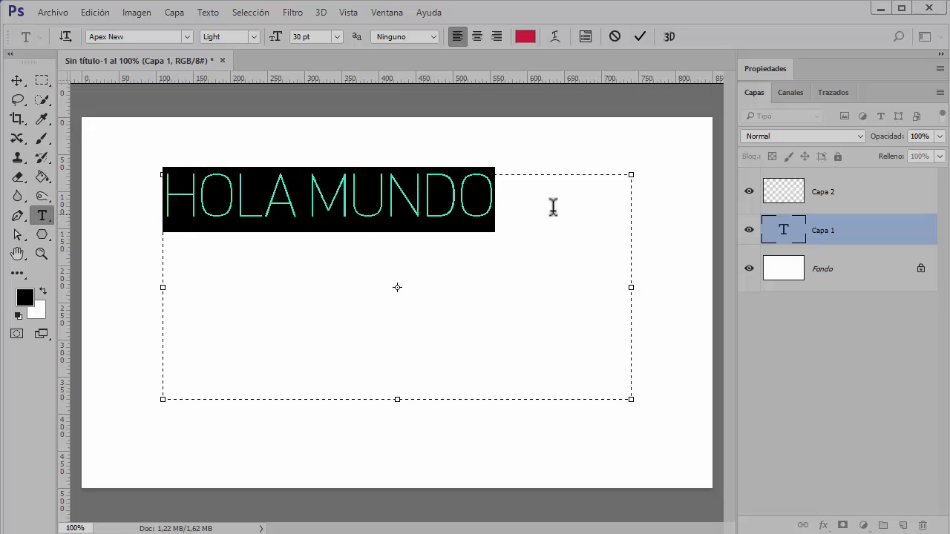
left_click(359, 212)
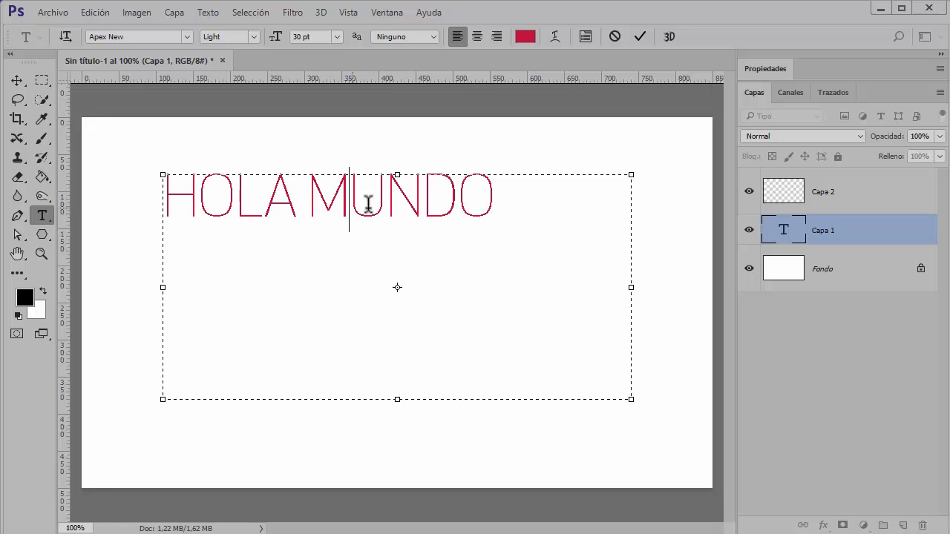
Step: Try selecting the single letter U and the word MUNDO within the text
left_click_drag(368, 205, 372, 200)
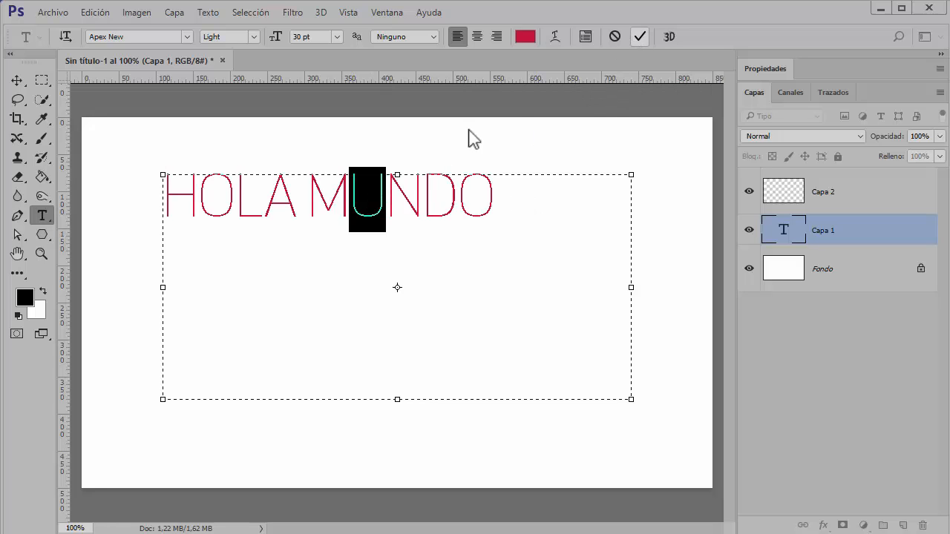
left_click(402, 212)
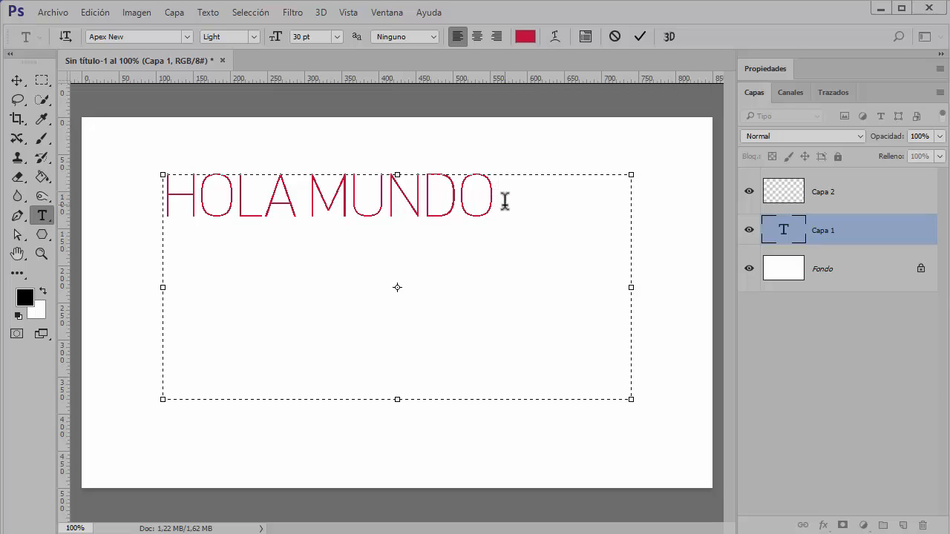
left_click_drag(502, 195, 328, 198)
left_click(261, 242)
Step: Try enlarging only the letter A of HOLA to 72 pt, and discard the uncommitted text
left_click_drag(264, 197, 282, 196)
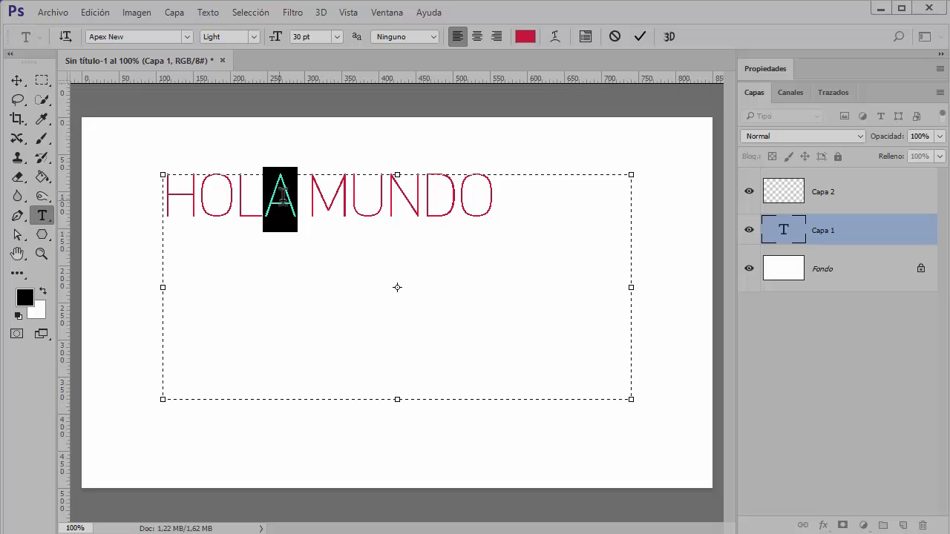
left_click(336, 37)
left_click(333, 307)
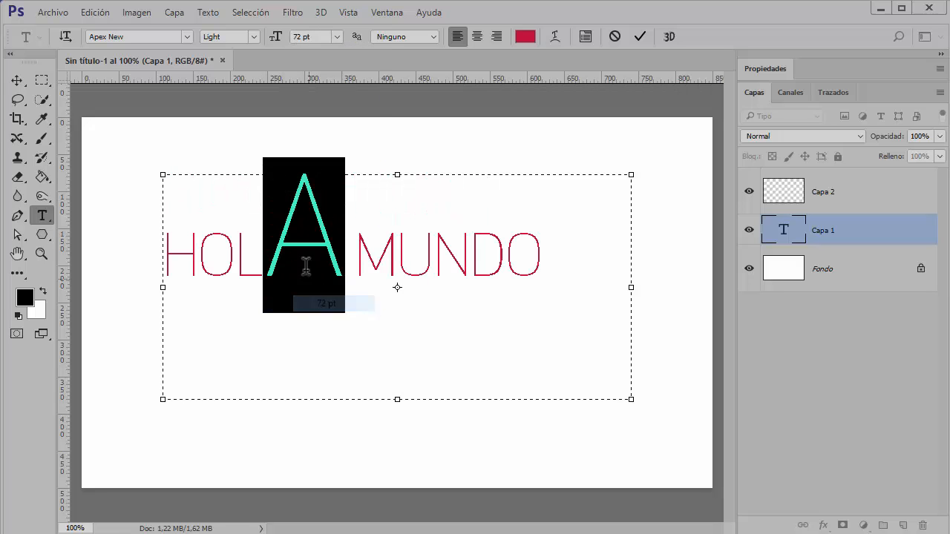
left_click(306, 266)
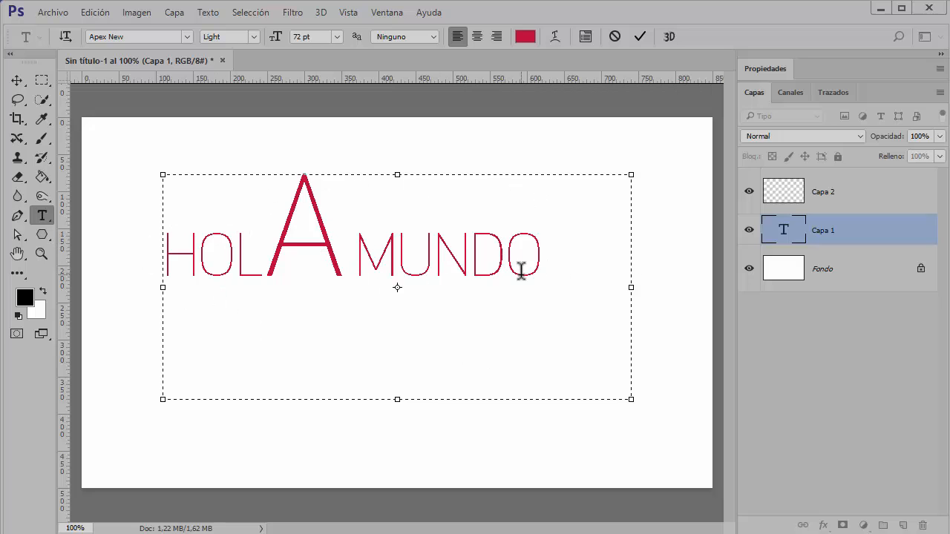
key("shift+Left")
key("Right")
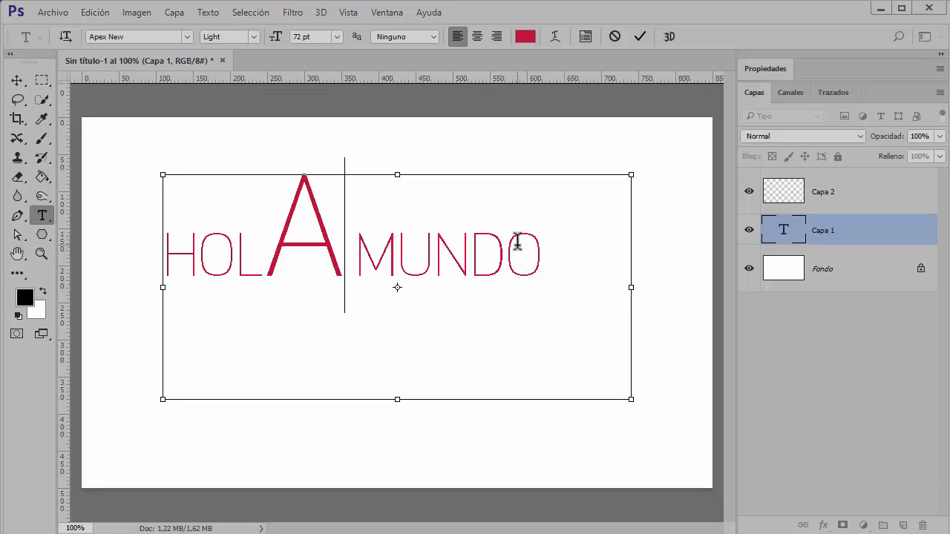
key("Escape")
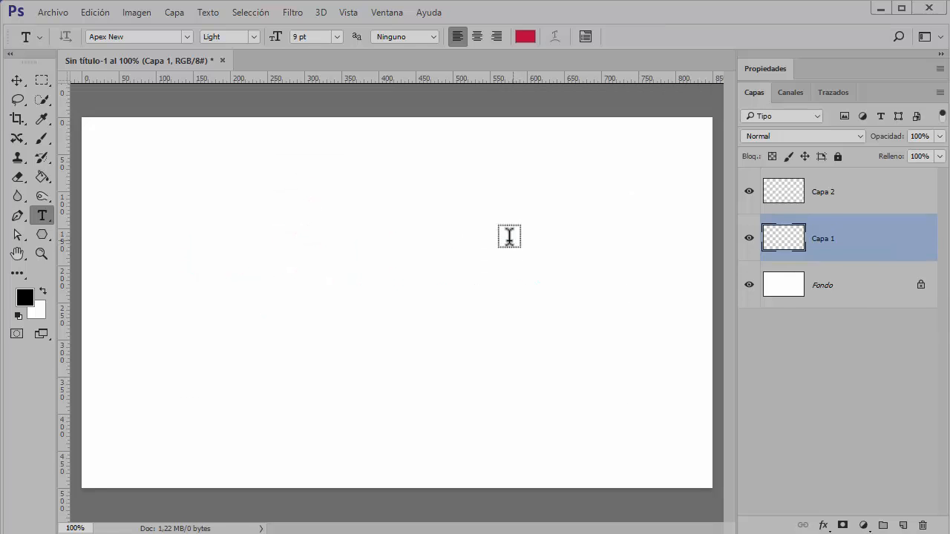
Step: Draw a paragraph text box about 630 by 305 px on Capa 1 and enter HOLA MUNDO in Aachen Bold
left_click_drag(158, 178, 625, 406)
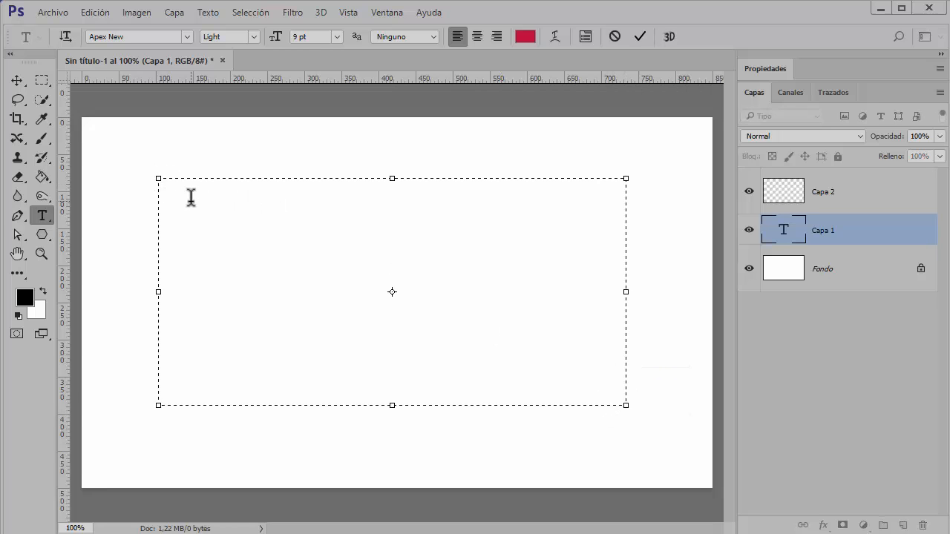
type("HOLA MUNDO")
key("ctrl+a")
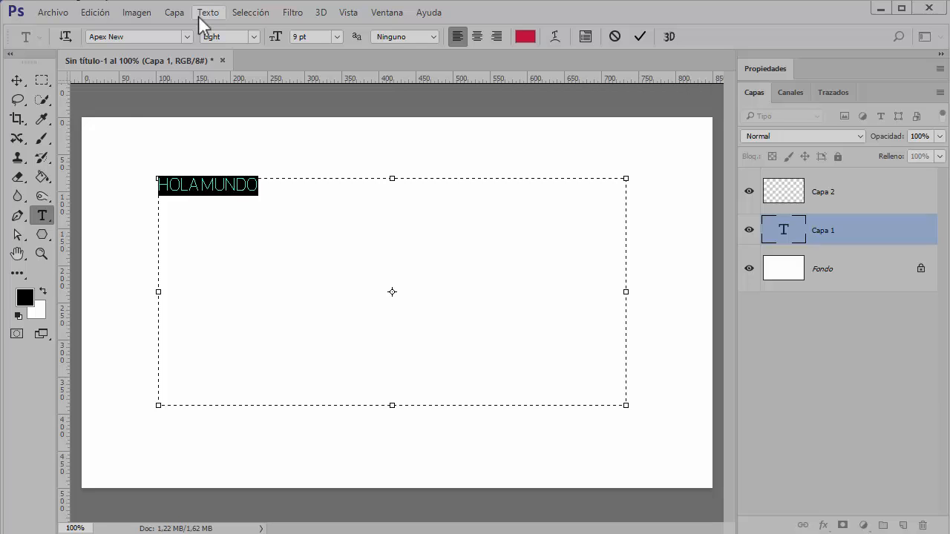
left_click(184, 37)
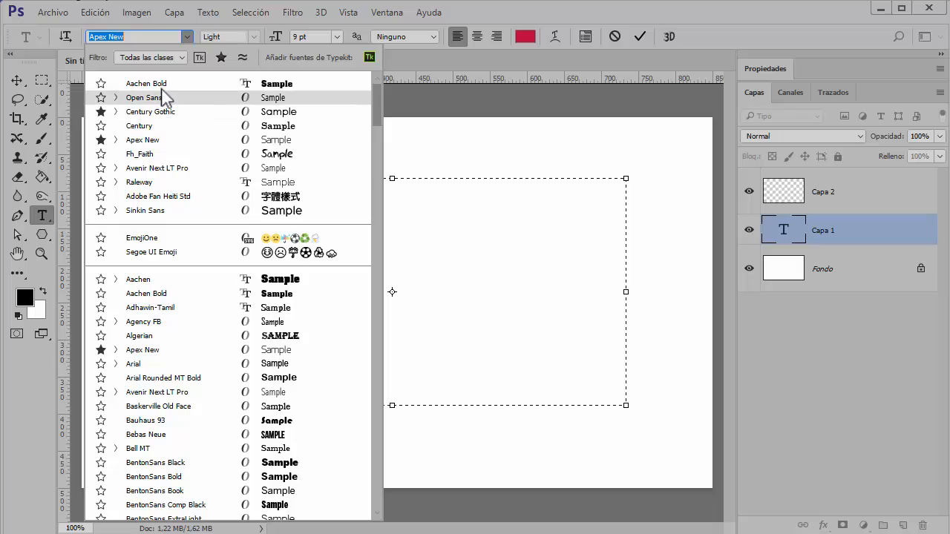
left_click(161, 84)
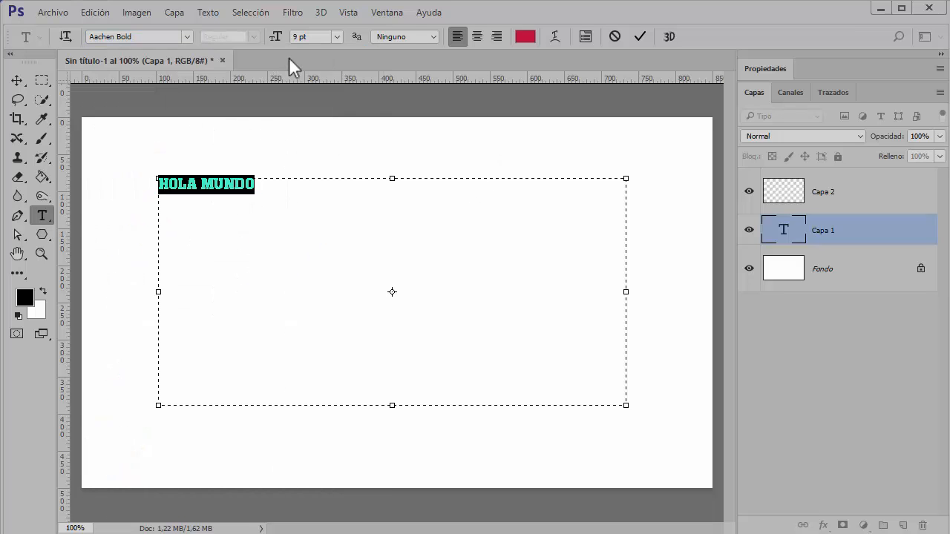
Step: Set the HOLA MUNDO text to 48 pt, widen its box to about 725 px, and commit it
left_click(336, 36)
left_click(340, 291)
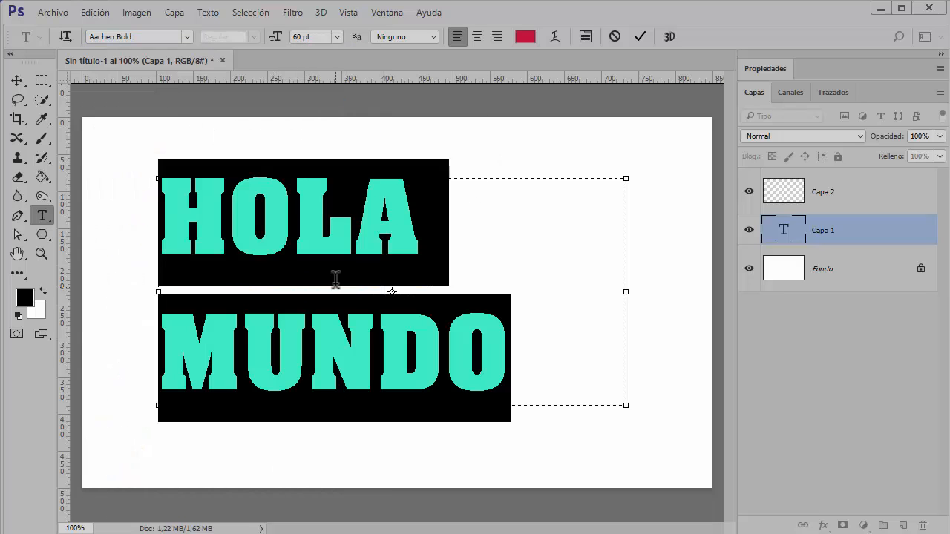
left_click(337, 36)
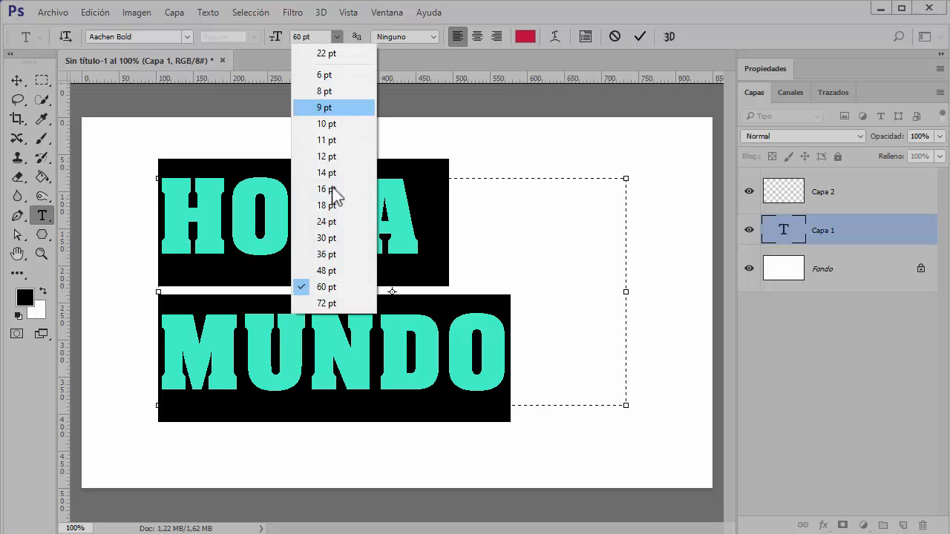
left_click(327, 270)
left_click_drag(627, 291, 697, 291)
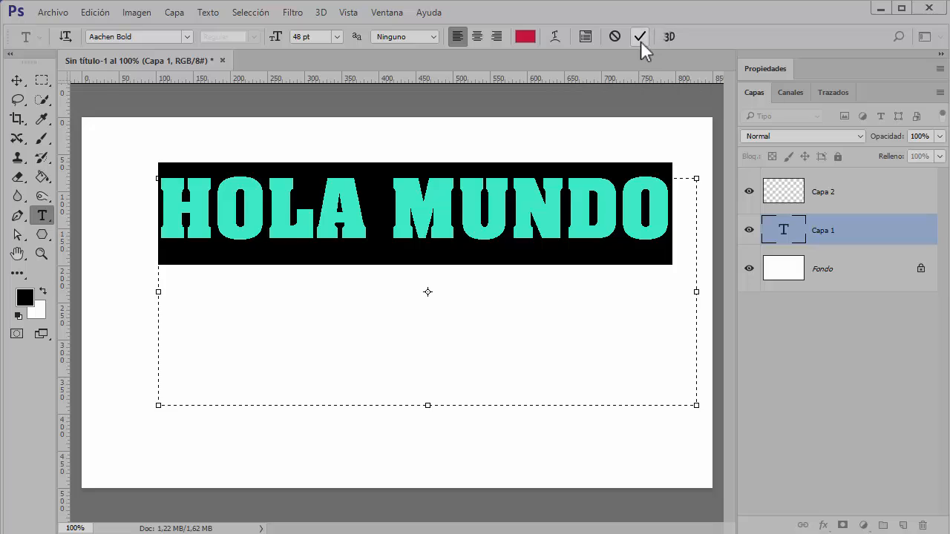
left_click(640, 37)
Step: Move the HOLA MUNDO text layer about 18 px left and 15 px down on the canvas
left_click(223, 209)
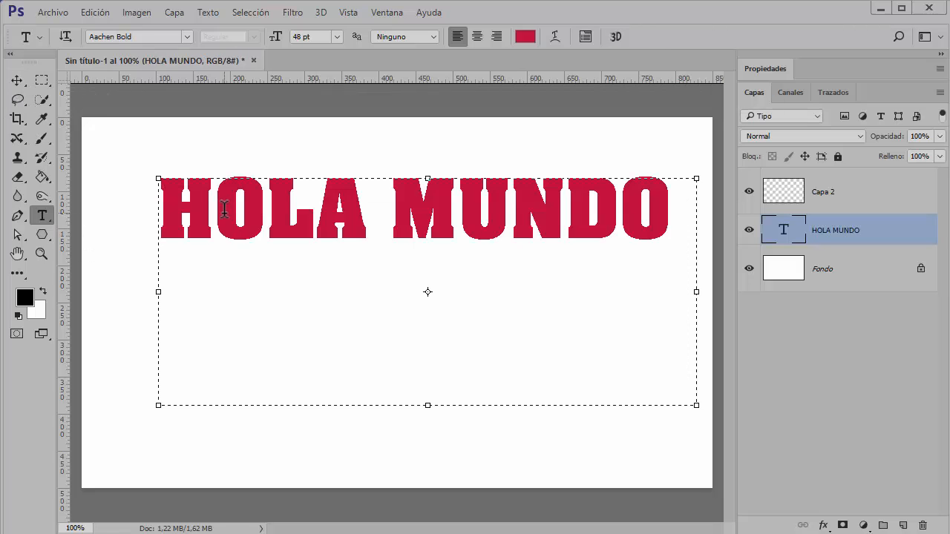
left_click_drag(663, 216, 164, 213)
left_click(17, 80)
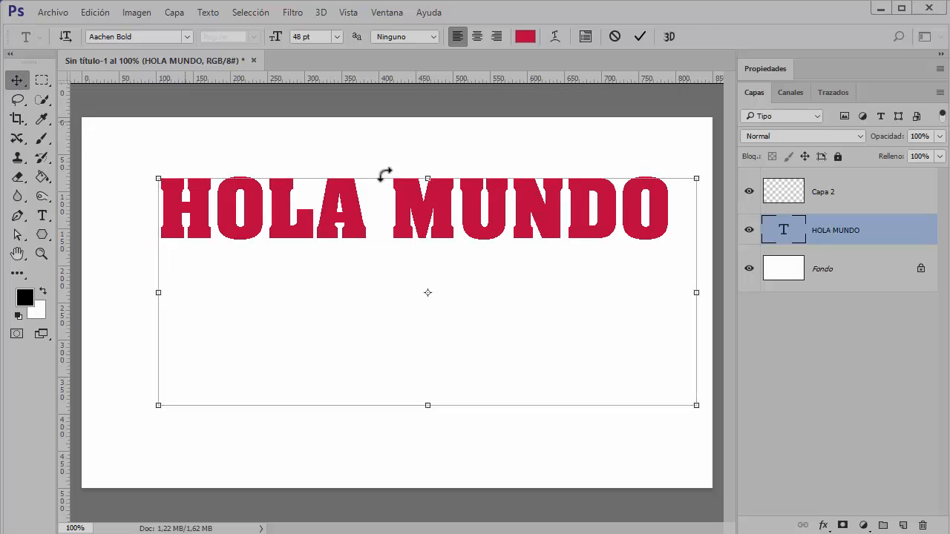
left_click(842, 363)
left_click(817, 233)
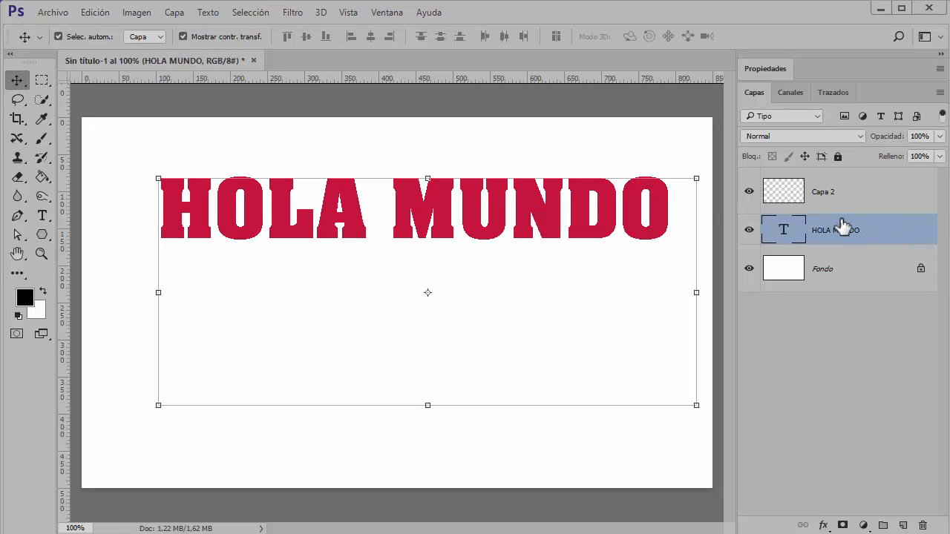
mouse_move(417, 204)
left_mouse_down()
mouse_move(390, 213)
mouse_move(404, 213)
left_mouse_up()
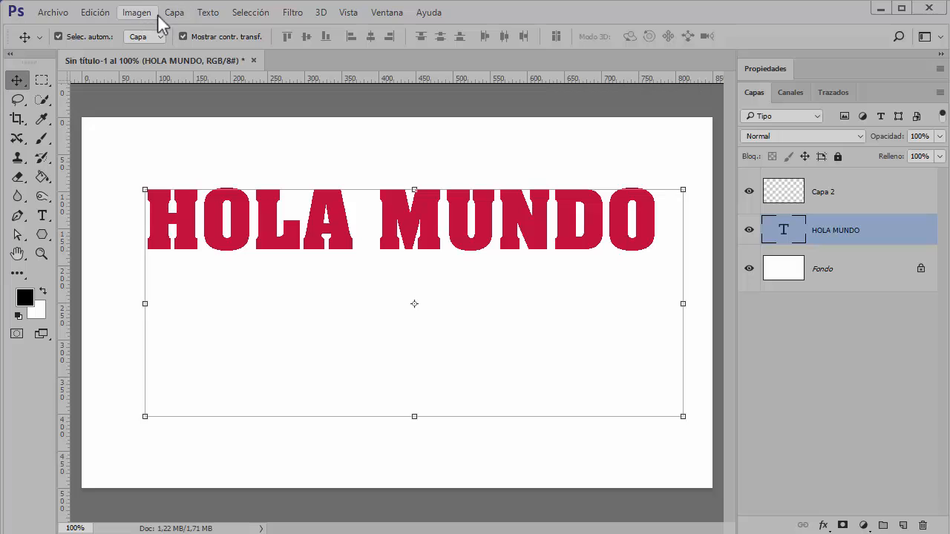
Step: Create a work path from the HOLA MUNDO text and pull two anchor points at the M's lower-left foot outward
left_click(209, 14)
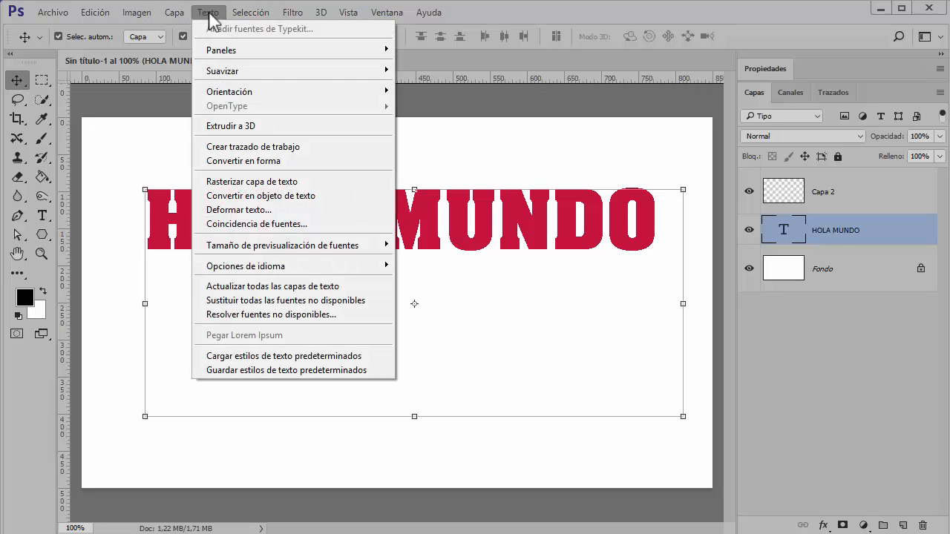
left_click(288, 152)
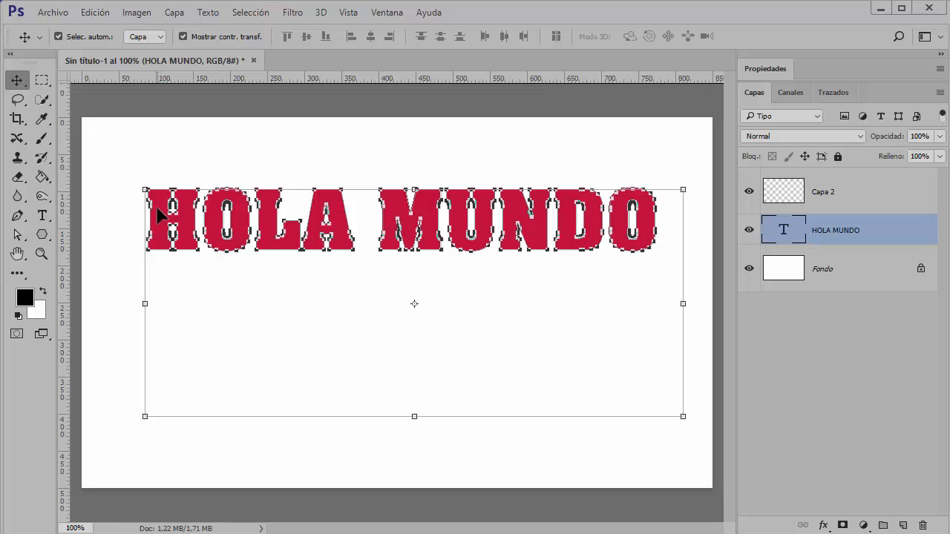
left_click(17, 235)
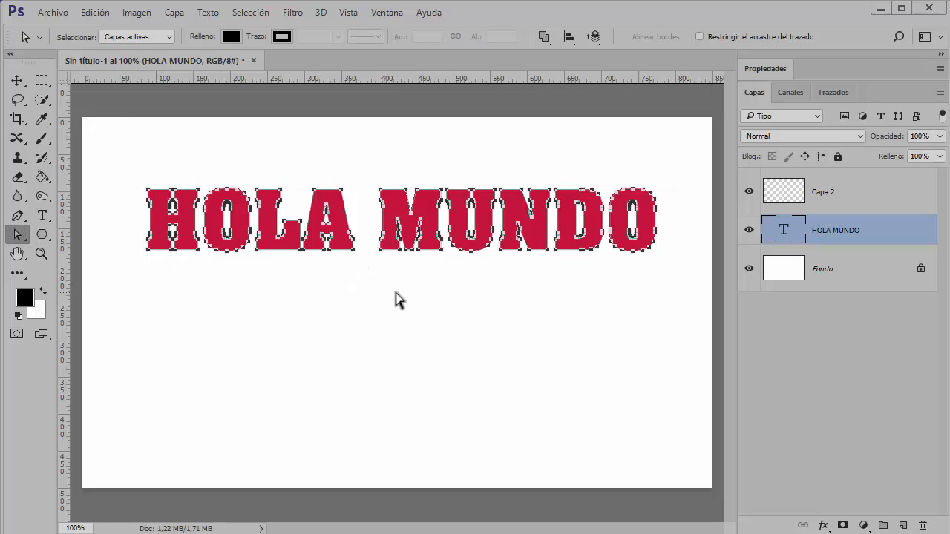
key("ctrl+plus")
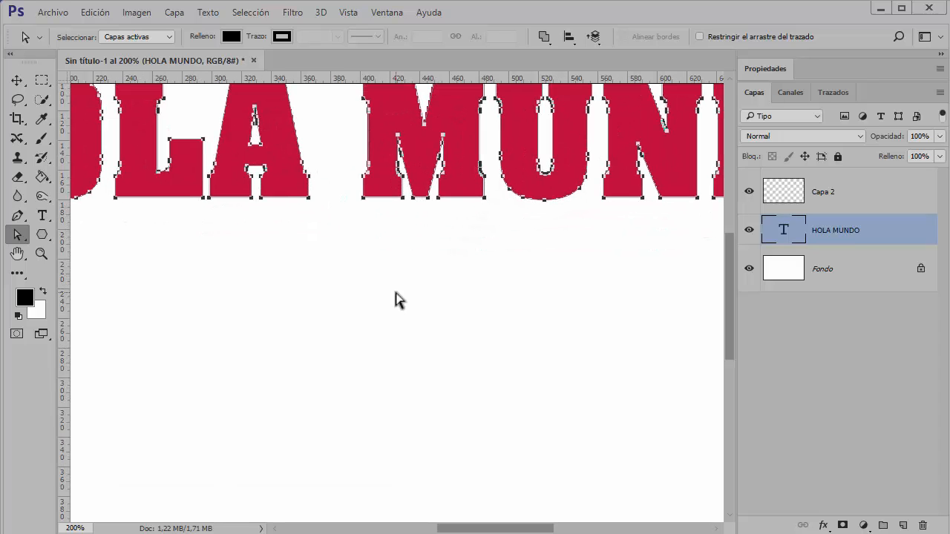
left_click(362, 199)
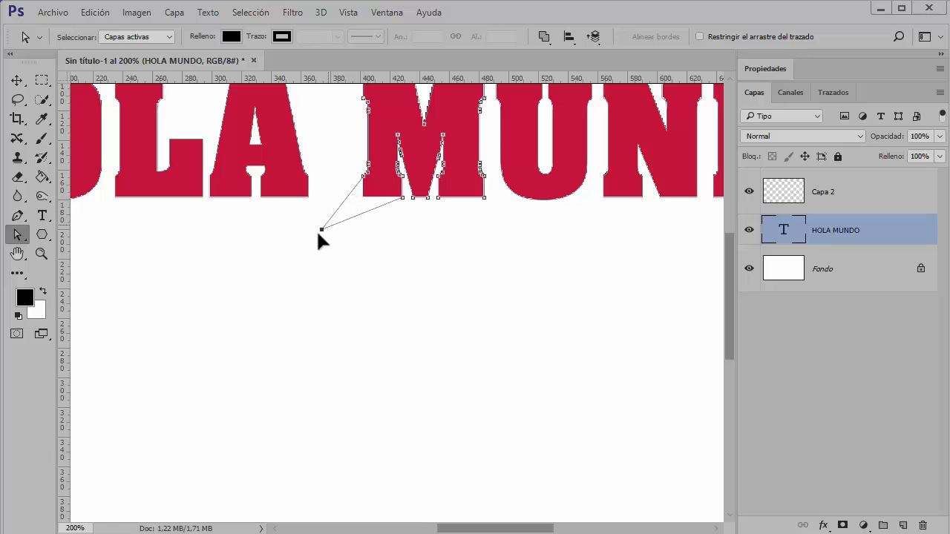
left_click_drag(318, 231, 317, 234)
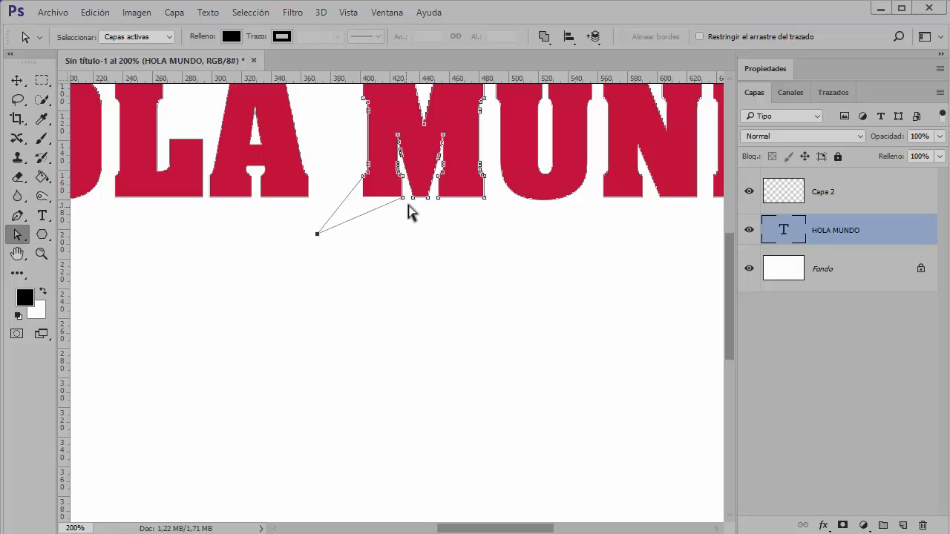
left_click(399, 251)
scroll(478, 311, "up", 2)
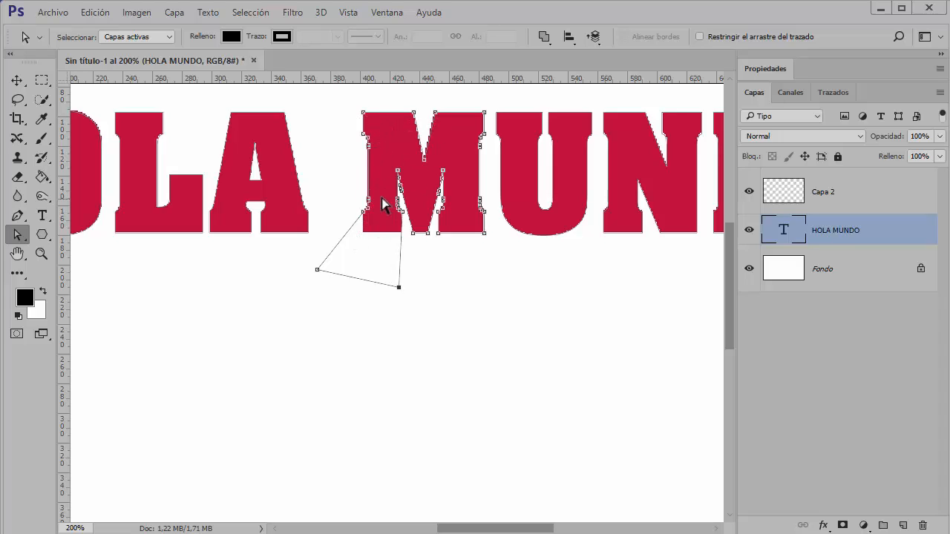
Step: Undo the anchor point edits on the M and the creation of the work path
key("ctrl+alt+z")
key("ctrl+alt+z")
key("ctrl+alt+z")
key("ctrl+alt+z")
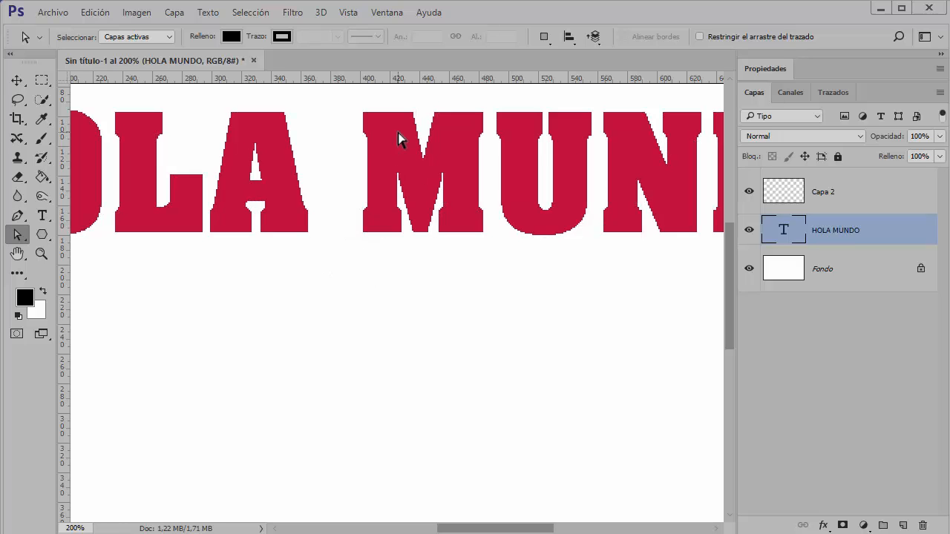
Step: Convert the HOLA MUNDO text layer into a shape layer
left_click(17, 80)
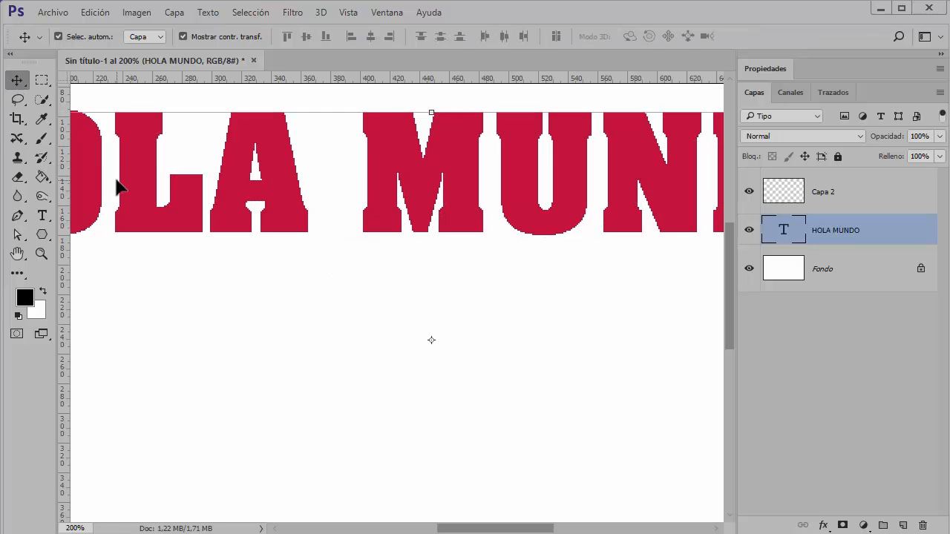
key("ctrl+minus")
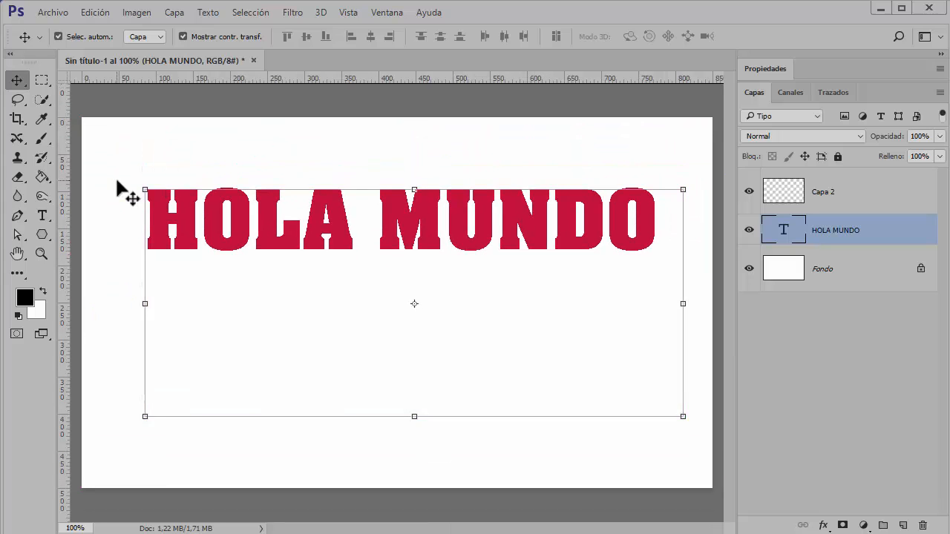
left_click(206, 13)
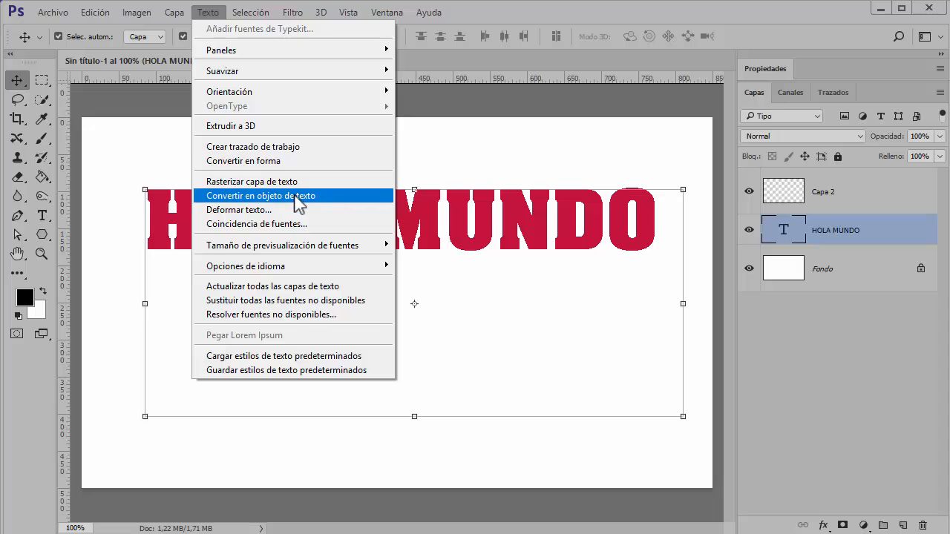
left_click(265, 162)
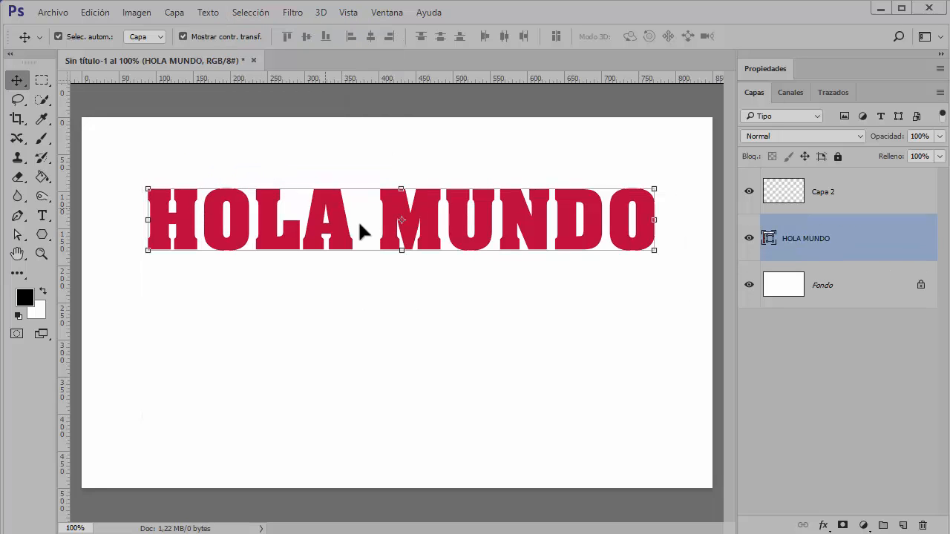
Step: Scale the HOLA MUNDO shape to about 96% width and 182% height, and move it slightly down and to the right
left_click(403, 263)
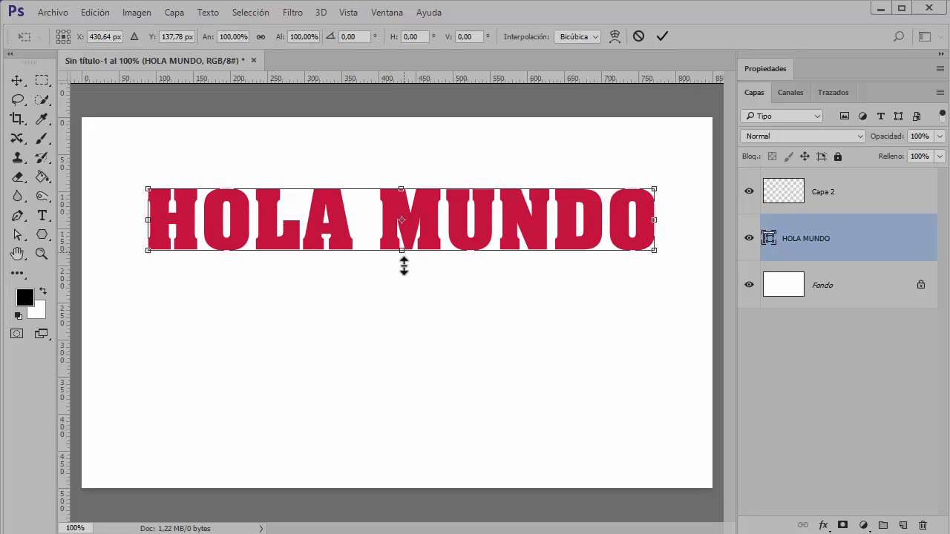
left_click_drag(403, 266, 400, 310)
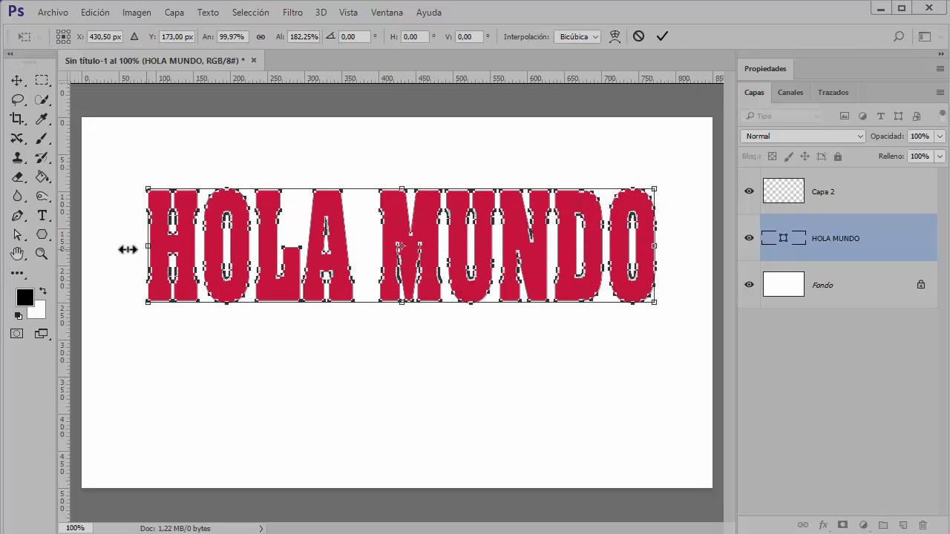
left_click_drag(128, 249, 170, 249)
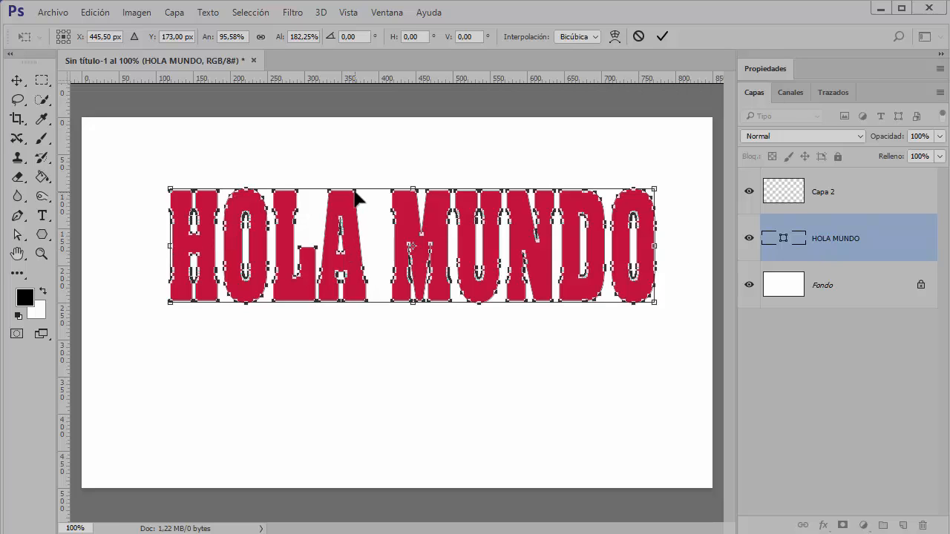
left_click_drag(356, 197, 368, 207)
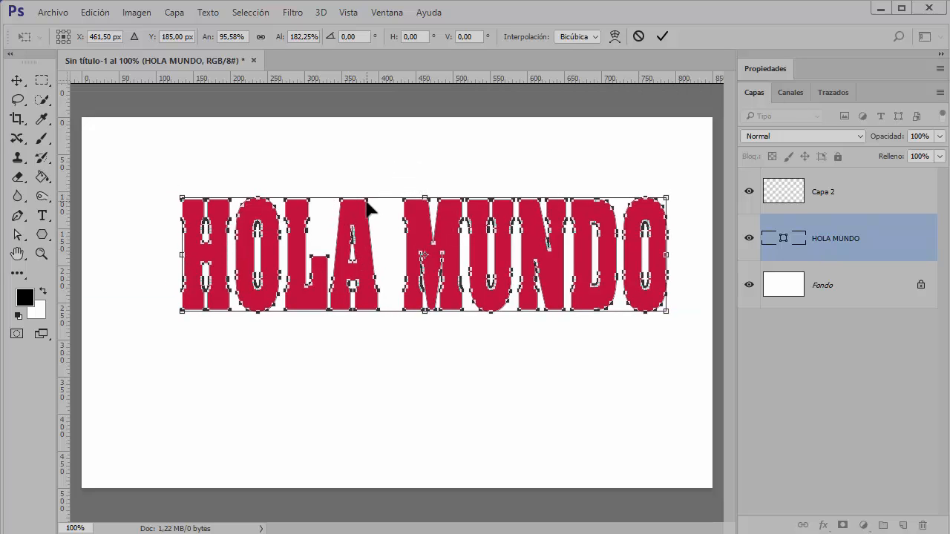
left_click(27, 237)
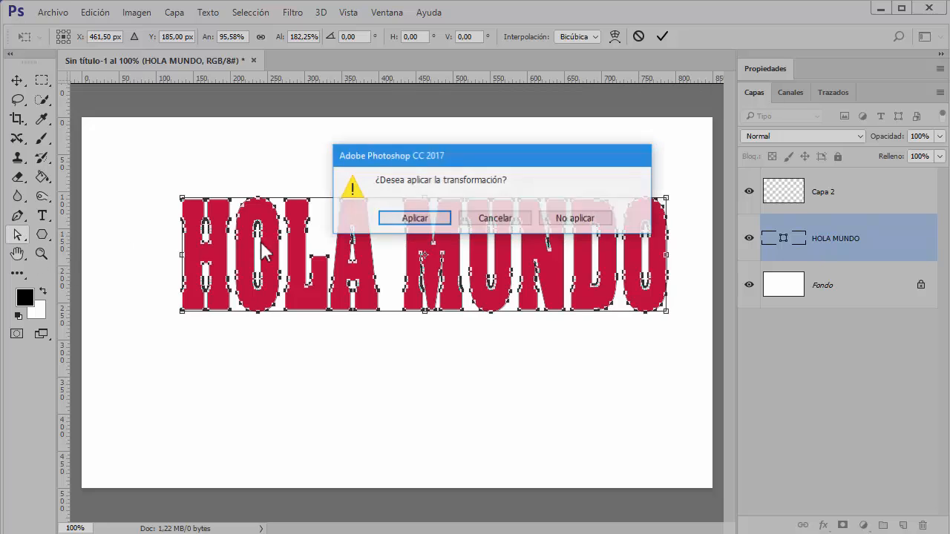
Step: Apply the pending transformation and distort the letter A of the HOLA MUNDO shape by pulling its top corner and lower edge points outward
left_click(414, 219)
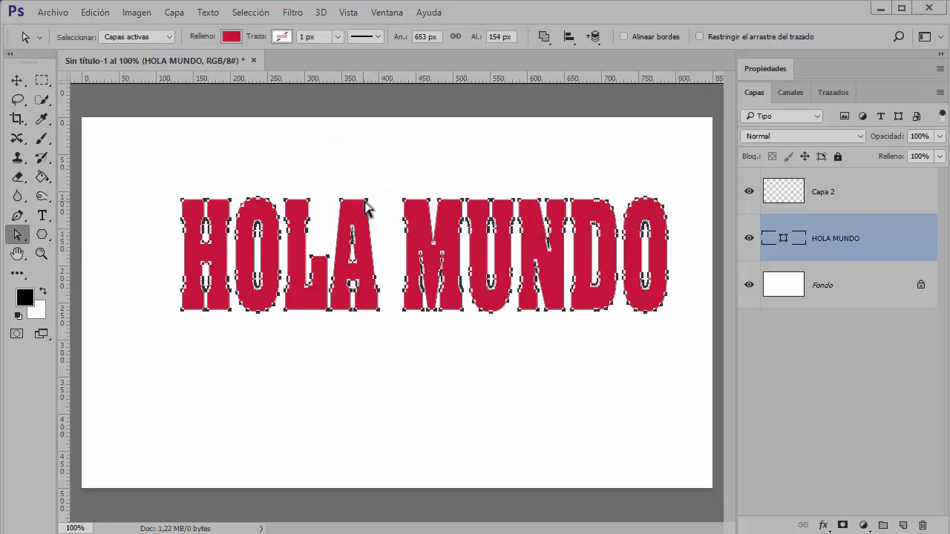
left_click_drag(369, 204, 385, 204)
left_click(370, 207)
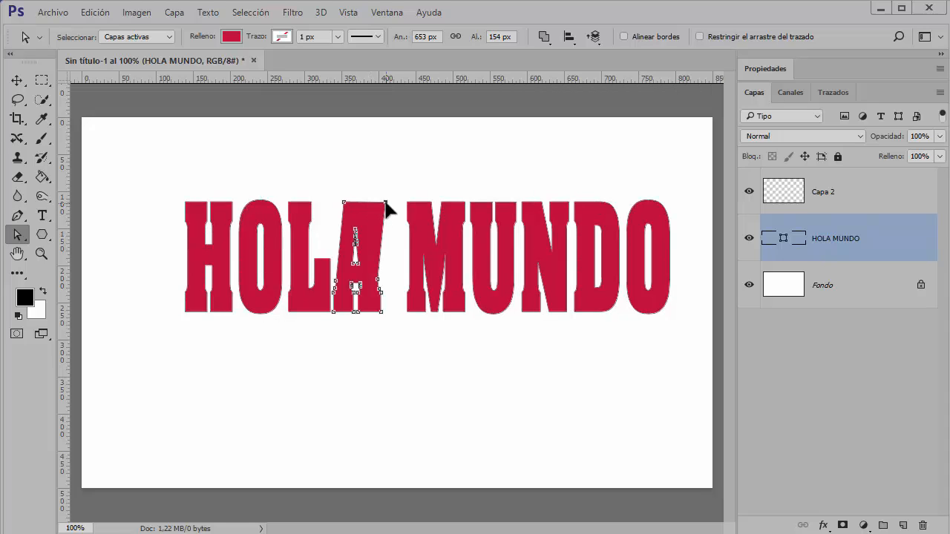
left_click_drag(377, 279, 392, 260)
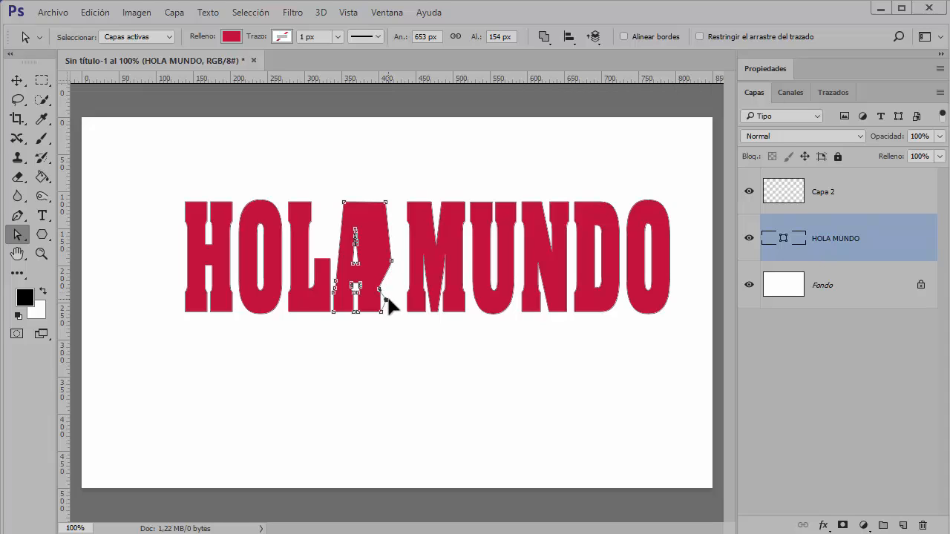
left_click_drag(392, 305, 394, 270)
left_click_drag(385, 202, 414, 138)
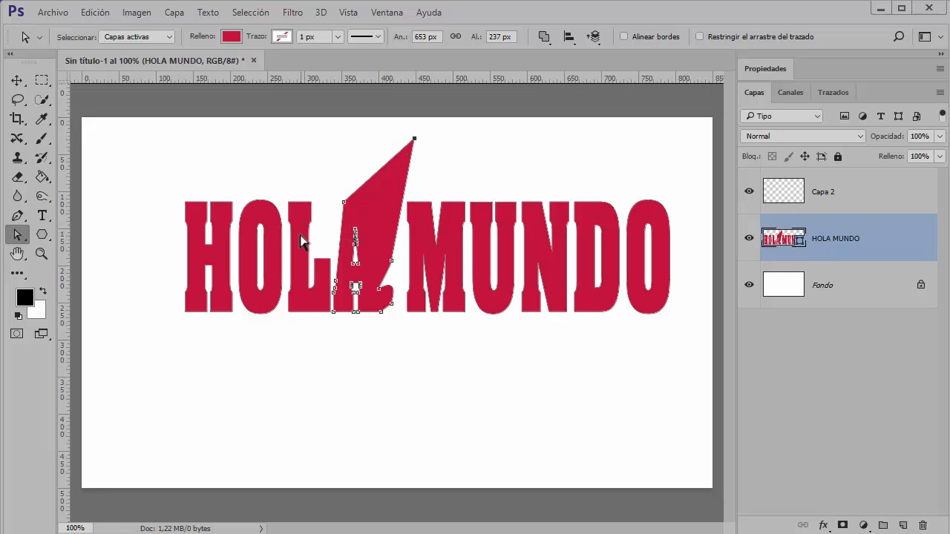
Step: Pull the top outer corner of the L and the top corner of the H beside the O upward into spikes
left_click(294, 210)
left_click_drag(288, 203, 260, 155)
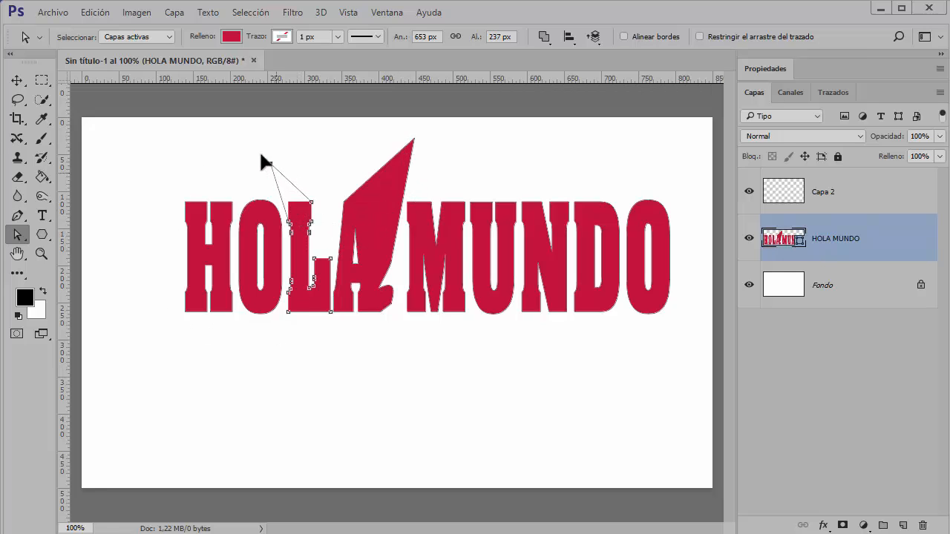
left_click(214, 210)
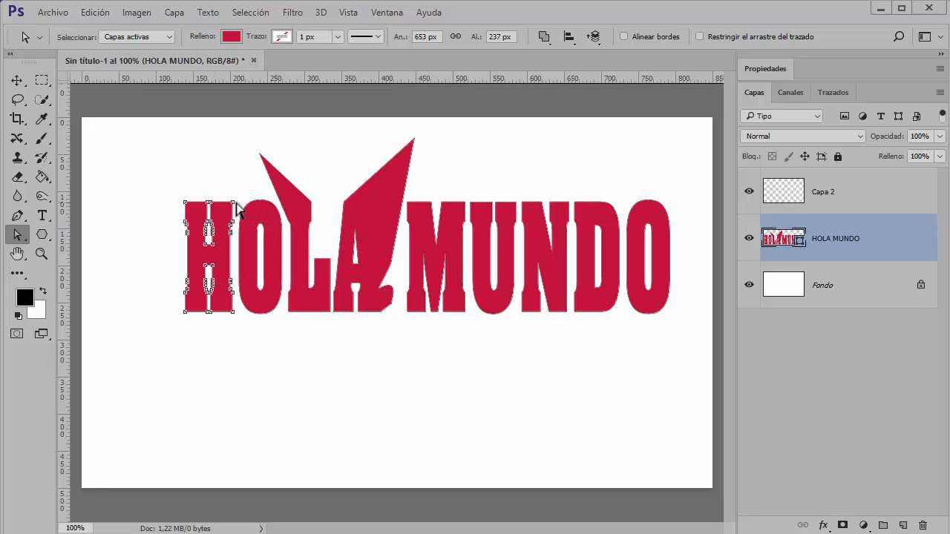
left_click_drag(236, 163, 236, 162)
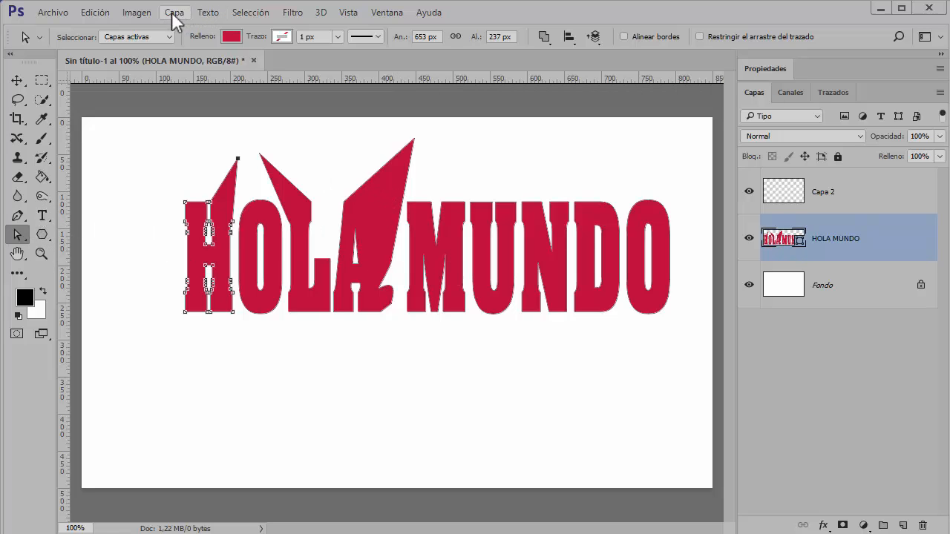
Step: Select all letters of the HOLA MUNDO shape and delete its layer
left_click(208, 12)
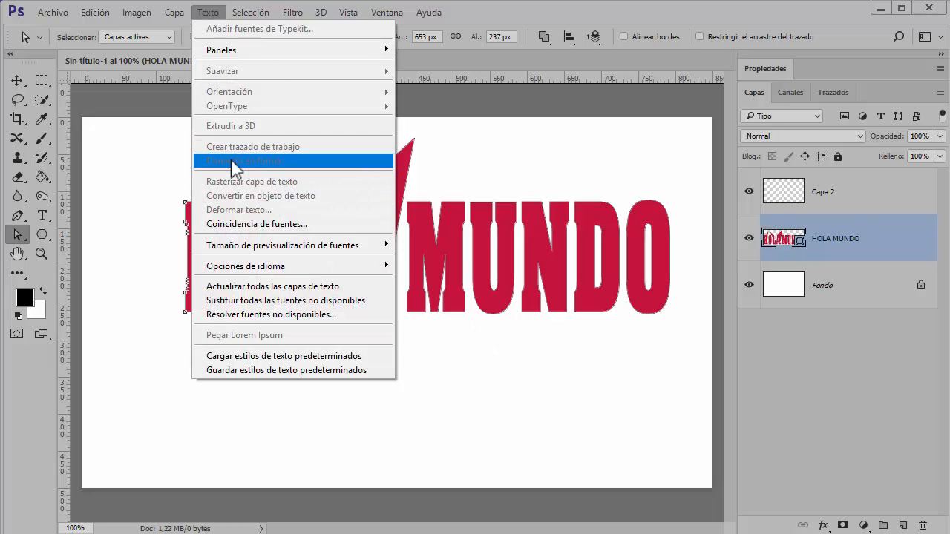
key("Escape")
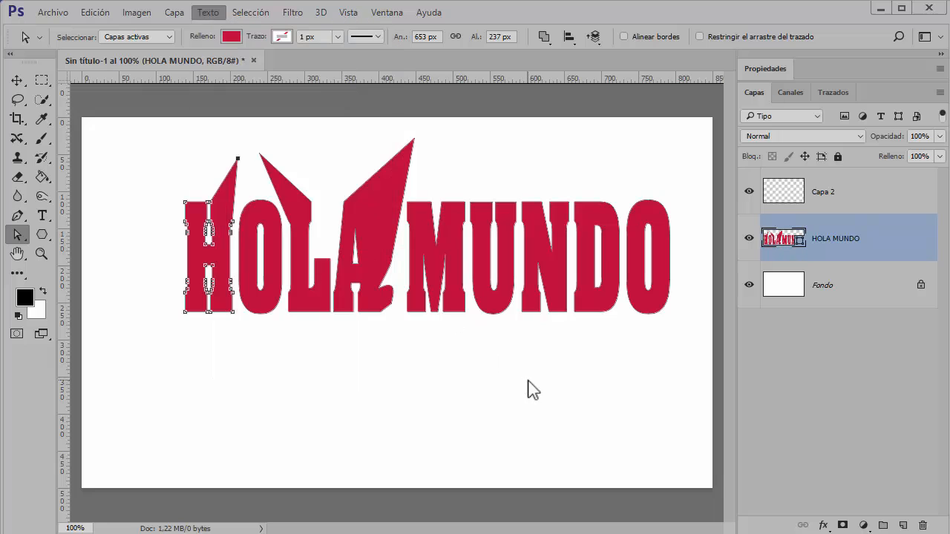
left_click_drag(673, 371, 166, 140)
left_click(833, 92)
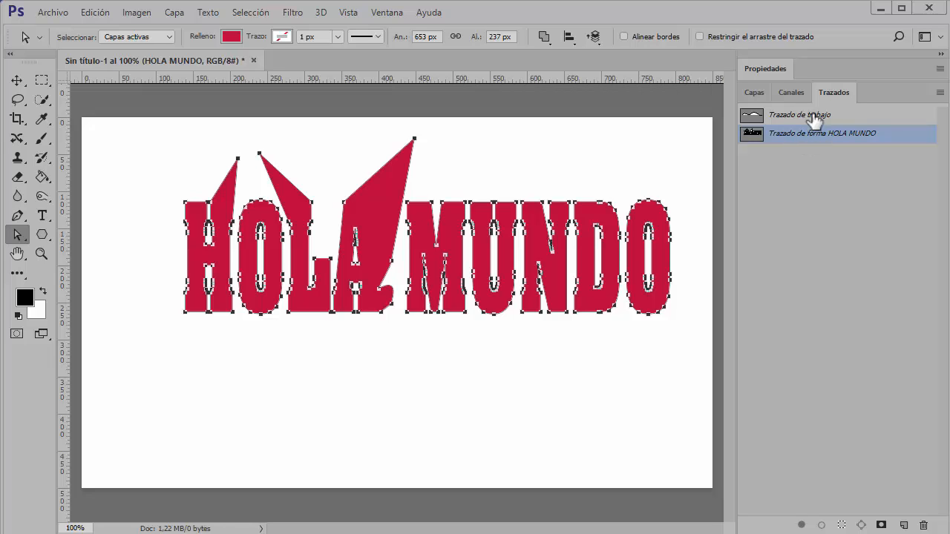
left_click(747, 92)
key("Delete")
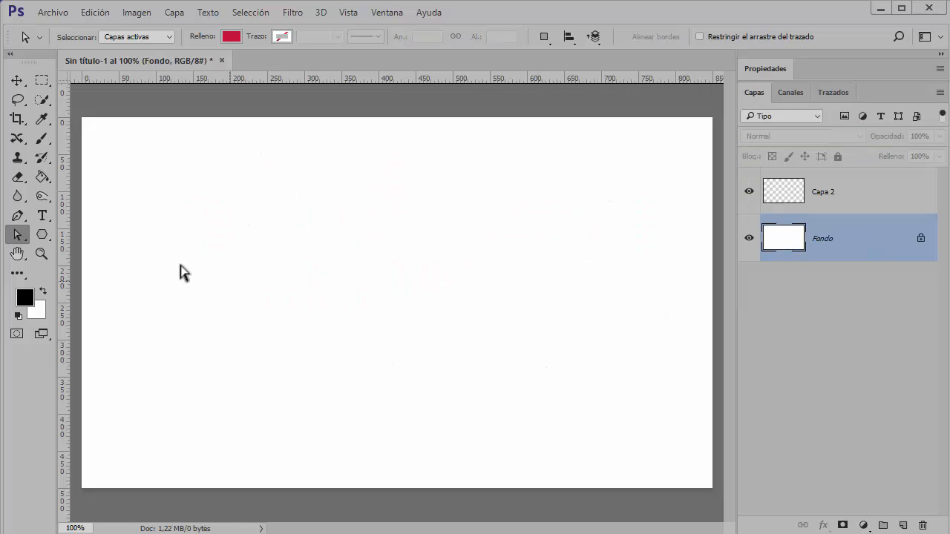
Step: Create a paragraph text box about 350 by 310 px in the left half of the canvas
left_click(43, 214)
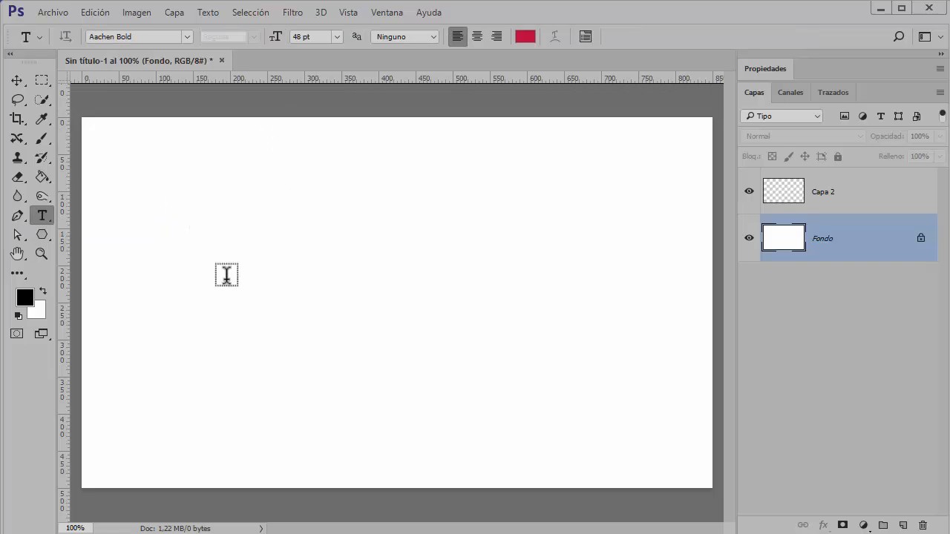
left_click(207, 15)
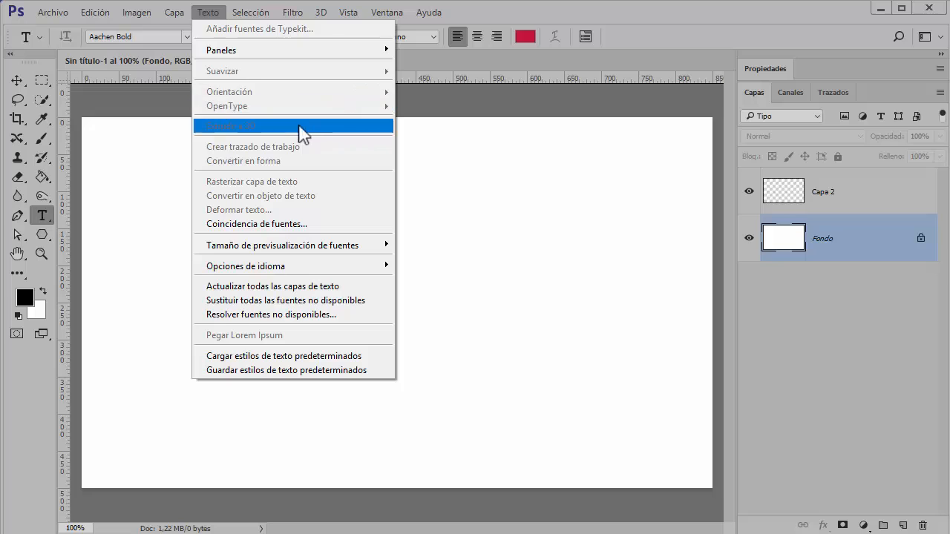
left_click(663, 13)
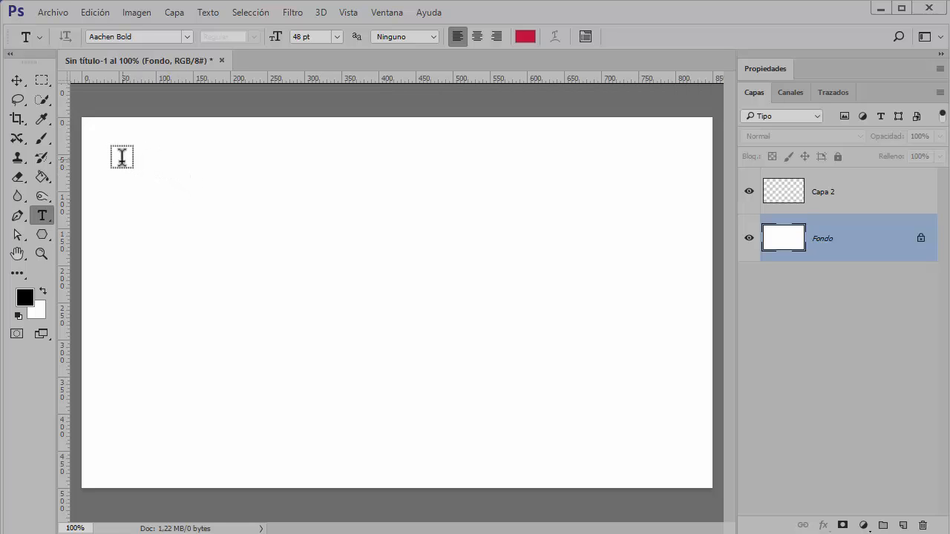
left_click_drag(123, 169, 384, 398)
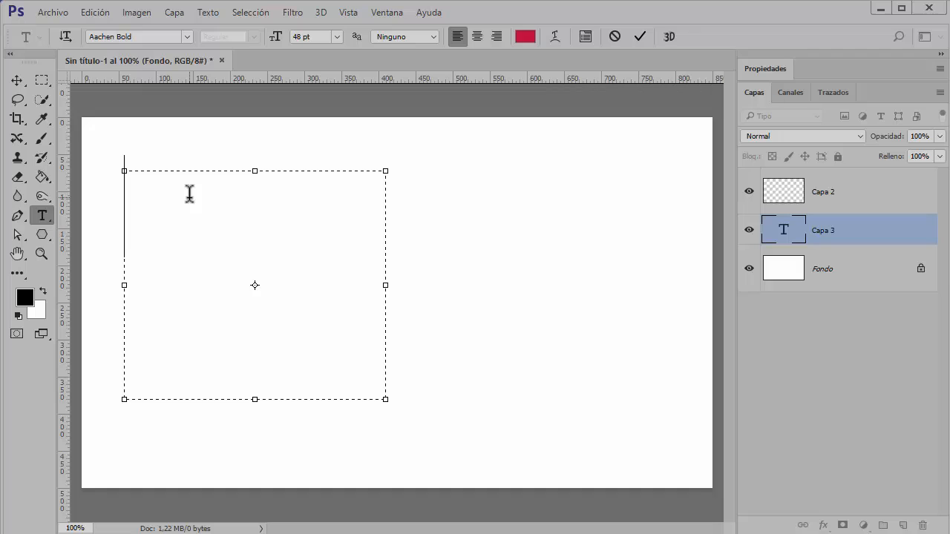
Step: Set the font size to 14 pt and write "Hola, como te va." in the text box
left_click(337, 37)
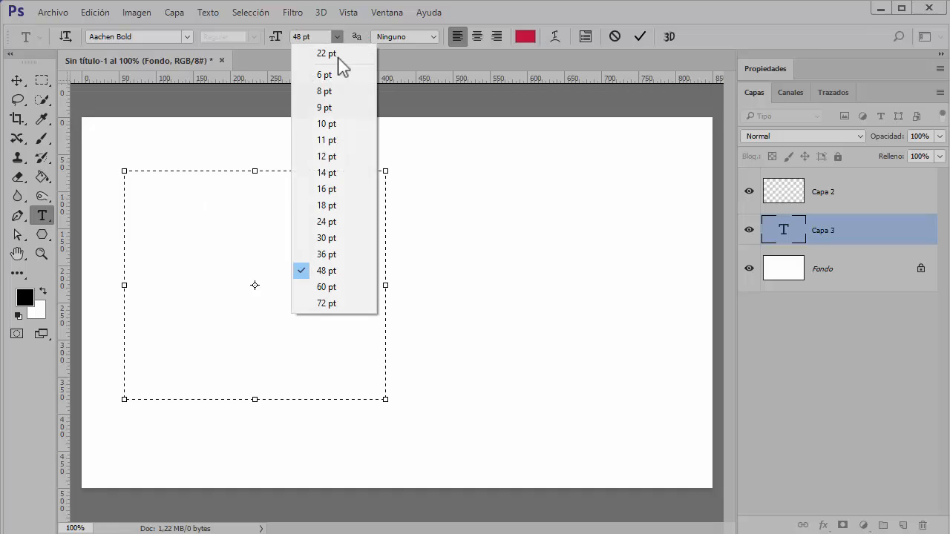
left_click(330, 173)
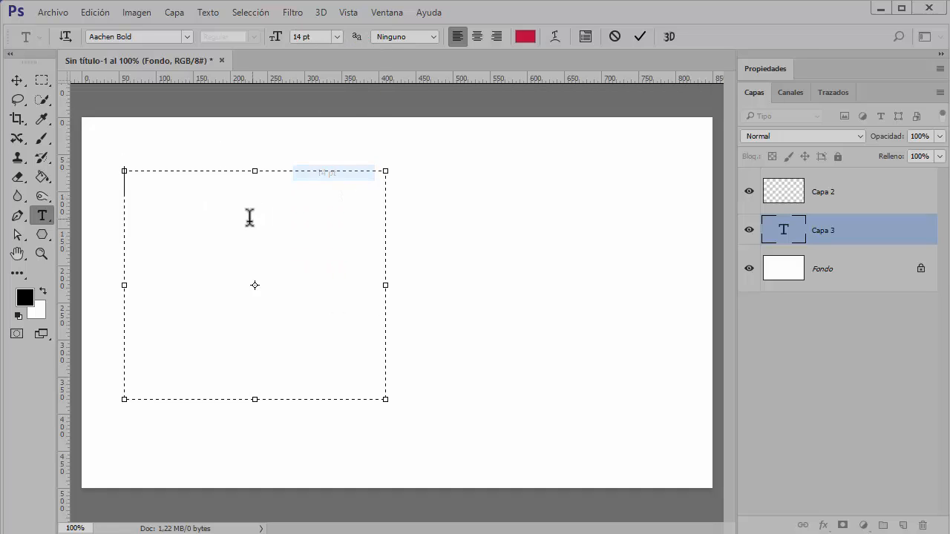
type("Ho")
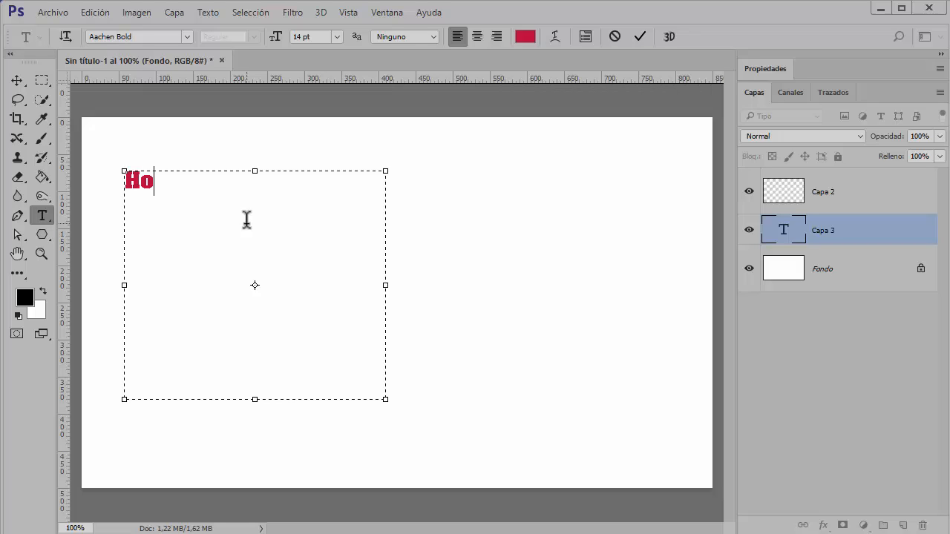
type("la, como te va.")
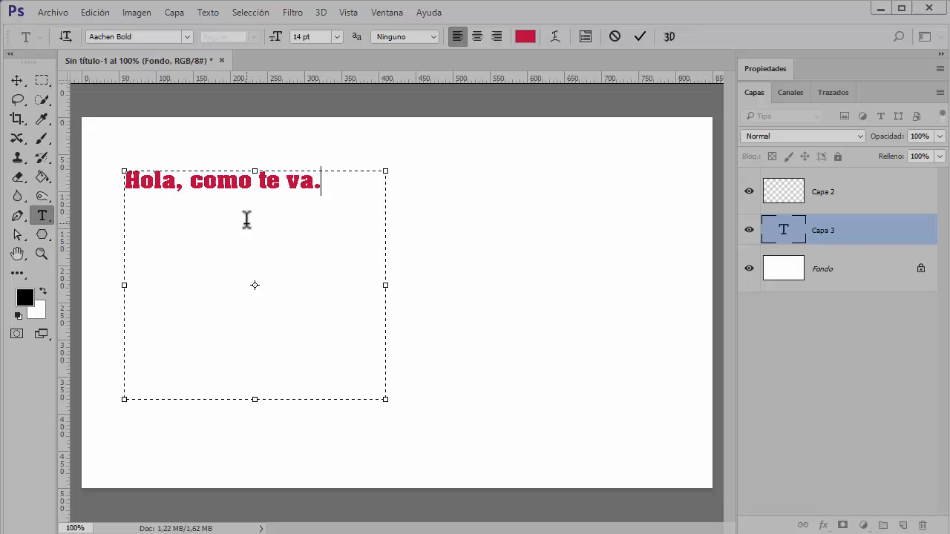
Step: Select all the text and display the Carácter and Párrafo settings as separate floating windows side by side
key("ctrl+a")
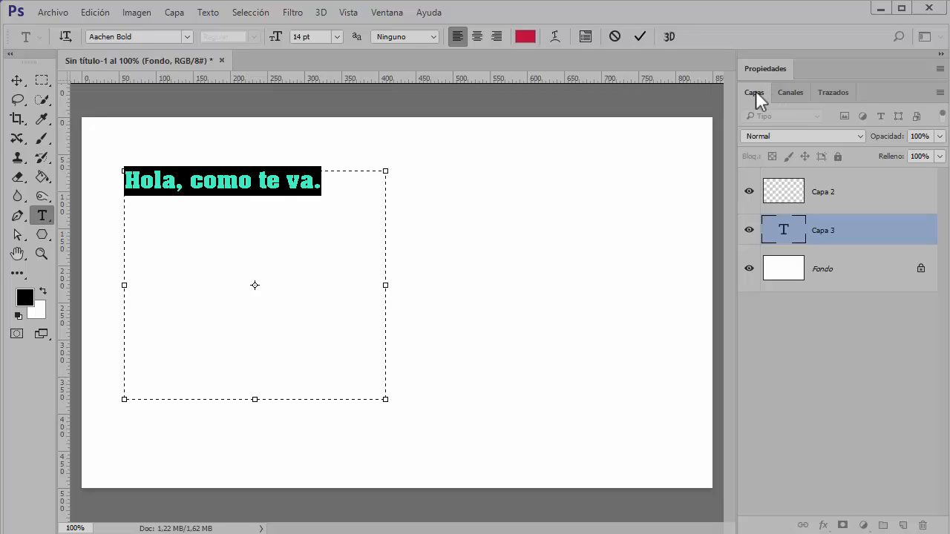
left_click(586, 36)
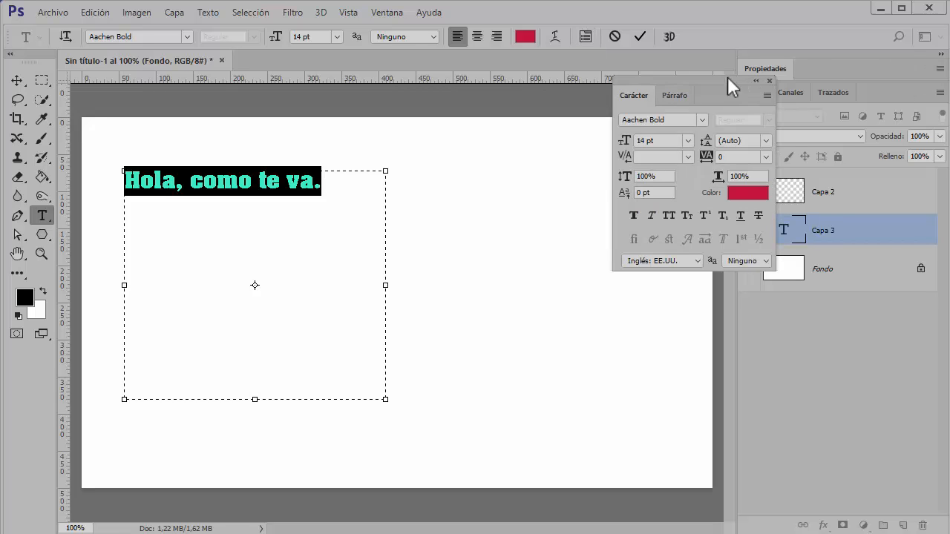
left_click_drag(727, 77, 633, 112)
left_click_drag(557, 124, 451, 170)
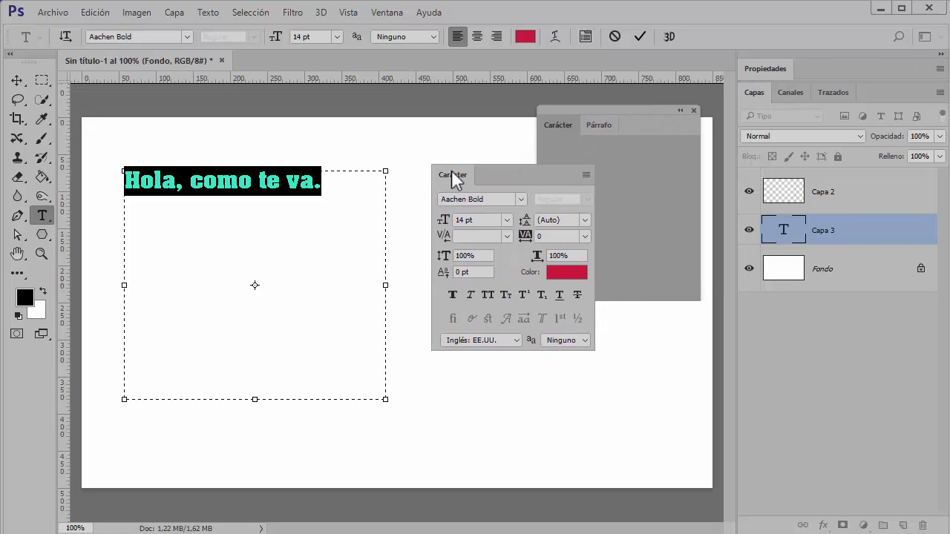
left_click_drag(579, 119, 601, 101)
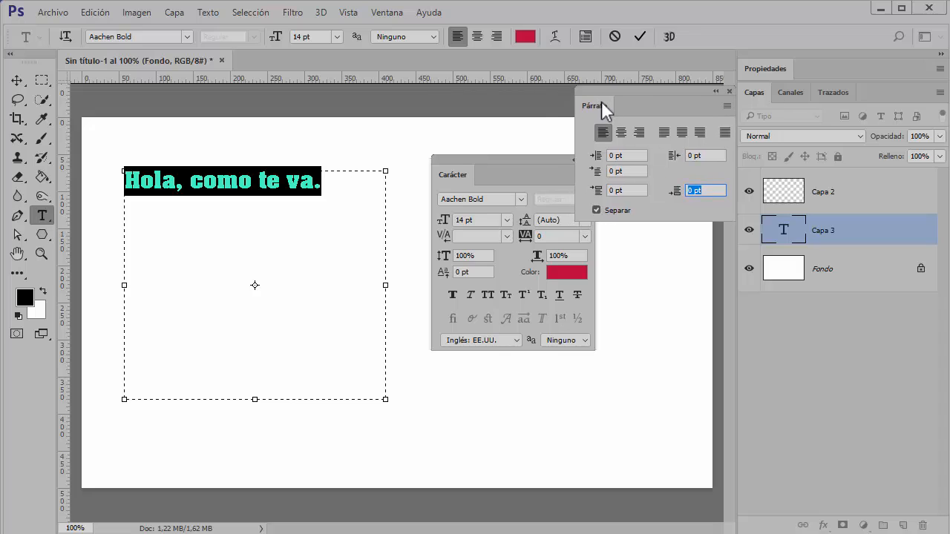
left_click_drag(513, 154, 488, 92)
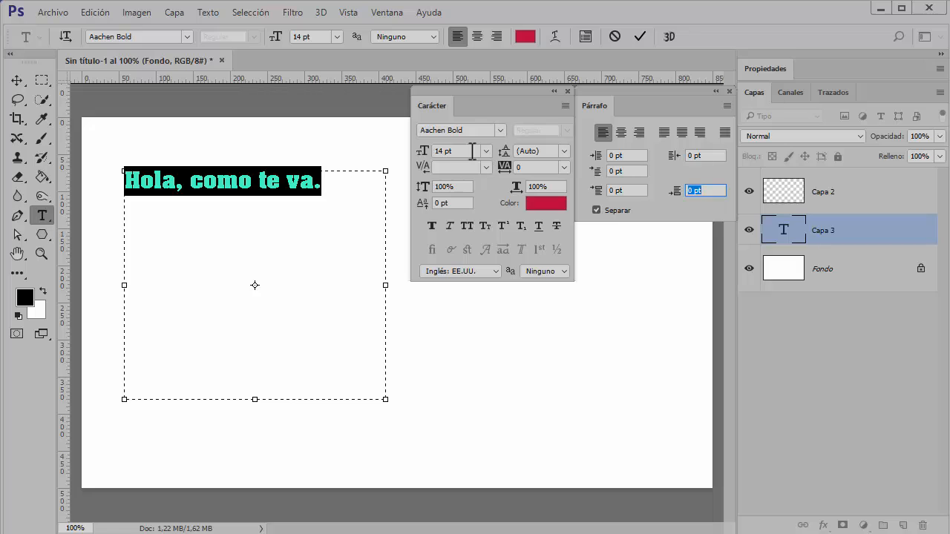
Step: Shorten the text box to about 65 px high, just below the sentence, and select the whole sentence
left_click(512, 168)
left_click(431, 226)
left_click_drag(324, 182, 136, 186)
left_click_drag(301, 202, 111, 181)
left_click_drag(254, 399, 255, 220)
left_click_drag(322, 184, 118, 194)
Step: Display the Estilos de carácter and Estilos de párrafo lists
left_click(383, 12)
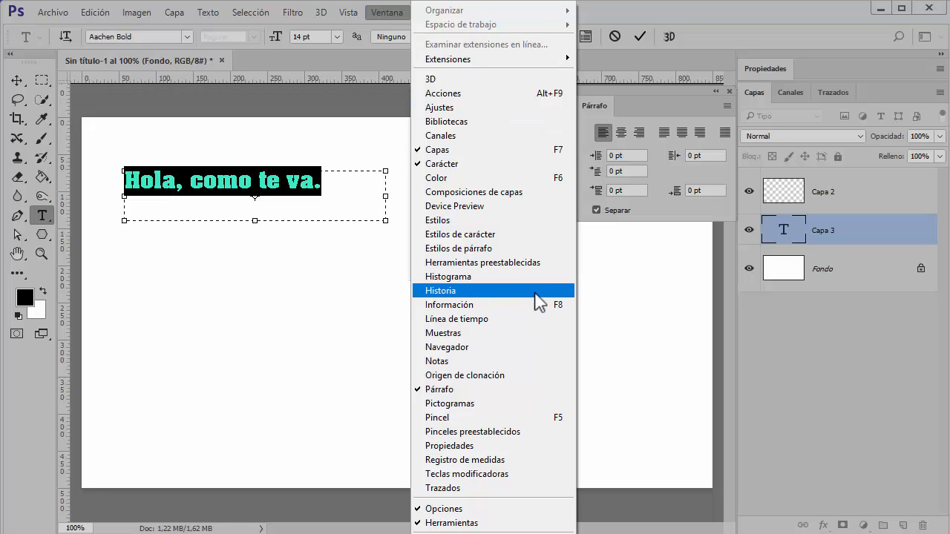
left_click(461, 235)
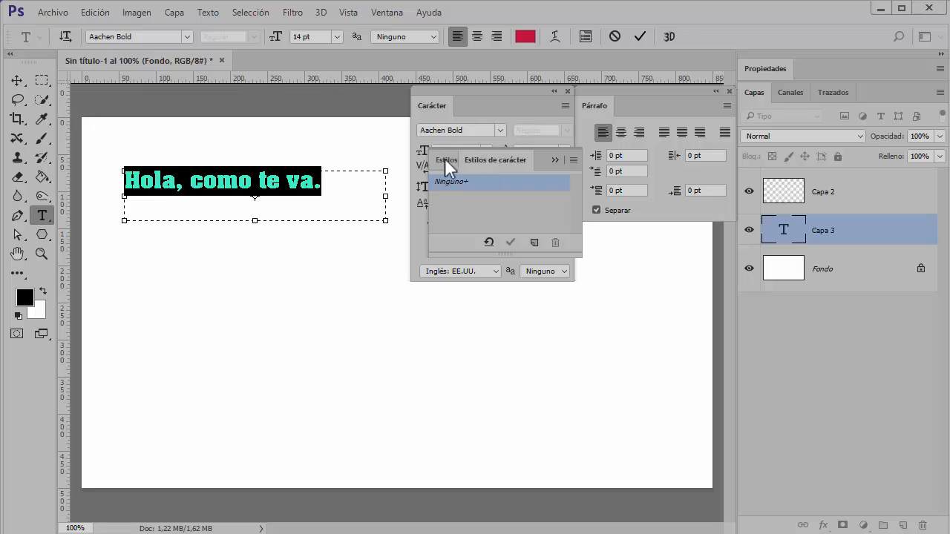
left_click(447, 161)
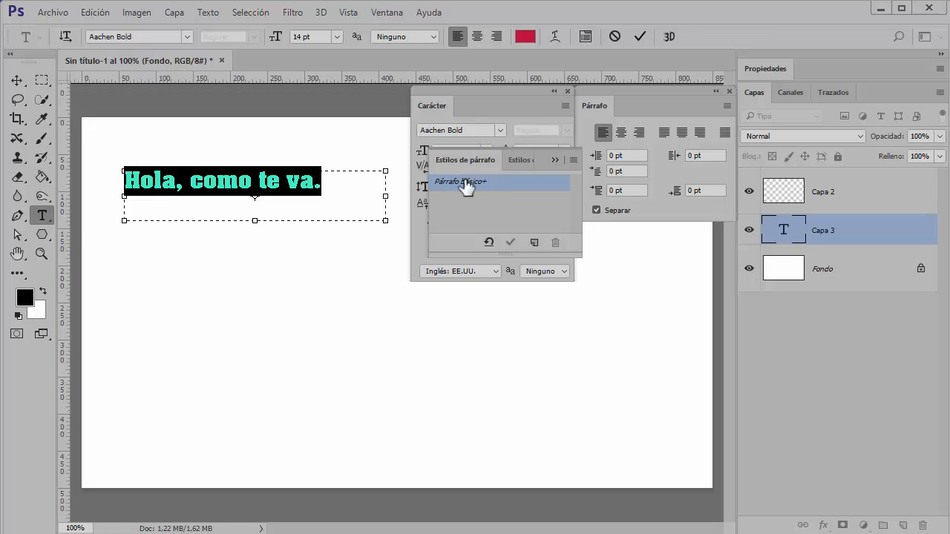
left_click(391, 14)
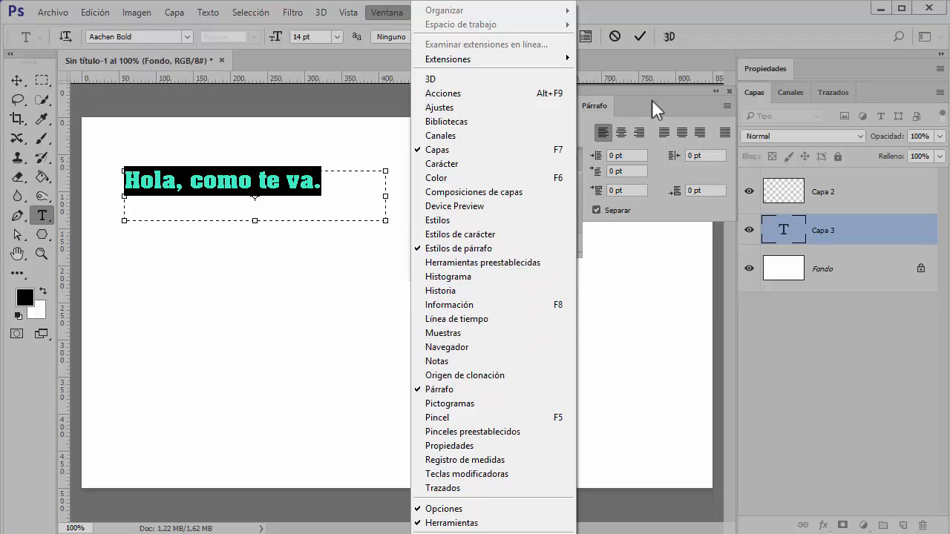
left_click(649, 16)
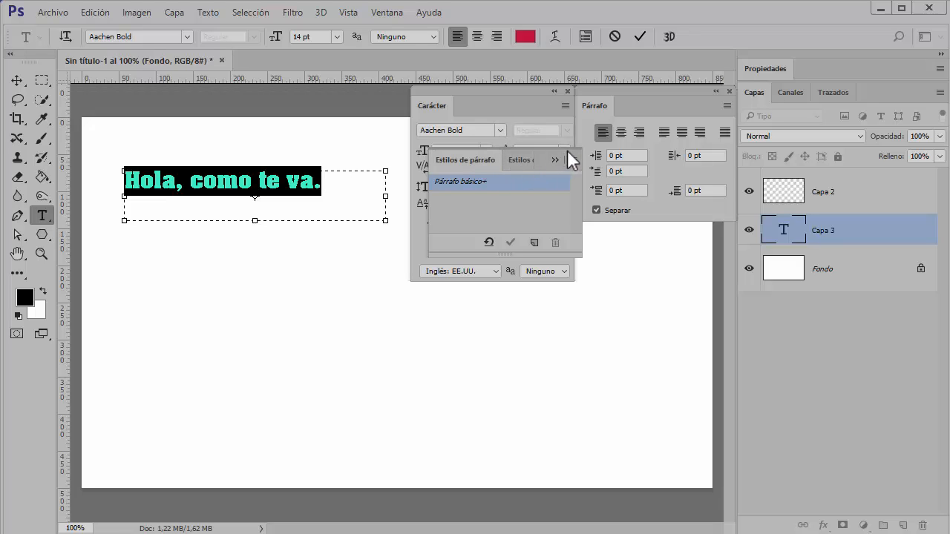
Step: Place the styles window below the Carácter settings, enlarge it, and put Estilos de carácter before Estilos de párrafo
left_click_drag(562, 149, 589, 324)
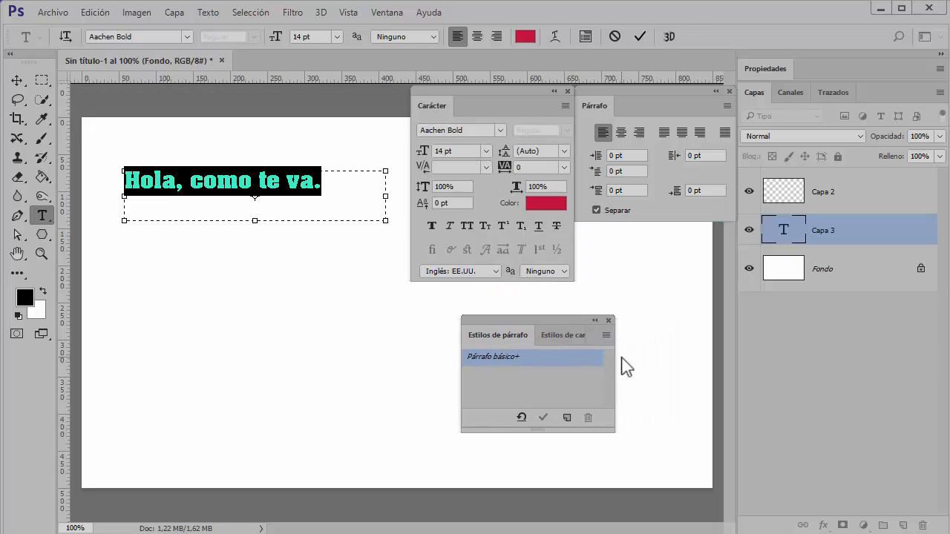
left_click_drag(616, 357, 709, 356)
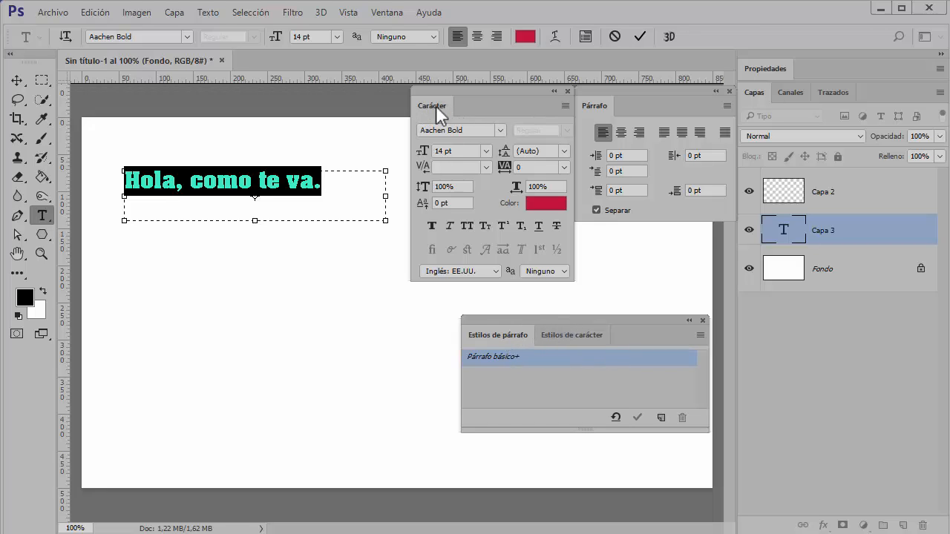
mouse_move(573, 332)
left_mouse_down()
mouse_move(585, 333)
mouse_move(507, 337)
left_mouse_up()
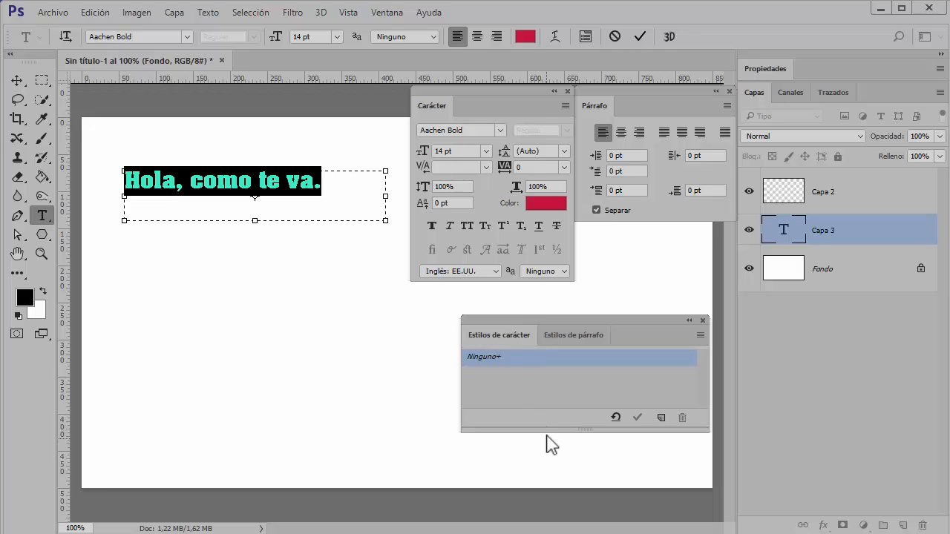
left_click_drag(584, 429, 575, 493)
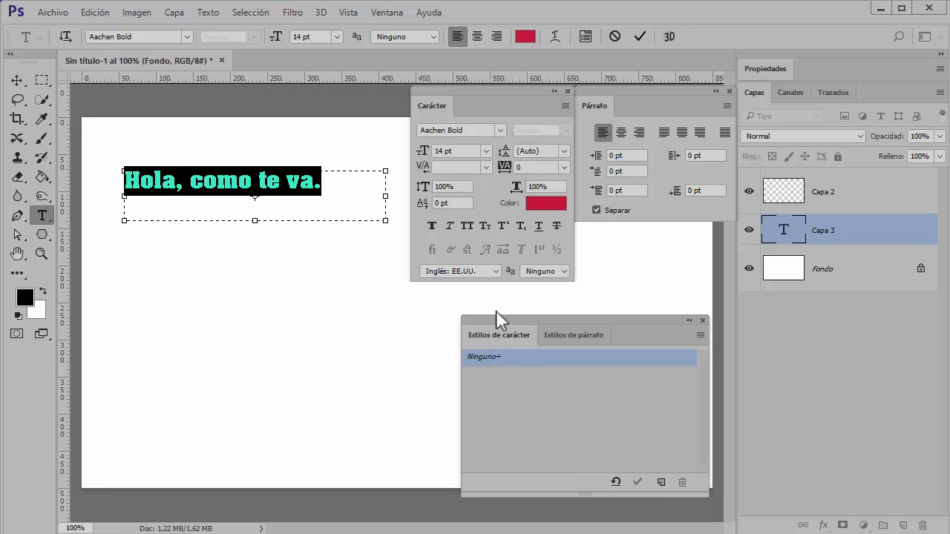
Step: Apply faux italic to the whole sentence "Hola, como te va." and select it again
left_click(147, 182)
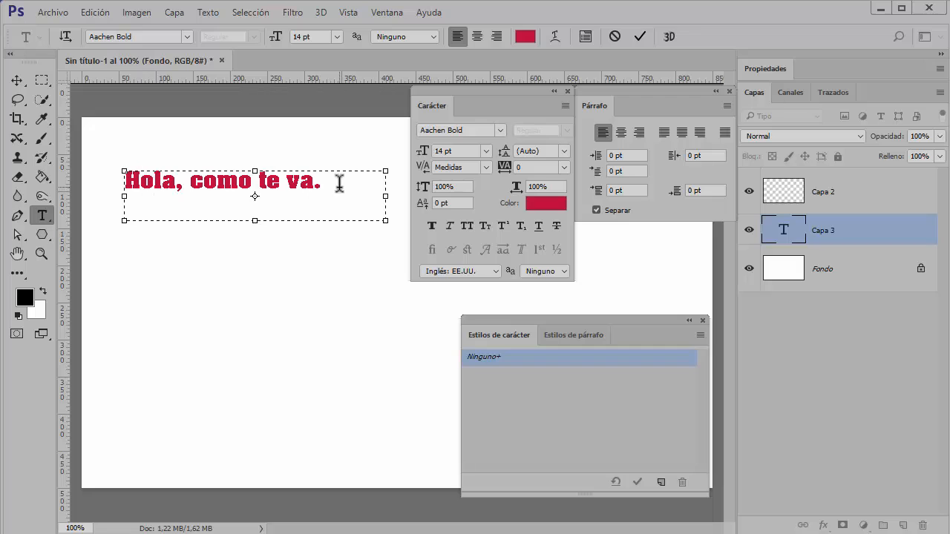
left_click_drag(339, 183, 125, 182)
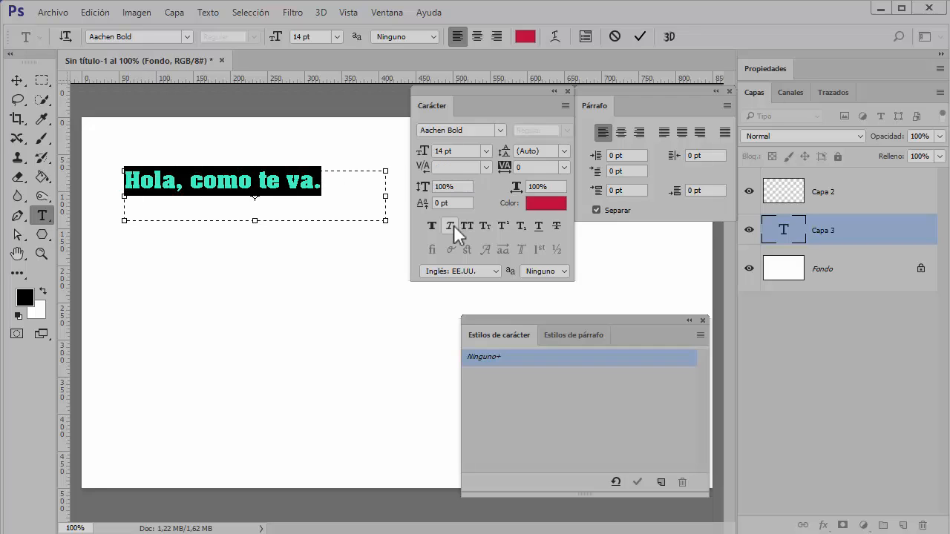
left_click(450, 225)
left_click(330, 181)
left_click_drag(331, 180, 124, 181)
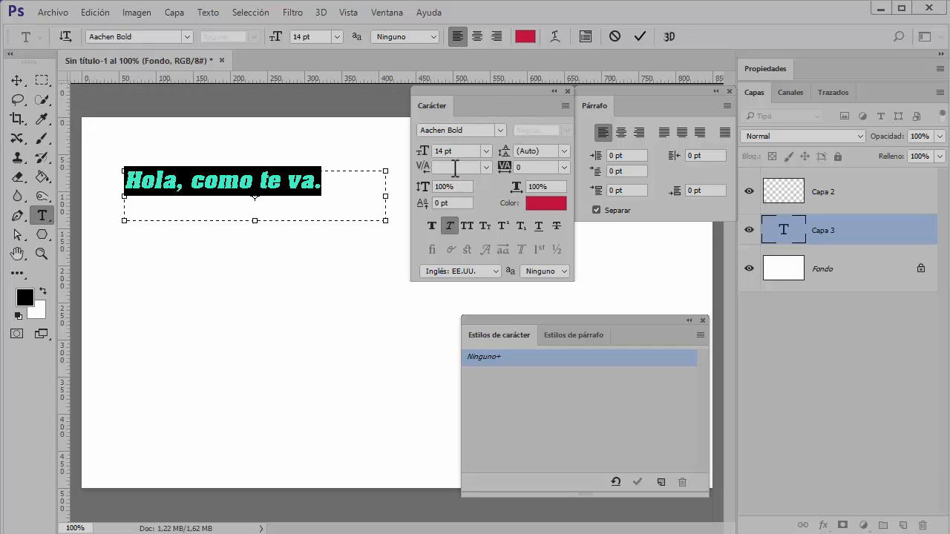
Step: Create a character style from the selected sentence and name it "Mio 01"
left_click(661, 482)
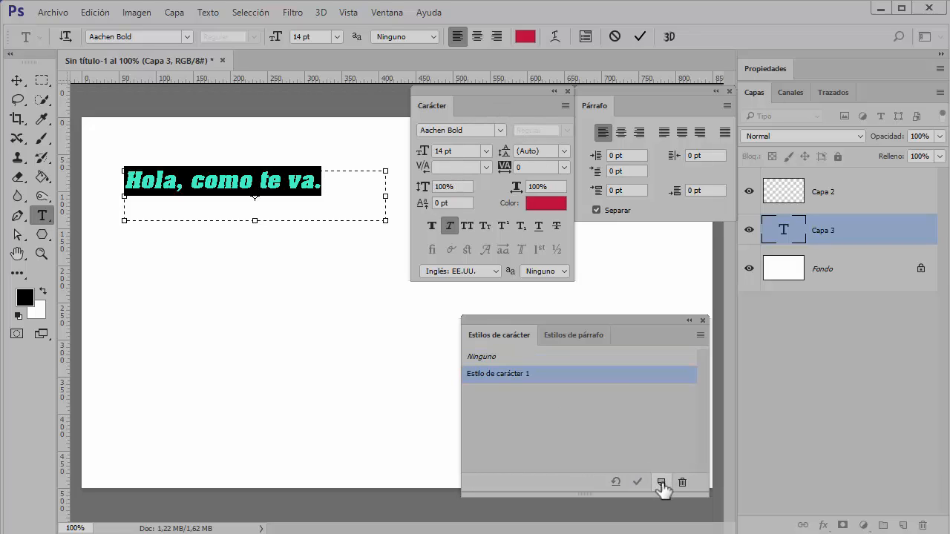
double_click(504, 376)
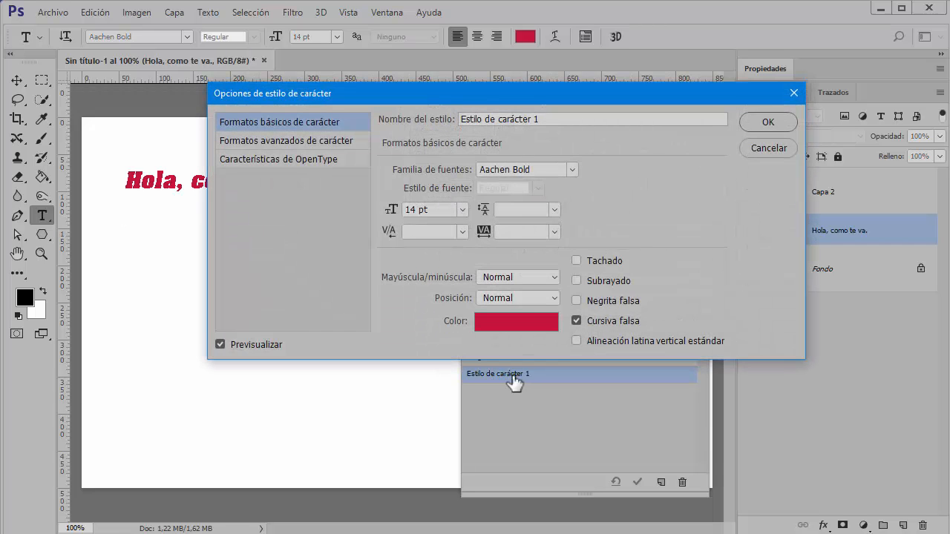
left_click_drag(560, 119, 464, 127)
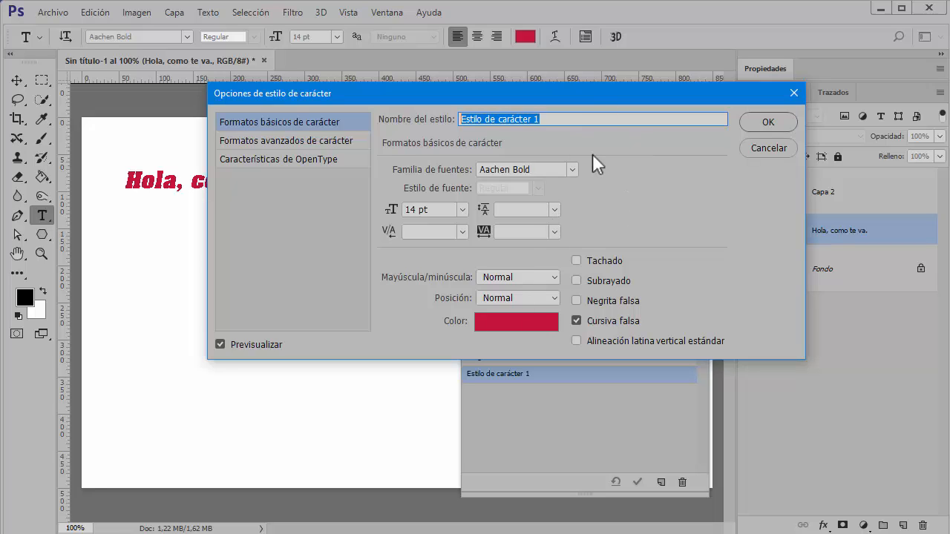
type("Mio")
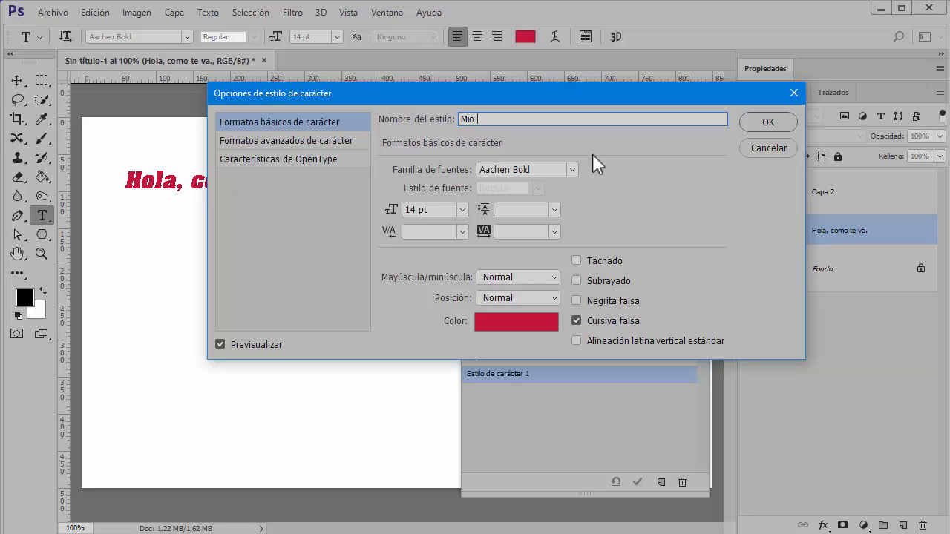
type(" 01")
left_click(768, 121)
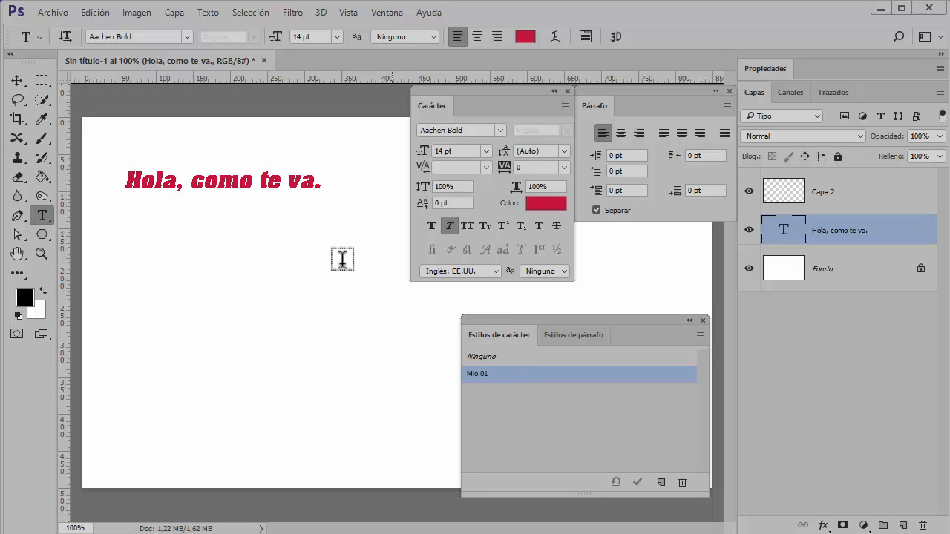
Step: Draw a text box about 240 by 105 px below the sentence and enter "Mi mejor etapa"
left_click_drag(136, 303, 313, 380)
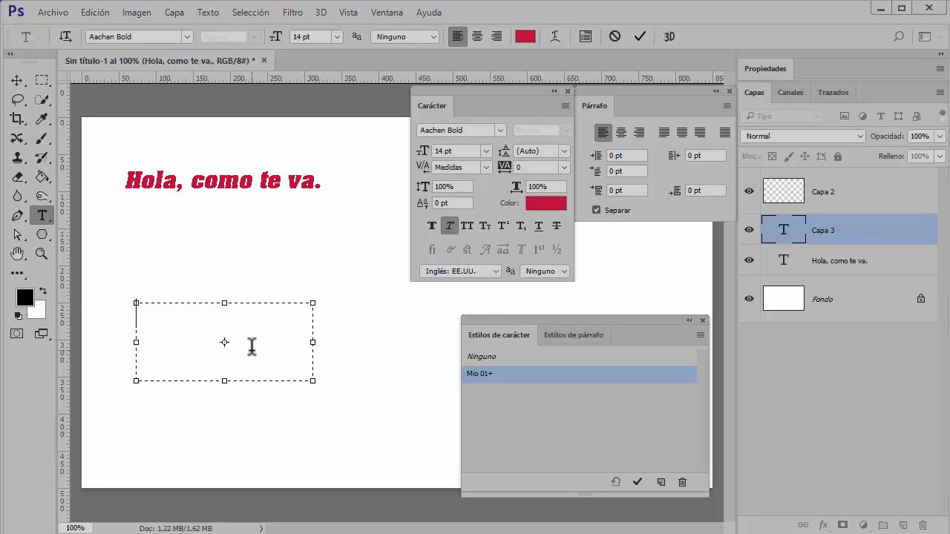
type("Mi m ")
type("jor")
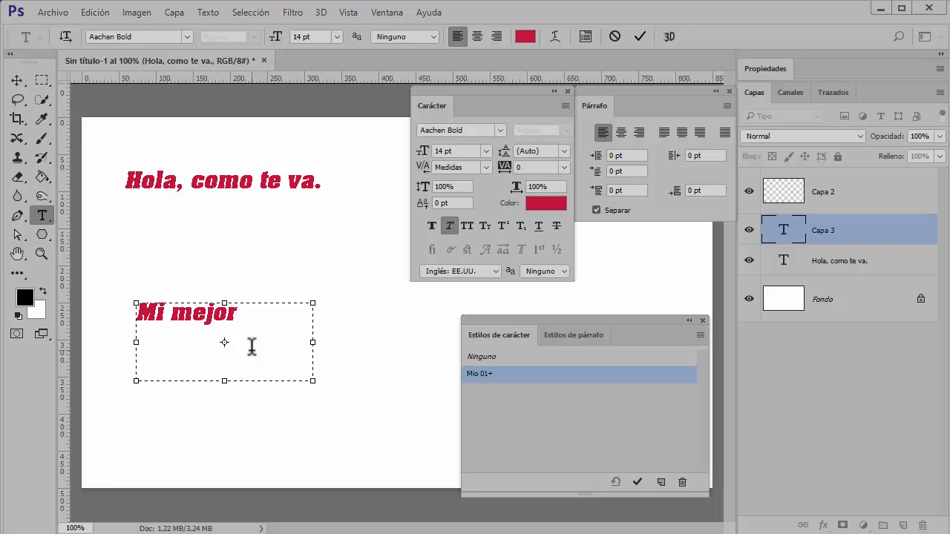
type(" etapa")
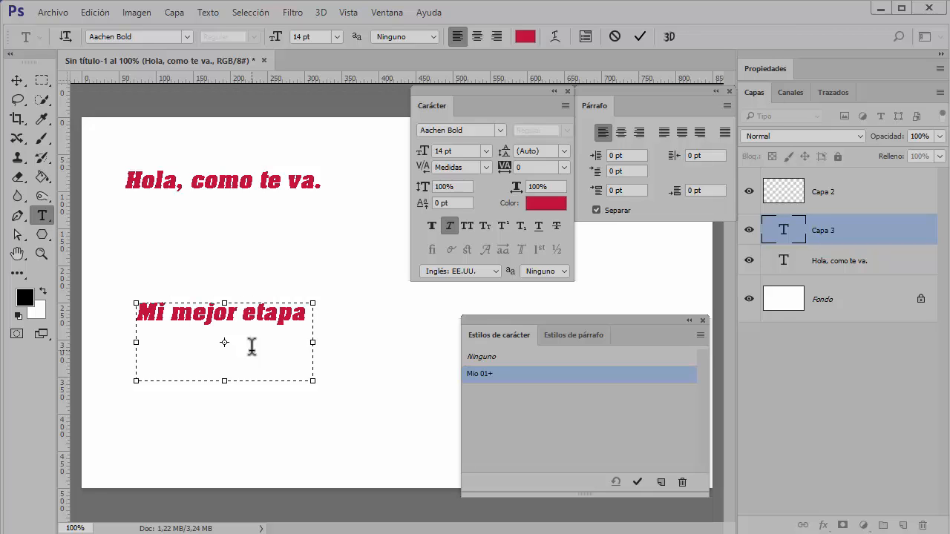
Step: Replace faux italic with faux bold and underline on "Mi mejor etapa", widening its box to about 280 px
left_click_drag(299, 318, 135, 316)
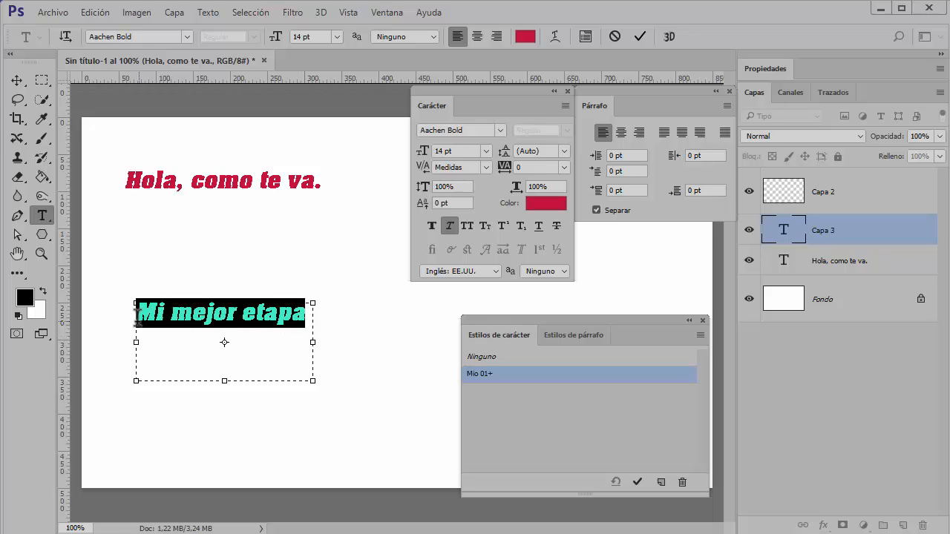
left_click(451, 225)
left_click(431, 225)
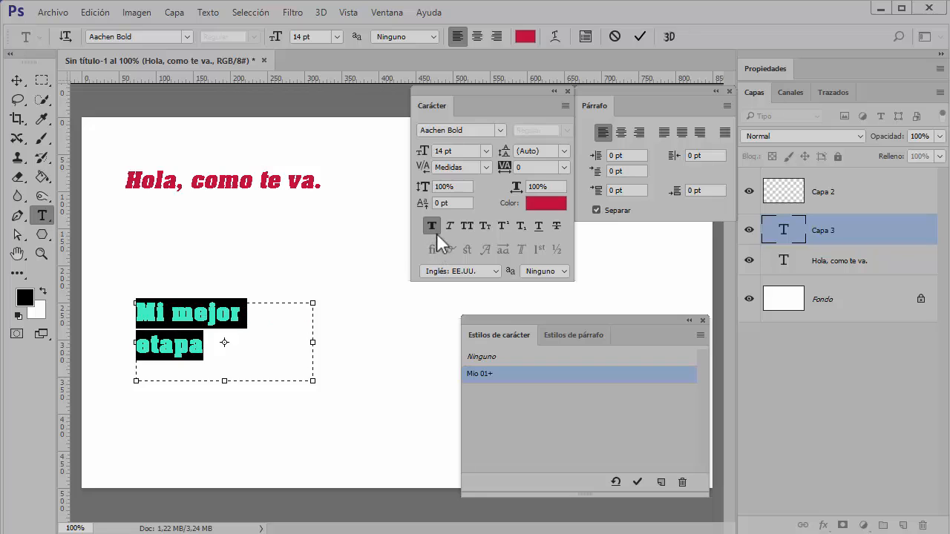
left_click_drag(312, 342, 344, 342)
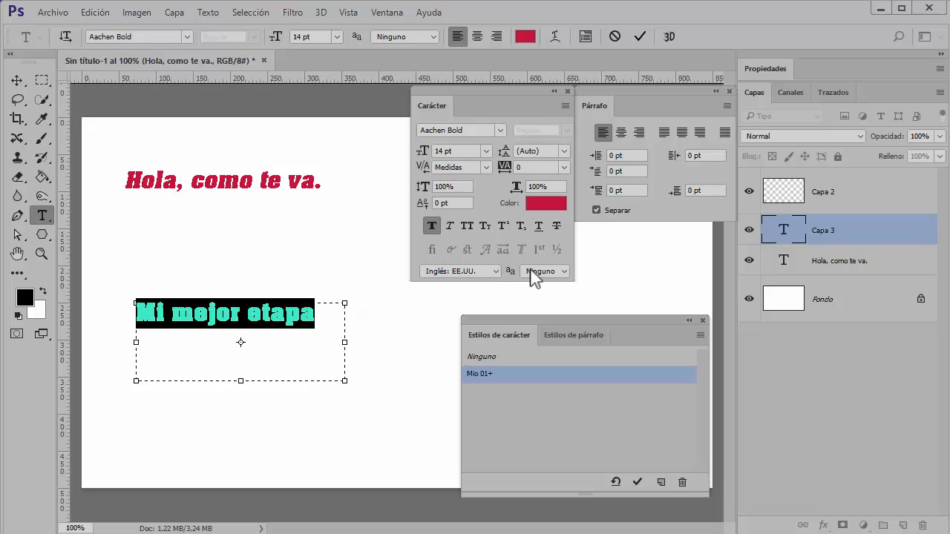
left_click(538, 224)
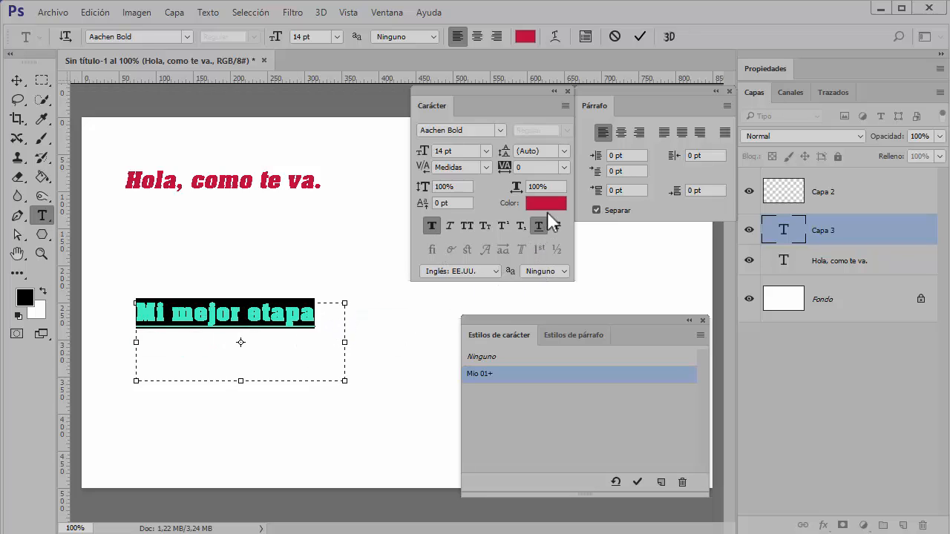
Step: Set the colour of the selected "Mi mejor etapa" text to blue #0843da
left_click(547, 207)
left_click_drag(671, 276, 648, 213)
left_click(797, 176)
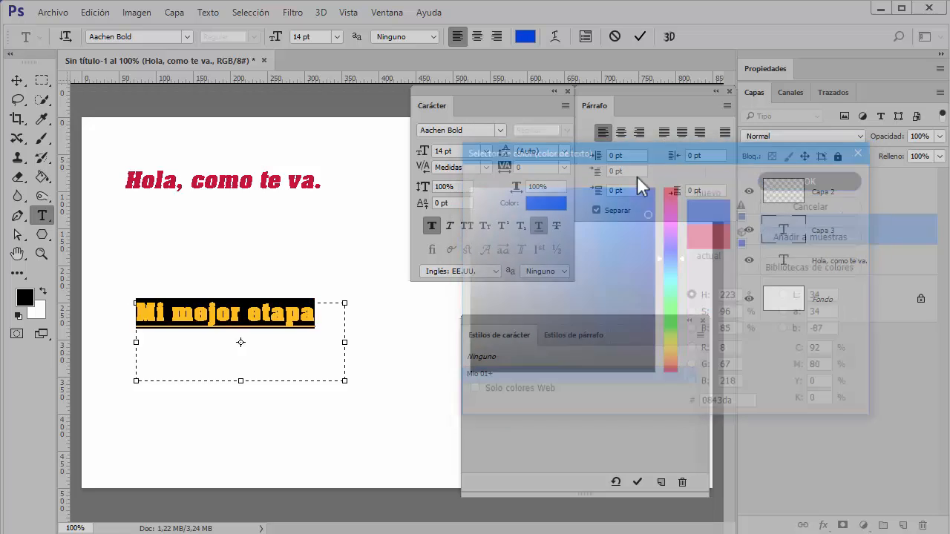
Step: Set "Mi mejor etapa" in Century Gothic with tracking 75, widening its box so the phrase fits on one line
left_click(490, 130)
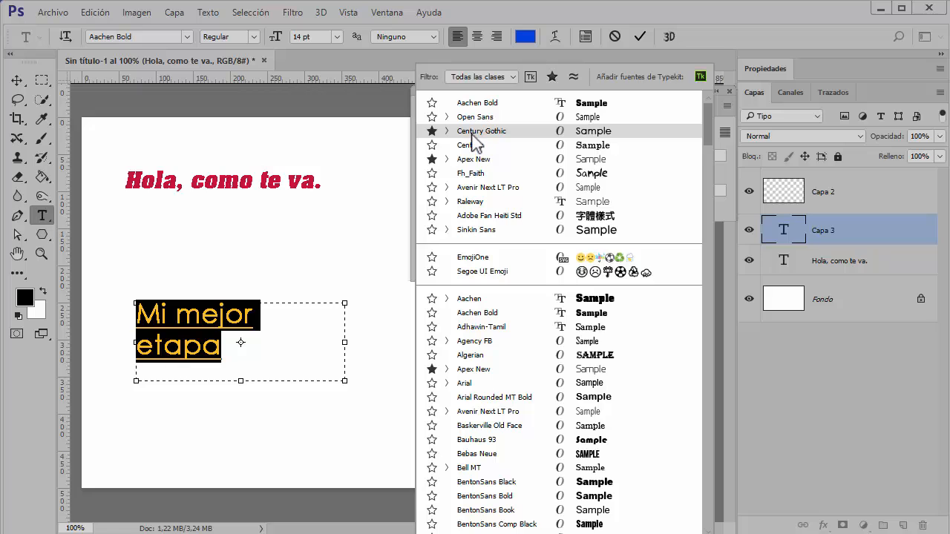
left_click(475, 132)
left_click_drag(344, 343, 385, 344)
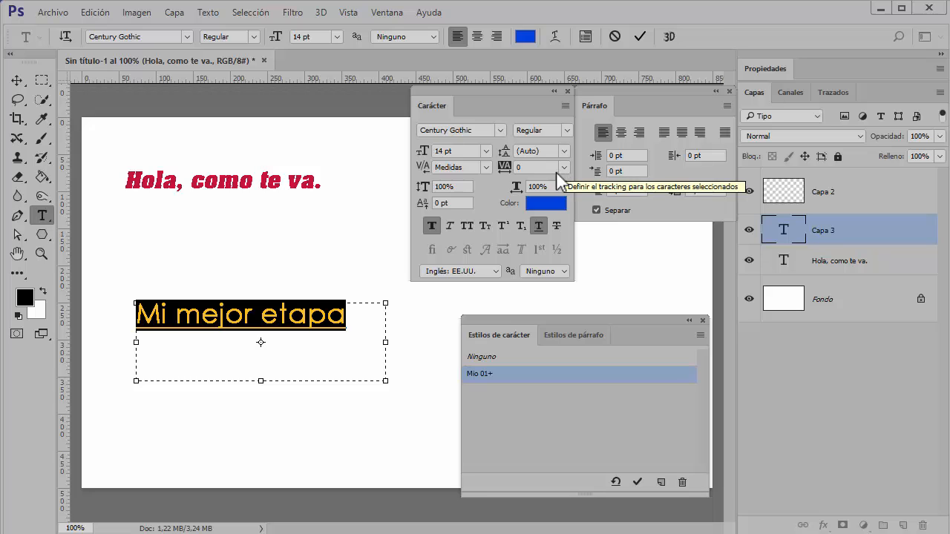
left_click(561, 170)
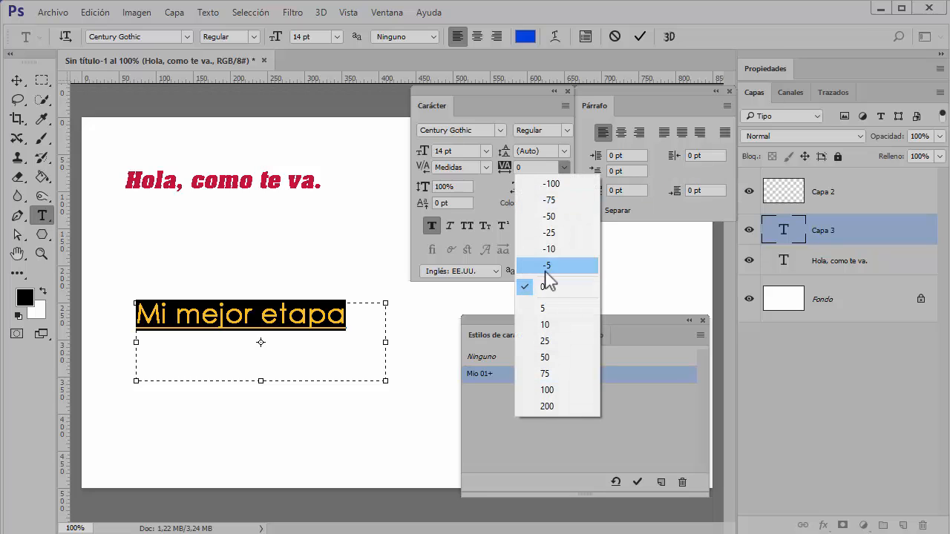
left_click(547, 375)
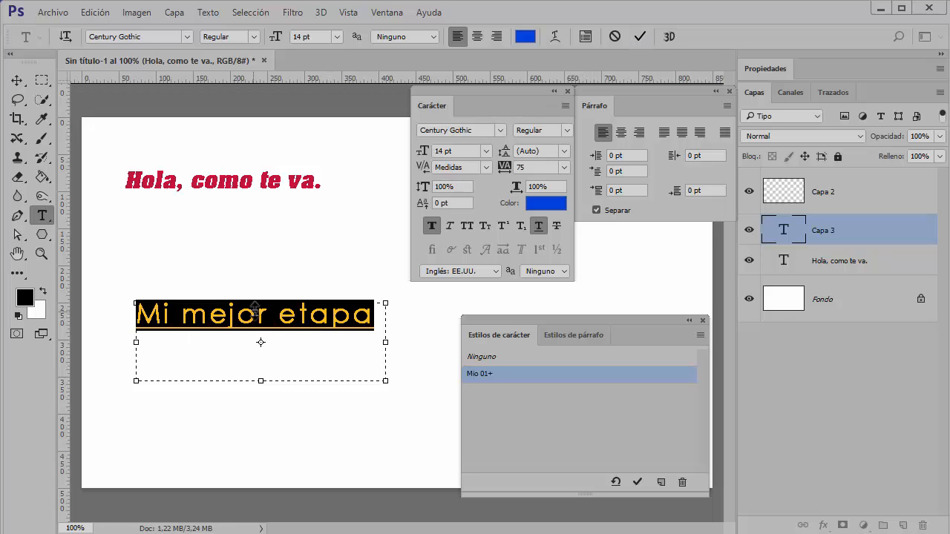
Step: Create a character style from the "Mi mejor etapa" text and name it "Mio 02"
left_click(663, 475)
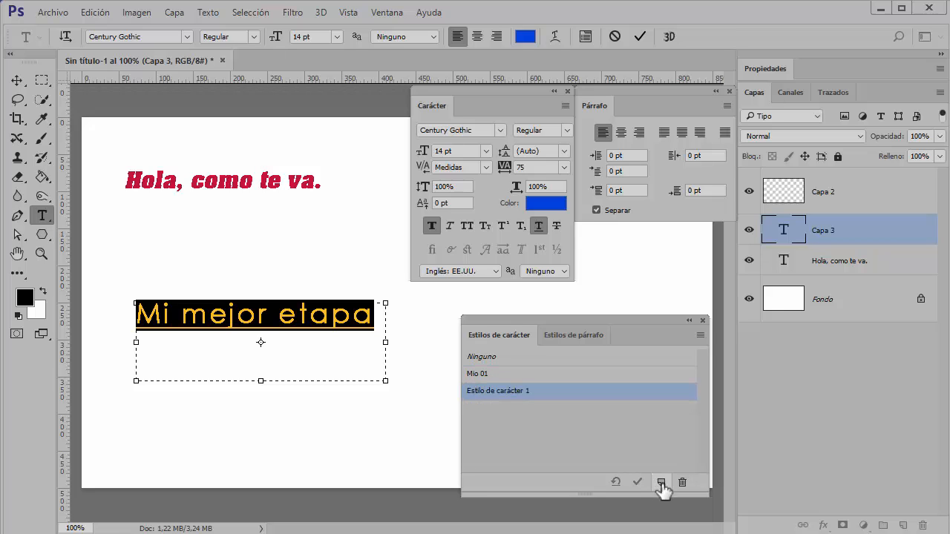
key("ctrl+Return")
double_click(502, 392)
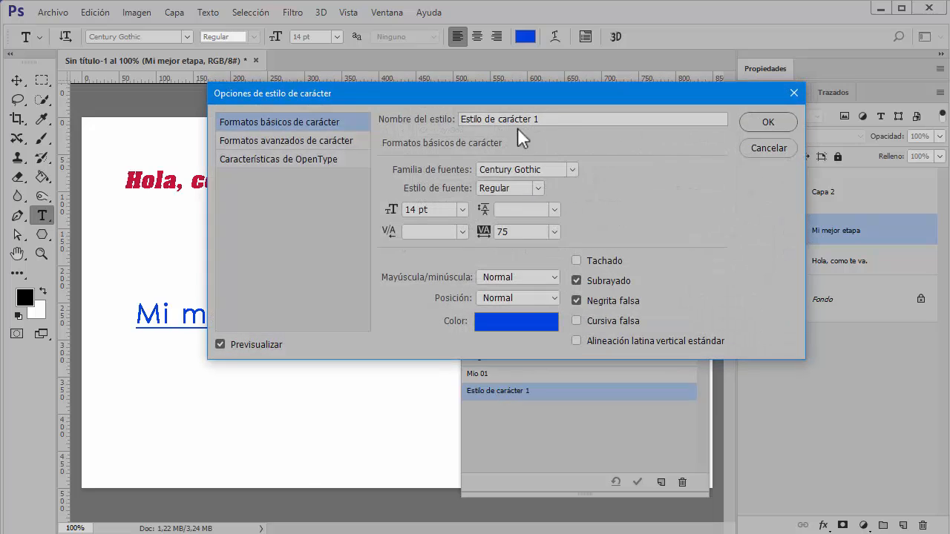
left_click_drag(563, 120, 408, 128)
type("Mio 02")
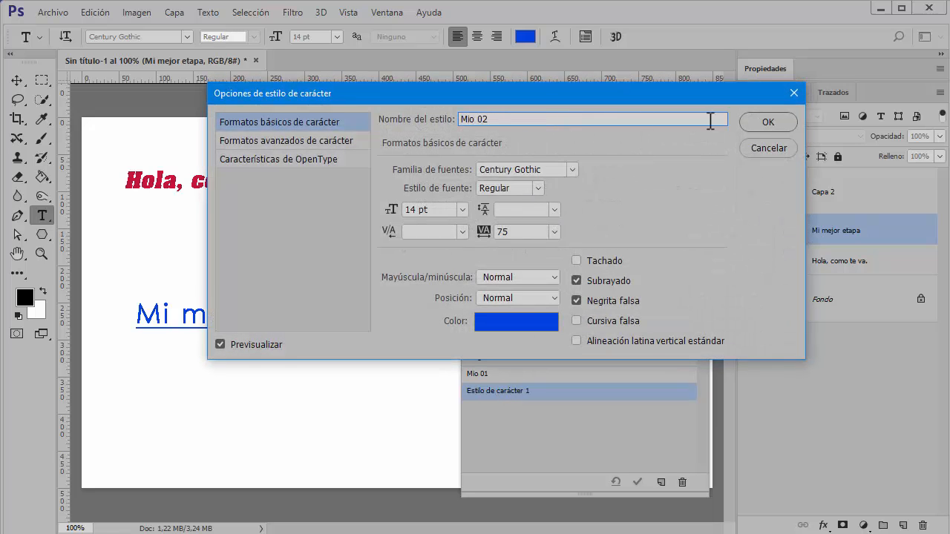
left_click(768, 123)
Step: Delete the "Mi mejor etapa" and "Hola, como te va." text layers together
left_click(16, 80)
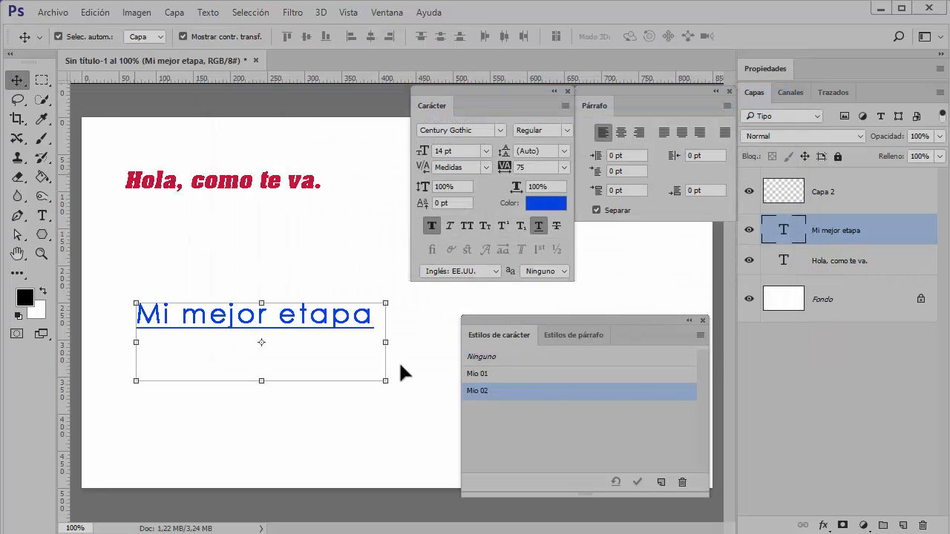
left_click(395, 412)
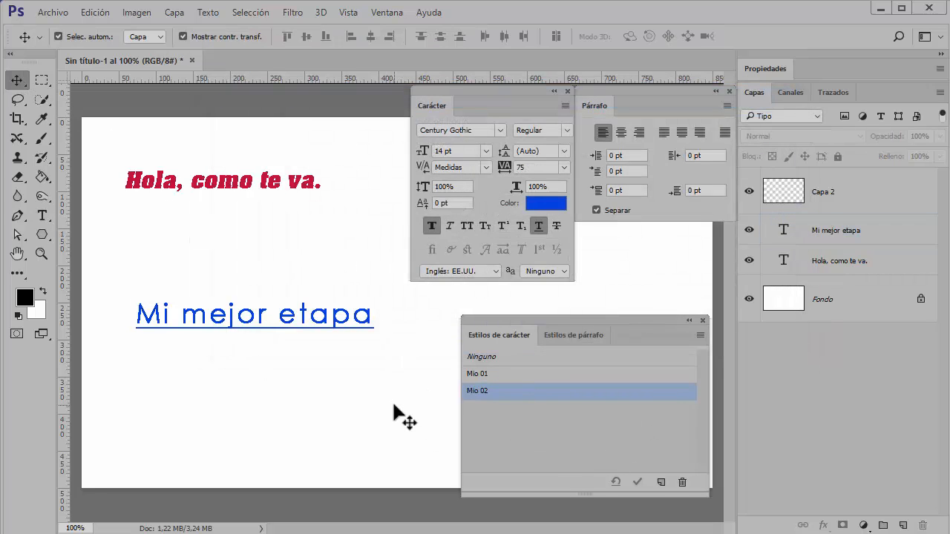
left_click_drag(276, 384, 198, 132)
key("Delete")
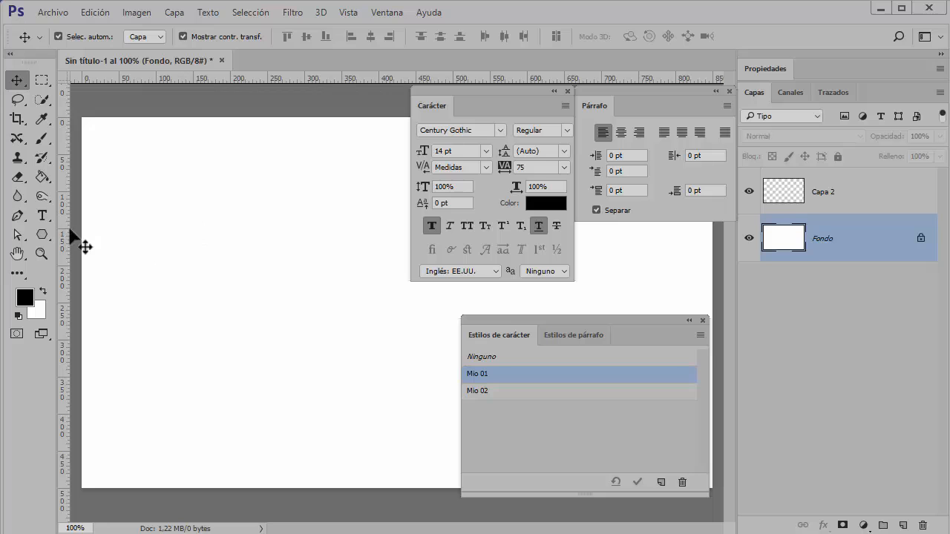
Step: Draw a text box about 390 by 415 px, set the font size to 10 pt, and fill it with Lorem Ipsum
left_click(43, 216)
left_click_drag(103, 155, 390, 463)
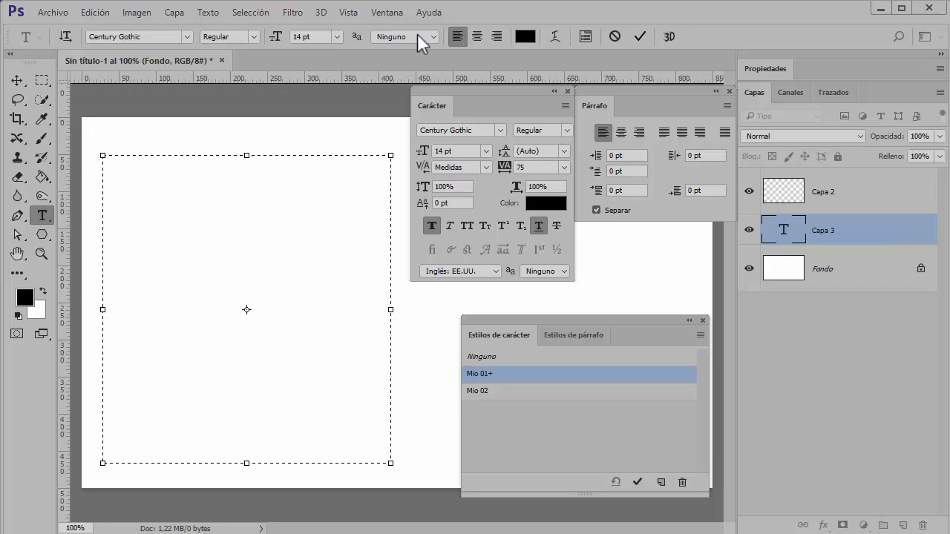
left_click(334, 38)
left_click(330, 124)
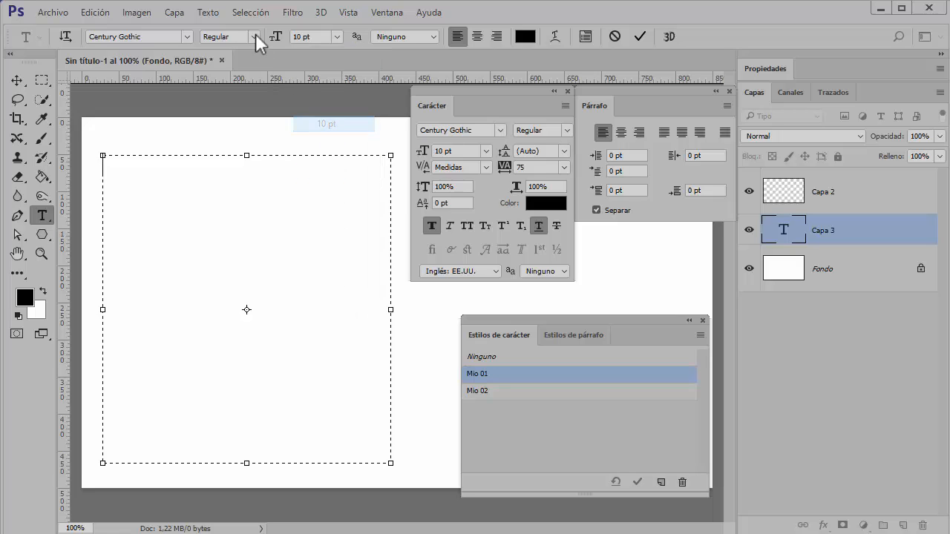
left_click(208, 13)
left_click(241, 333)
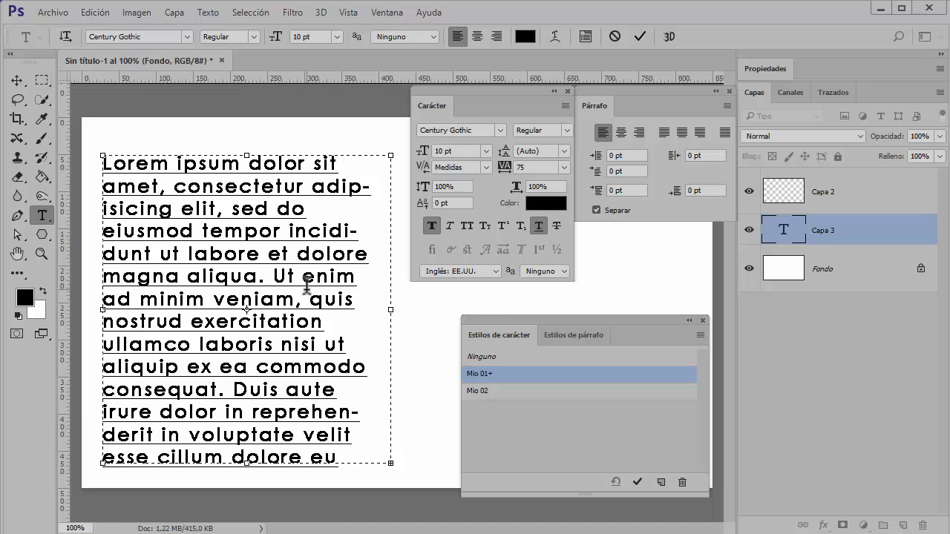
Step: Set all the Lorem Ipsum text to the Arial font in the Narrow style
key("ctrl+a")
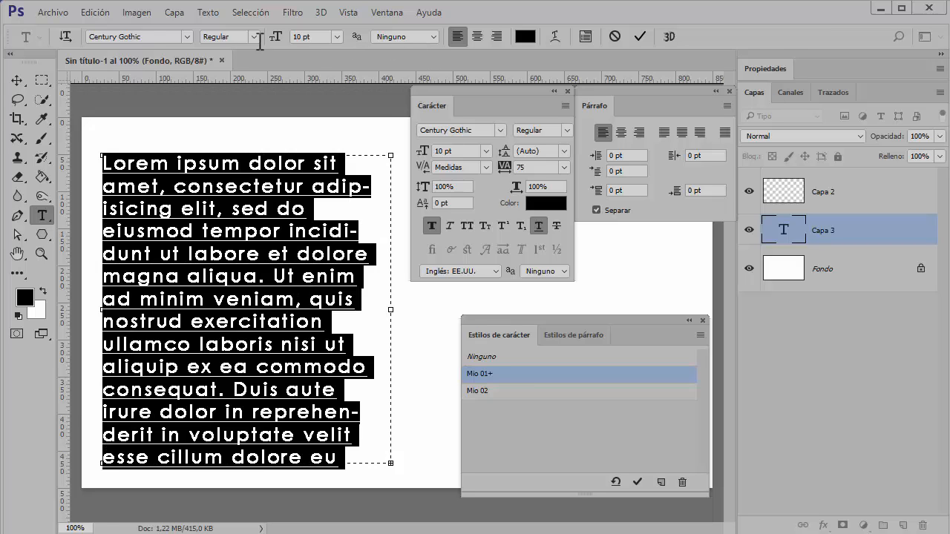
left_click(170, 36)
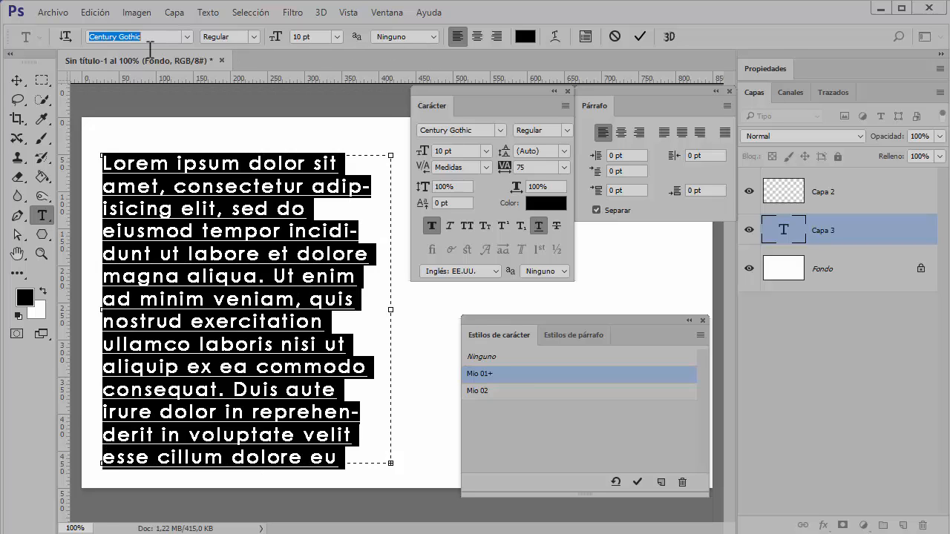
left_click(186, 36)
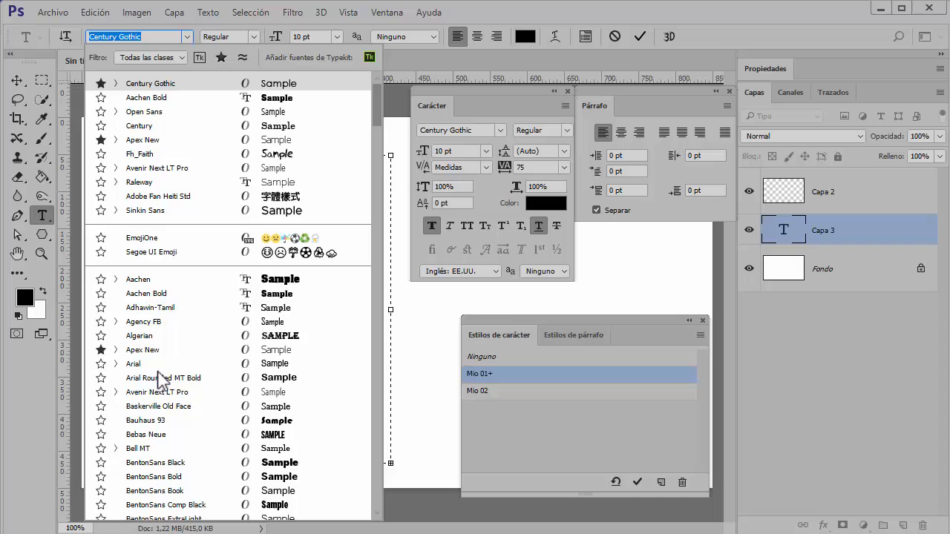
left_click(133, 365)
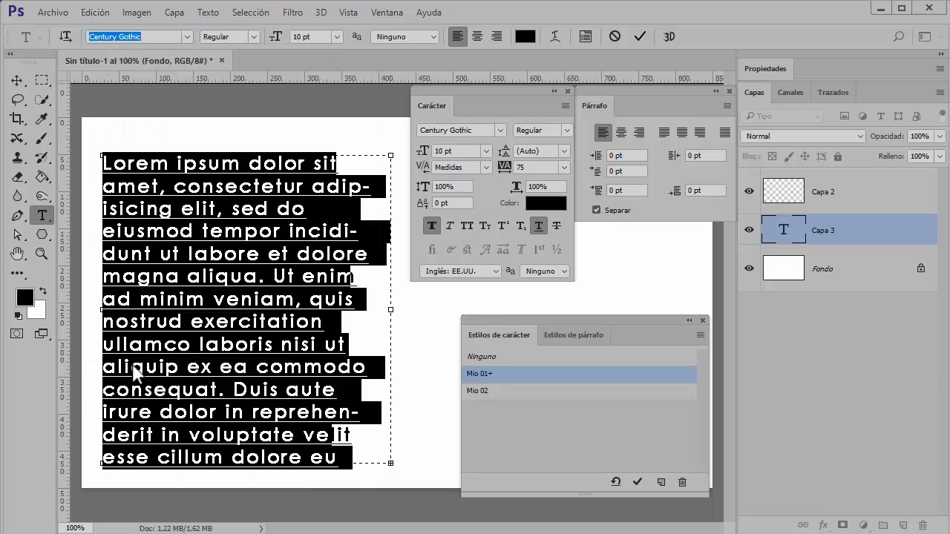
left_click(253, 37)
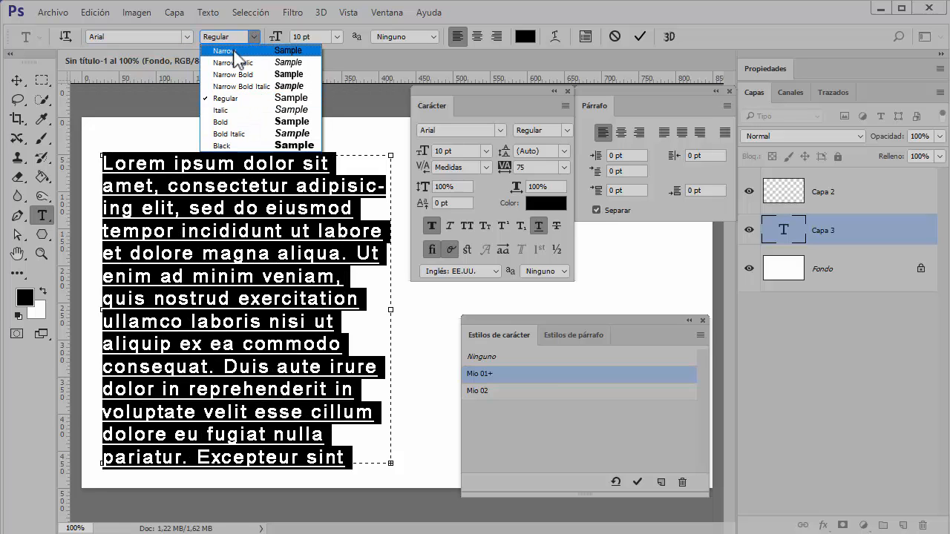
left_click(234, 51)
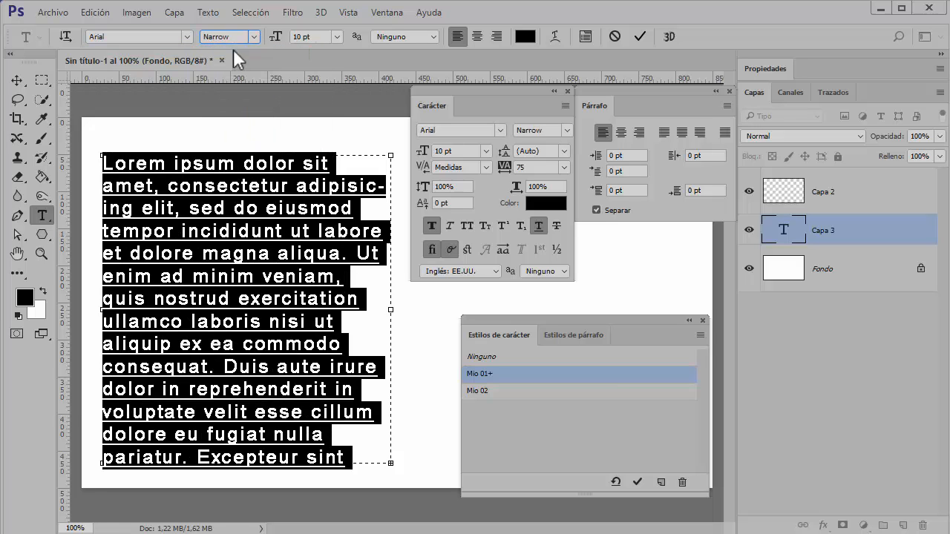
Step: Set the Lorem Ipsum text to 8 pt, try right alignment, return it to left alignment and commit the text
left_click(338, 36)
left_click(327, 91)
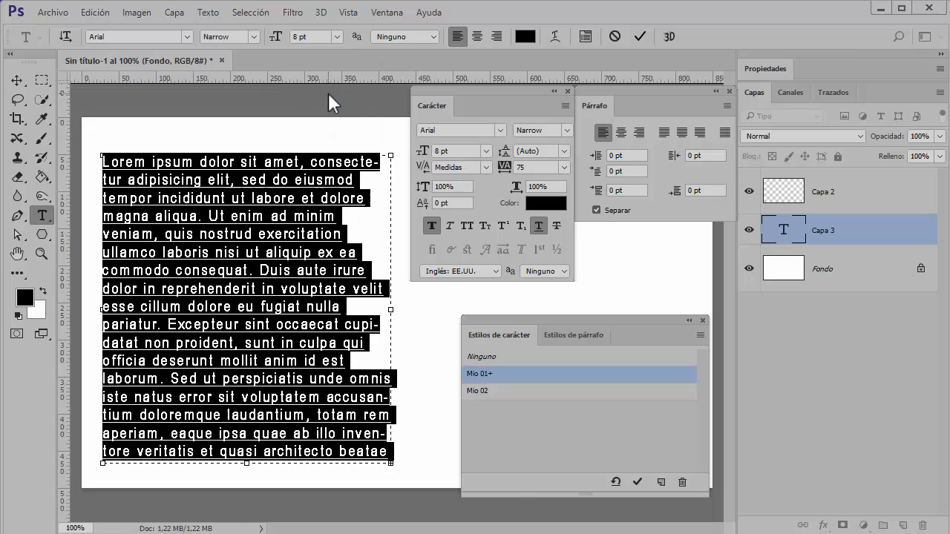
left_click(496, 36)
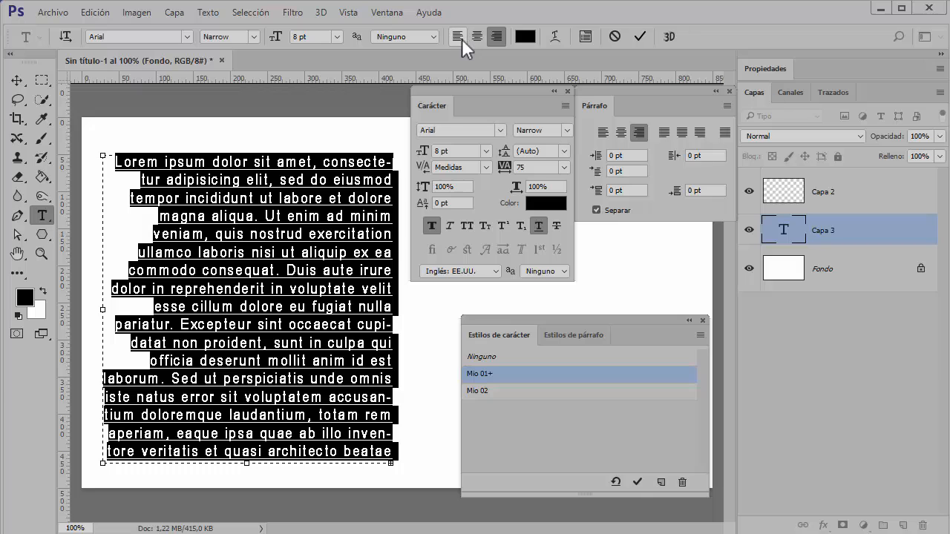
left_click(460, 38)
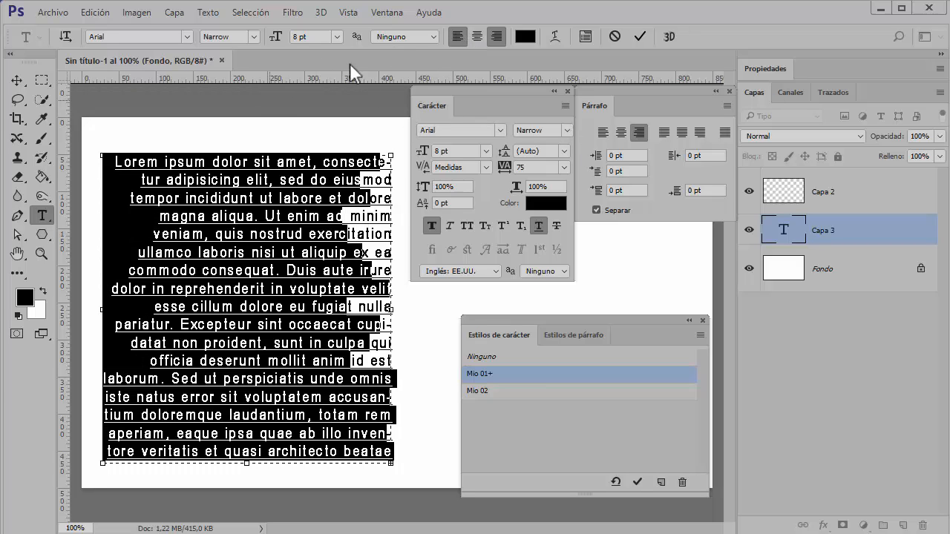
left_click(638, 36)
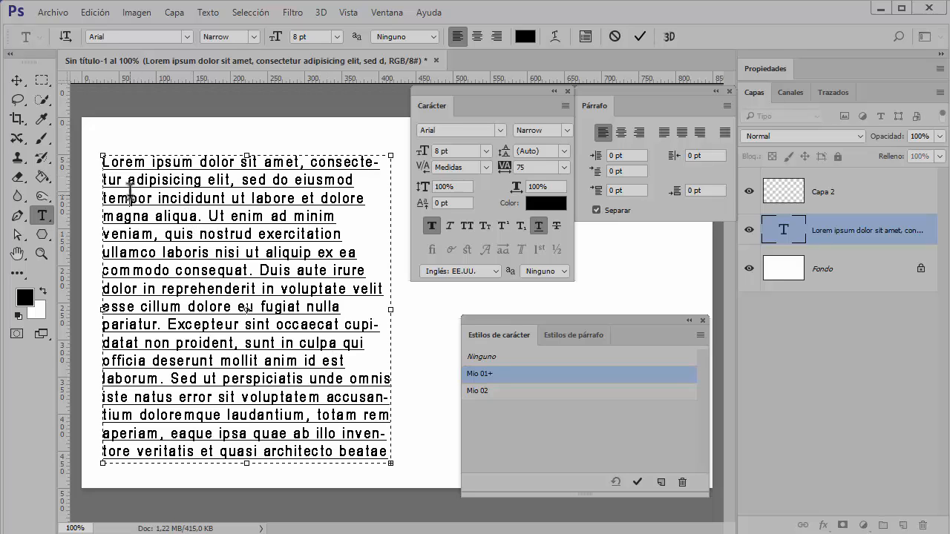
Step: Turn off faux bold and underline for all the Lorem Ipsum text
key("ctrl+a")
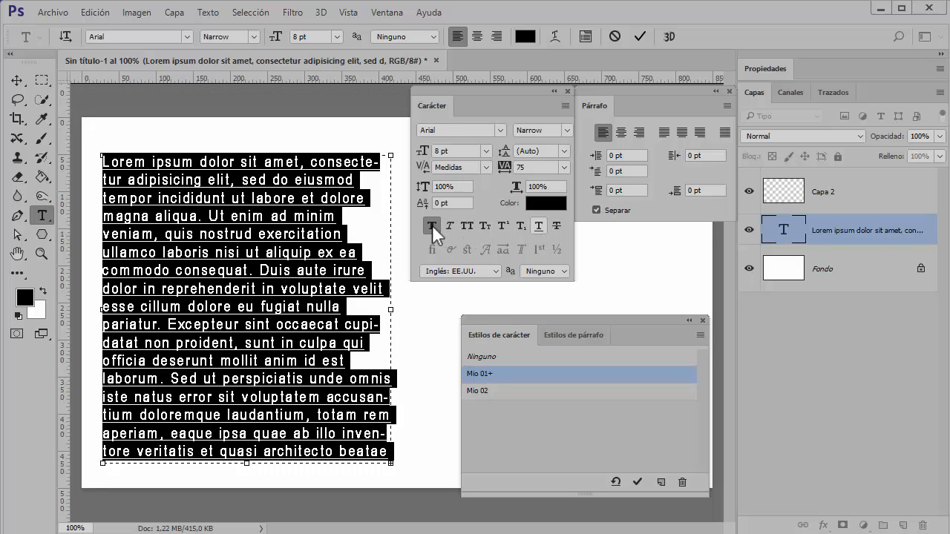
left_click(227, 233)
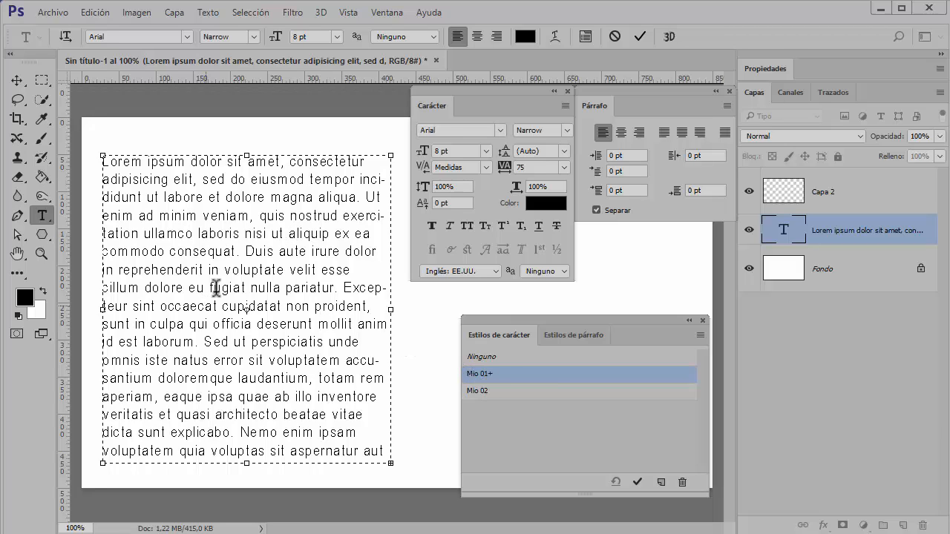
Step: Redefine the Mio 01 character style from the Lorem Ipsum layer's current formatting, comparing before and after with undo and redo
key("ctrl+a")
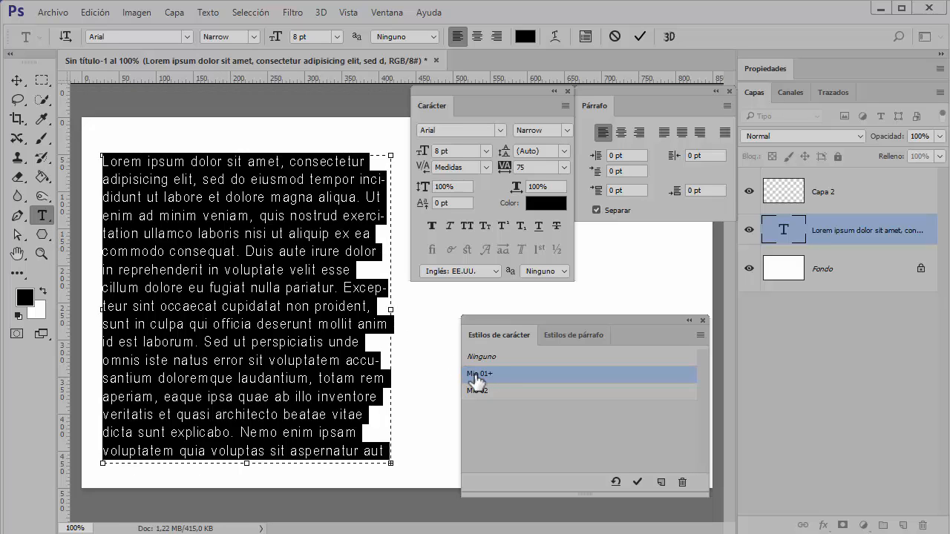
left_click(844, 201)
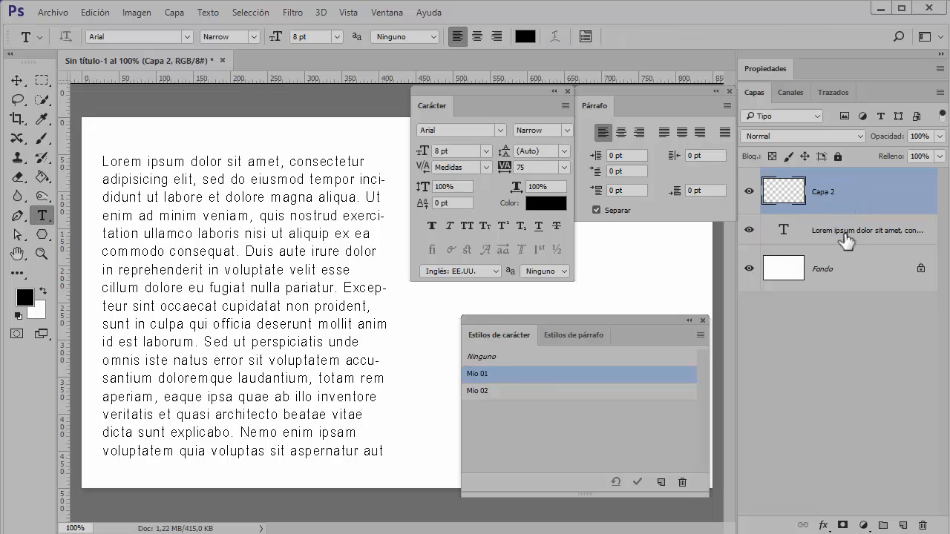
left_click(846, 238)
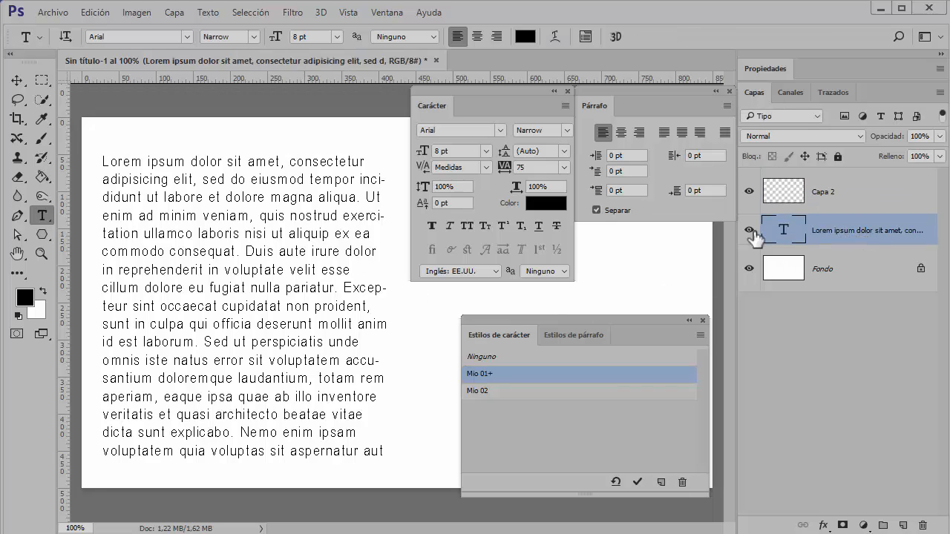
left_click(17, 81)
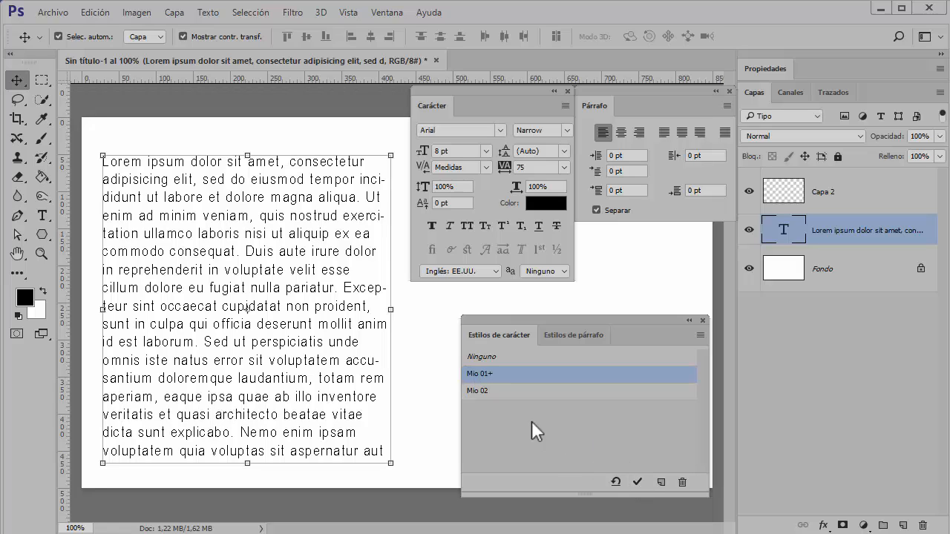
left_click(637, 484)
key("ctrl+z")
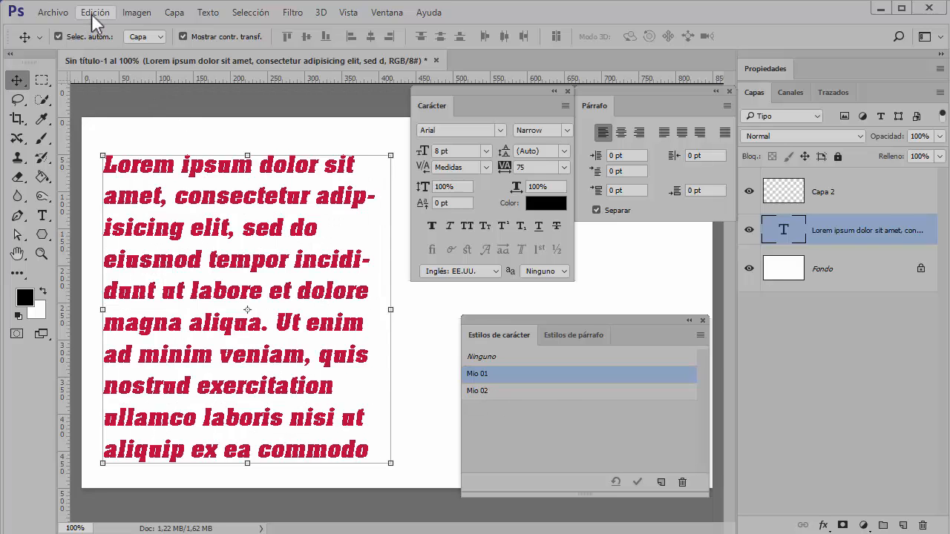
key("ctrl+z")
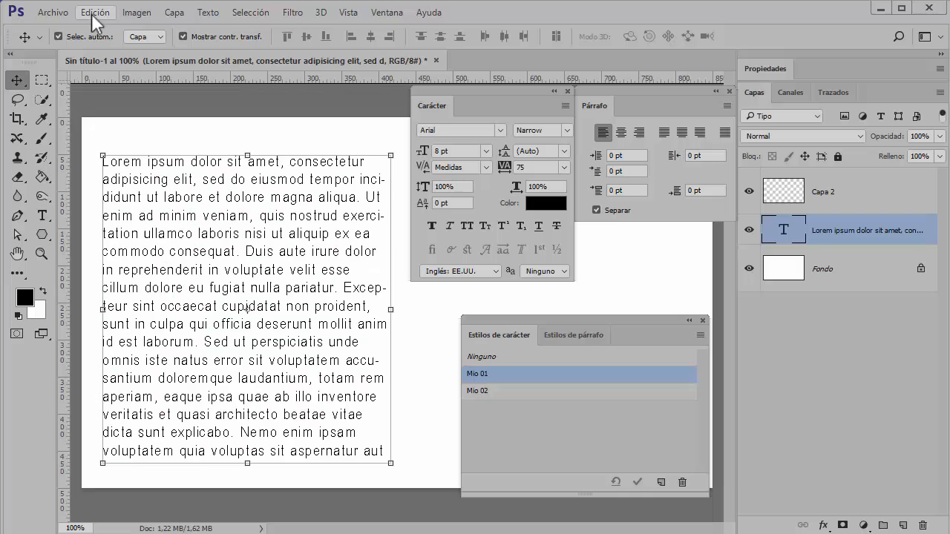
Step: Apply the Mio 02 character style to the Lorem Ipsum layer, switching briefly to Mio 01 and back to Mio 02
left_click(480, 394)
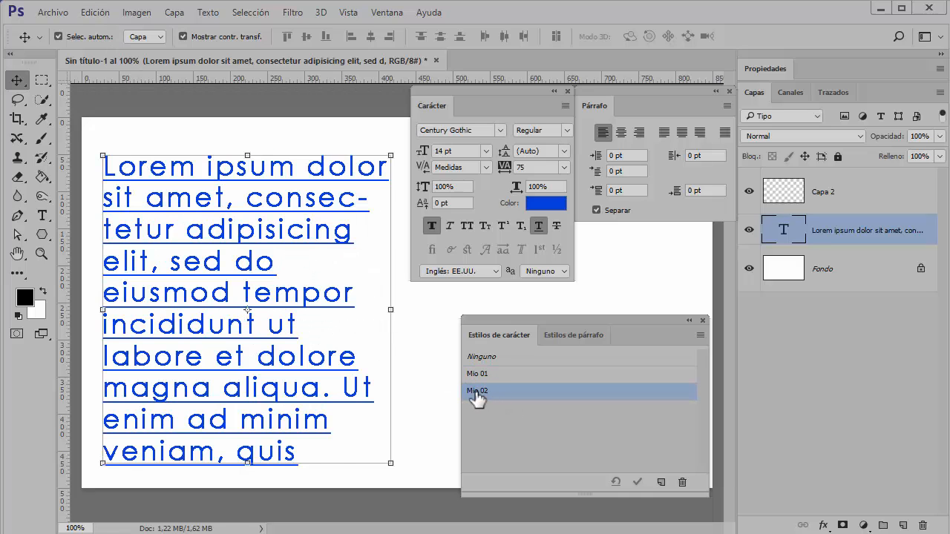
left_click(475, 374)
left_click(481, 391)
Step: Widen the Lorem Ipsum text box to about 460 px and move it slightly up on the canvas
left_click(42, 215)
left_click(306, 287)
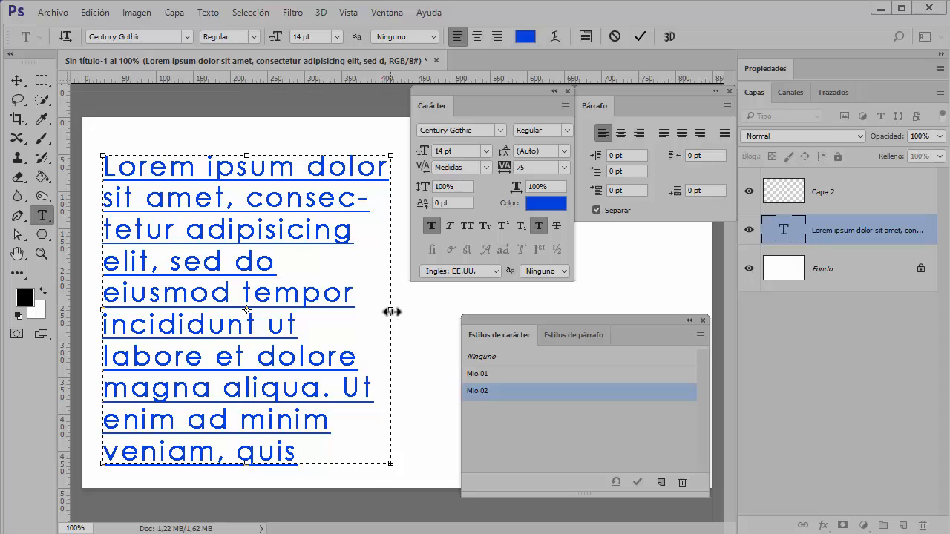
left_click_drag(391, 311, 443, 312)
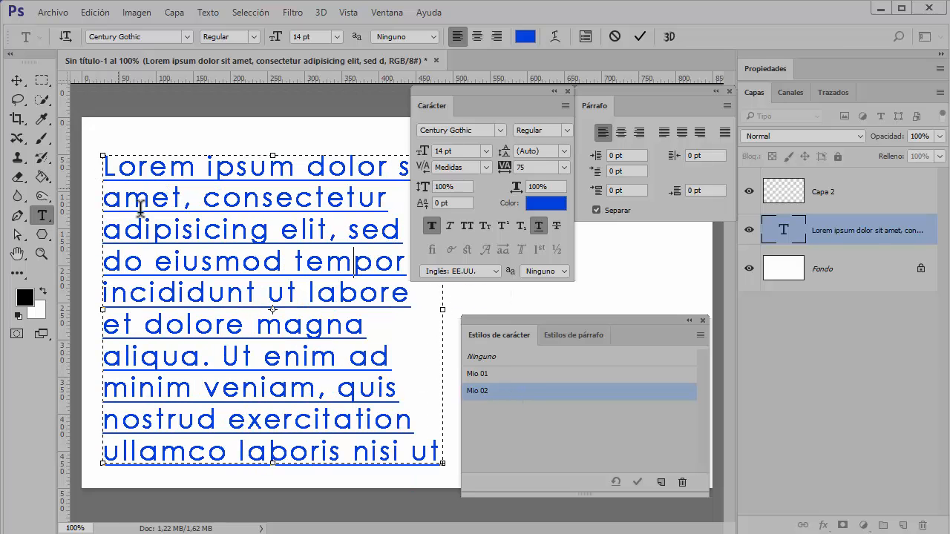
left_click(17, 81)
left_click_drag(215, 268, 212, 244)
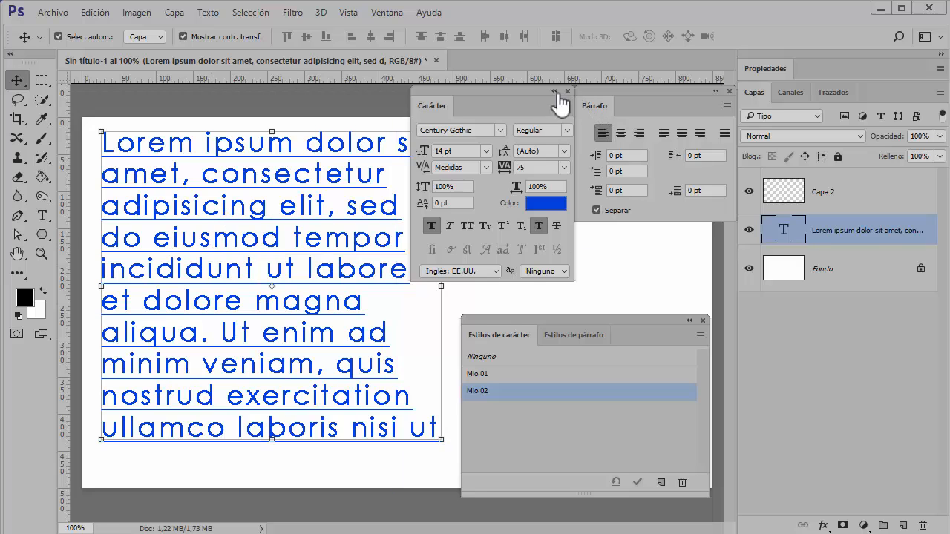
Step: Dock the floating Character, Paragraph and text style panels above the Properties and Layers panels
left_click_drag(508, 90, 835, 51)
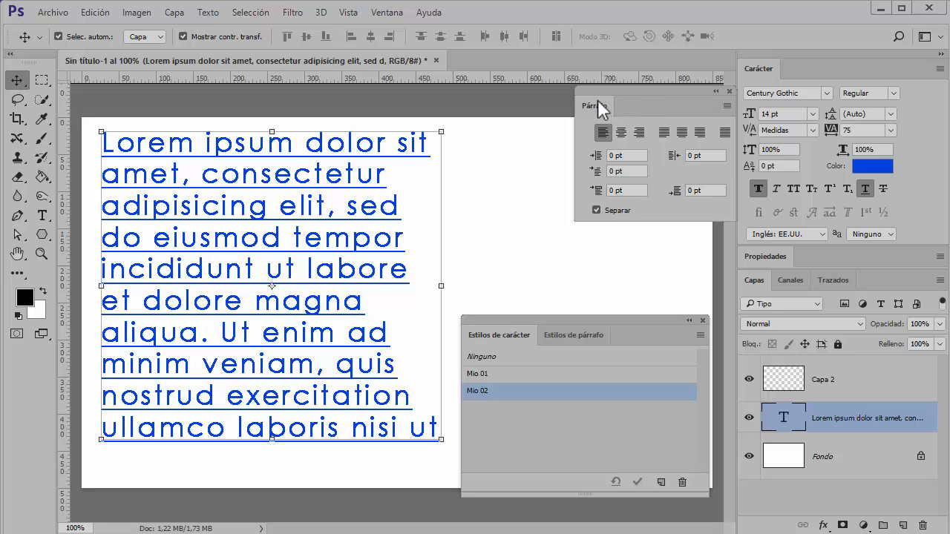
left_click_drag(597, 106, 802, 71)
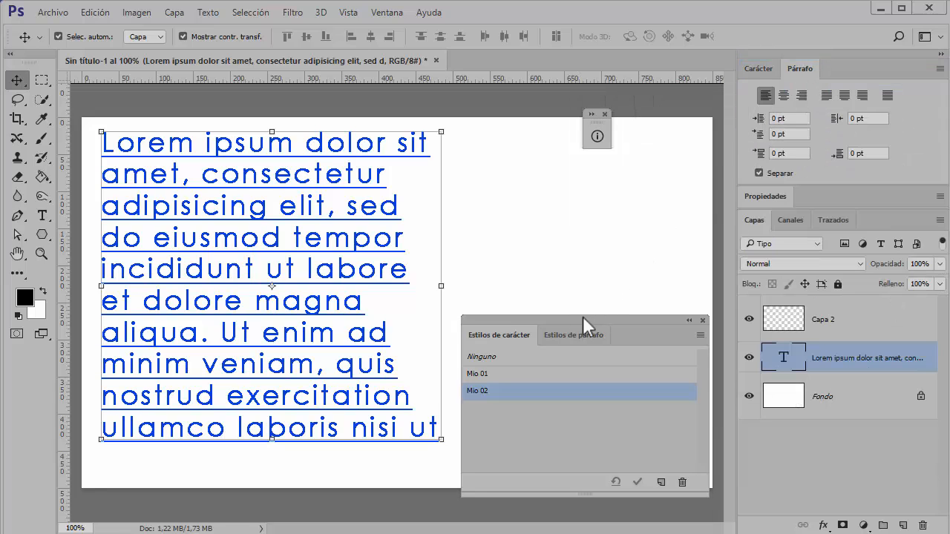
left_click_drag(582, 316, 850, 57)
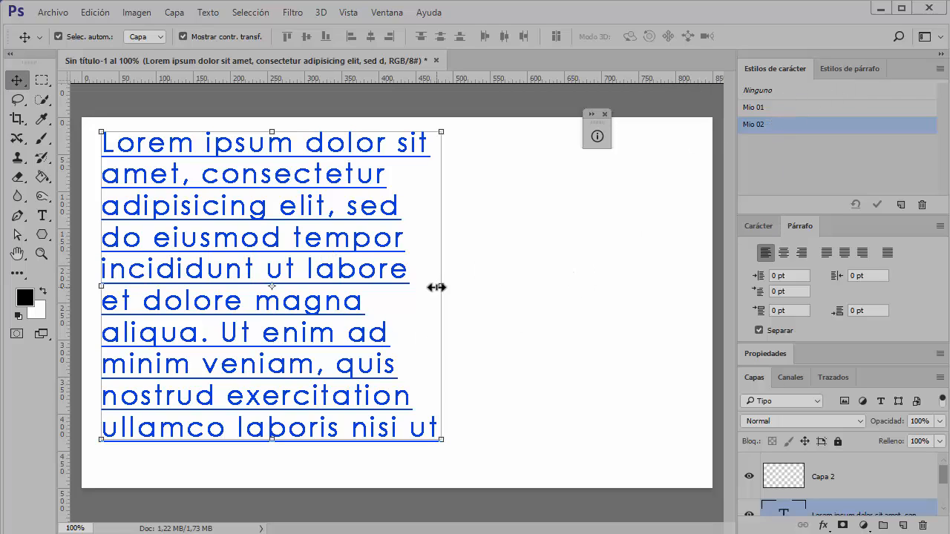
Step: Draw a second text box about 240 by 415 px beside the paragraph, set it to 6 pt, and fill it with Lorem Ipsum
left_click(44, 220)
left_click_drag(494, 152, 670, 456)
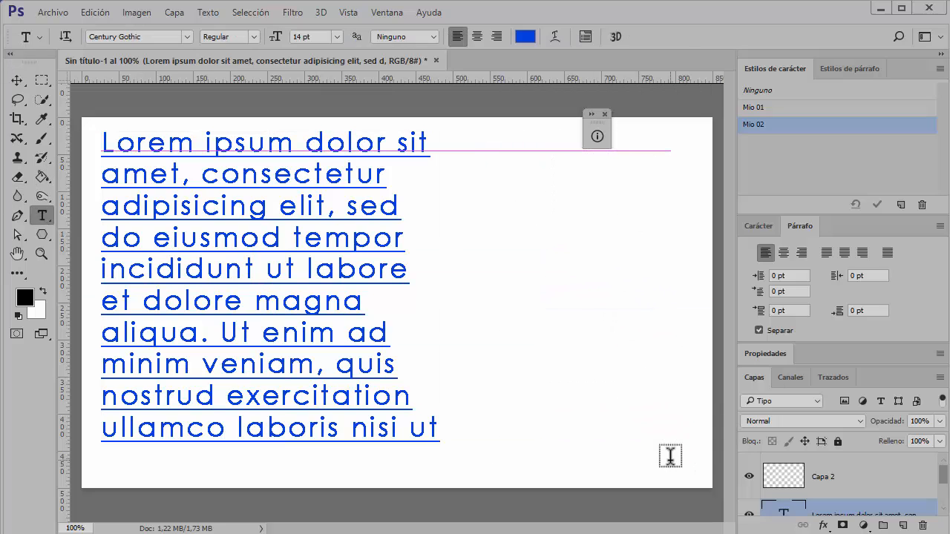
left_click(337, 37)
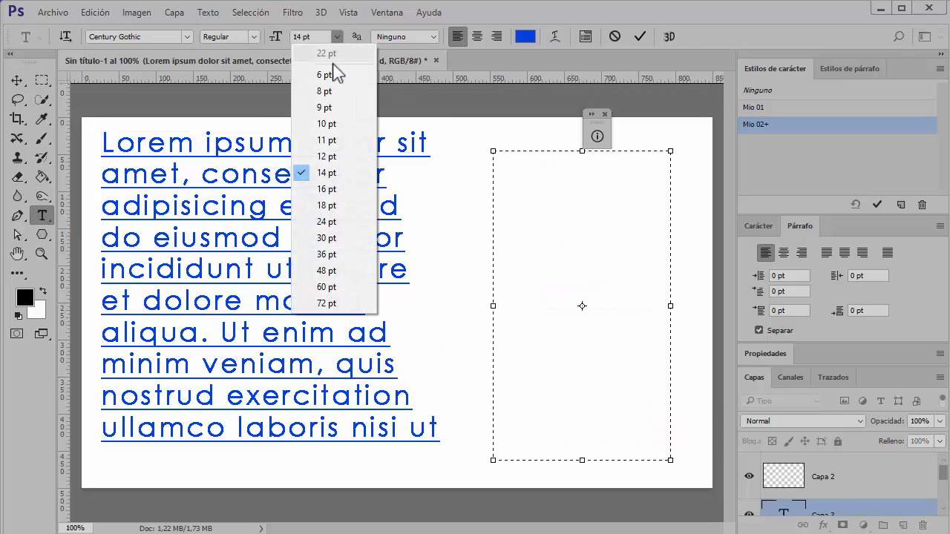
left_click(326, 75)
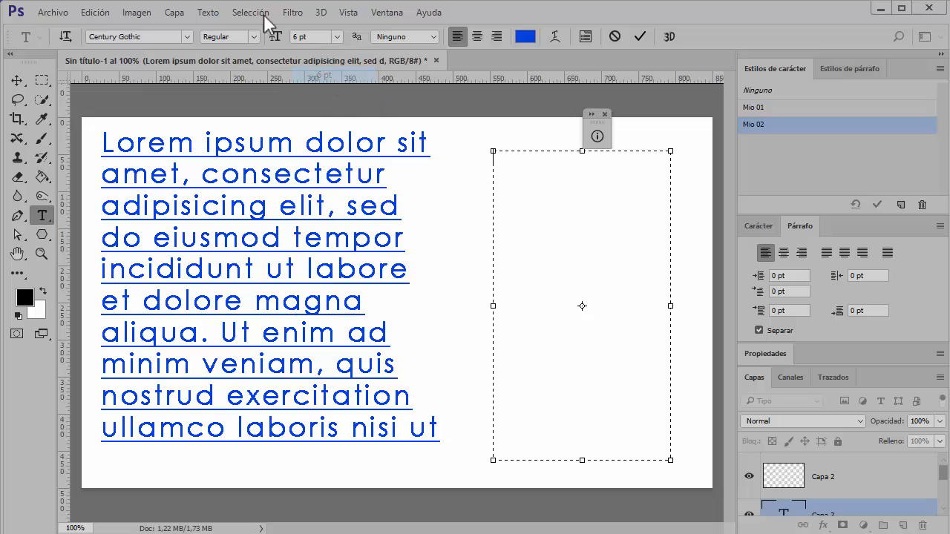
left_click(208, 12)
left_click(256, 337)
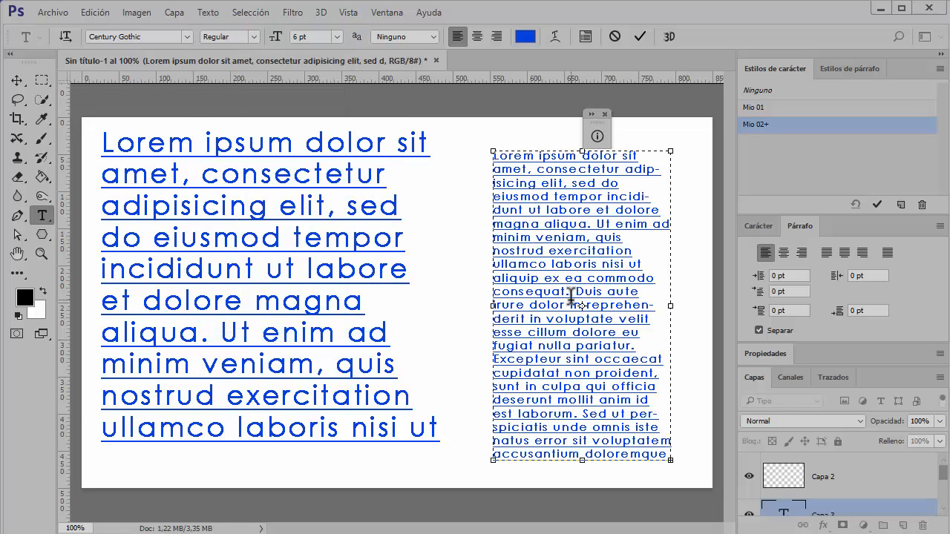
Step: Recolour all the text in the narrow Lorem Ipsum box, trying dark grey #46484d before settling on black, and commit it
key("ctrl+a")
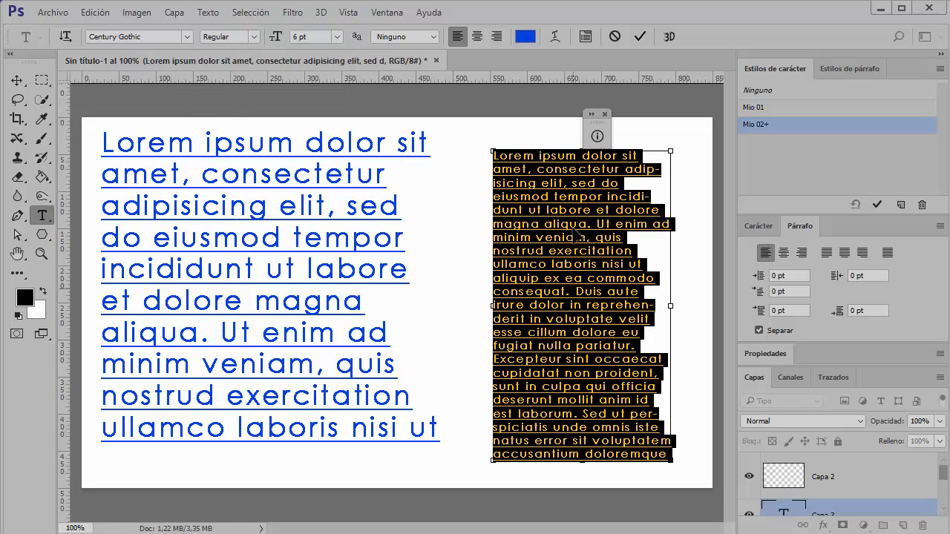
left_click(523, 37)
left_click_drag(583, 215, 483, 318)
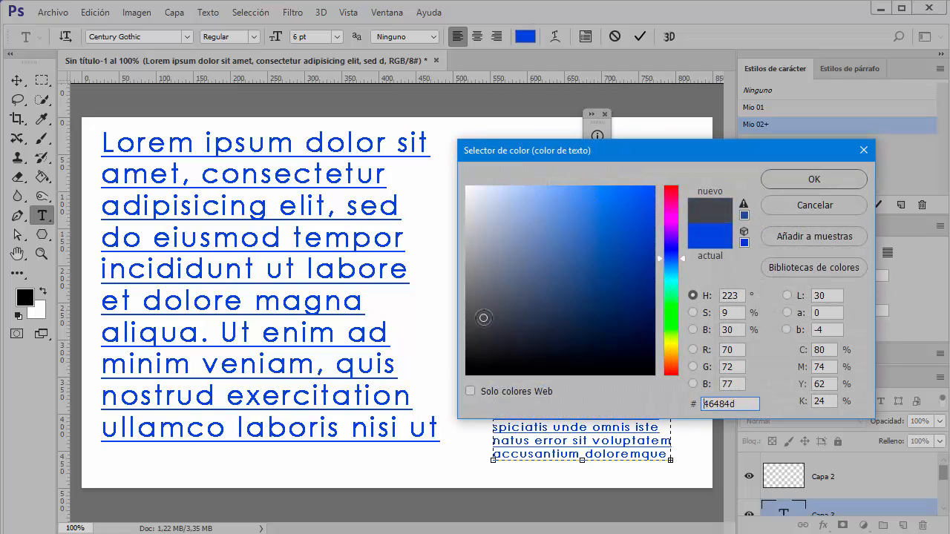
left_click(806, 179)
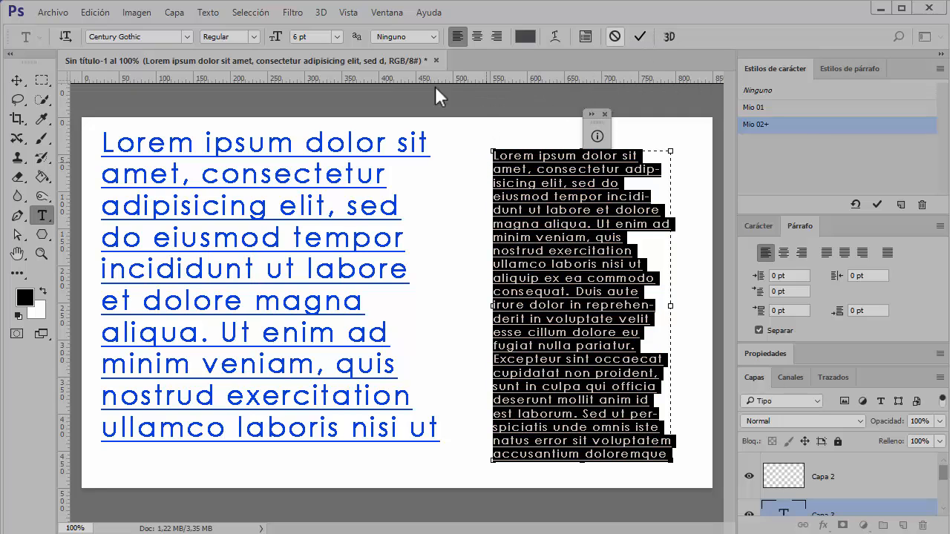
left_click(524, 36)
left_click(653, 198)
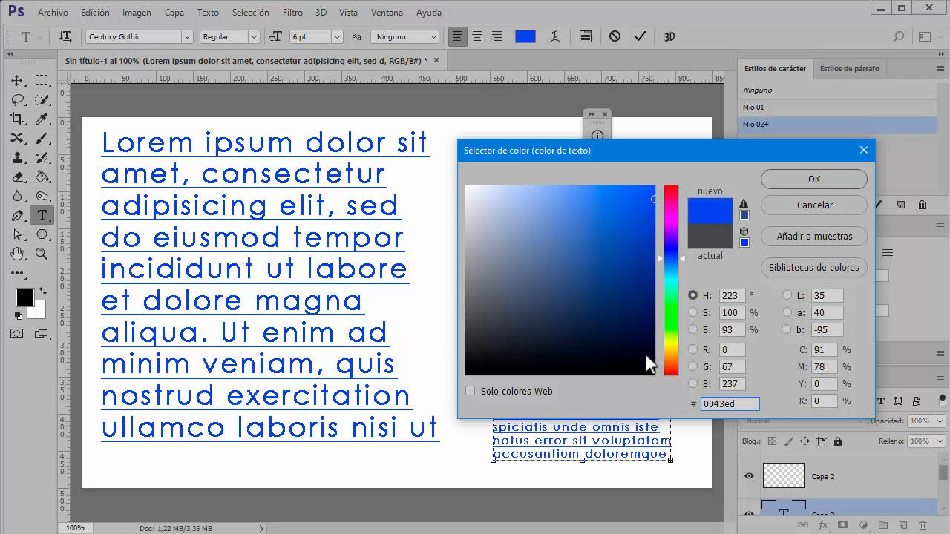
left_click(621, 374)
left_click(774, 178)
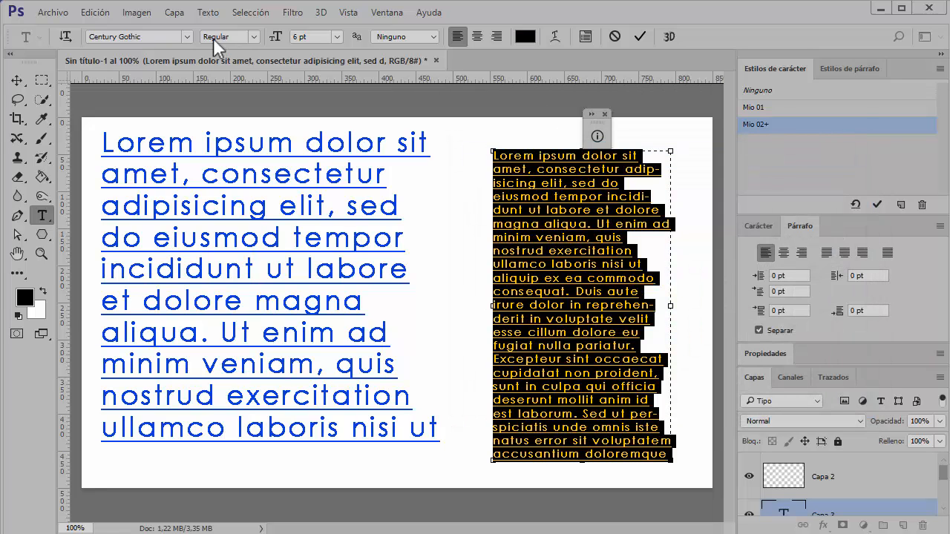
left_click(638, 35)
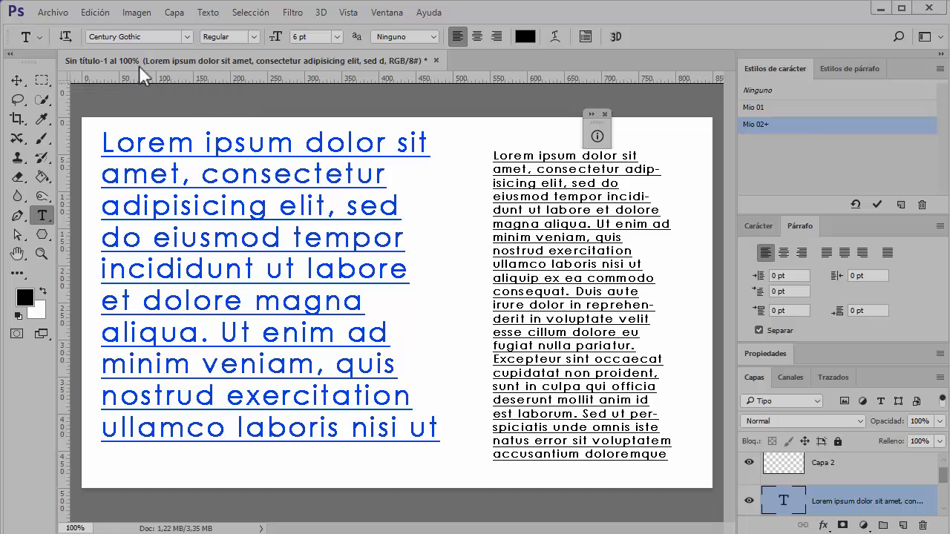
Step: Apply the Mio 01 character style to the narrow Lorem Ipsum layer and switch it to Mio 02
left_click(17, 80)
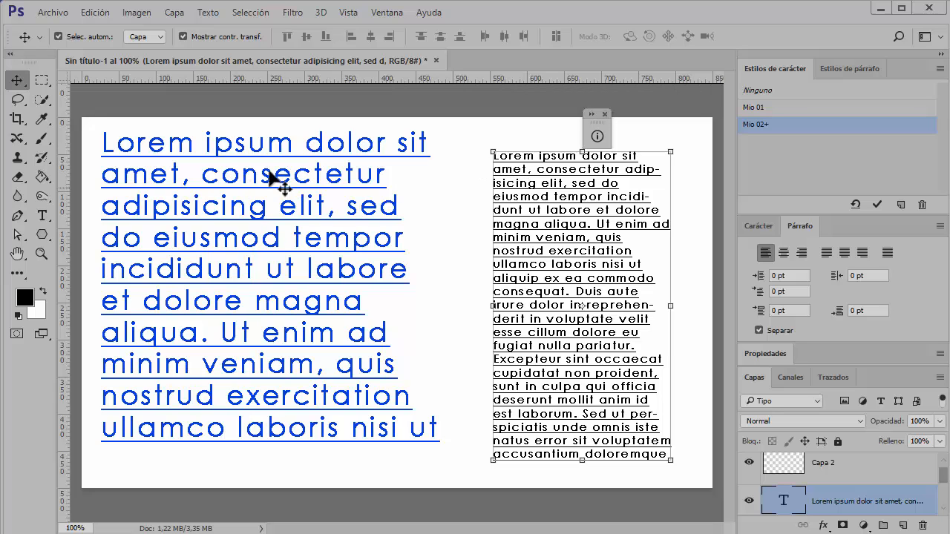
left_click(758, 110)
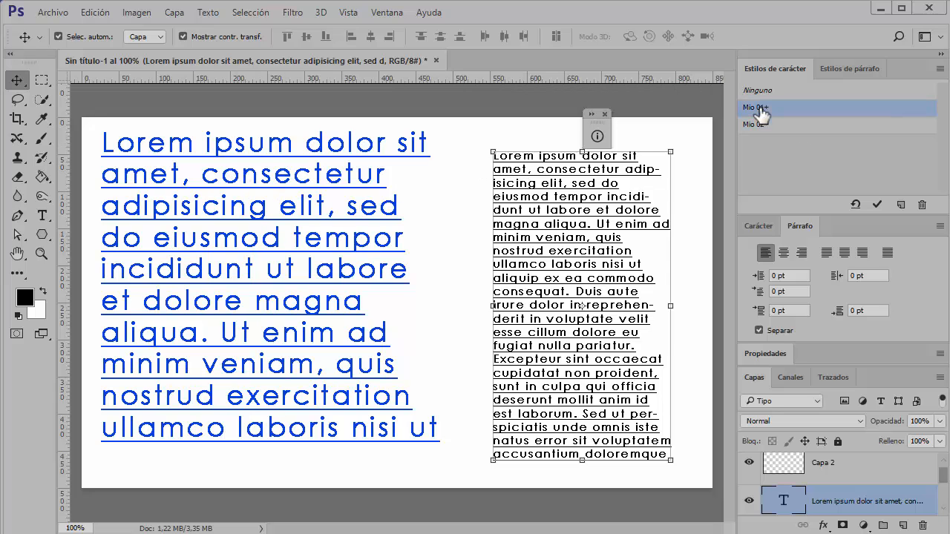
left_click(752, 126)
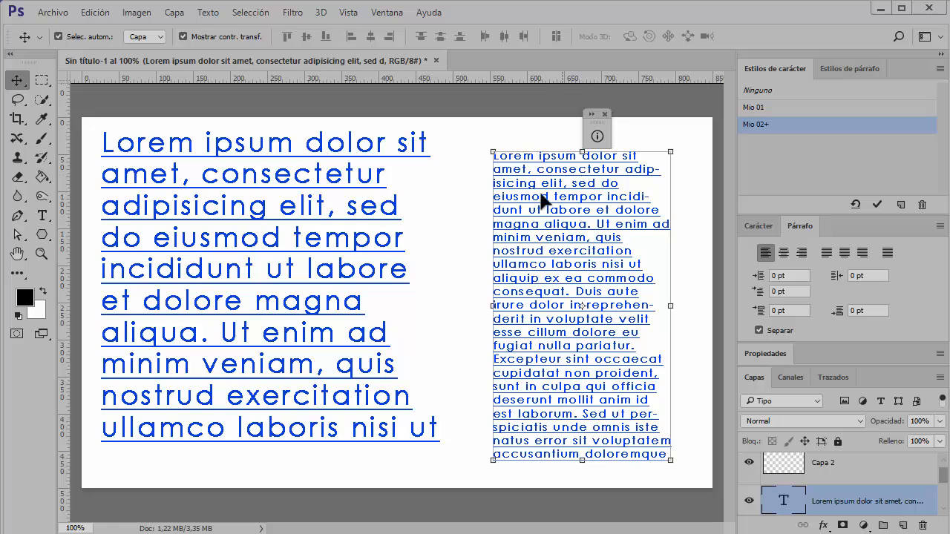
Step: Compare the character styles assigned to the two Lorem Ipsum text boxes, ending on the large one with the Type tool active
left_click(327, 196)
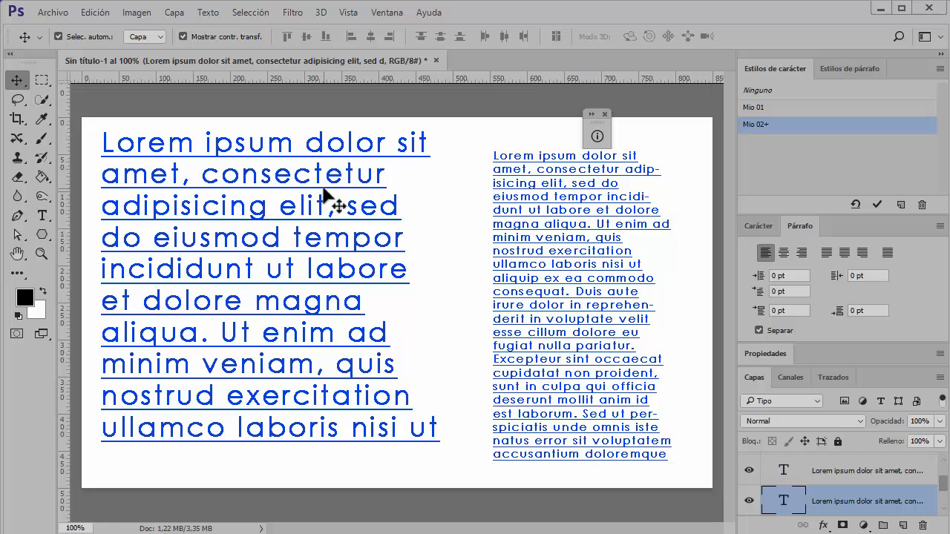
left_click(578, 181)
left_click(300, 186)
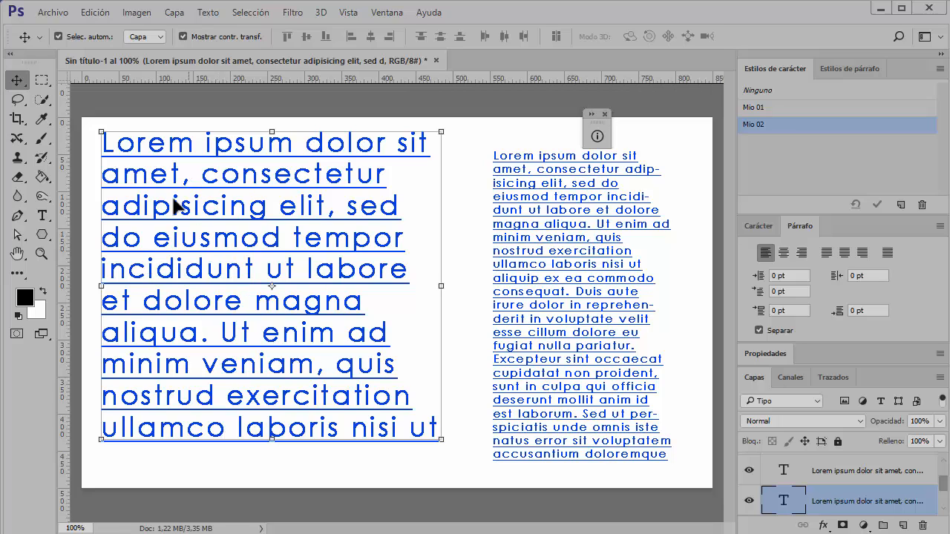
left_click(42, 215)
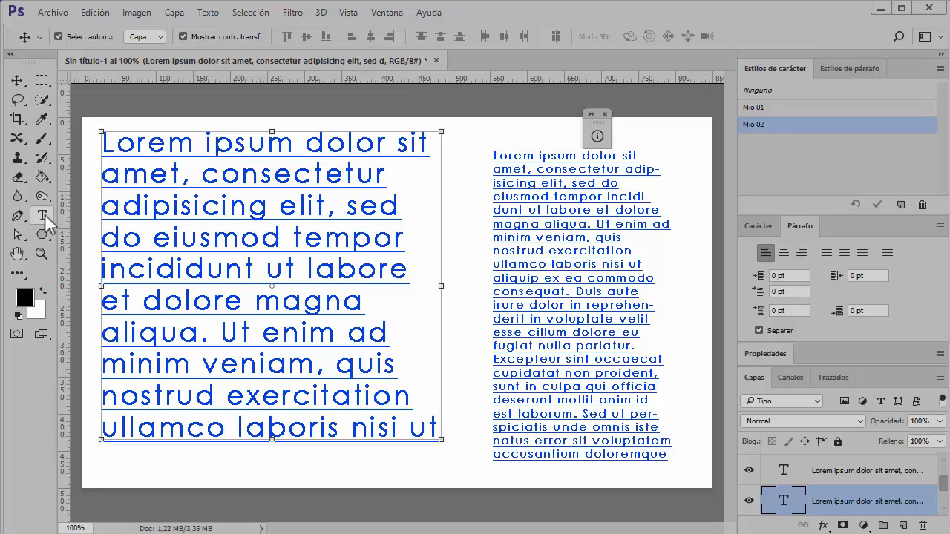
Step: Set all the text in the large Lorem Ipsum box to 10 pt Italic and redefine the Mio 02 character style from it
left_click(183, 206)
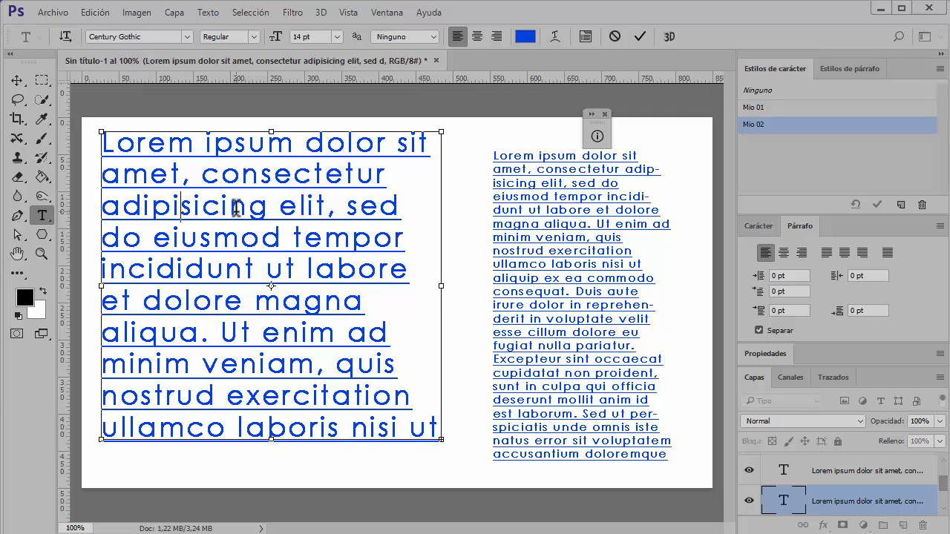
key("ctrl+a")
left_click(336, 39)
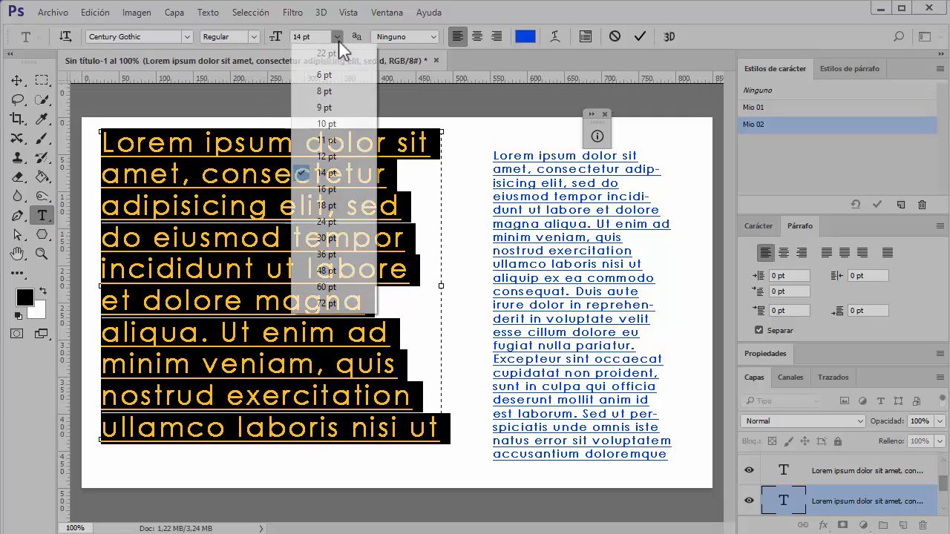
left_click(329, 125)
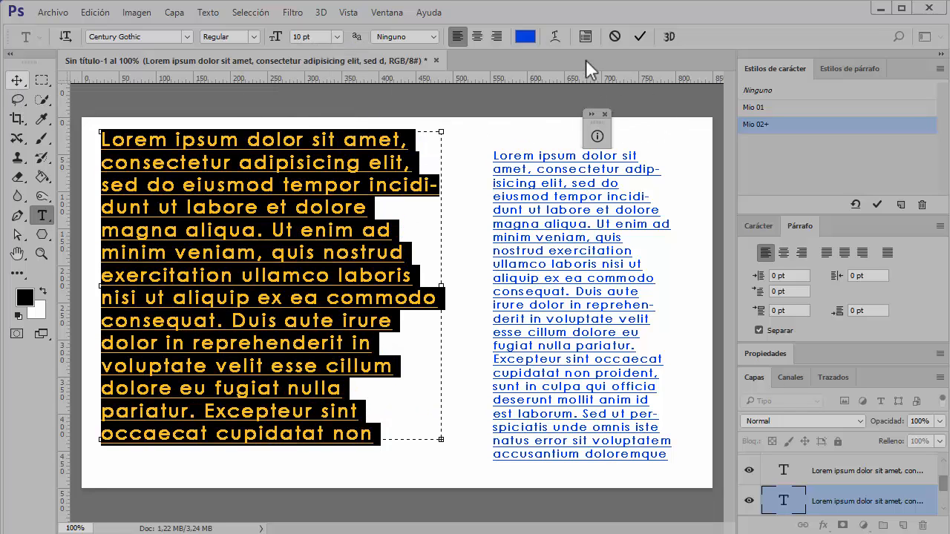
left_click(253, 37)
left_click(251, 60)
left_click(643, 38)
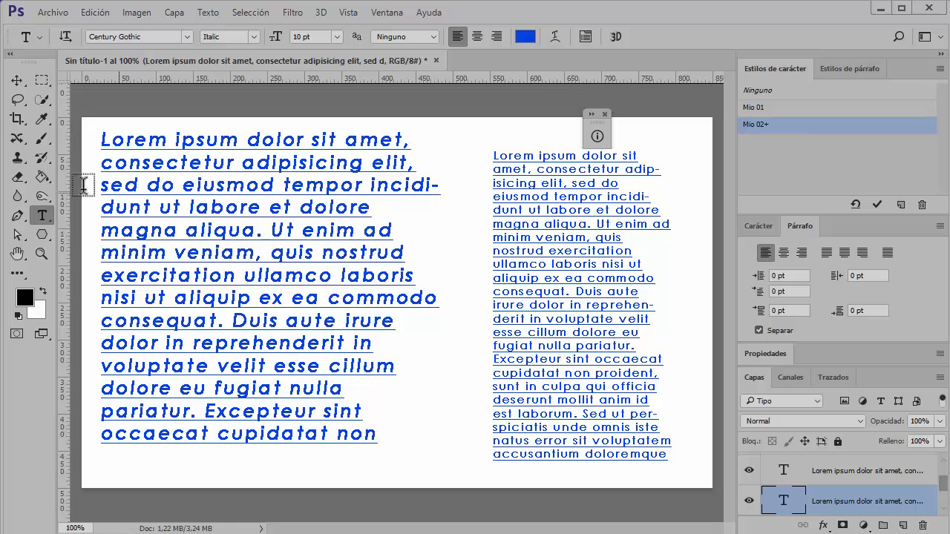
left_click(223, 178)
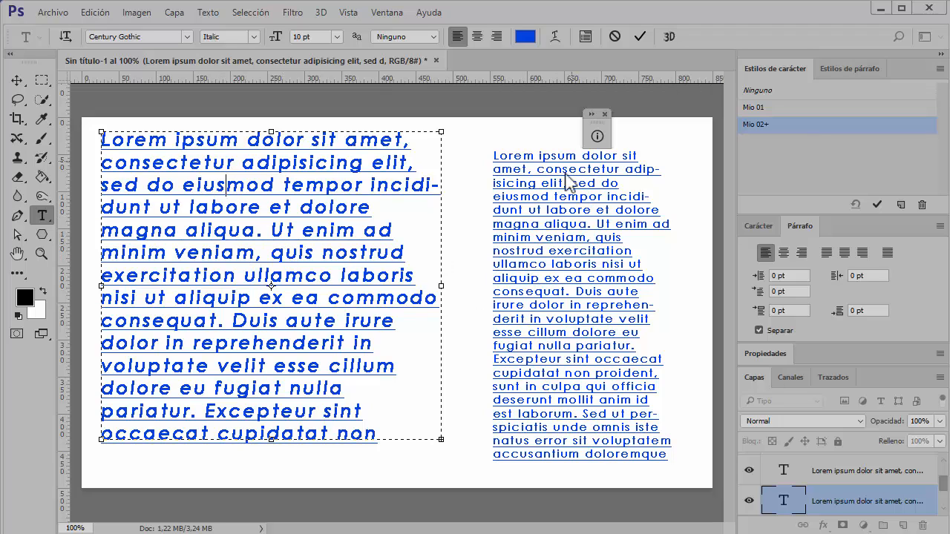
left_click(876, 204)
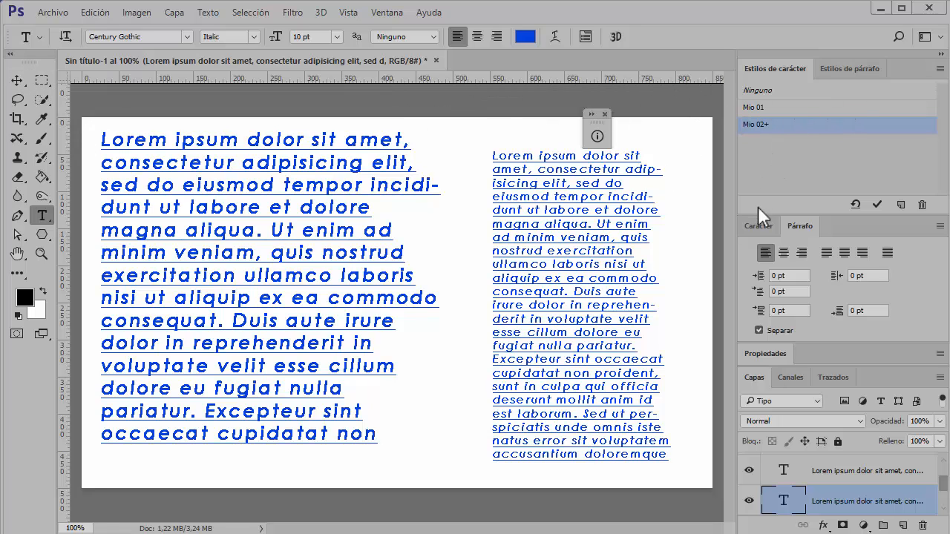
Step: Delete the narrow Lorem Ipsum text box, review the character, paragraph and paragraph style settings, and delete the large text box
left_click(556, 261)
key("Delete")
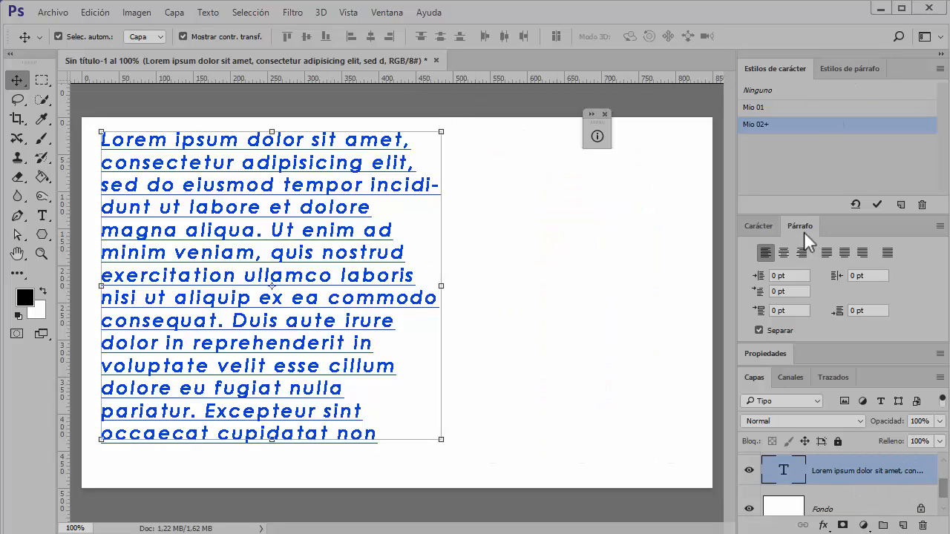
left_click(756, 226)
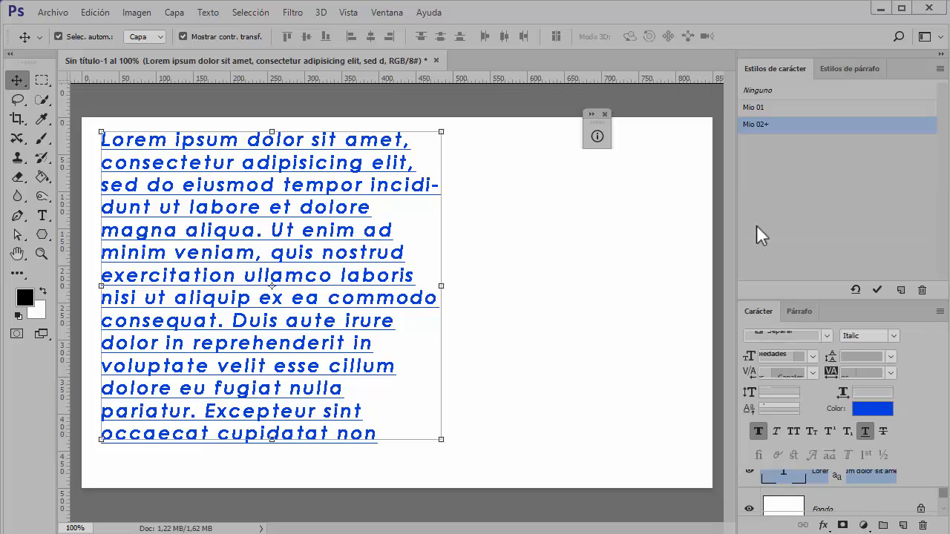
left_click(792, 310)
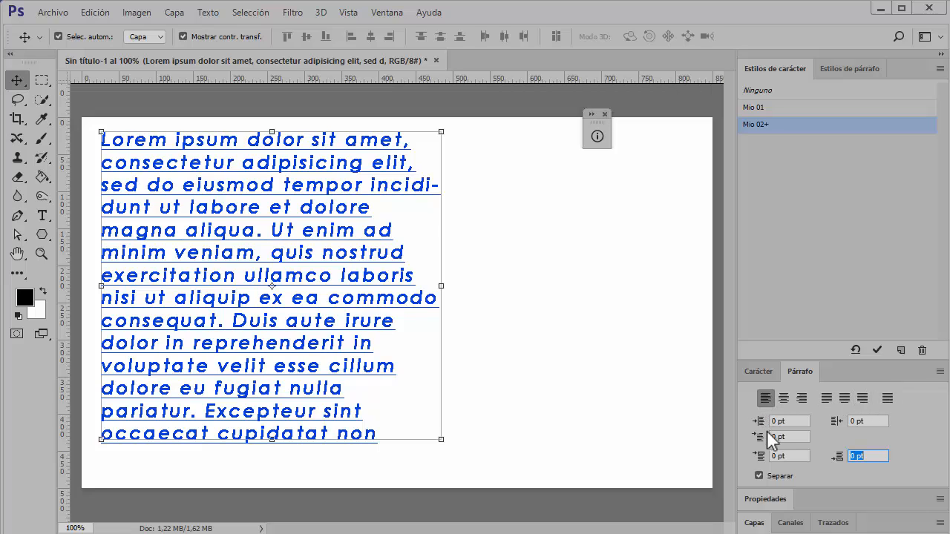
left_click(840, 69)
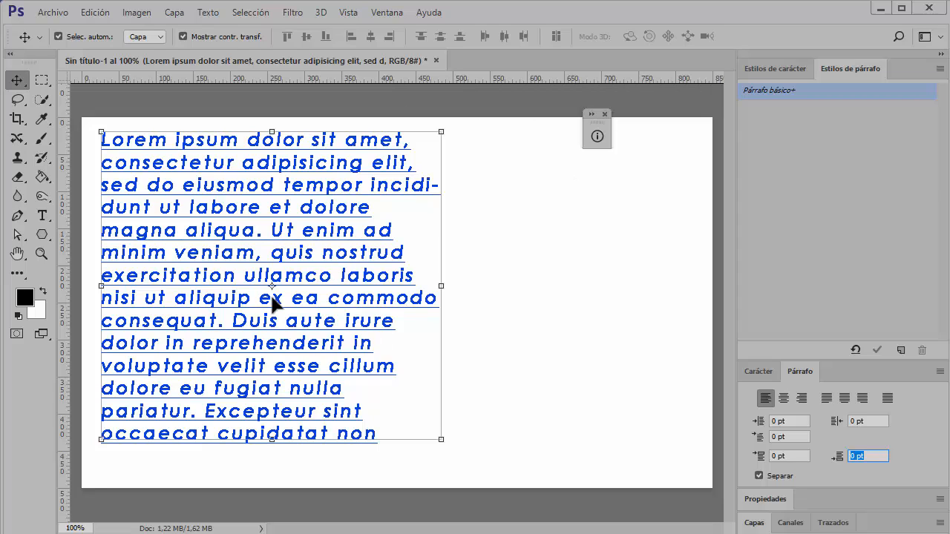
left_click(586, 263)
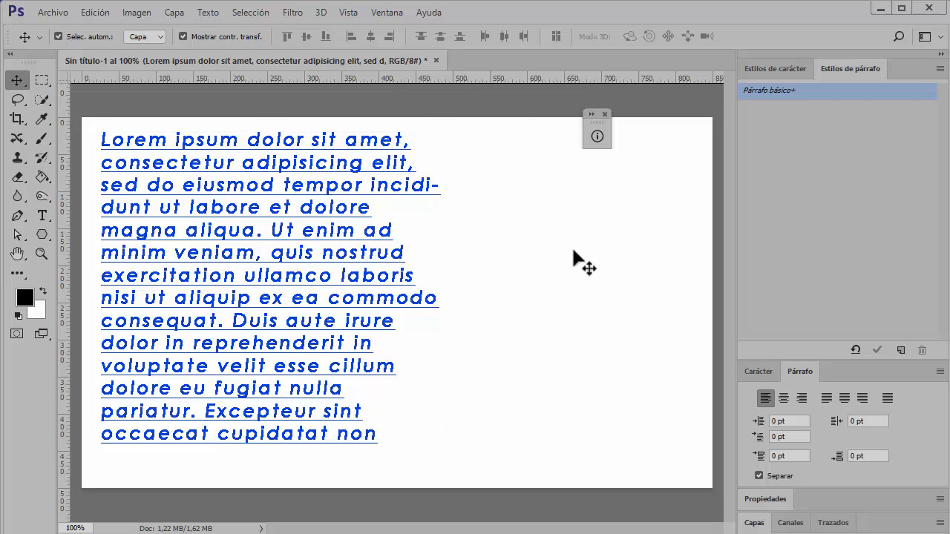
left_click(315, 182)
key("Delete")
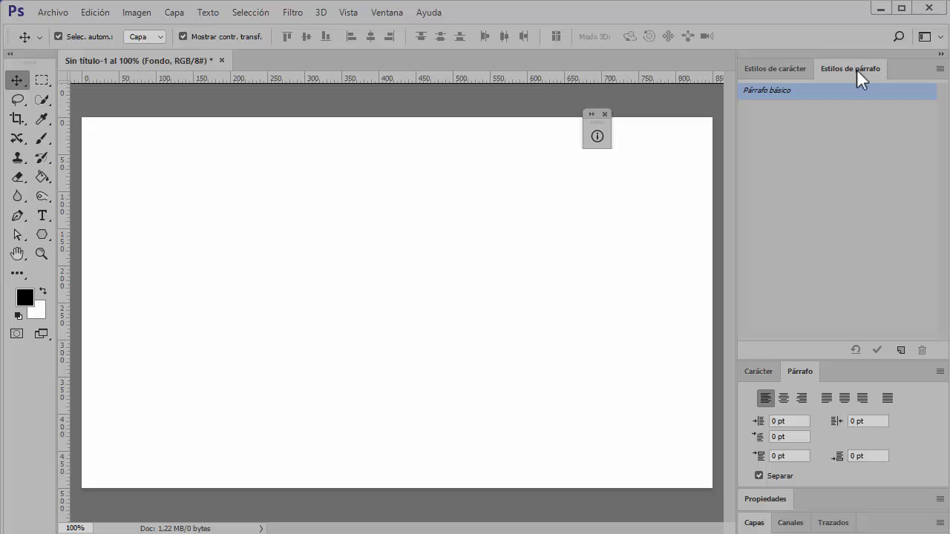
Step: Detach and close the paragraph styles and character styles panels, close the floating info panel, and show the character settings
left_click_drag(856, 69, 474, 161)
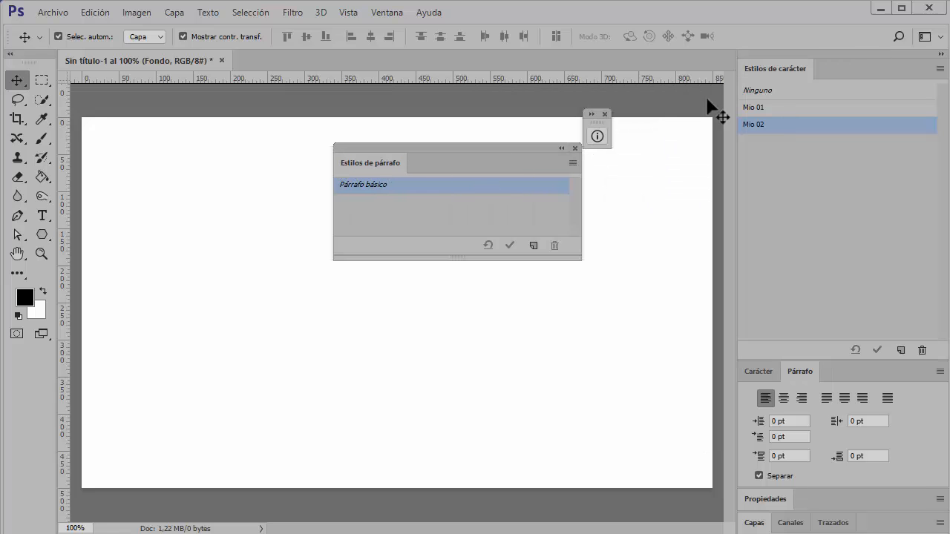
left_click_drag(778, 69, 354, 185)
left_click(490, 169)
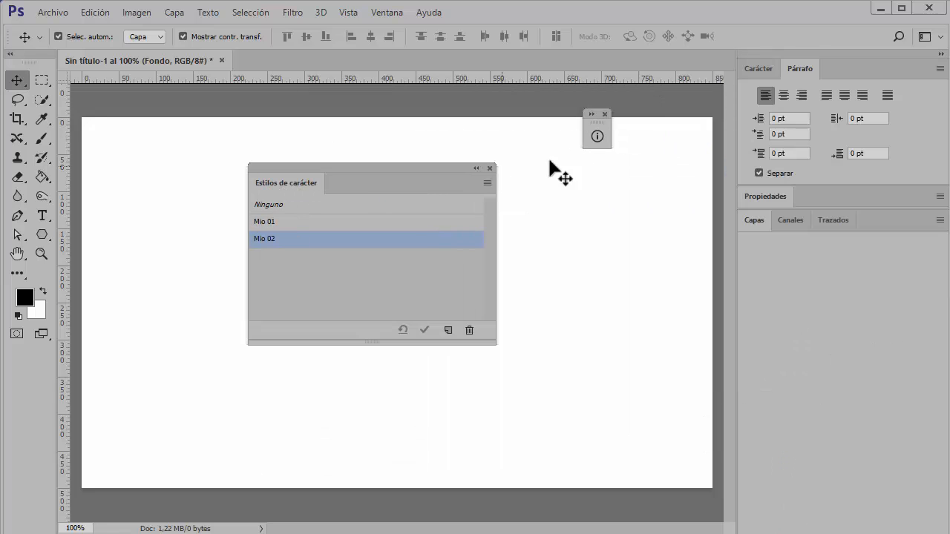
left_click(605, 114)
left_click(753, 68)
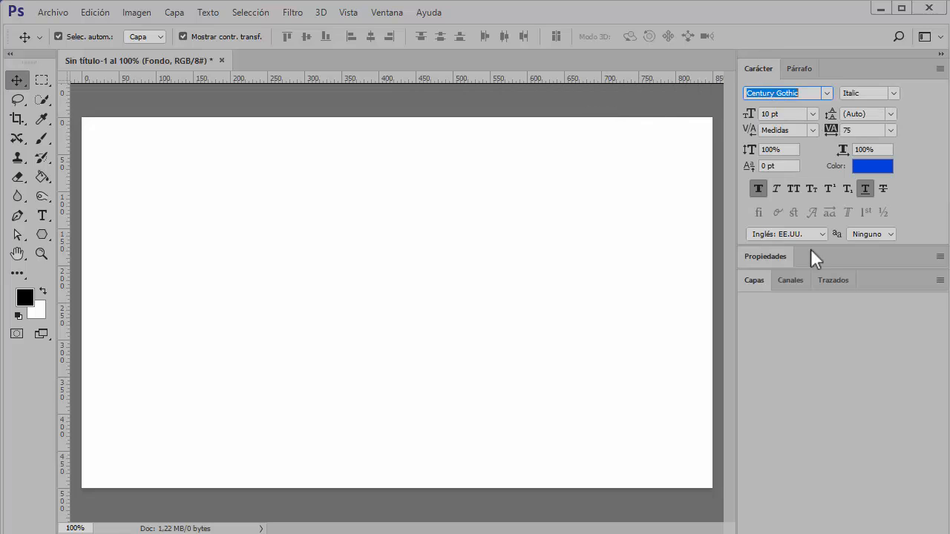
Step: Open the photo 02.jpg from folder 01 and convert its Fondo background into the regular layer Capa 0
left_click(52, 12)
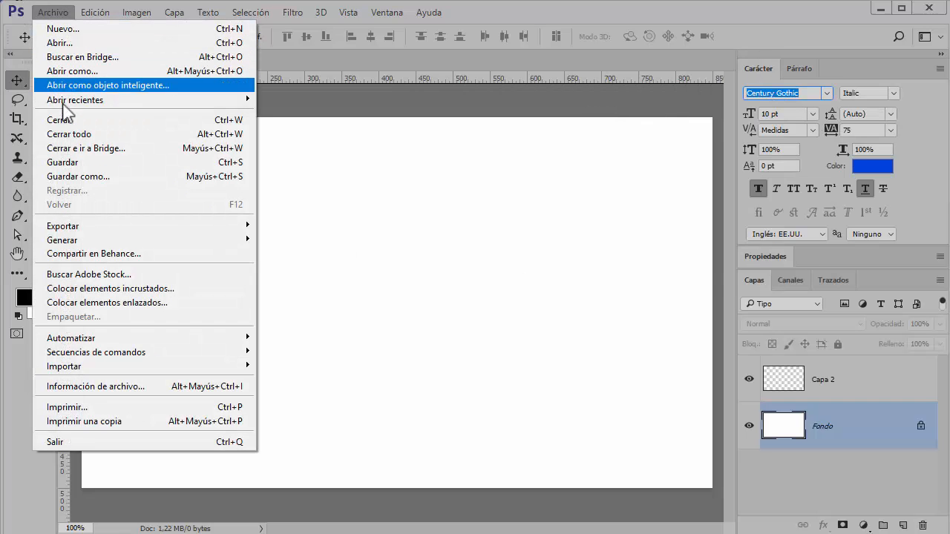
left_click(97, 43)
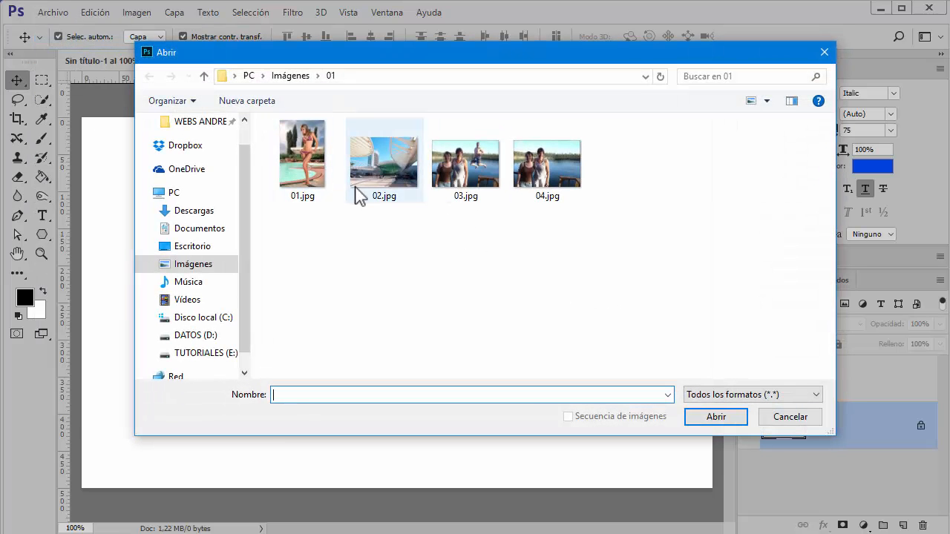
left_click(397, 180)
left_click(715, 416)
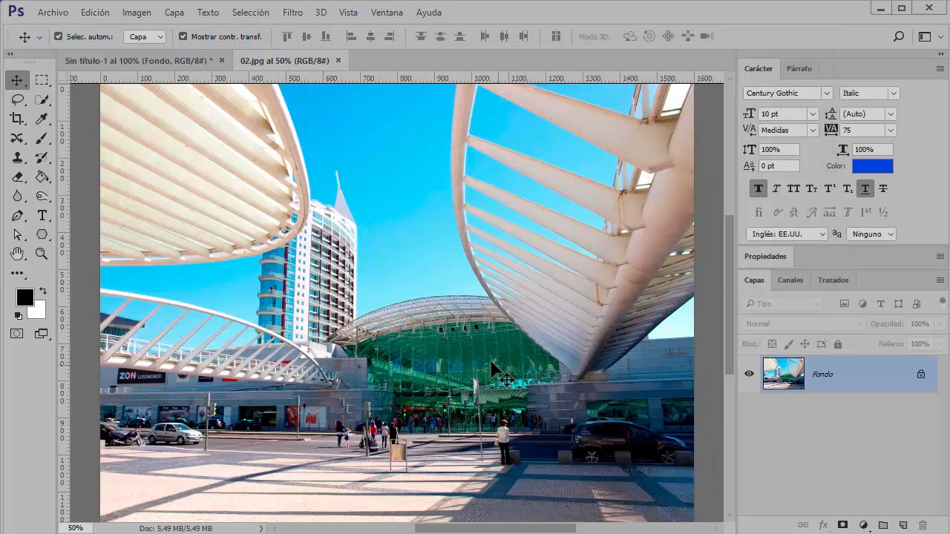
double_click(864, 380)
left_click(808, 277)
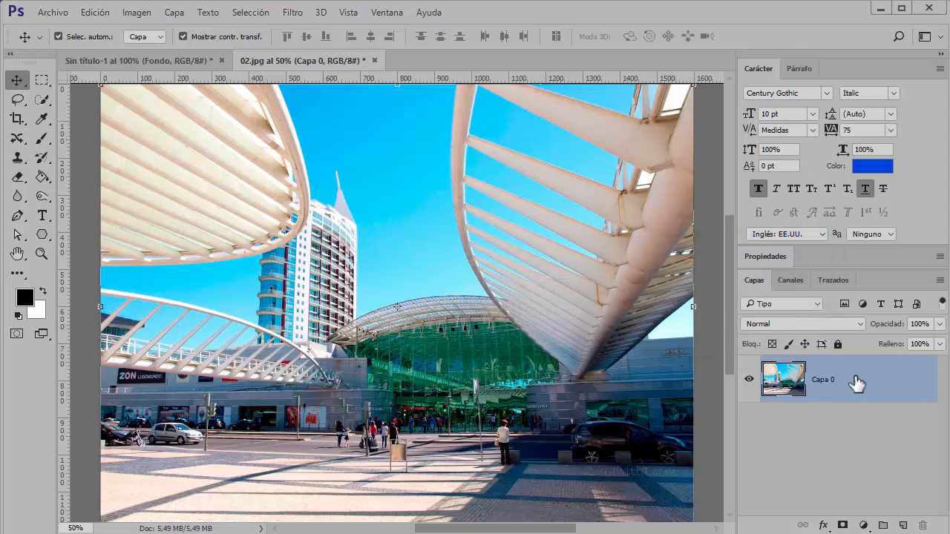
Step: Add a text box about 1100 by 240 px across the photo's upper part, containing PARAISO TERRENAL at 72 pt
left_click(42, 215)
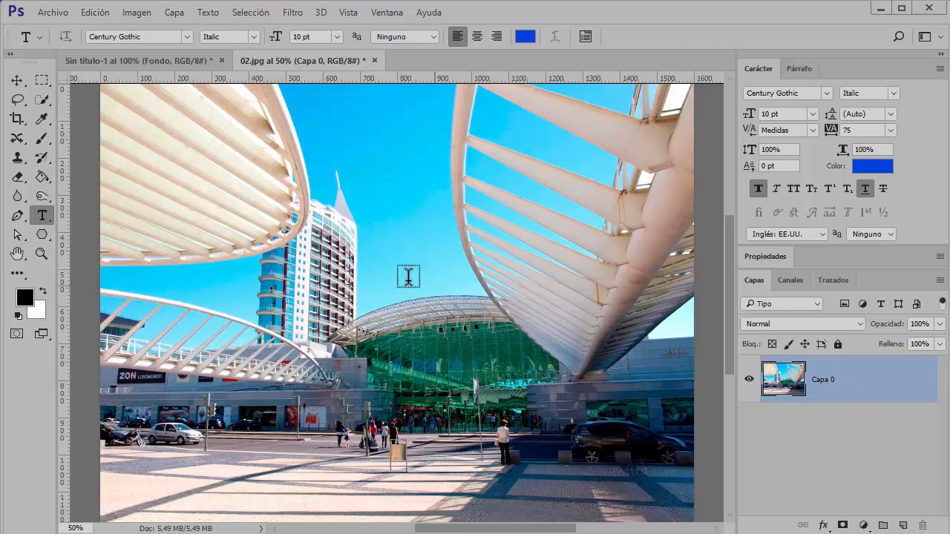
left_click_drag(241, 161, 648, 250)
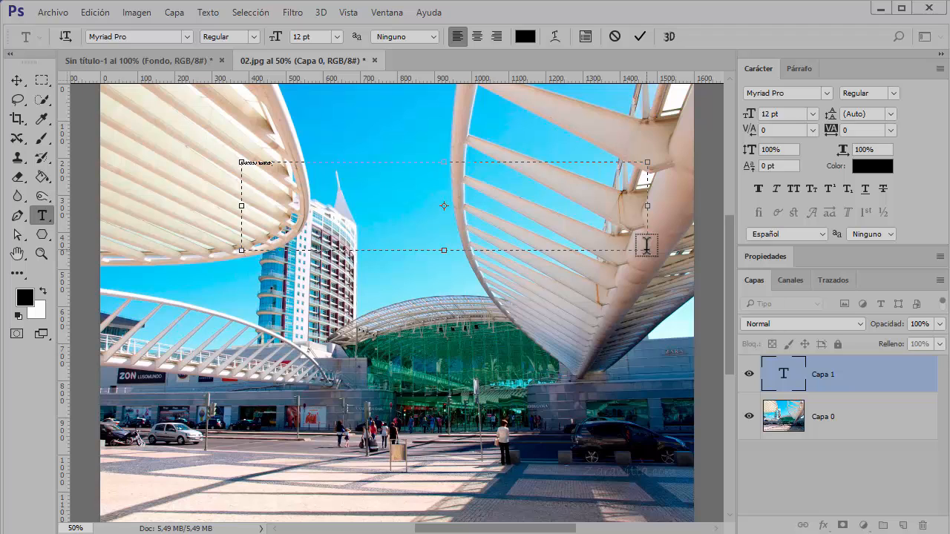
left_click(637, 34)
left_click(262, 162)
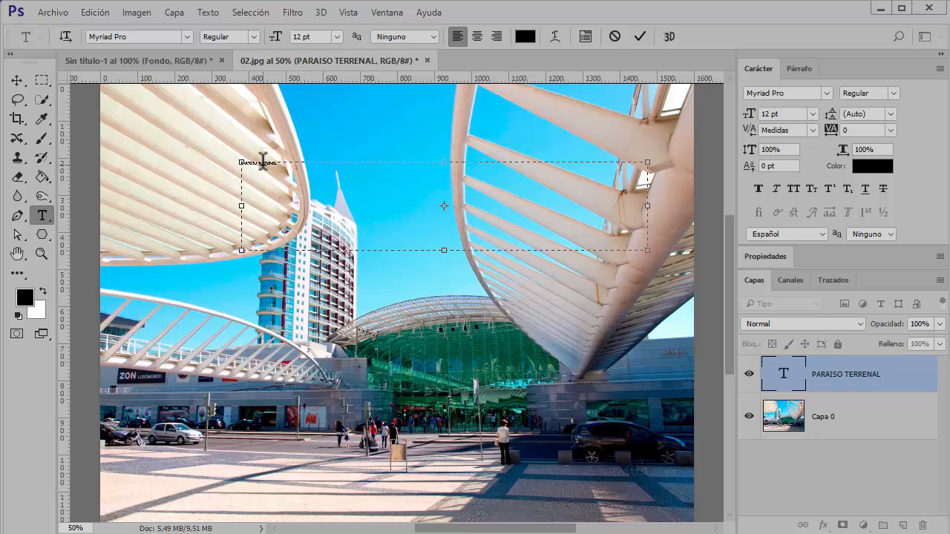
key("ctrl+a")
left_click(339, 40)
left_click(333, 303)
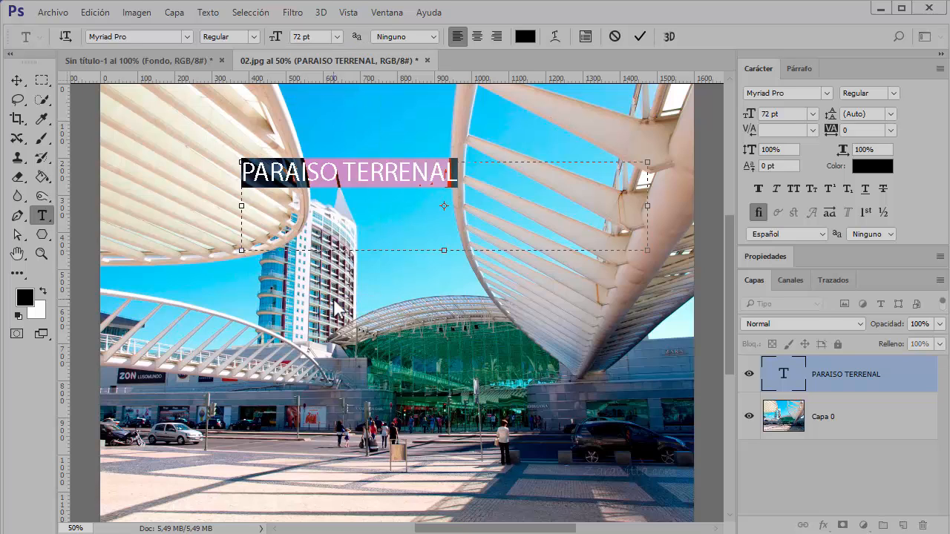
left_click(17, 79)
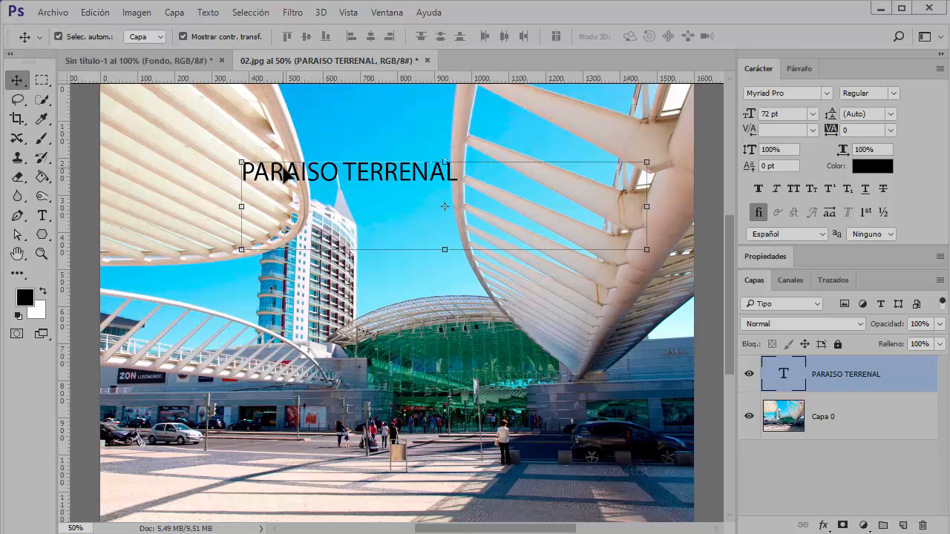
Step: Set the font of the whole PARAISO TERRENAL title to Aachen Bold and its size to 150 pt
left_click(42, 215)
left_click(313, 174)
key("ctrl+a")
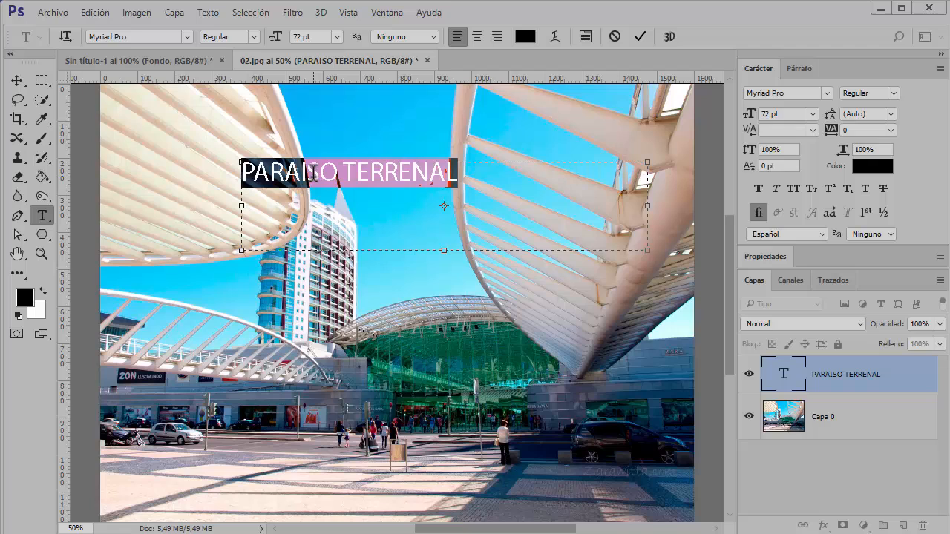
left_click(185, 36)
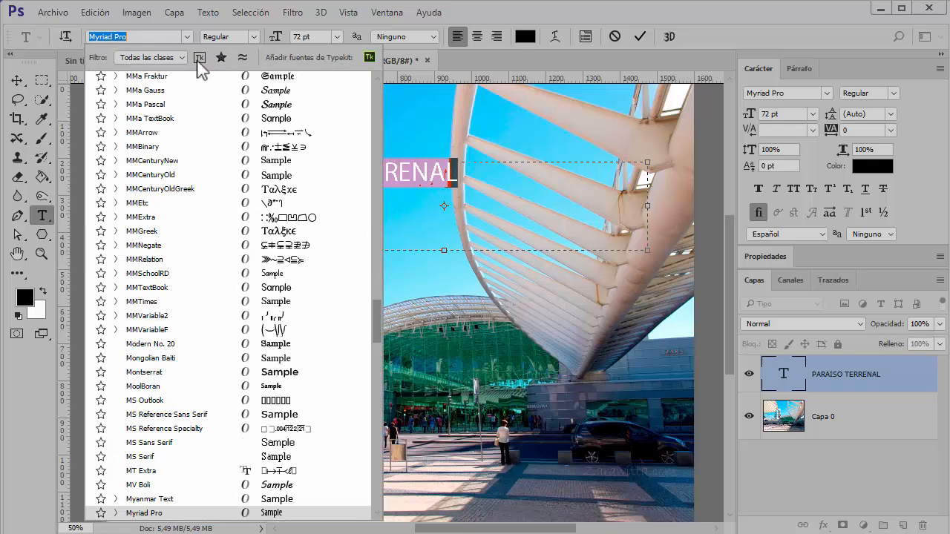
scroll(376, 290, "up", 5)
left_click_drag(376, 283, 369, 86)
left_click(250, 112)
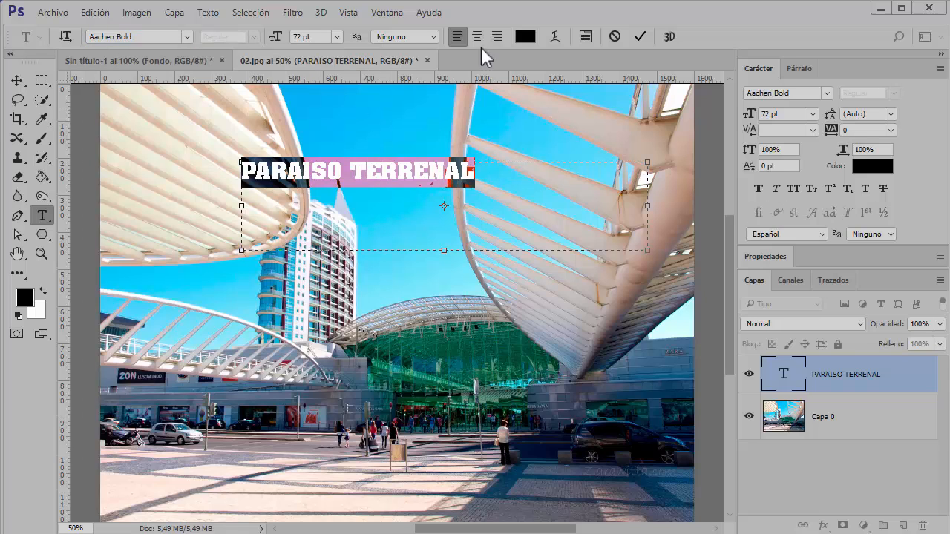
type("150")
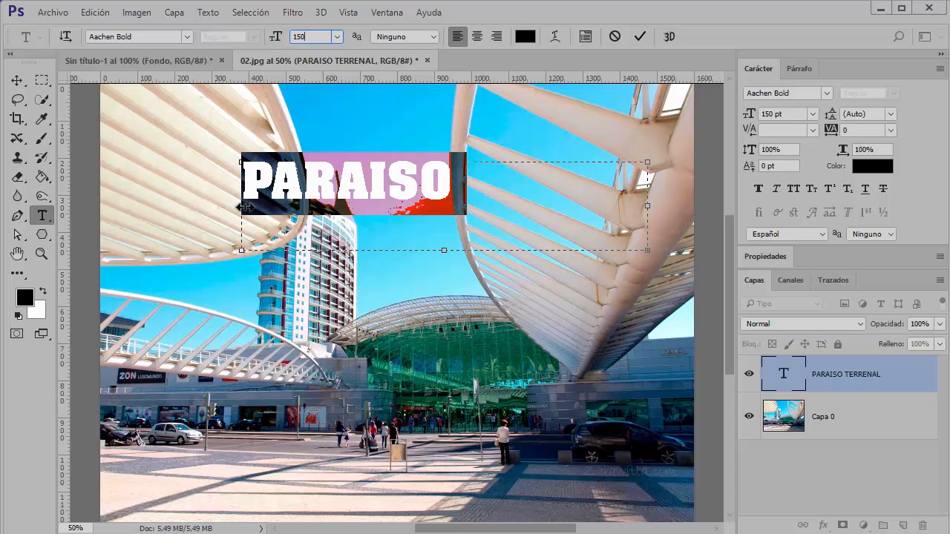
Step: Widen the title's text box leftward so it fits on one line, and move it about 70 px right and 100 px down
left_click_drag(241, 206, 120, 206)
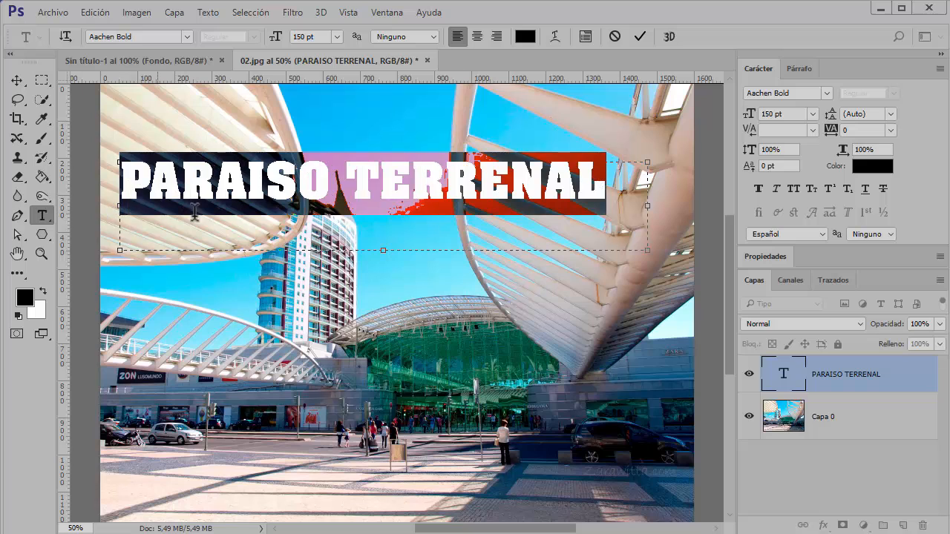
left_click(643, 40)
left_click(17, 79)
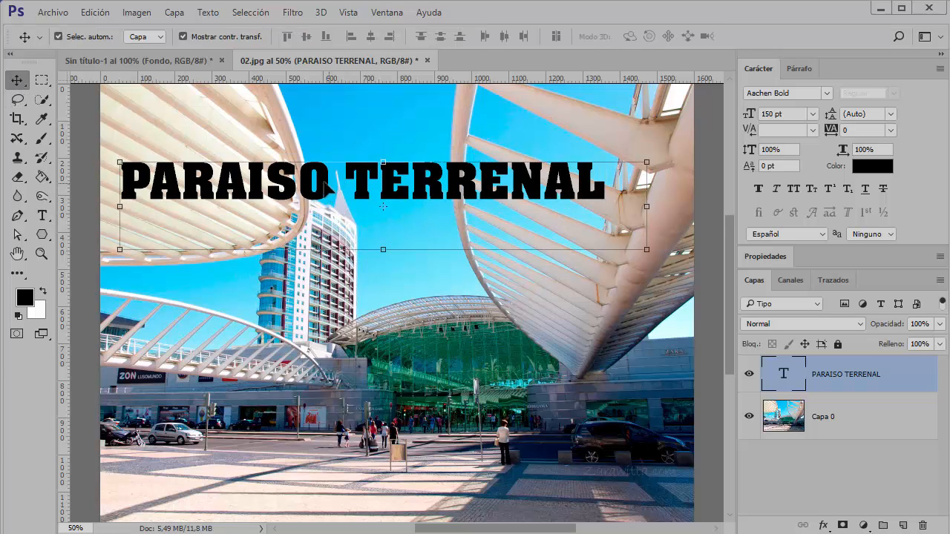
left_click_drag(326, 189, 352, 227)
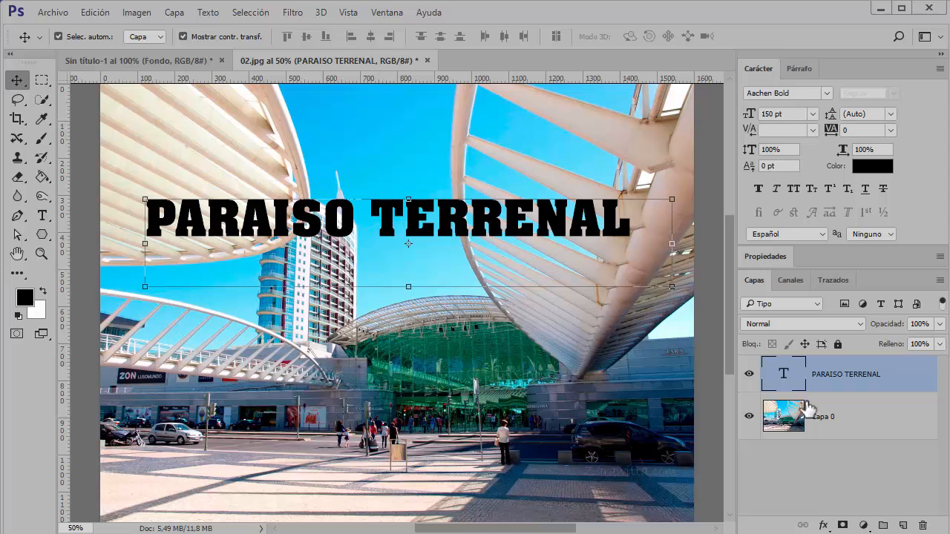
Step: Move the PARAISO TERRENAL text layer below the photo layer Capa 0 and back above it
left_click_drag(891, 384, 863, 441)
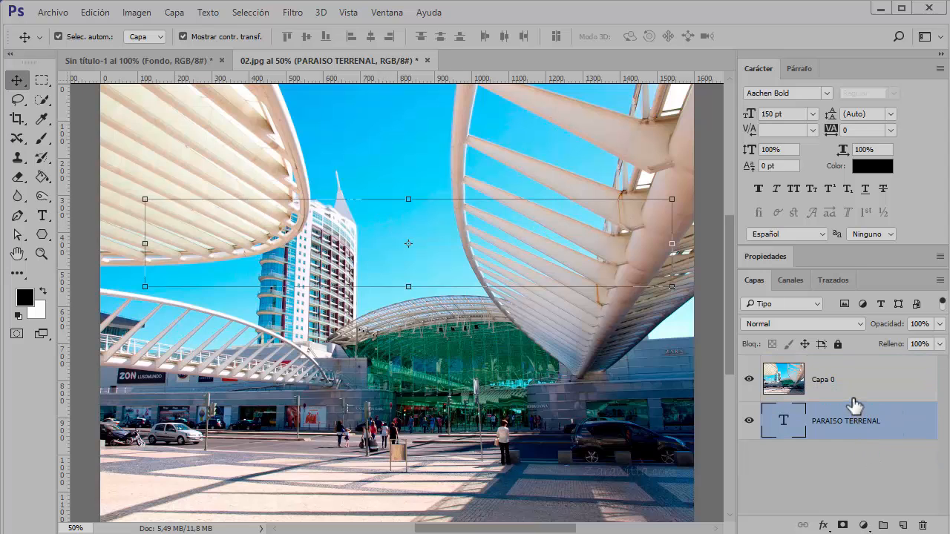
left_click(871, 459)
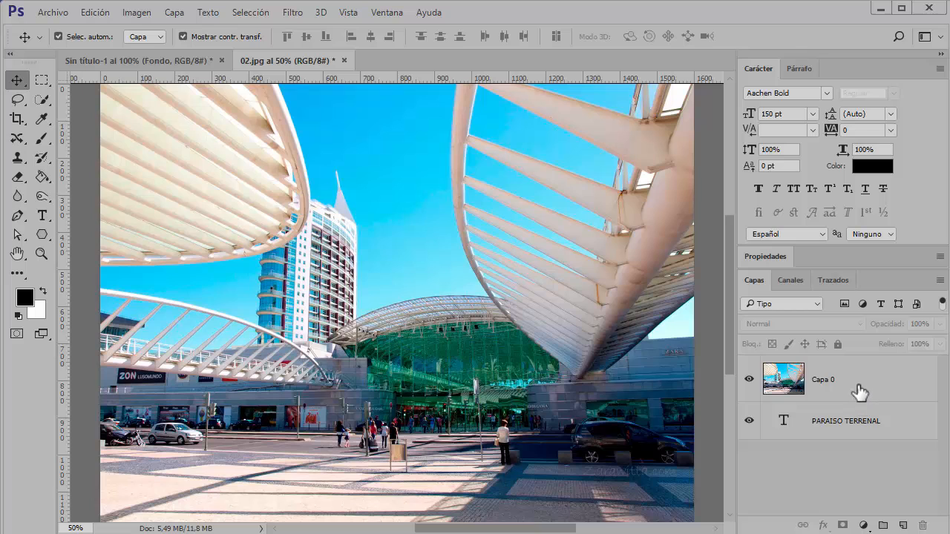
left_click(858, 397)
left_click(850, 414)
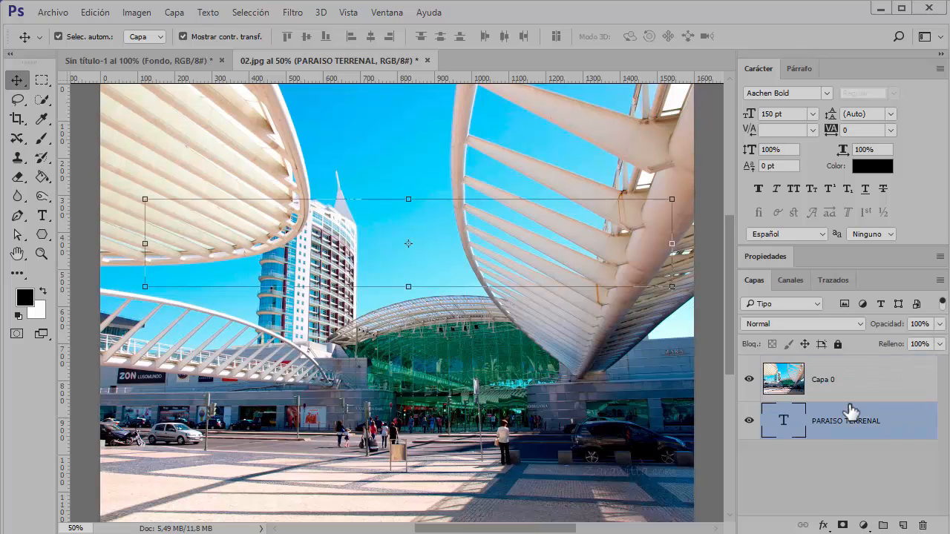
left_click_drag(848, 439, 849, 374)
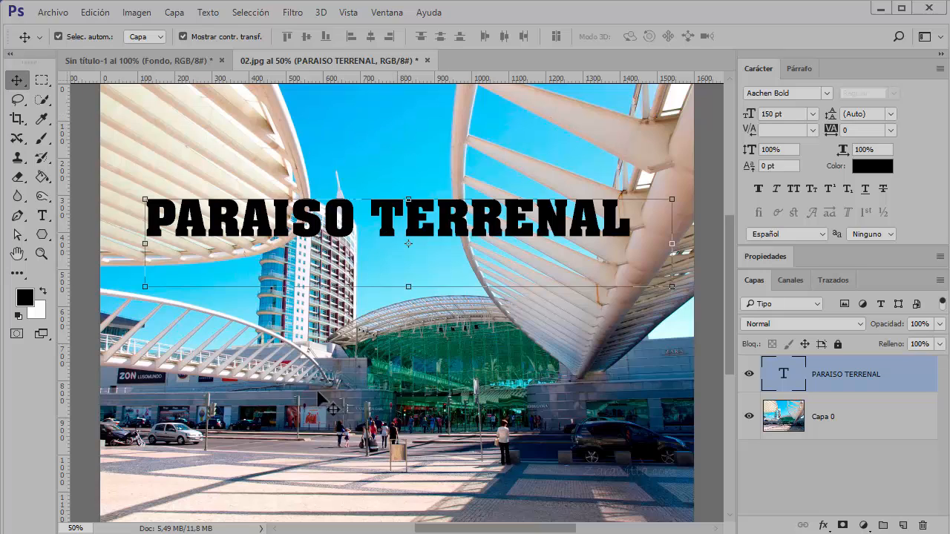
Step: Try clipping the PARAISO TERRENAL text layer to the photo layer Capa 0, and undo the clipping mask
left_click(855, 405)
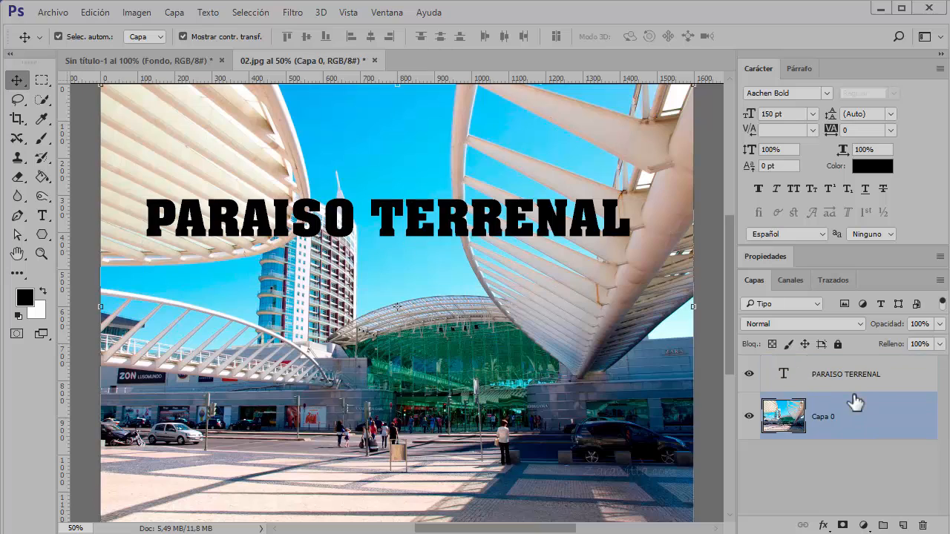
left_click(857, 388)
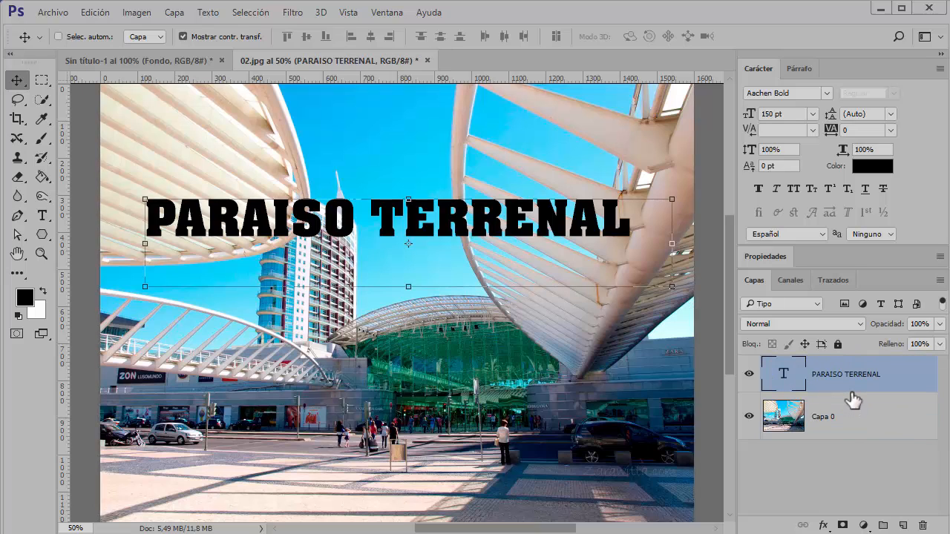
left_click(851, 391, "alt")
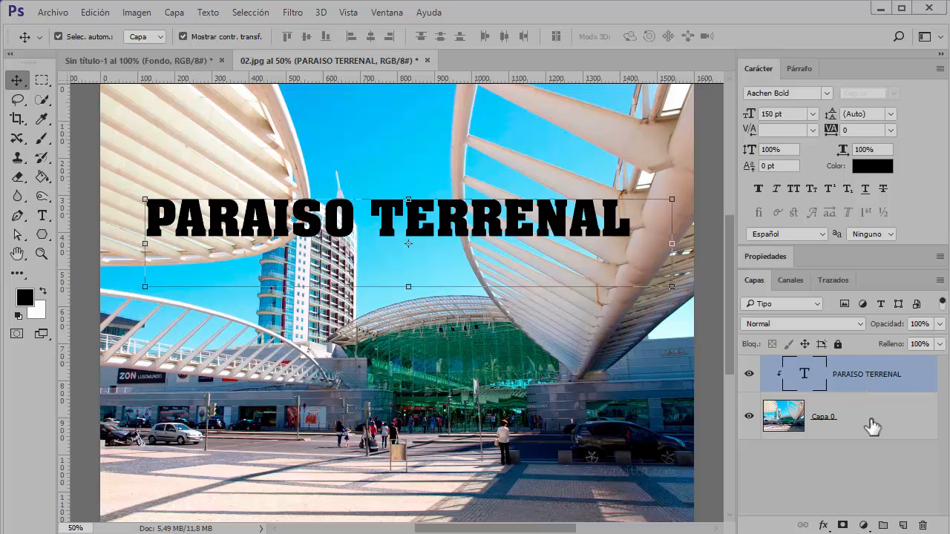
key("ctrl+z")
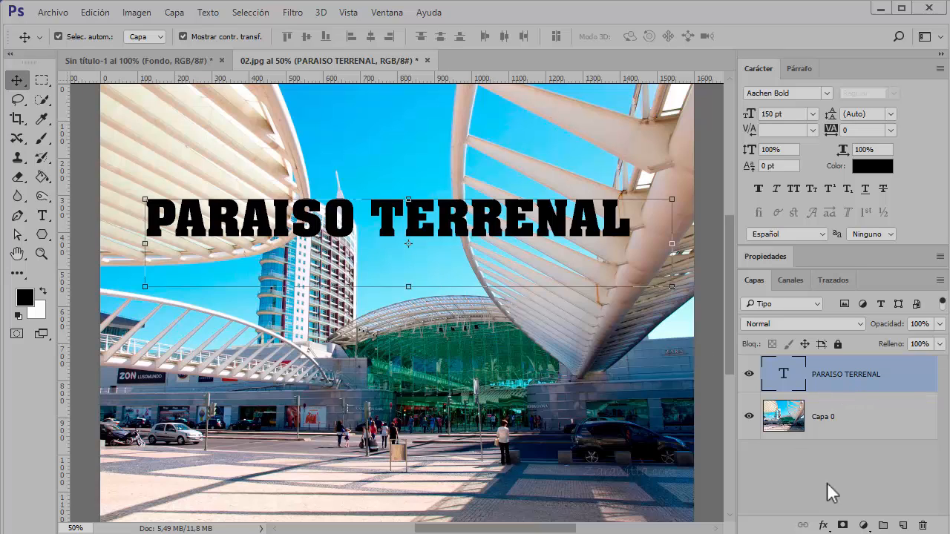
Step: Add a new empty layer directly above Capa 0 and set the foreground color to red for the Brush tool
left_click(880, 434)
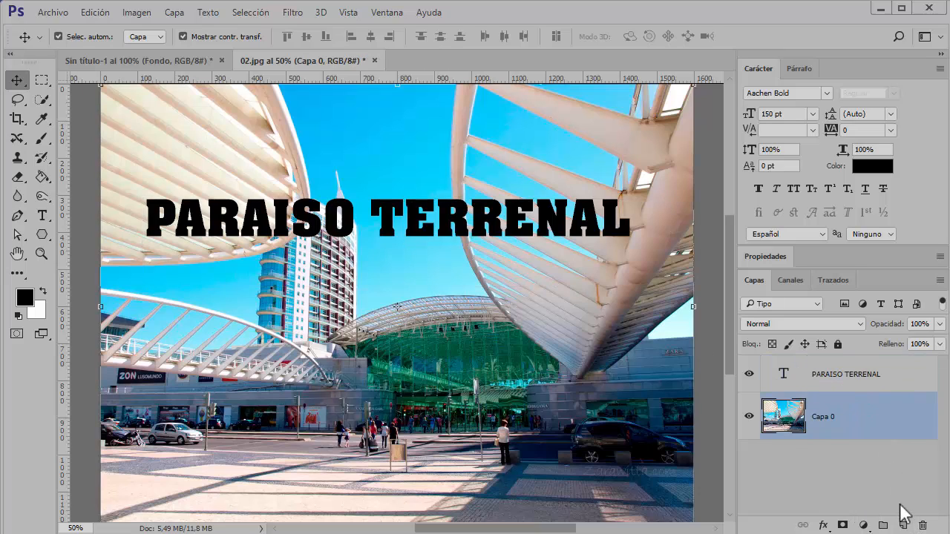
left_click(904, 526)
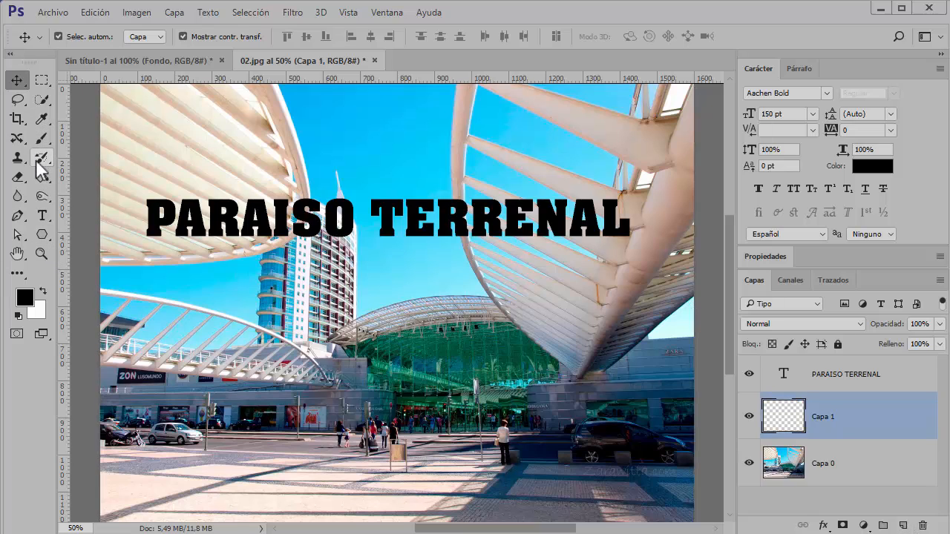
left_click(39, 143)
left_click(24, 297)
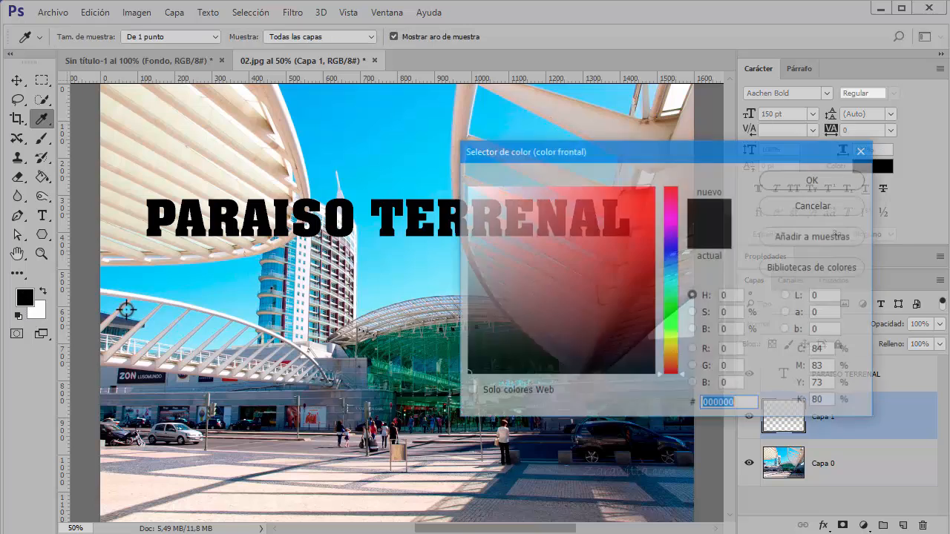
type("be0000")
left_click(814, 179)
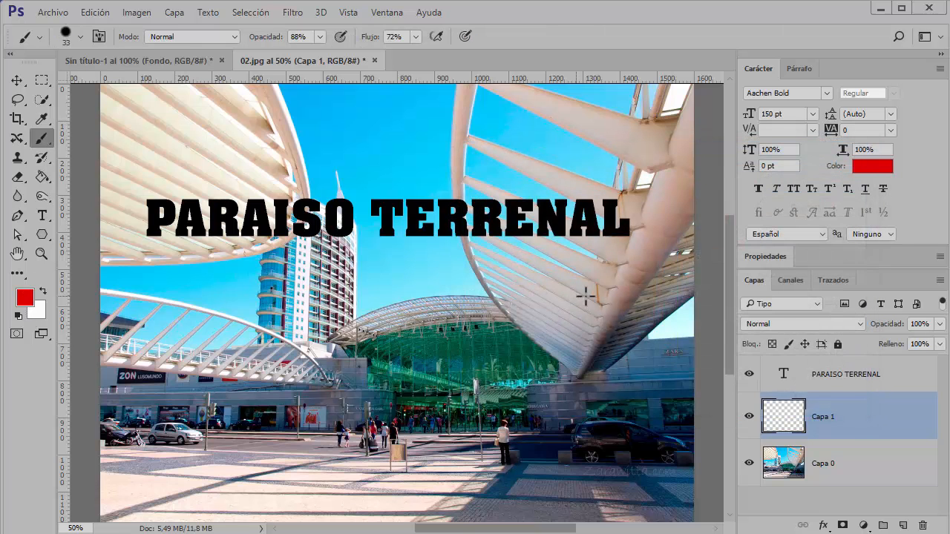
Step: Replace a thin trial stroke with a wavy red band behind the title, using a 141 px brush at 100% opacity and flow
mouse_move(614, 278)
left_mouse_down()
mouse_move(534, 248)
mouse_move(330, 202)
left_mouse_up()
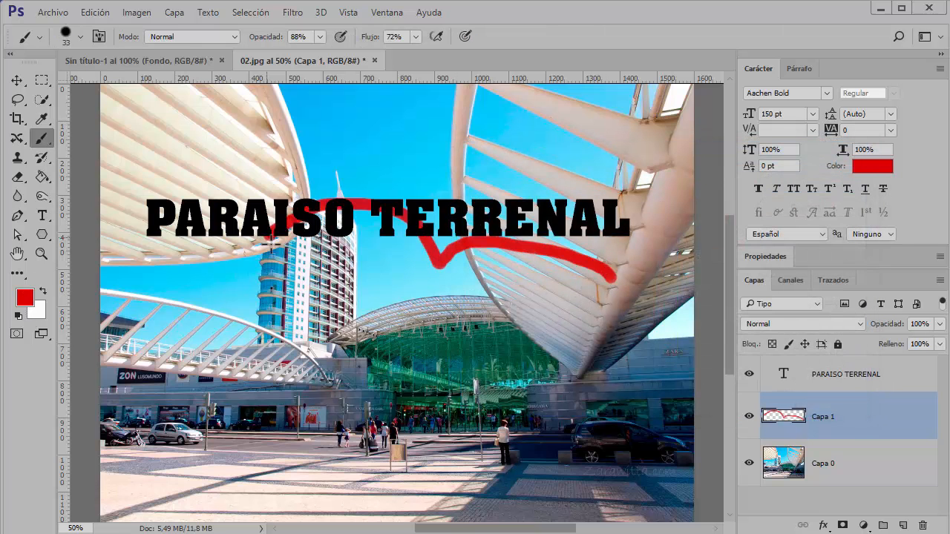
key("ctrl+z")
left_click_drag(288, 241, 308, 241)
left_click_drag(260, 36, 434, 43)
mouse_move(621, 248)
left_mouse_down()
mouse_move(521, 231)
mouse_move(464, 261)
mouse_move(394, 242)
mouse_move(254, 258)
mouse_move(152, 241)
left_mouse_up()
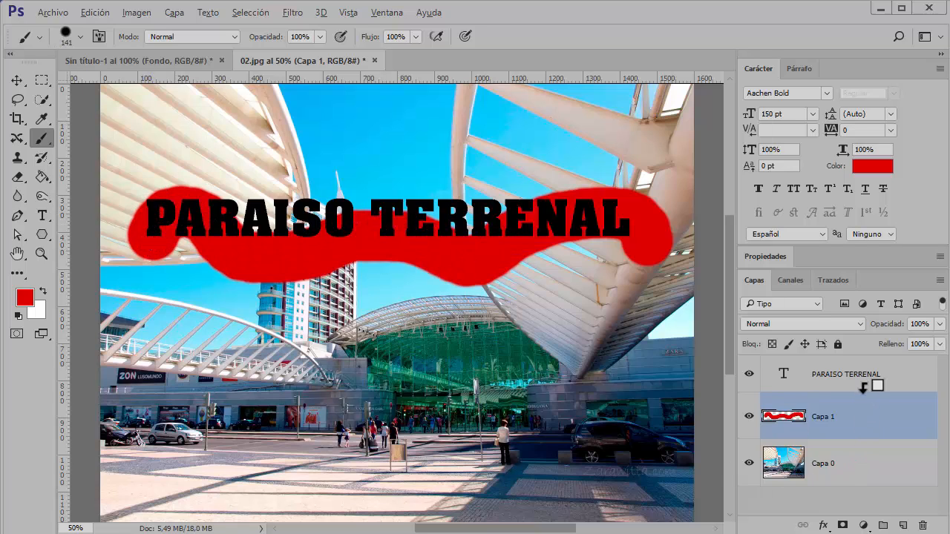
Step: Clip the PARAISO TERRENAL text layer to the painted layer Capa 1 and release it again
left_click(863, 386, "alt")
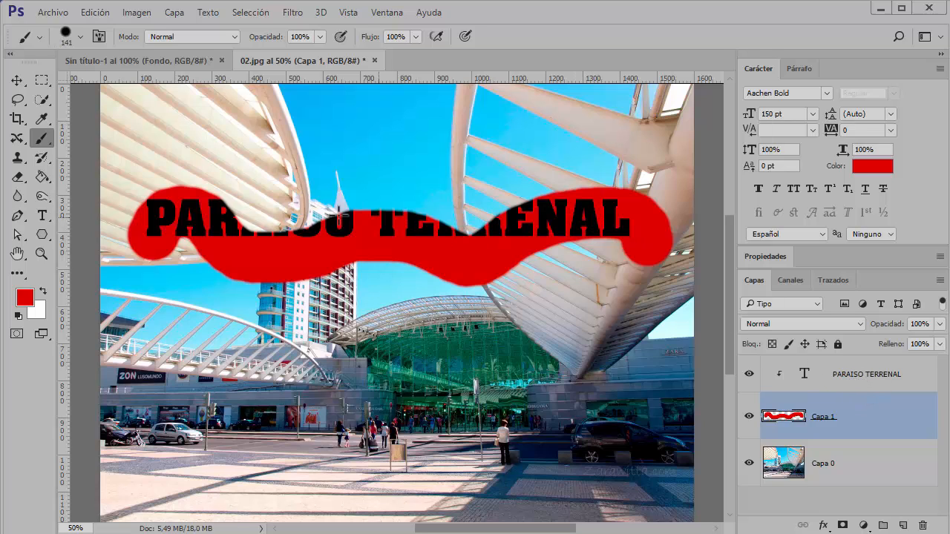
left_click(861, 391, "alt")
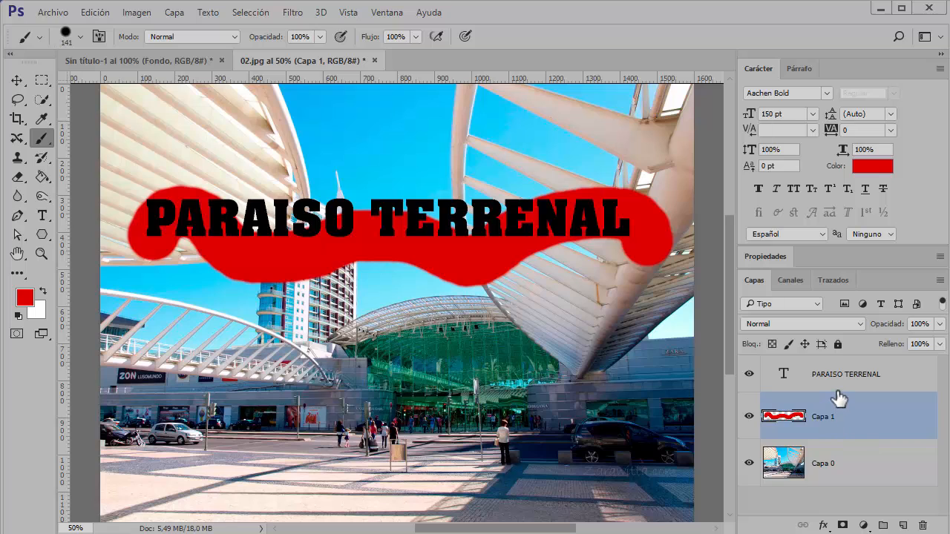
left_click_drag(839, 396, 838, 385)
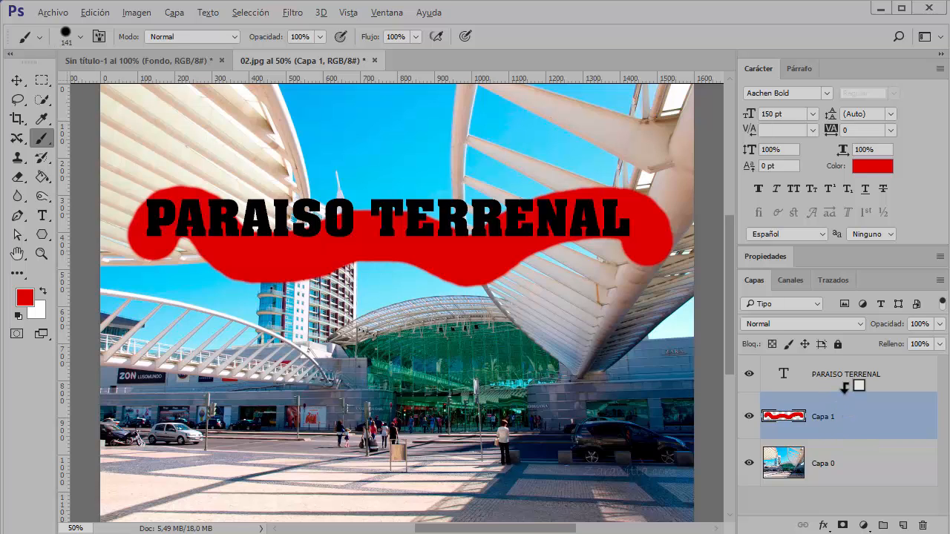
Step: Clip the title to Capa 1 again and paint more red over the hidden parts of PARAISO and TERRENAL
left_click(844, 387, "alt")
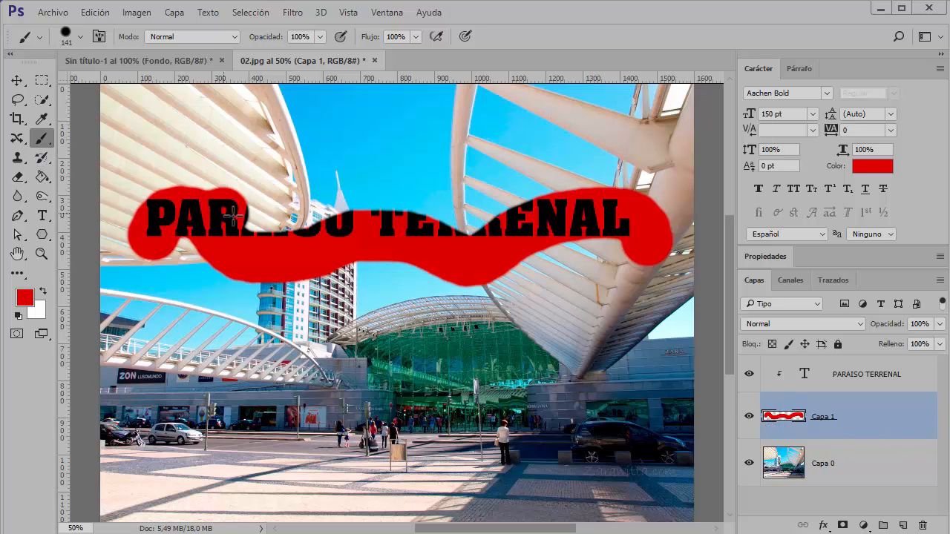
mouse_move(232, 215)
left_mouse_down()
mouse_move(255, 237)
mouse_move(305, 226)
left_mouse_up()
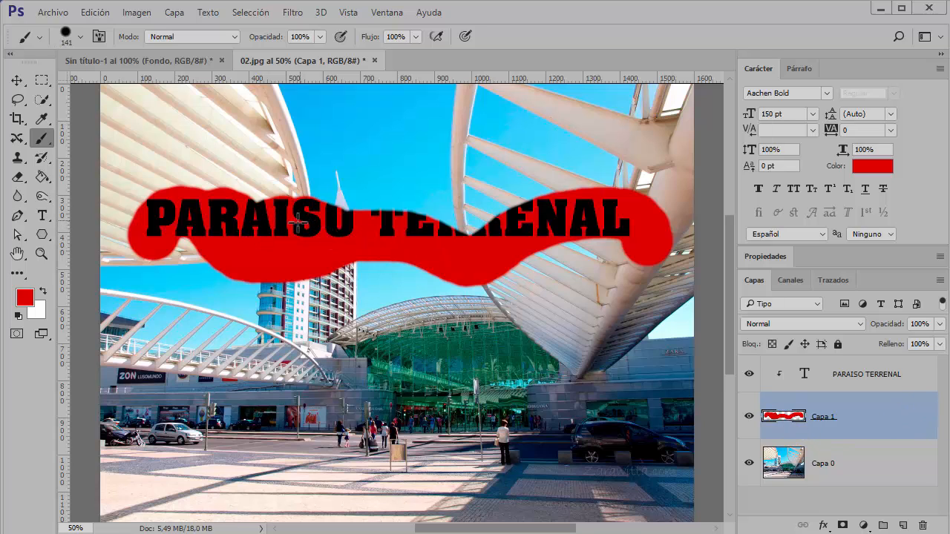
mouse_move(411, 227)
left_mouse_down()
mouse_move(366, 219)
mouse_move(442, 245)
mouse_move(477, 239)
mouse_move(440, 231)
left_mouse_up()
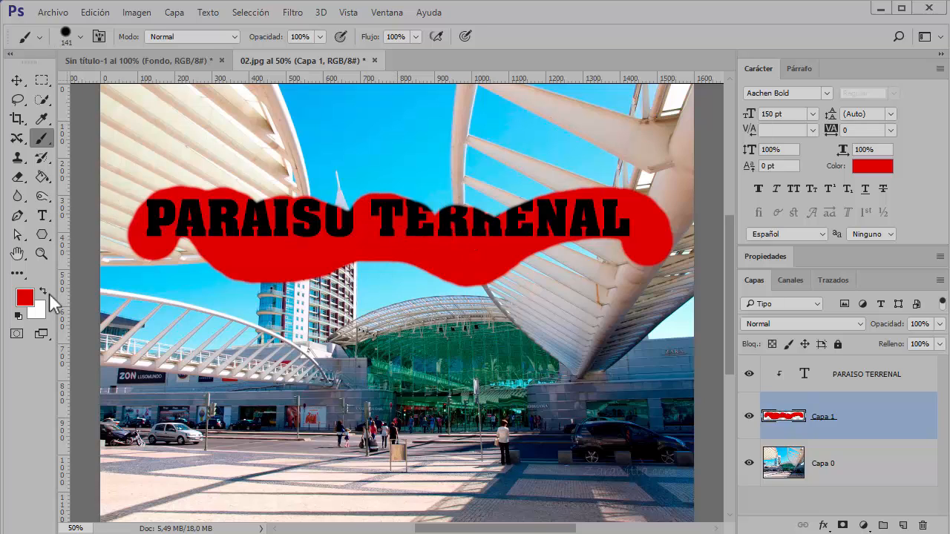
Step: Erase part of the red band under the first letters of PARAISO with a 219 px Eraser at 100% opacity and flow
left_click(19, 178)
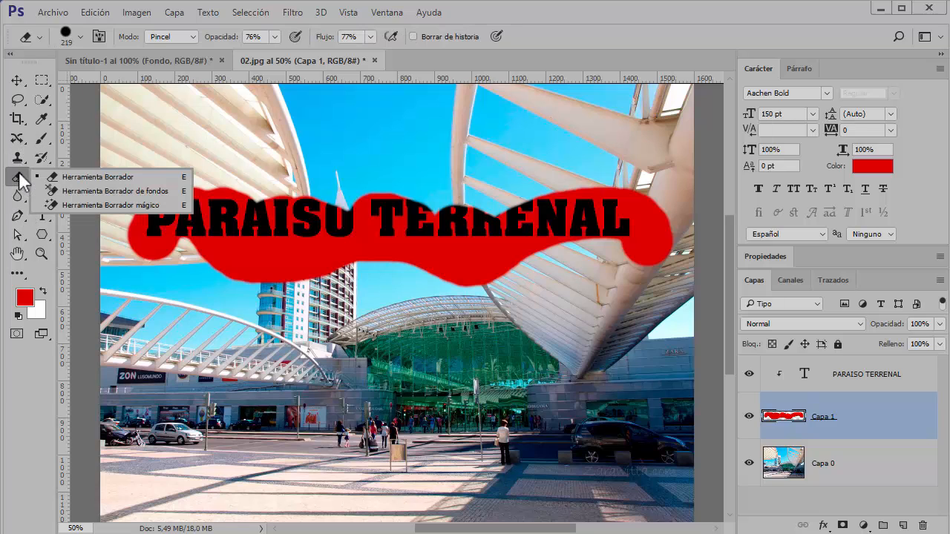
left_click(76, 177)
left_click_drag(265, 282, 204, 262)
left_click_drag(213, 36, 361, 37)
mouse_move(292, 296)
left_mouse_down()
mouse_move(193, 259)
mouse_move(197, 239)
mouse_move(232, 247)
left_mouse_up()
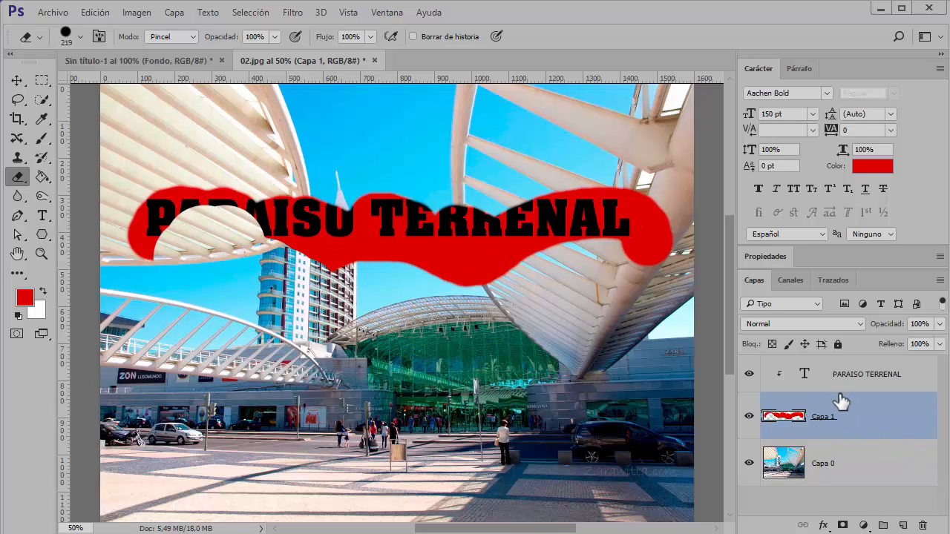
Step: Toggle the title's clipping mask, leave it released, and delete the painted layer Capa 1
left_click(844, 390, "alt")
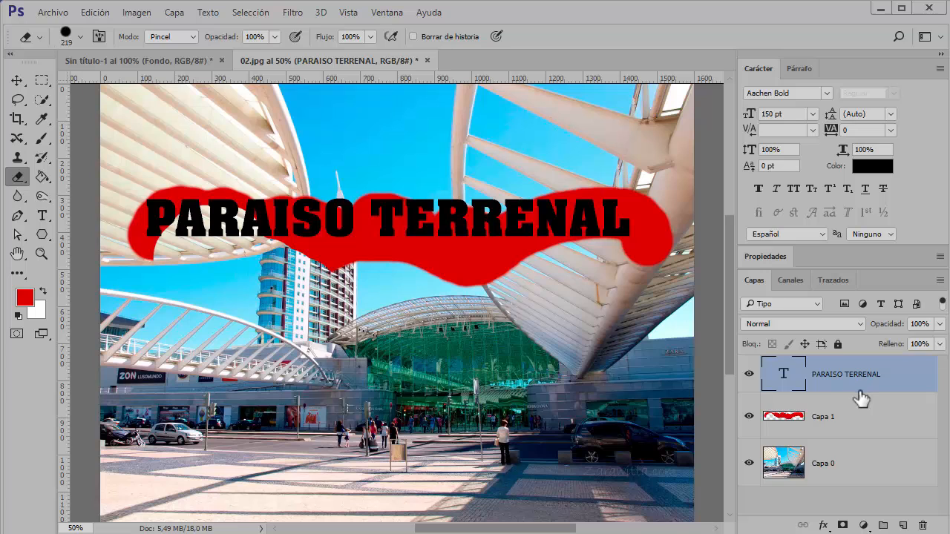
left_click(853, 386, "alt")
left_click(852, 384, "alt")
left_click(838, 417)
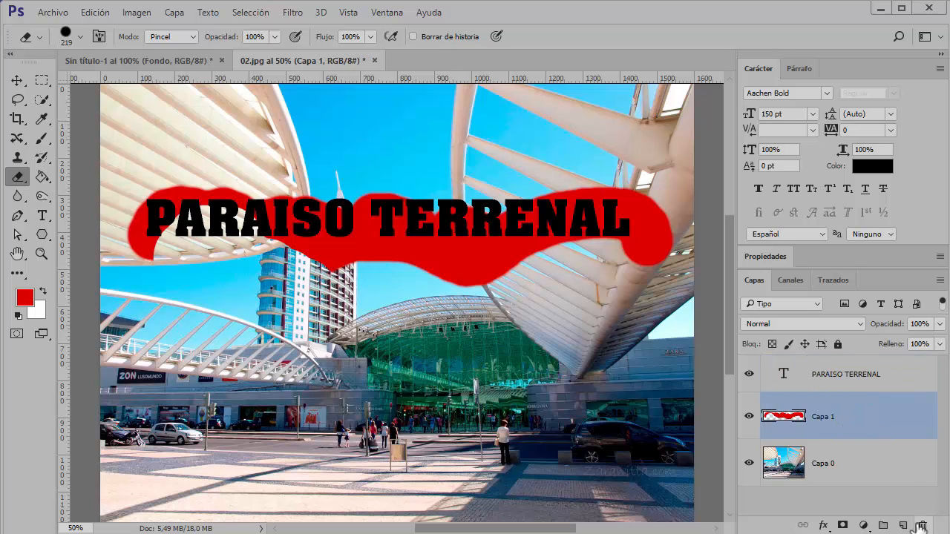
left_click(921, 526)
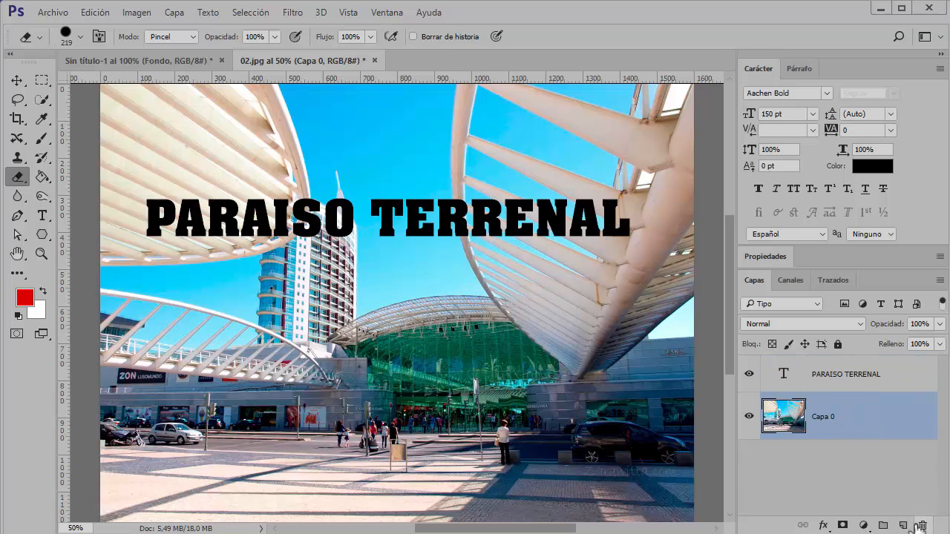
Step: Clip the title to Capa 0, and reverse the arrangement by placing Capa 0 above the text layer and clipping the photo to it
left_click(844, 392, "alt")
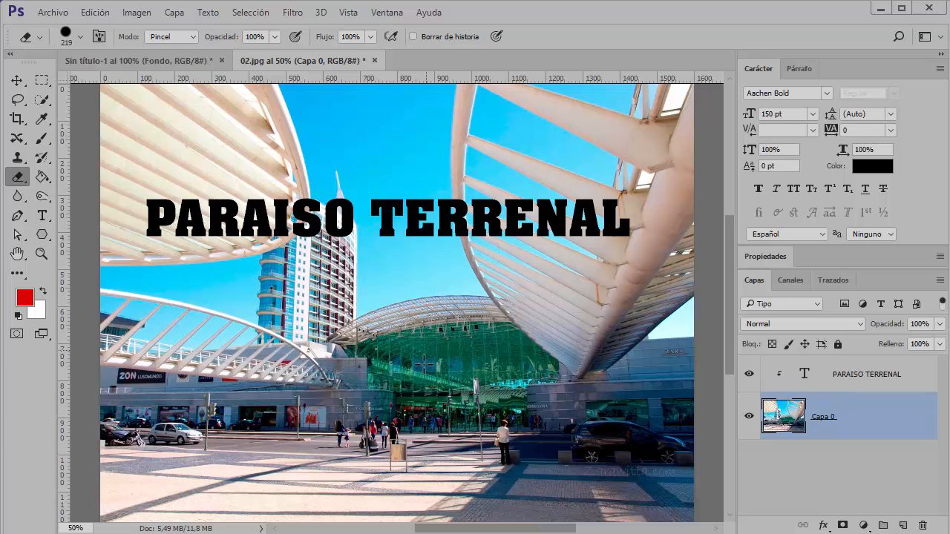
left_click_drag(875, 429, 861, 380)
left_click(846, 397, "alt")
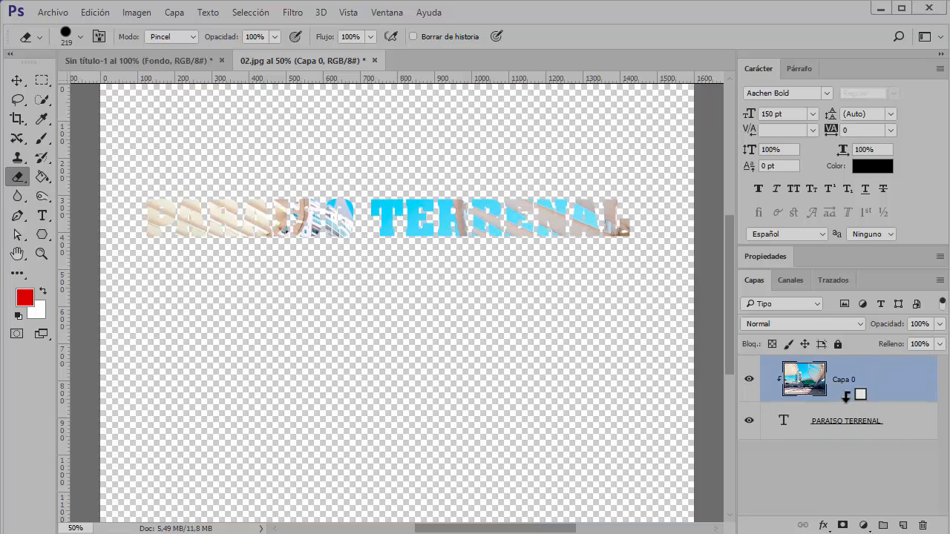
Step: Release the photo's clipping mask and return the PARAISO TERRENAL text layer above Capa 0
left_click(846, 397, "alt")
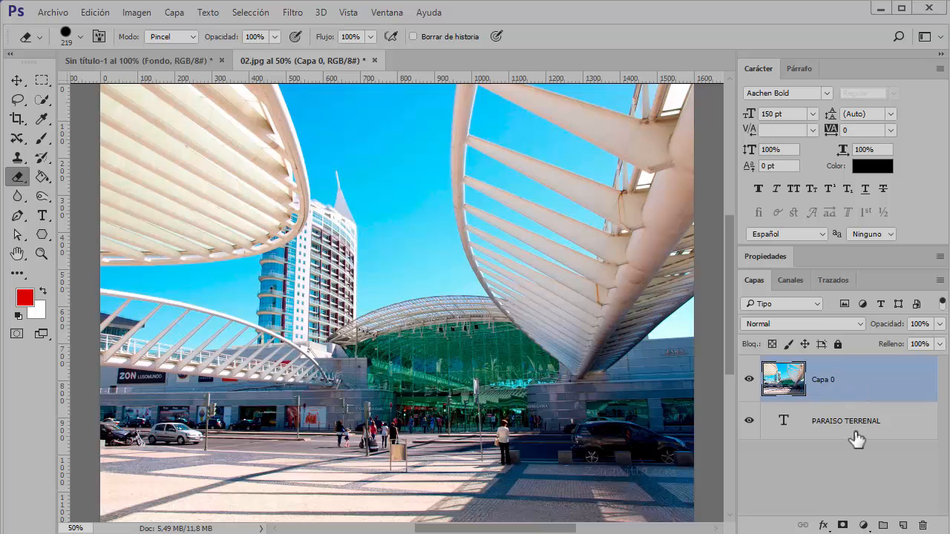
left_click_drag(859, 435, 854, 371)
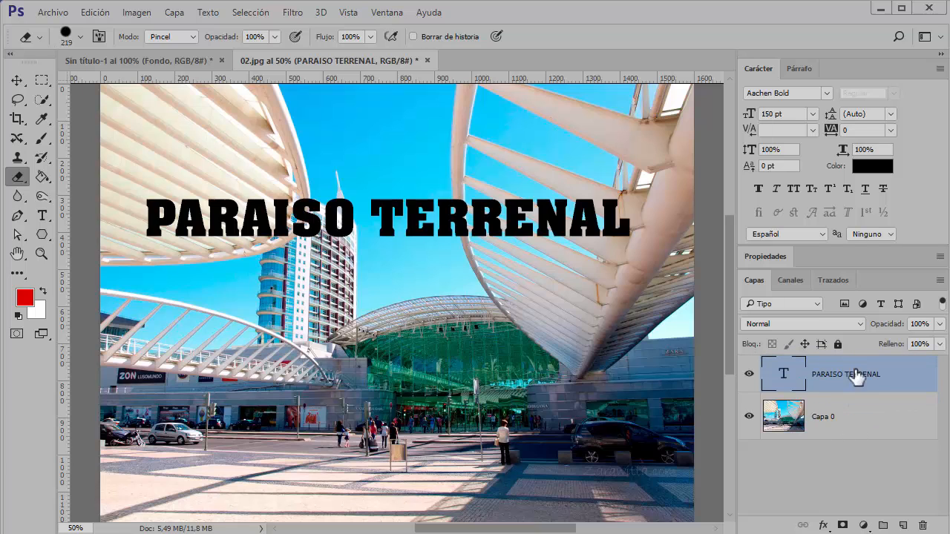
left_click(844, 423)
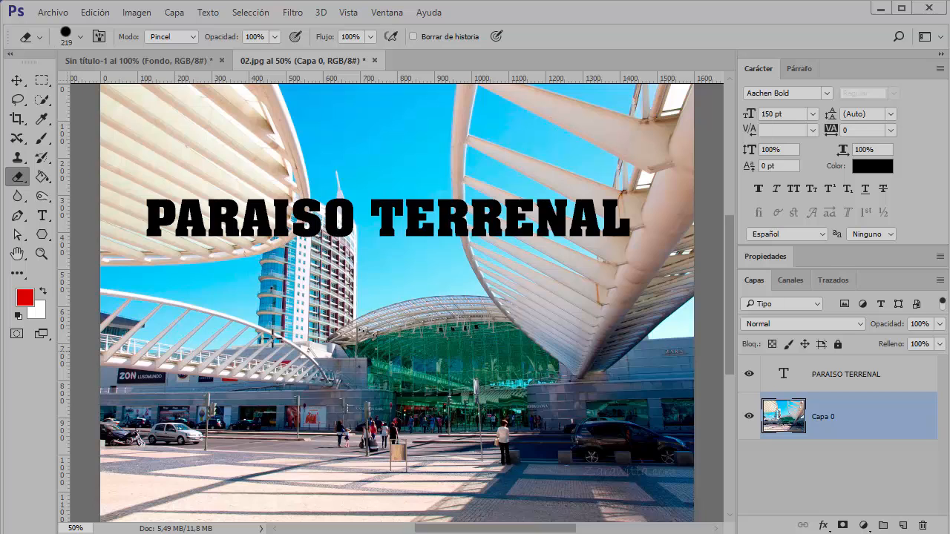
Step: Set the whole title to 300 pt and enlarge its text box to about 1435 by 790 px to fit two lines
left_click(17, 80)
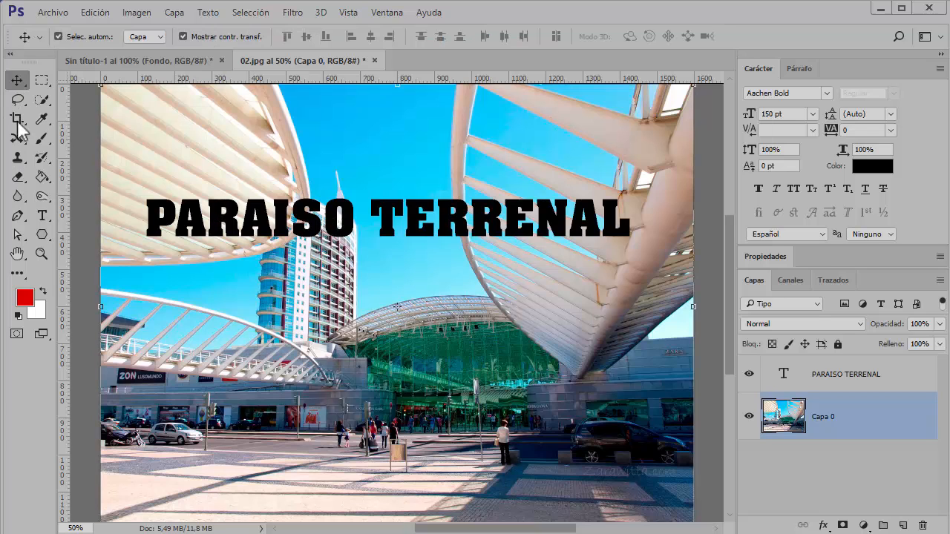
left_click(42, 215)
left_click(271, 221)
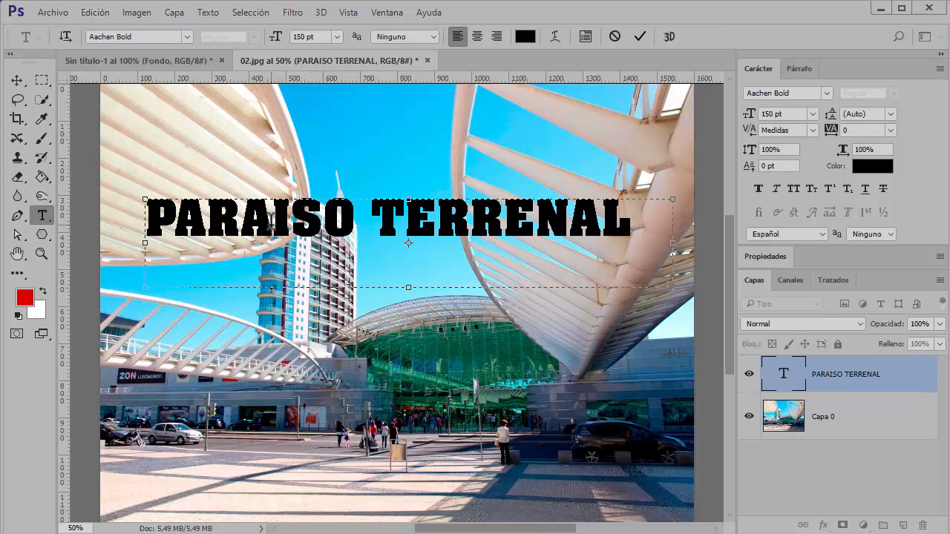
key("ctrl+a")
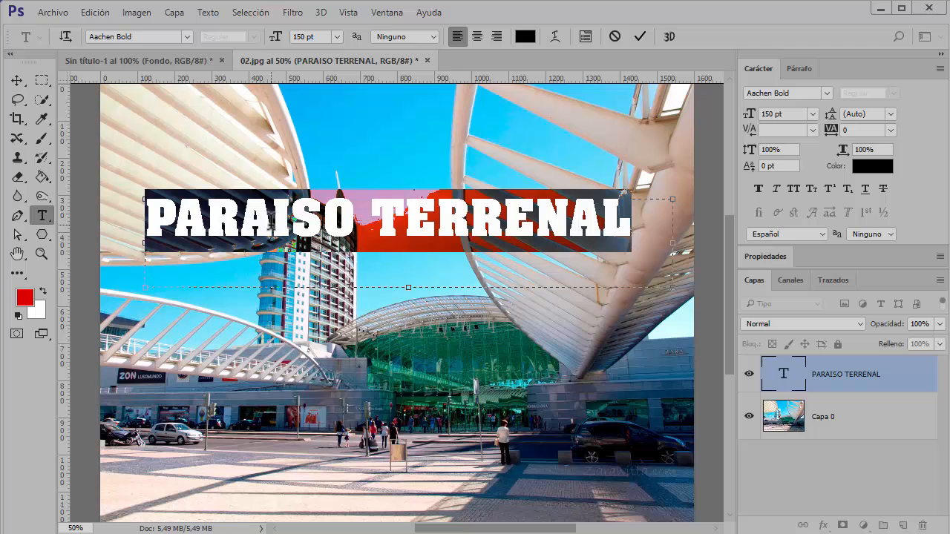
left_click(324, 34)
type("300")
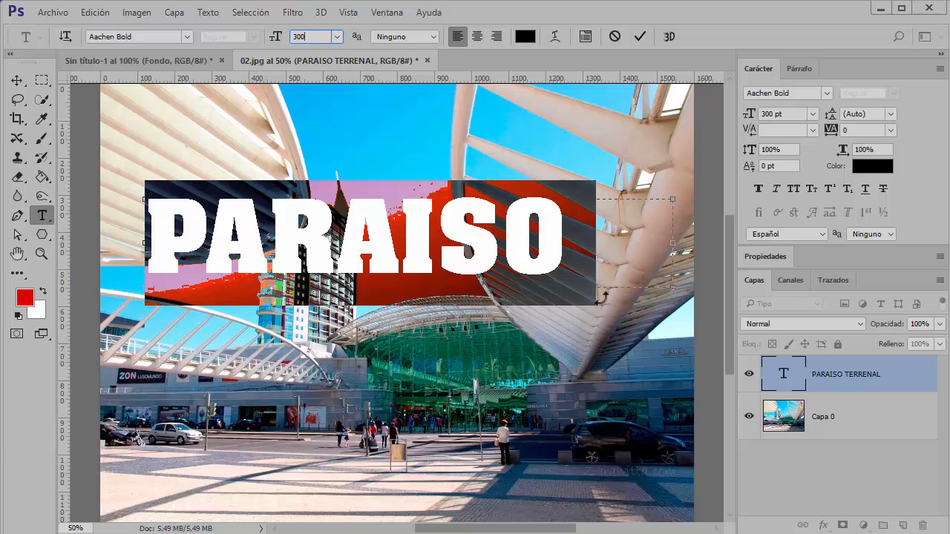
left_click_drag(672, 286, 677, 492)
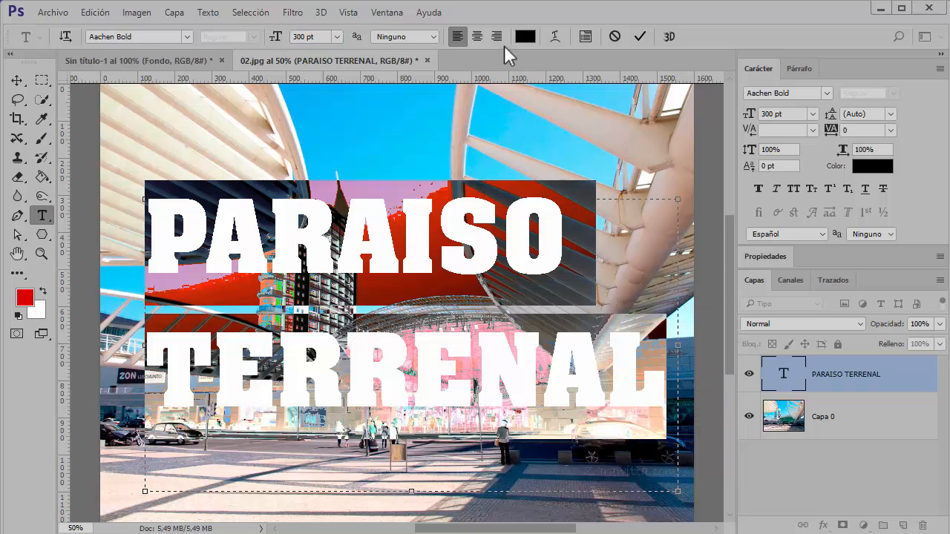
Step: Center-align the PARAISO TERRENAL title and move it about 60 px up
left_click(477, 37)
left_click(638, 36)
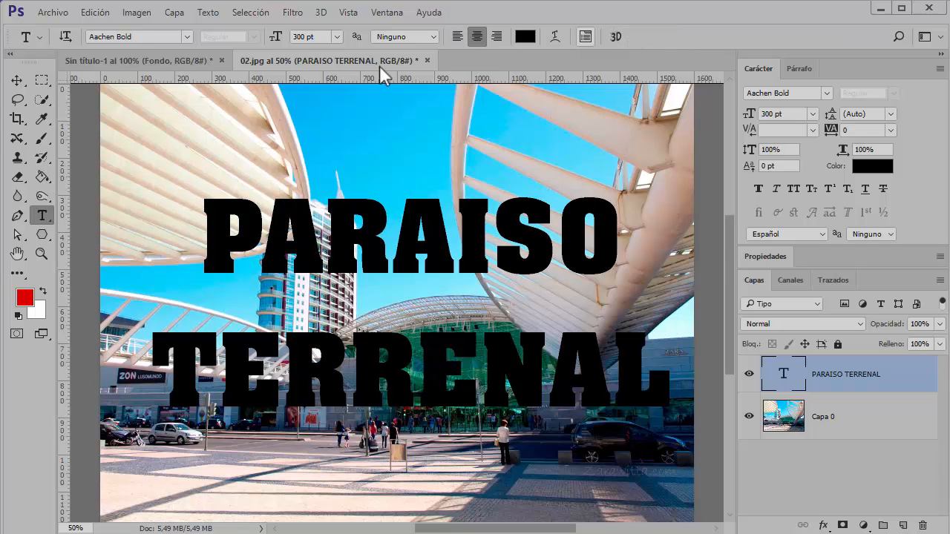
left_click(17, 80)
left_click_drag(345, 222, 351, 205)
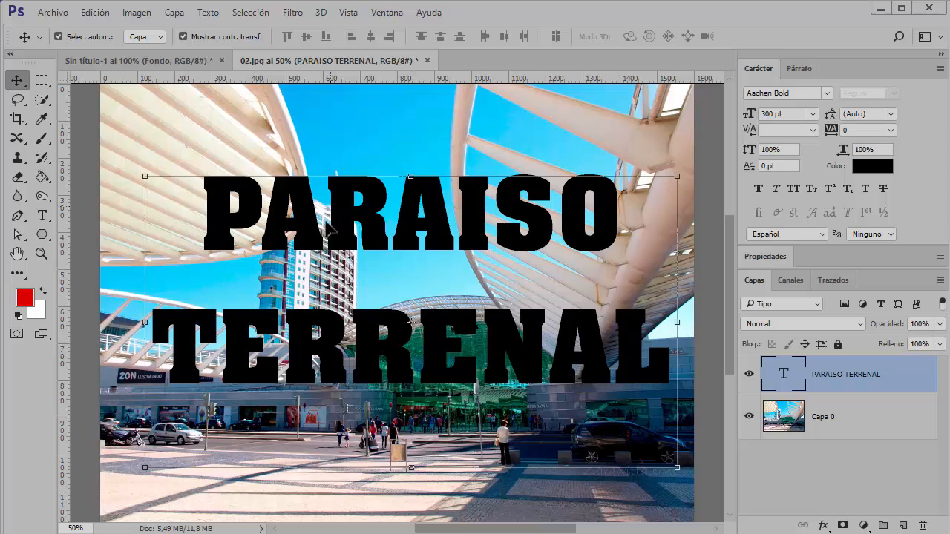
Step: Duplicate the photo layer Capa 0 beneath the text layer and hide the original Capa 0
left_click(846, 418)
left_click_drag(854, 414, 903, 525)
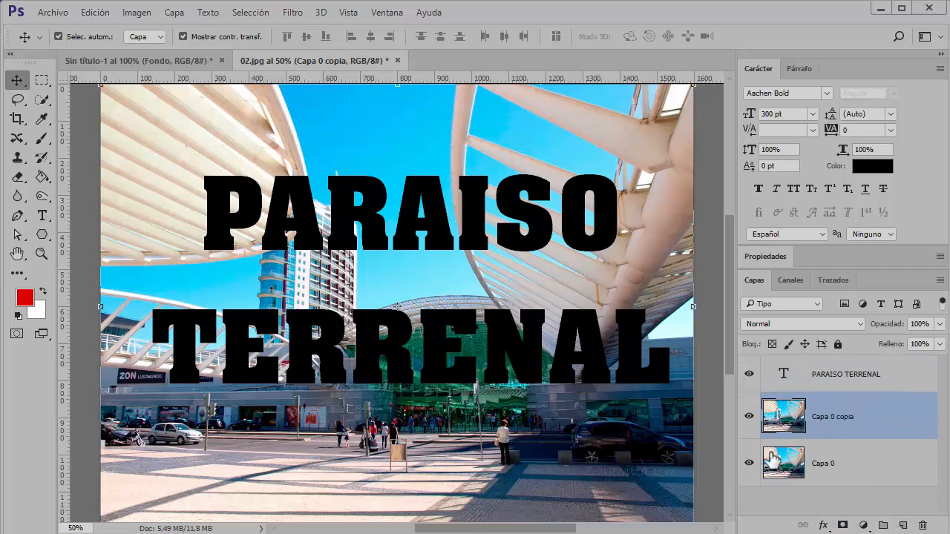
left_click(749, 463)
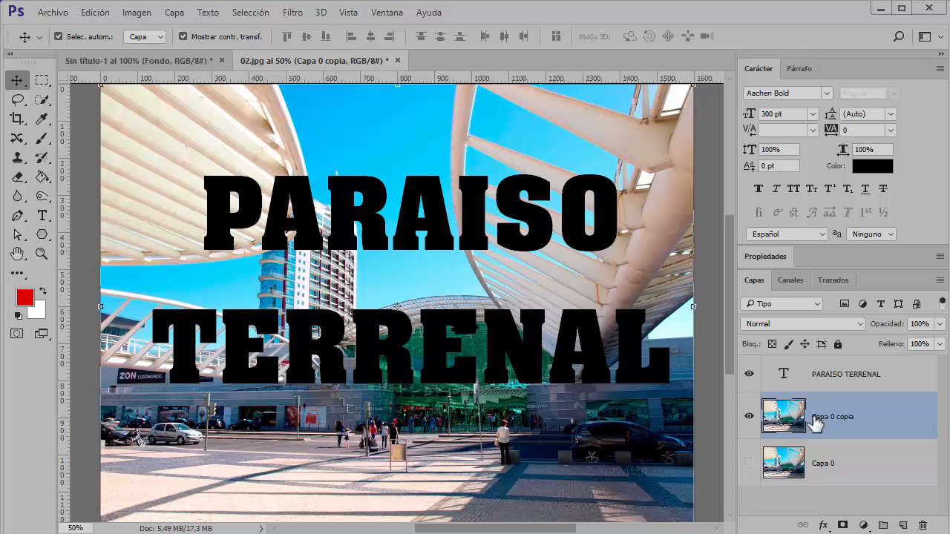
Step: Move the photo layer Capa 0 copia above the PARAISO TERRENAL text layer and clip it to the text
left_click_drag(816, 420, 844, 359)
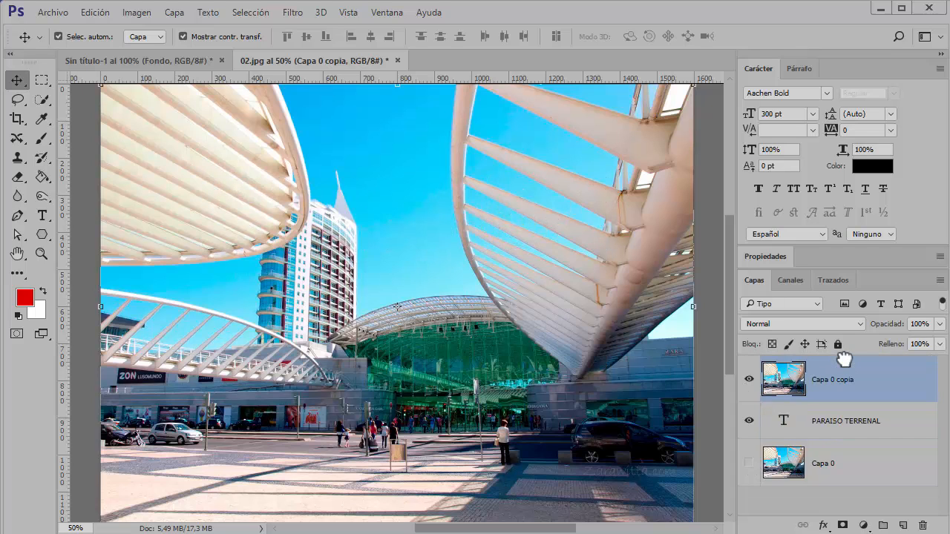
left_click(853, 395, "alt")
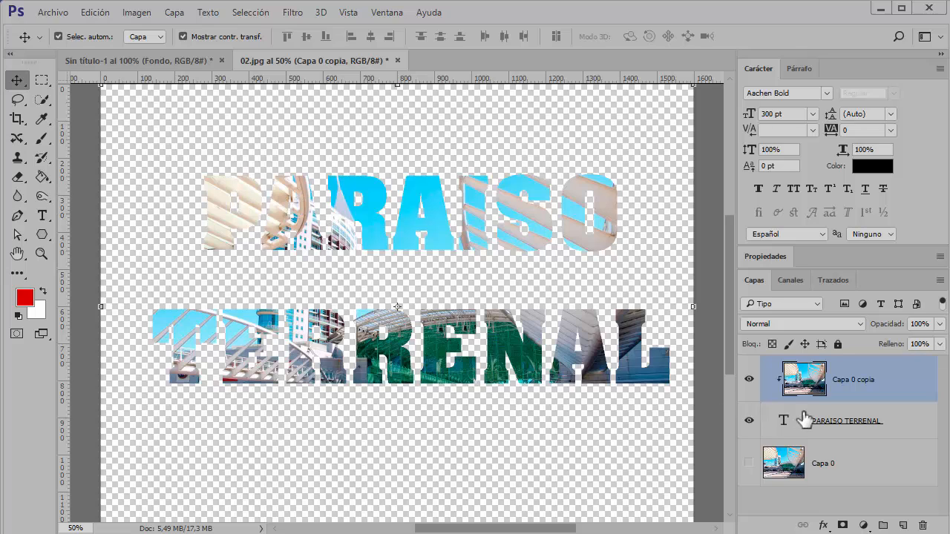
Step: Create a new layer directly above the hidden Capa 0 and fill it with black as the title's background
left_click(891, 427)
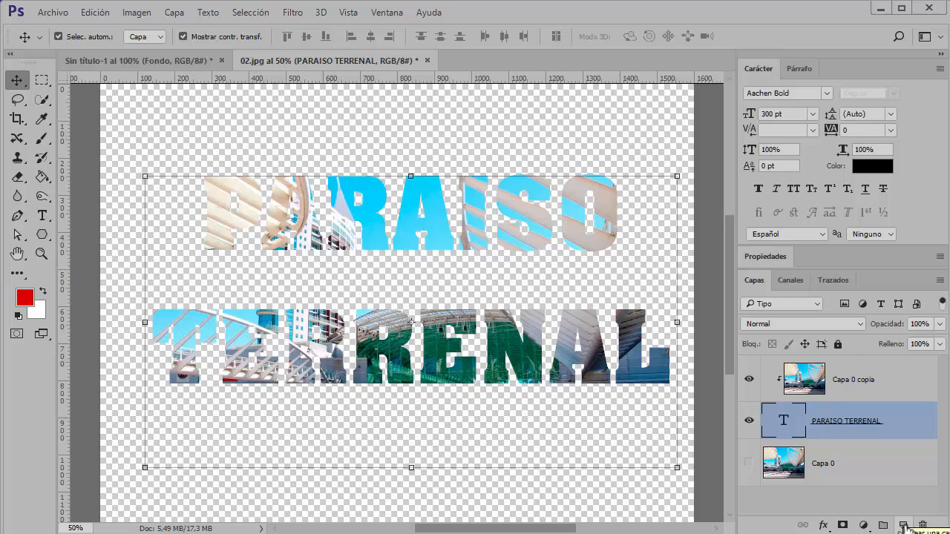
left_click(853, 467)
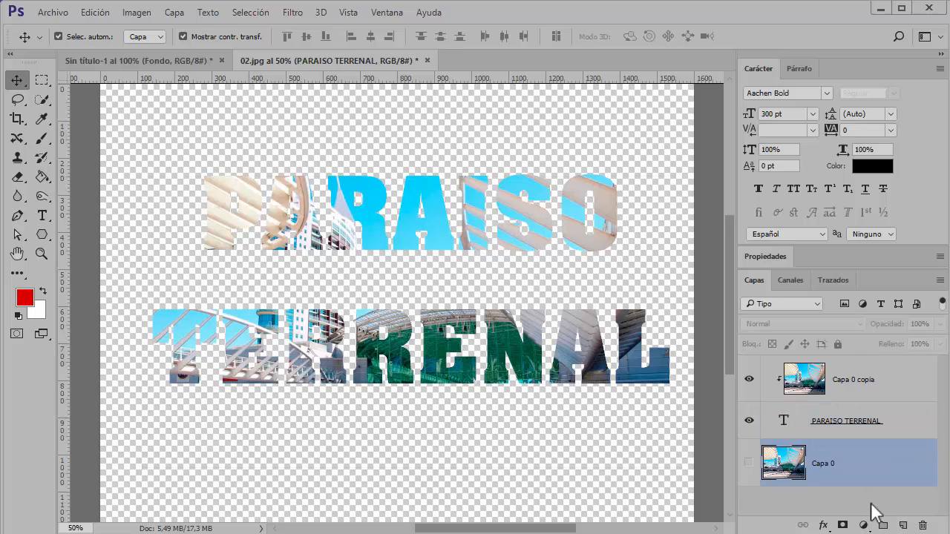
left_click(903, 526)
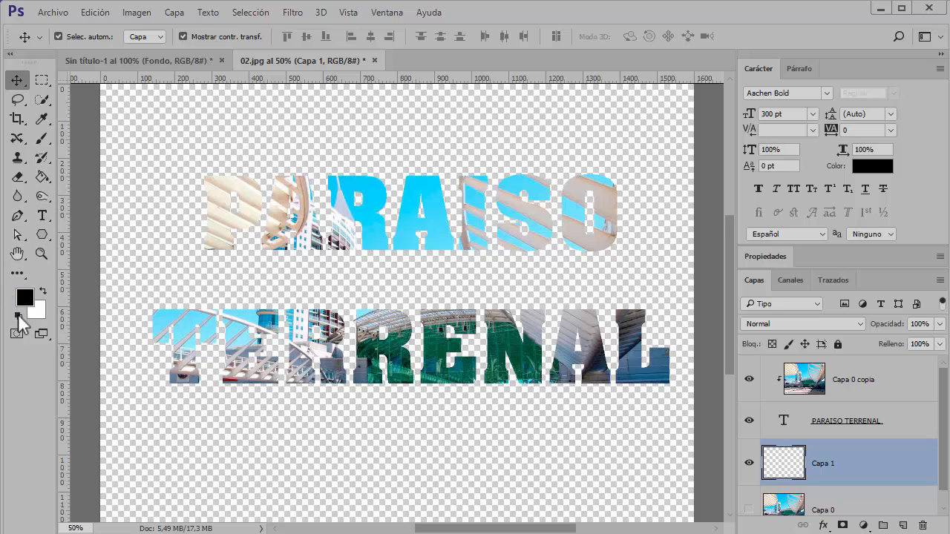
left_click(43, 177)
left_click(373, 478)
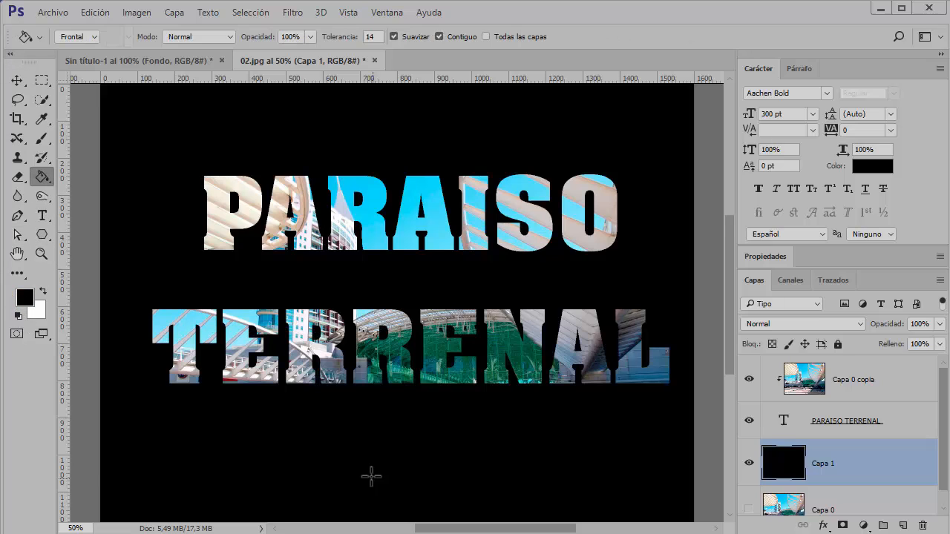
left_click(16, 81)
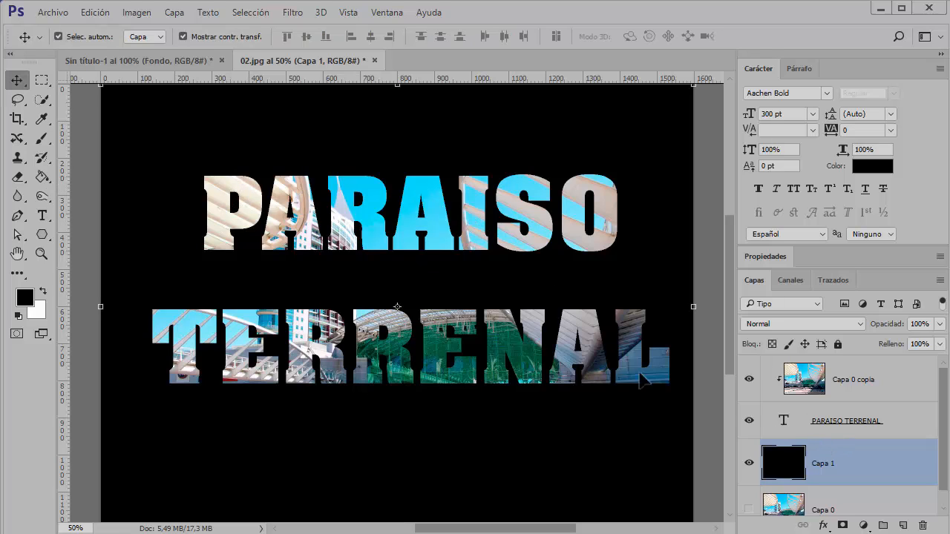
Step: Nudge the clipped photo Capa 0 copia left, down, right and up inside the letters, ending about 20 px right of its original position
left_click(857, 386)
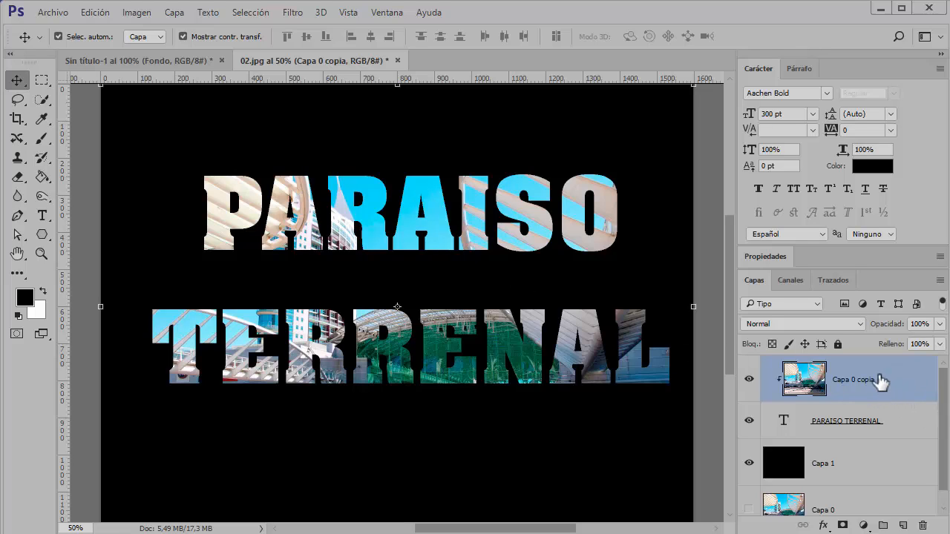
key("Left")
key("Left")
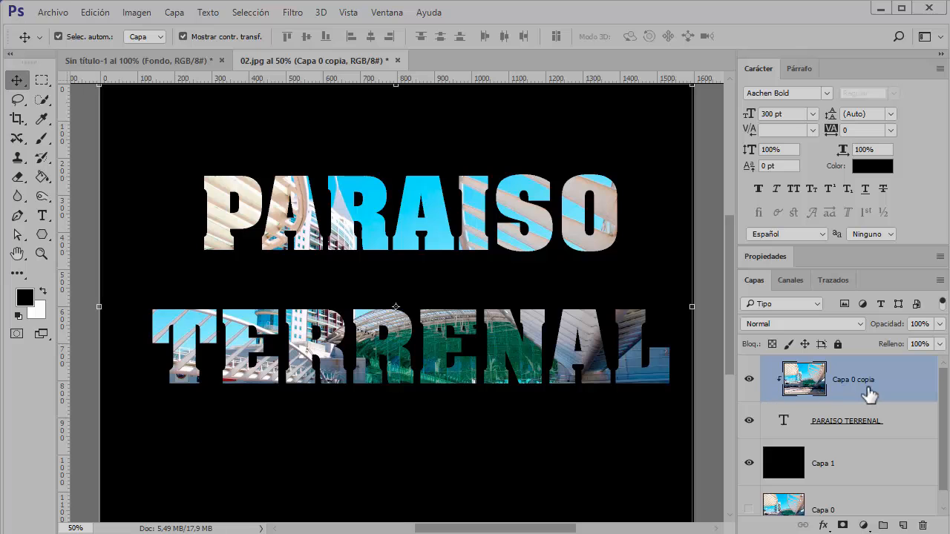
key("Left")
key("Left")
key("Left")
key("Left")
key("Left")
key("Left")
key("Left")
key("Left")
key("Left")
key("Left")
key("Left")
key("Left")
key("Left")
key("Left")
key("Left")
key("Left")
key("Left")
key("Left")
key("Left")
key("Left")
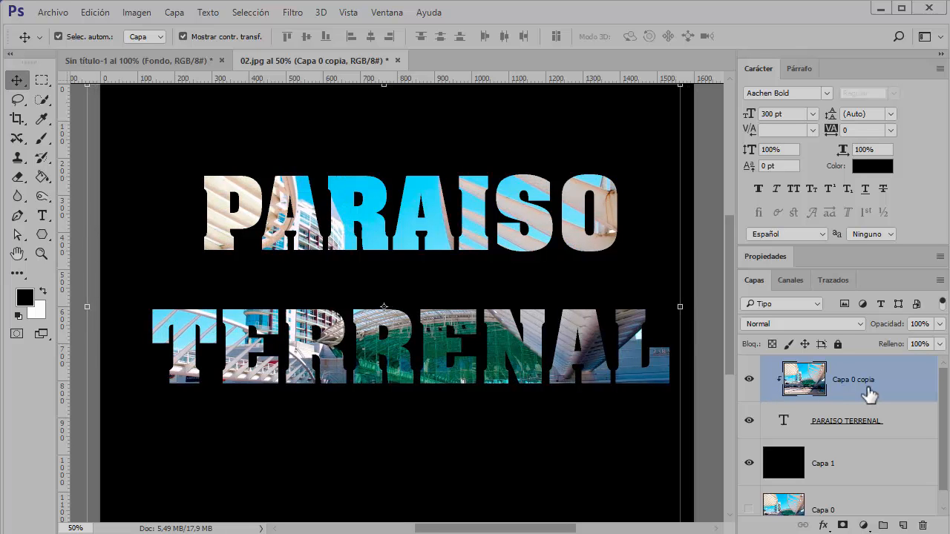
key("Left")
key("Down")
key("Down")
key("Down")
key("Down")
key("Down")
key("Down")
key("Down")
key("Down")
key("Down")
key("Down")
key("Down")
key("Down")
key("Down")
key("Down")
key("Down")
key("Down")
key("Down")
key("Down")
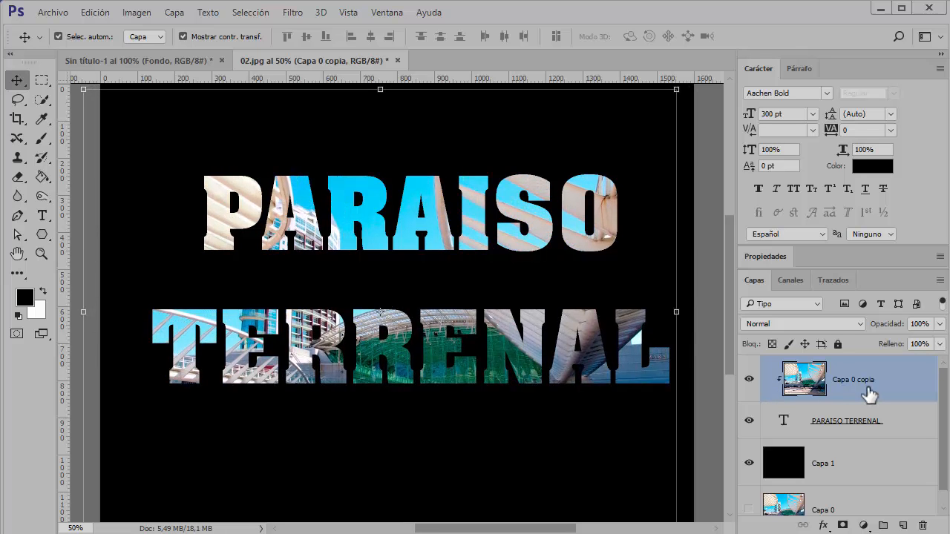
key("Down")
key("Down")
key("Down")
key("Down")
key("Down")
key("Down")
key("Right")
key("Right")
key("Right")
key("Right")
key("Right")
key("Right")
key("Right")
key("Right")
key("Right")
key("Right")
key("Right")
key("Right")
key("Right")
key("Right")
key("Right")
key("Right")
key("Right")
key("Right")
key("Right")
key("Right")
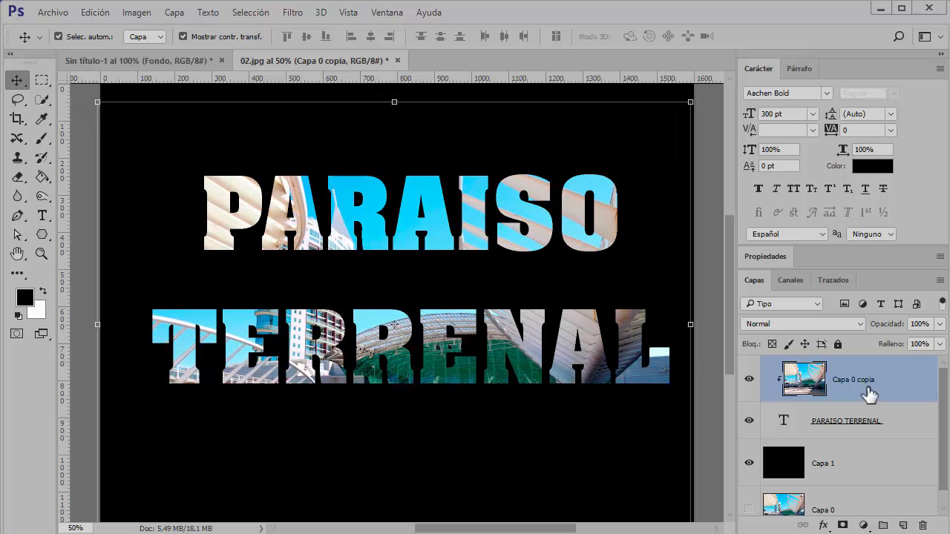
key("Right")
key("Right")
key("Right")
key("Right")
key("Up")
key("Up")
key("Up")
key("Up")
key("Up")
key("Up")
key("Up")
key("Up")
key("Up")
key("Up")
key("Up")
key("Up")
key("Up")
key("Up")
key("Up")
key("Up")
key("Up")
key("Up")
key("Up")
key("Up")
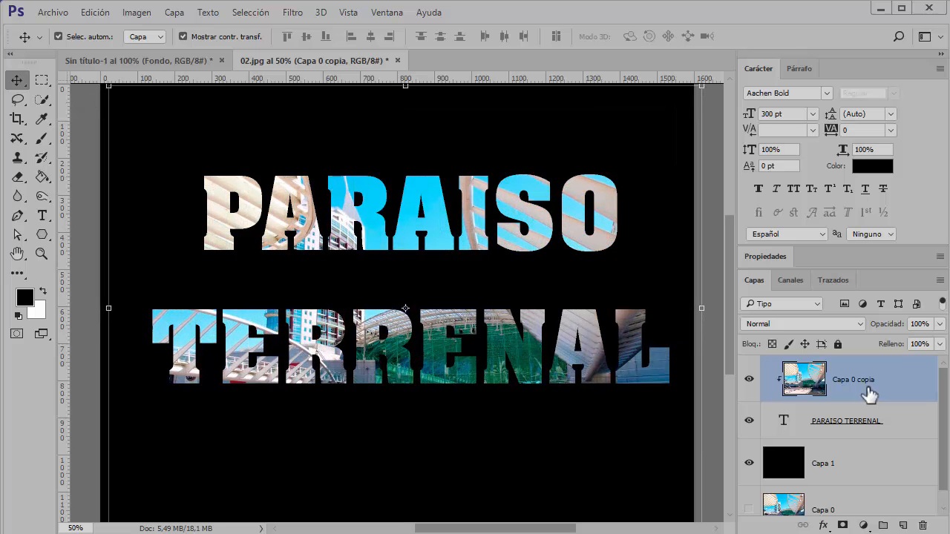
Step: Nudge the PARAISO TERRENAL text layer about 50 px left and shift the clipped photo about 25 px right
left_click(859, 420)
key("Left")
key("Left")
key("Left")
key("Left")
key("Left")
key("Left")
key("Left")
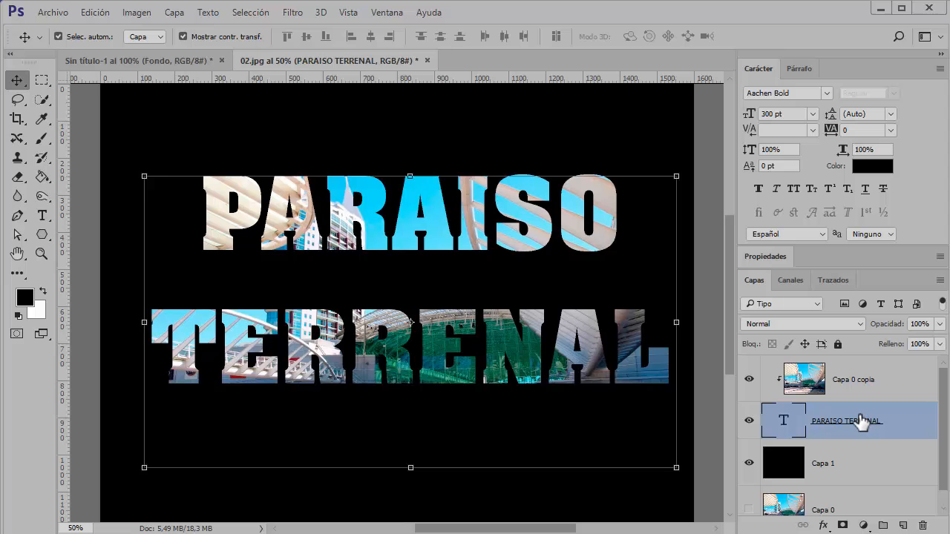
key("Left")
key("Left")
key("Left")
key("Left")
key("Left")
key("Left")
key("Left")
key("Left")
key("Left")
key("Left")
key("Left")
key("Left")
key("Left")
key("Left")
key("Left")
key("Left")
key("Left")
key("Left")
key("Left")
key("Left")
left_click_drag(454, 221, 470, 238)
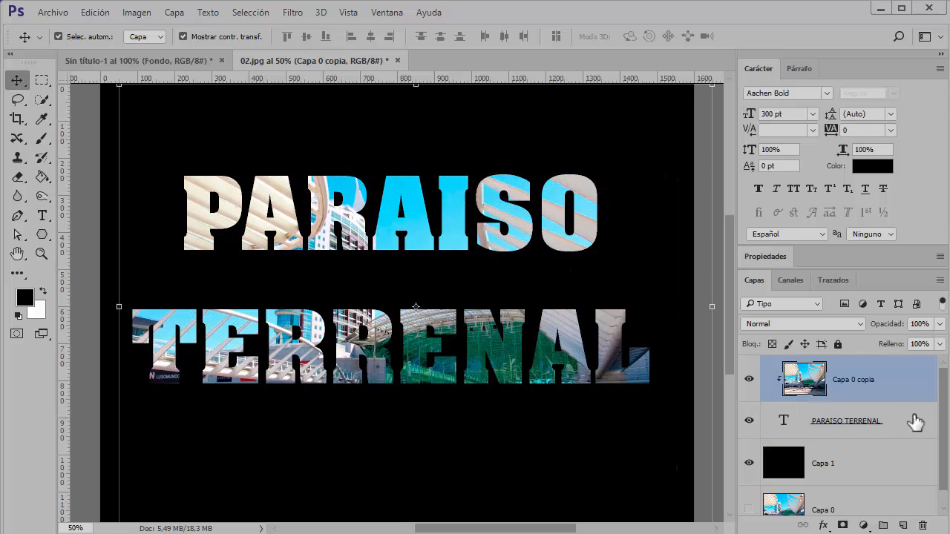
Step: Nudge the PARAISO TERRENAL text layer slightly upward, independently of the clipped photo
left_click(870, 420)
key("Up")
key("Up")
key("Up")
key("Up")
key("Up")
key("Up")
key("Up")
key("Up")
key("Up")
key("Up")
key("Up")
key("Up")
key("Up")
key("Up")
key("Up")
key("Up")
key("Up")
key("Up")
key("Up")
key("Up")
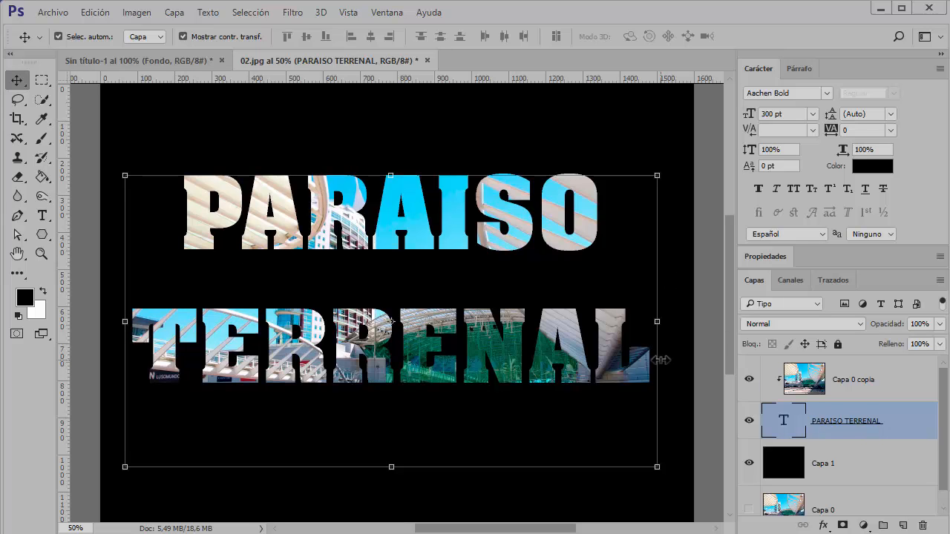
Step: Nudge the PARAISO TERRENAL text layer up about 120 px while the clipped photo stays in place
key("Up")
key("Up")
key("Up")
key("Up")
key("Up")
key("Up")
key("Up")
key("Up")
key("Up")
key("Up")
key("Up")
key("Up")
key("Up")
key("Up")
key("Up")
key("Up")
key("Up")
key("Up")
key("Up")
key("Up")
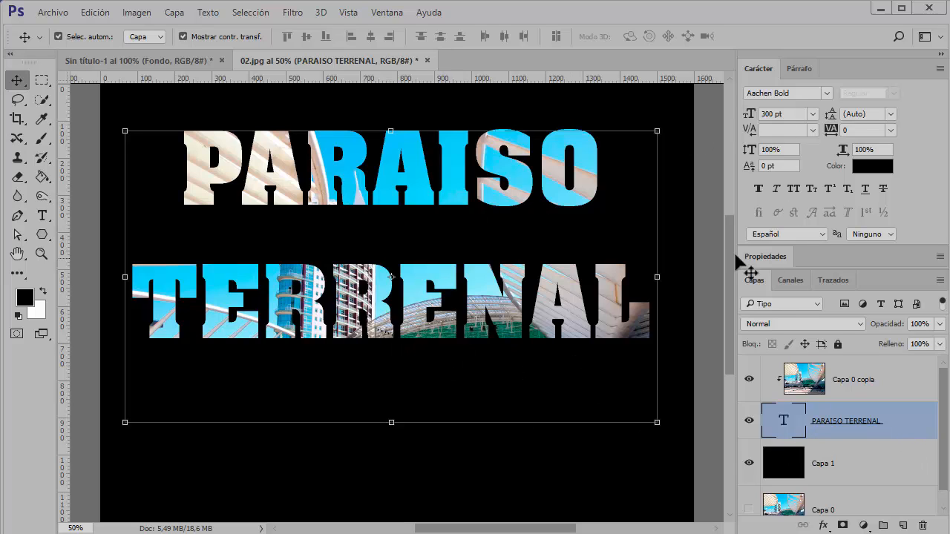
Step: Group Capa 1, the PARAISO TERRENAL text and Capa 0 copia together, and hide the group
left_click(863, 463)
scroll(867, 475, "down", 1)
scroll(867, 479, "up", 1)
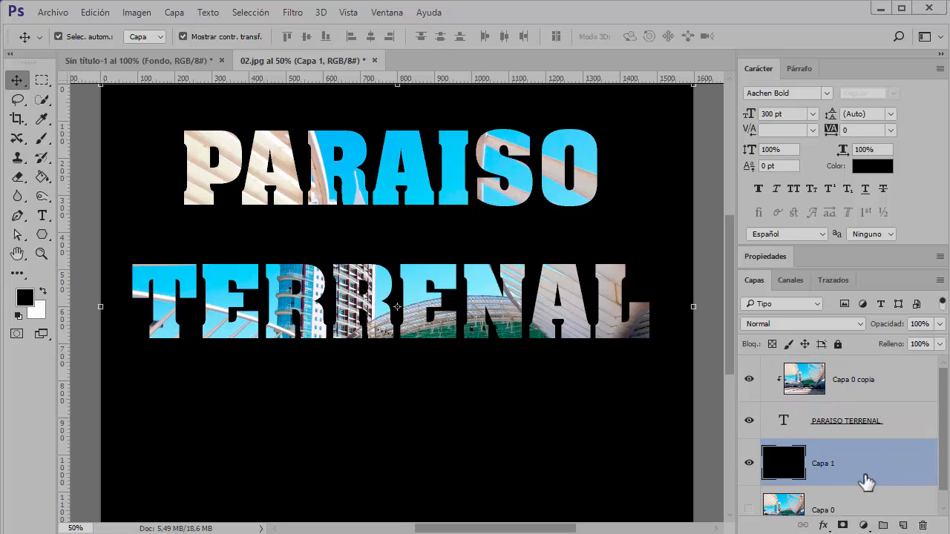
left_click(854, 379, "shift")
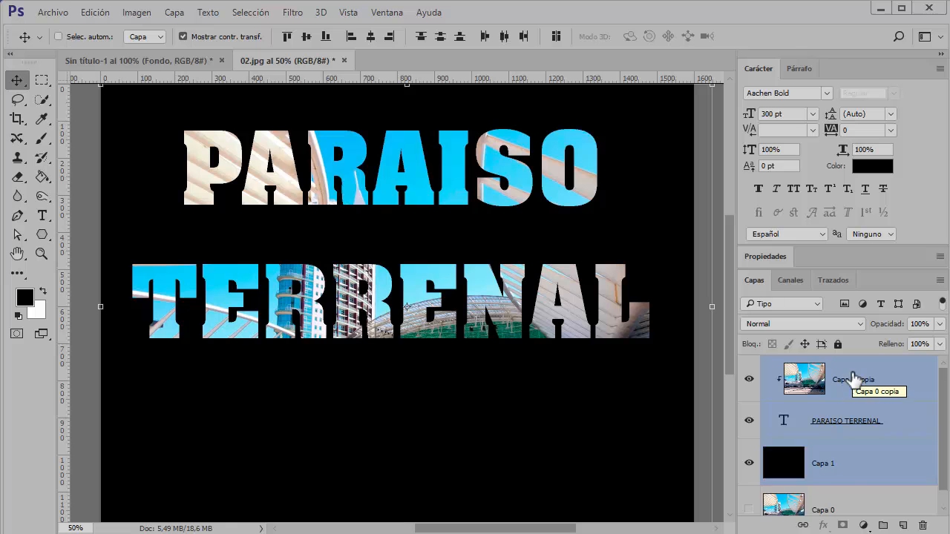
key("ctrl+g")
left_click(748, 365)
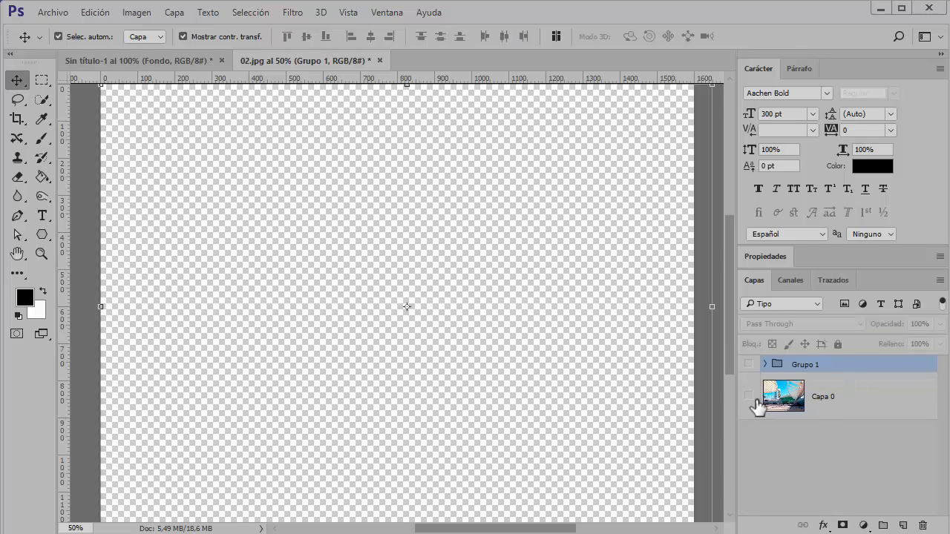
Step: Show the original photo layer Capa 0 and add a new empty layer directly above it
left_click(748, 396)
left_click(824, 399)
left_click(904, 524)
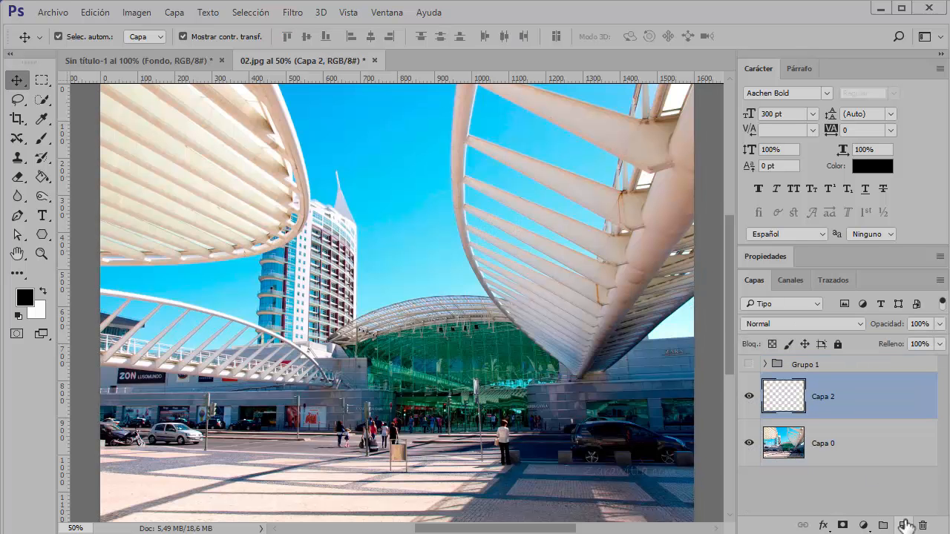
Step: Create a paragraph text box across the photo's upper middle containing PARAISO in 300 pt Aachen Bold, and shift it slightly down and left
left_click(42, 216)
left_click_drag(181, 187, 654, 345)
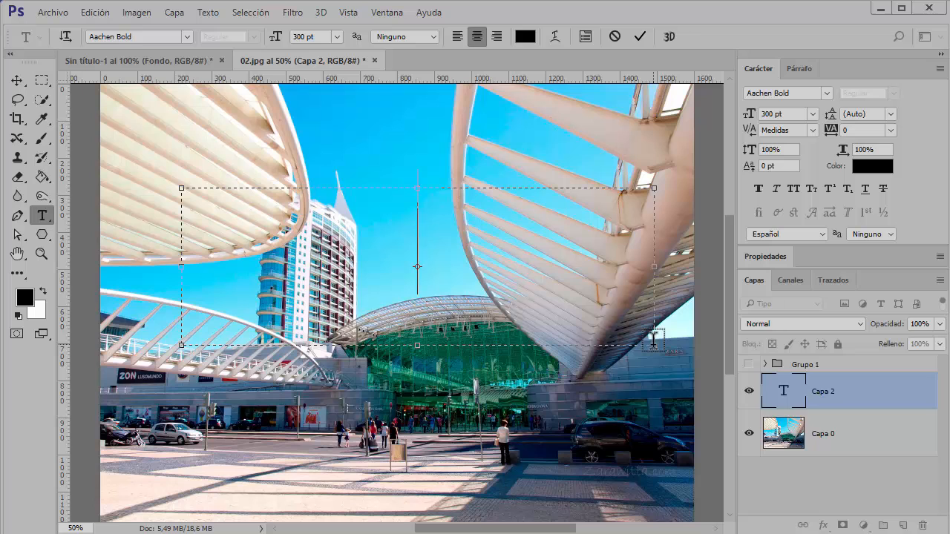
type("PARAISO")
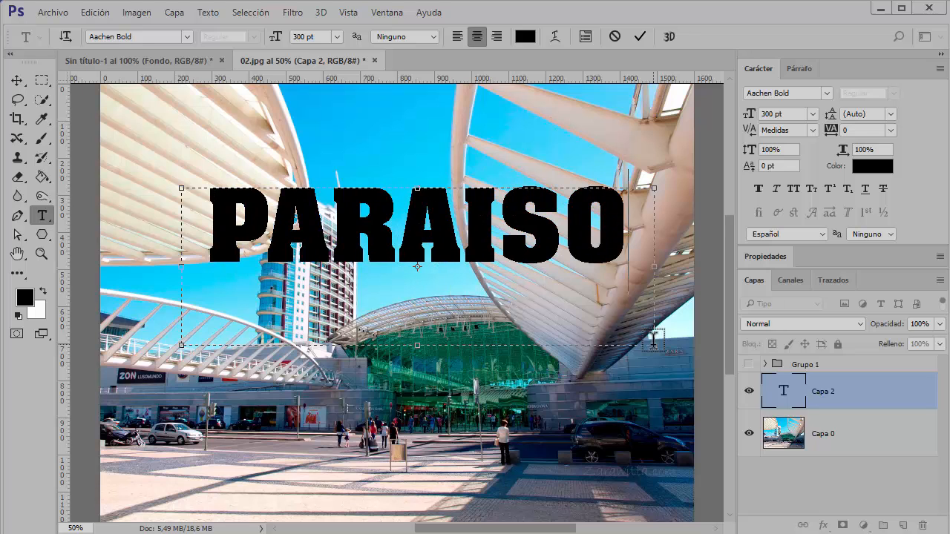
left_click(639, 35)
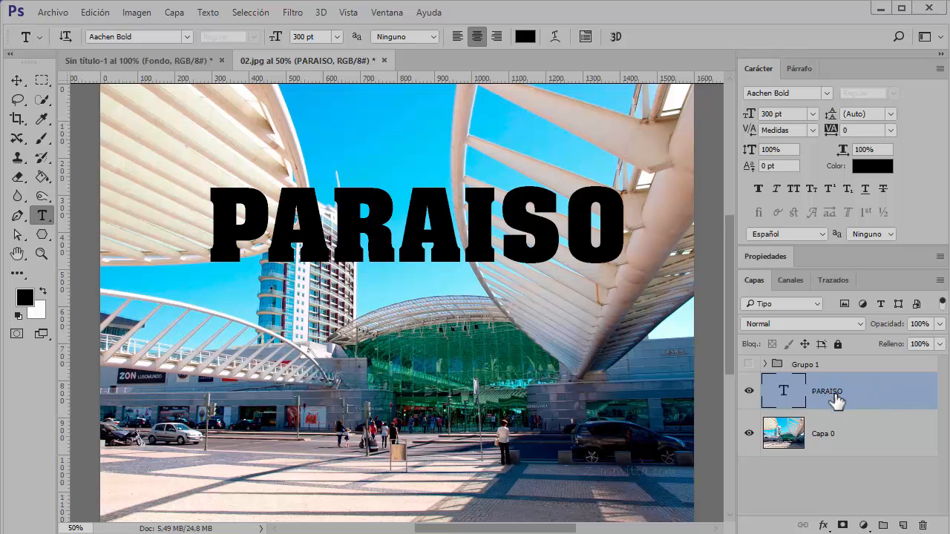
left_click(16, 79)
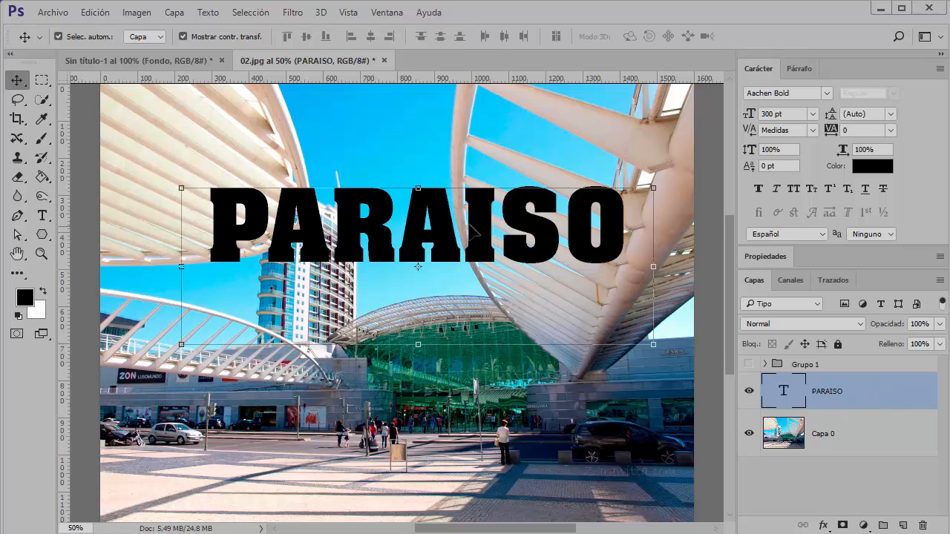
mouse_move(470, 231)
left_mouse_down()
mouse_move(420, 244)
mouse_move(467, 250)
mouse_move(472, 230)
left_mouse_up()
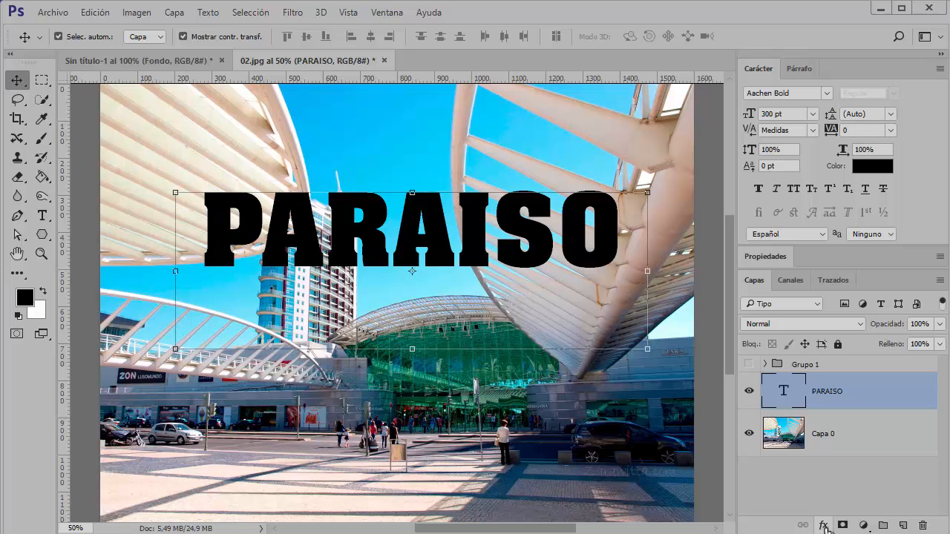
left_click(825, 525)
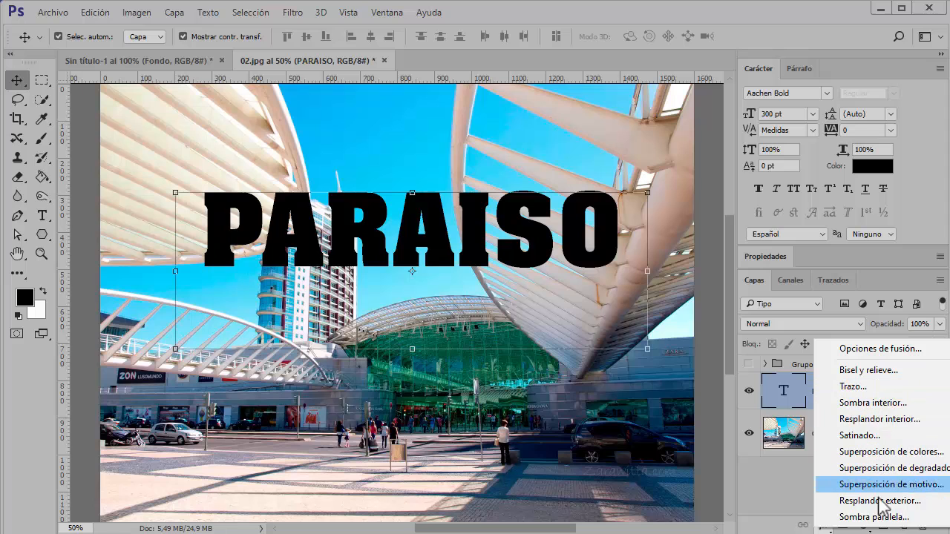
left_click(868, 370)
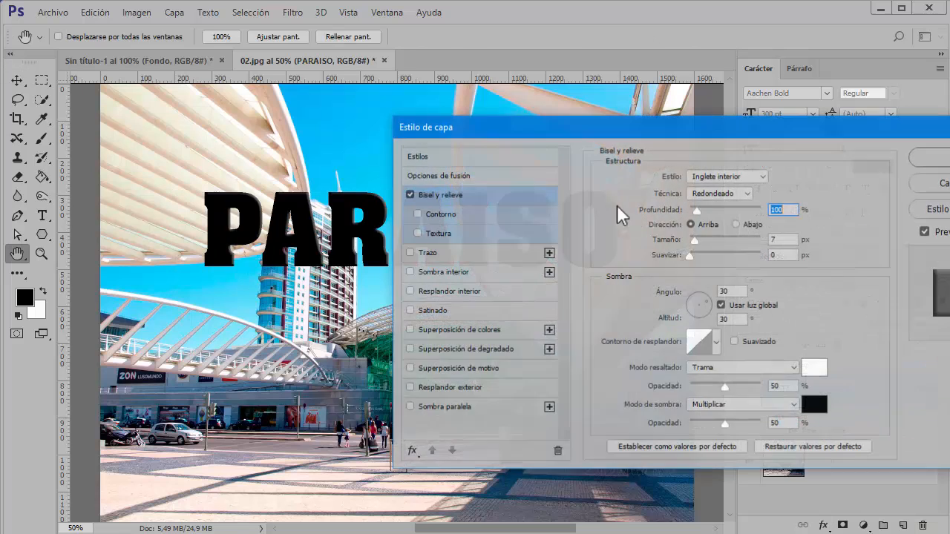
left_click_drag(642, 129, 448, 127)
left_click(746, 179)
key("v")
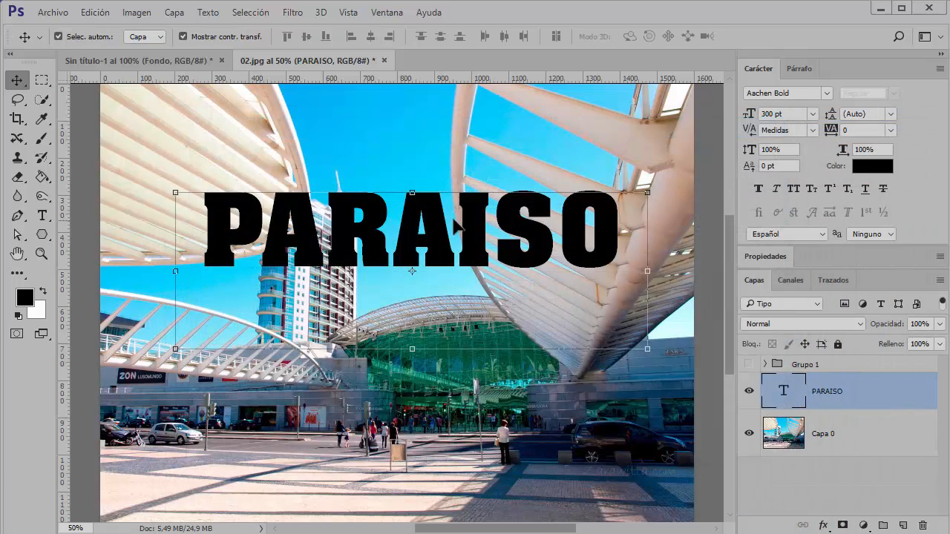
Step: Move the PARAISO text up about 160 px and widen its text box on both sides to nearly the full canvas width
left_click_drag(466, 225, 460, 165)
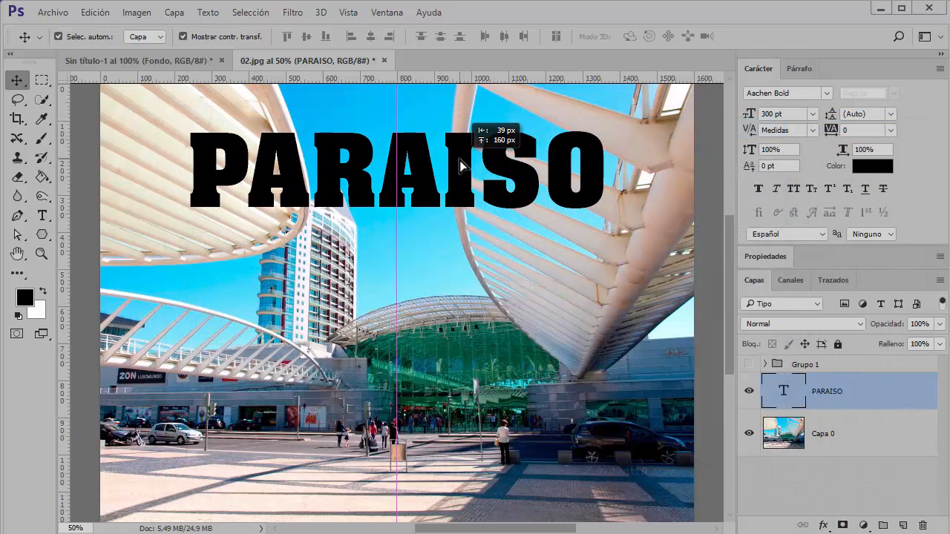
left_click(43, 215)
left_click_drag(161, 215, 119, 214)
left_click_drag(633, 215, 696, 212)
Step: Set the font size of the whole word PARAISO to 400 pt and commit the text edit
left_click_drag(607, 178, 204, 180)
left_click(273, 41)
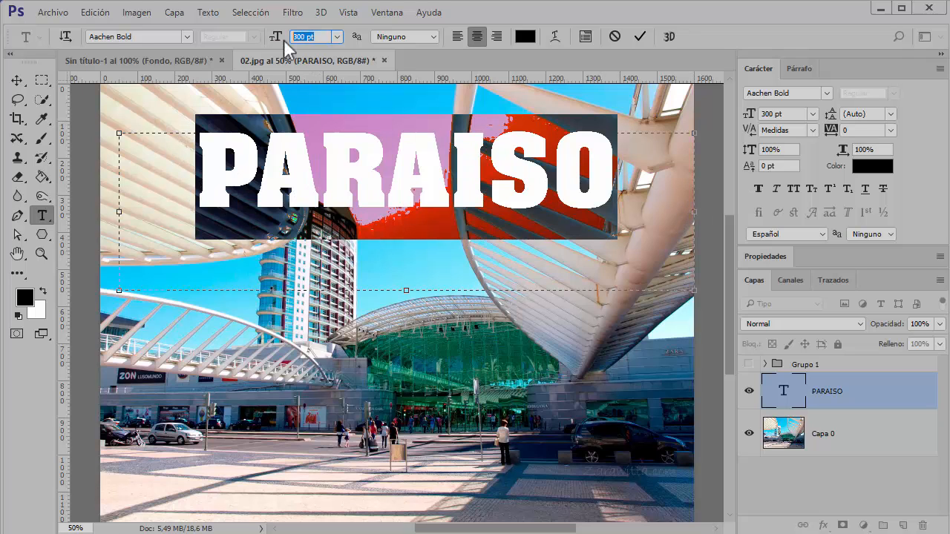
type("350")
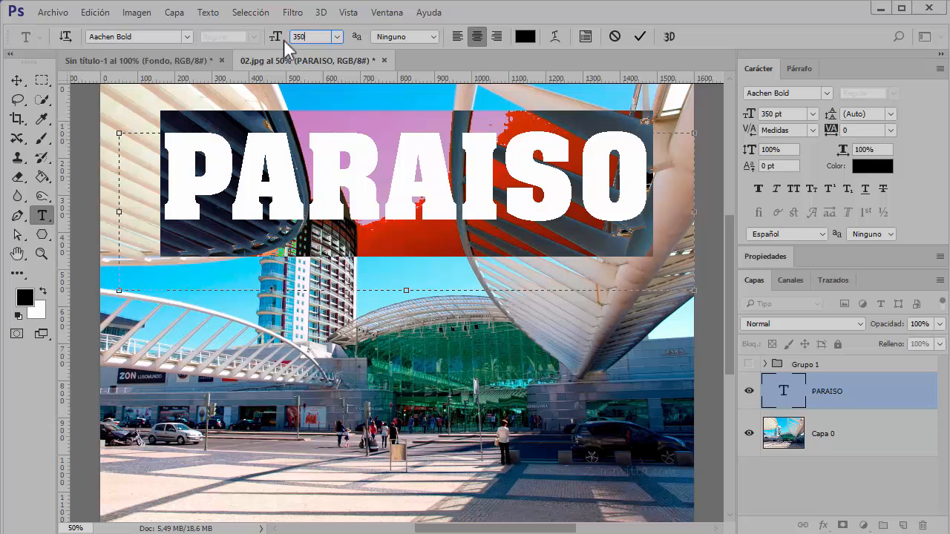
type("400")
key("Return")
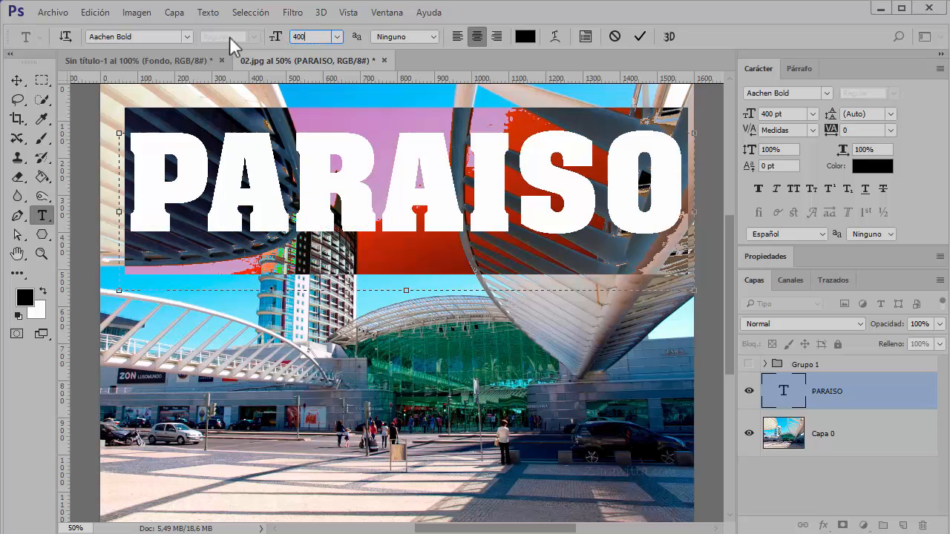
left_click(638, 36)
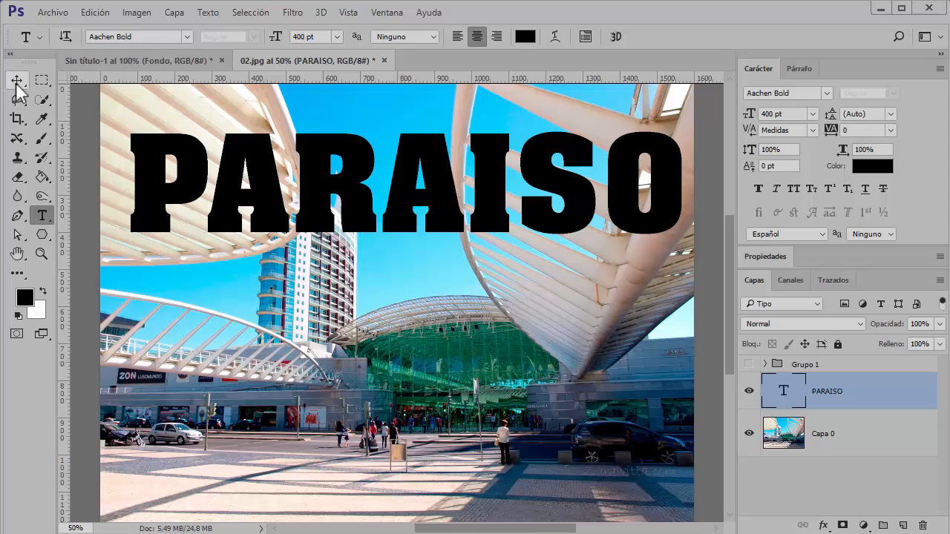
left_click(822, 525)
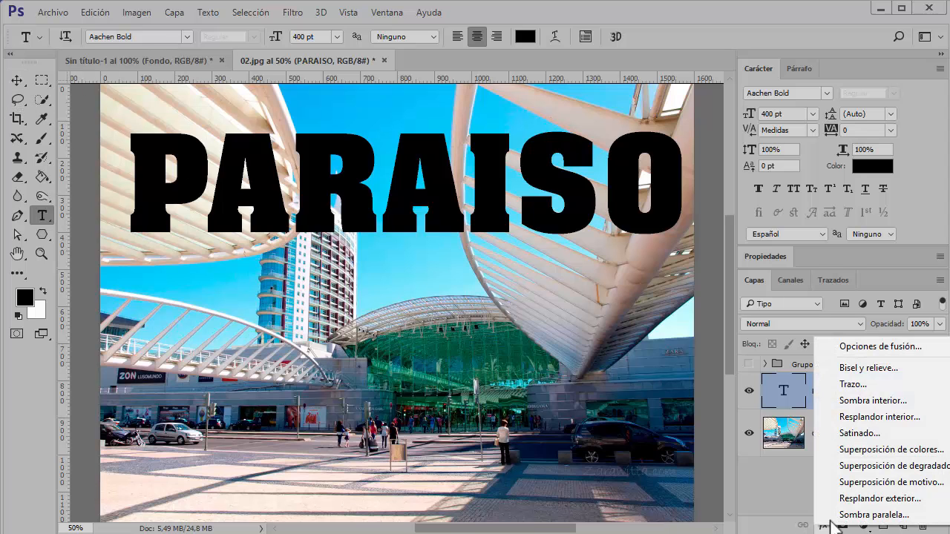
left_click(869, 367)
left_click_drag(561, 136, 472, 280)
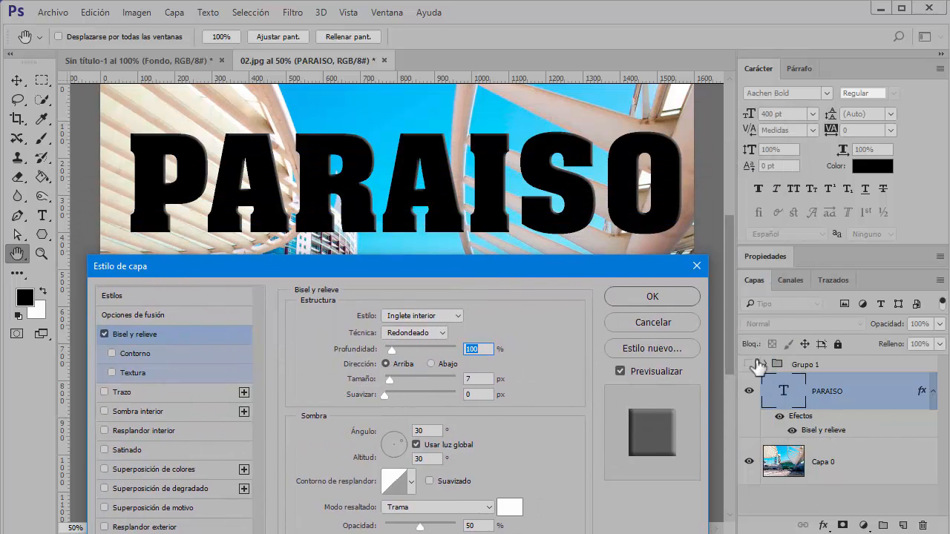
left_click(696, 266)
Step: Collapse the Carácter settings to give the layer list more room
left_click(764, 71)
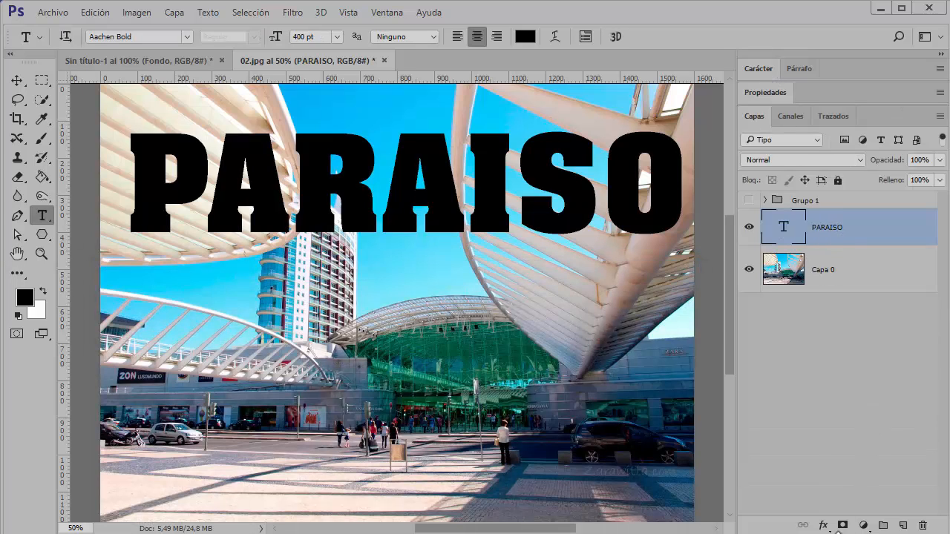
left_click(823, 526)
left_click(881, 368)
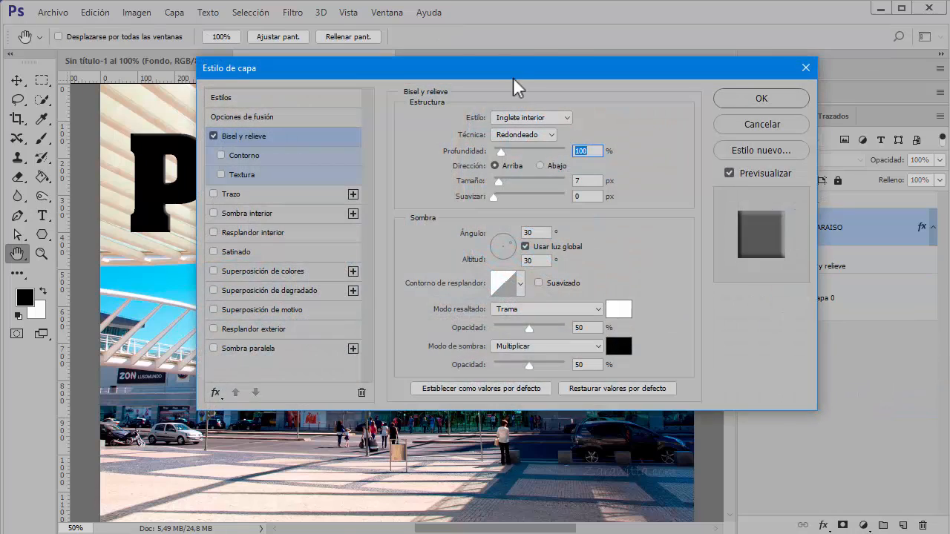
left_click_drag(512, 78, 421, 257)
left_click(668, 307)
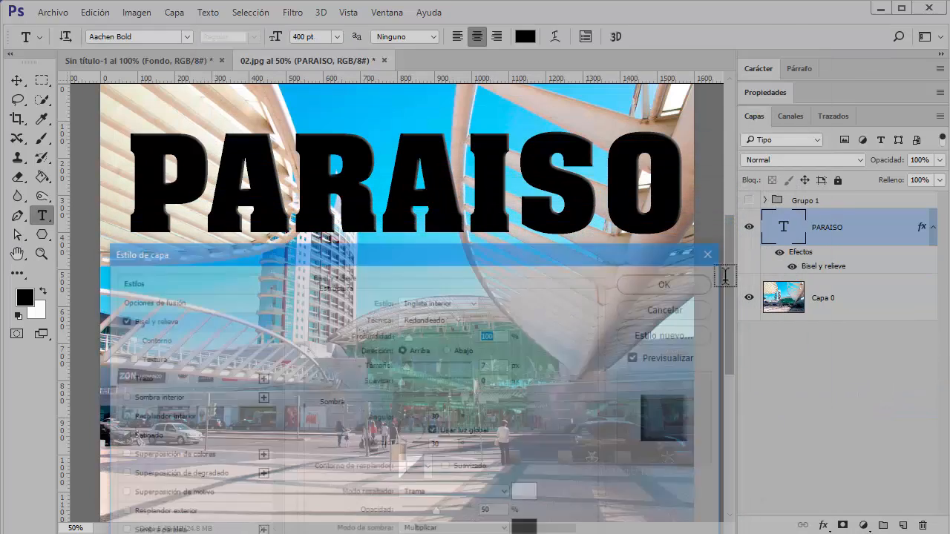
Step: Add a Bisel y relieve effect to the PARAISO text layer and place the Estilo de capa dialog below the letters
left_click_drag(731, 273, 727, 285)
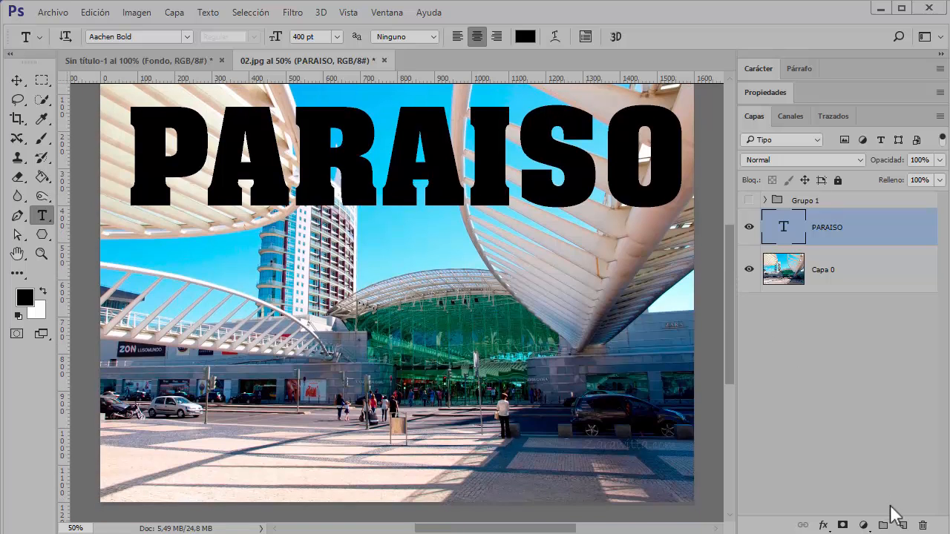
left_click(823, 524)
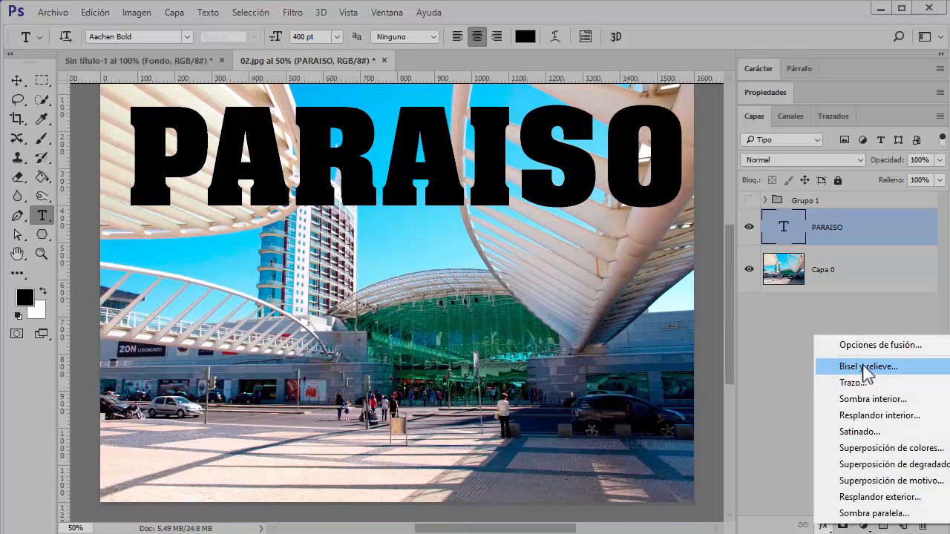
left_click(866, 367)
left_click_drag(477, 90, 399, 165)
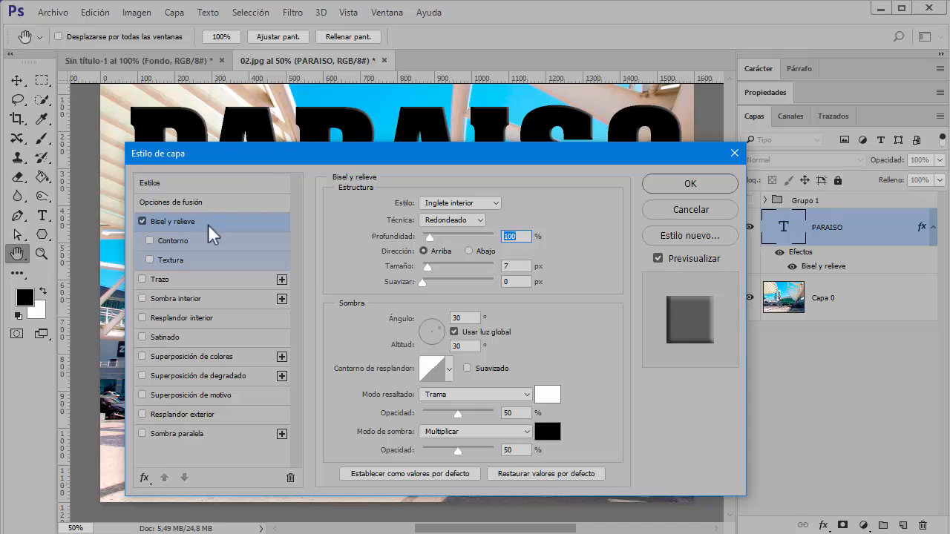
left_click_drag(281, 157, 265, 227)
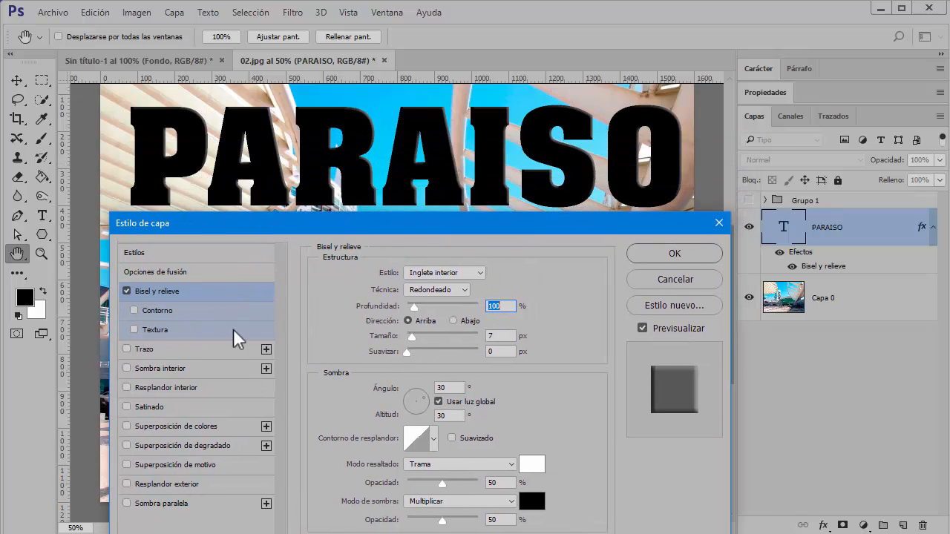
Step: Try the Trazo effect and switch Bisel y relieve off, before returning to Bisel y relieve as the only active effect
left_click(149, 348)
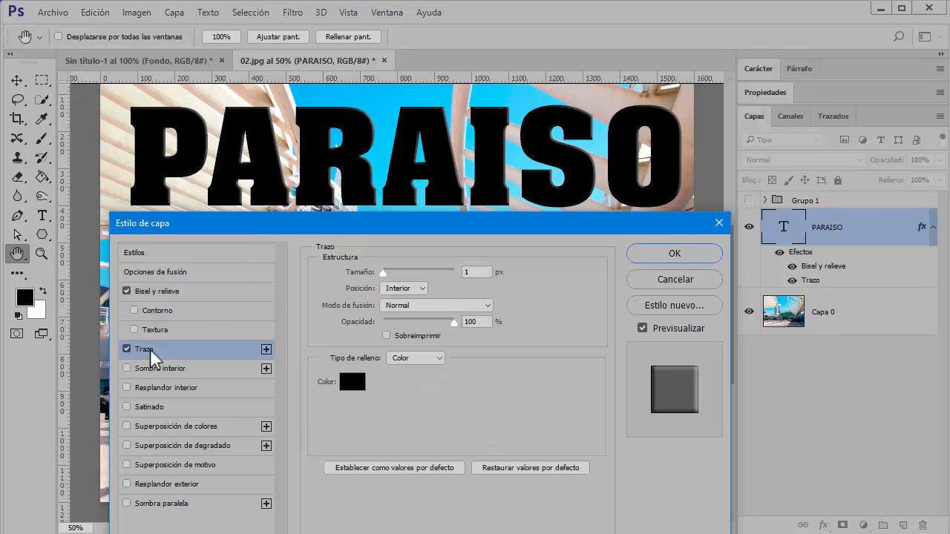
left_click(126, 290)
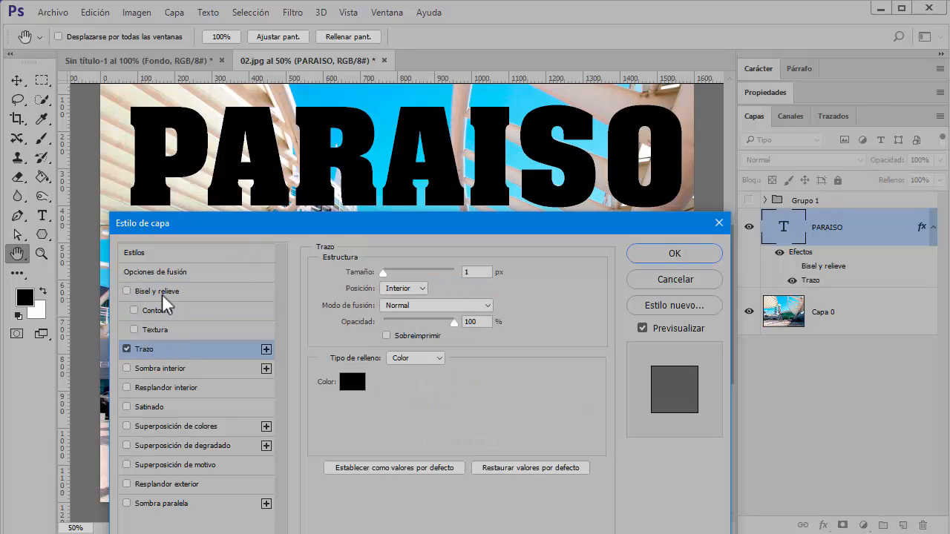
left_click(126, 349)
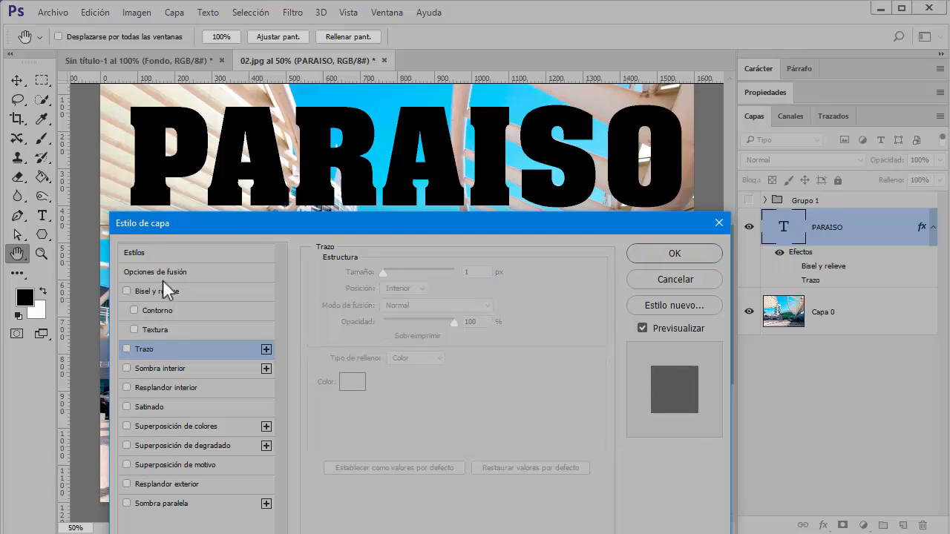
left_click(126, 291)
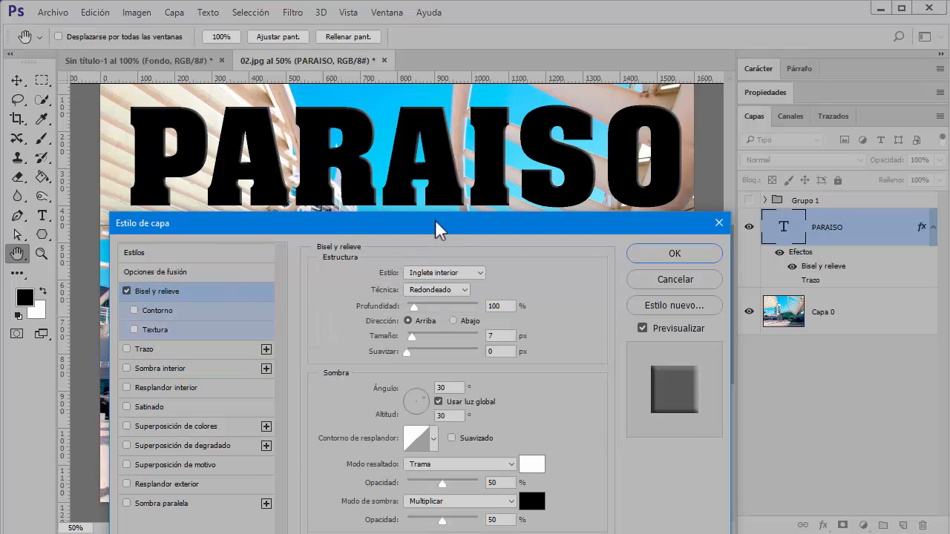
Step: Set the bevel on the PARAISO text to Profundidad 313%, Tamaño 38 px and Suavizar 9 px, keeping the letters in view
left_click_drag(436, 220, 419, 222)
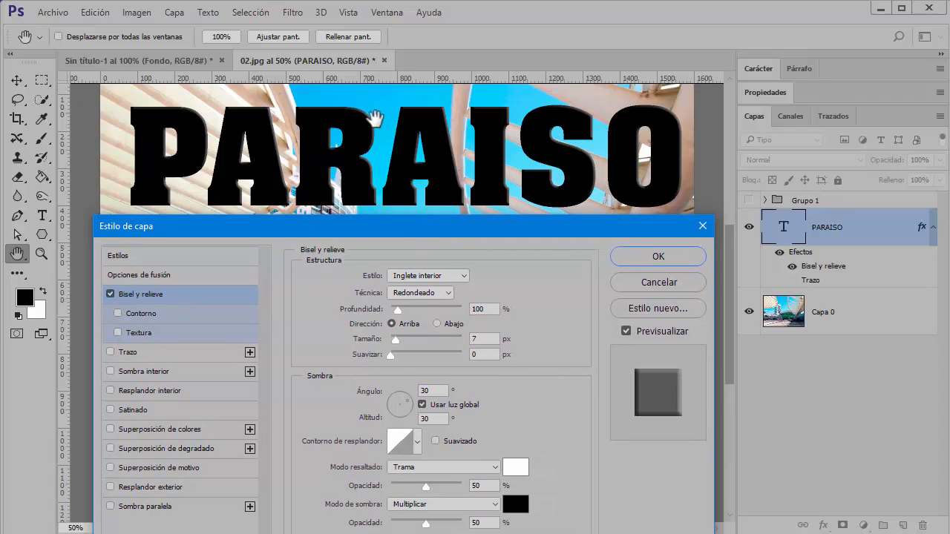
left_click_drag(400, 311, 429, 354)
left_click_drag(503, 234, 503, 222)
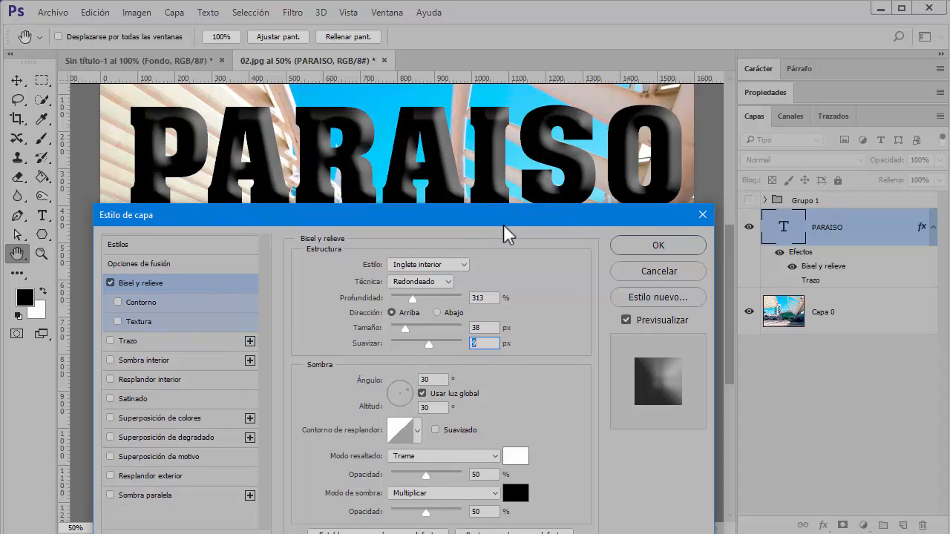
Step: Switch off the Bisel y relieve effect on the PARAISO text and try its Contorno sub-option
left_click(110, 283)
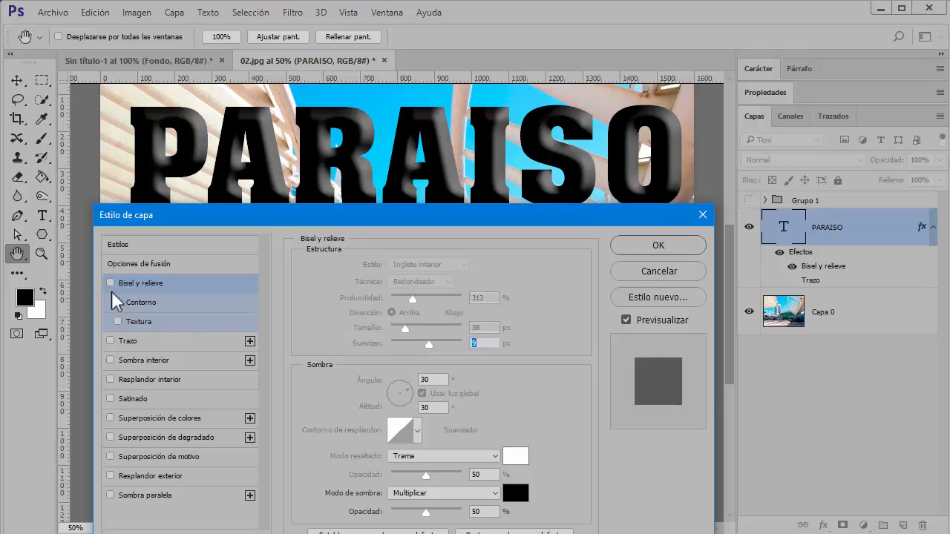
left_click(117, 302)
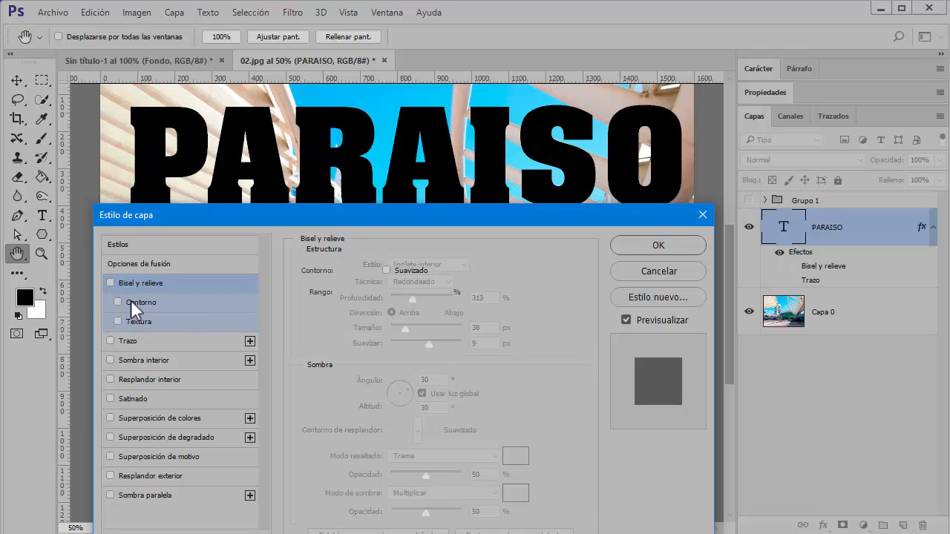
left_click(110, 283)
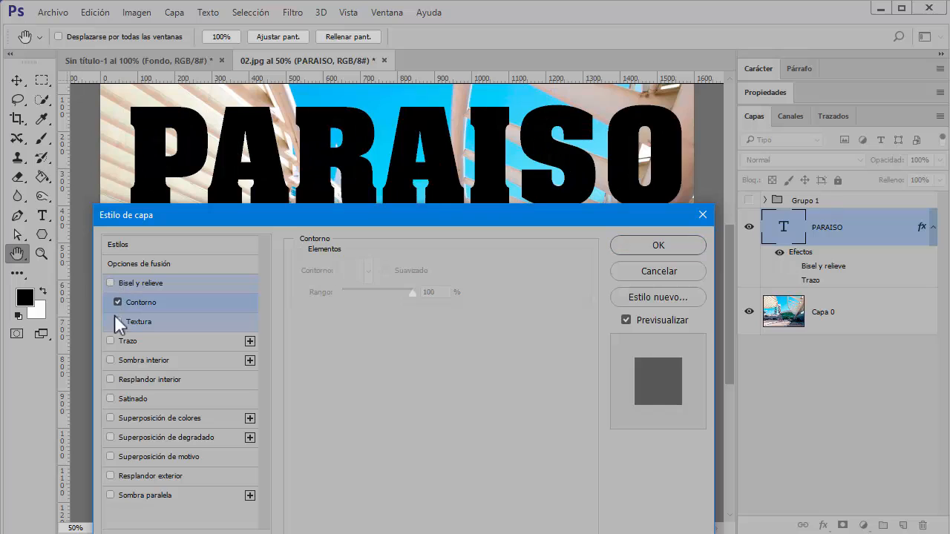
Step: Try a red Trazo with Tamaño 7 px around the PARAISO letters and switch the effect off
left_click(139, 339)
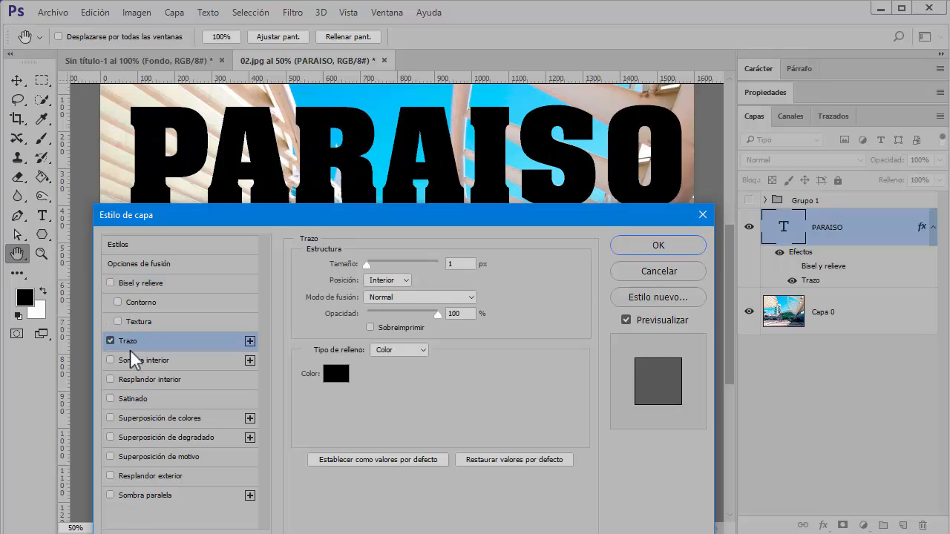
left_click(337, 374)
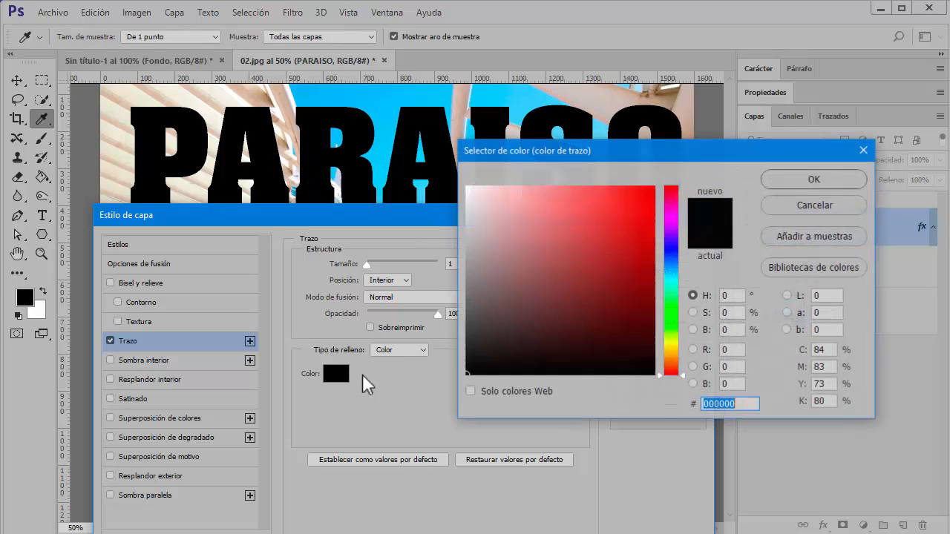
left_click(594, 242)
left_click(654, 187)
left_click(827, 185)
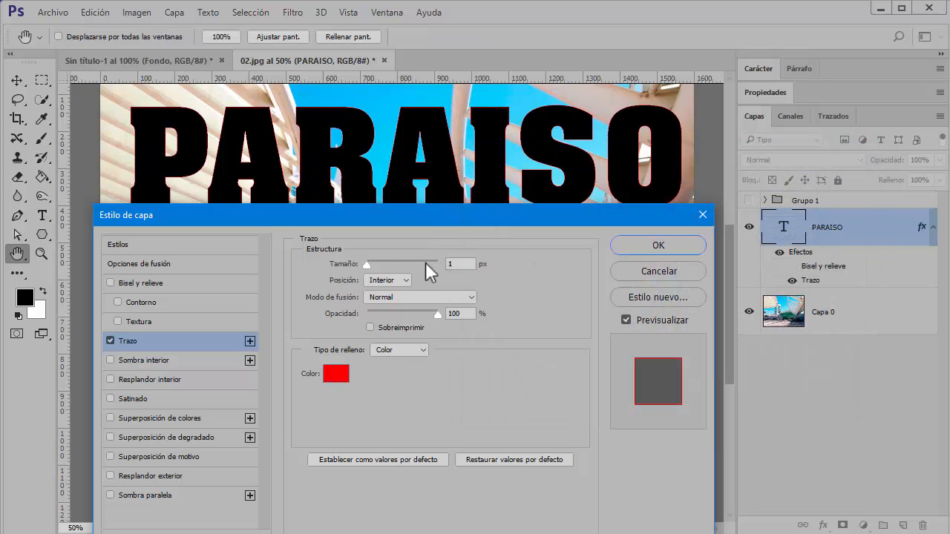
left_click_drag(360, 265, 374, 269)
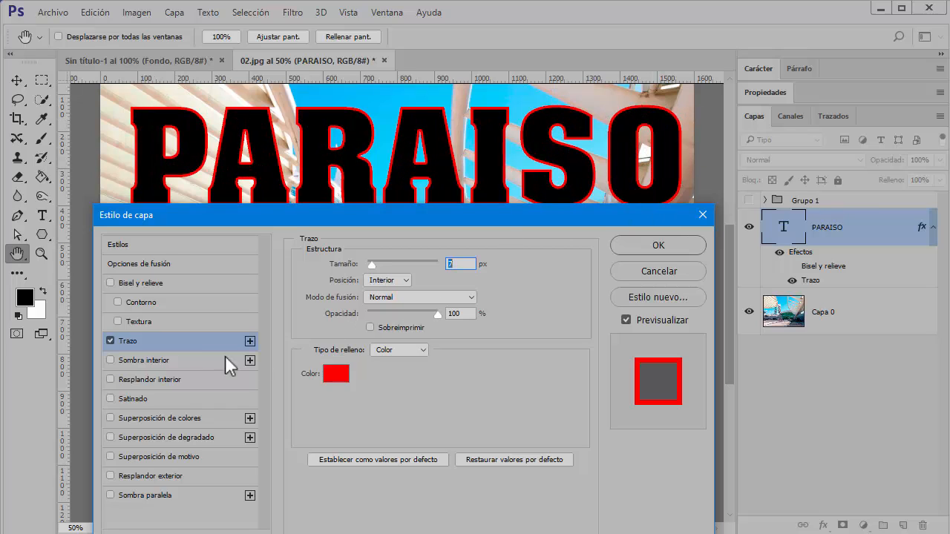
left_click(110, 341)
Step: Add a Sombra interior effect to the PARAISO text with Modo de fusión Normal and the light grey color d9d9d9
left_click(111, 360)
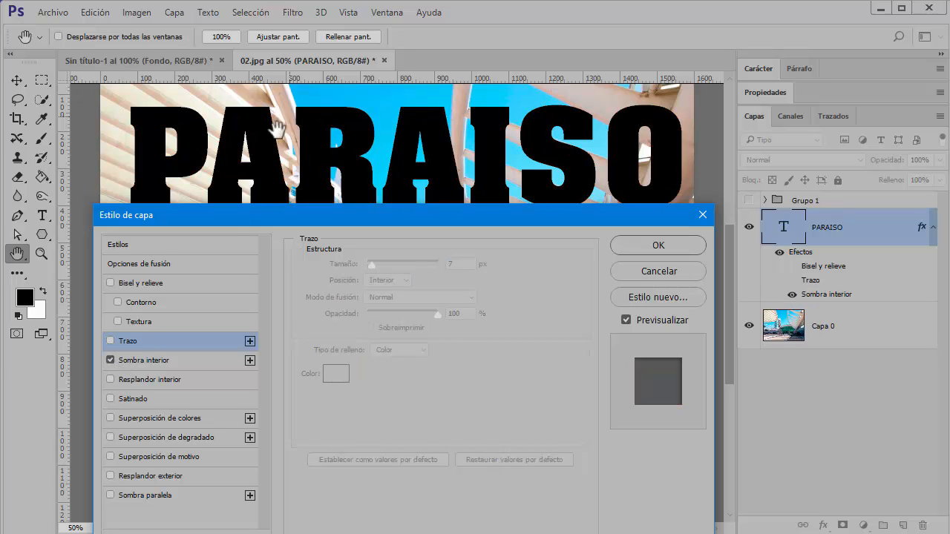
left_click(160, 359)
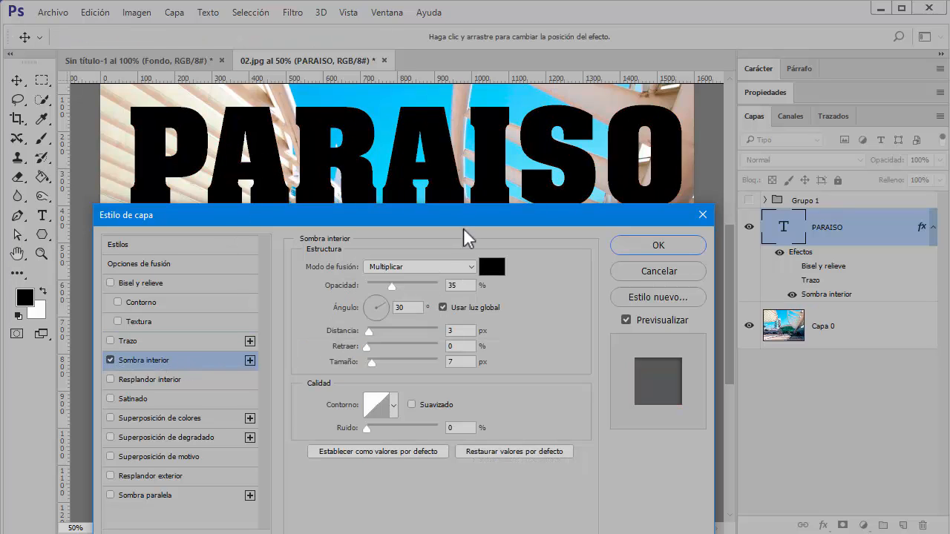
left_click(471, 267)
left_click(415, 279)
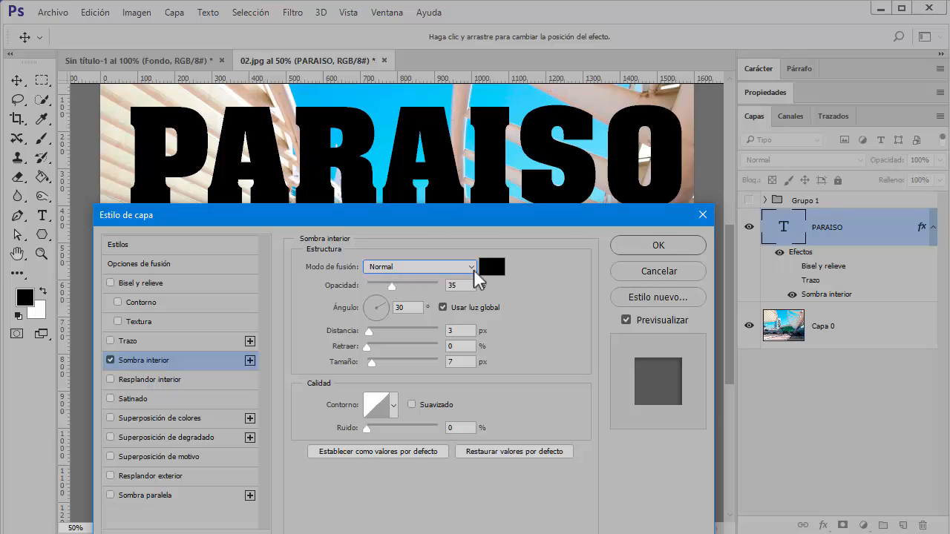
left_click(492, 266)
left_click(527, 236)
double_click(704, 404)
type("d9d9d9")
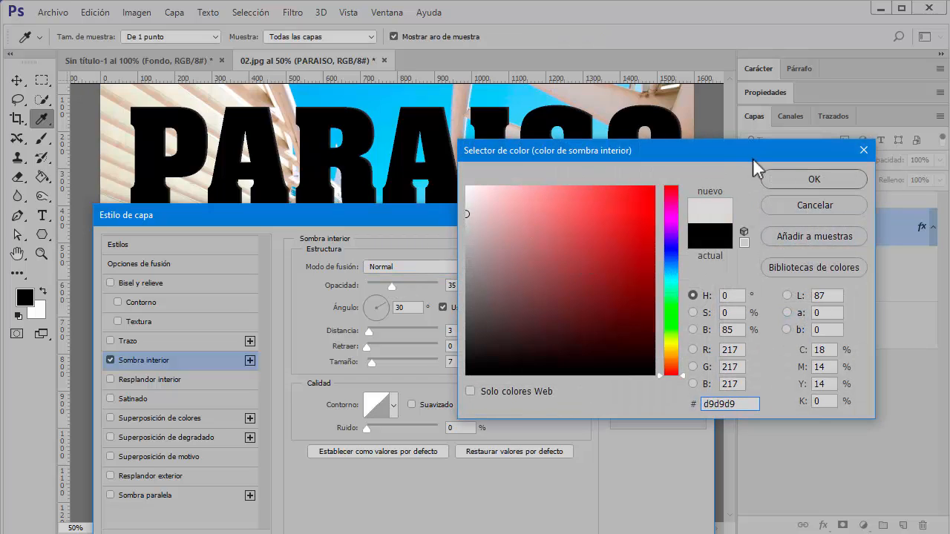
left_click(814, 178)
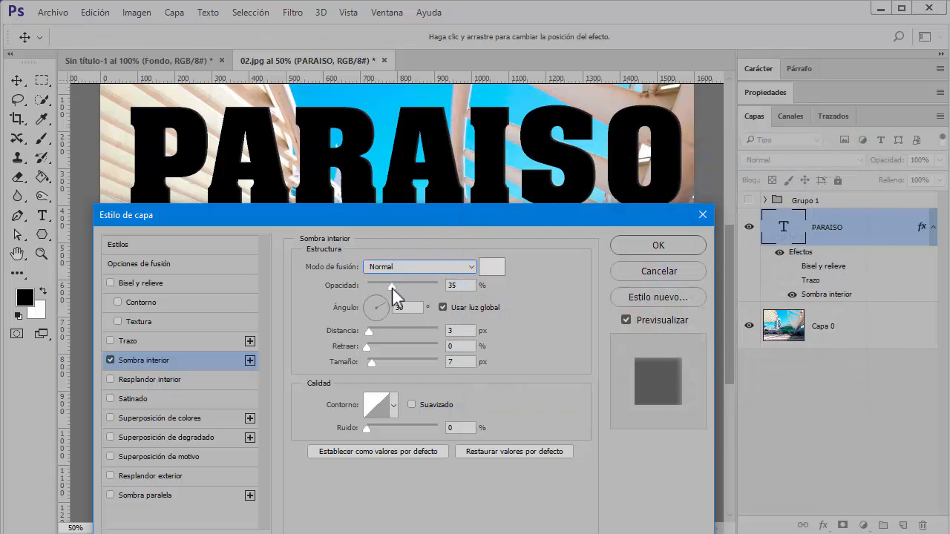
Step: Try the inner shadow with Opacidad 78%, Distancia 26 px, Retraer 38% and Tamaño 43 px, and switch it off
left_click_drag(392, 288, 422, 288)
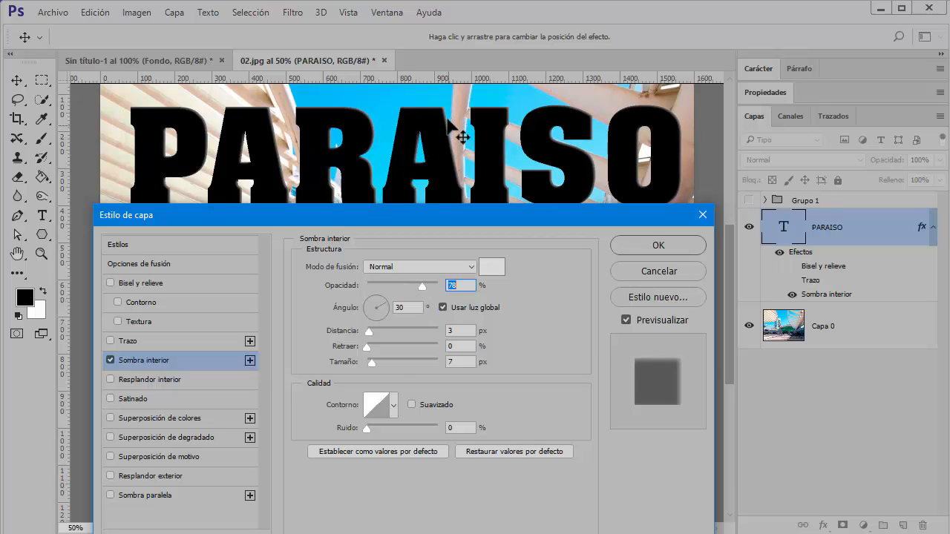
left_click_drag(371, 332, 381, 359)
left_click(111, 359)
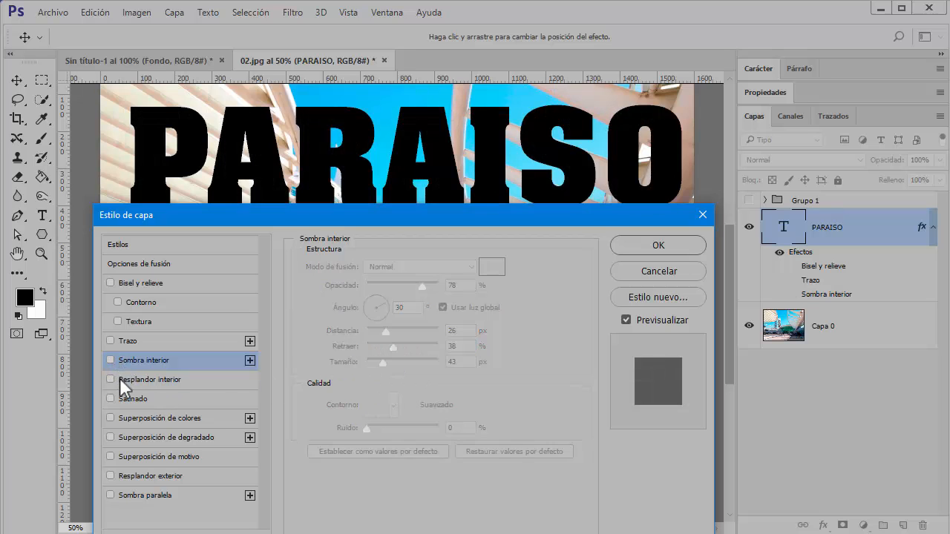
Step: Add a Resplandor interior to PARAISO in Normal mode with Opacidad 46%, Ruido 31%, Retraer 20% and Tamaño 40 px
left_click(119, 379)
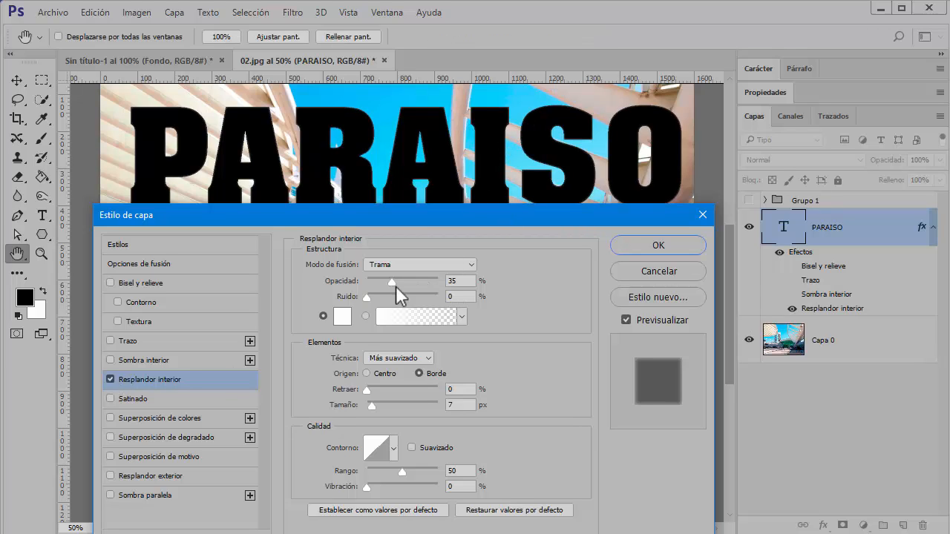
left_click_drag(369, 301, 386, 309)
left_click(413, 265)
scroll(409, 282, "up", 4)
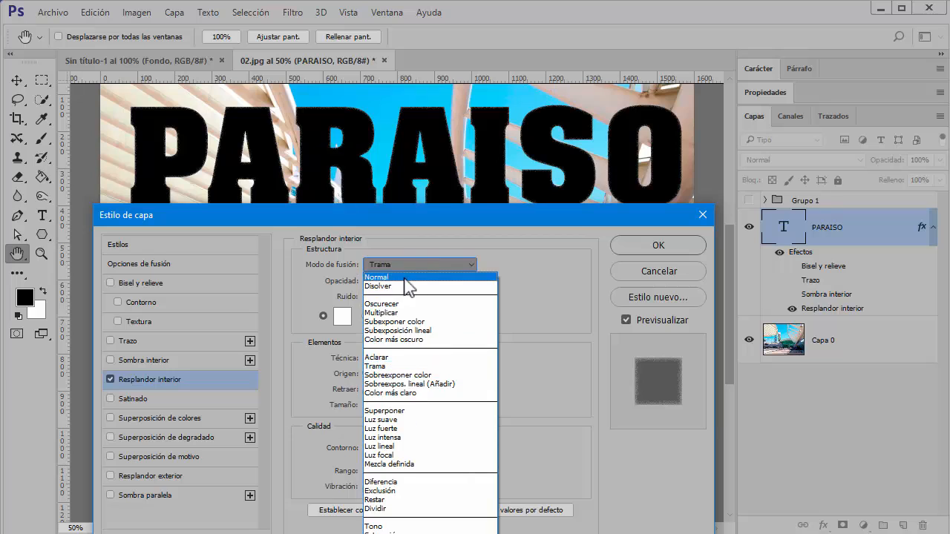
left_click(404, 273)
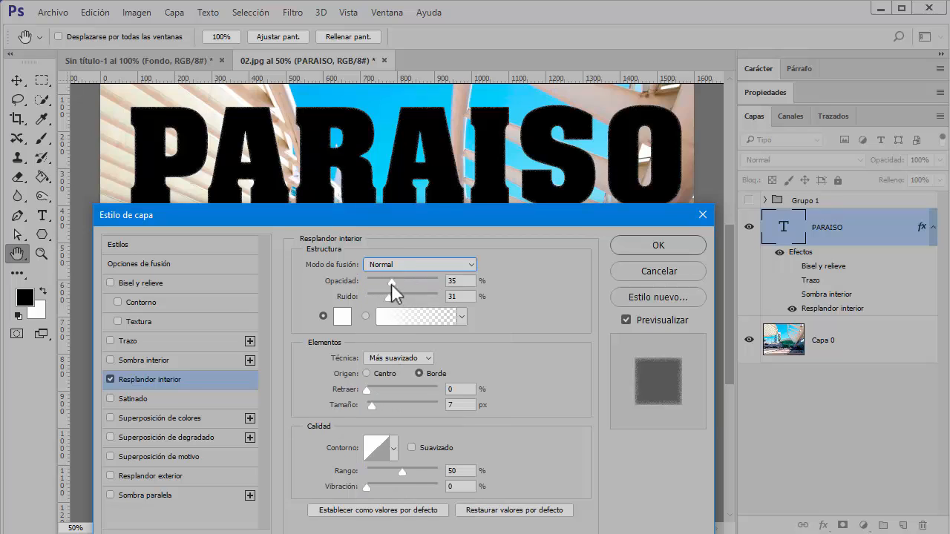
left_click_drag(391, 284, 401, 282)
left_click_drag(371, 389, 383, 405)
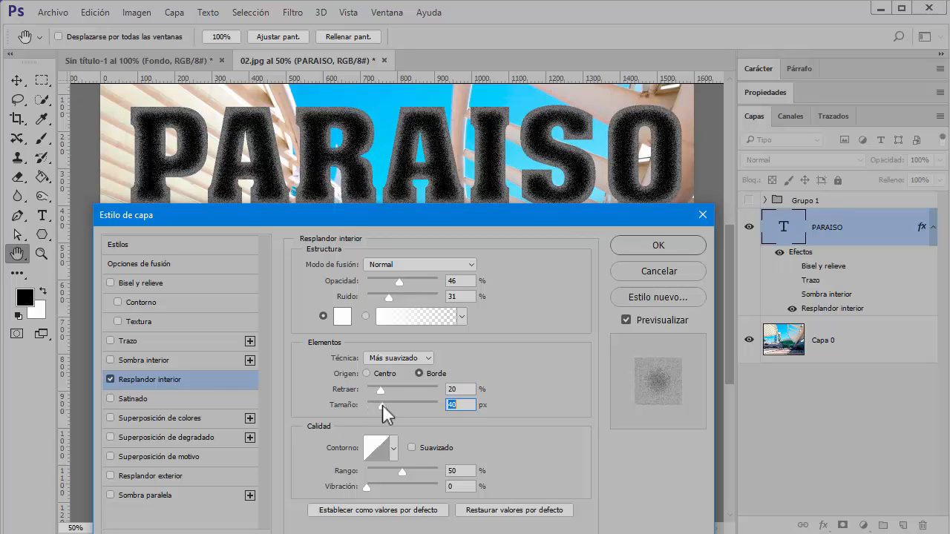
Step: Check the inner glow's Técnica options, try its Origen as Centro, and switch Resplandor interior off
left_click(429, 359)
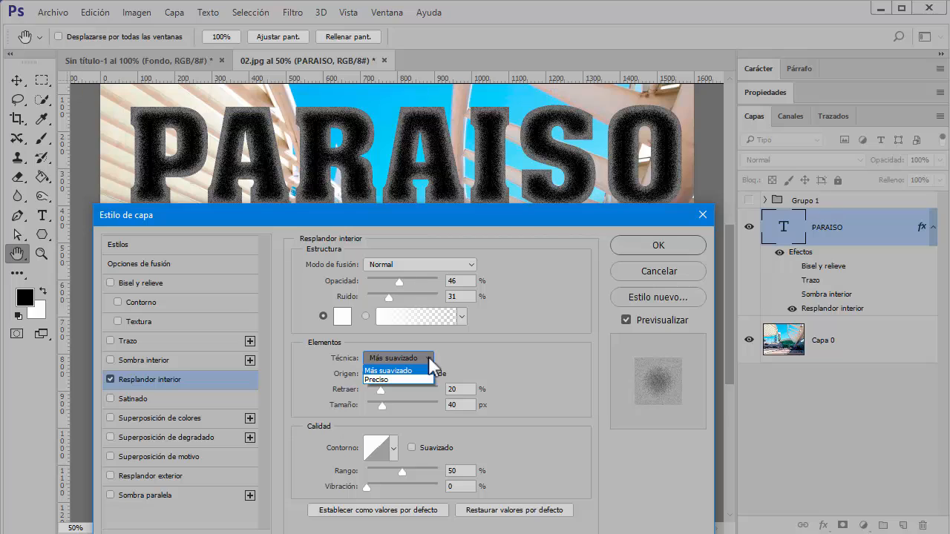
left_click(415, 361)
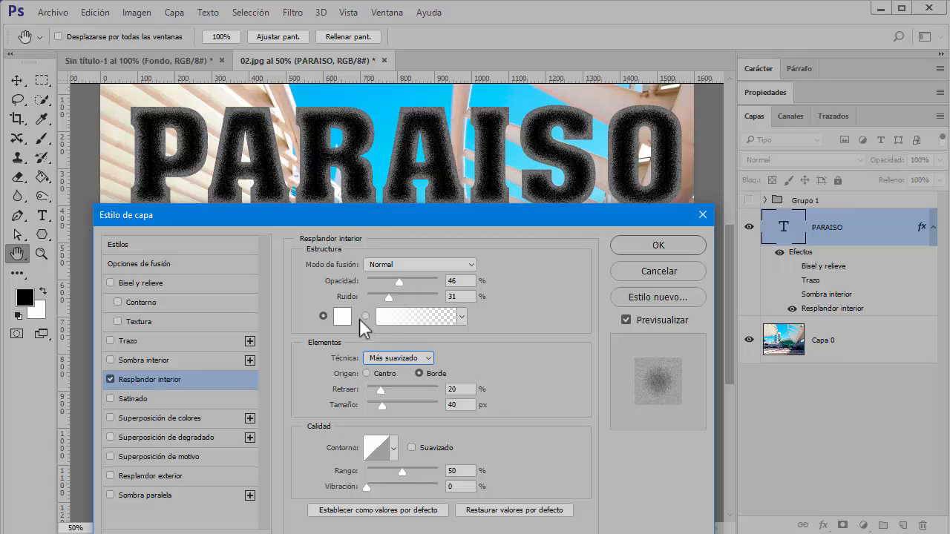
left_click(323, 316)
left_click(369, 373)
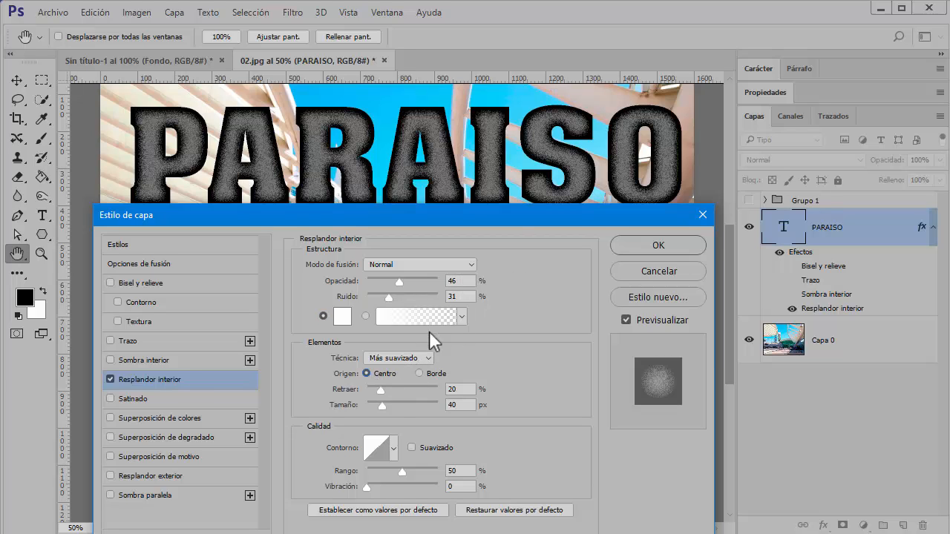
left_click(110, 379)
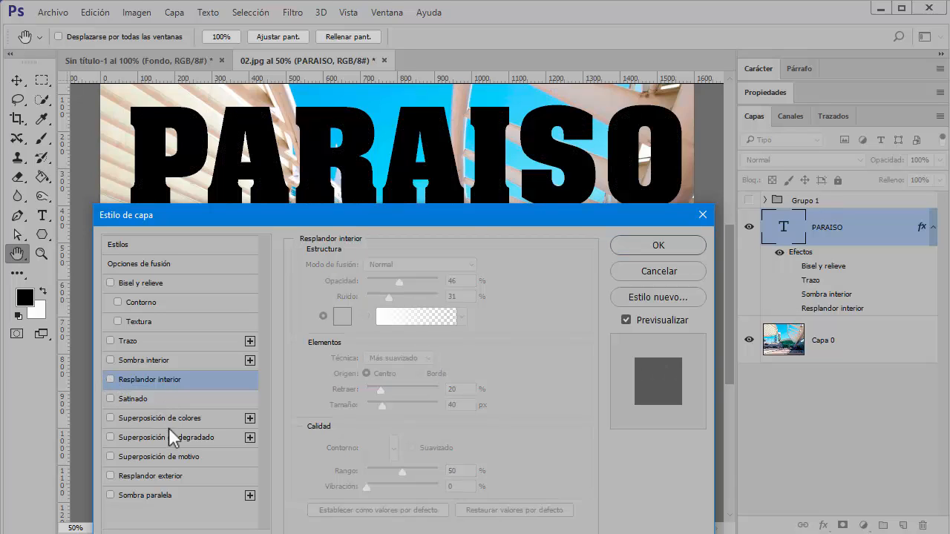
Step: Try a dark blue Superposición de colores on the PARAISO text and switch it off
left_click(169, 417)
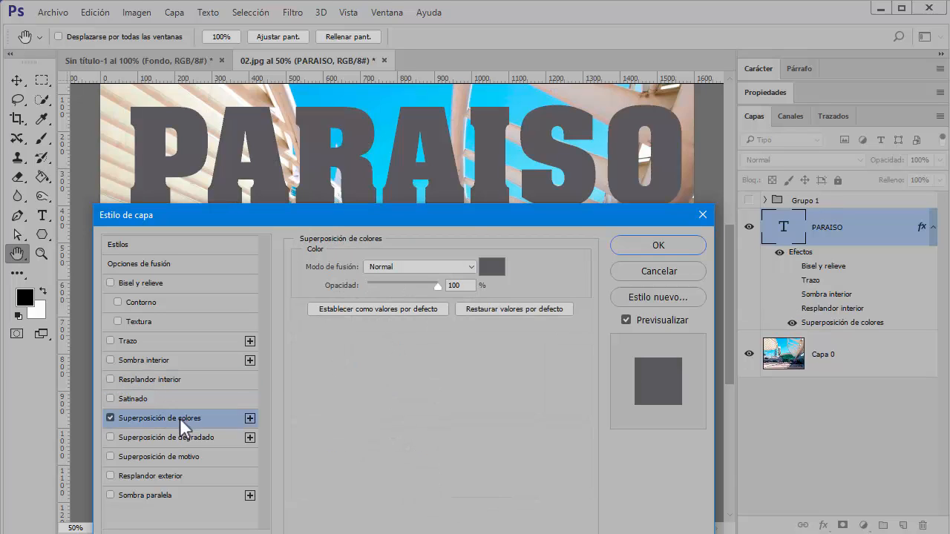
left_click(491, 266)
left_click(653, 254)
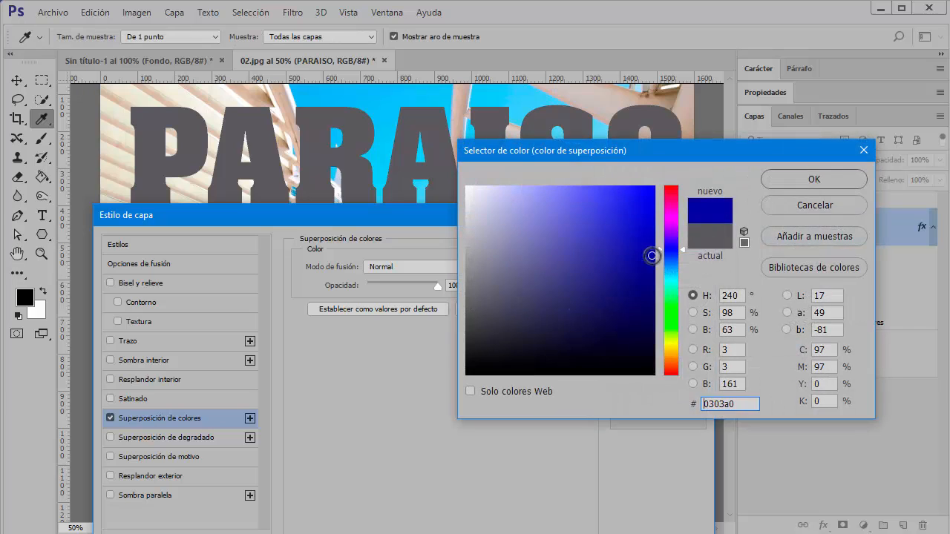
left_click(829, 184)
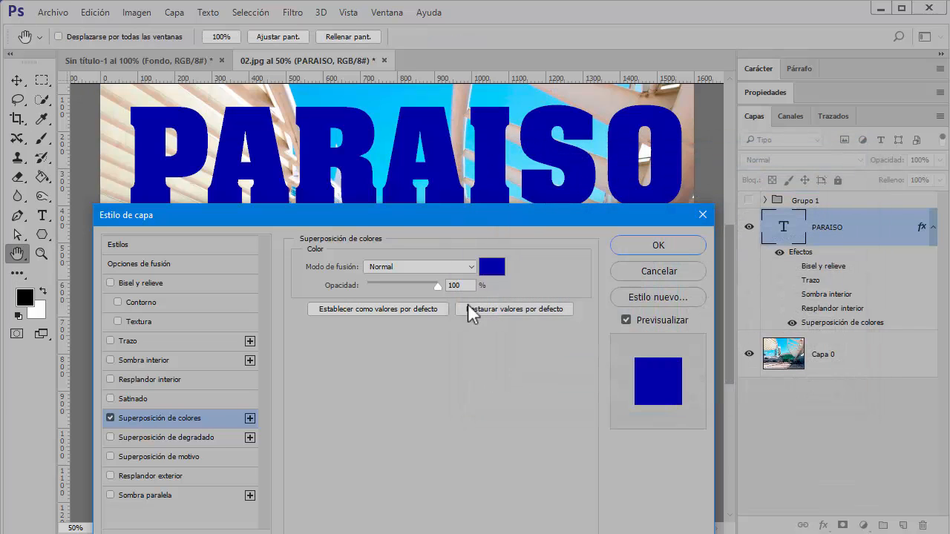
left_click(108, 418)
Step: Try Superposición de degradado and Superposición de motivo one after the other, view the available patterns, and leave both effects off
left_click(146, 438)
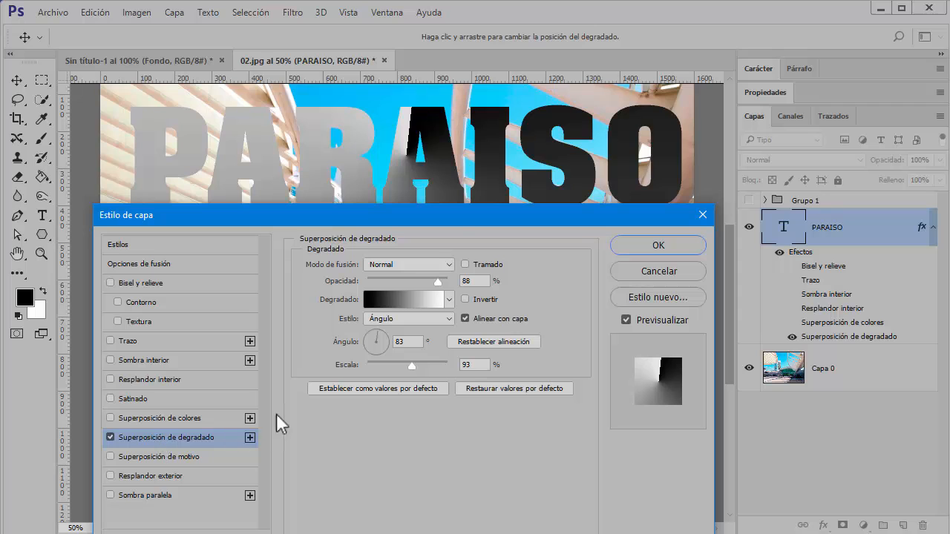
left_click(111, 437)
left_click(137, 455)
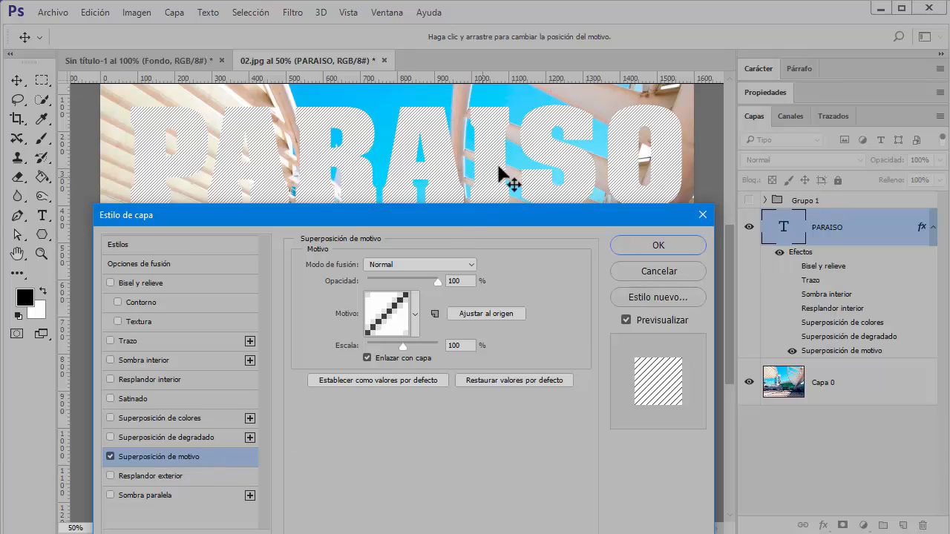
left_click(414, 315)
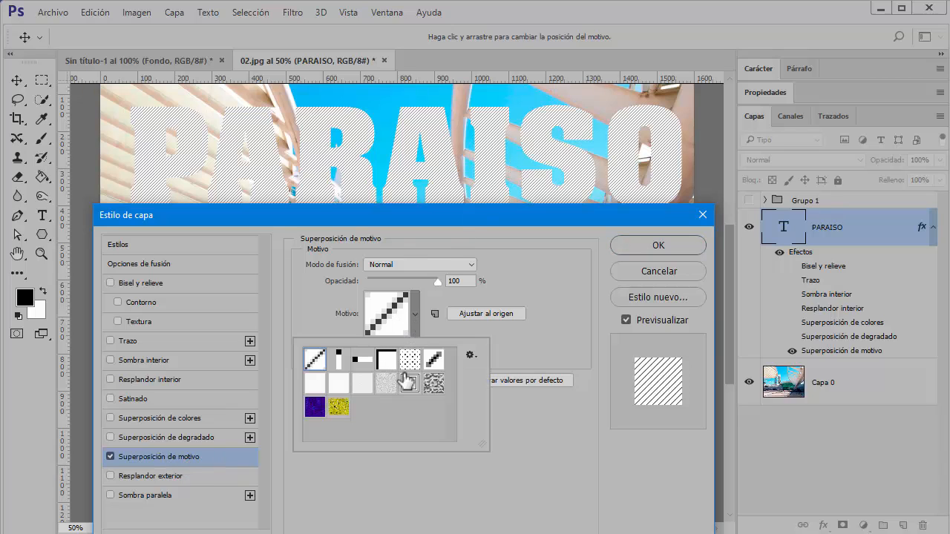
key("Escape")
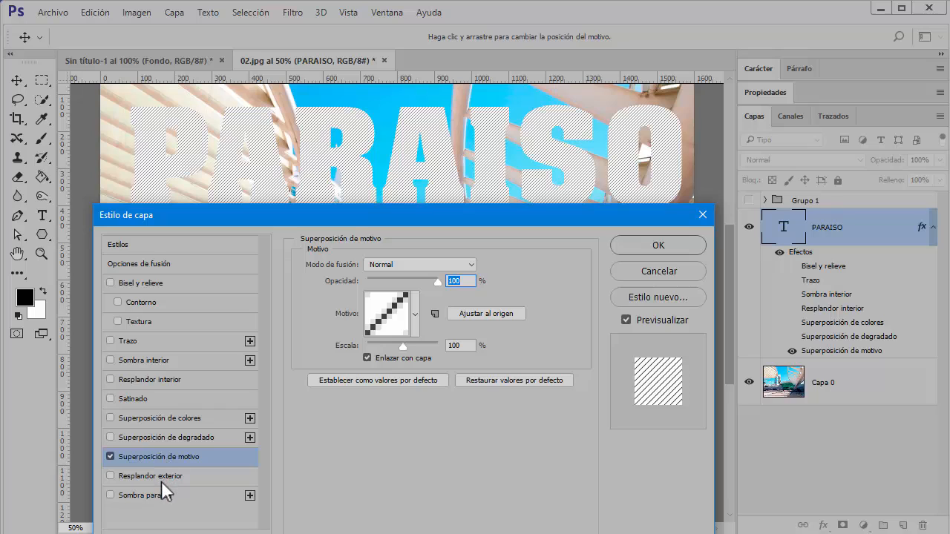
left_click(110, 456)
Step: Try a Resplandor exterior with Opacidad 59%, Ruido 27%, Extender 14% and Tamaño 68 px, and switch it off
left_click(141, 475)
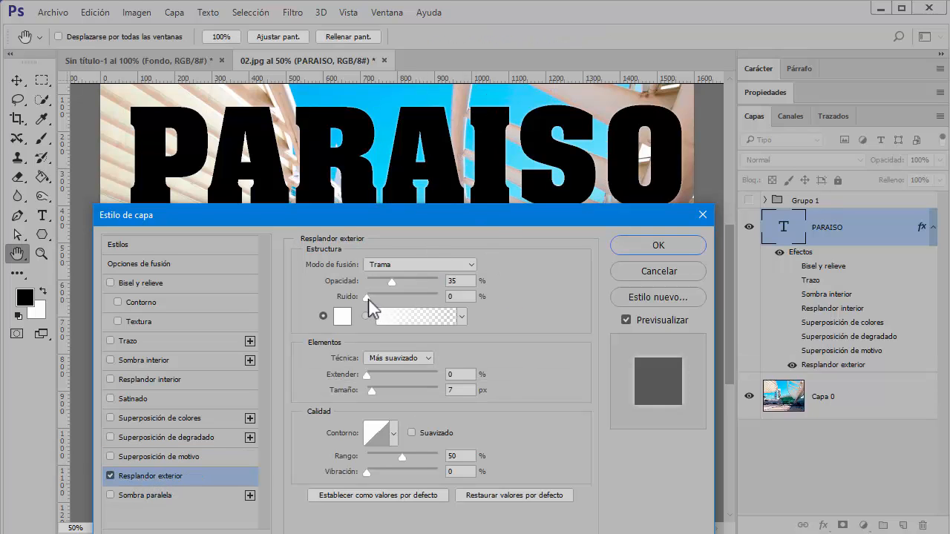
left_click_drag(369, 299, 409, 285)
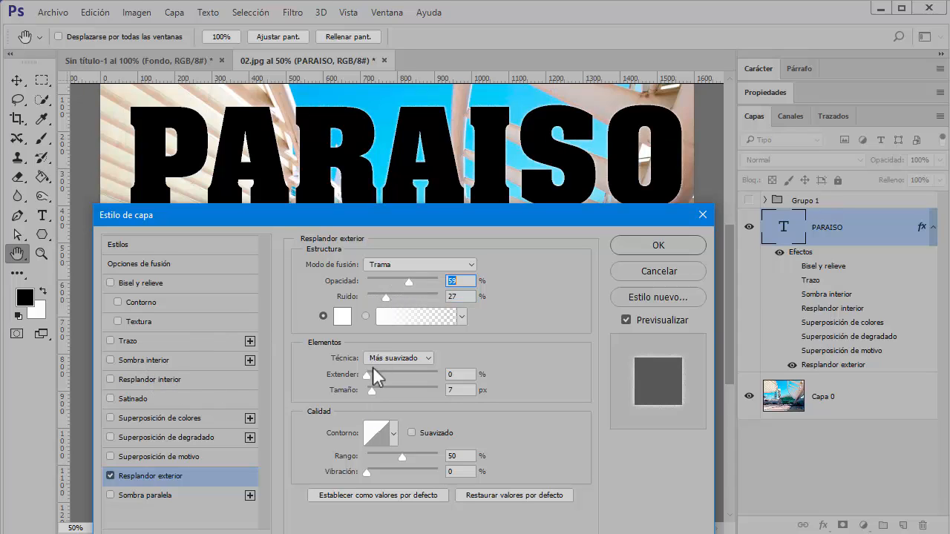
left_click_drag(367, 375, 393, 380)
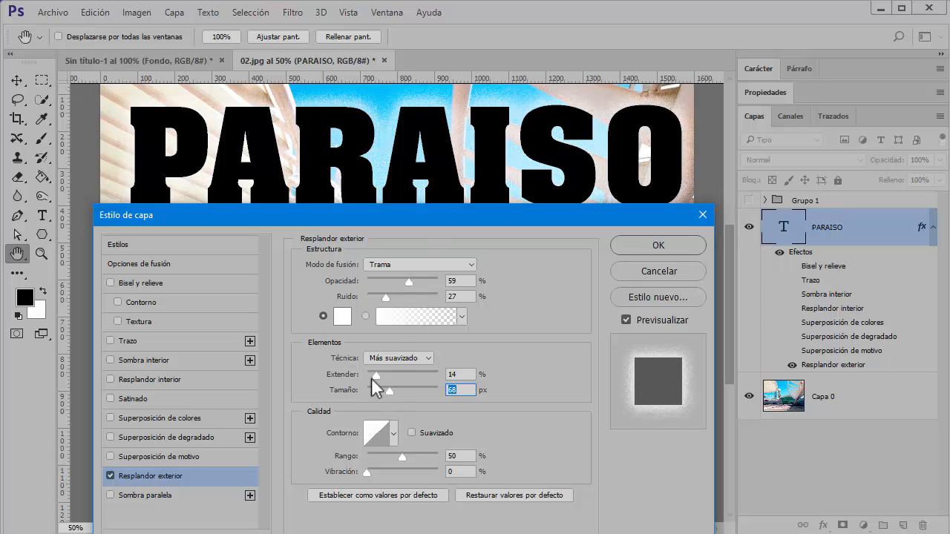
left_click(139, 477)
left_click(110, 476)
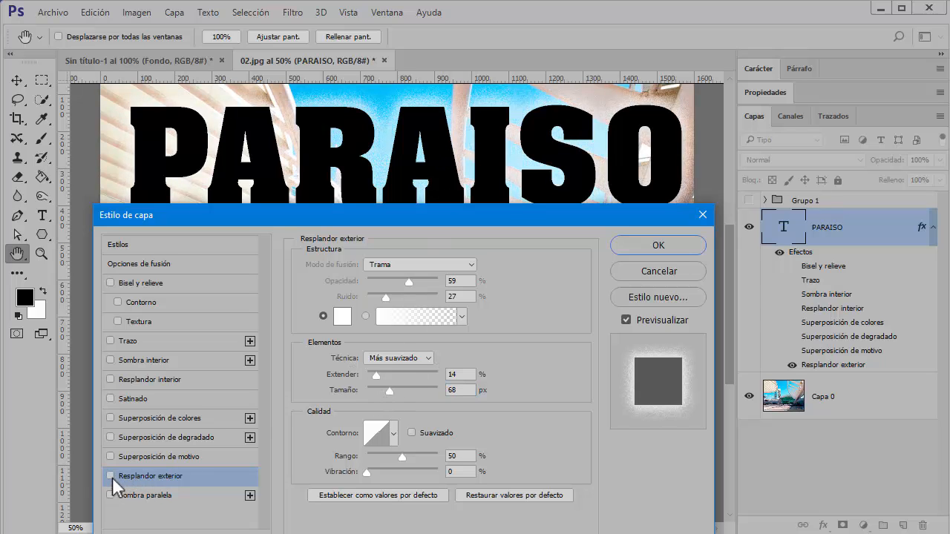
Step: Apply a Sombra paralela to the PARAISO text with Opacidad 44%, Distancia 20 px and Extensión 17%
left_click(141, 496)
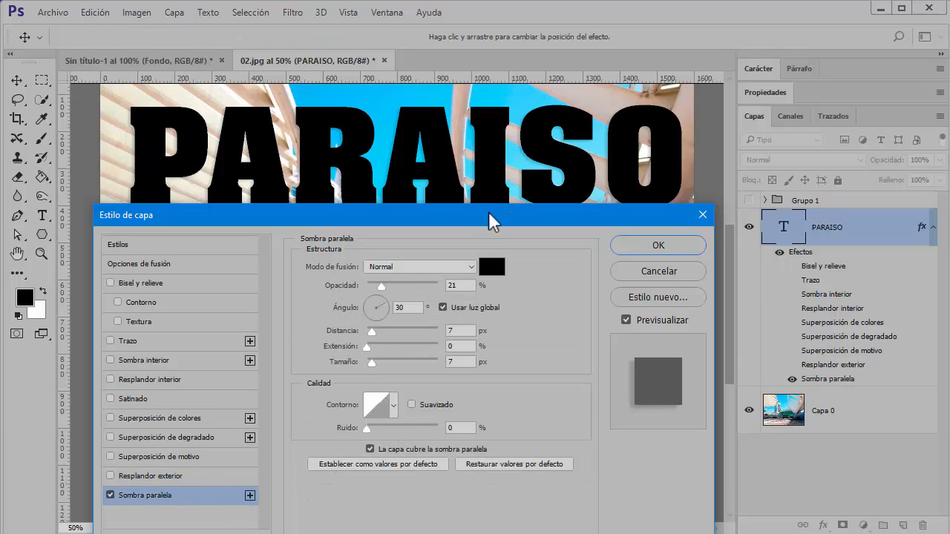
left_click_drag(488, 220, 489, 272)
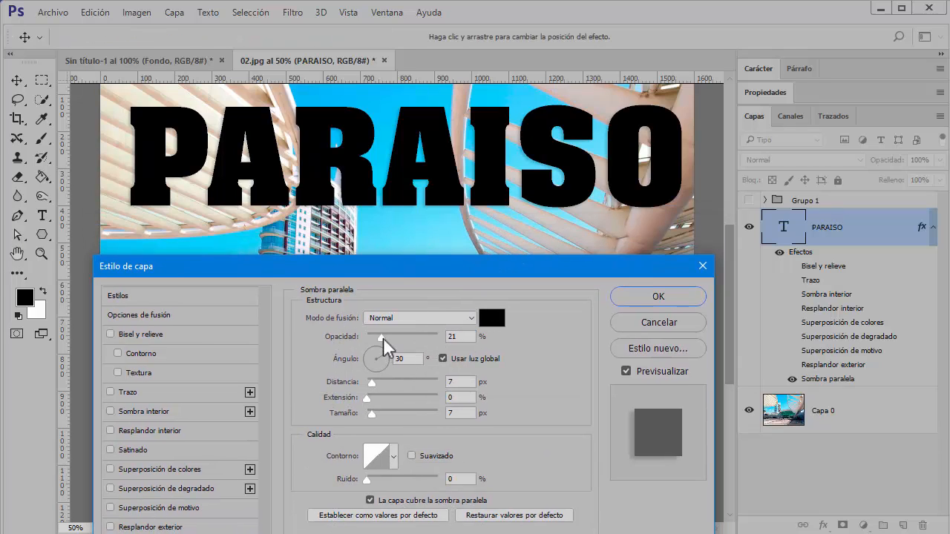
left_click_drag(383, 338, 396, 337)
left_click_drag(384, 379, 378, 397)
mouse_move(586, 274)
left_mouse_down()
mouse_move(584, 255)
mouse_move(598, 286)
left_mouse_up()
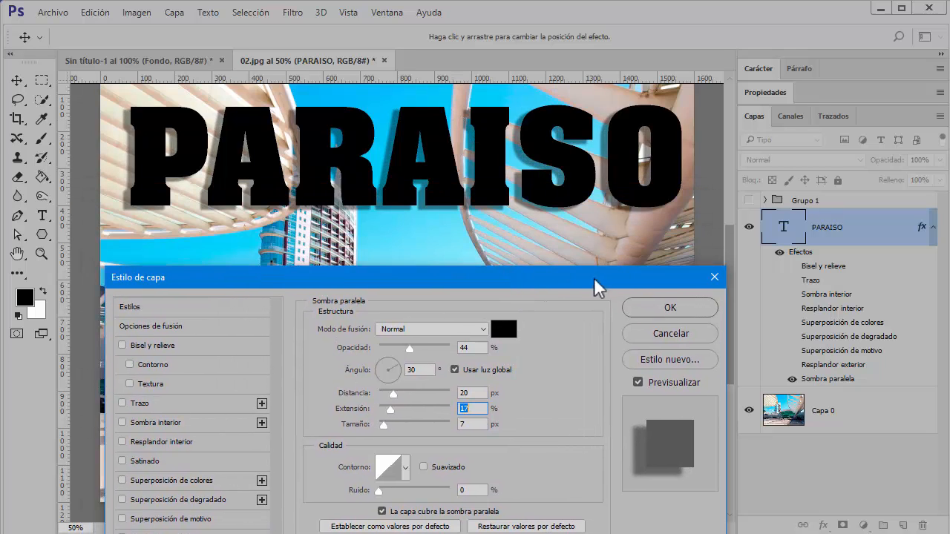
left_click(681, 310)
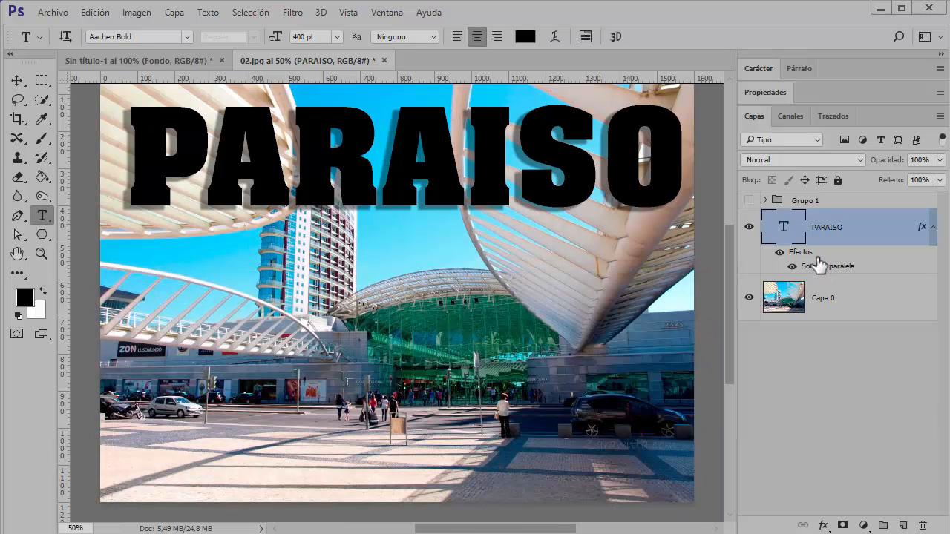
Step: Toggle the PARAISO layer's effects off and on, and move the text down to the middle of the photo
left_click(777, 253)
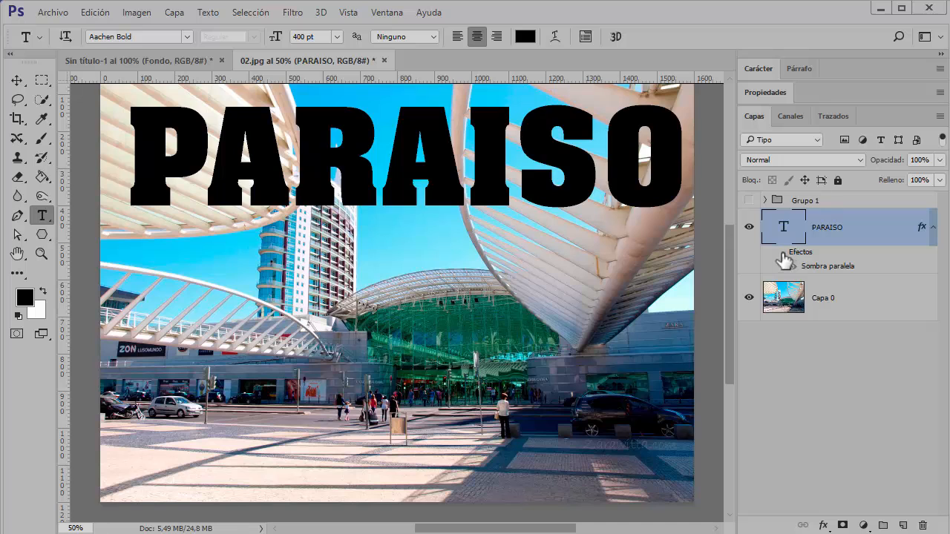
left_click(779, 253)
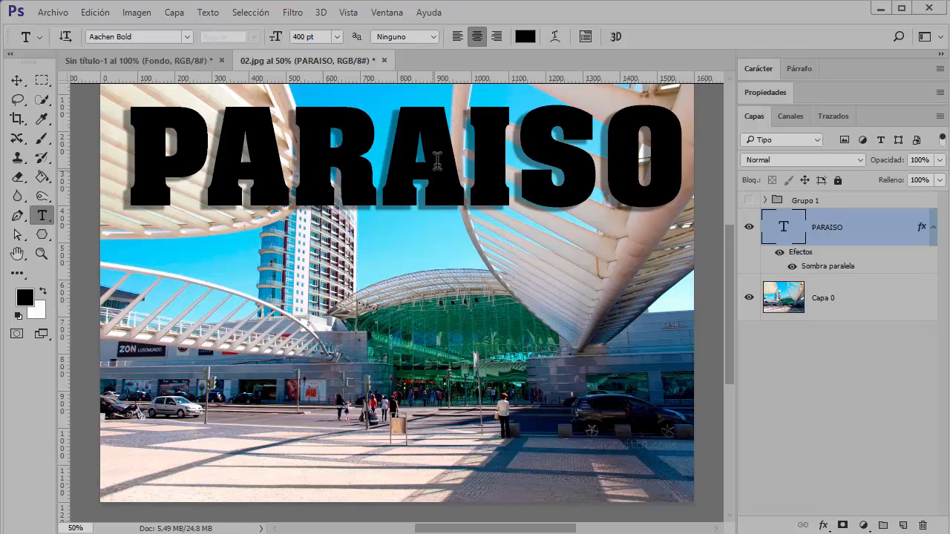
left_click(17, 81)
left_click_drag(256, 159, 268, 261)
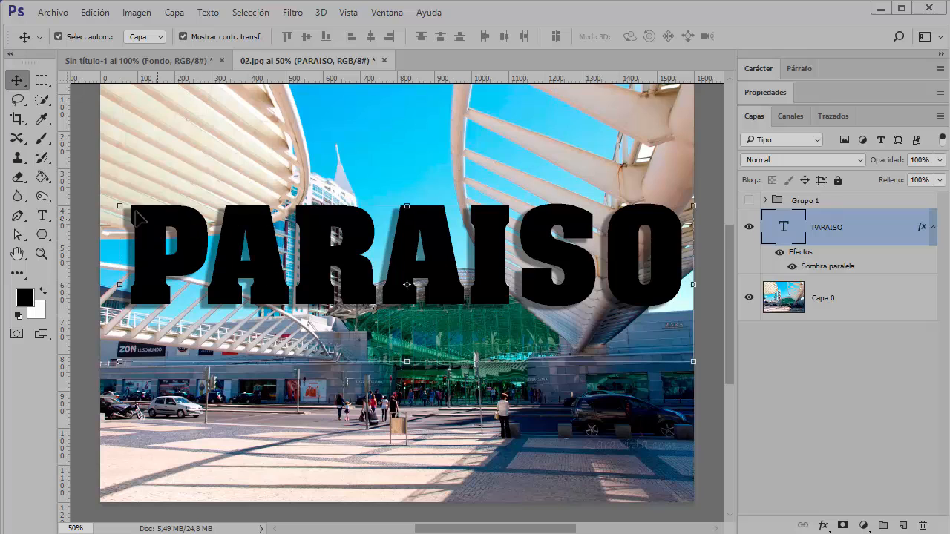
Step: Edit the PARAISO text so that it reads PAISANO
left_click(41, 216)
left_click(262, 249)
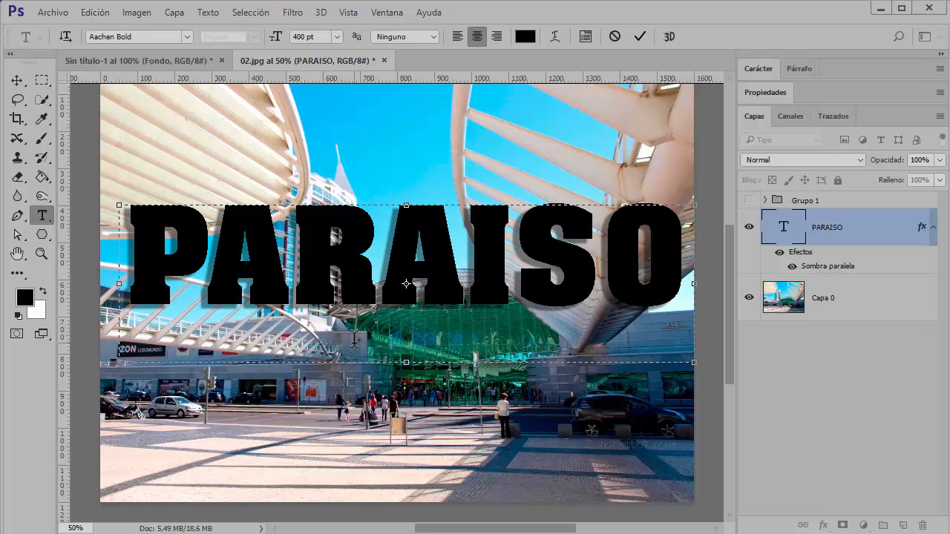
key("BackSpace")
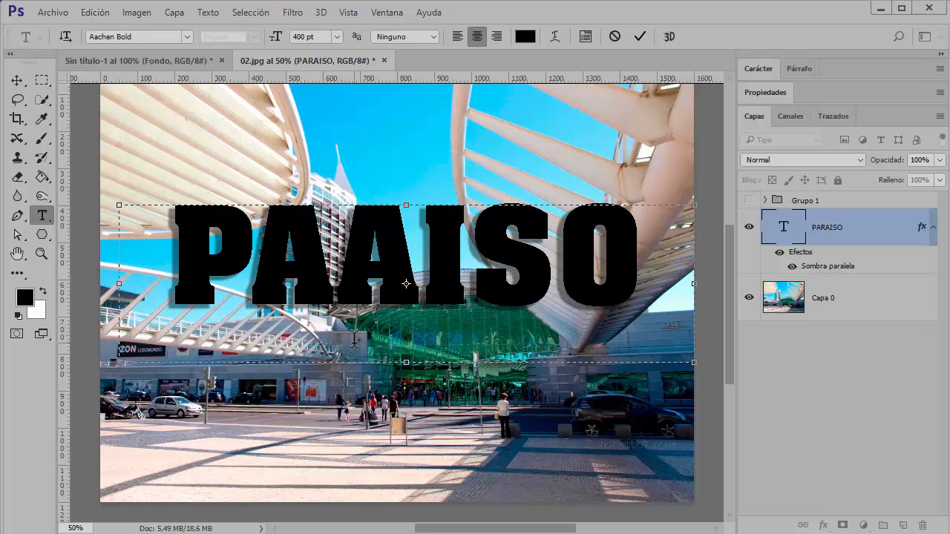
key("BackSpace")
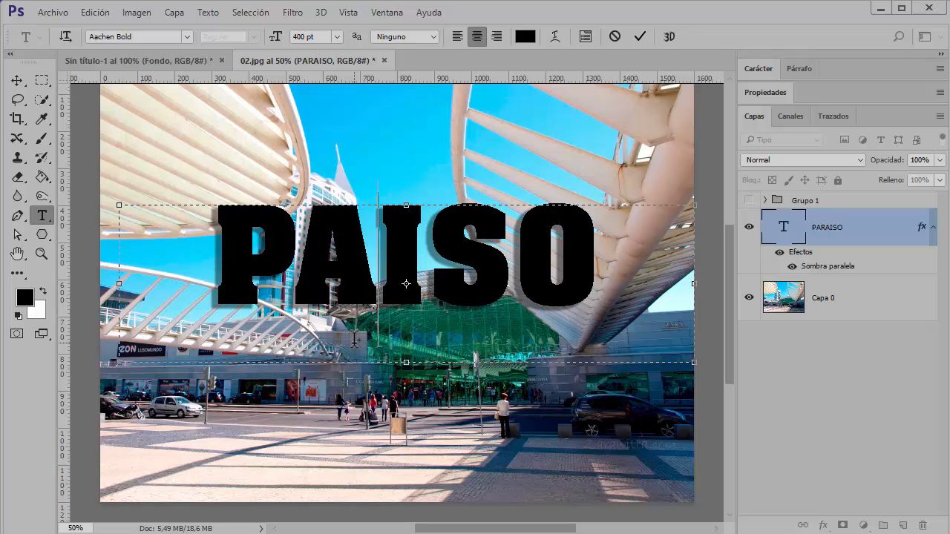
key("End")
key("BackSpace")
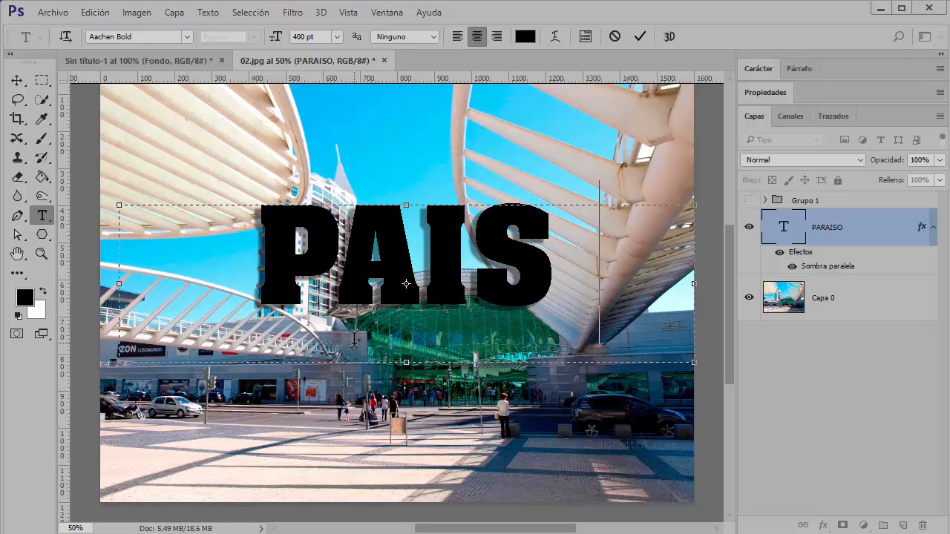
type("ANO")
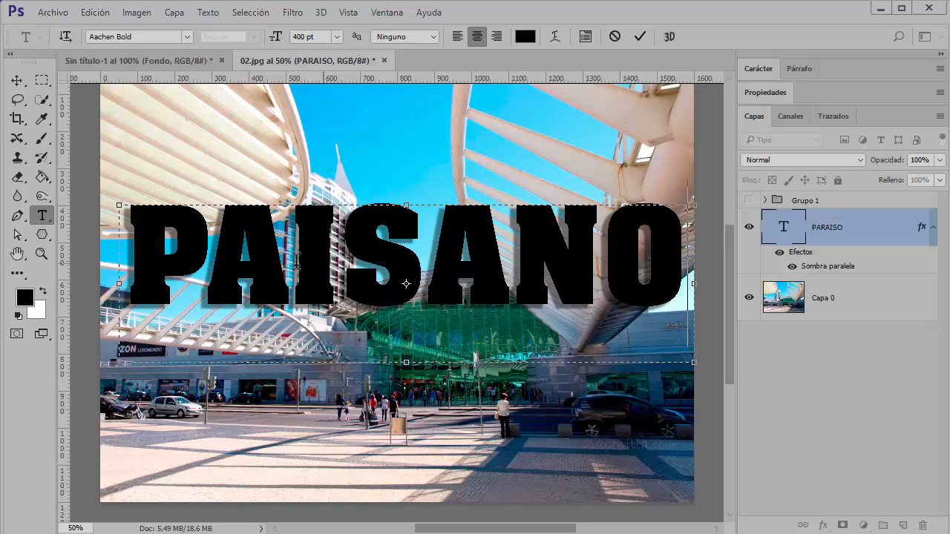
Step: Try faux bold on the whole word PAISANO, remove it, and commit the text edit
left_click_drag(673, 269, 159, 275)
left_click(756, 72)
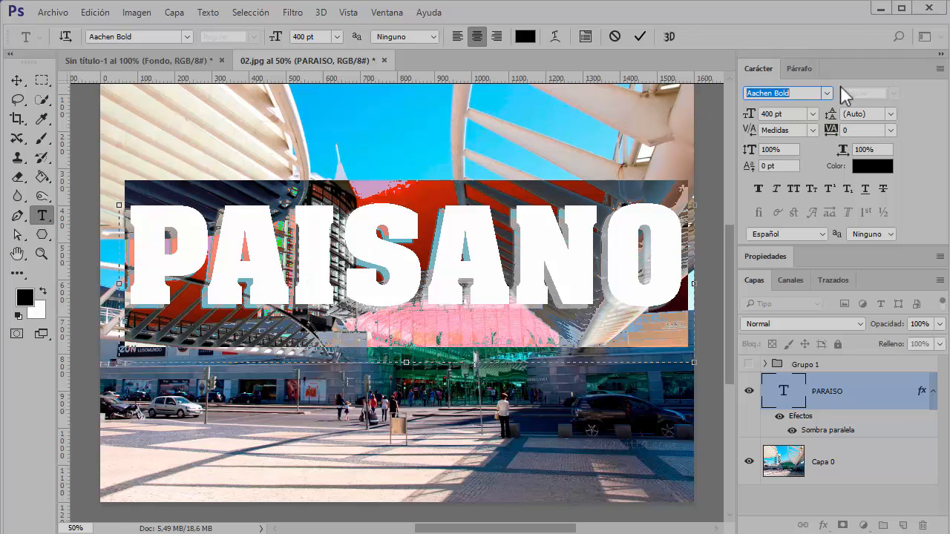
left_click(757, 188)
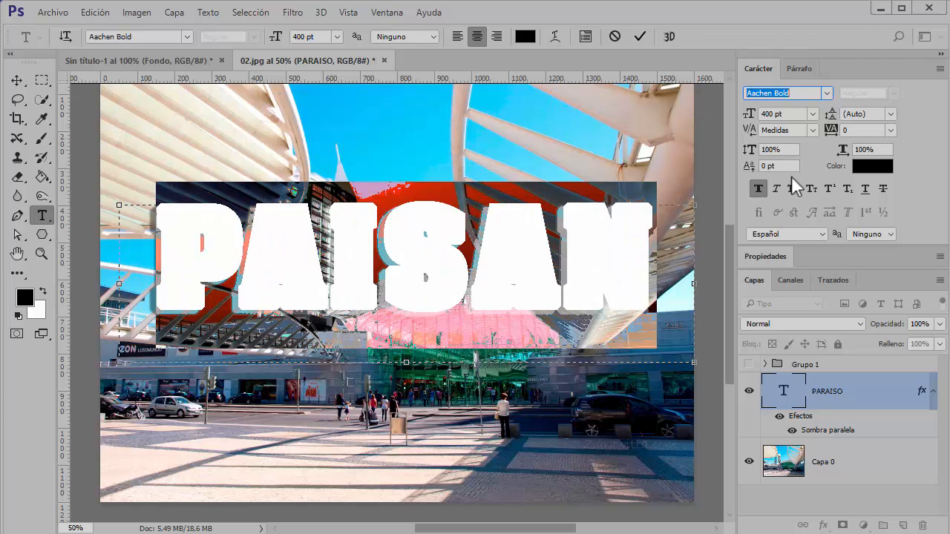
left_click(641, 36)
left_click(17, 80)
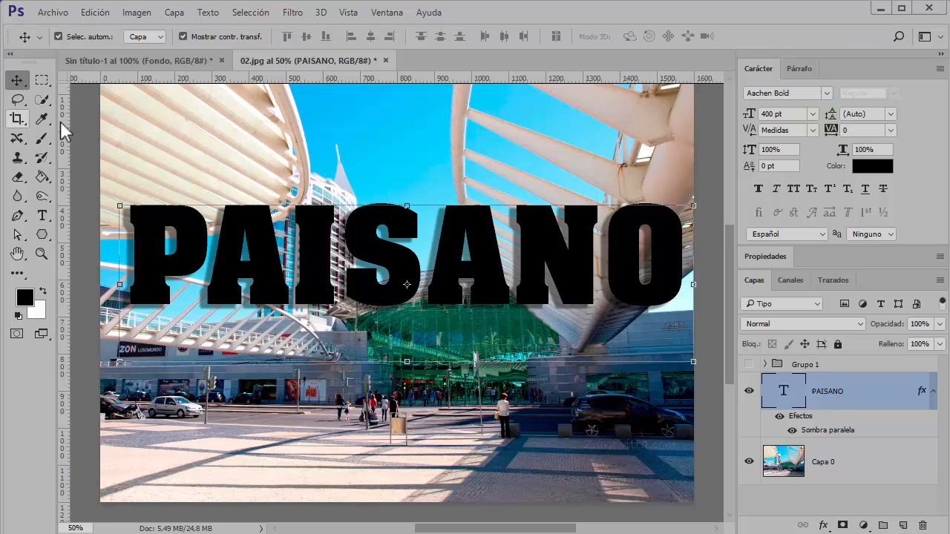
left_click(208, 14)
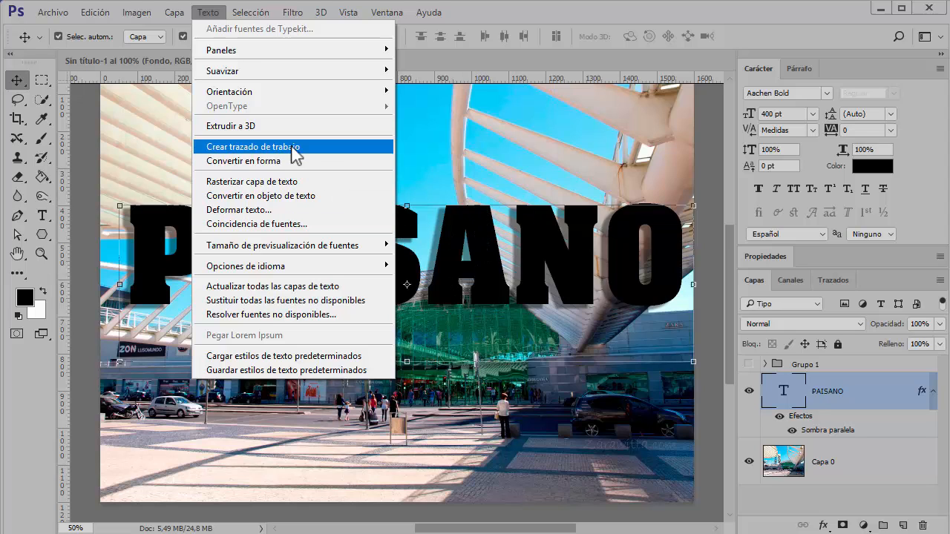
left_click(611, 6)
left_click(632, 466)
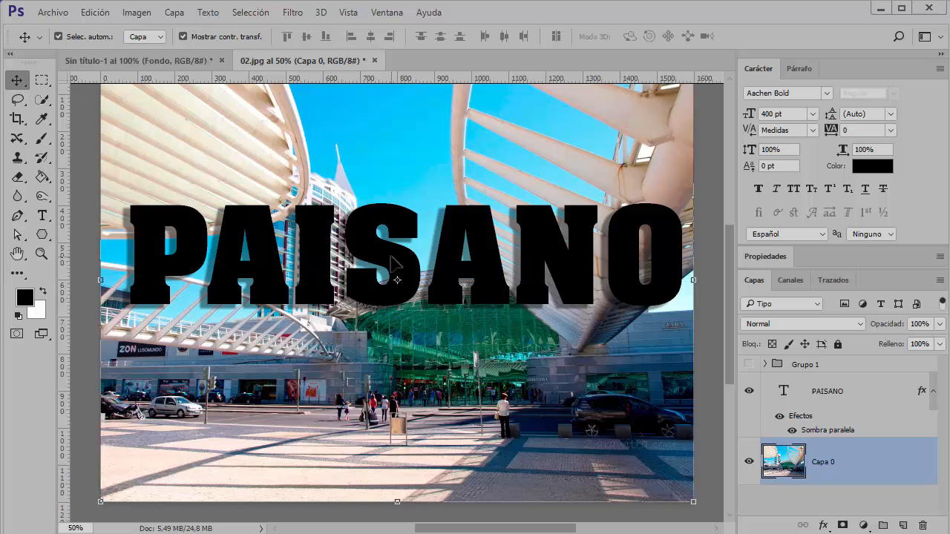
Step: Move the PAISANO text up over the sky and roof beams in the upper part of the photo
left_click_drag(394, 260, 389, 189)
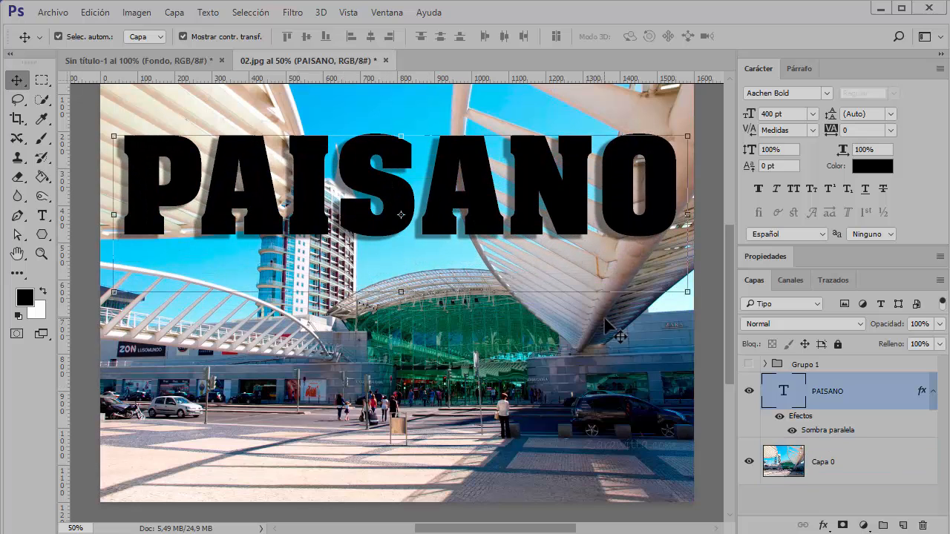
scroll(616, 331, "up", 2)
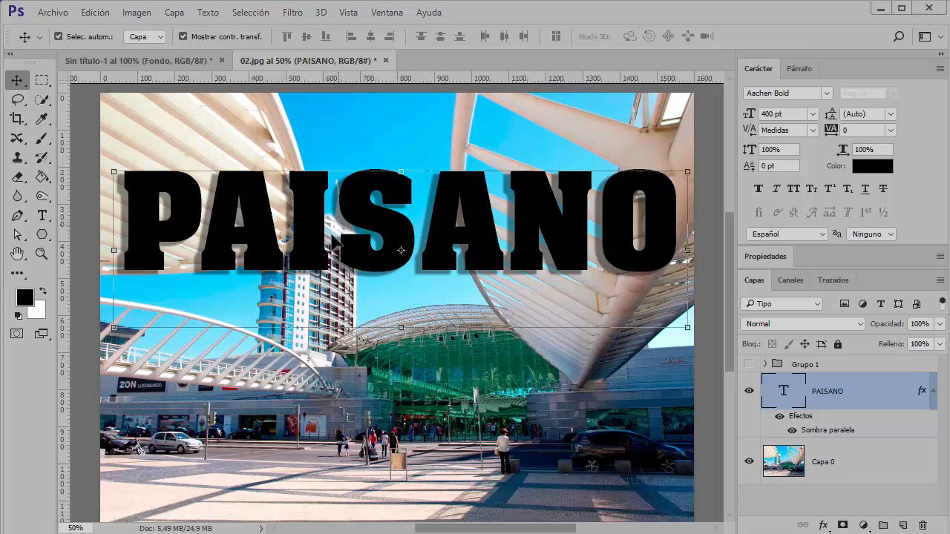
left_click_drag(284, 223, 279, 186)
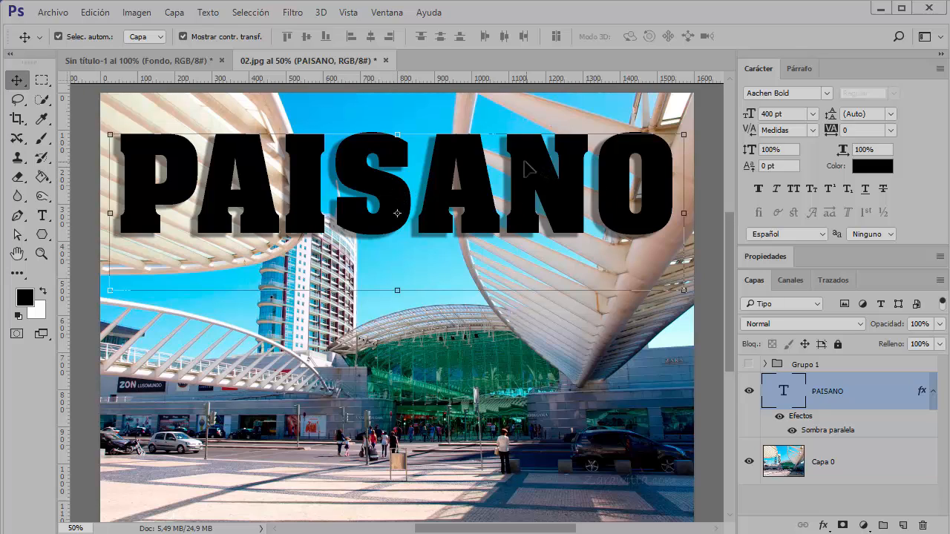
left_click(386, 13)
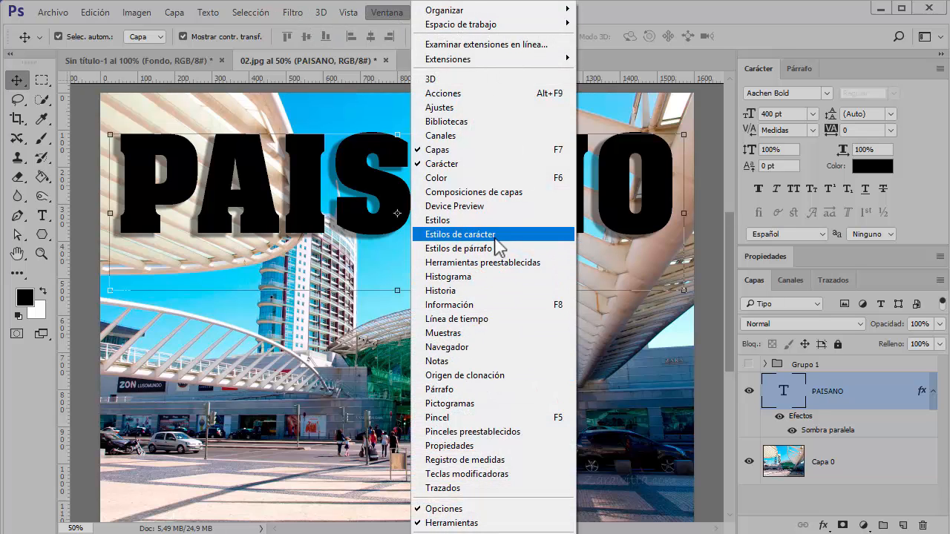
left_click(678, 10)
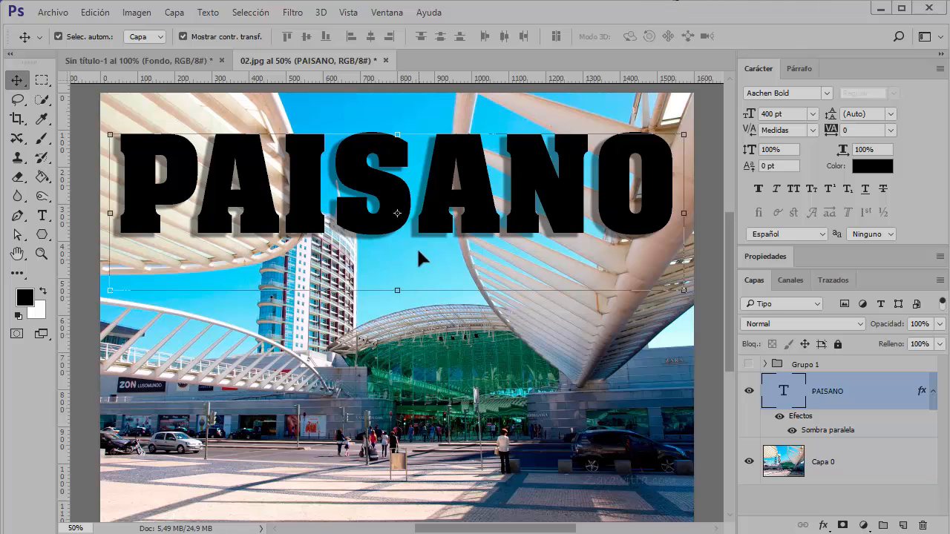
mouse_move(397, 189)
left_mouse_down()
mouse_move(413, 212)
mouse_move(407, 337)
mouse_move(407, 213)
mouse_move(397, 221)
mouse_move(397, 199)
left_mouse_up()
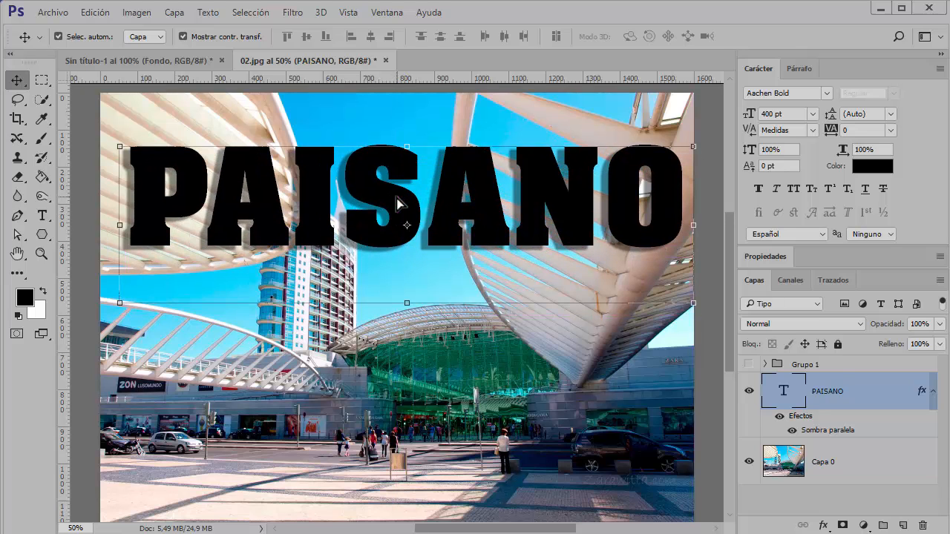